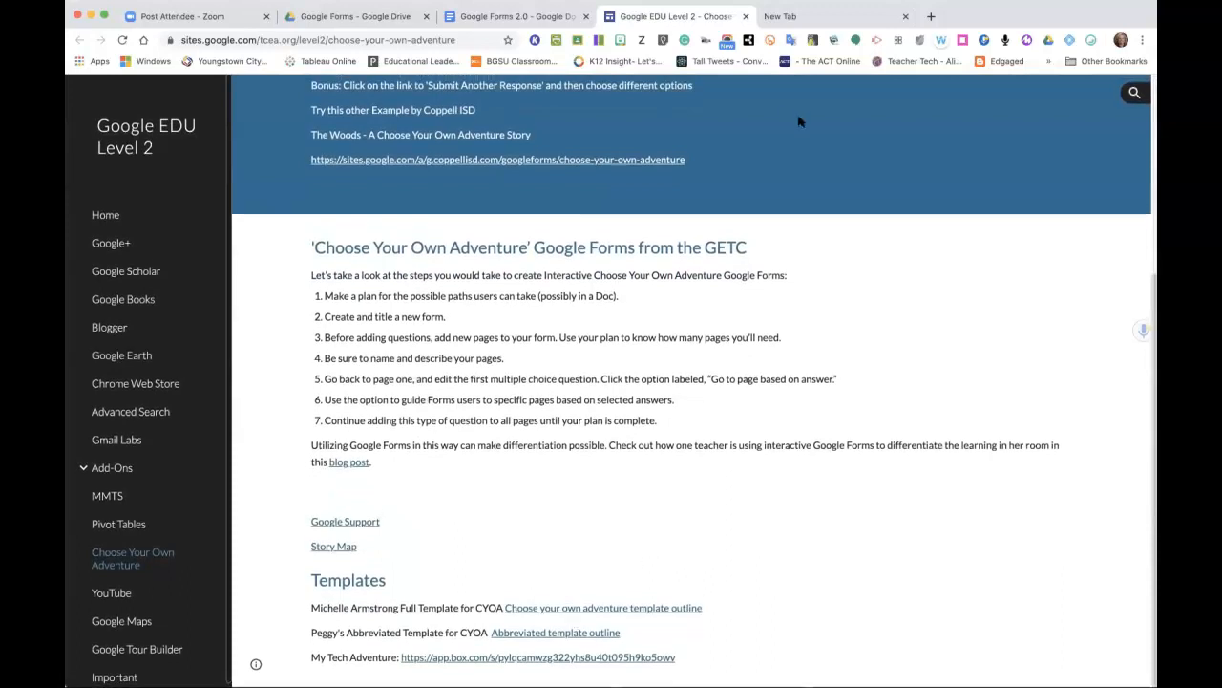
pyautogui.click(514, 17)
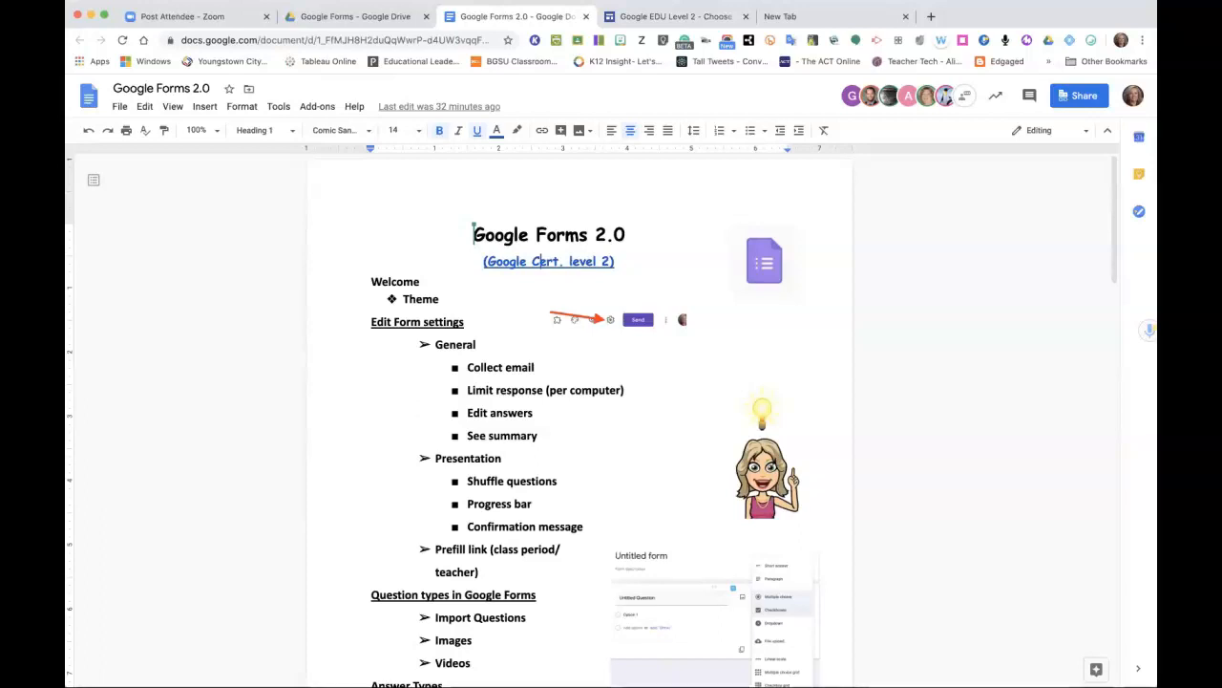
pyautogui.click(785, 16)
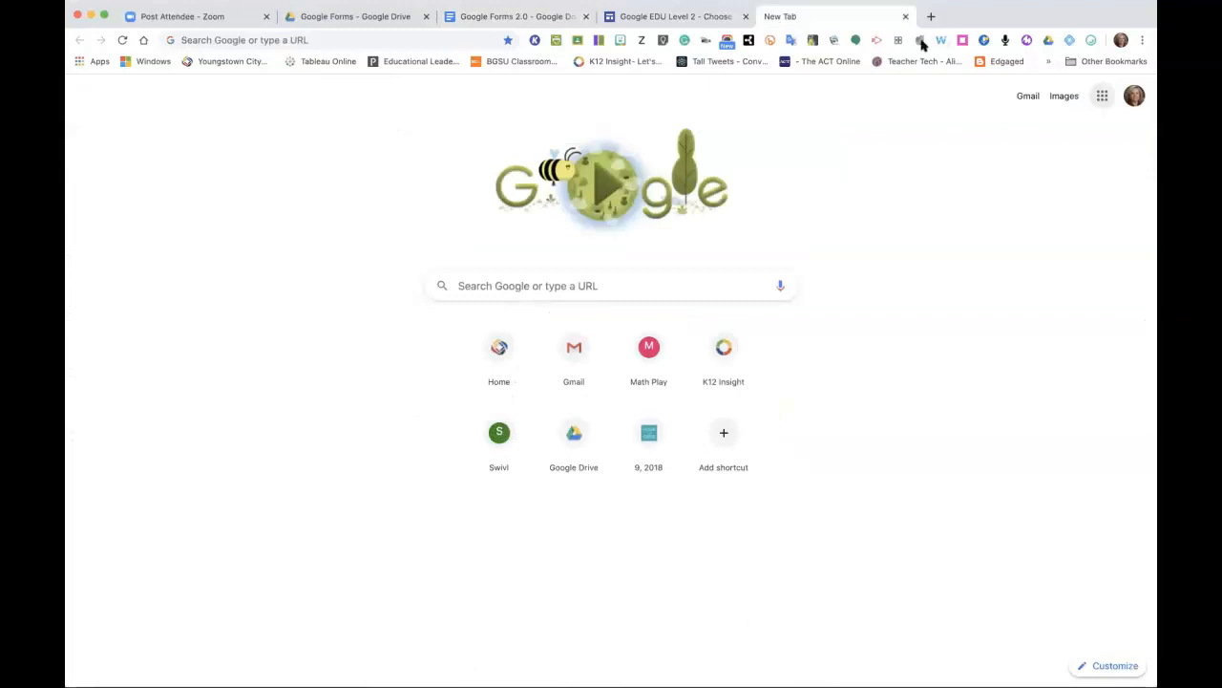
pyautogui.click(1100, 101)
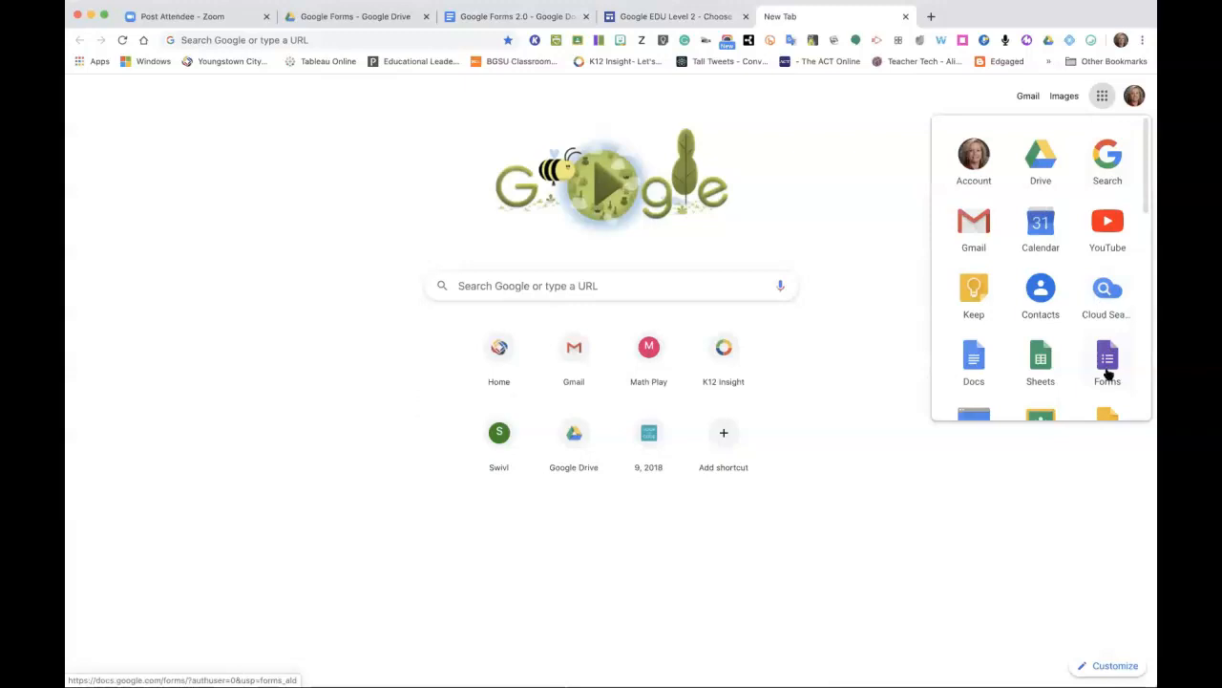
pyautogui.click(374, 17)
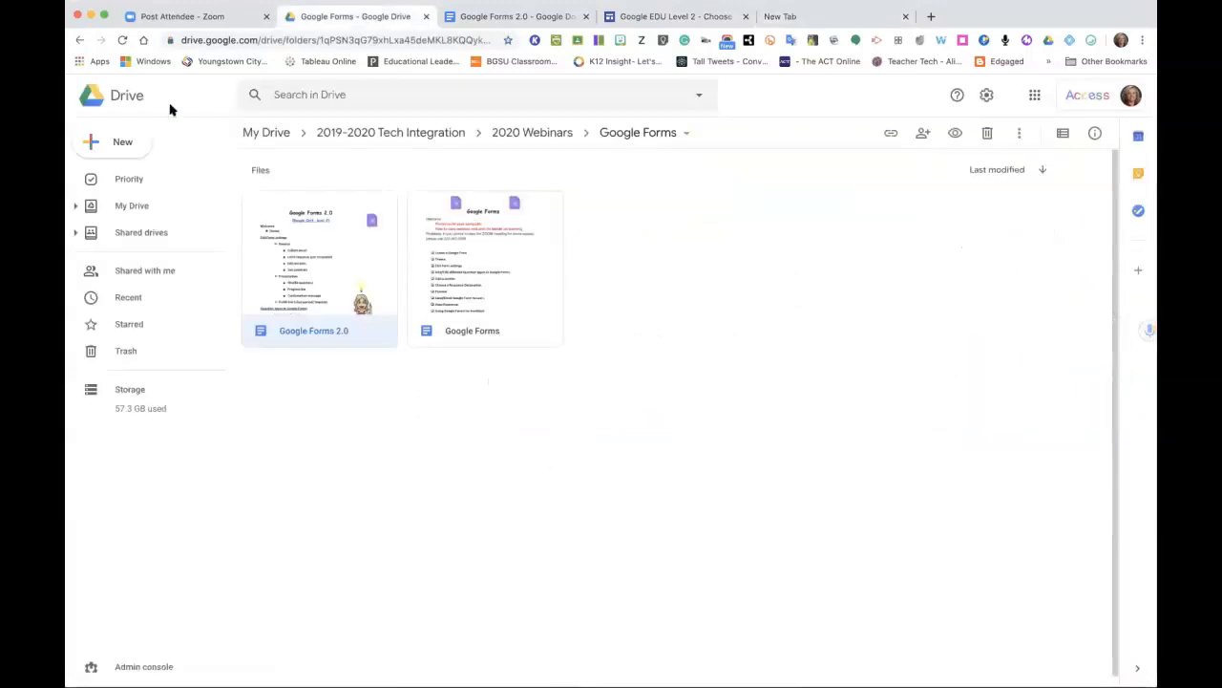
pyautogui.click(125, 154)
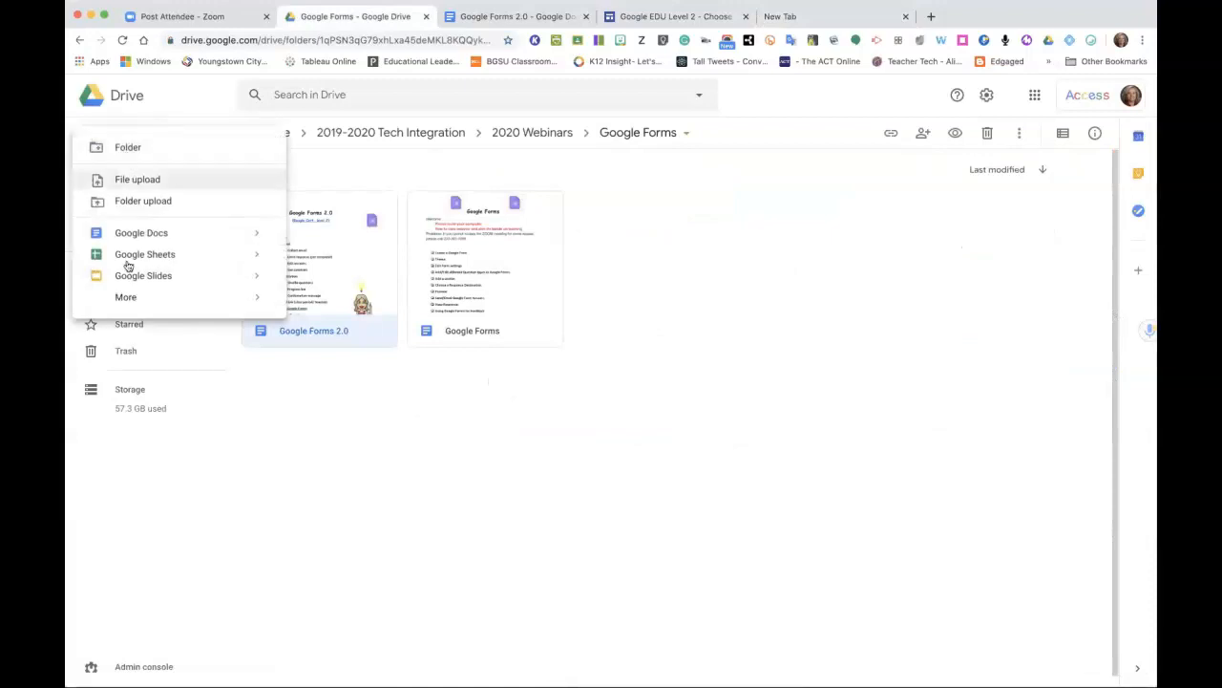
pyautogui.moveTo(129, 298)
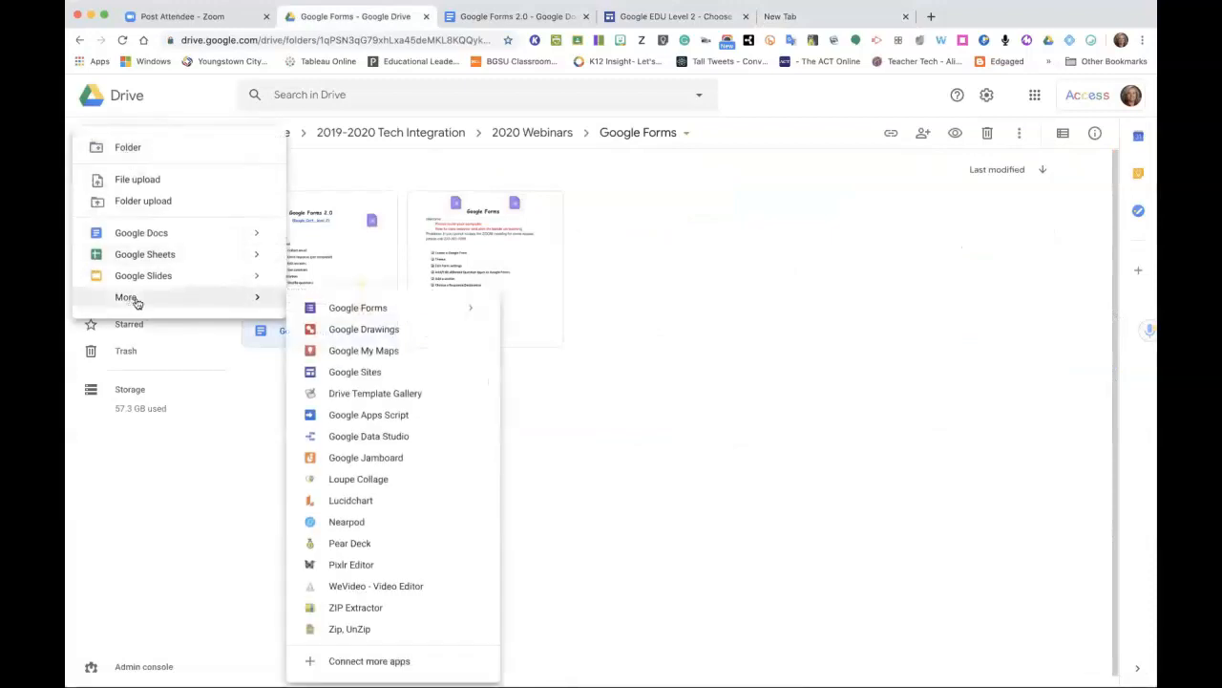
pyautogui.click(311, 315)
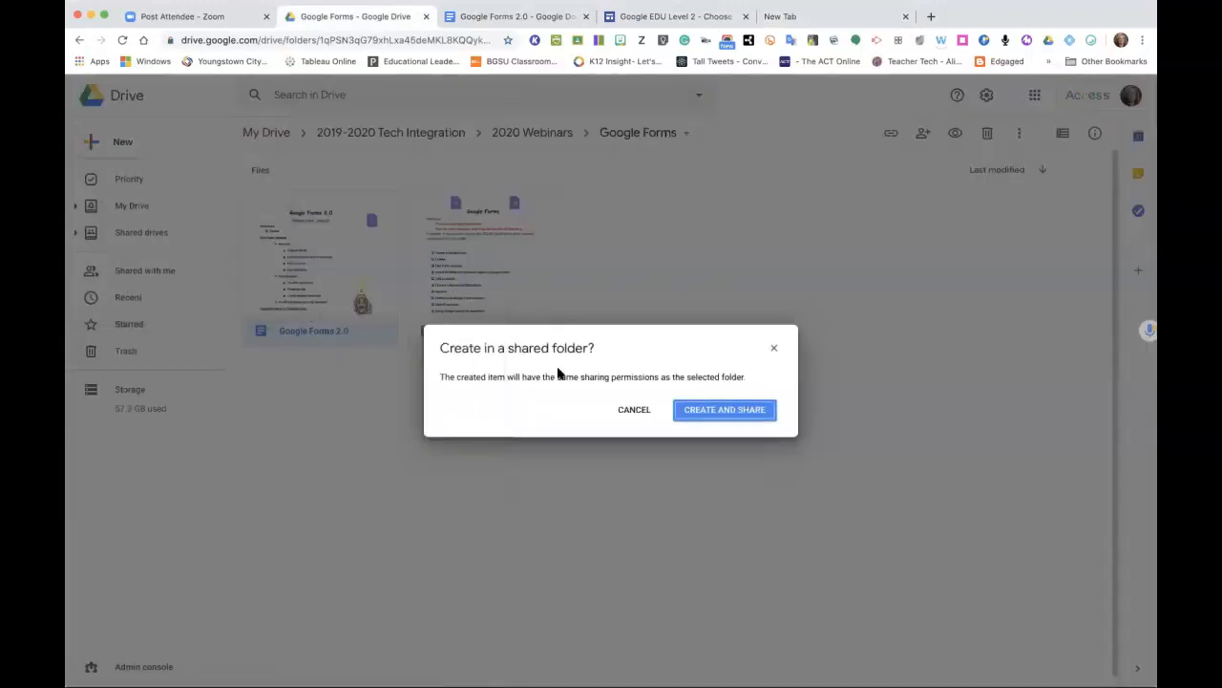
pyautogui.click(626, 410)
# Open Google Forms from the Google apps list in the empty browser tab.
pyautogui.click(836, 13)
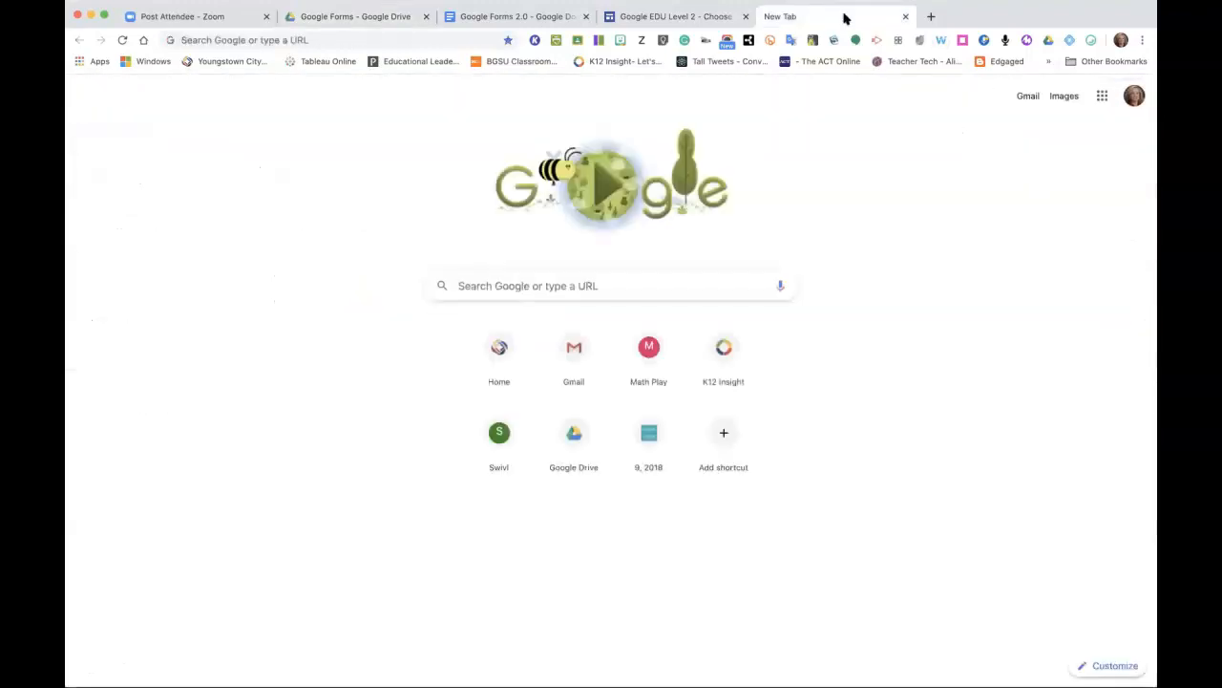
pyautogui.click(1102, 96)
pyautogui.click(1106, 355)
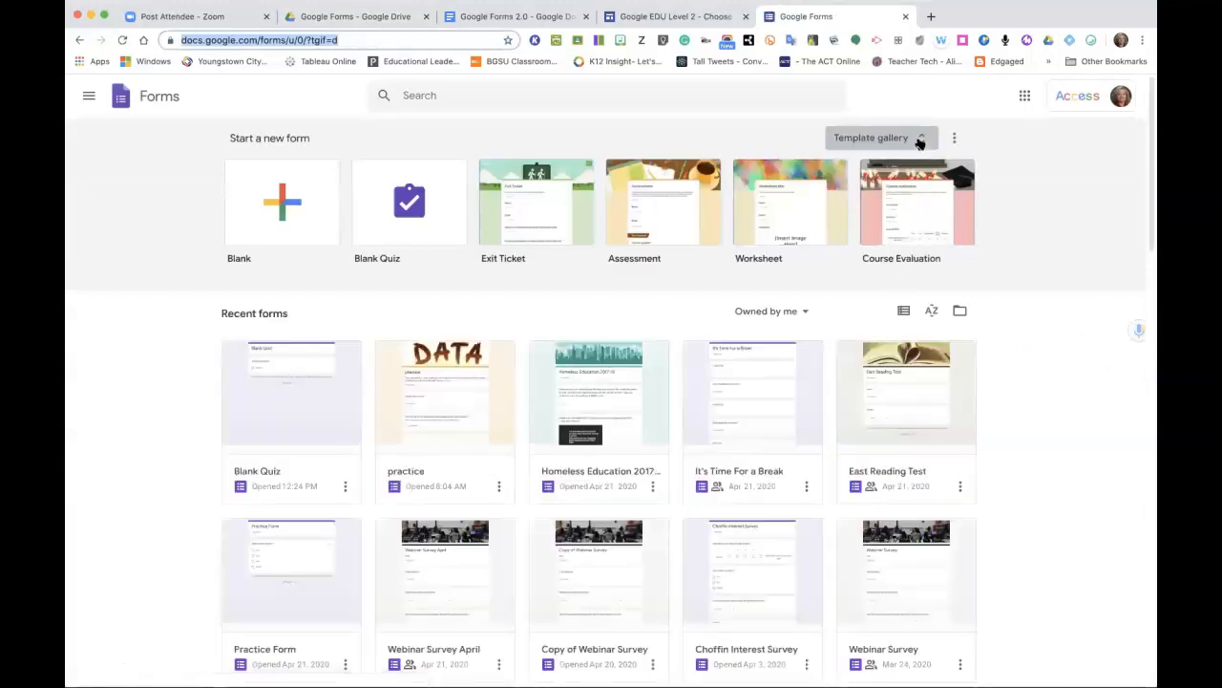
# Look through the ACCESS and General collections in the template gallery and return to the Forms home page.
pyautogui.click(919, 139)
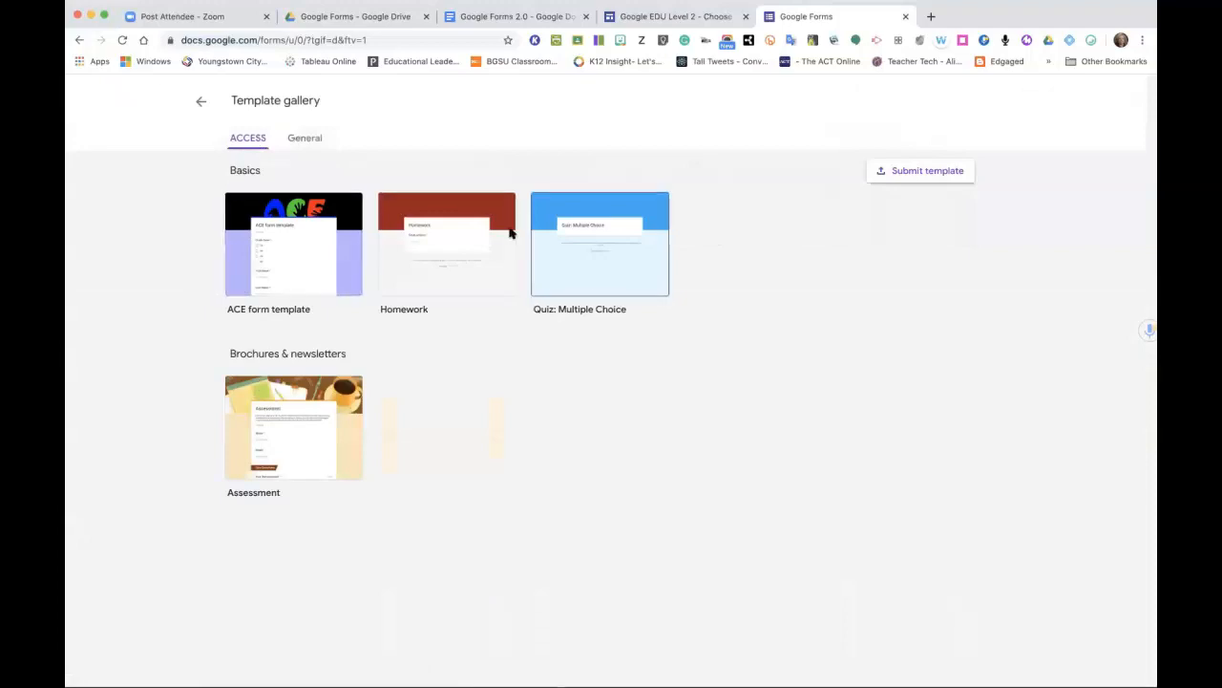
pyautogui.click(310, 143)
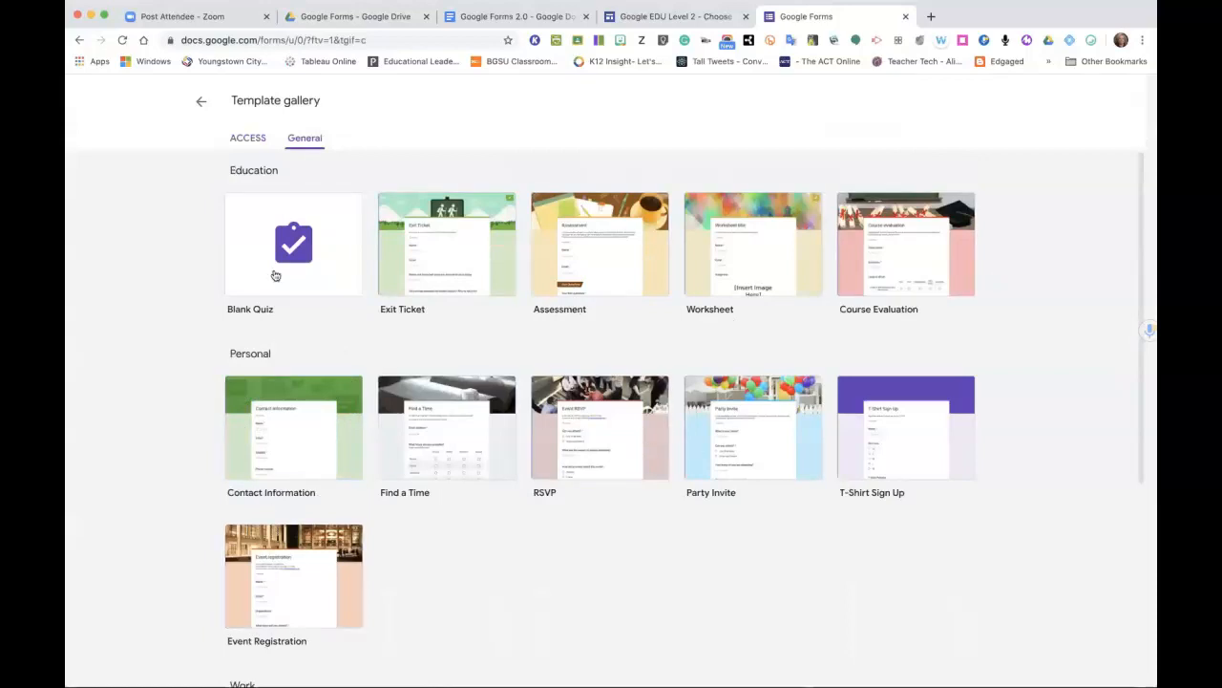
pyautogui.click(246, 139)
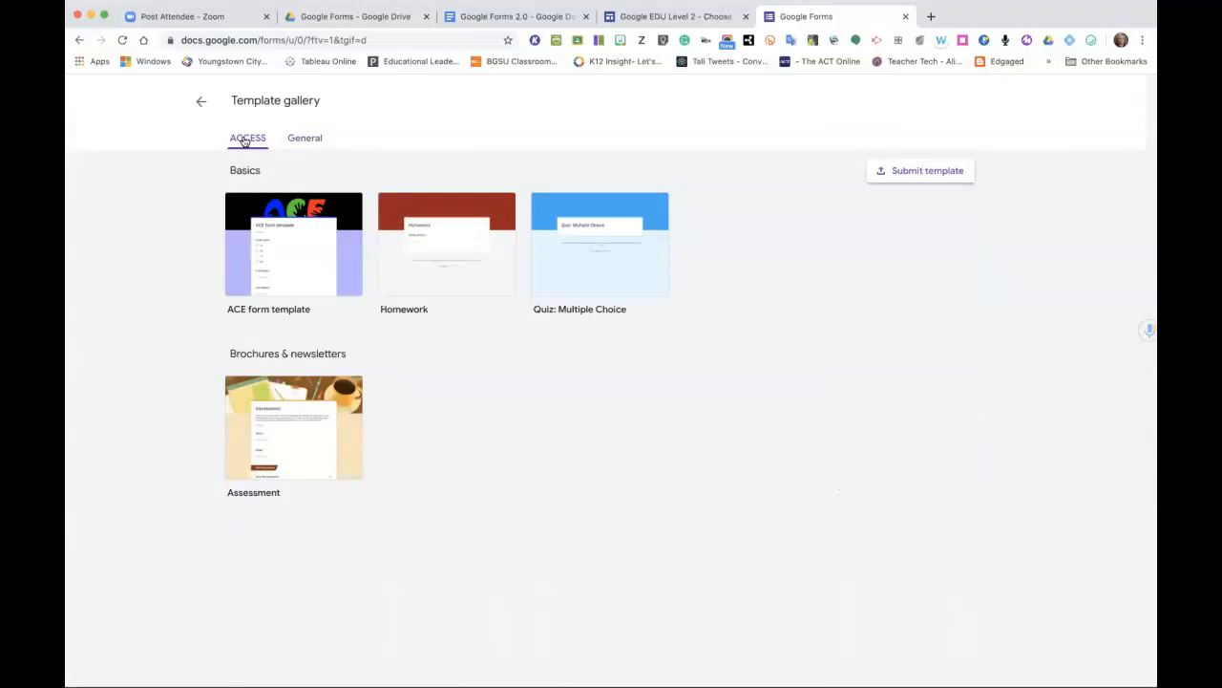
pyautogui.click(201, 102)
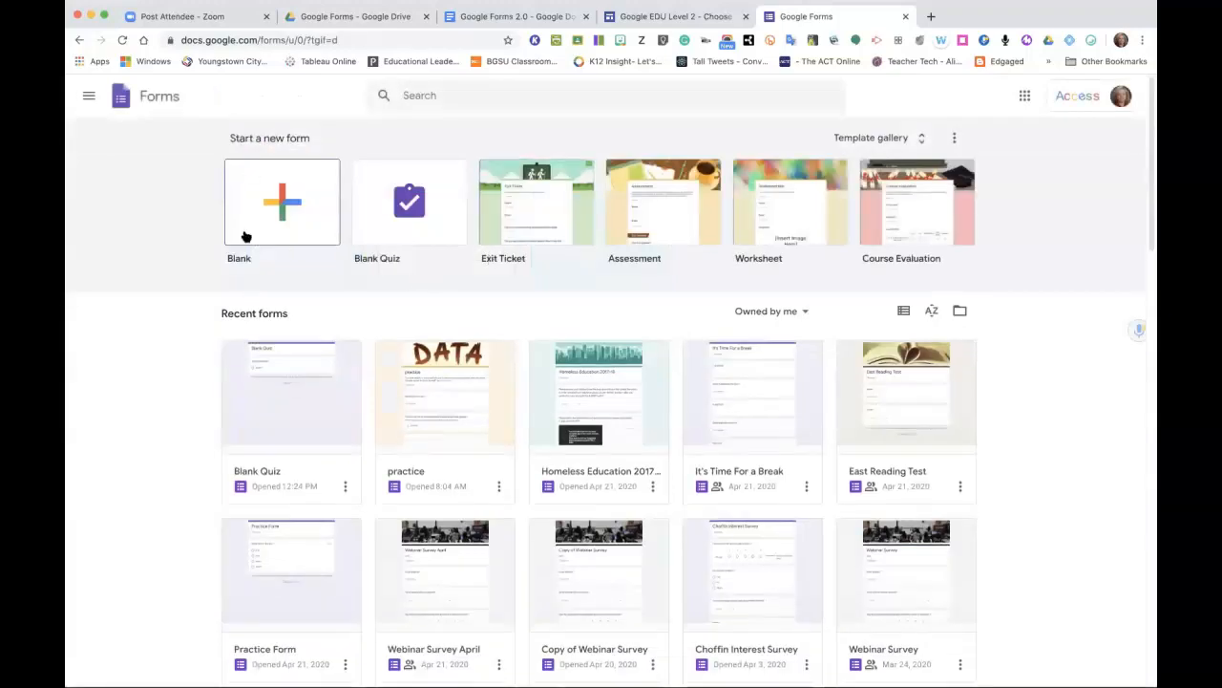
# Create a blank form titled "Practice From" and give the form file the same name.
pyautogui.click(273, 234)
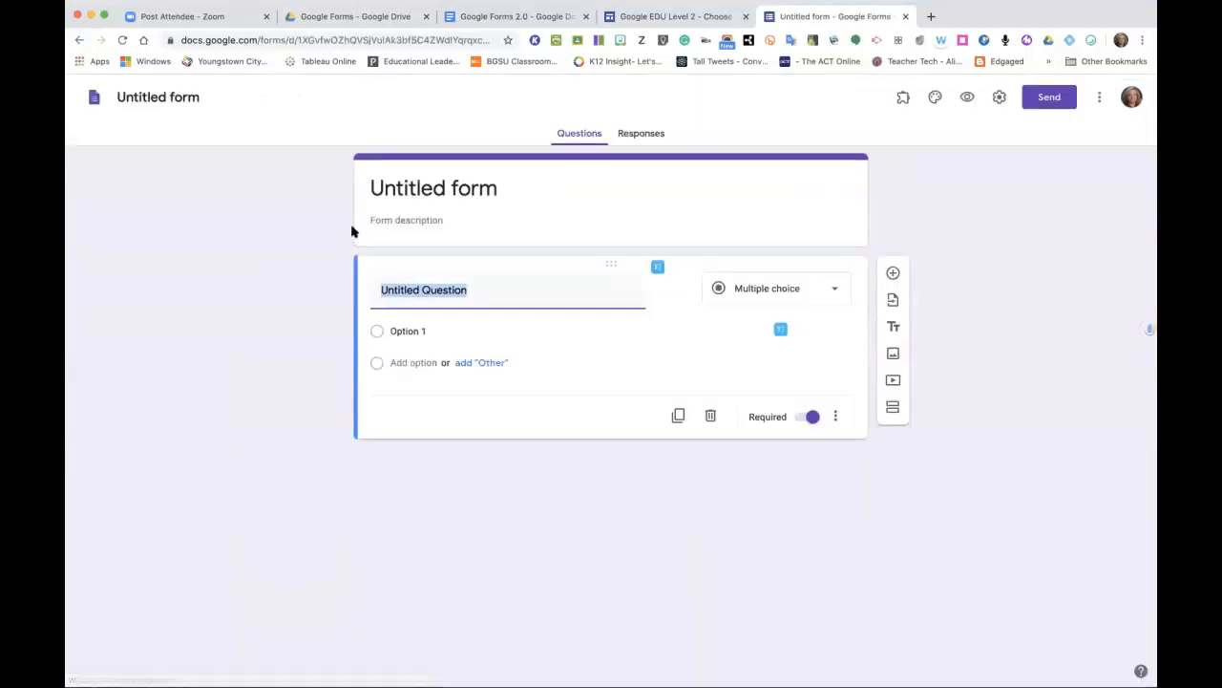
pyautogui.click(516, 197)
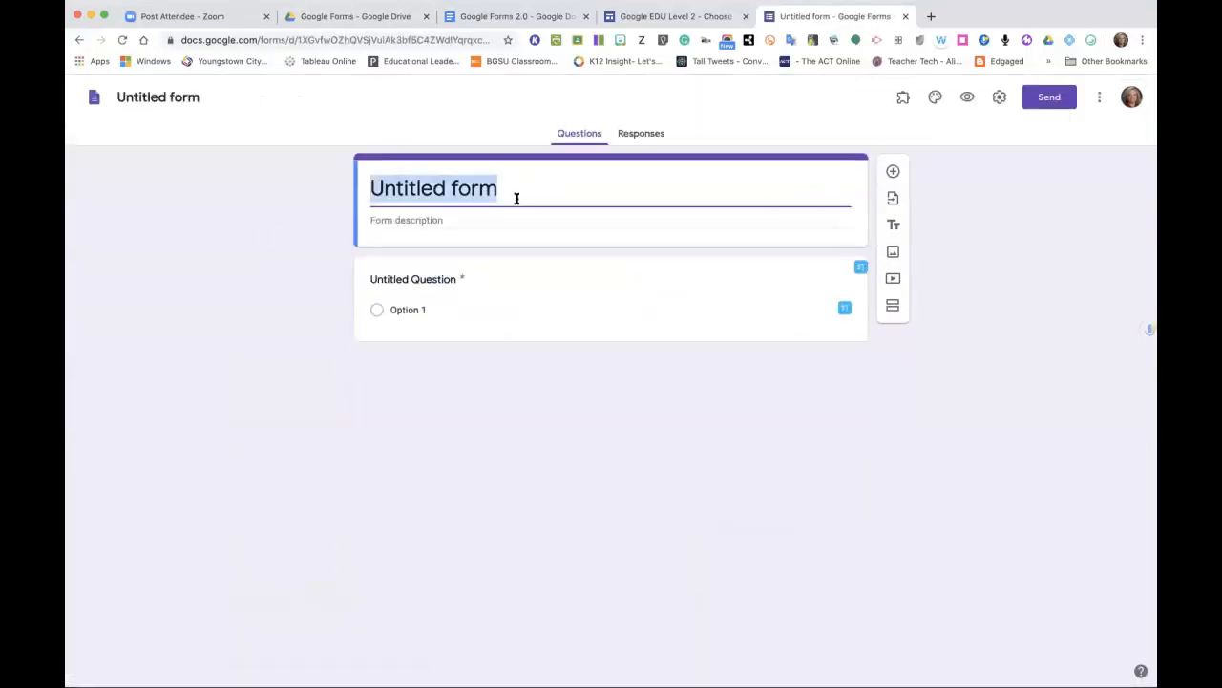
pyautogui.write('Practicw')
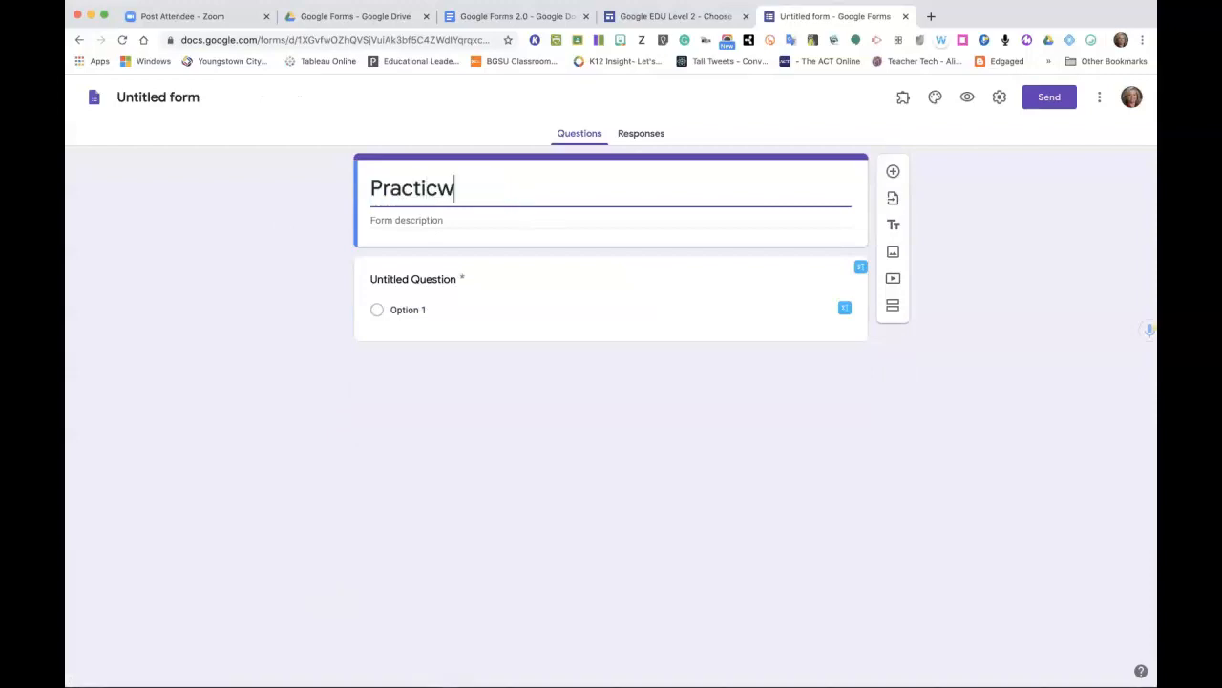
pyautogui.press('BackSpace')
pyautogui.write('e')
pyautogui.write(' Do')
pyautogui.press('BackSpace')
pyautogui.press('BackSpace')
pyautogui.write('From')
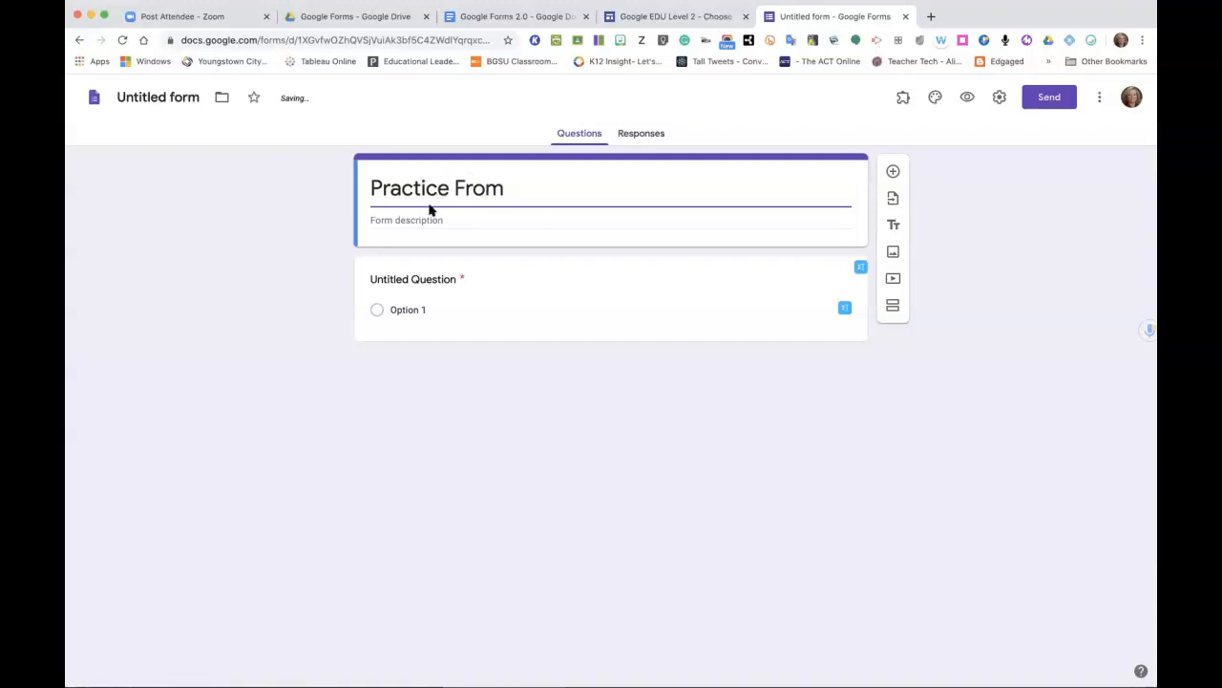
pyautogui.click(162, 98)
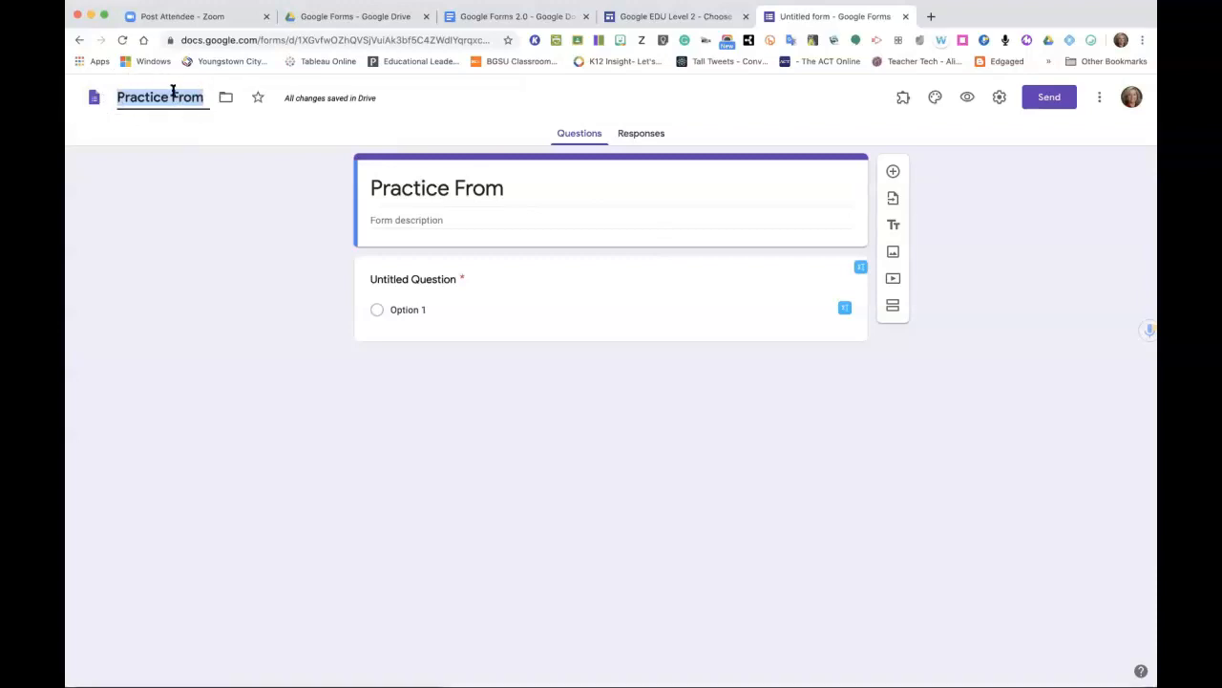
pyautogui.click(184, 173)
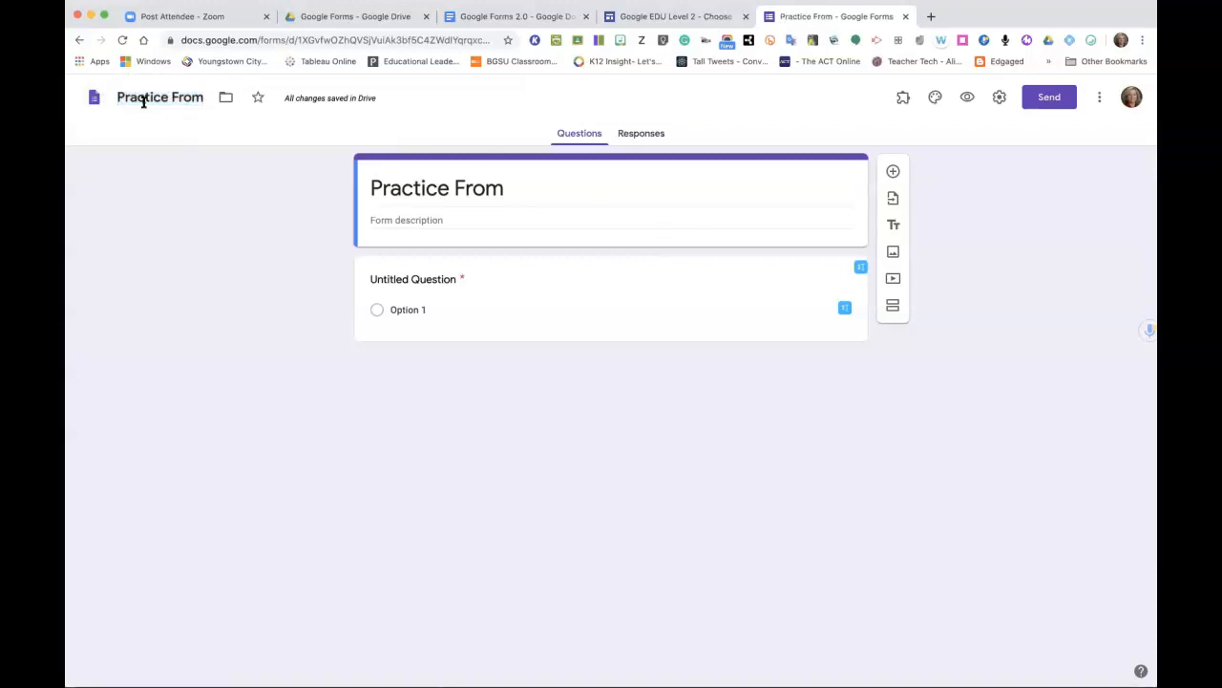
# Correct the title on the form itself to "Practice Form".
pyautogui.tripleClick(548, 196)
pyautogui.click(548, 196)
pyautogui.press('BackSpace')
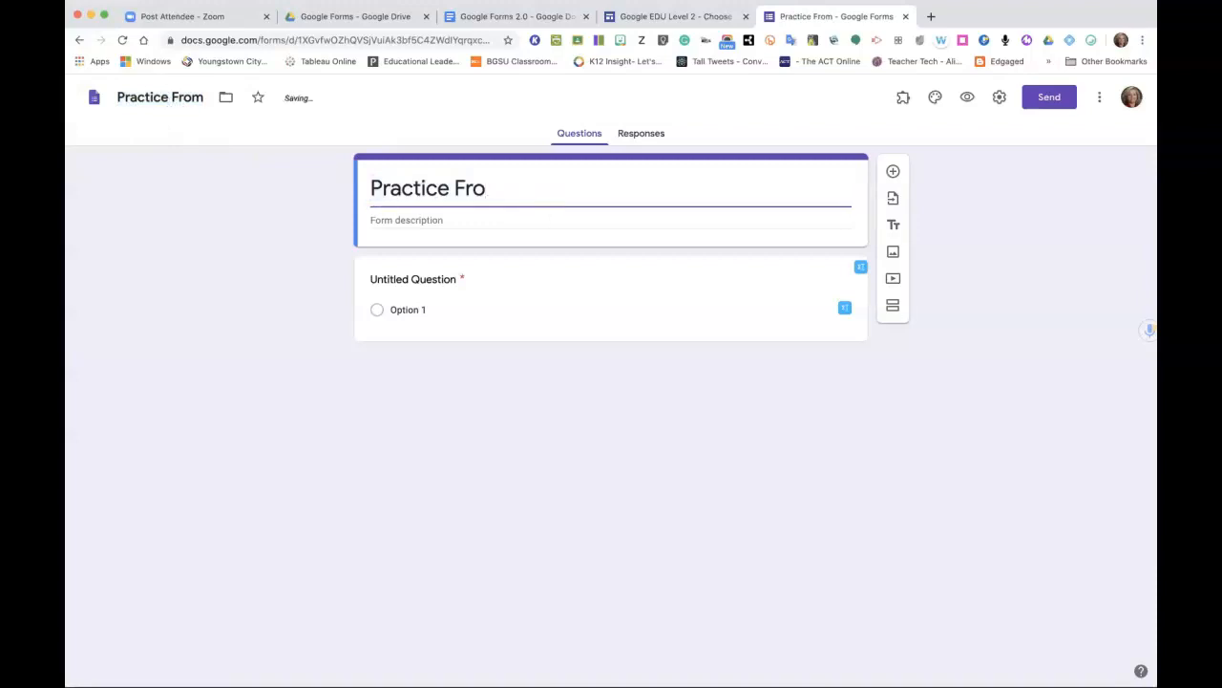
pyautogui.write('m')
pyautogui.press('BackSpace')
pyautogui.press('BackSpace')
pyautogui.write('orm')
# Correct the spelling of the form's file name to "Practice Form".
pyautogui.click(189, 96)
pyautogui.press('BackSpace')
pyautogui.press('BackSpace')
pyautogui.write('or')
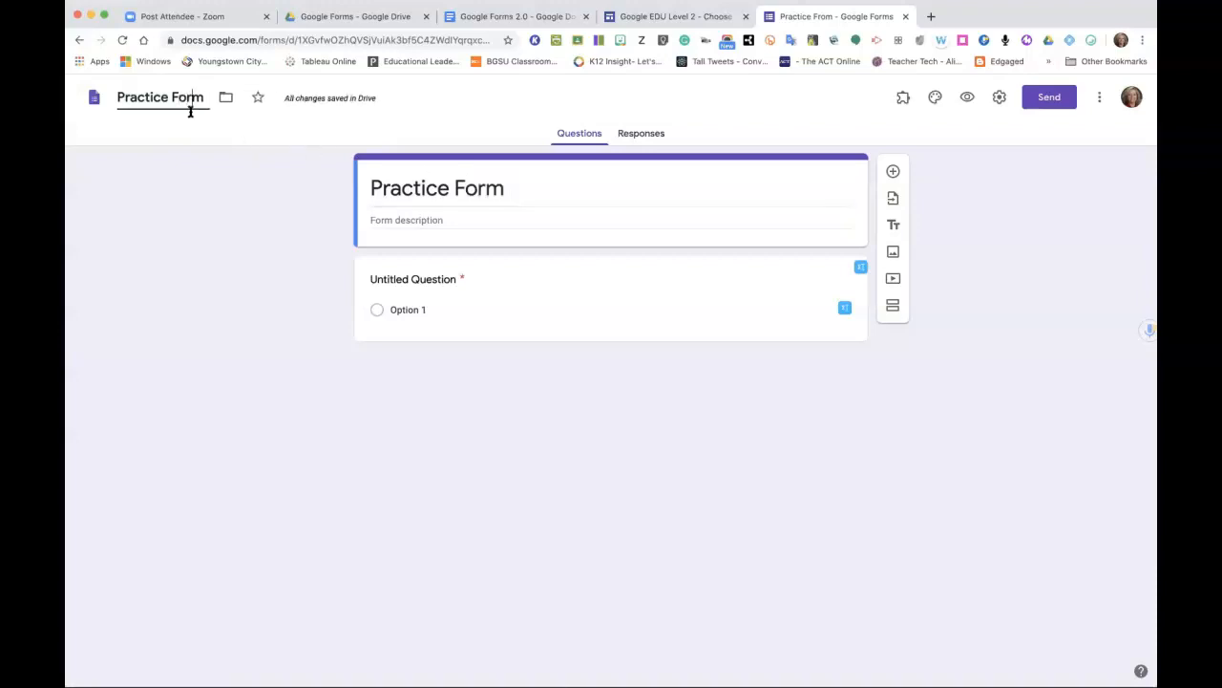
# Extend the title on the form to "Practice Form 4-2020" while keeping the file name.
pyautogui.tripleClick(524, 195)
pyautogui.click(523, 195)
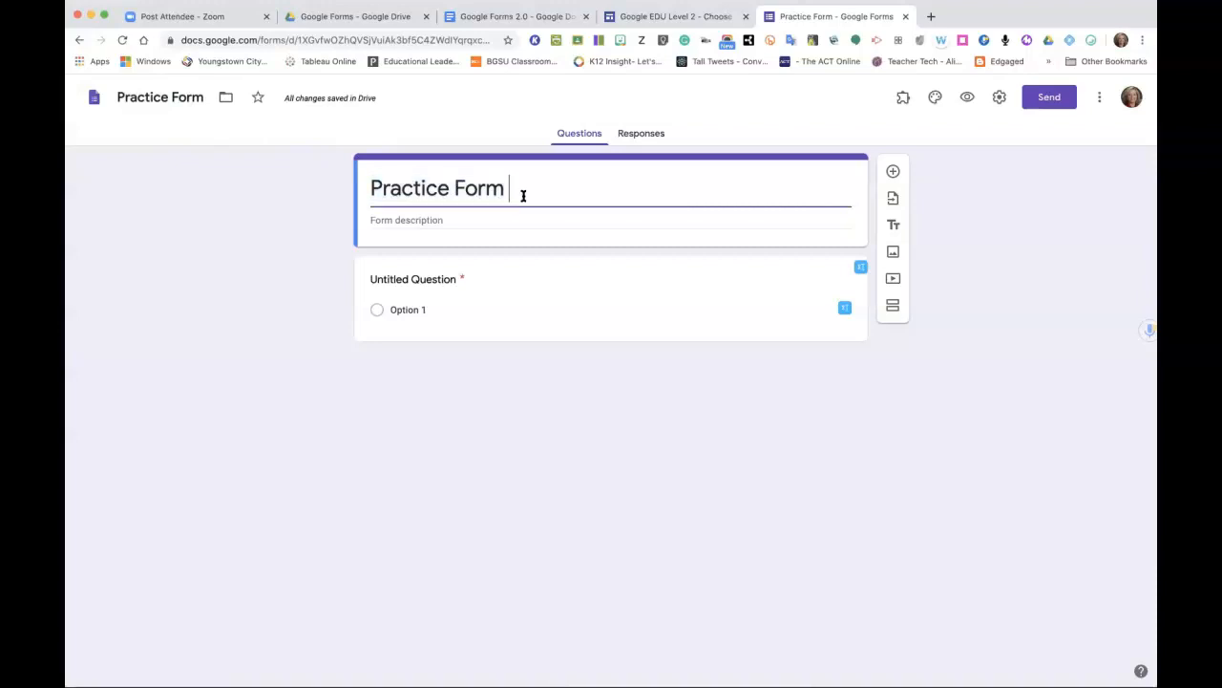
pyautogui.write('4-2002')
pyautogui.press('BackSpace')
pyautogui.press('BackSpace')
pyautogui.write('20')
# Upload the DATA picture as the form's header image, cropped to the DATA lettering, and close the theme options.
pyautogui.click(938, 100)
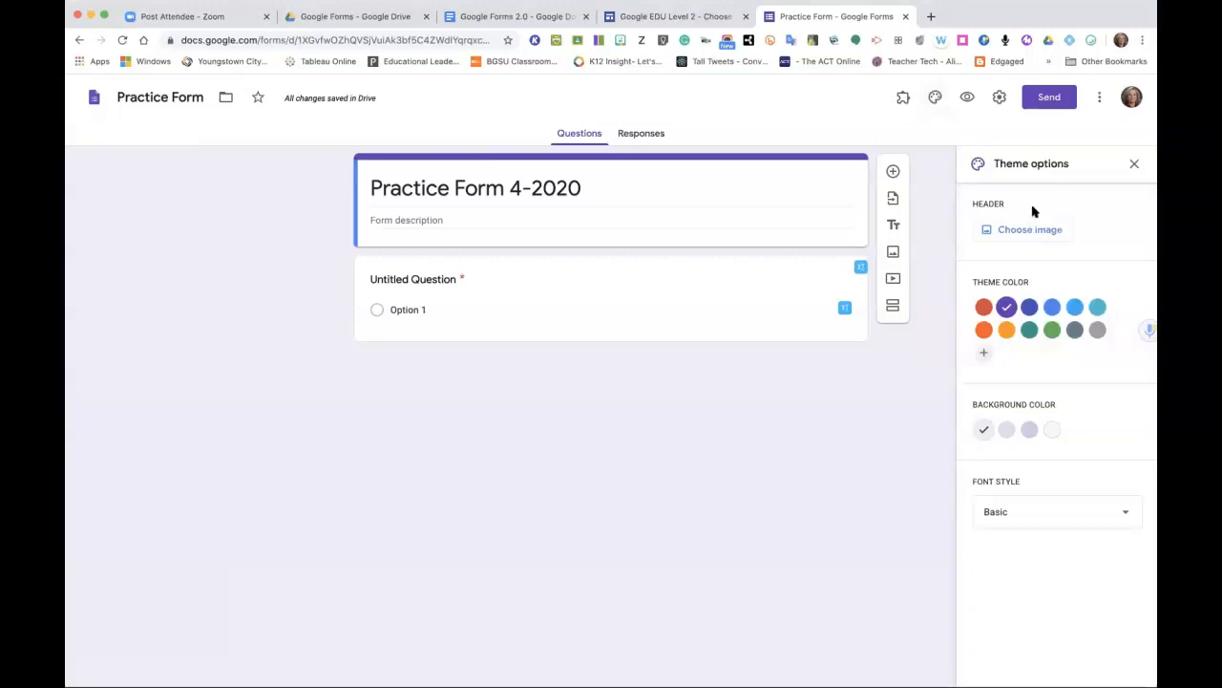
pyautogui.click(1030, 230)
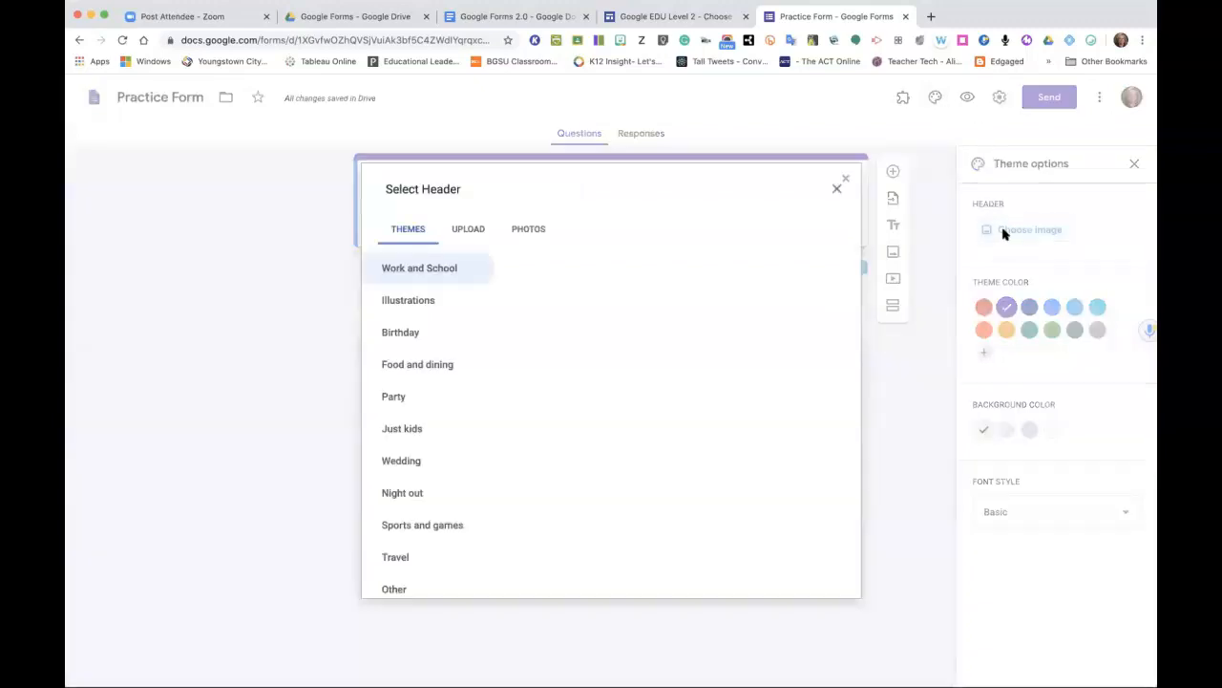
pyautogui.click(472, 240)
pyautogui.click(613, 460)
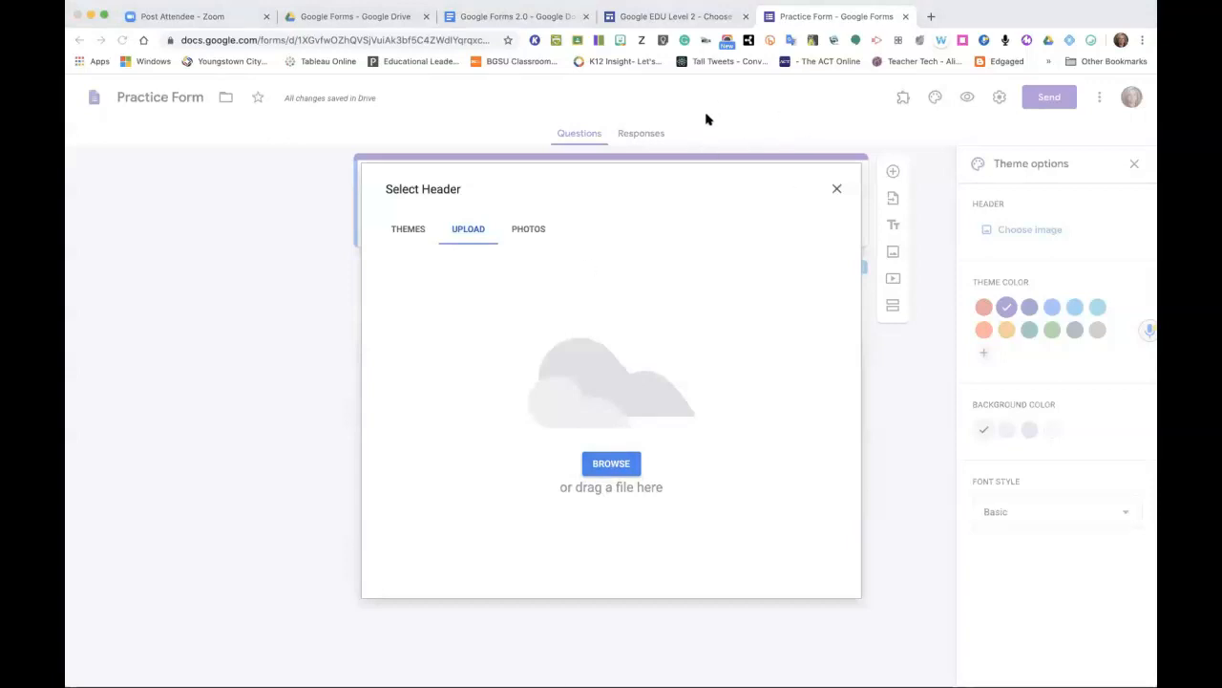
pyautogui.click(845, 337)
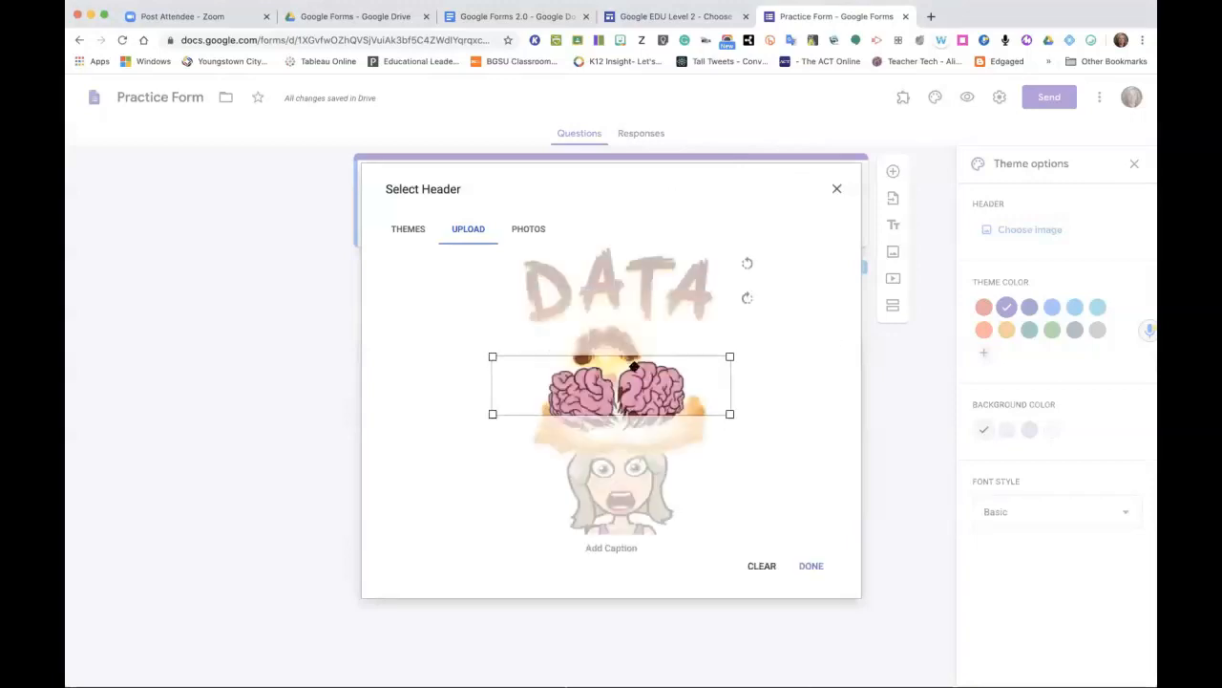
pyautogui.click(812, 567)
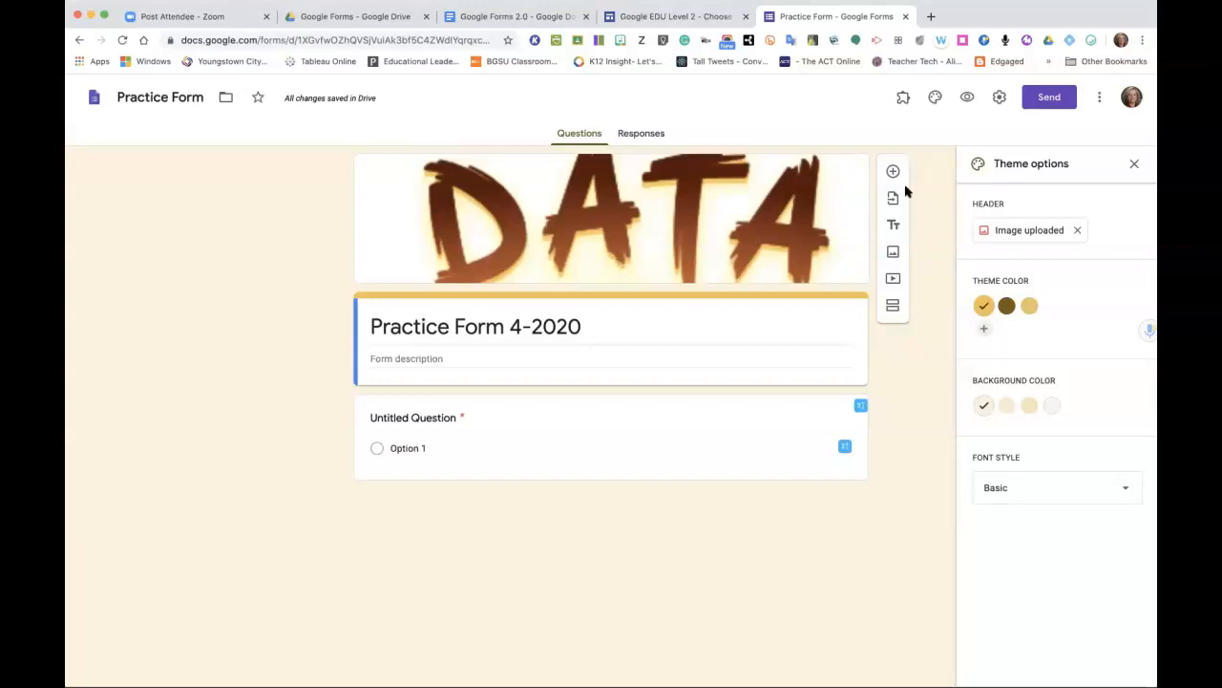
pyautogui.click(1135, 165)
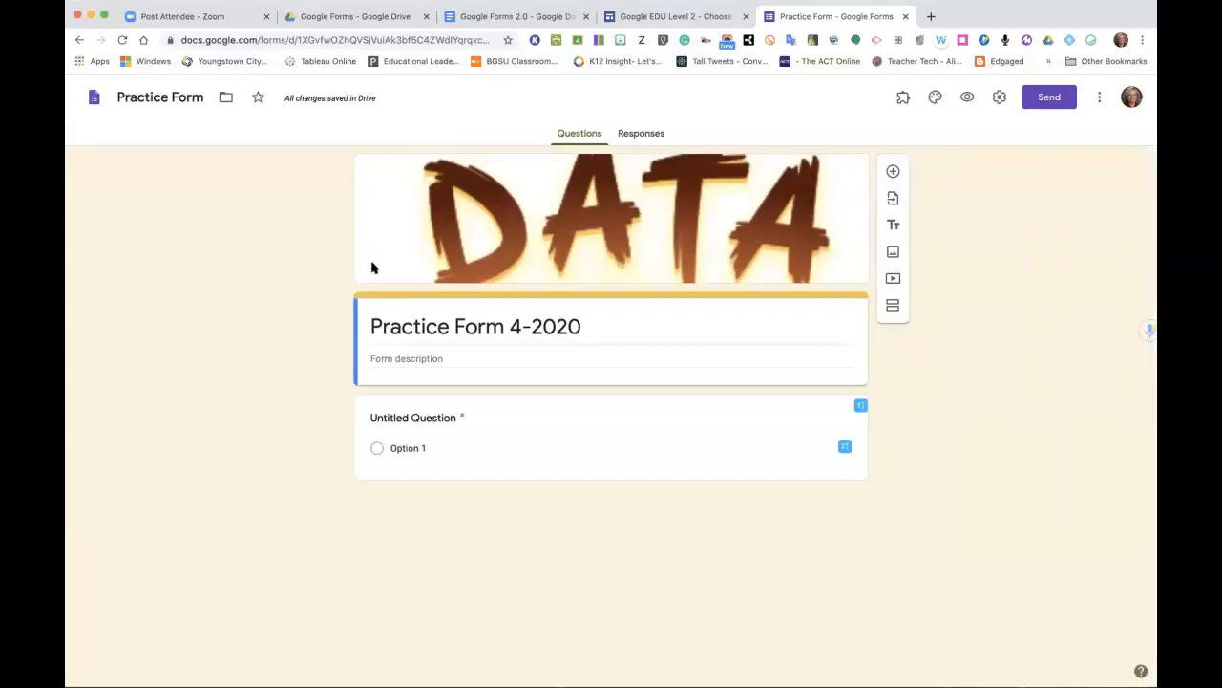
# Add the custom dark red #8c1212 as the form's theme color and close the theme options.
pyautogui.click(935, 96)
pyautogui.click(984, 330)
pyautogui.click(1091, 344)
pyautogui.click(1077, 448)
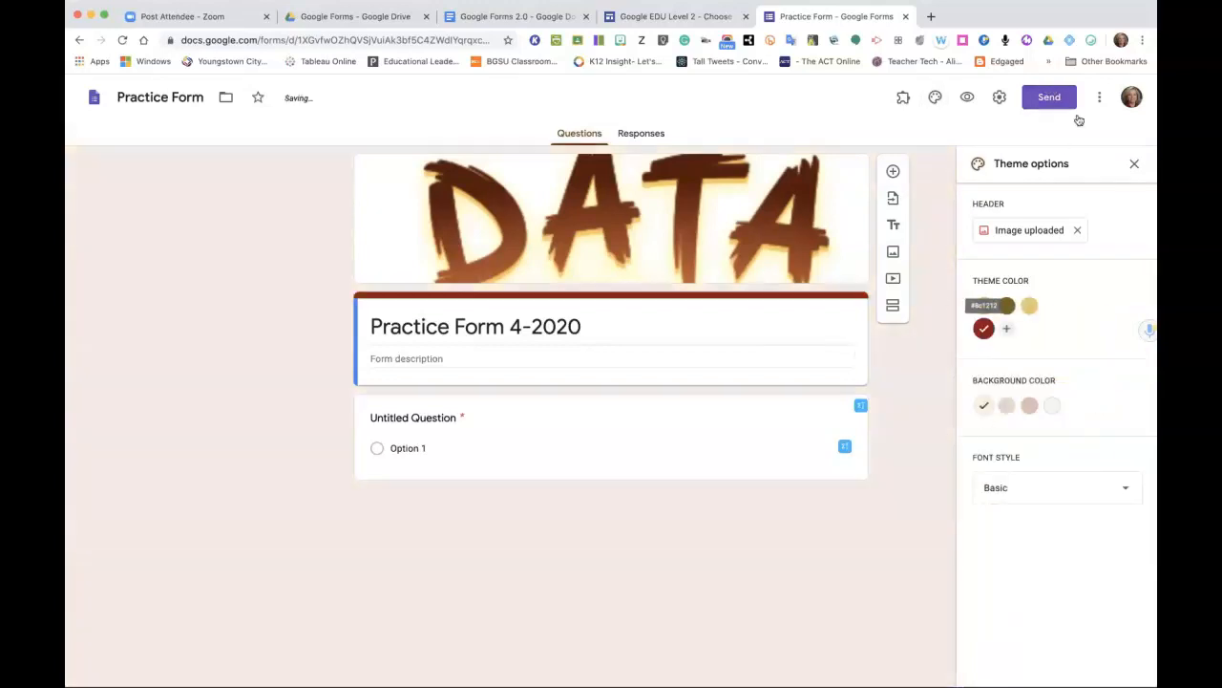
pyautogui.click(1132, 165)
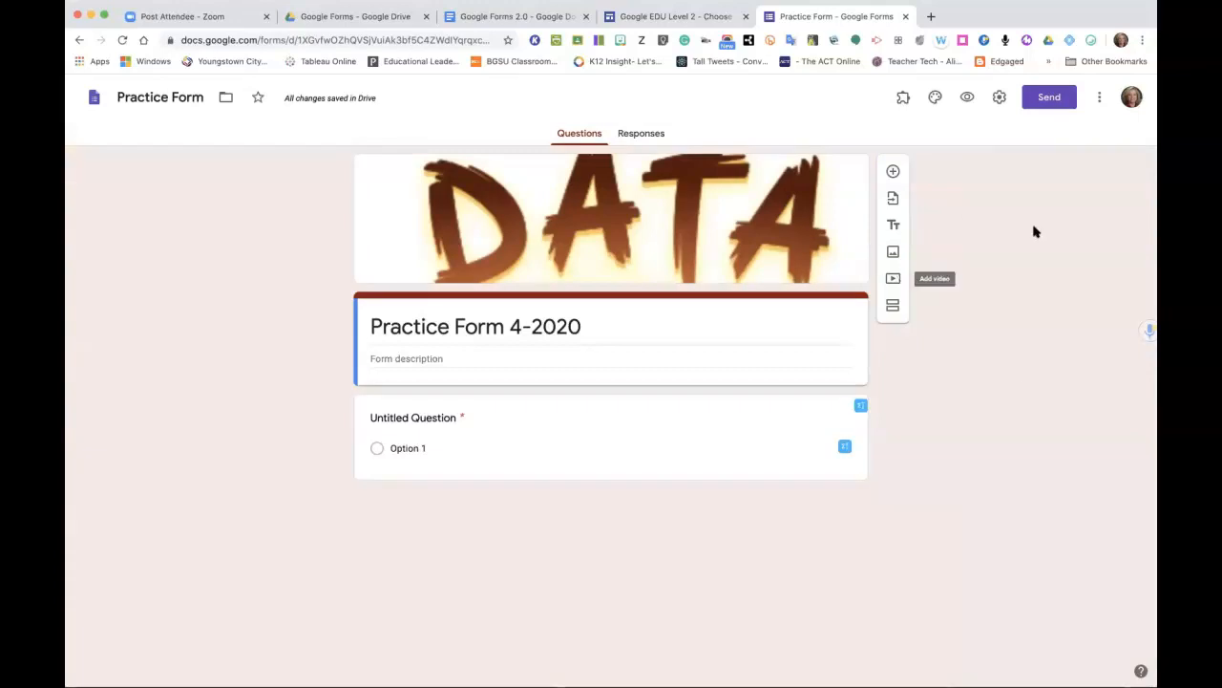
# View the form's general settings and leave them without saving.
pyautogui.click(1000, 97)
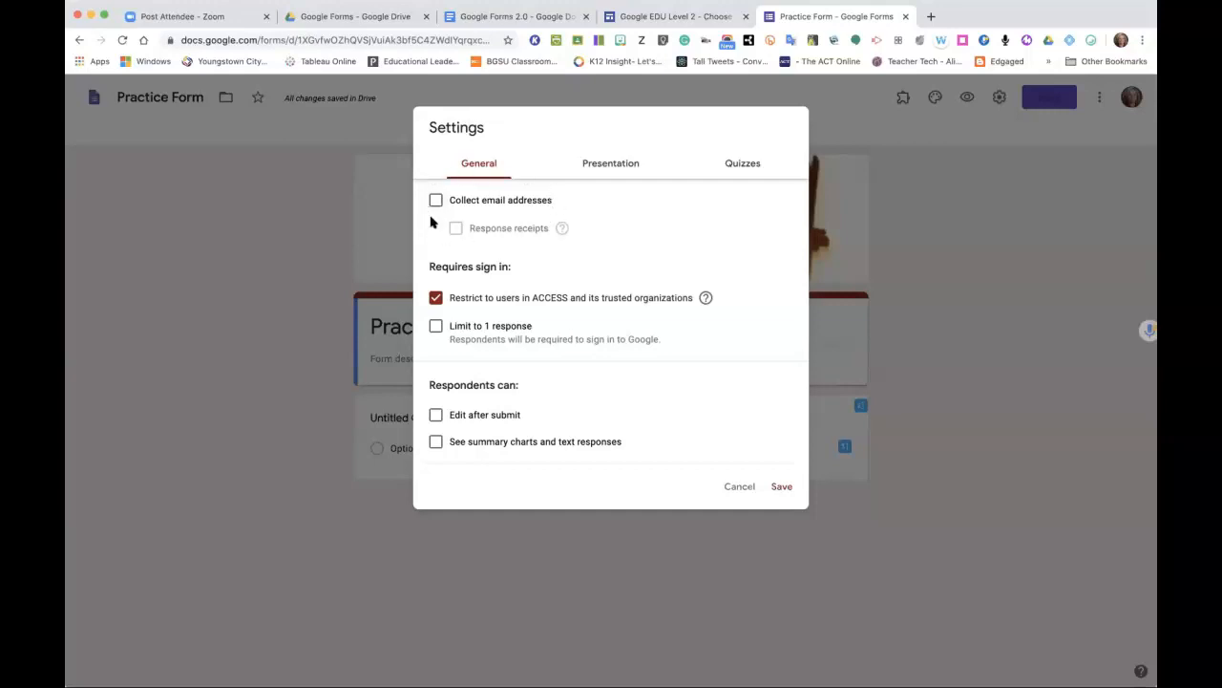
pyautogui.click(740, 488)
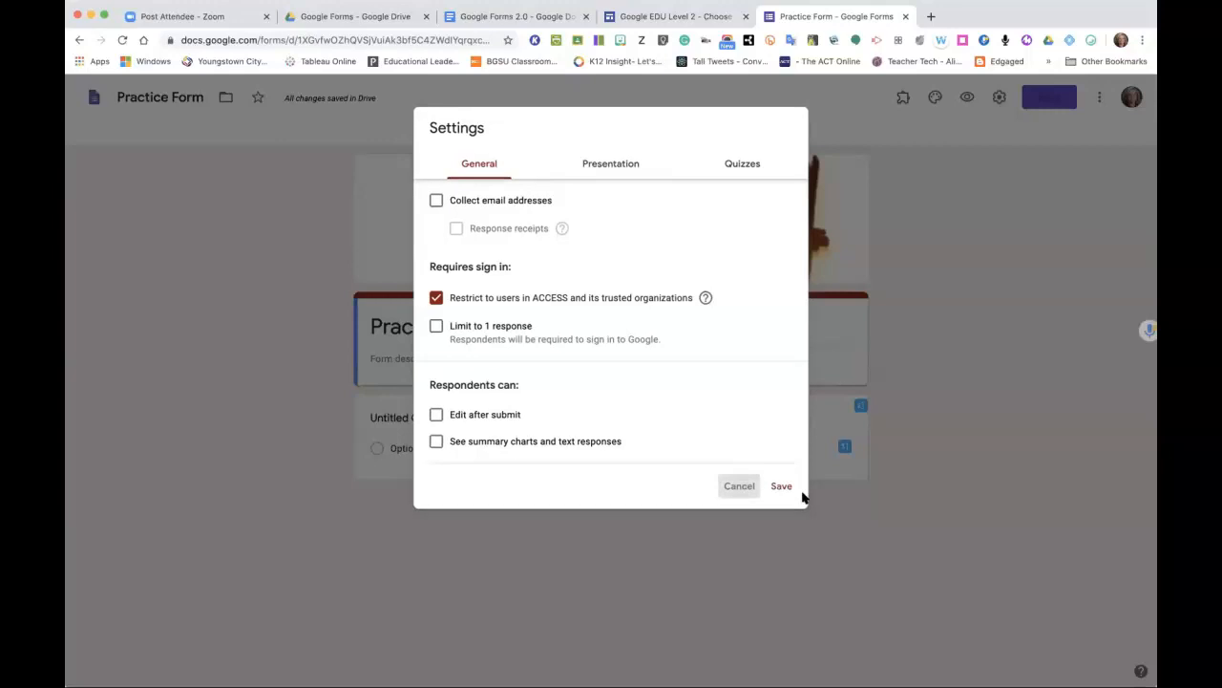
# Replace the untitled question's text with "Name" and make it a short answer question.
pyautogui.click(454, 419)
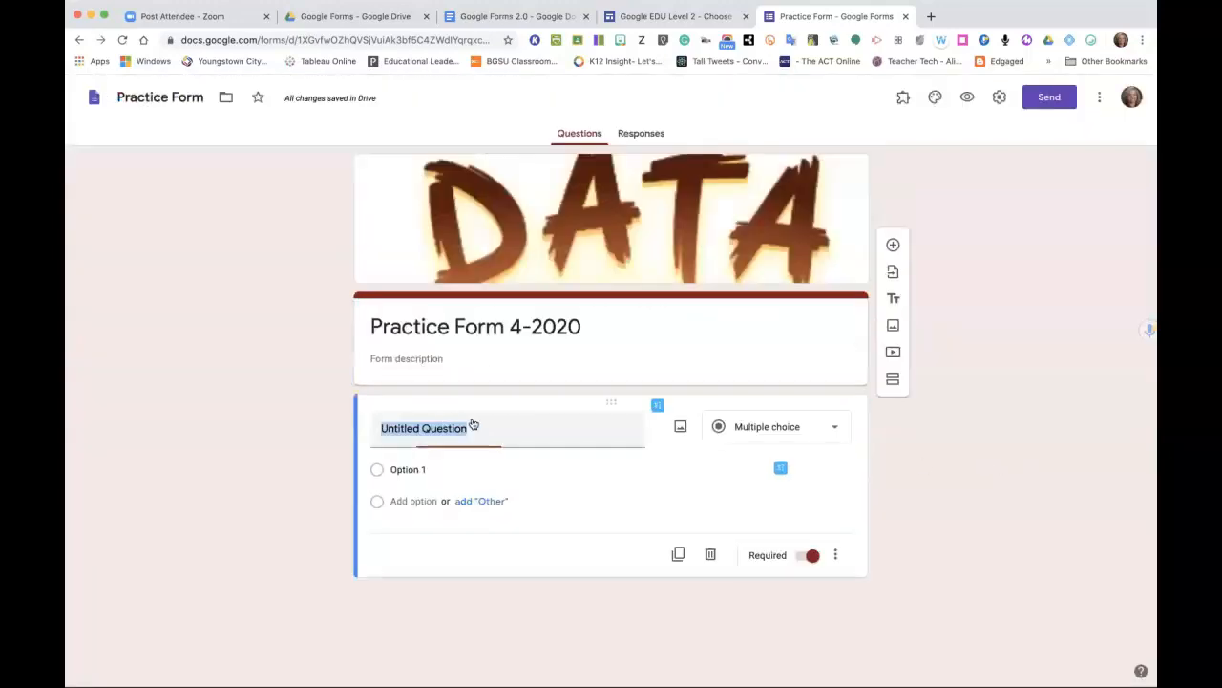
pyautogui.write('Name')
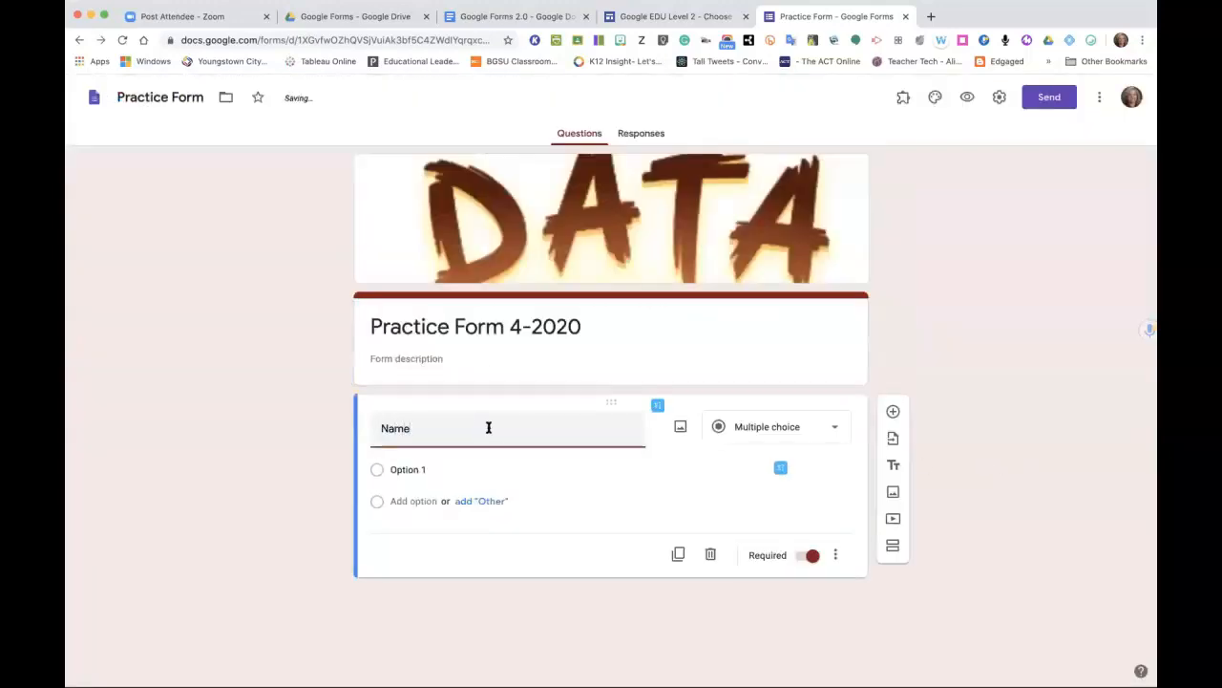
pyautogui.click(966, 409)
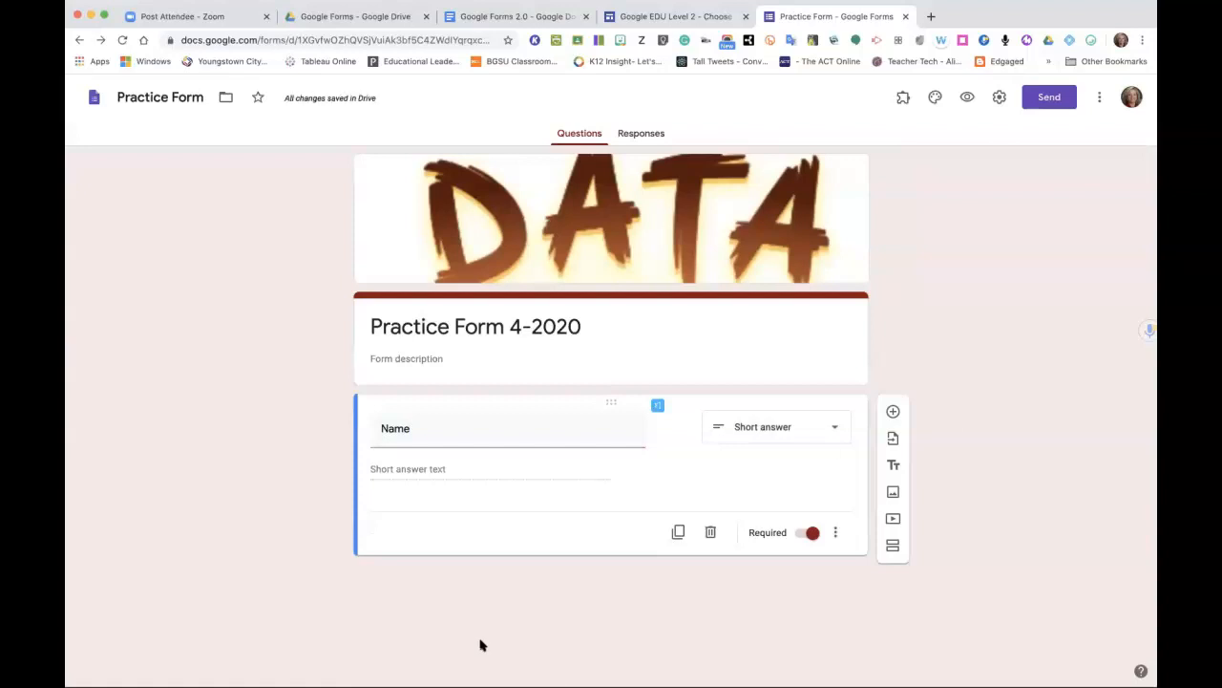
# Turn on collecting email addresses, lift the restriction to ACCESS users, and try the one-response limit in the general settings.
pyautogui.click(997, 99)
pyautogui.click(436, 200)
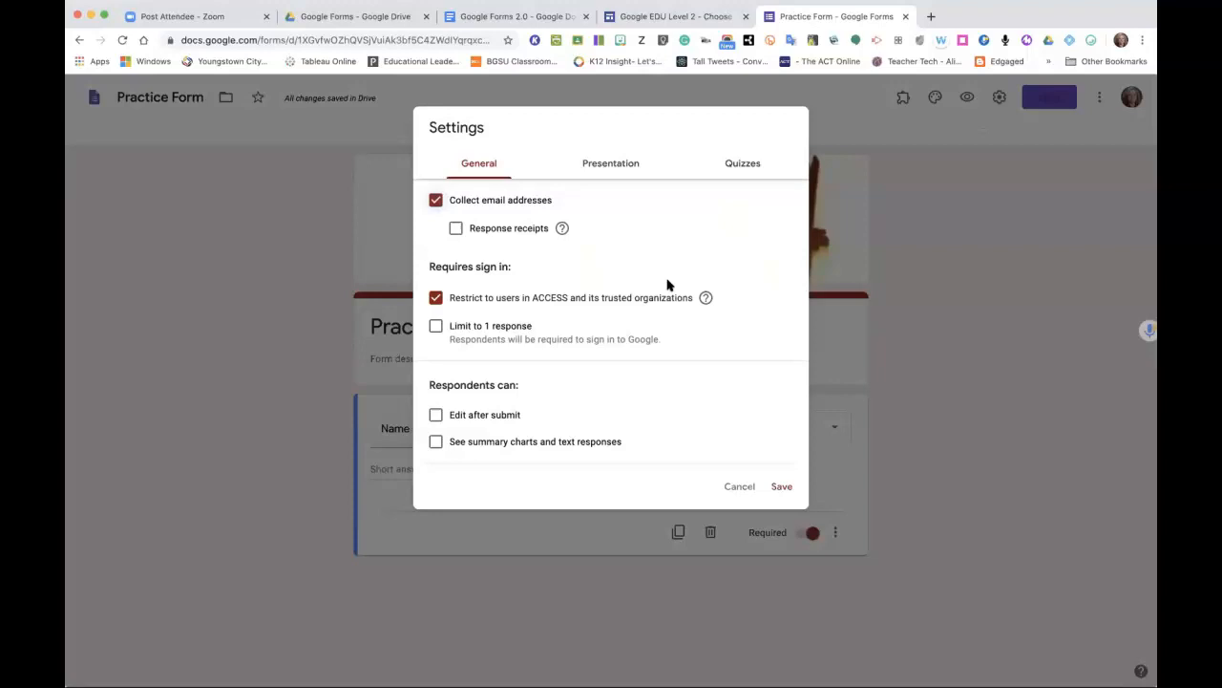
pyautogui.click(435, 299)
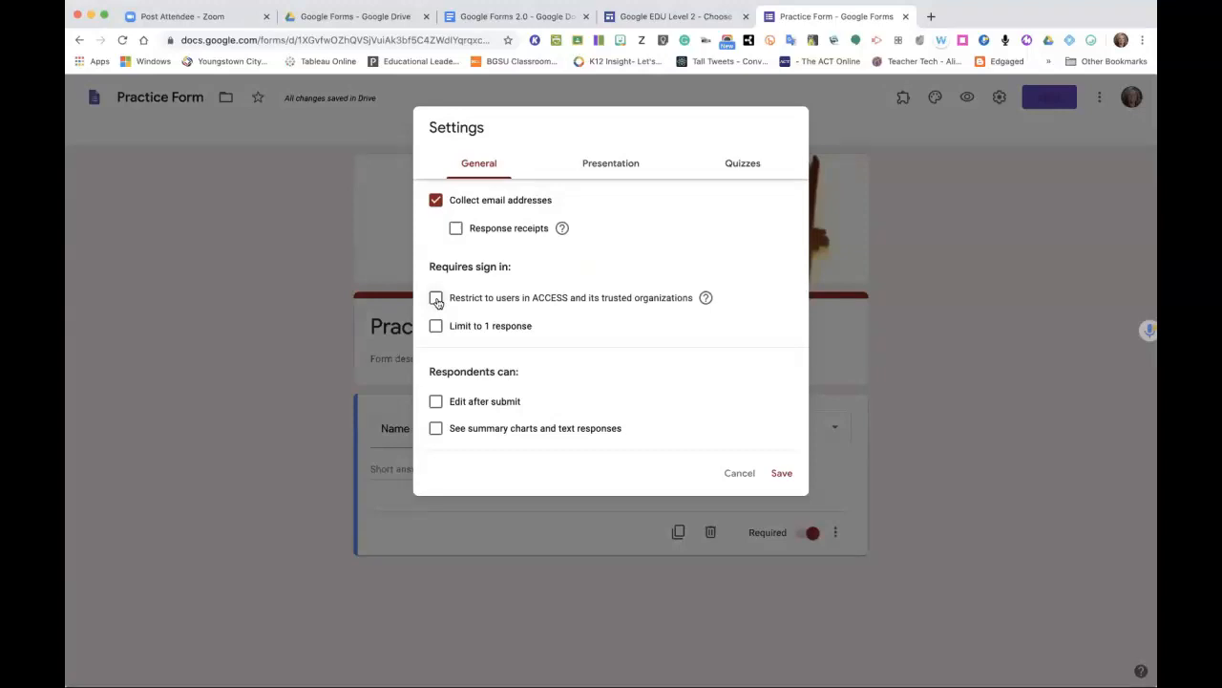
pyautogui.click(438, 326)
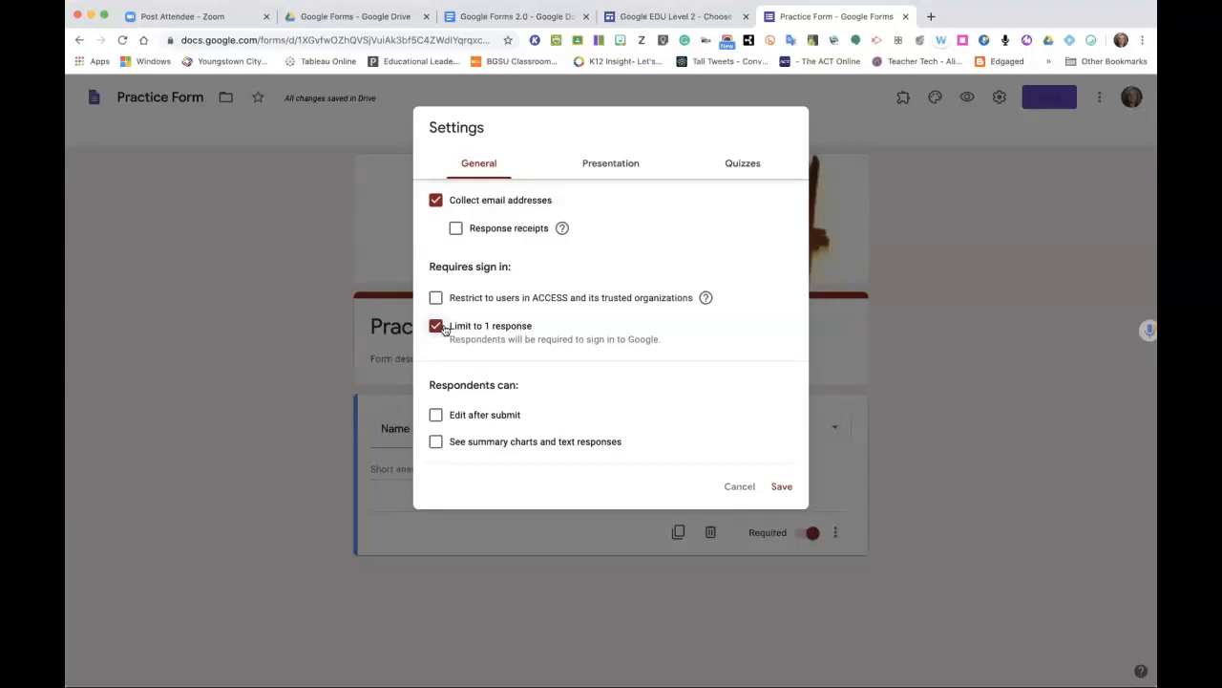
pyautogui.click(436, 326)
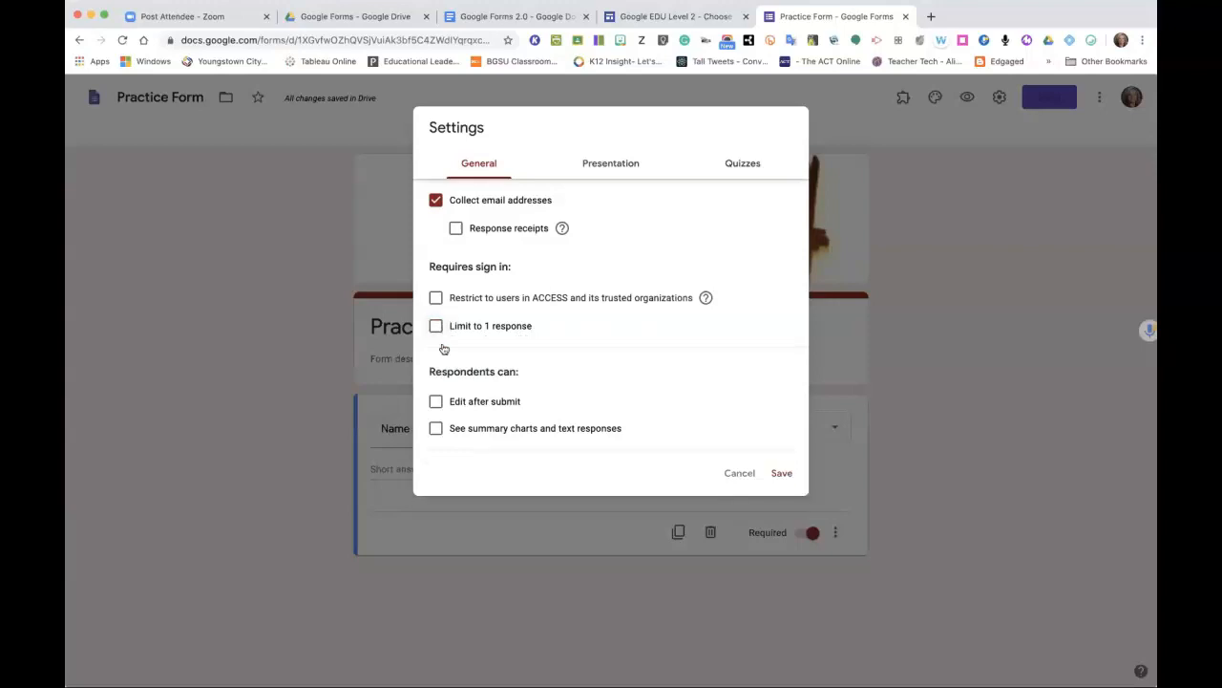
# Let respondents see summary charts and text responses, after trying the option to edit after submit.
pyautogui.click(436, 402)
pyautogui.click(437, 402)
pyautogui.click(435, 429)
# Try the progress bar in the presentation settings, switch it off again and return to the general settings.
pyautogui.click(604, 164)
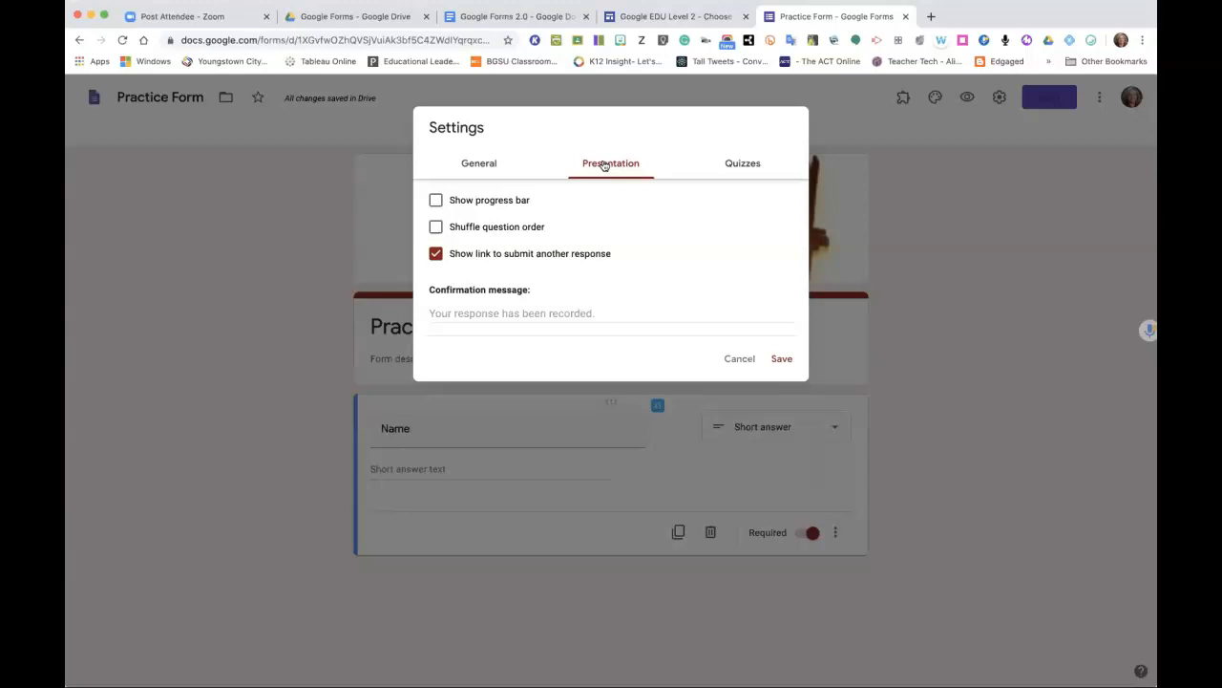
pyautogui.click(434, 201)
pyautogui.click(435, 201)
pyautogui.click(478, 163)
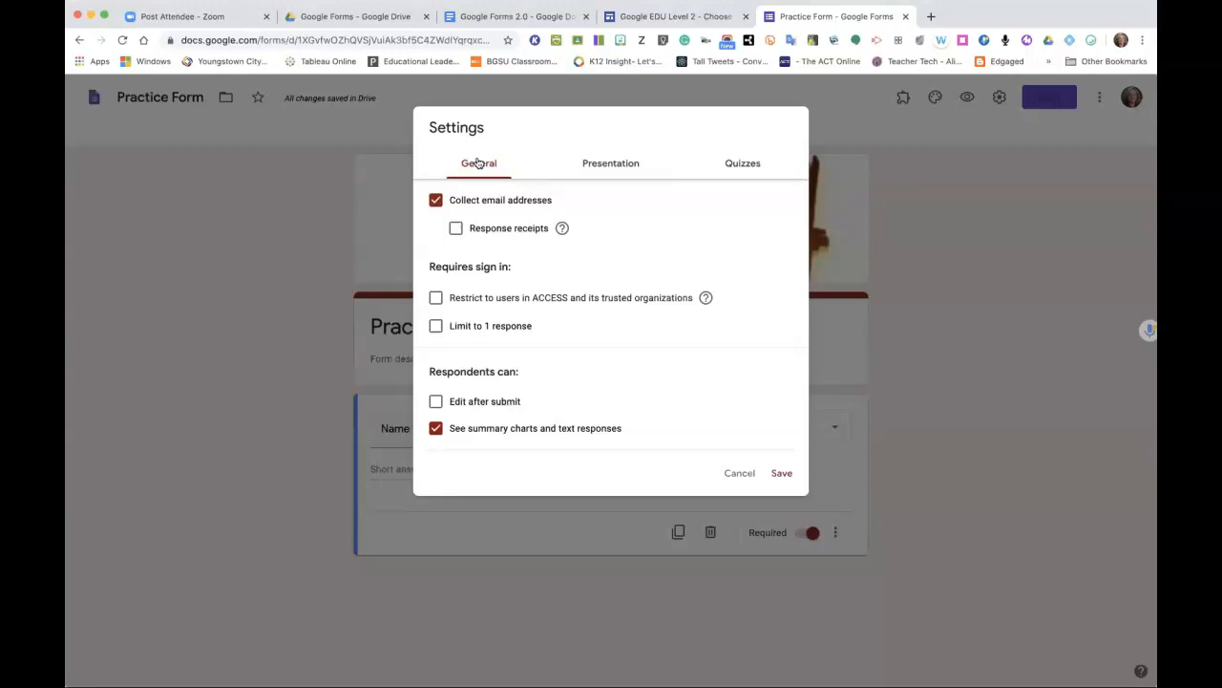
# Set the form's confirmation message to "Thank you for your response" and save the settings.
pyautogui.click(618, 162)
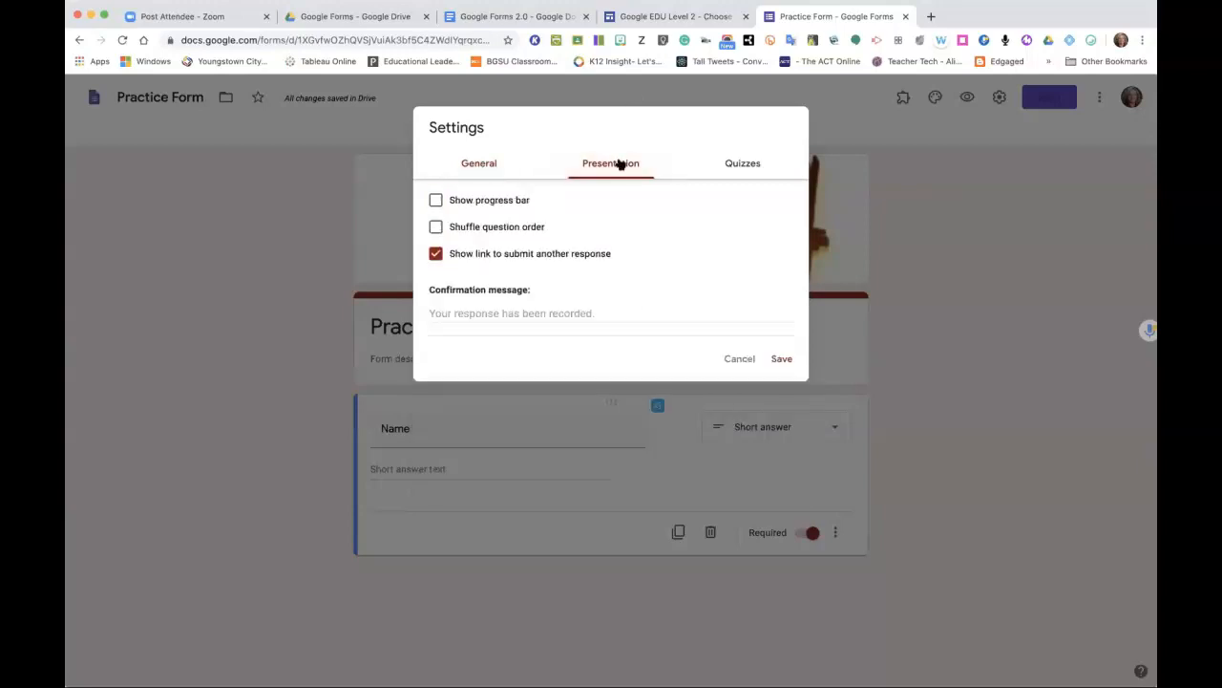
pyautogui.click(458, 317)
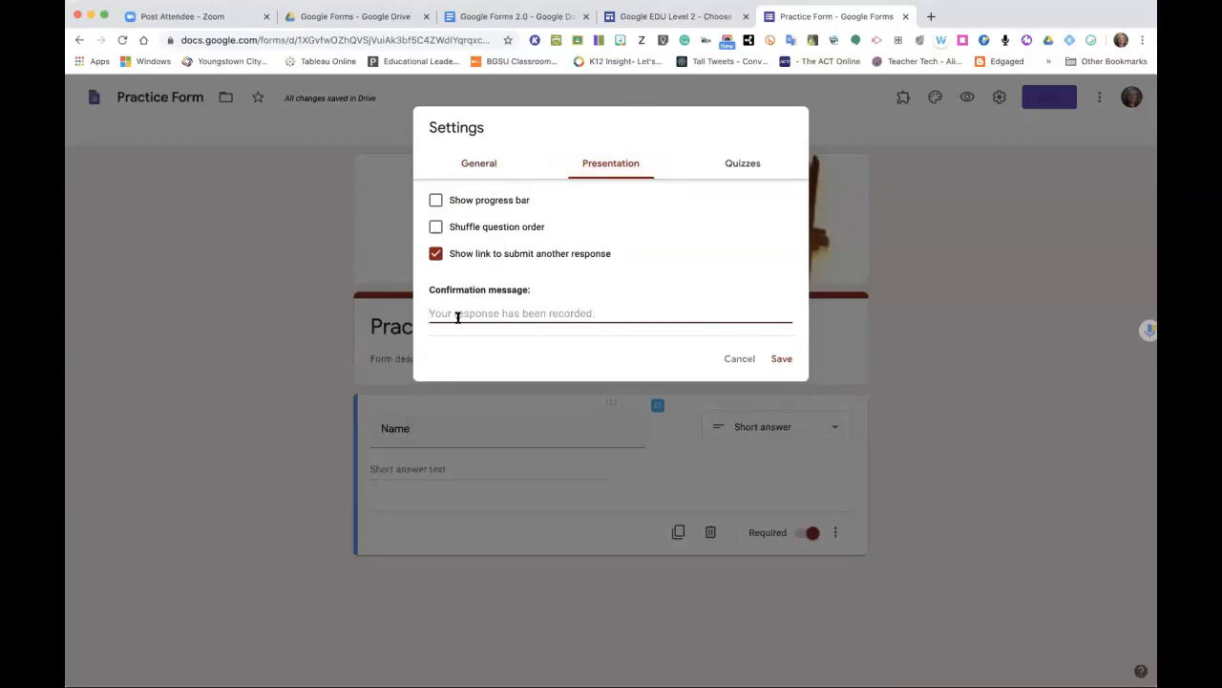
pyautogui.write('Thank yo f')
pyautogui.press('BackSpace')
pyautogui.press('BackSpace')
pyautogui.write('u fpr')
pyautogui.press('BackSpace')
pyautogui.write('or your respond')
pyautogui.press('BackSpace')
pyautogui.press('BackSpace')
pyautogui.write('ms')
pyautogui.press('BackSpace')
pyautogui.press('BackSpace')
pyautogui.write('nse')
pyautogui.click(782, 359)
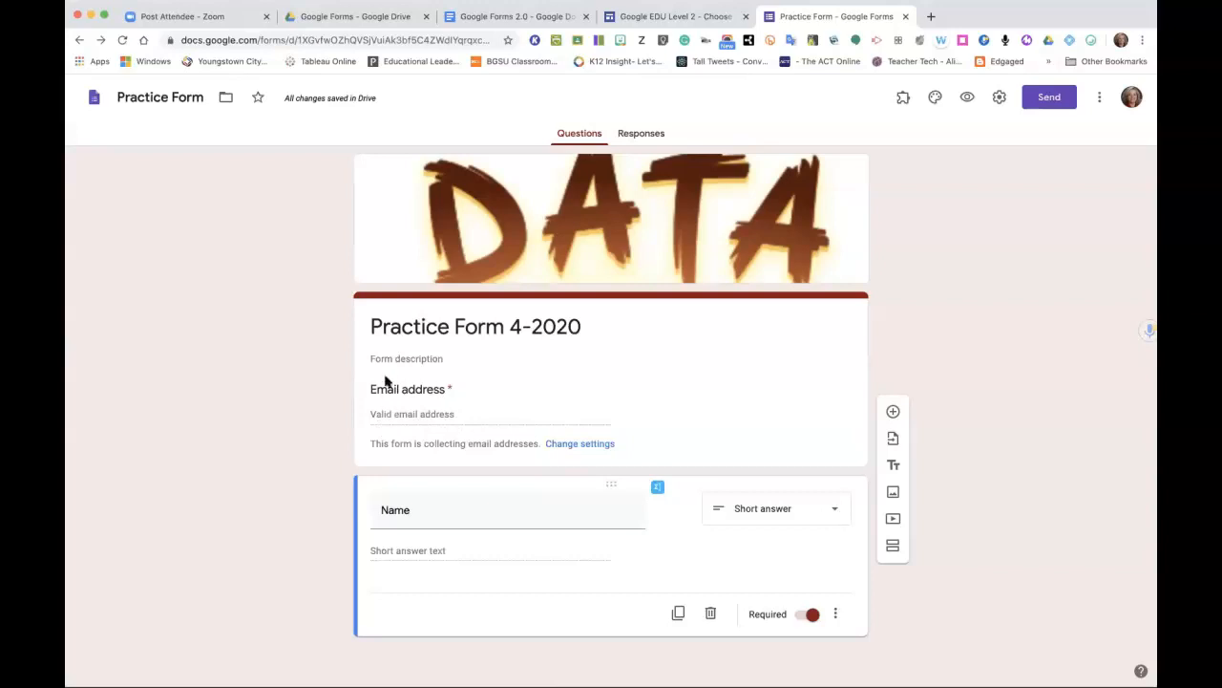
# Turn off collecting email addresses for the form and save the settings.
pyautogui.click(580, 444)
pyautogui.click(435, 201)
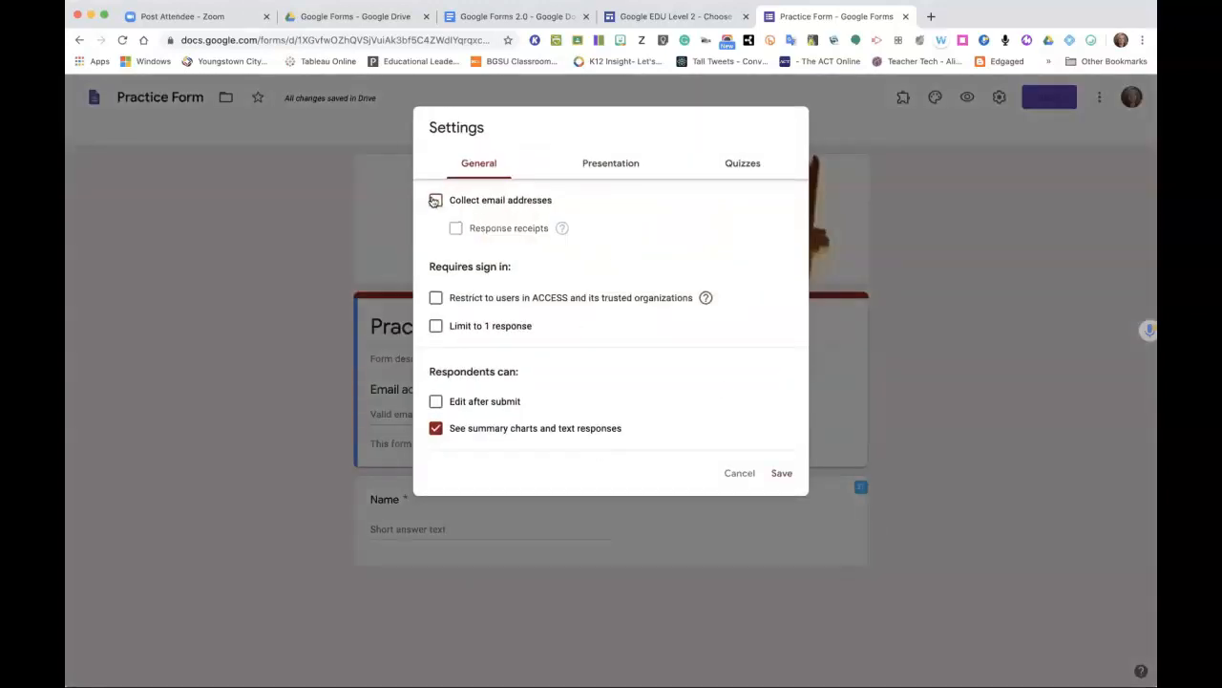
pyautogui.click(782, 472)
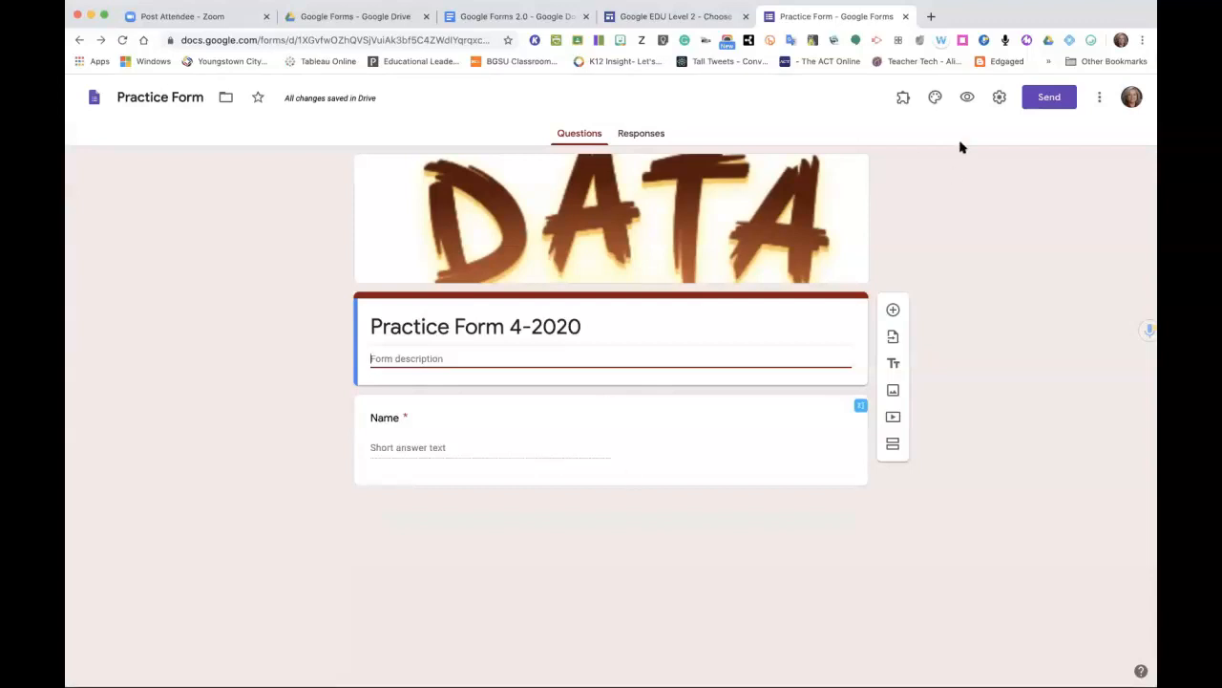
# Restrict the form to users in ACCESS and its trusted organizations and save the settings.
pyautogui.click(997, 97)
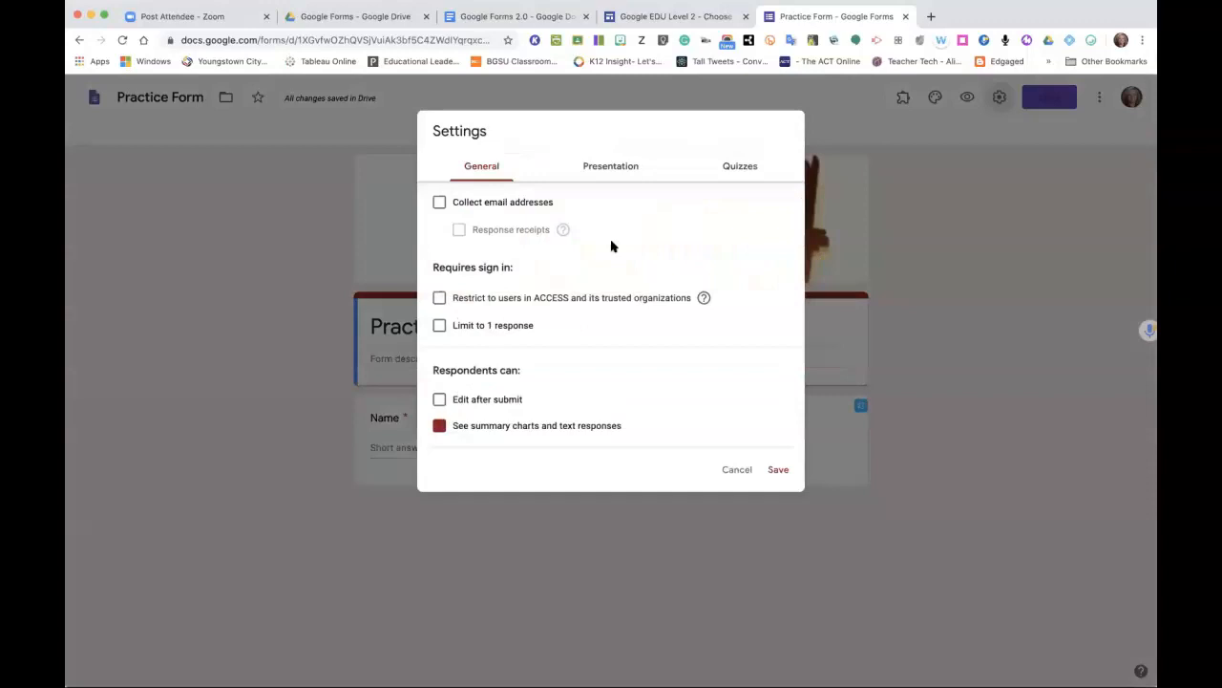
pyautogui.click(439, 299)
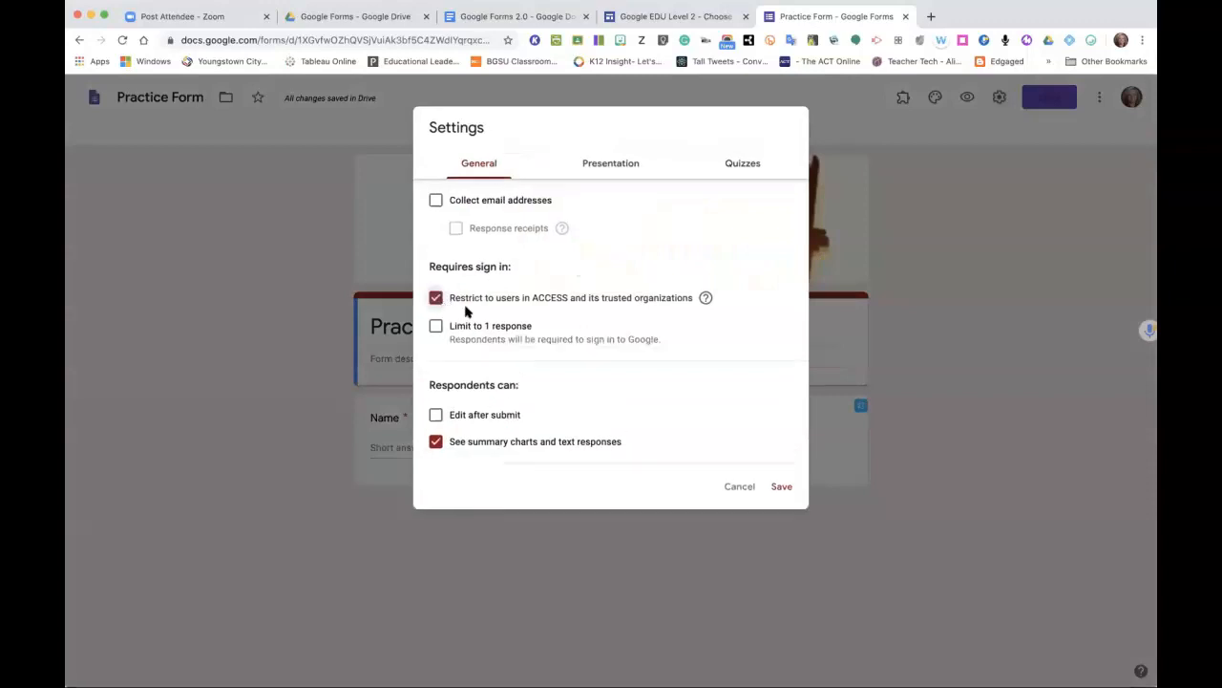
pyautogui.click(780, 487)
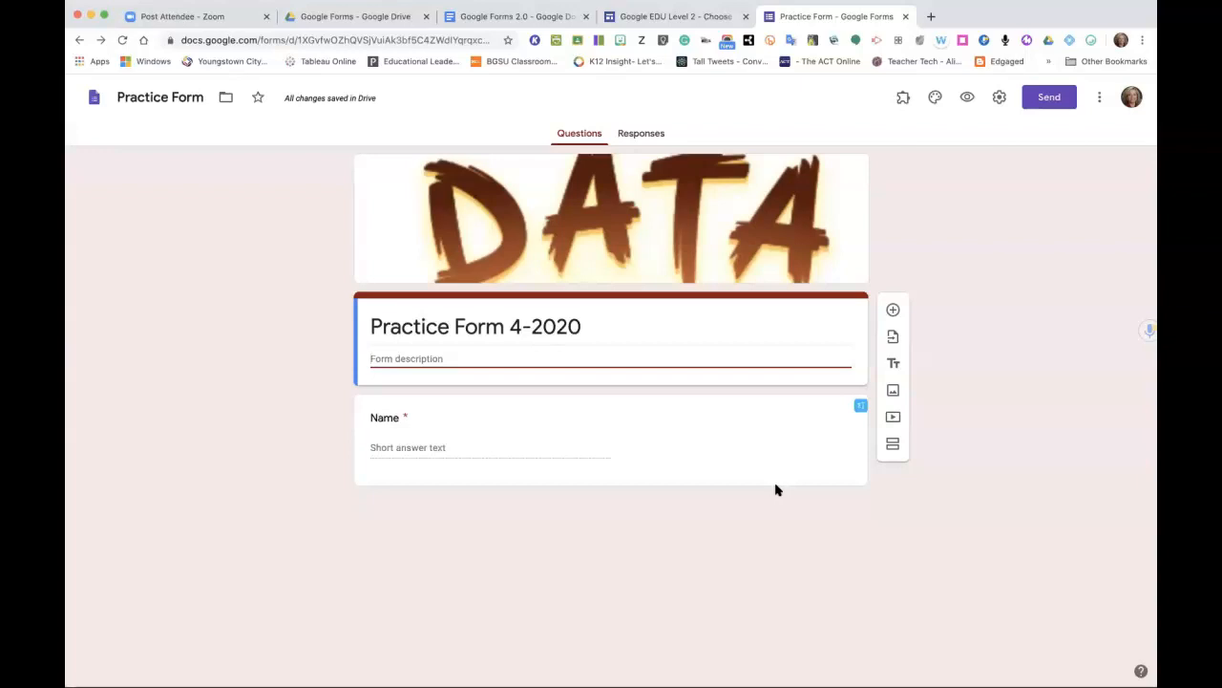
# Remove the restriction to ACCESS users, save, and check the general settings once more without saving.
pyautogui.click(998, 97)
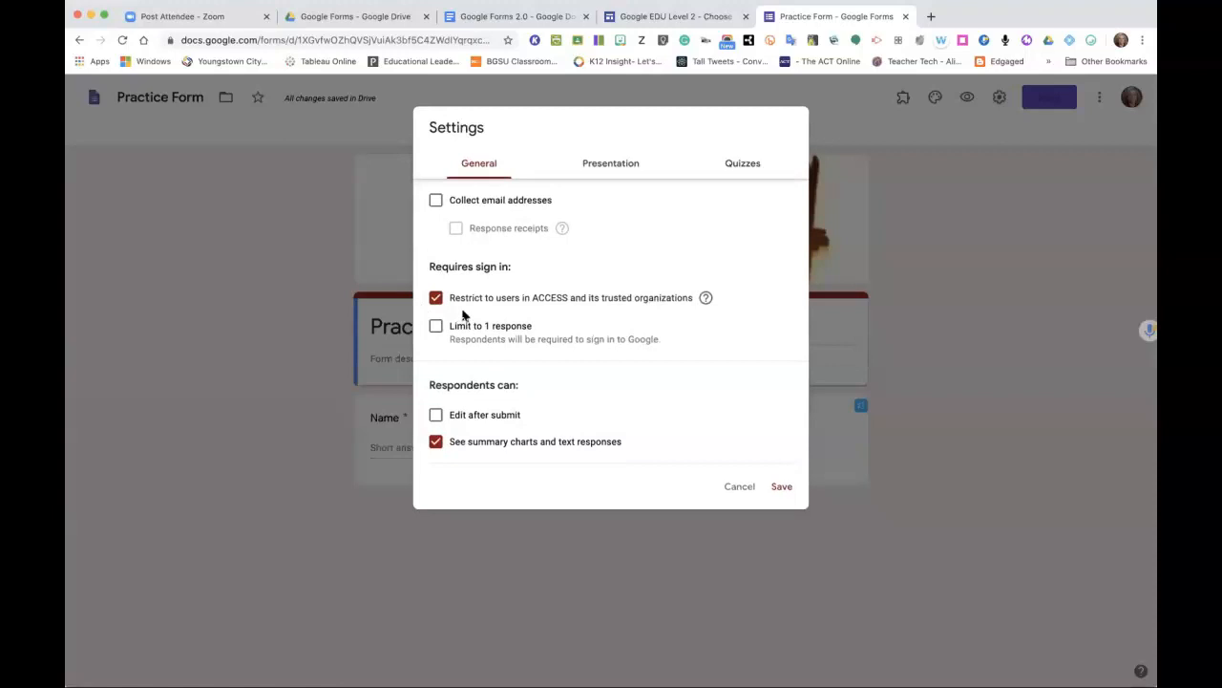
pyautogui.click(436, 298)
pyautogui.click(779, 472)
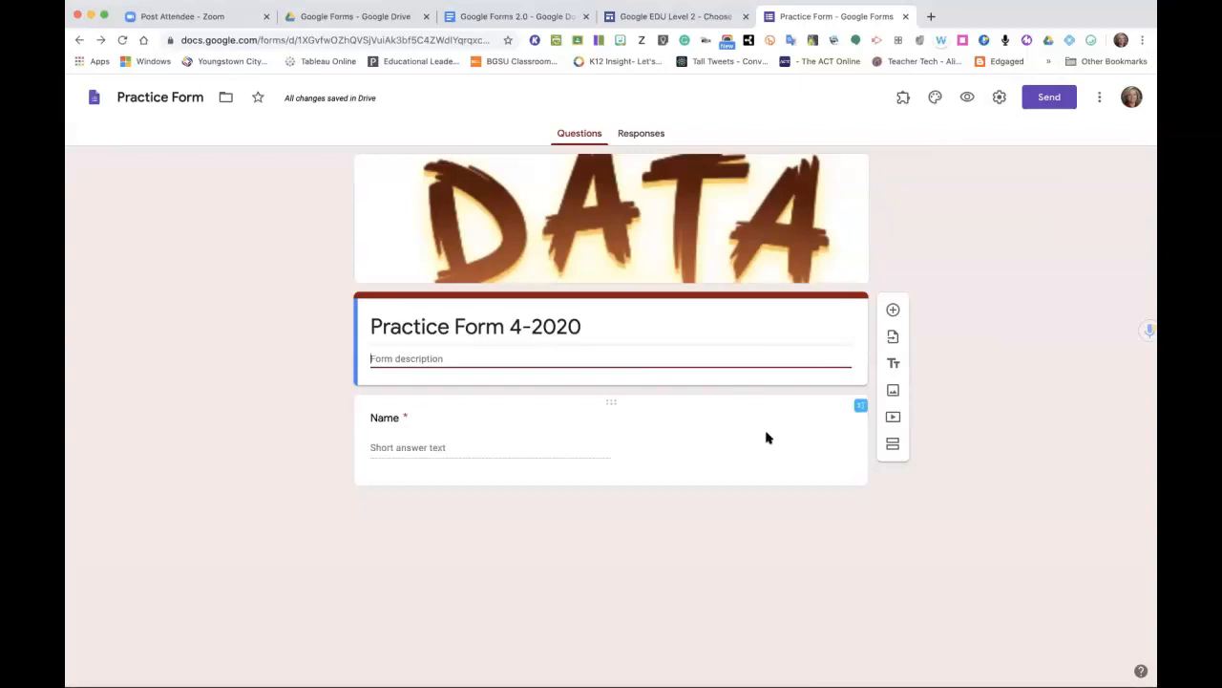
pyautogui.click(1000, 98)
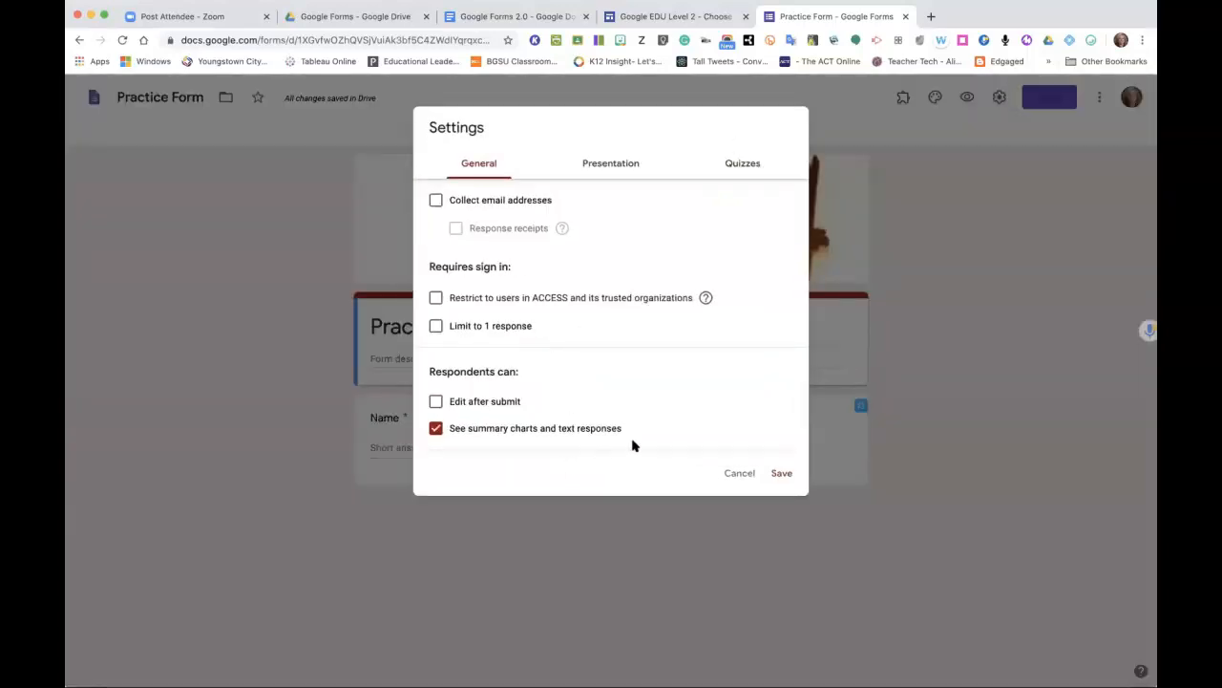
pyautogui.click(730, 481)
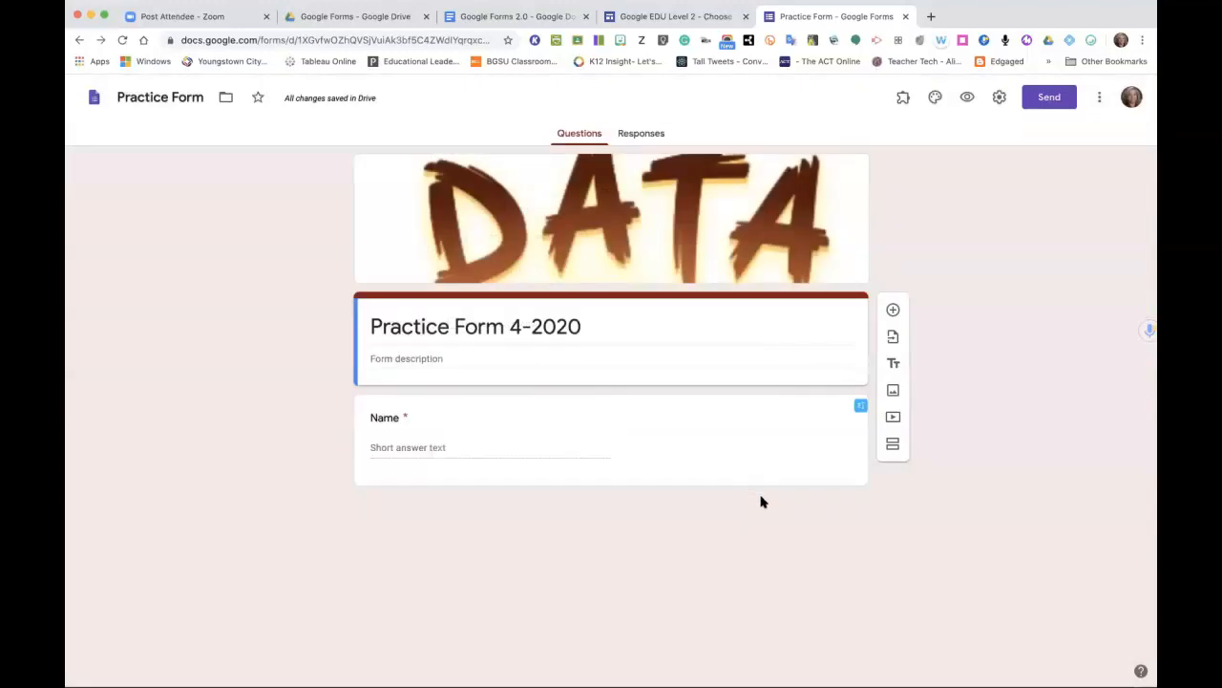
# Try adding a question directly below the form's title block and delete it again.
pyautogui.click(718, 420)
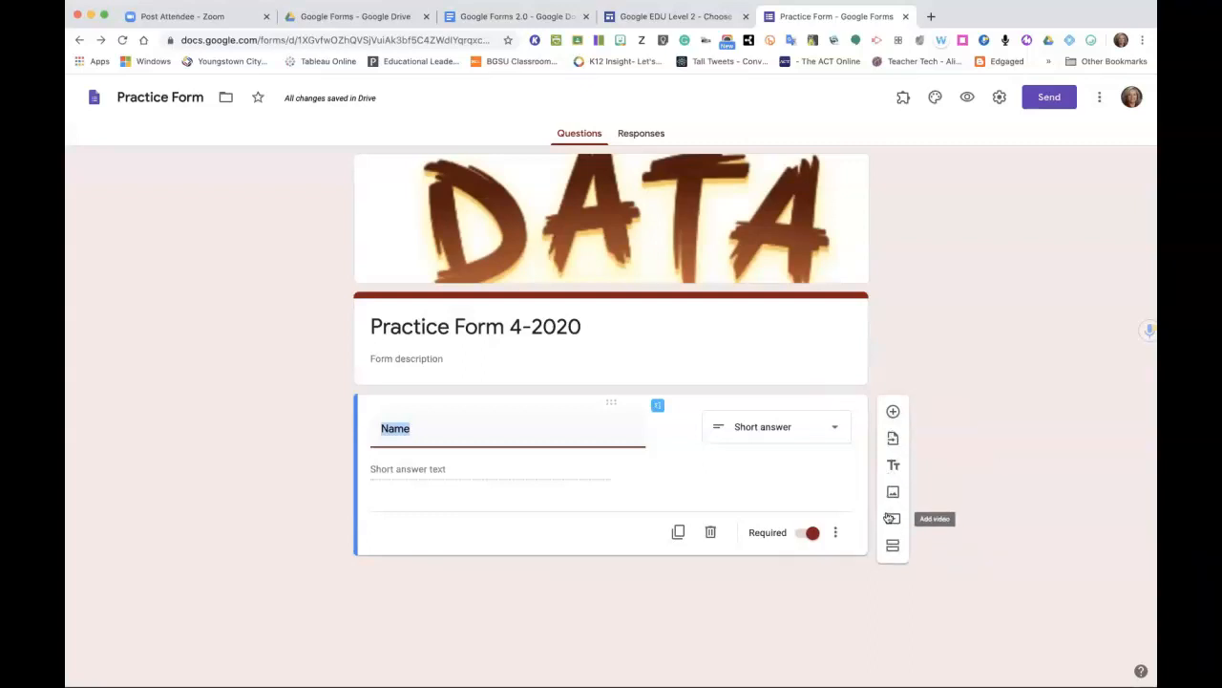
pyautogui.click(852, 339)
pyautogui.click(892, 311)
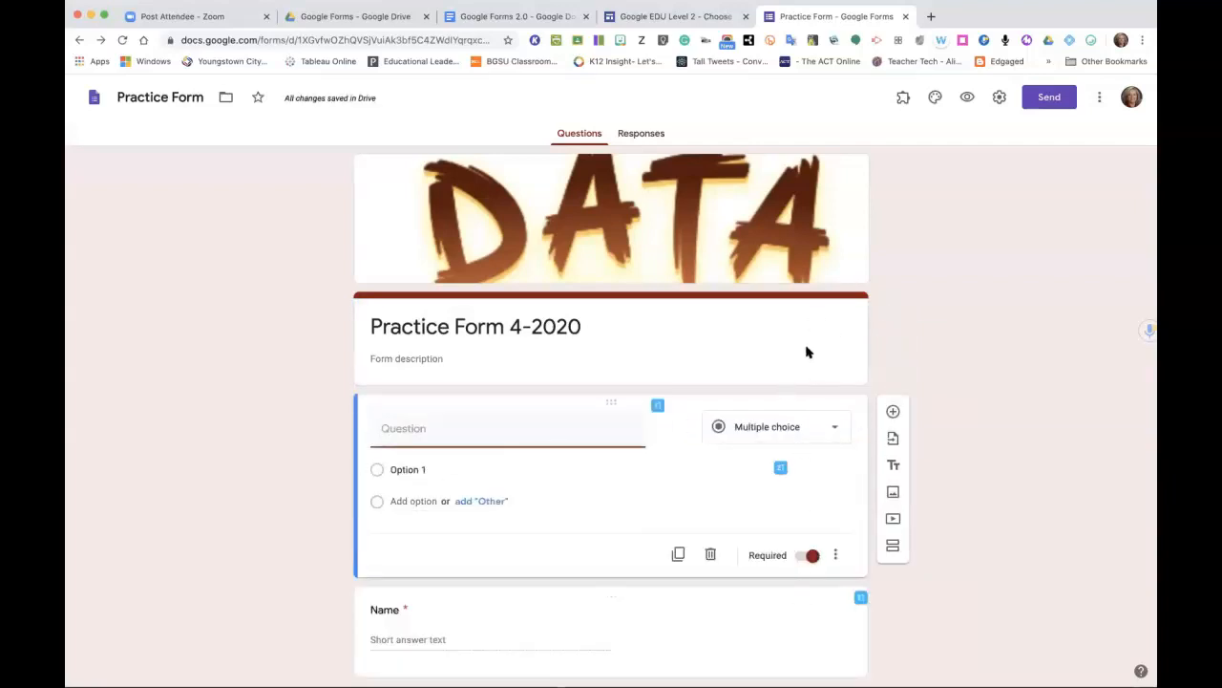
pyautogui.click(711, 554)
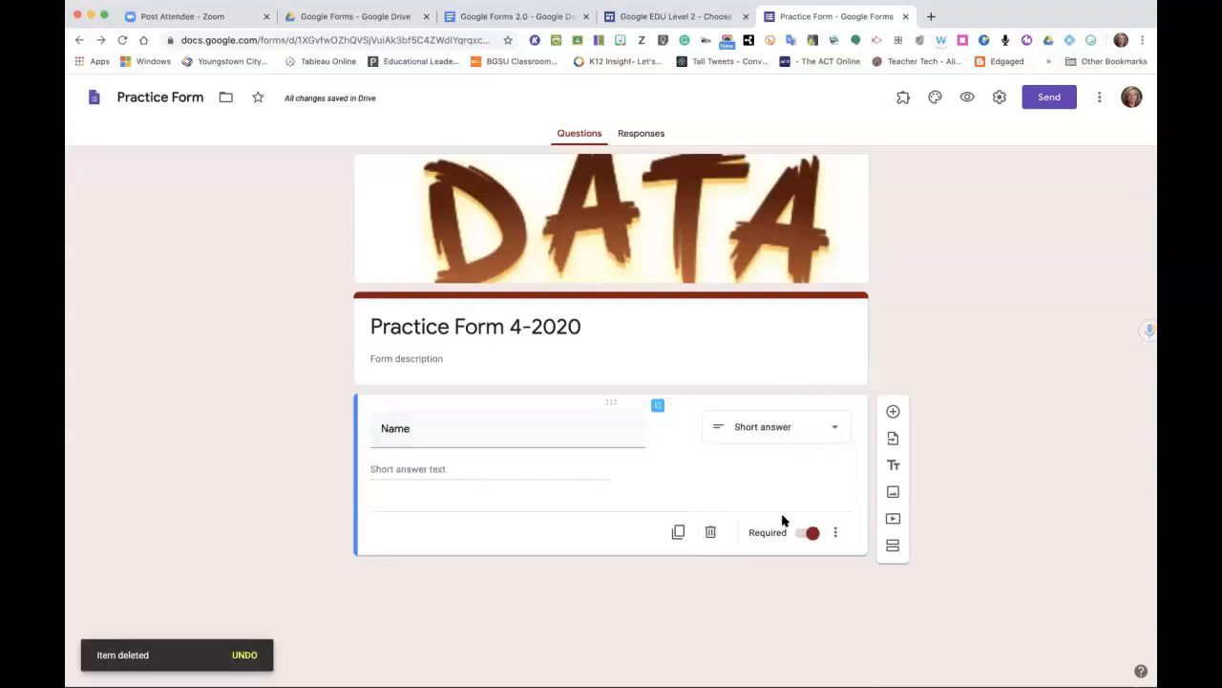
# Add a blank multiple choice question below the Name question, and try moving Name beneath it and back up.
pyautogui.click(894, 412)
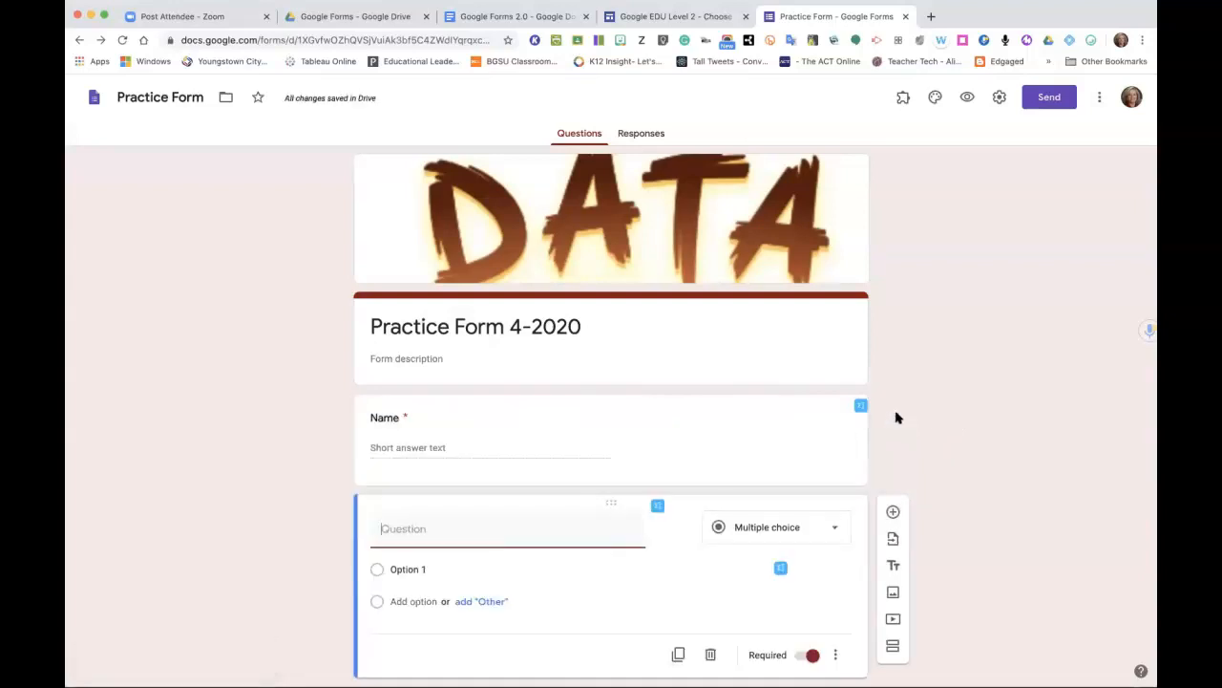
pyautogui.click(321, 624)
pyautogui.click(412, 477)
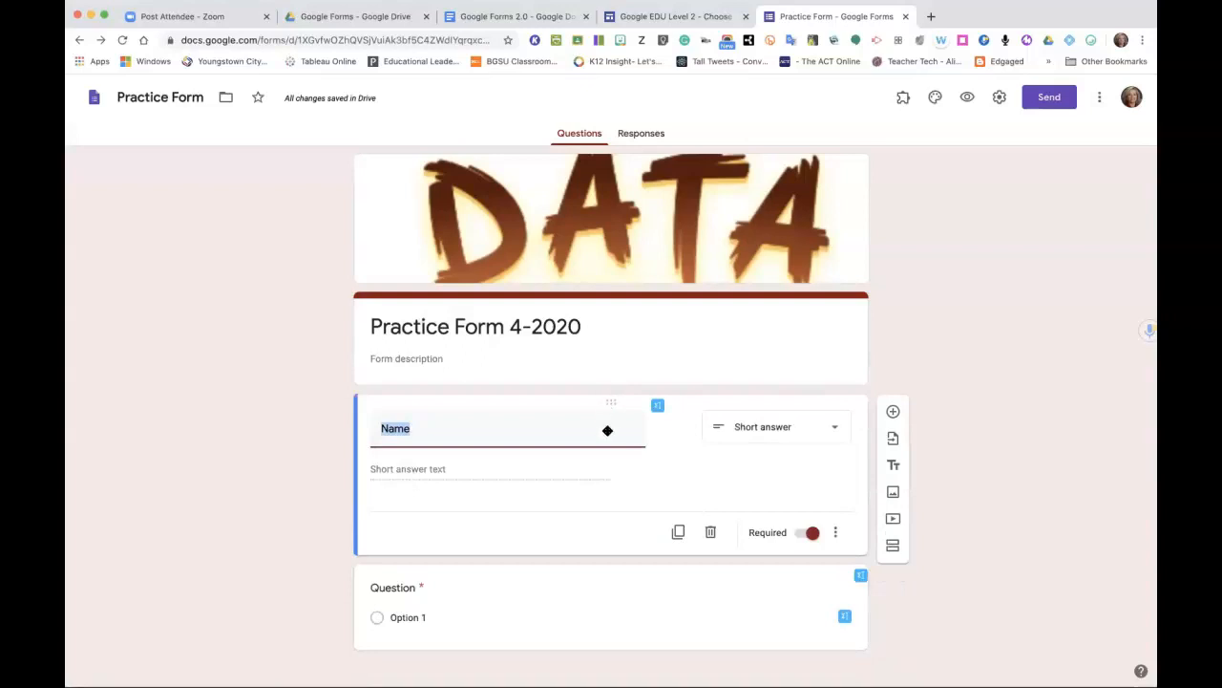
pyautogui.moveTo(607, 431); pyautogui.dragTo(606, 568)
pyautogui.moveTo(611, 499); pyautogui.dragTo(614, 350)
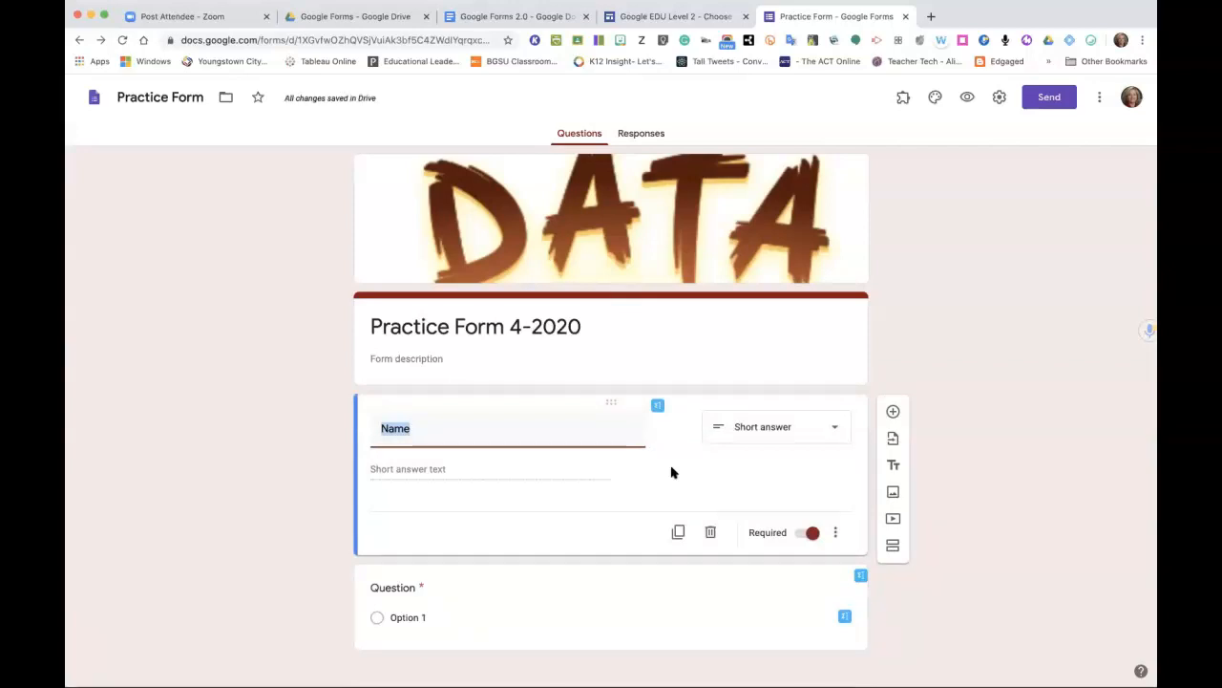
# Choose the existing form "Webinar Survey April" as the source for importing questions.
pyautogui.click(893, 440)
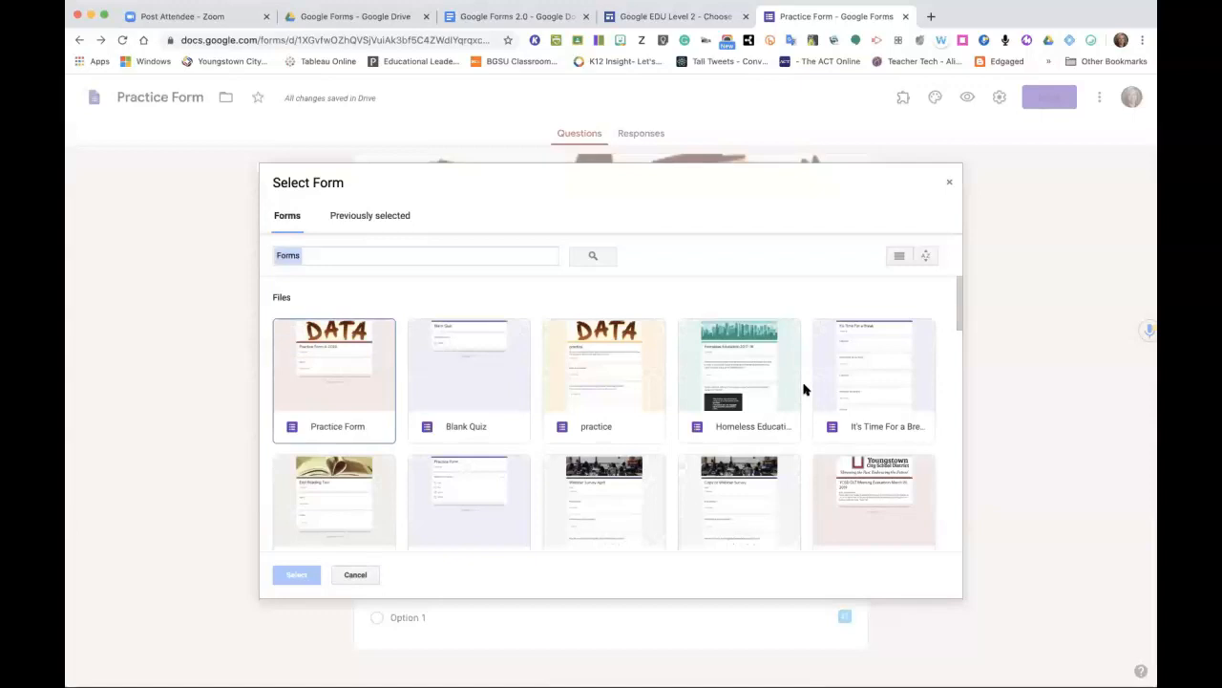
pyautogui.scroll(-2, 601, 452)
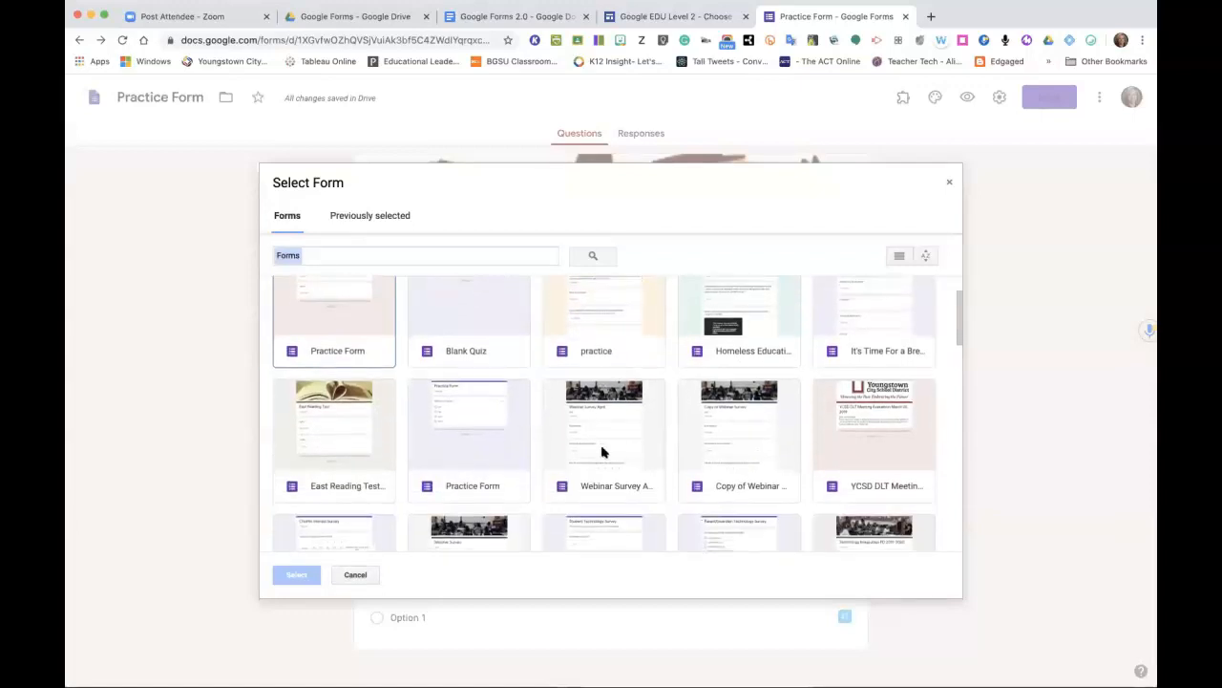
pyautogui.scroll(-1, 602, 452)
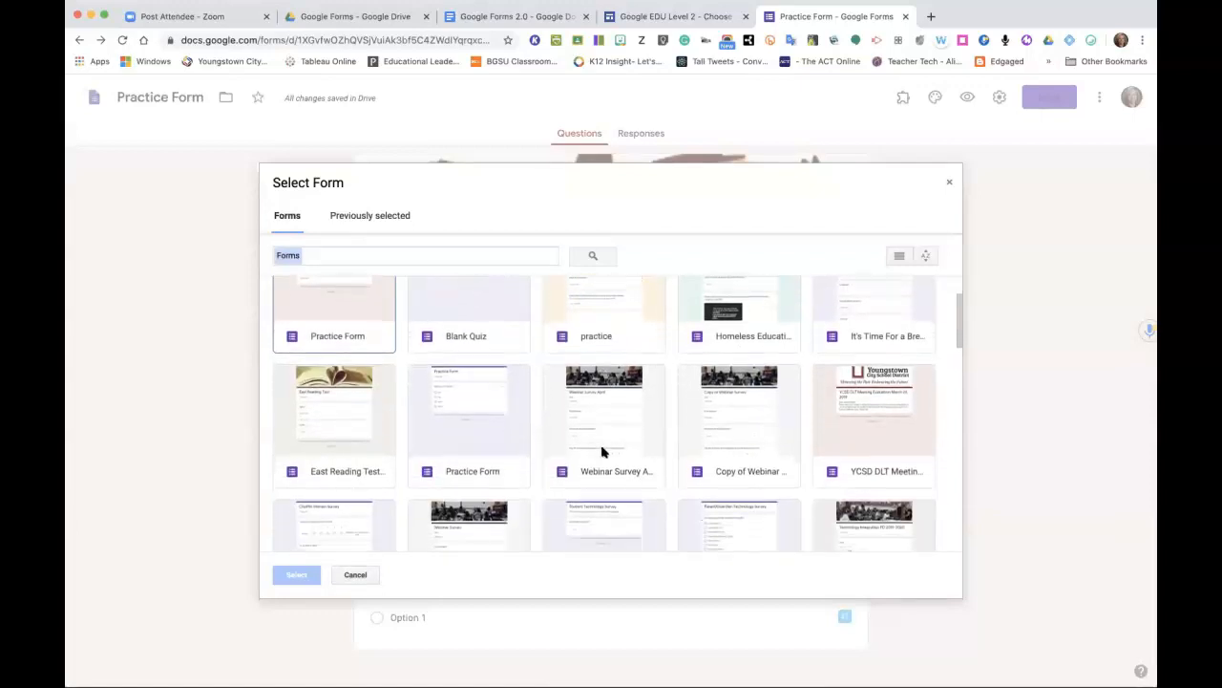
pyautogui.click(604, 450)
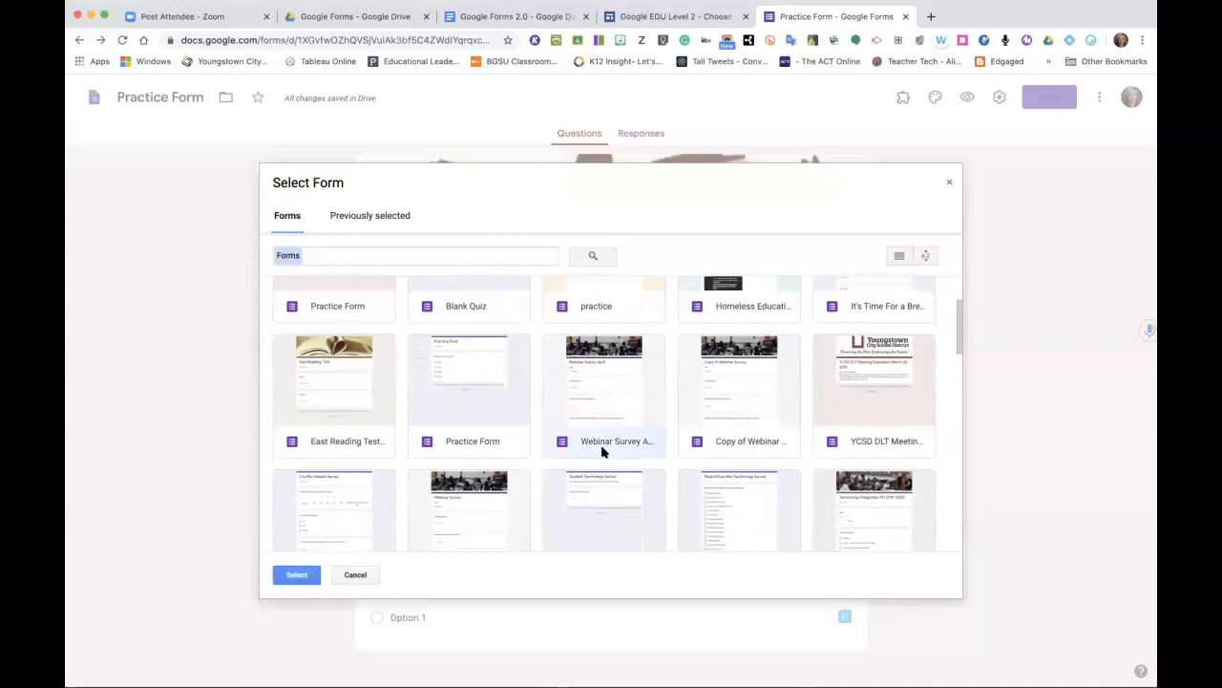
pyautogui.click(297, 574)
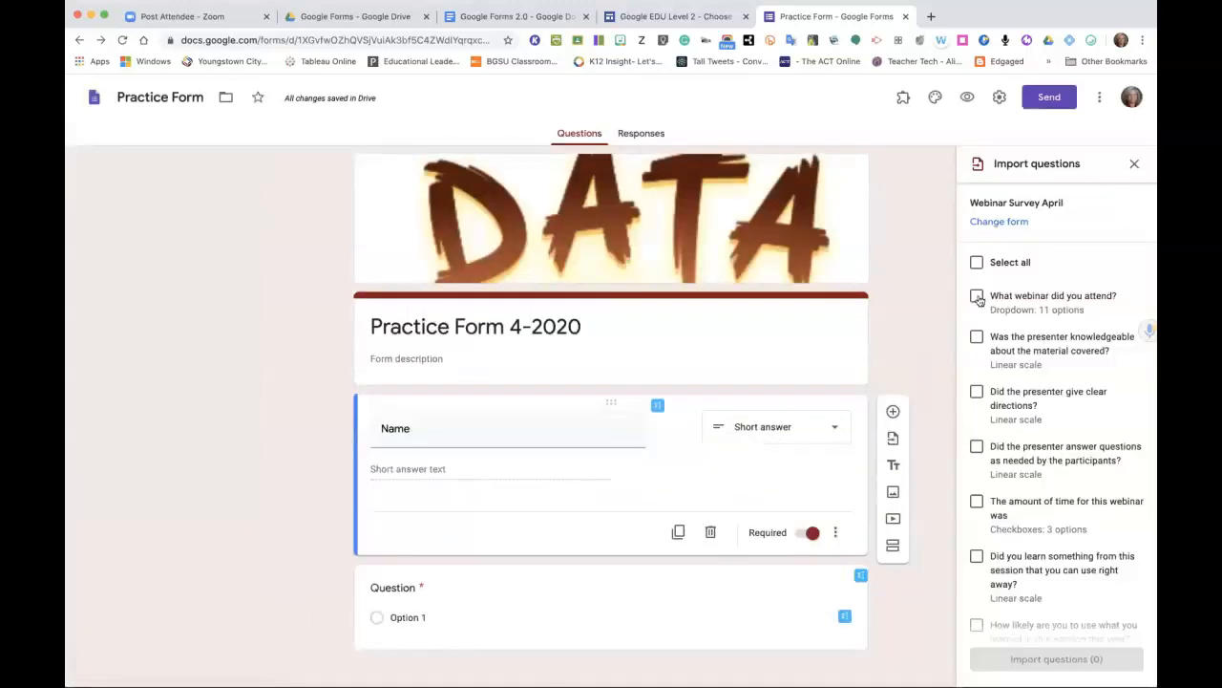
# Import the webinar attended question and the three on the presenter's knowledge, clear directions and answering participants' questions.
pyautogui.click(977, 296)
pyautogui.click(977, 336)
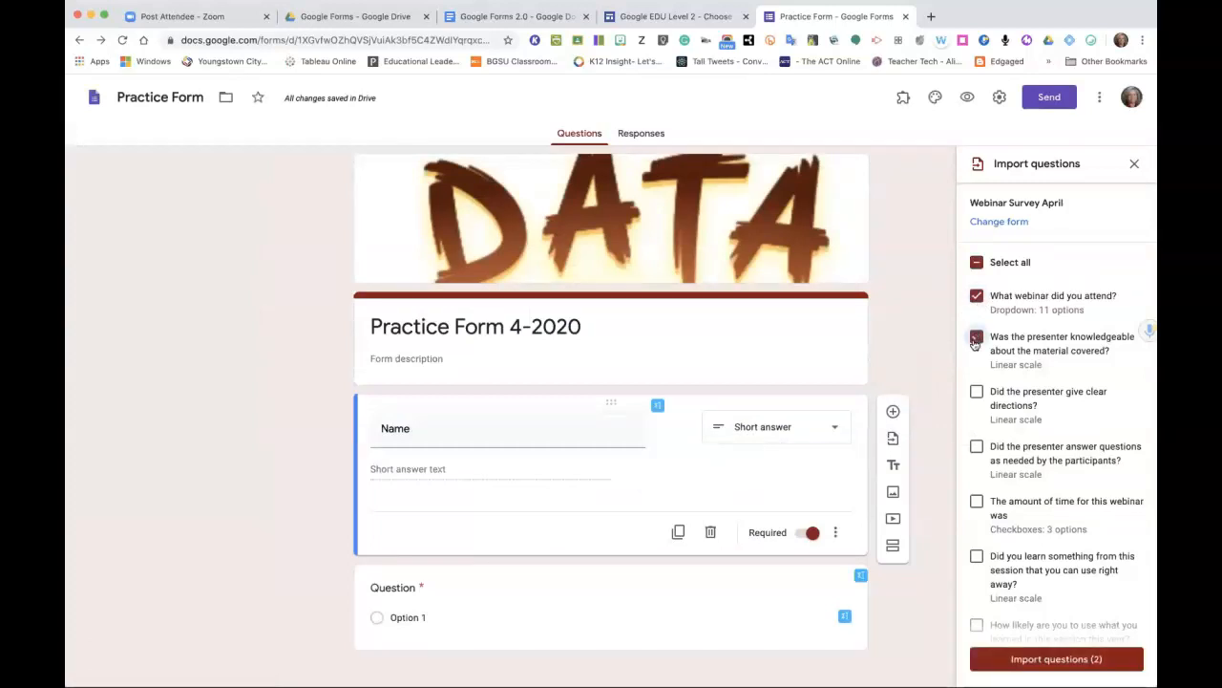
pyautogui.click(977, 392)
pyautogui.click(977, 446)
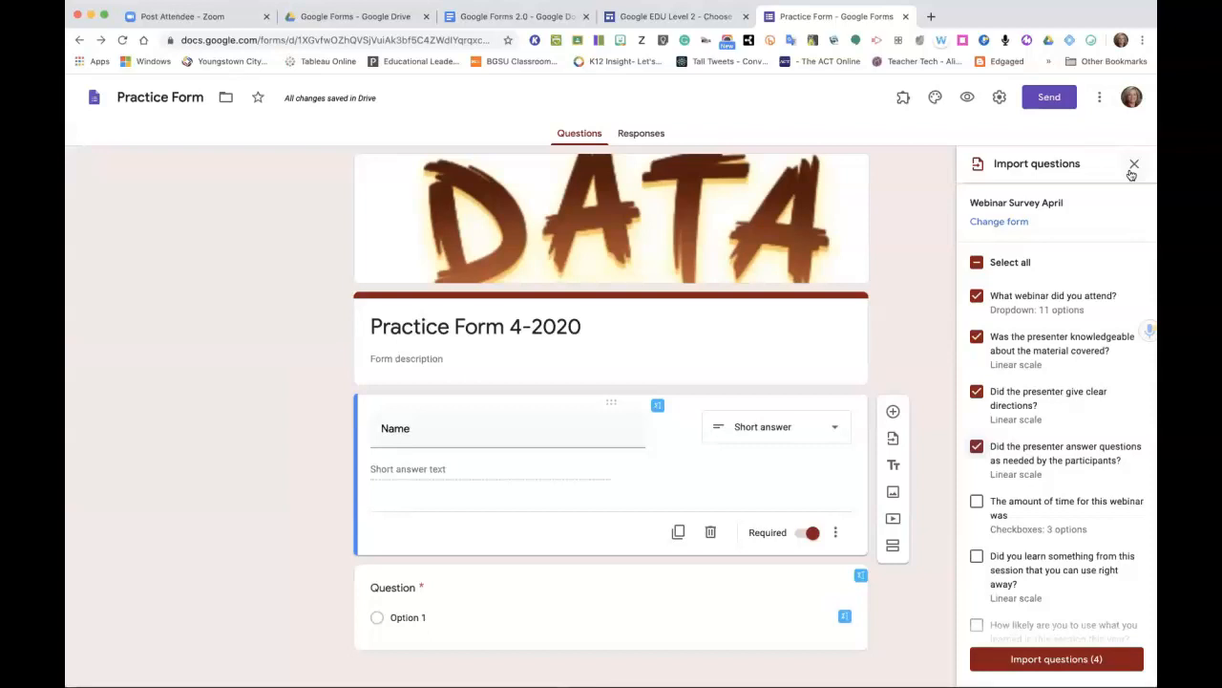
pyautogui.click(1055, 663)
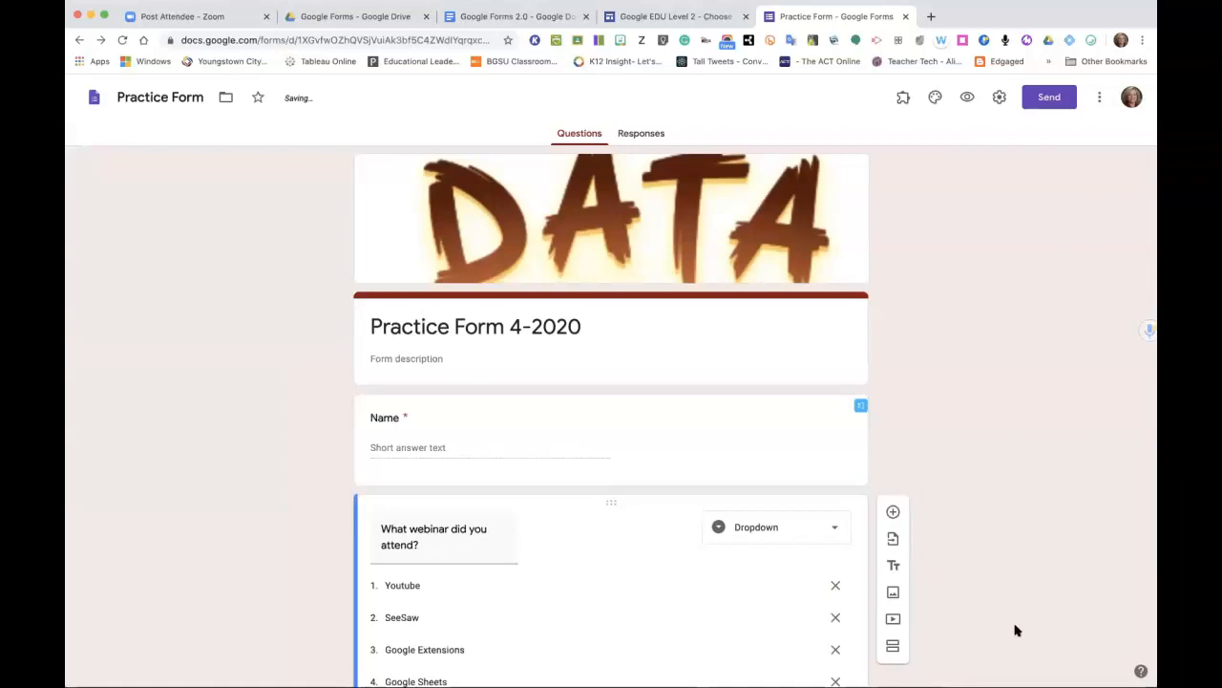
# Delete the four imported questions: the three presenter rating questions and the question about the webinar attended.
pyautogui.scroll(-10, 812, 674)
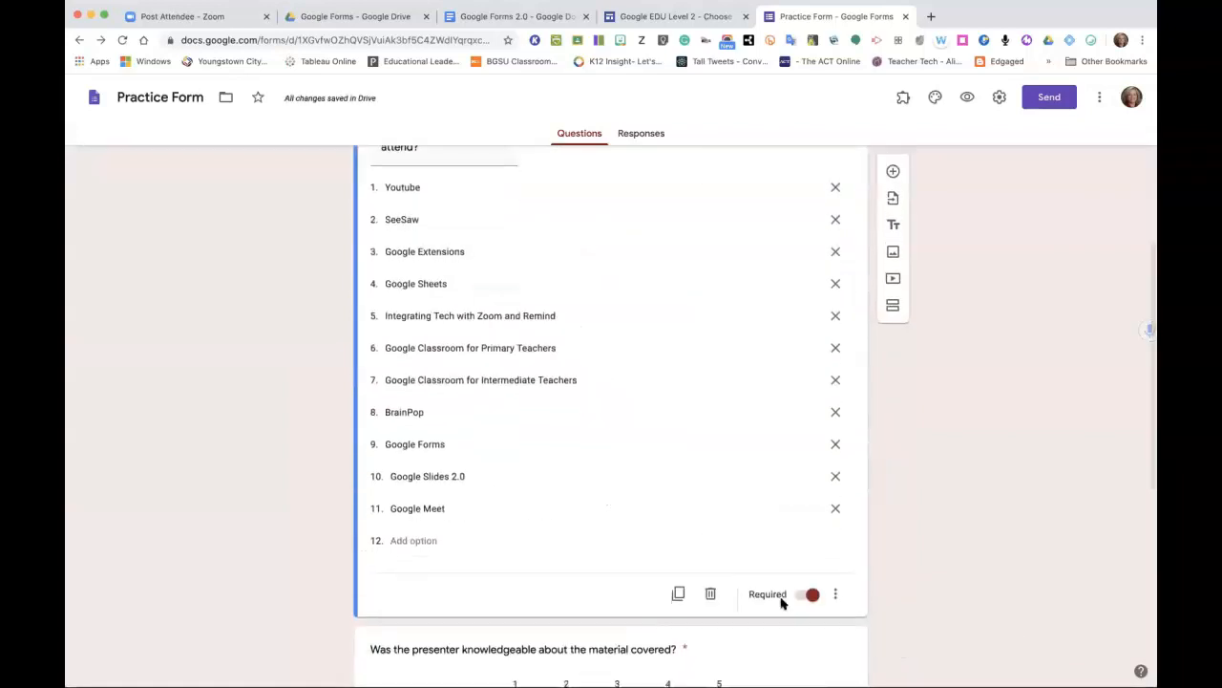
pyautogui.scroll(-3, 781, 602)
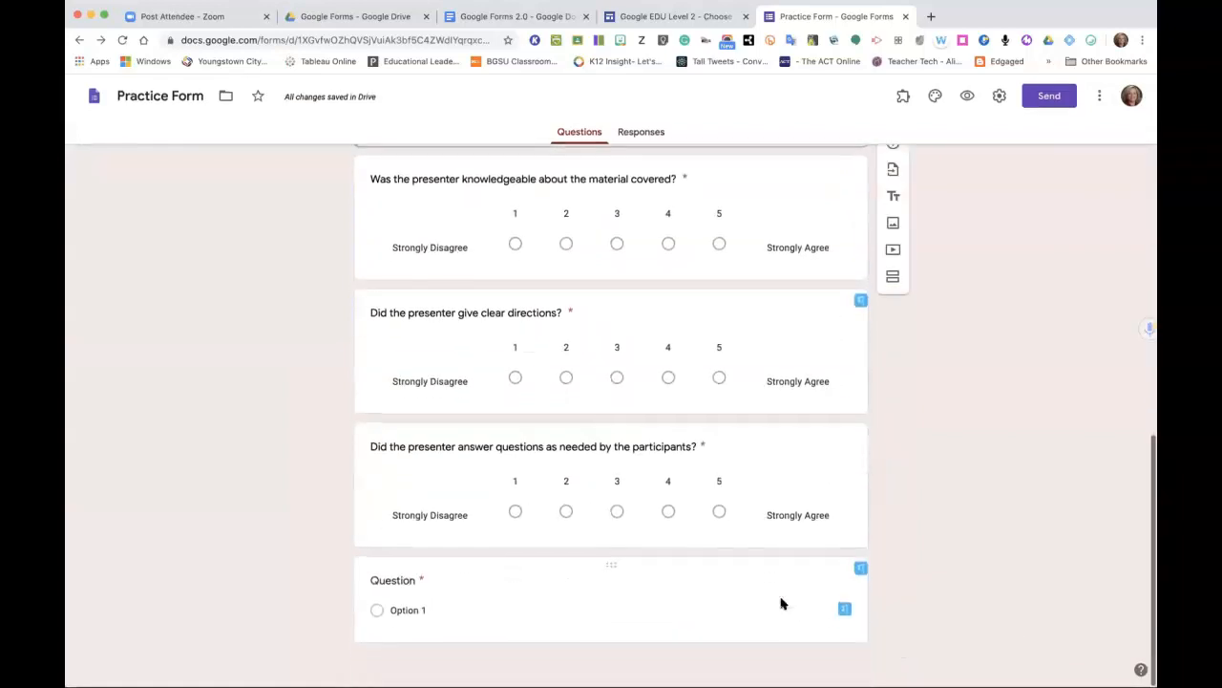
pyautogui.click(825, 494)
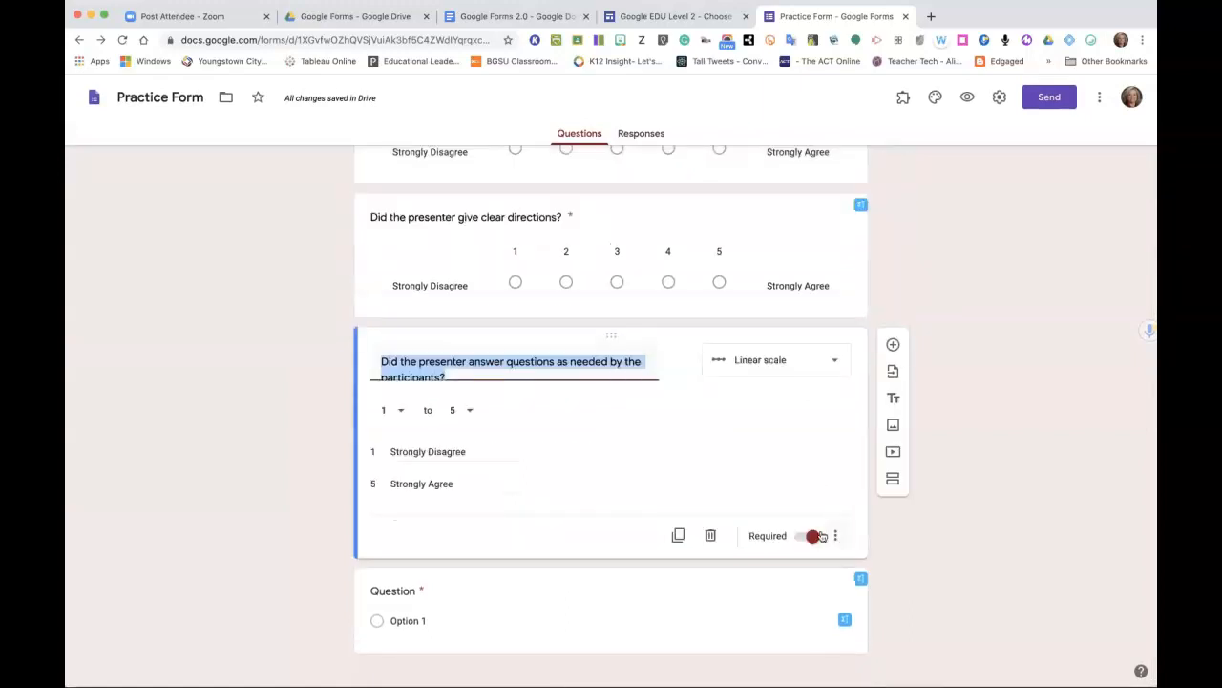
pyautogui.click(716, 532)
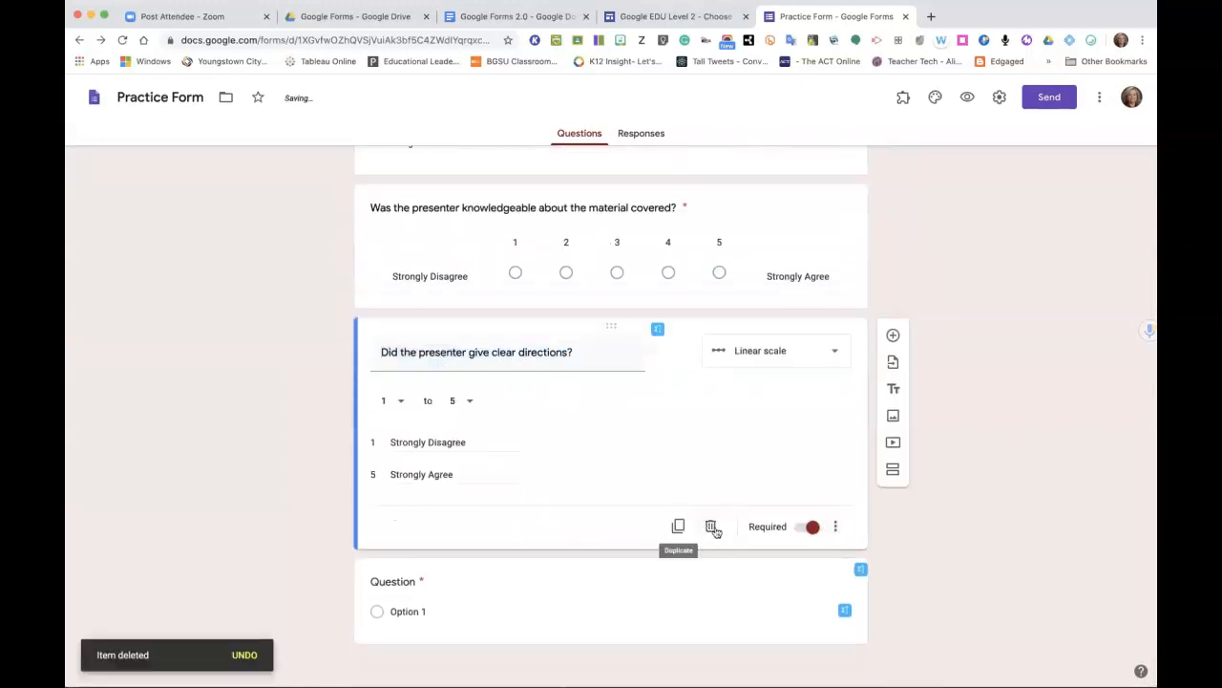
pyautogui.click(712, 522)
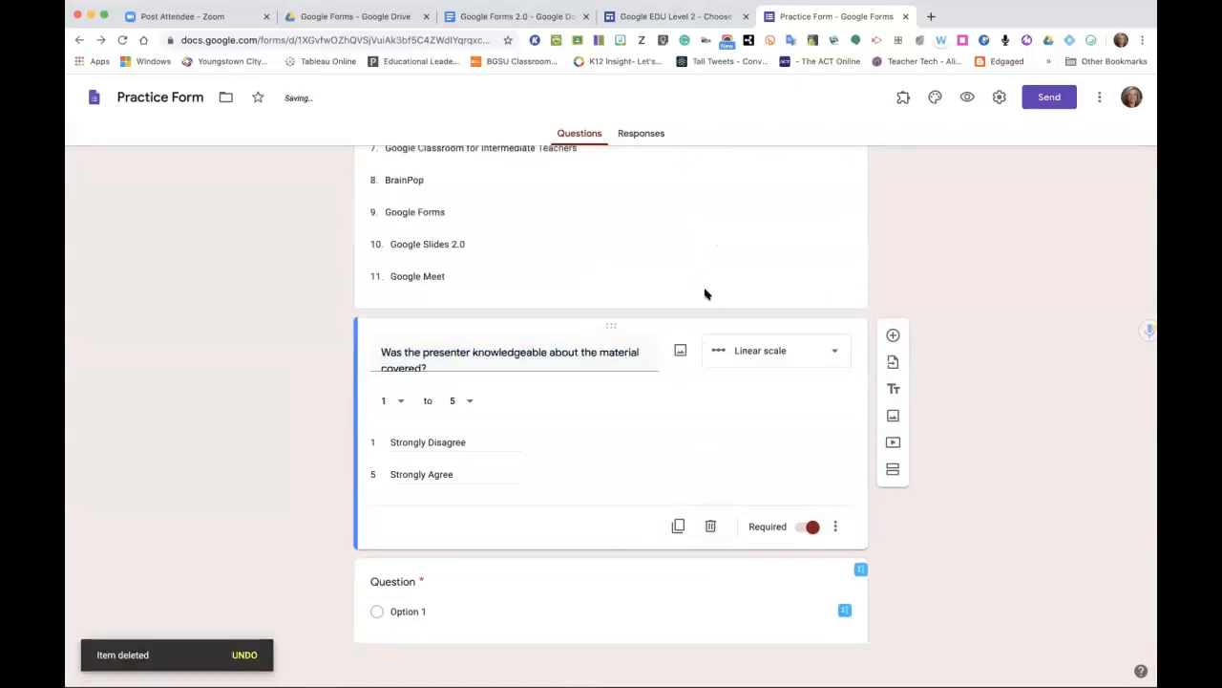
pyautogui.click(712, 528)
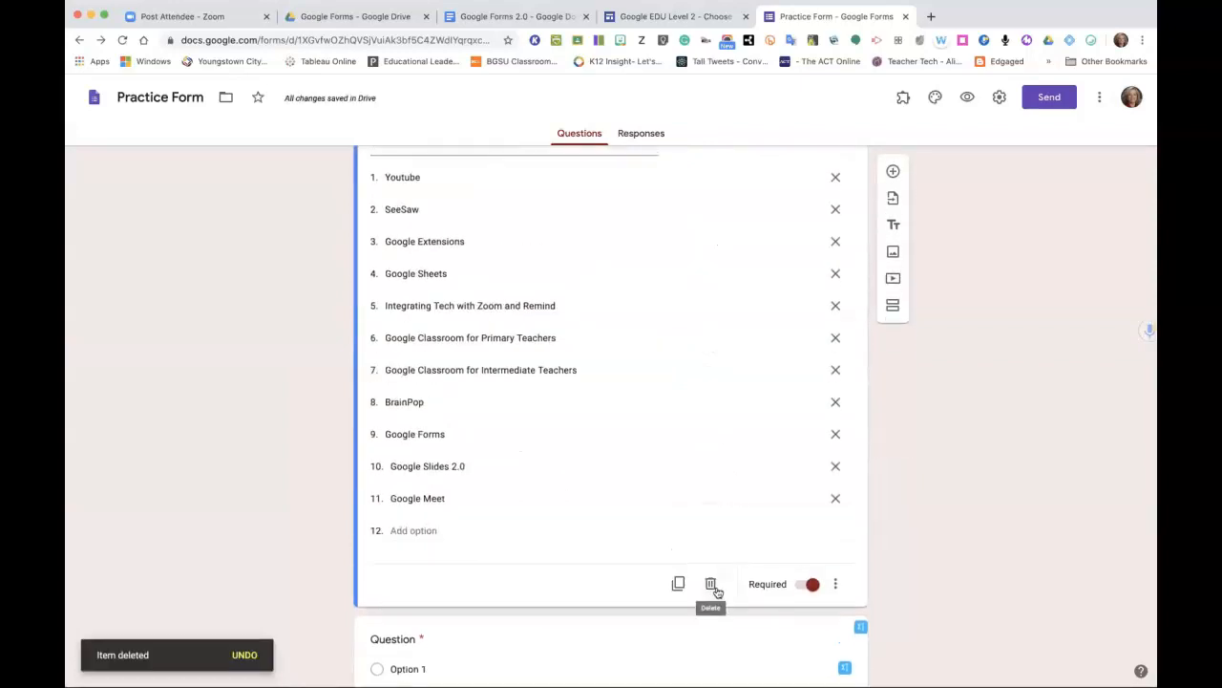
pyautogui.click(716, 592)
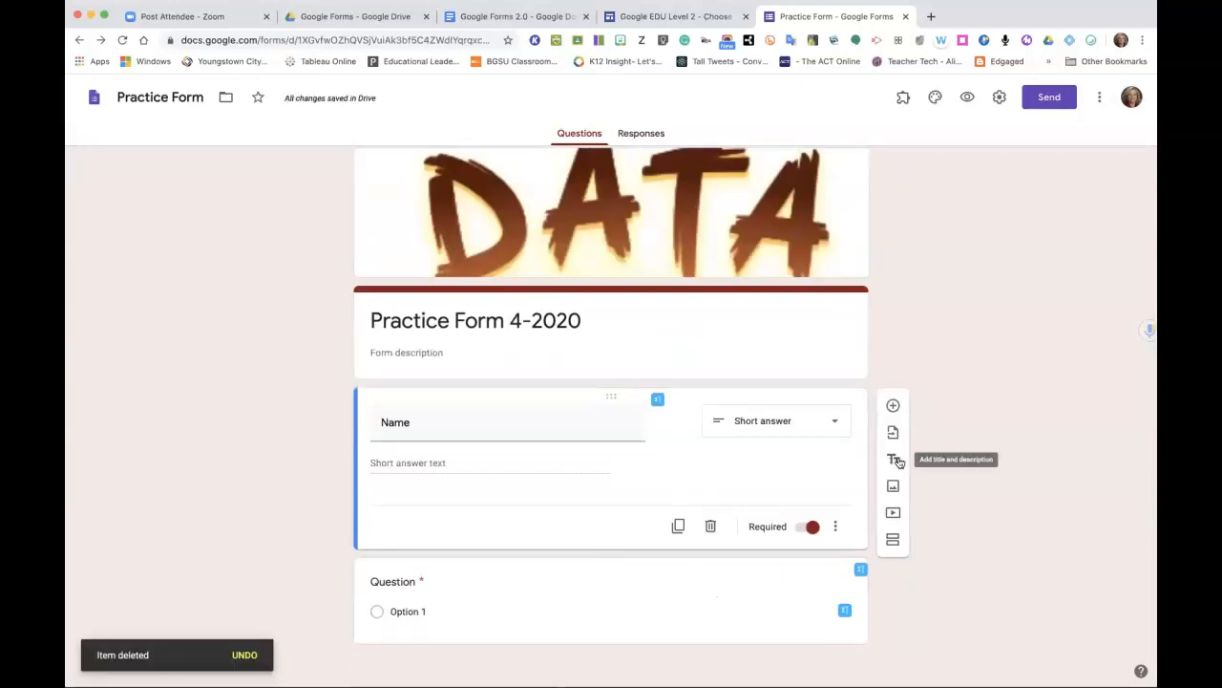
# Try adding a title and description block below the Name question, check its display options and delete it again.
pyautogui.click(895, 461)
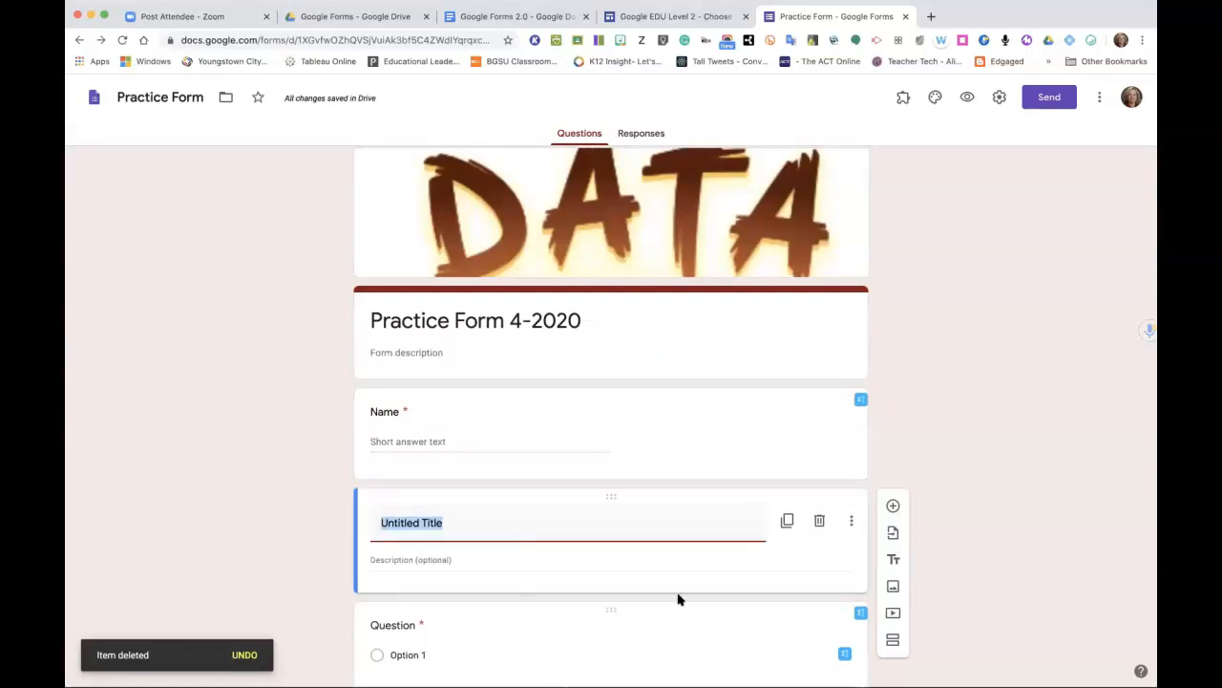
pyautogui.click(852, 524)
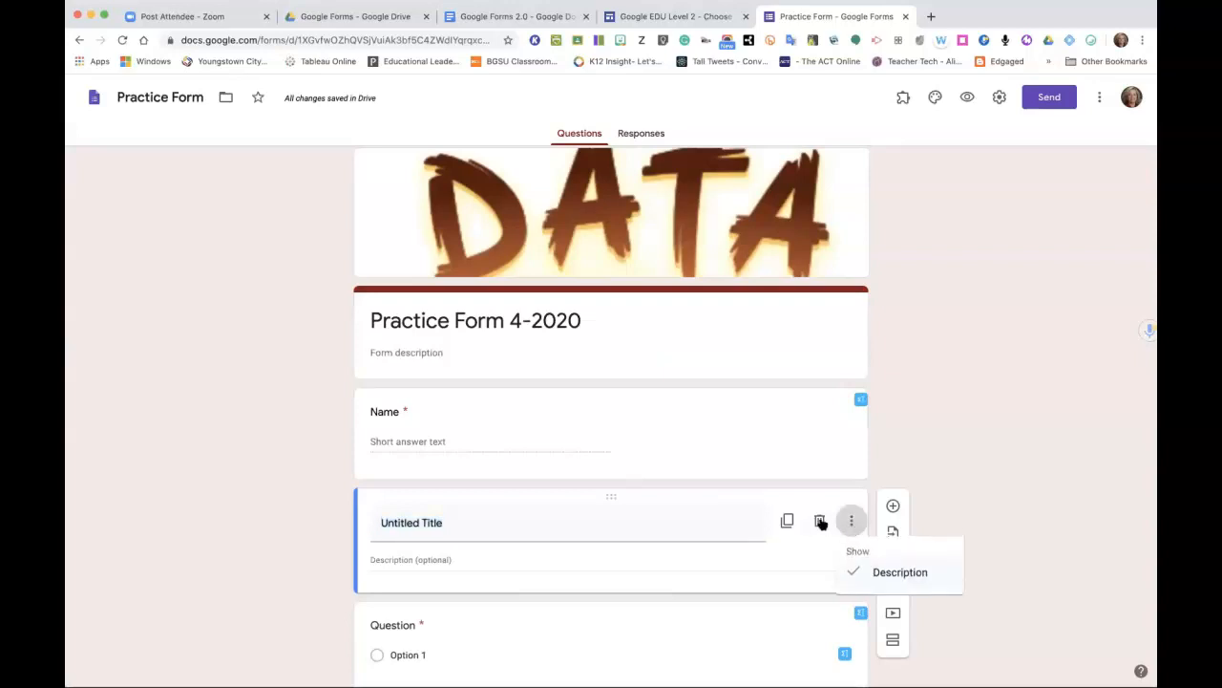
pyautogui.click(820, 521)
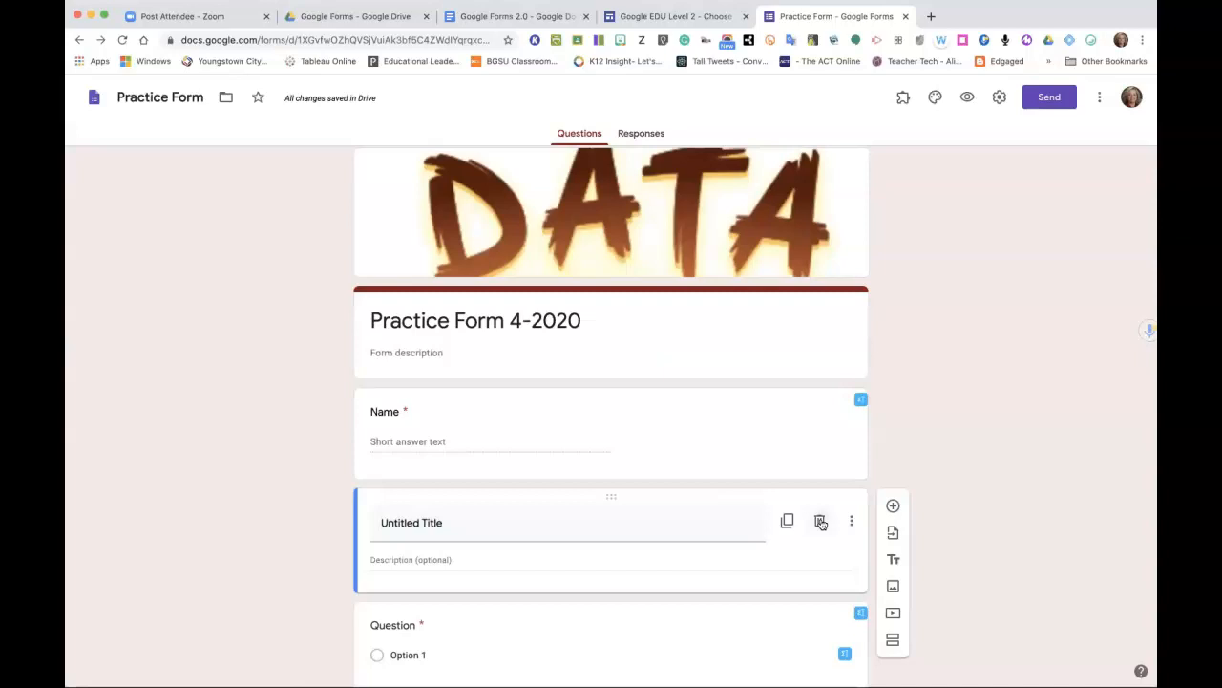
pyautogui.click(820, 521)
# Add a new section directly after the Name question, leaving its title and description at their defaults.
pyautogui.click(893, 540)
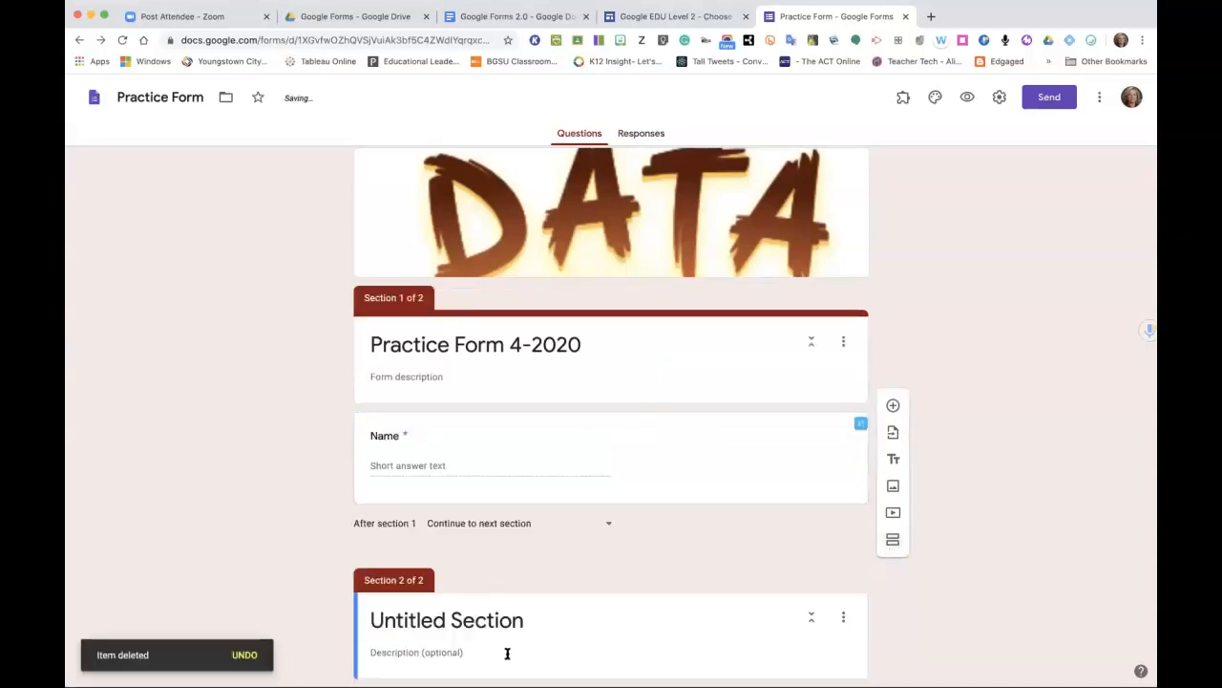
pyautogui.click(522, 622)
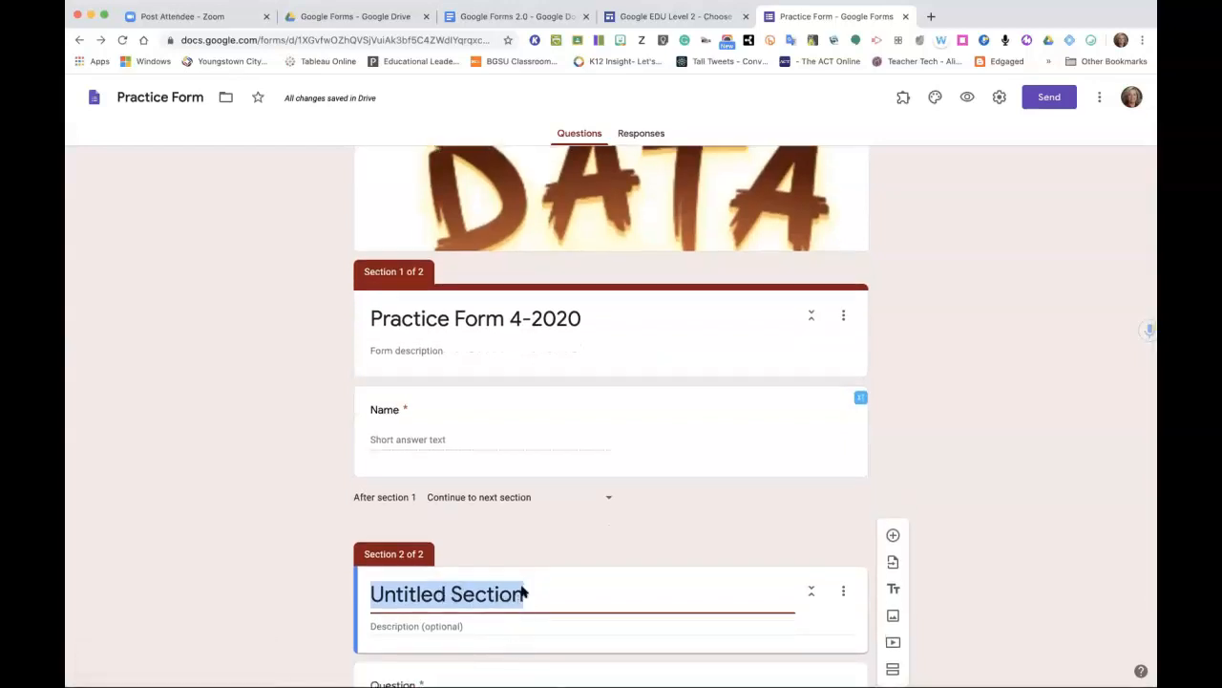
pyautogui.scroll(-2, 966, 532)
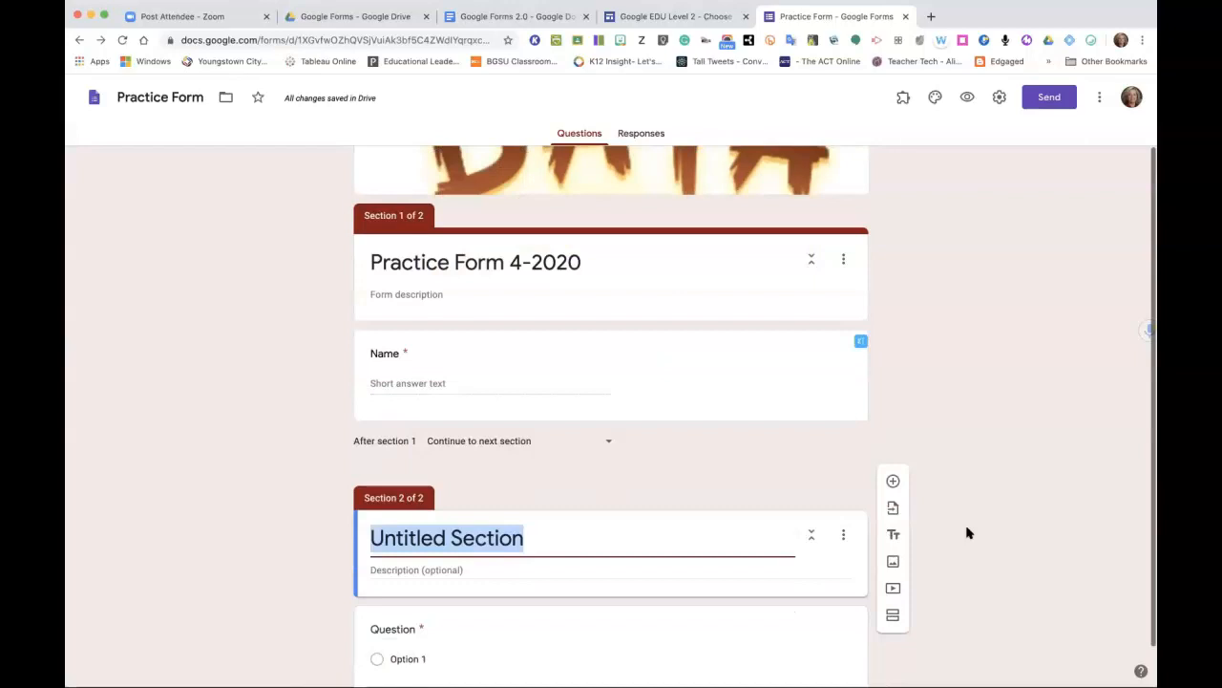
pyautogui.scroll(1, 967, 533)
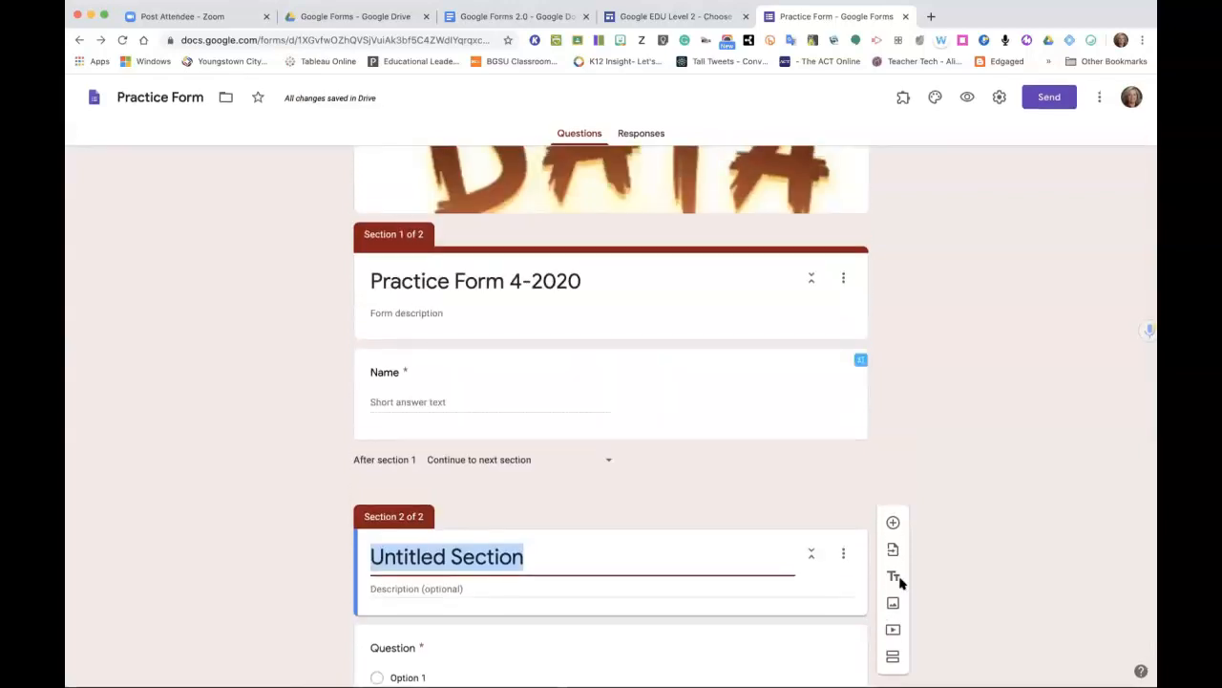
# View the choices for where respondents go after section 1, without changing the current one.
pyautogui.click(843, 401)
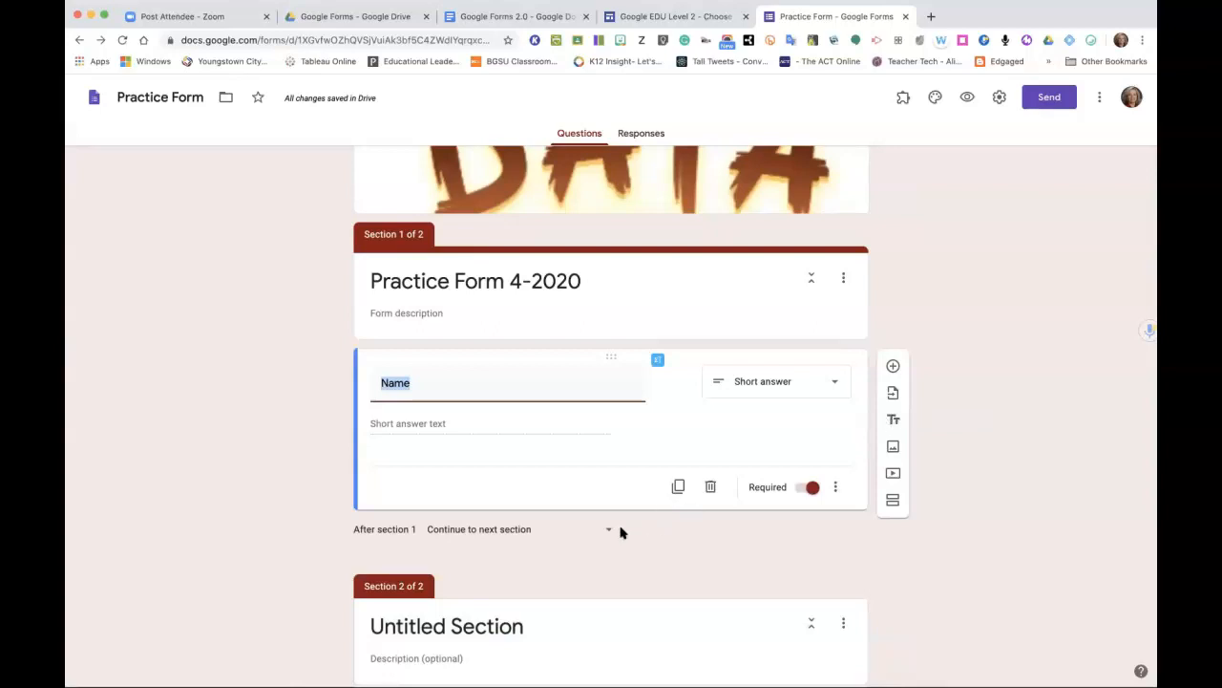
pyautogui.click(608, 531)
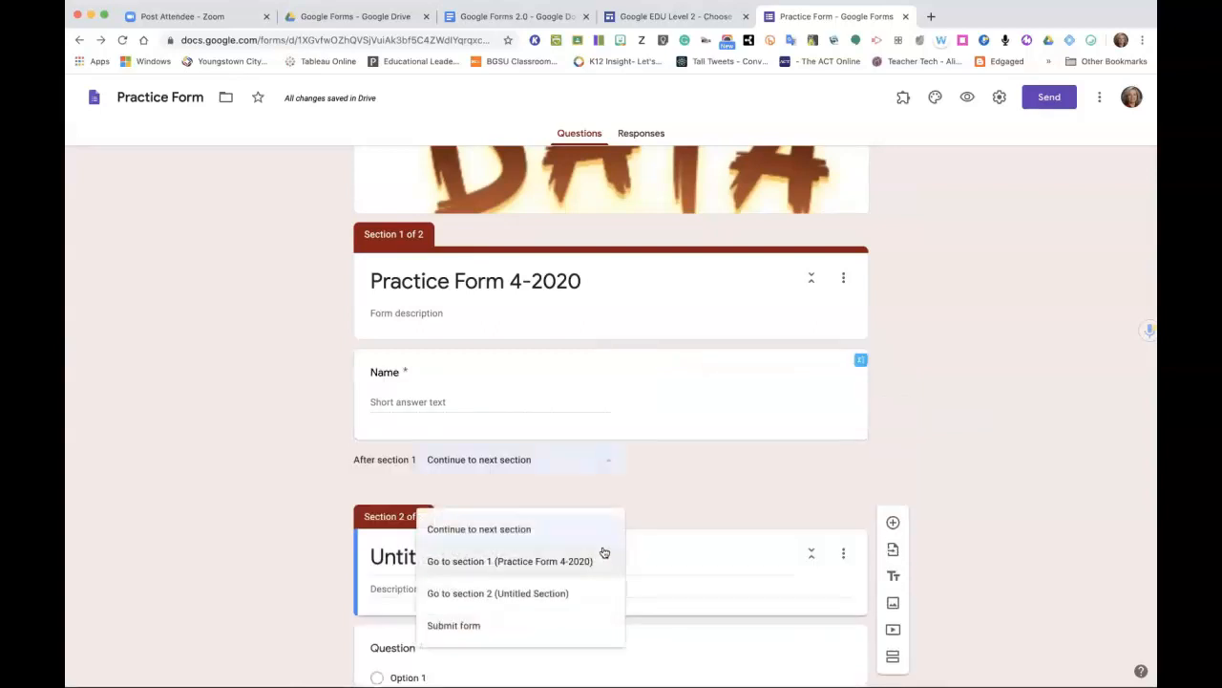
pyautogui.click(962, 447)
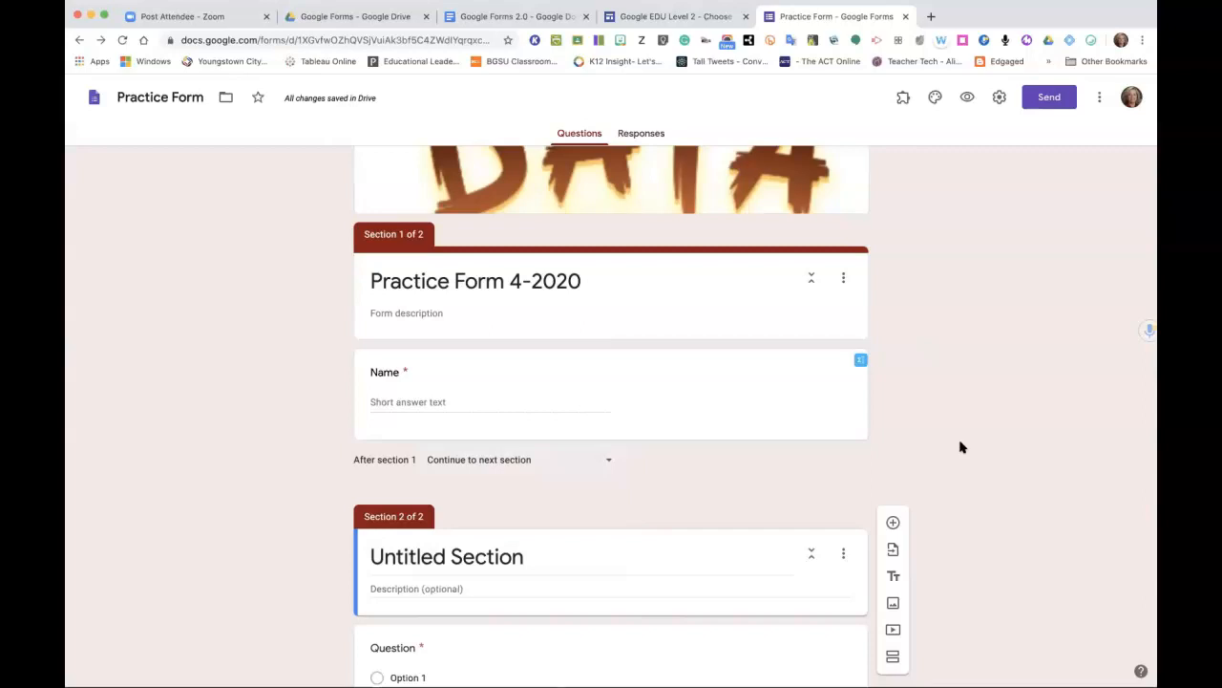
# Browse the existing forms available as import sources and close the selection without choosing one.
pyautogui.click(892, 549)
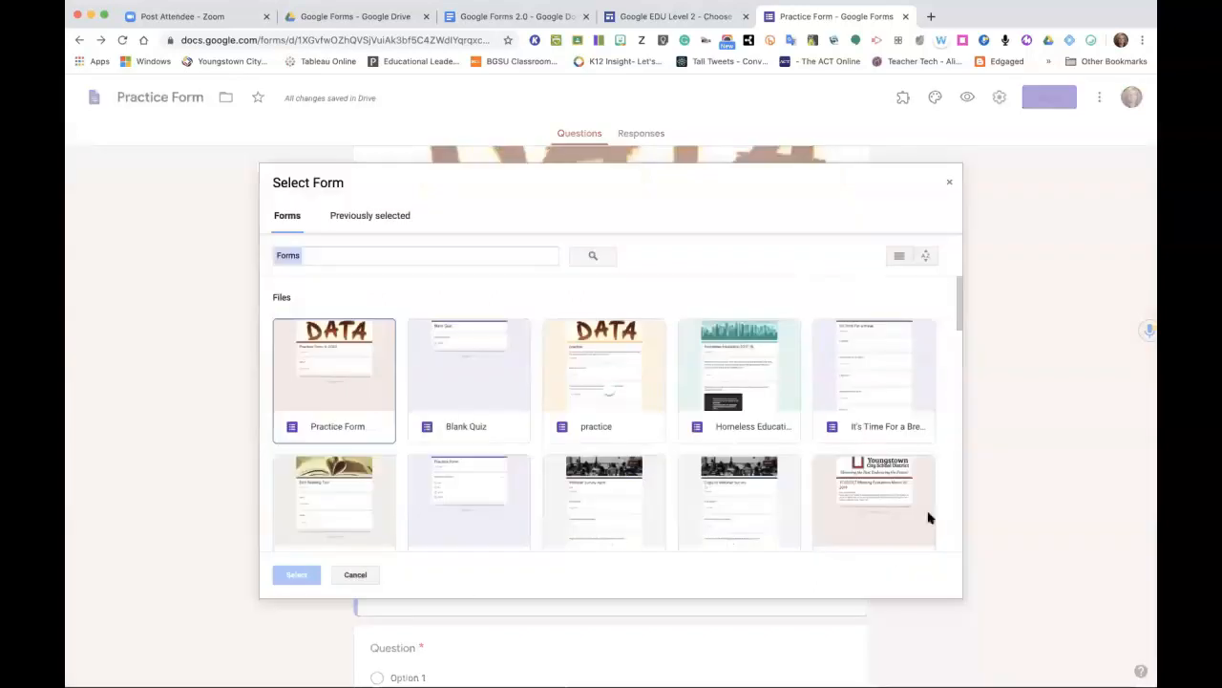
pyautogui.scroll(-7, 478, 473)
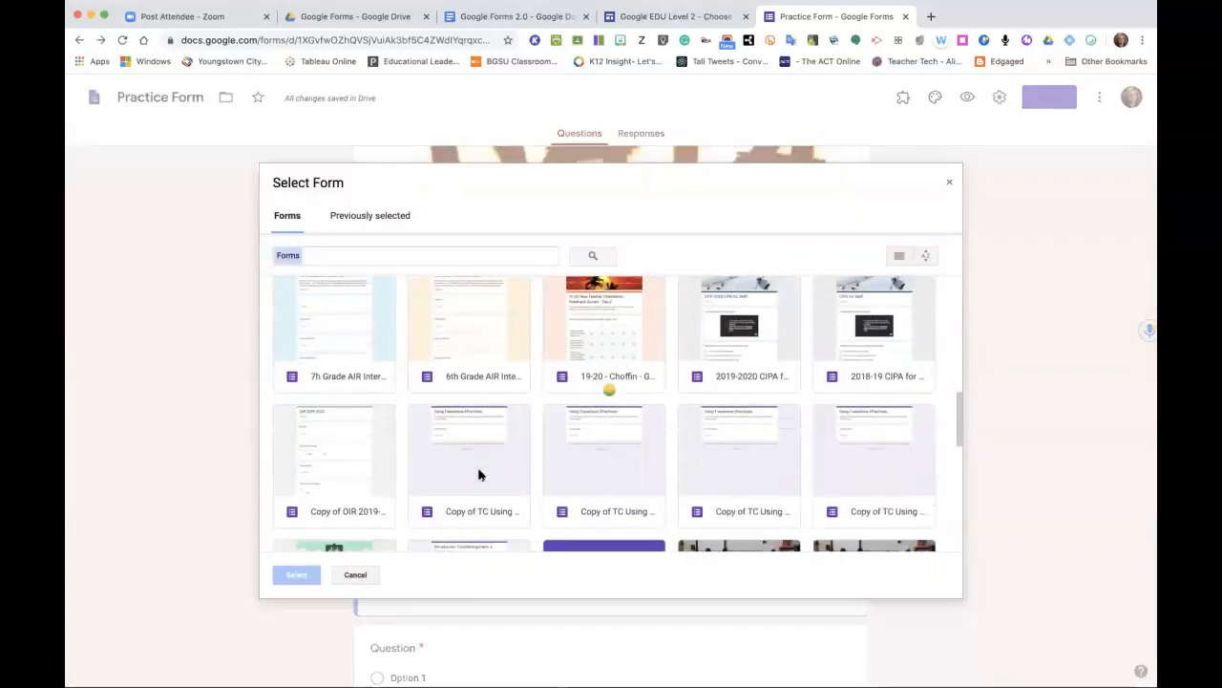
pyautogui.scroll(-5, 478, 473)
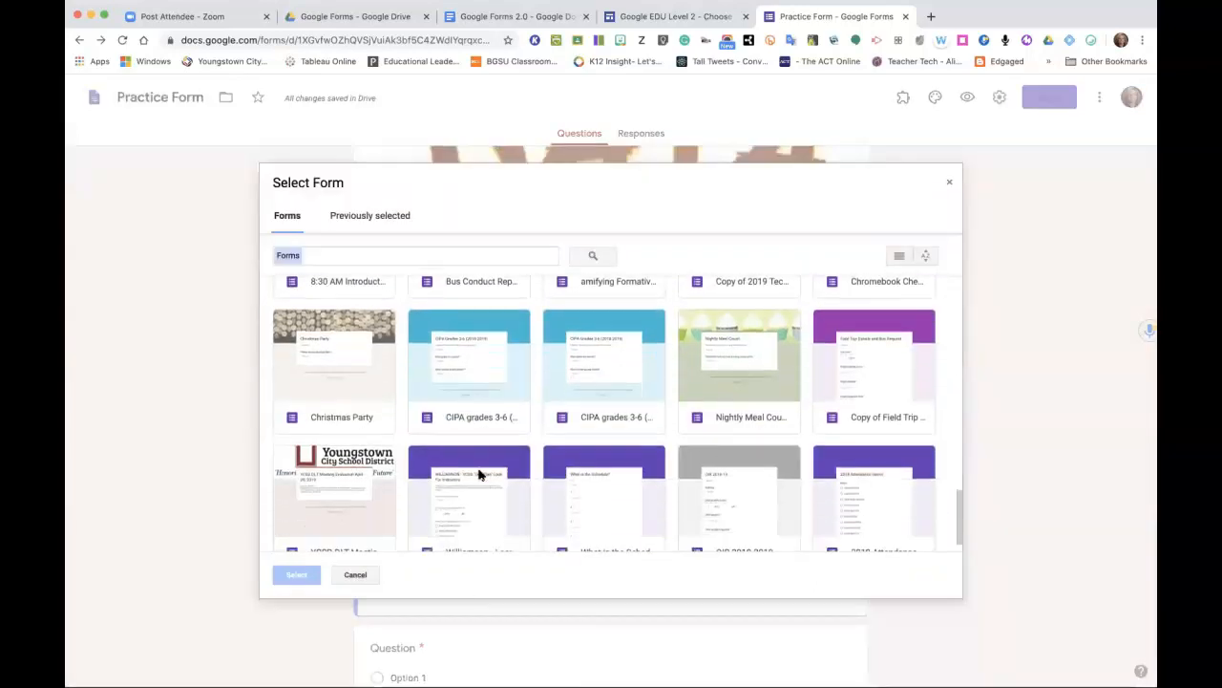
pyautogui.scroll(-1, 478, 475)
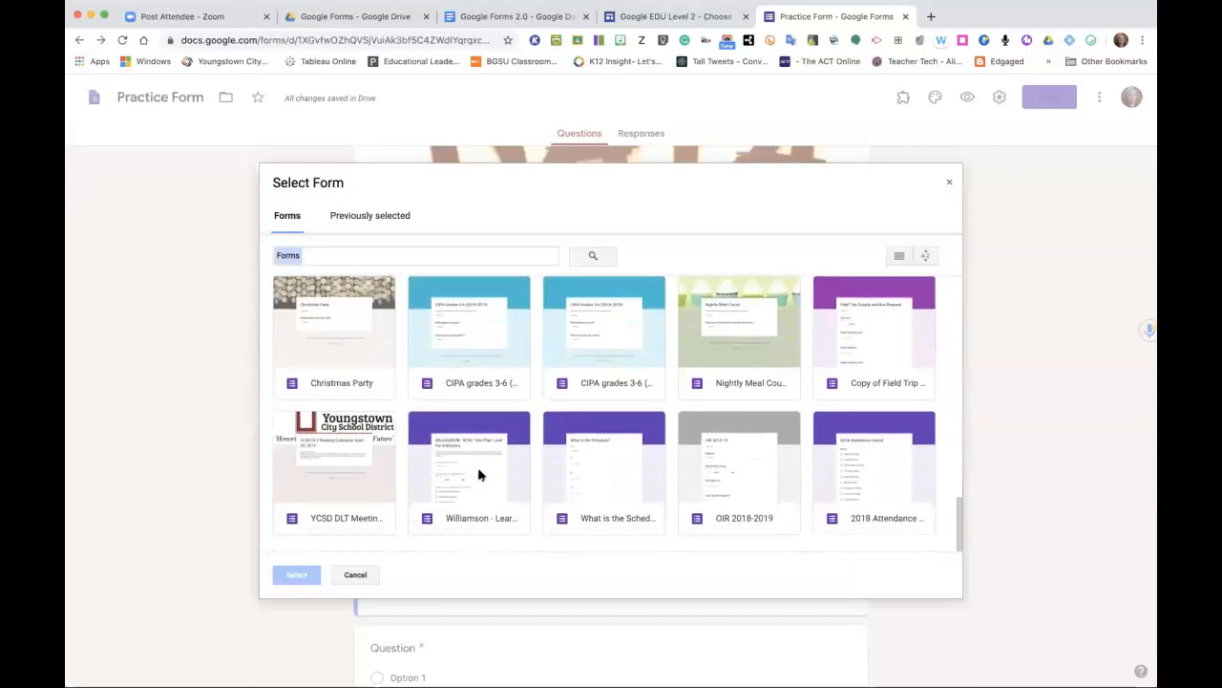
pyautogui.scroll(3, 480, 454)
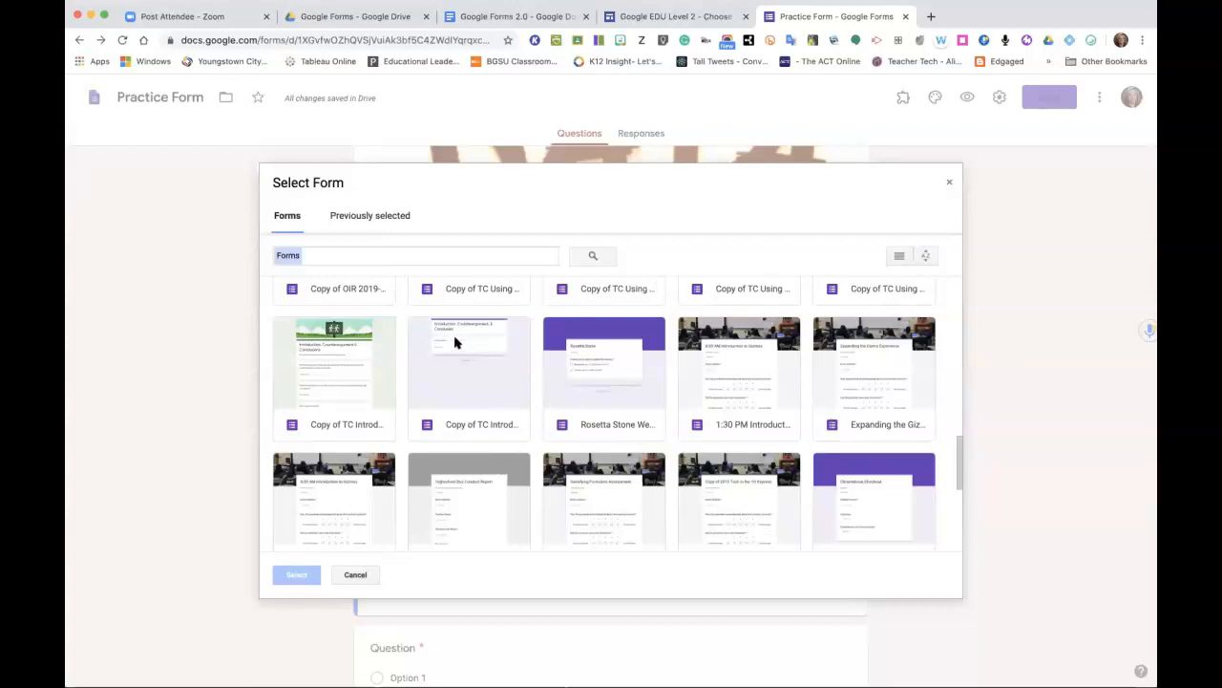
pyautogui.scroll(5, 454, 342)
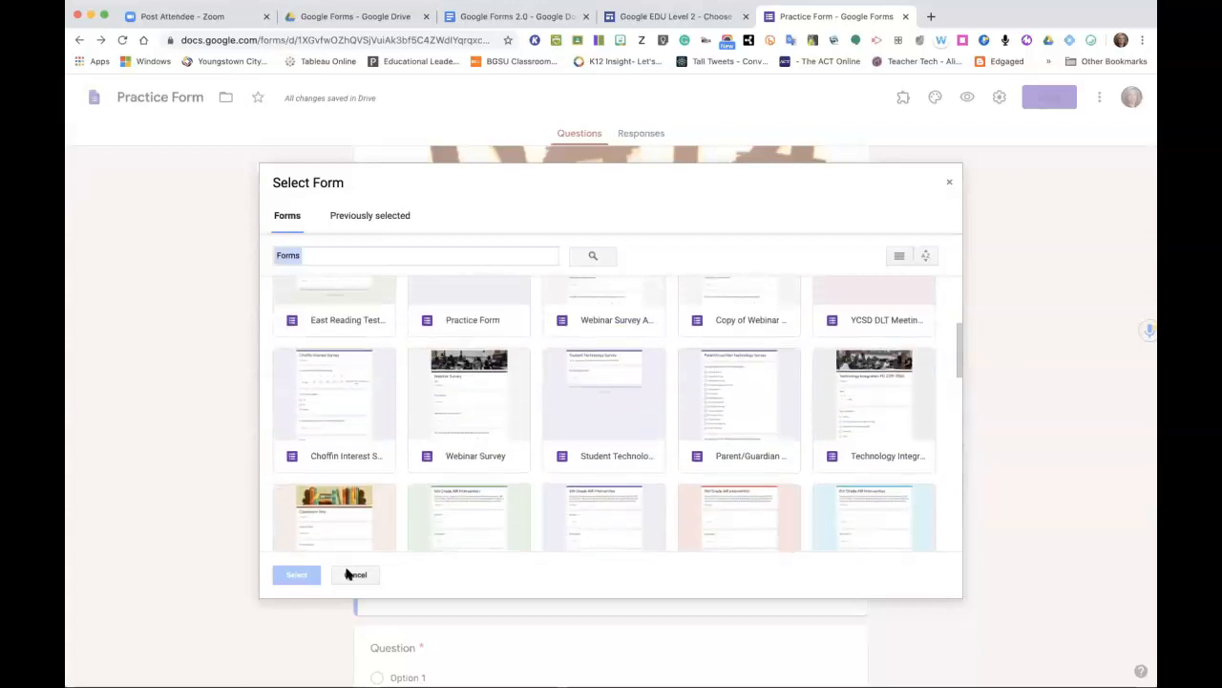
pyautogui.click(353, 574)
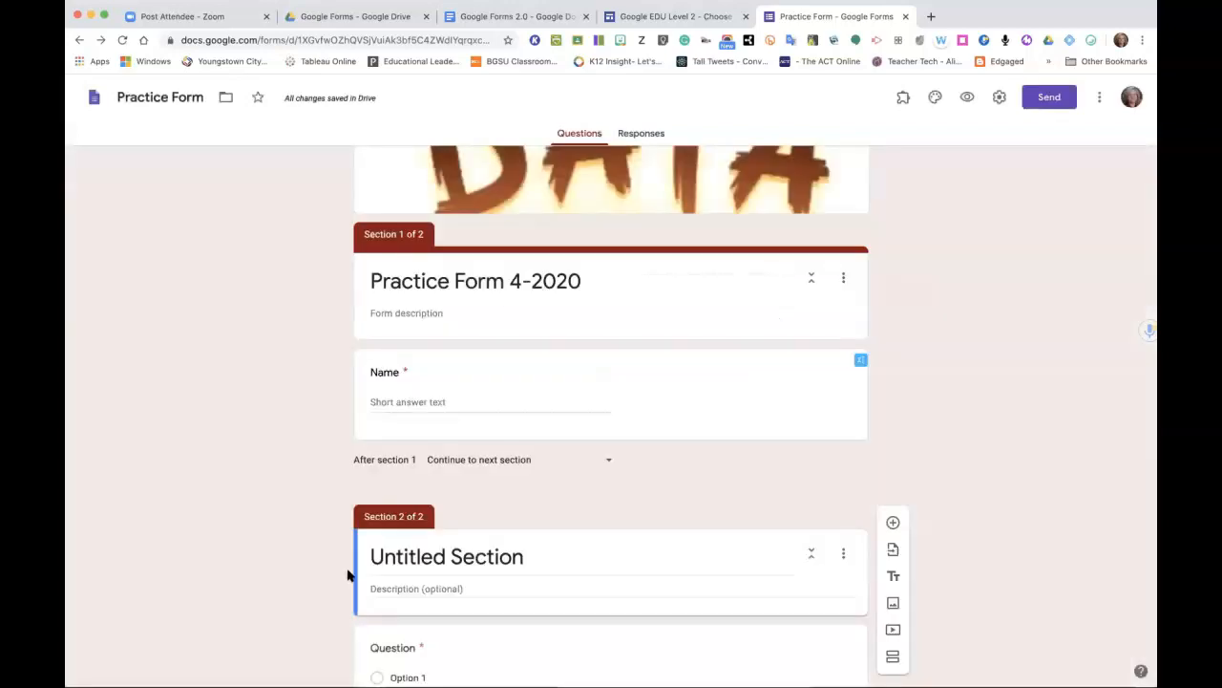
# Try to insert an image into the second section by uploading a ticket PDF, and leave the image insertion.
pyautogui.click(894, 602)
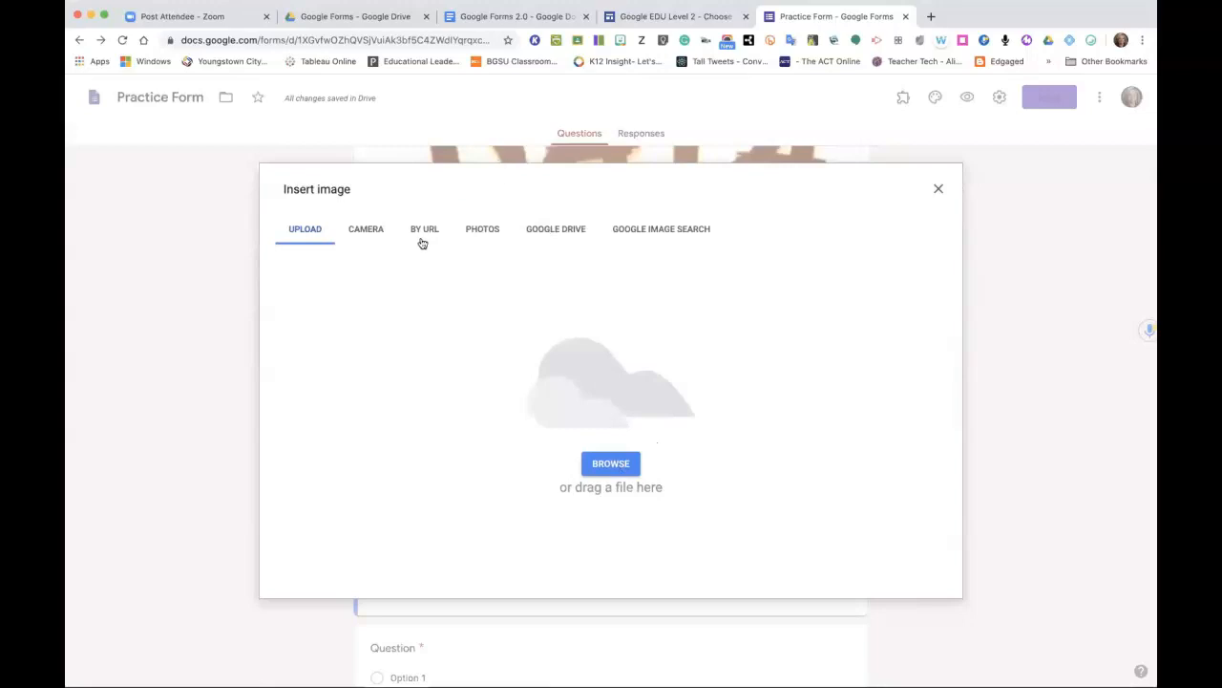
pyautogui.click(622, 465)
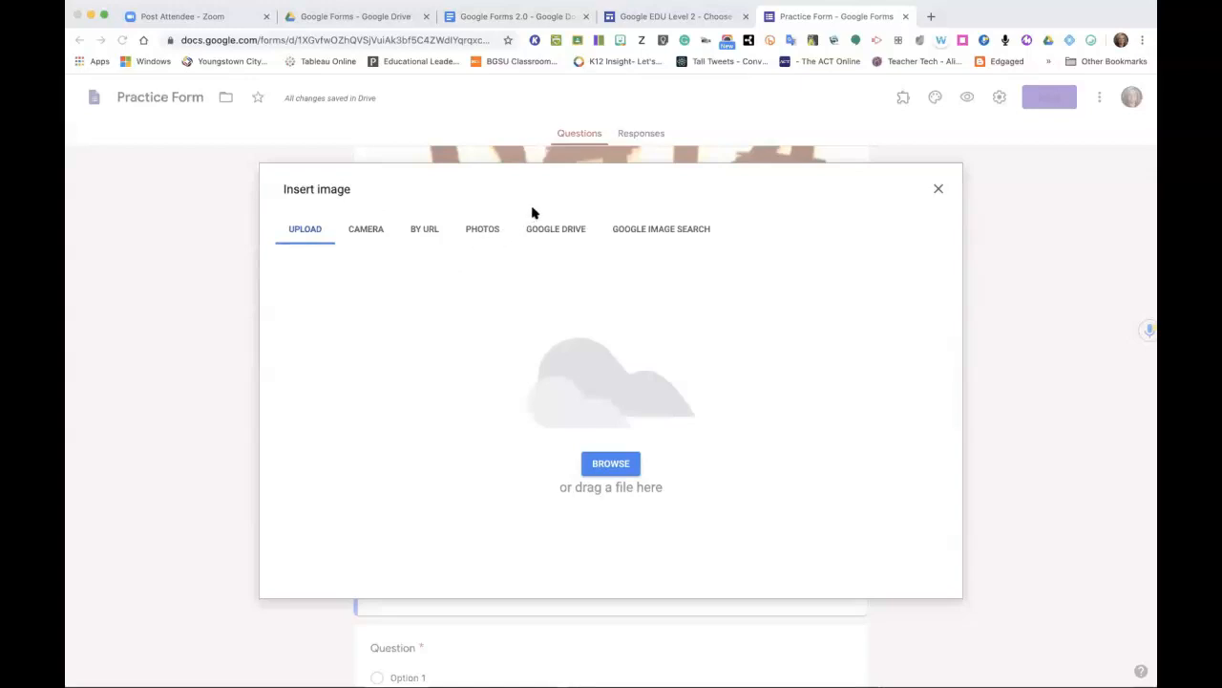
pyautogui.click(851, 343)
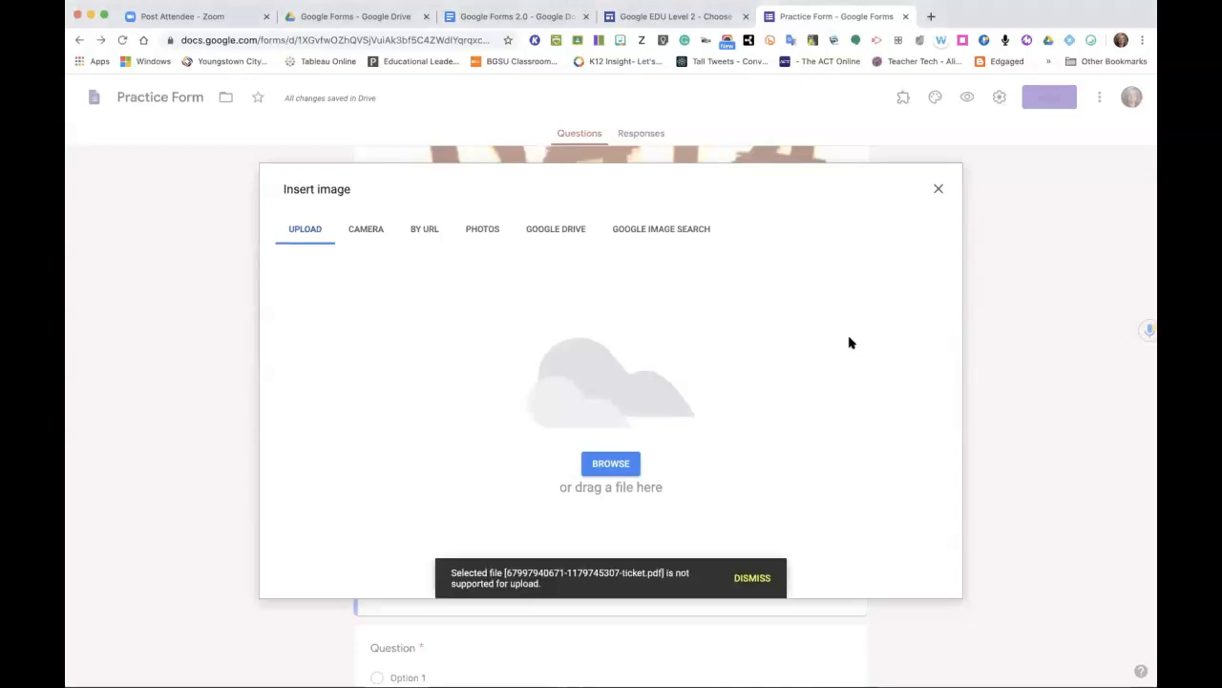
pyautogui.click(747, 584)
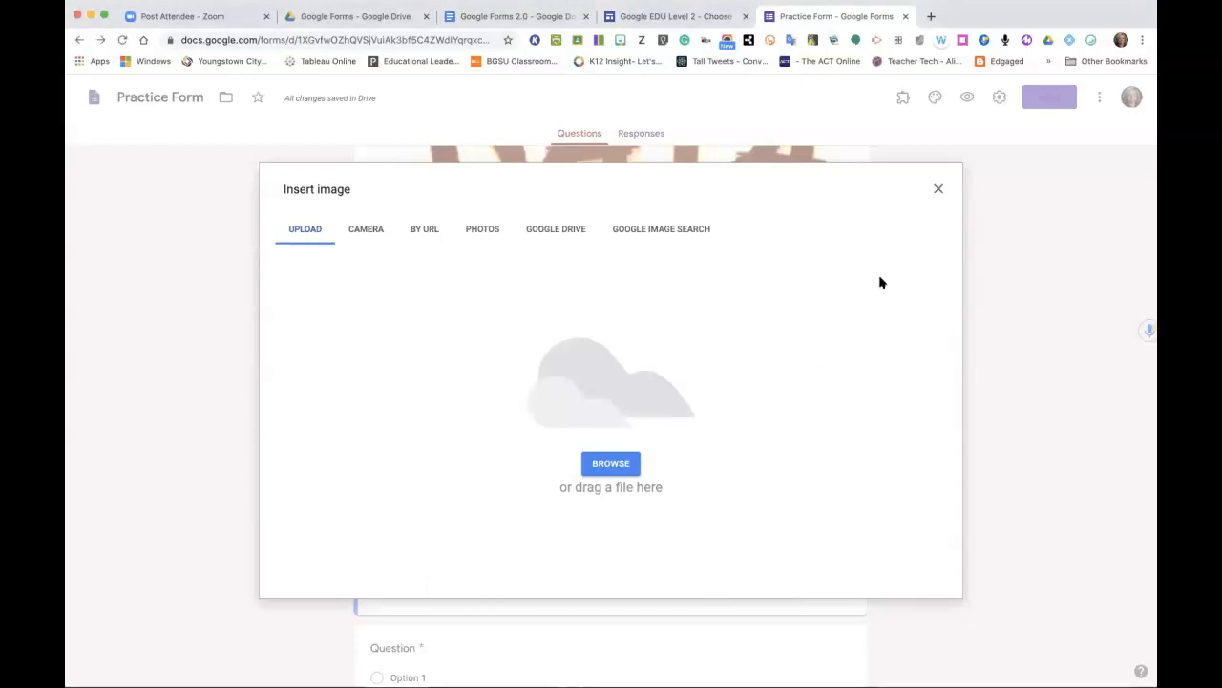
pyautogui.click(938, 188)
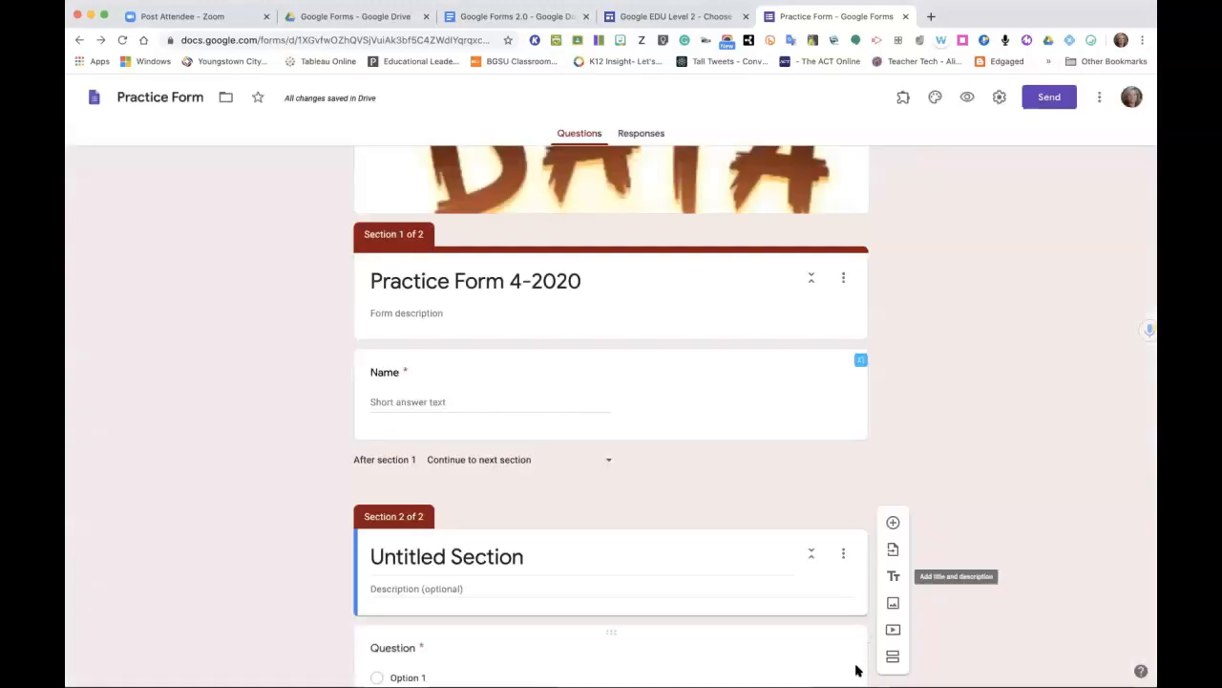
pyautogui.click(893, 603)
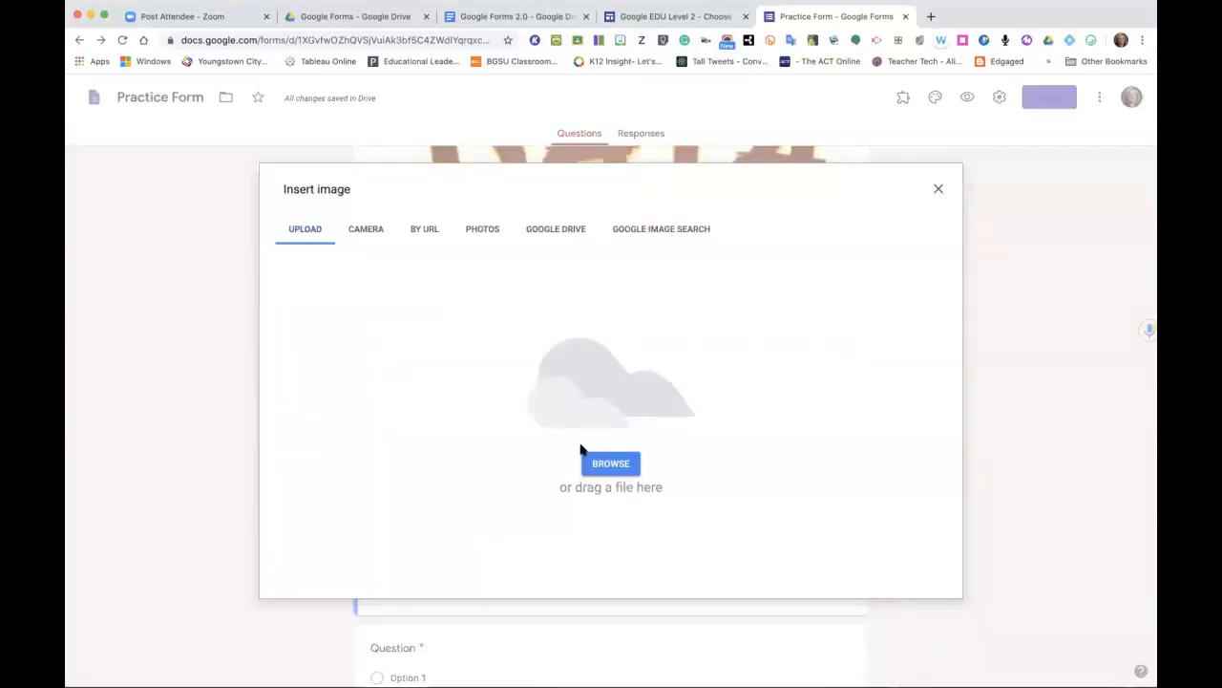
pyautogui.click(938, 188)
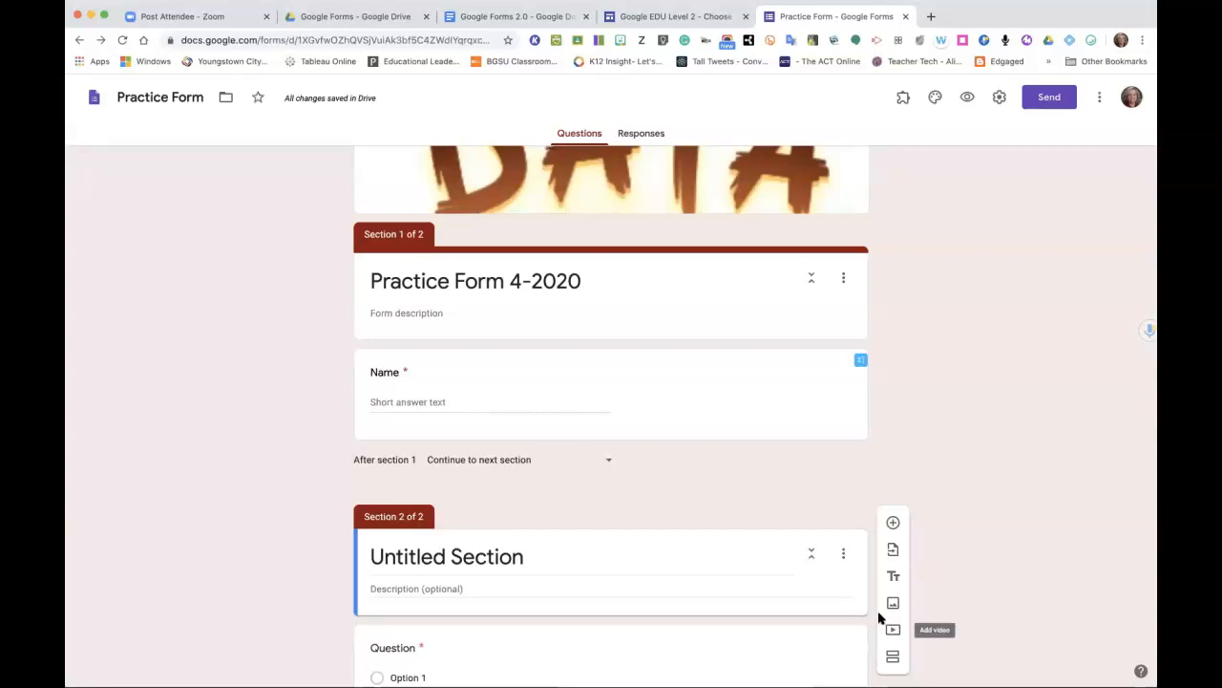
# Add a blank multiple choice question below the Name question in section 1.
pyautogui.scroll(-1, 891, 612)
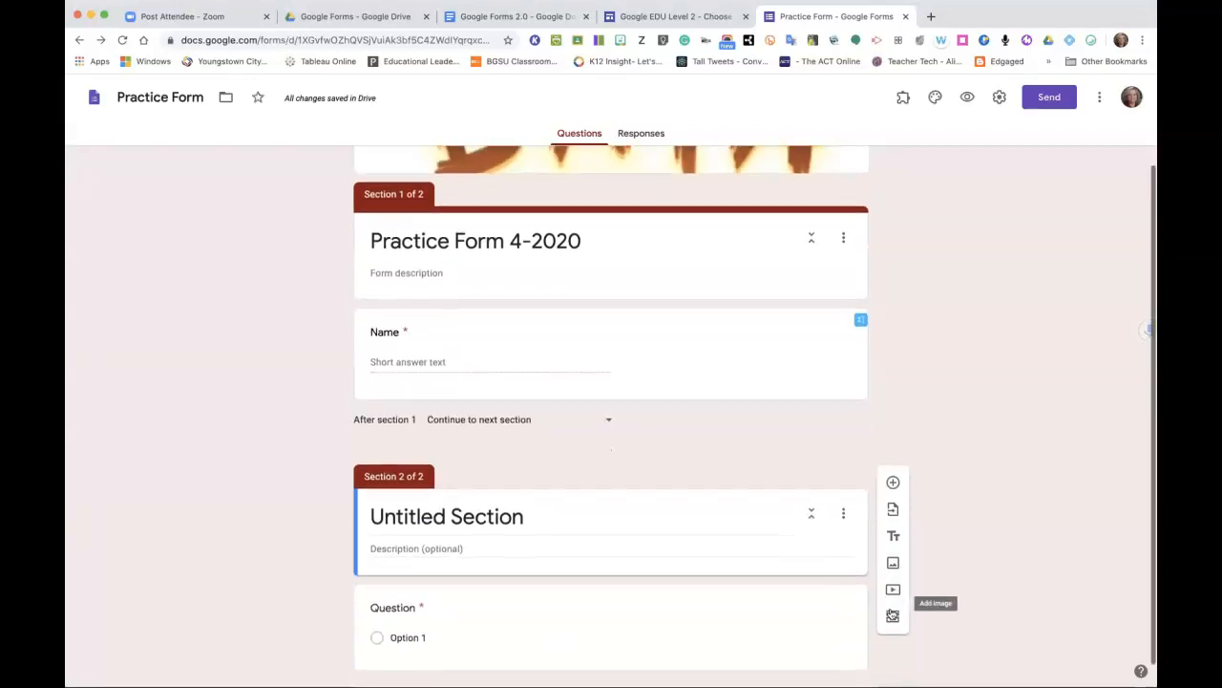
pyautogui.click(818, 380)
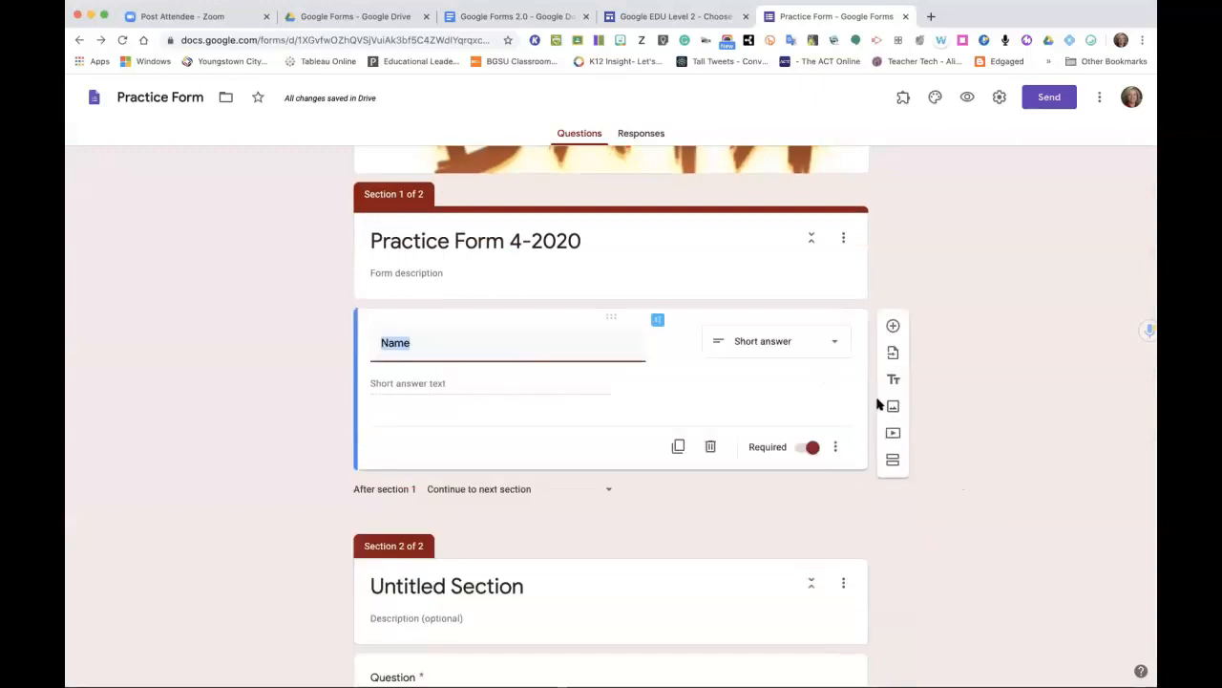
pyautogui.click(893, 326)
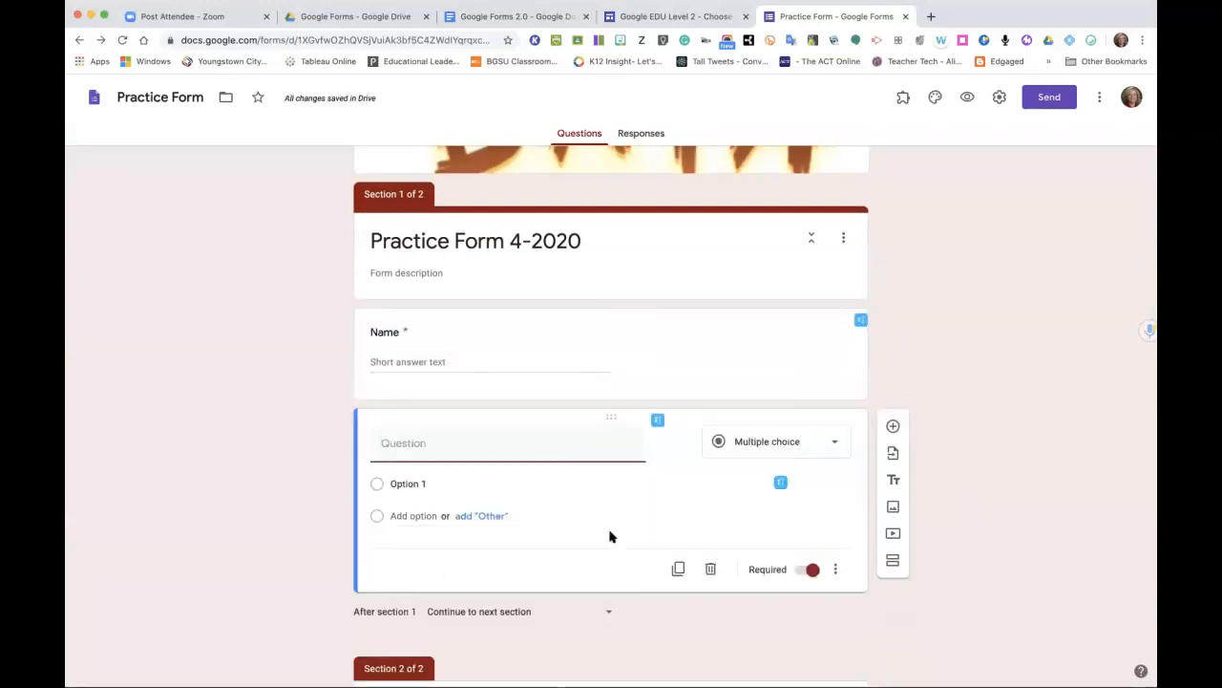
pyautogui.scroll(-2, 572, 618)
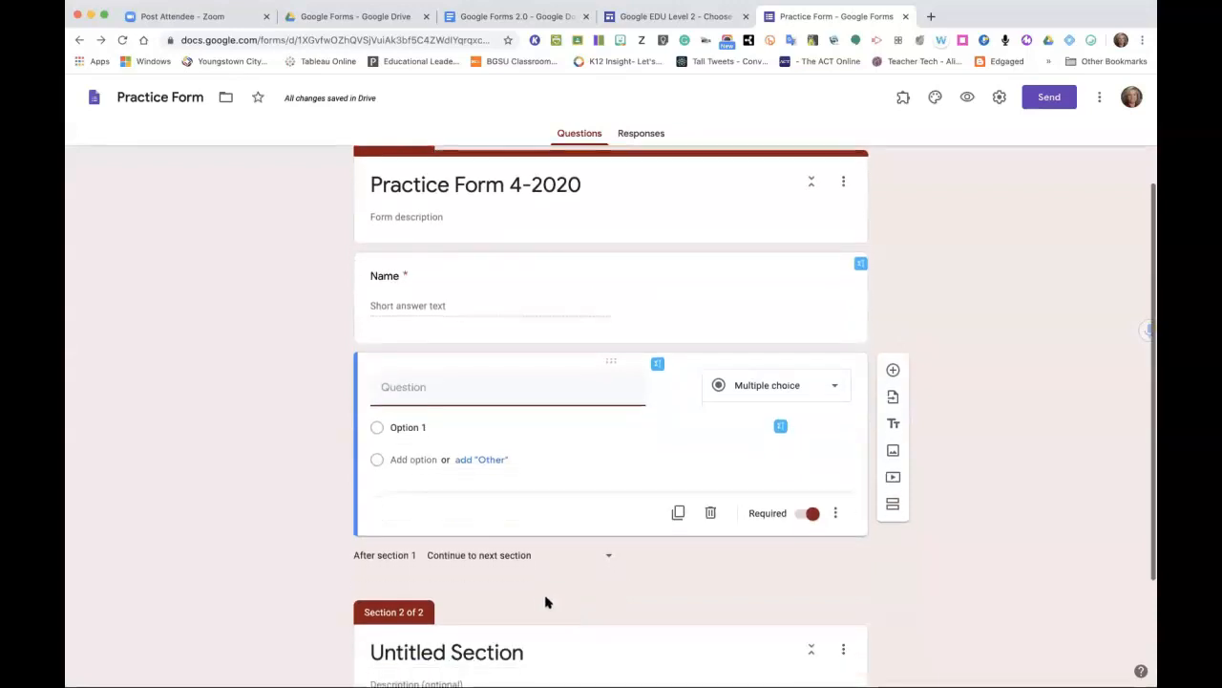
# Review the navigation choices for what follows section 1, keeping the current selection.
pyautogui.scroll(-1, 547, 602)
pyautogui.scroll(1, 547, 602)
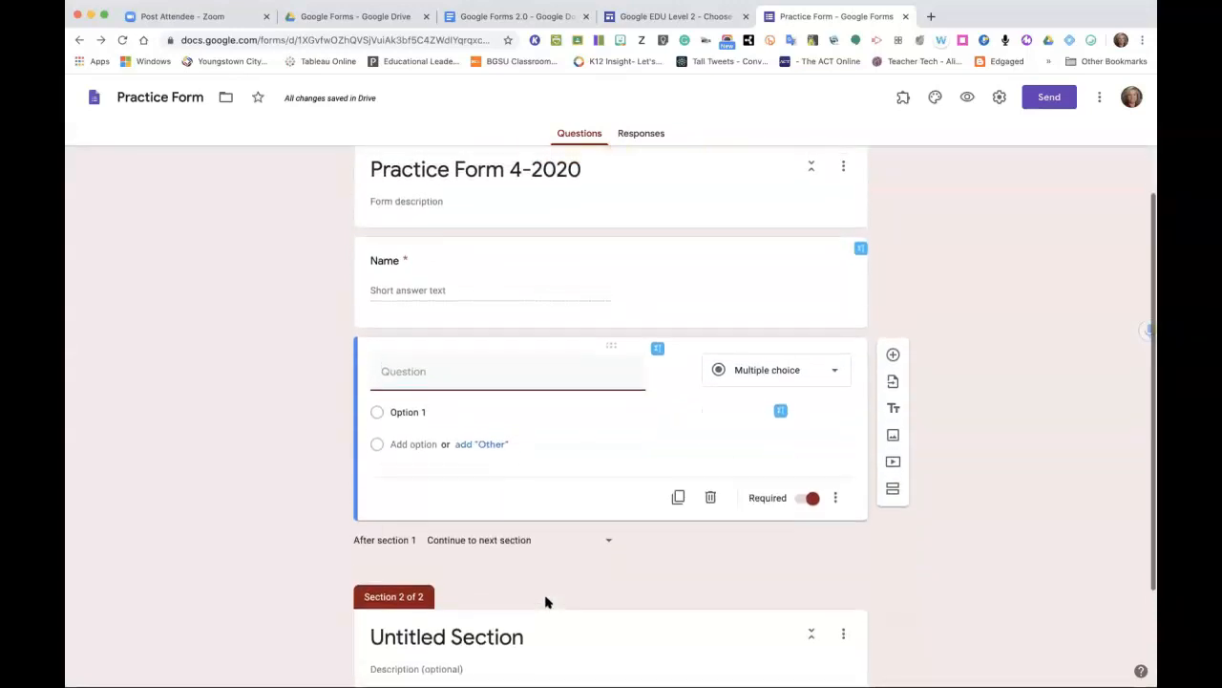
pyautogui.click(609, 547)
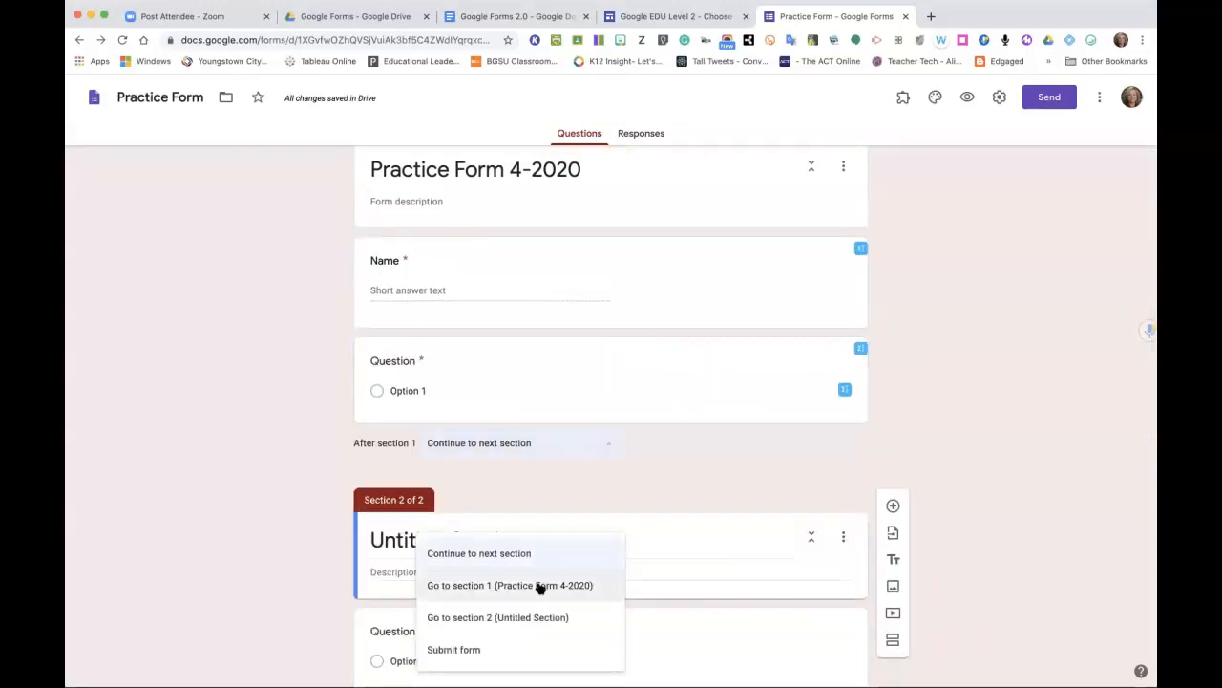
pyautogui.click(652, 452)
pyautogui.click(594, 443)
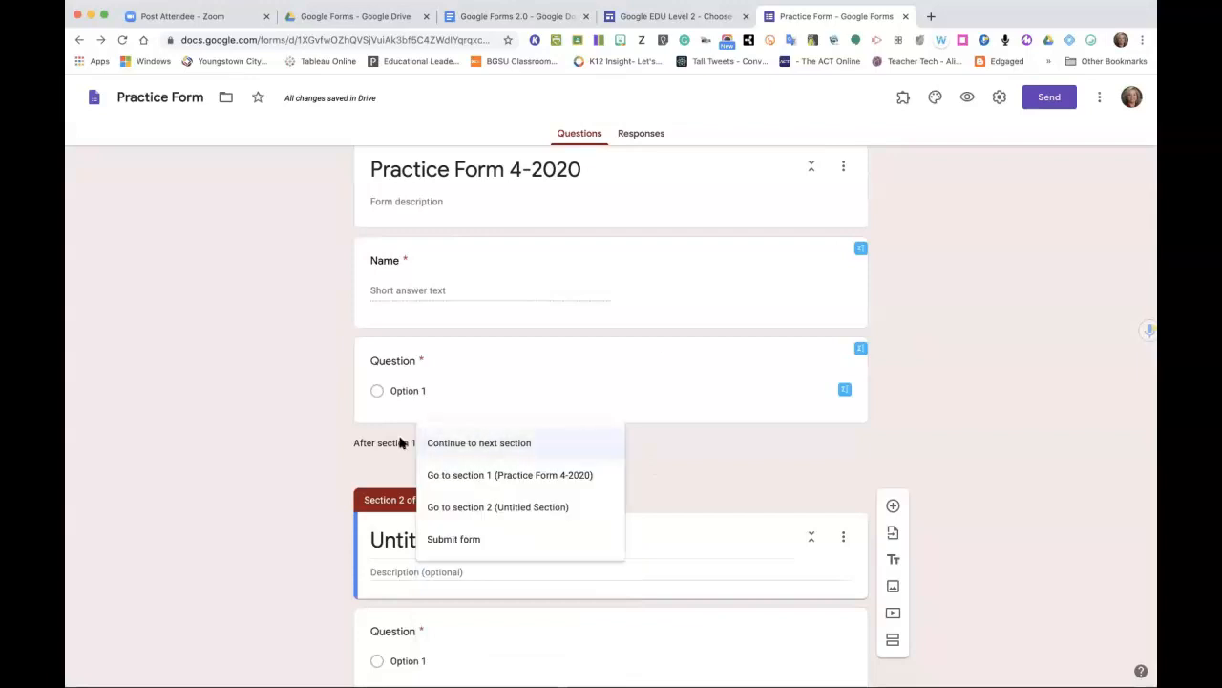
pyautogui.click(401, 442)
pyautogui.click(600, 445)
# Delete the second section, Untitled Section, together with its question.
pyautogui.click(845, 537)
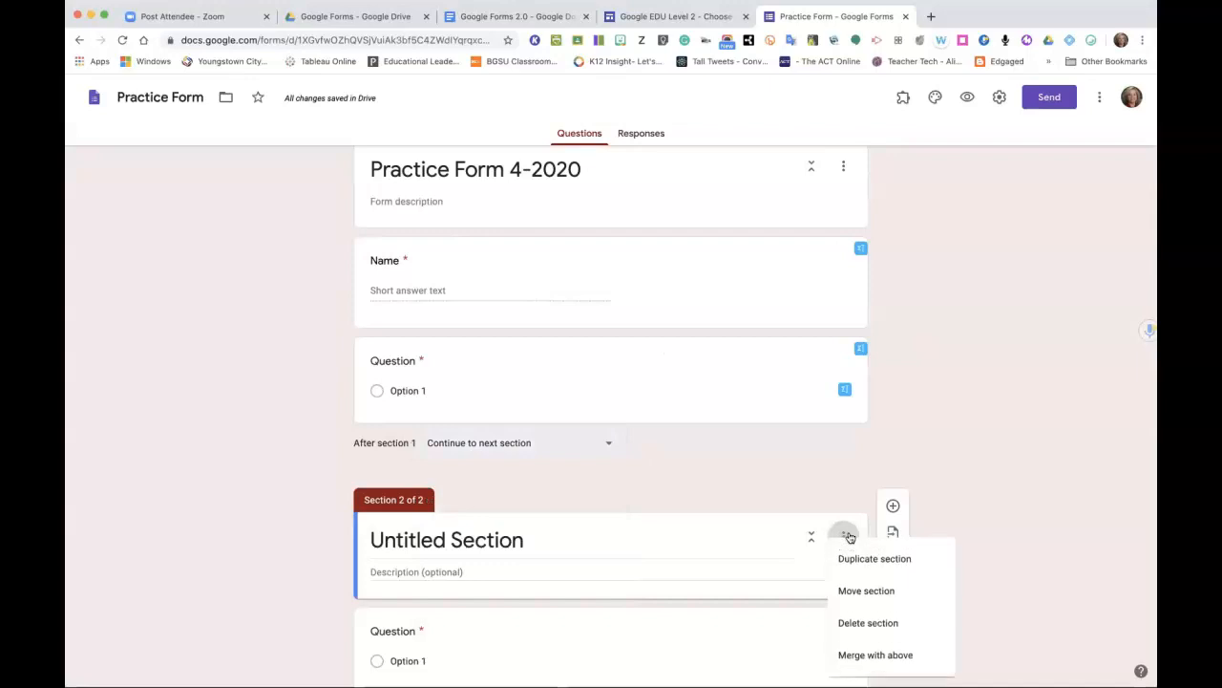
pyautogui.click(867, 623)
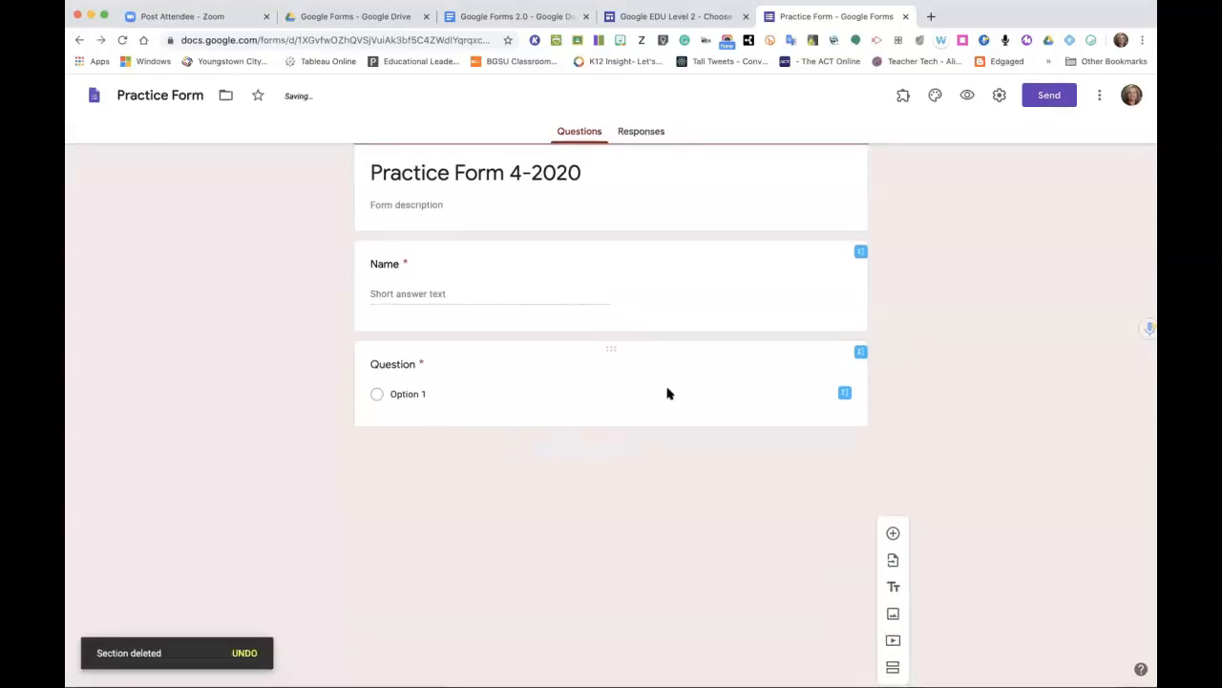
pyautogui.scroll(3, 668, 392)
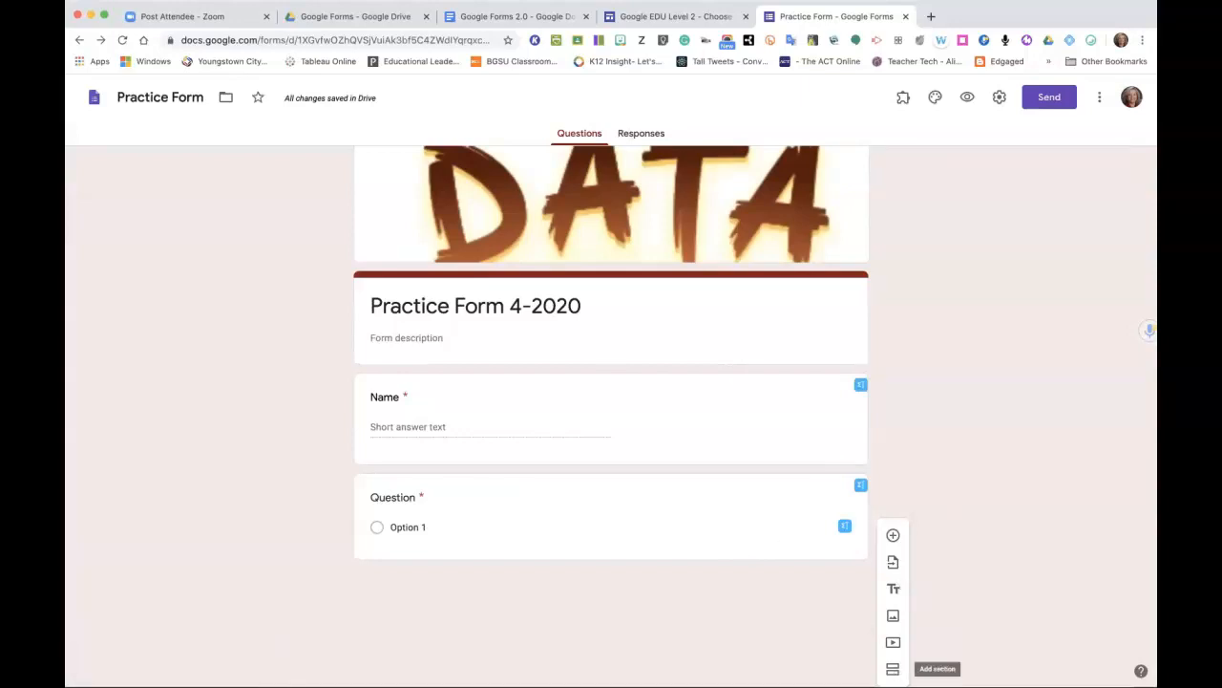
# Insert a picture of a white dog into the form, found through a Google image search for "dog".
pyautogui.click(894, 615)
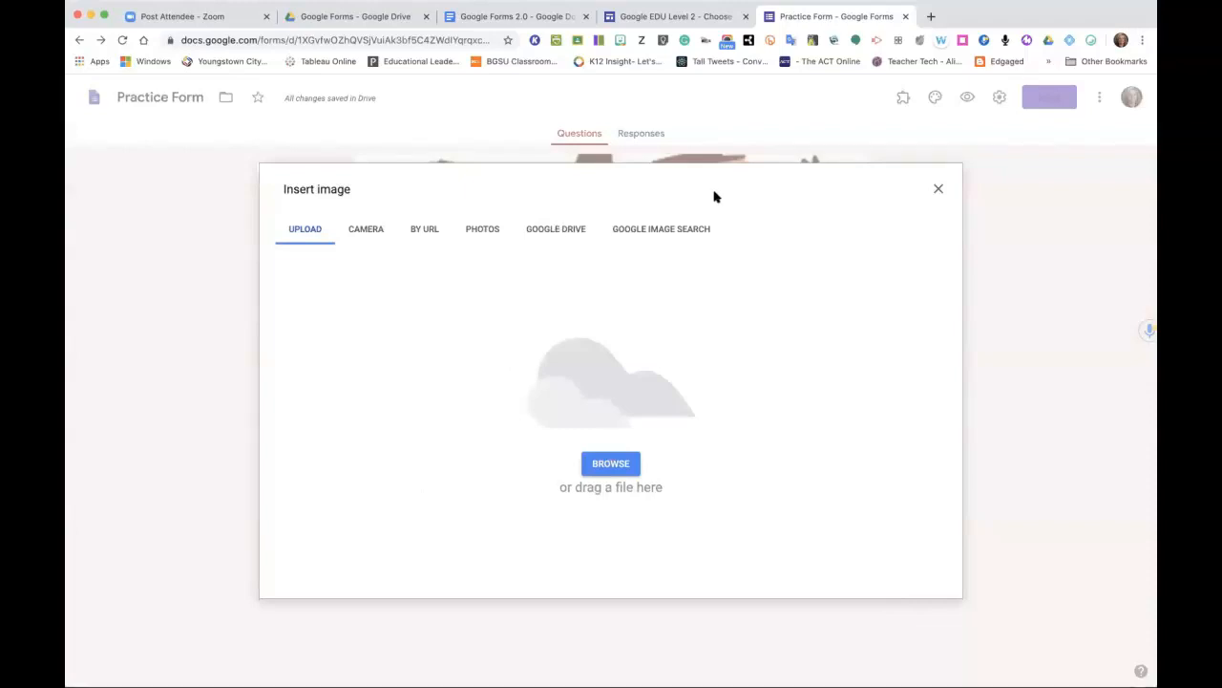
pyautogui.click(634, 233)
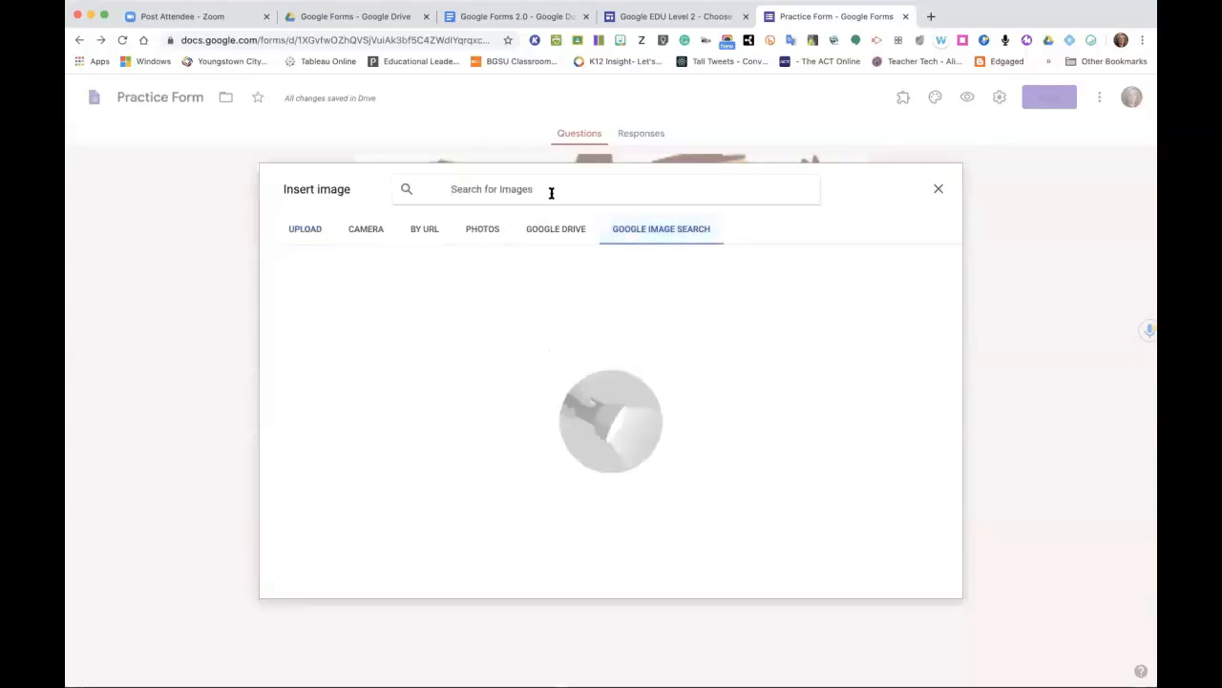
pyautogui.write('dog')
pyautogui.click(475, 233)
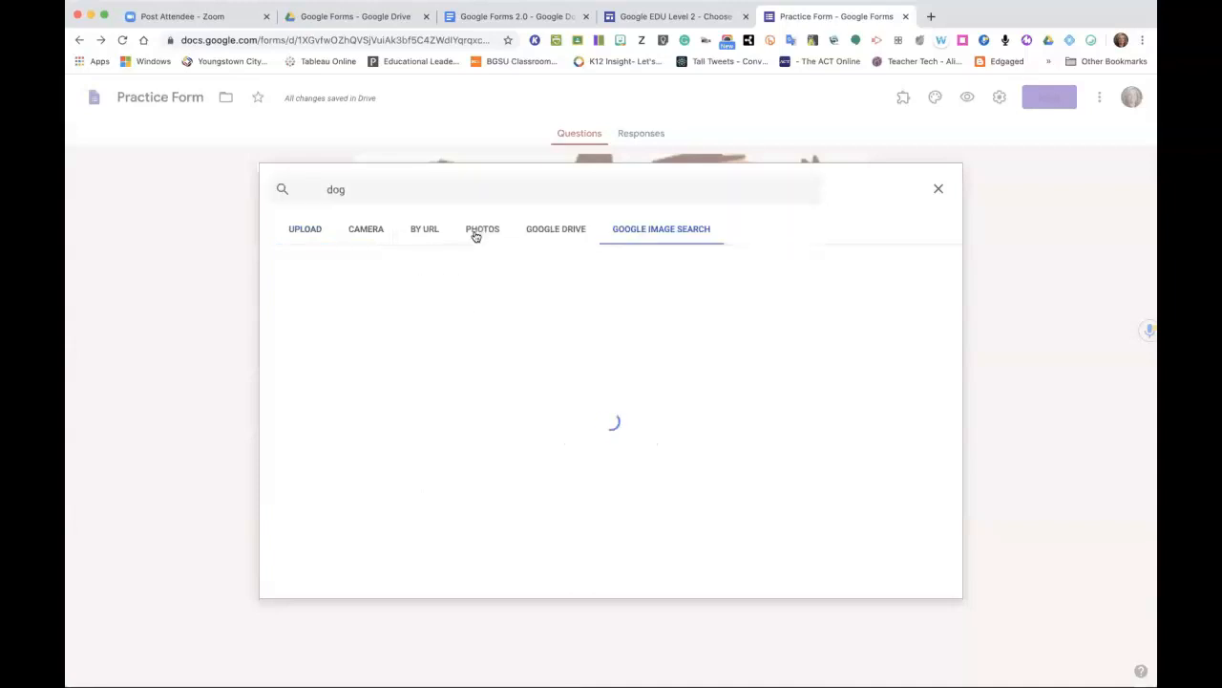
pyautogui.click(569, 293)
pyautogui.click(925, 581)
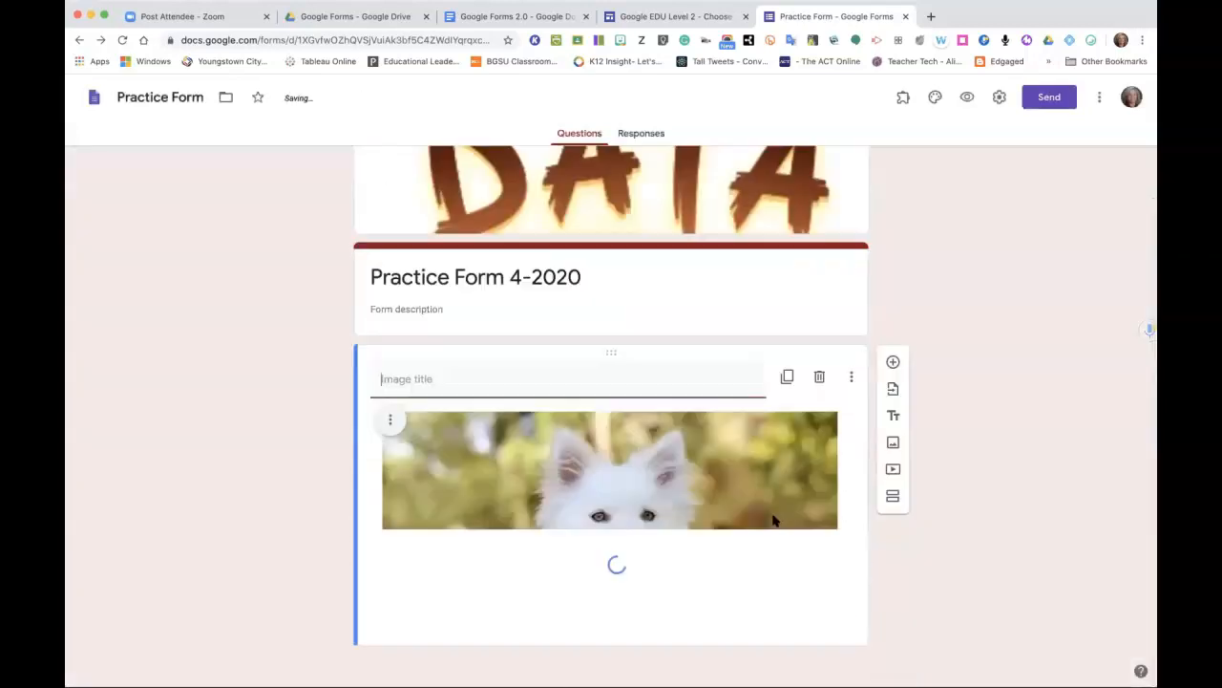
# Shrink the dog image to about half its width and center align it.
pyautogui.click(732, 477)
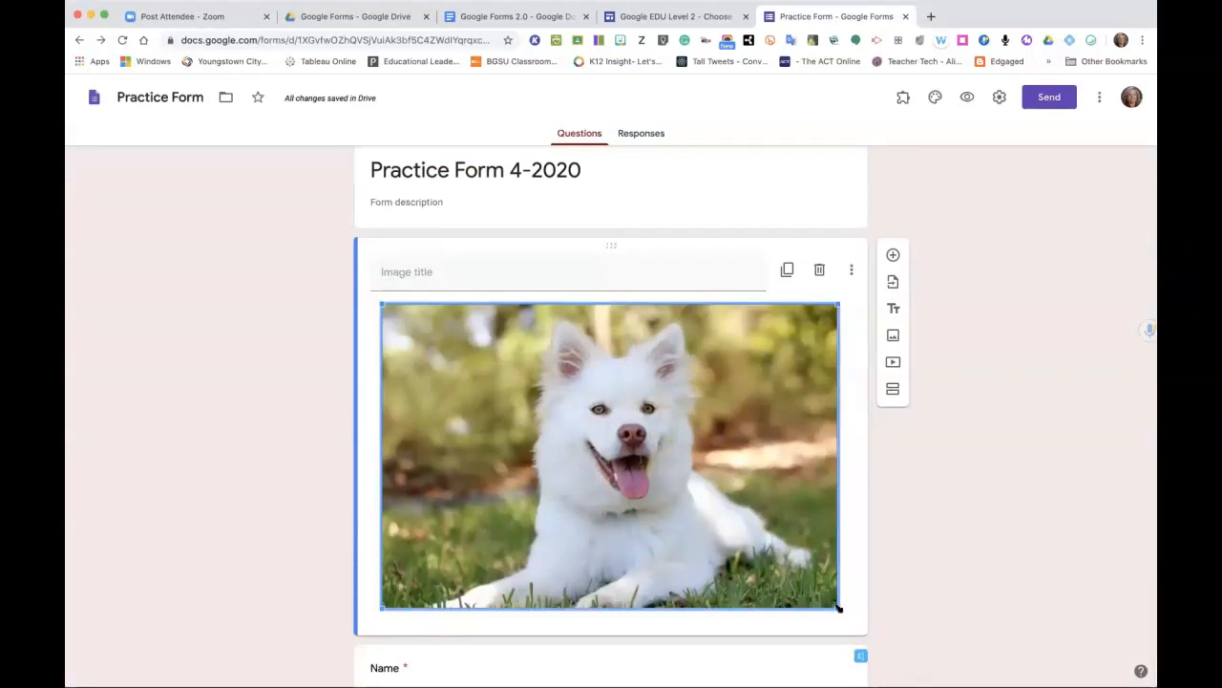
pyautogui.moveTo(837, 607); pyautogui.dragTo(602, 414)
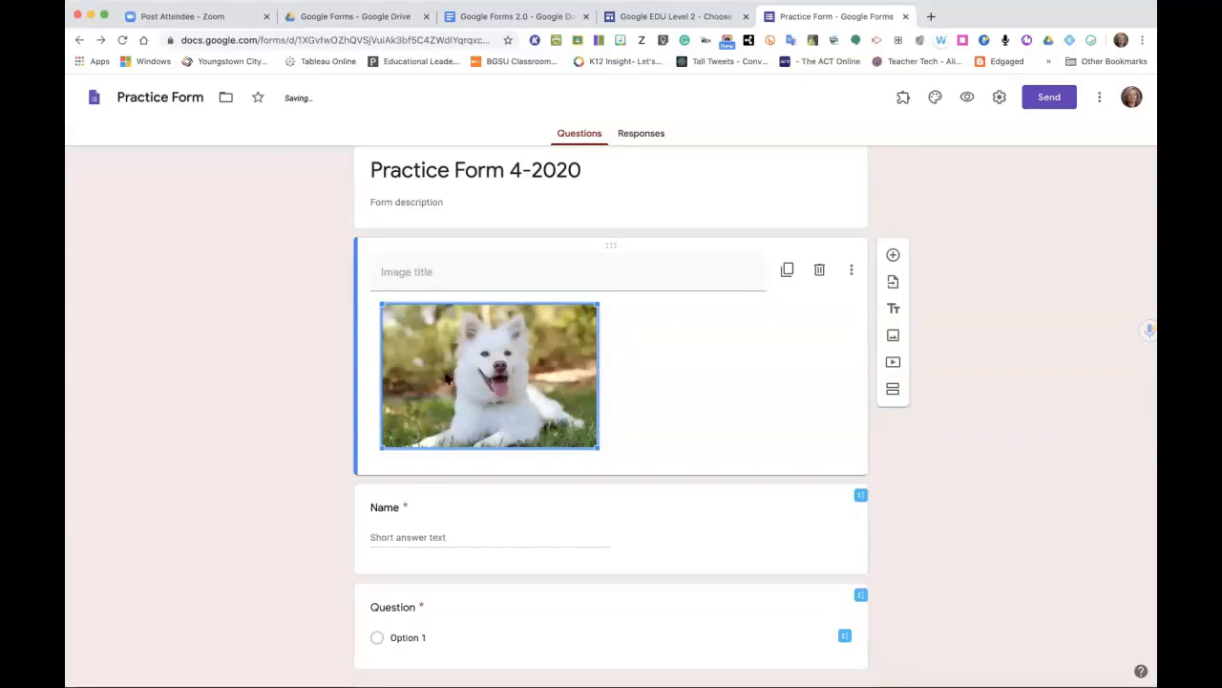
pyautogui.click(684, 382)
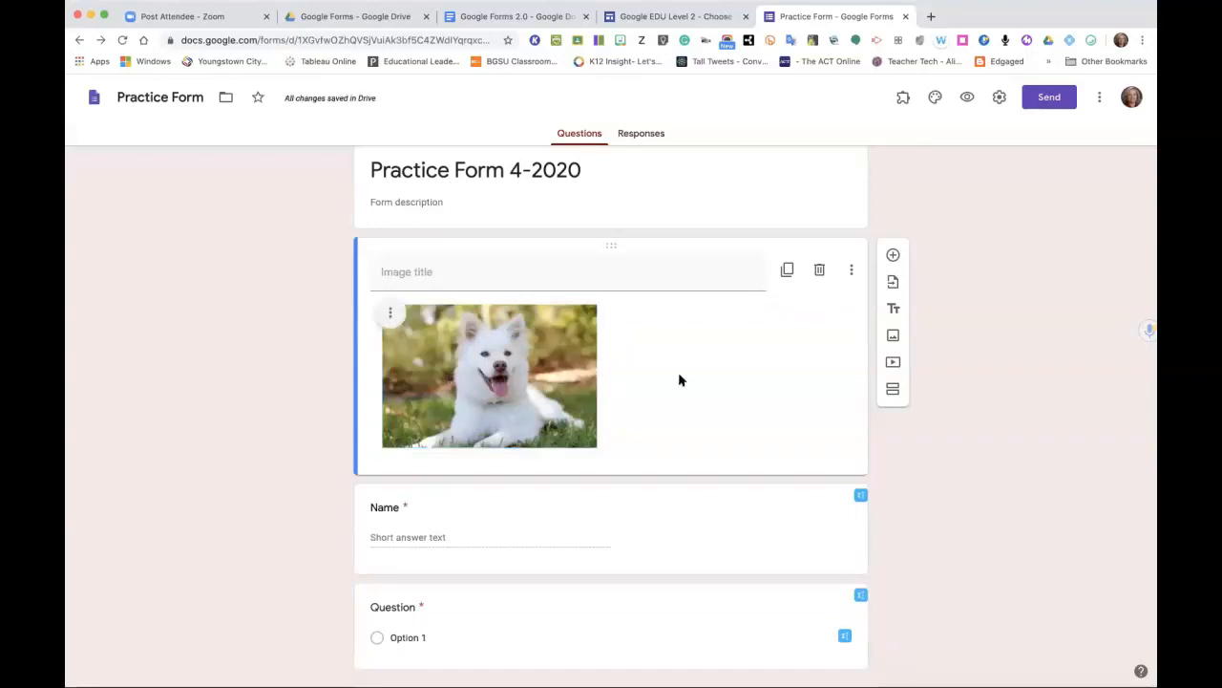
pyautogui.click(389, 316)
pyautogui.click(369, 351)
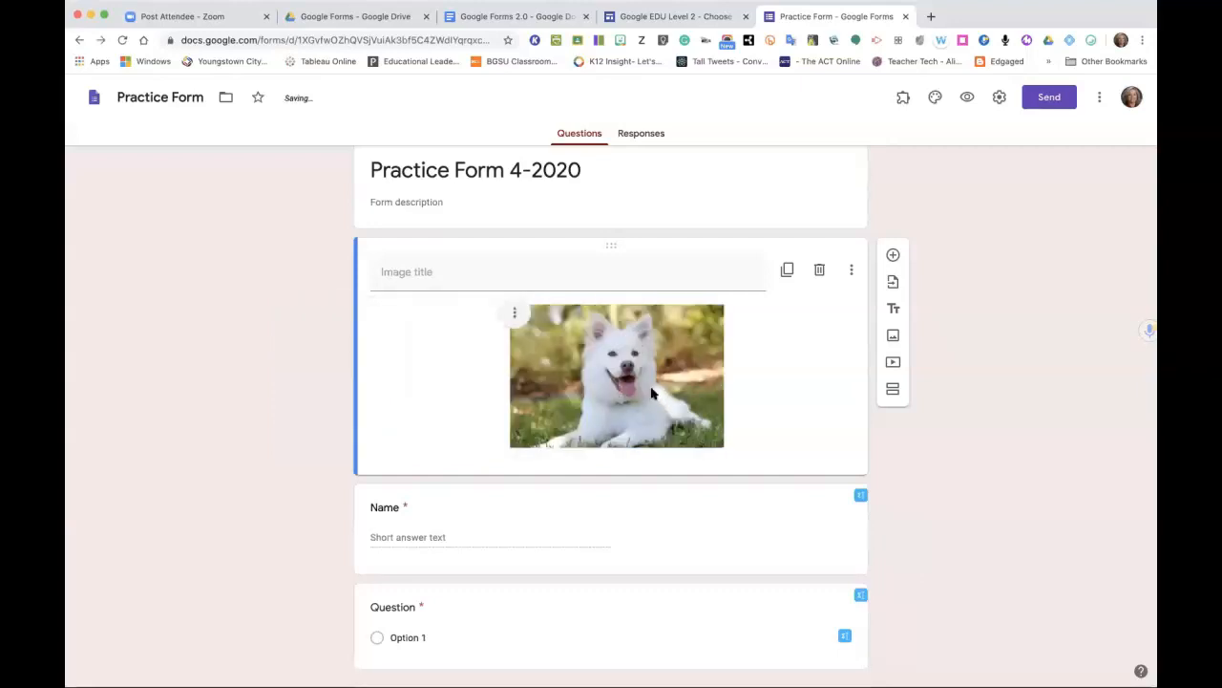
# Look through the dog image's alignment, change and remove options and the image block's additional options.
pyautogui.click(515, 313)
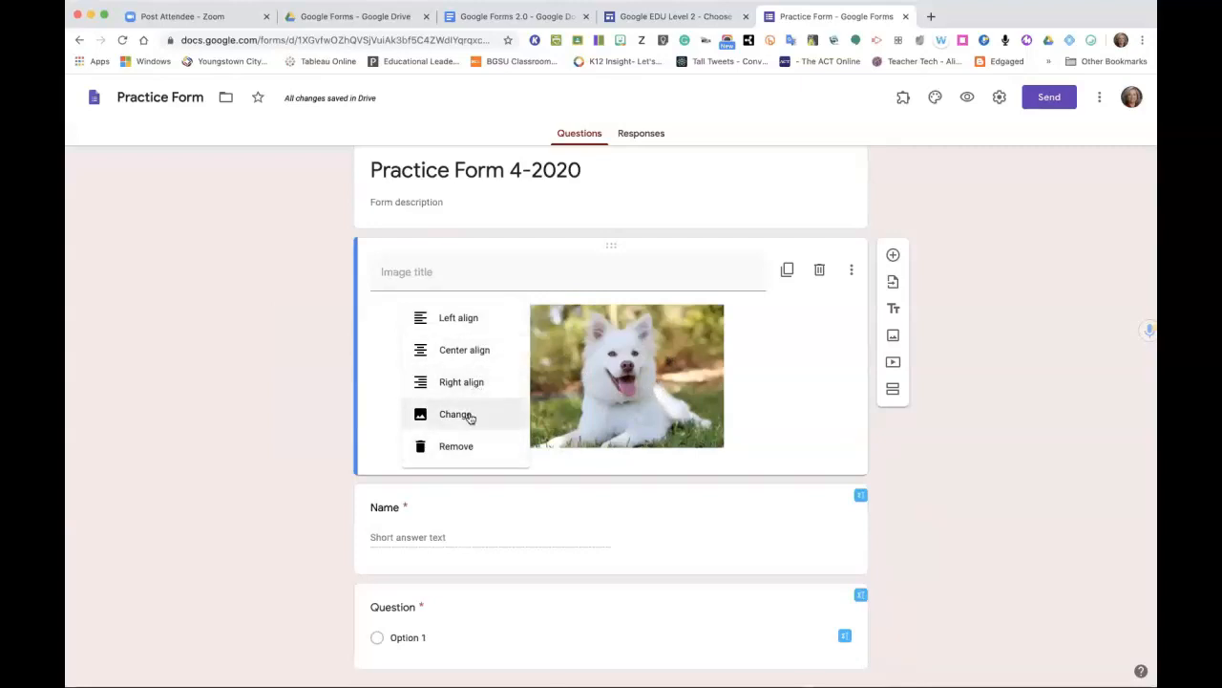
pyautogui.click(801, 380)
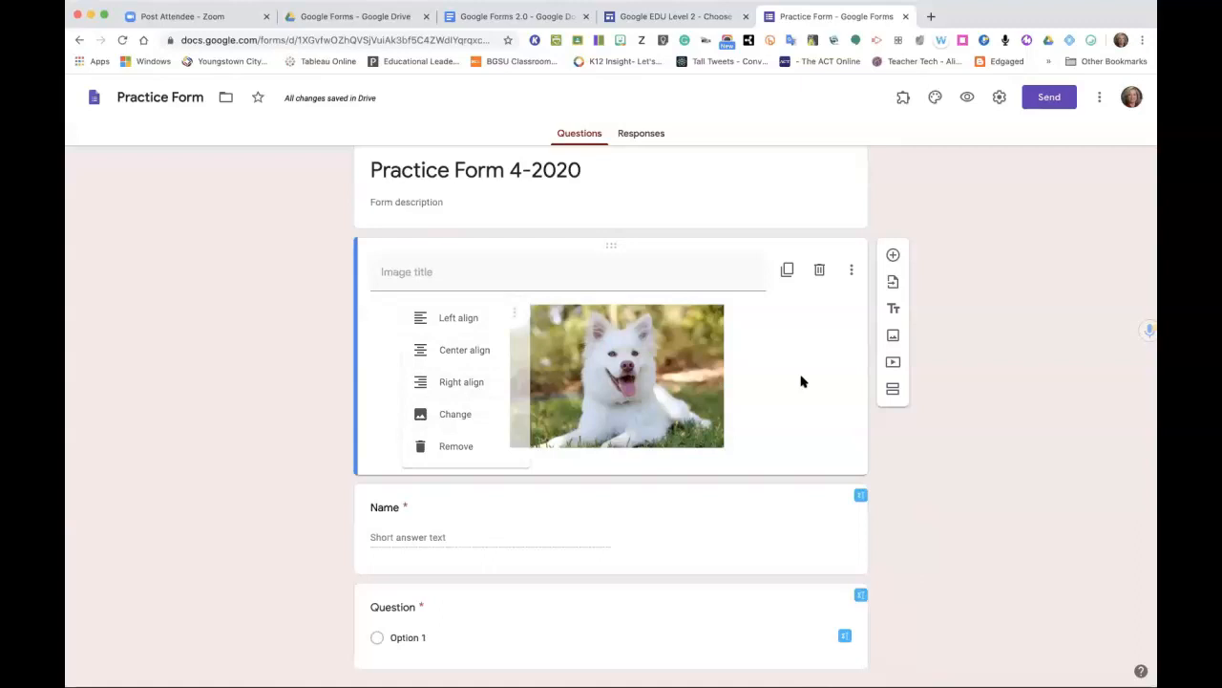
pyautogui.click(610, 283)
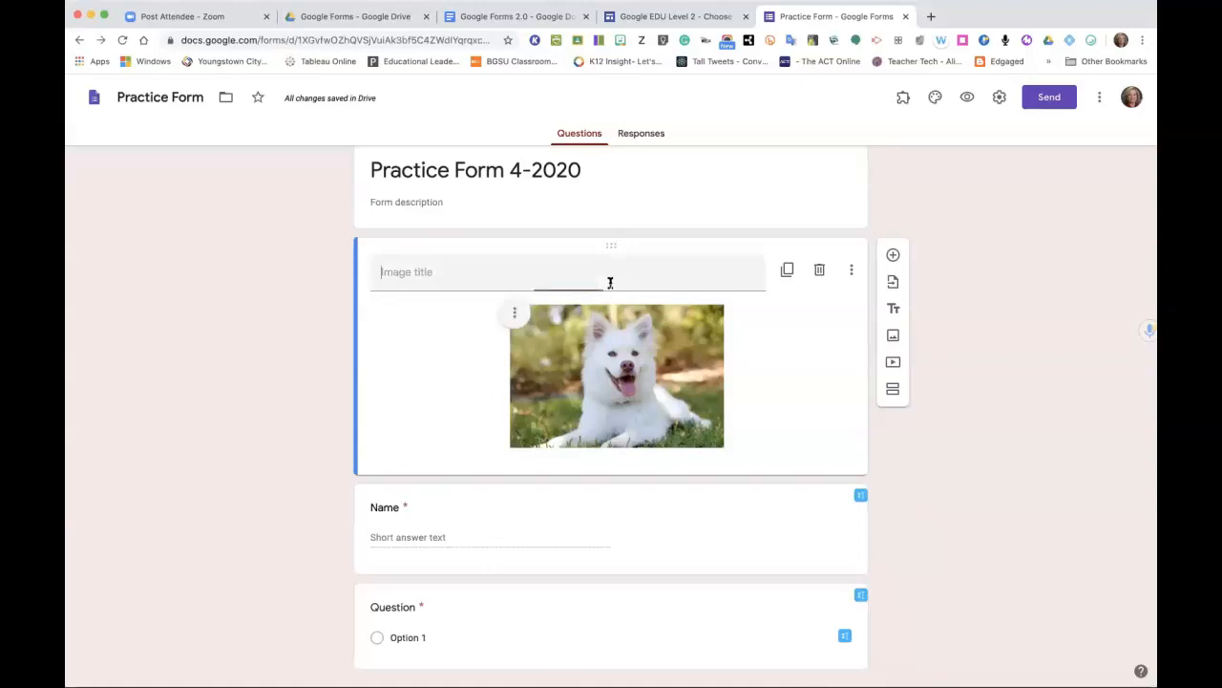
pyautogui.click(853, 268)
pyautogui.click(1018, 322)
# Move the blank multiple choice question directly below the dog image and title it "What color is the dog?".
pyautogui.moveTo(537, 588); pyautogui.dragTo(544, 491)
pyautogui.moveTo(611, 591); pyautogui.dragTo(613, 485)
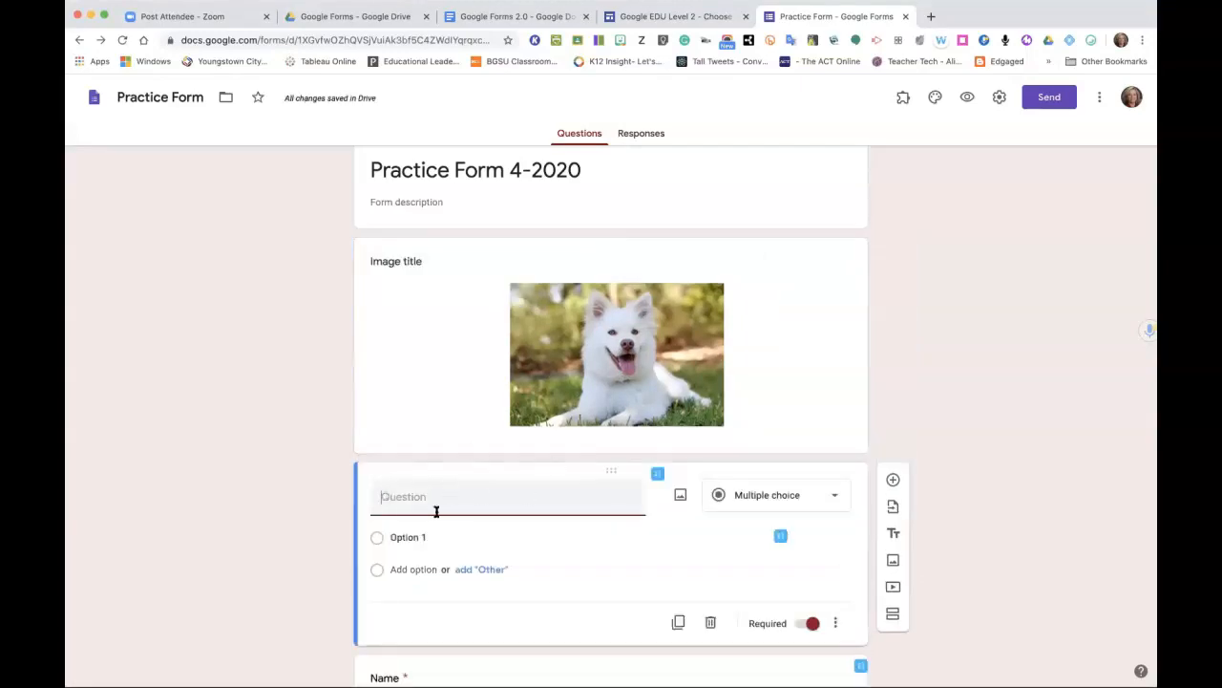
pyautogui.write('What color is the dog?')
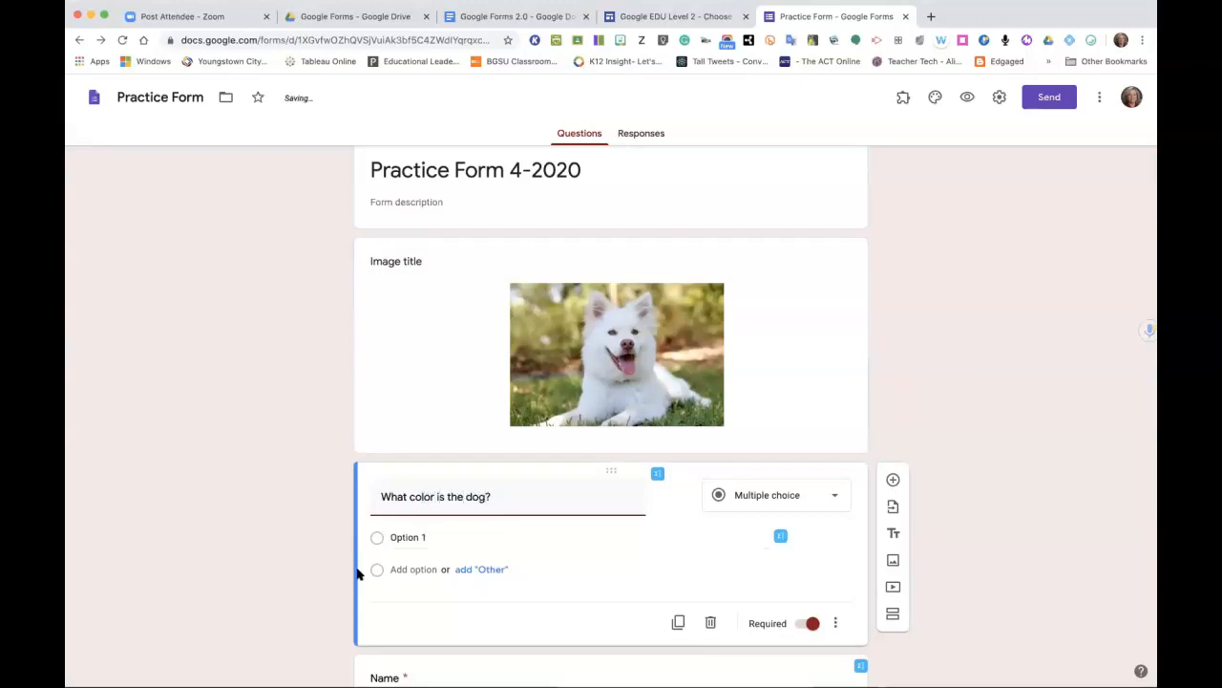
# Give the dog color question the answer options White, Grey, Black and Brown.
pyautogui.click(475, 538)
pyautogui.write('White')
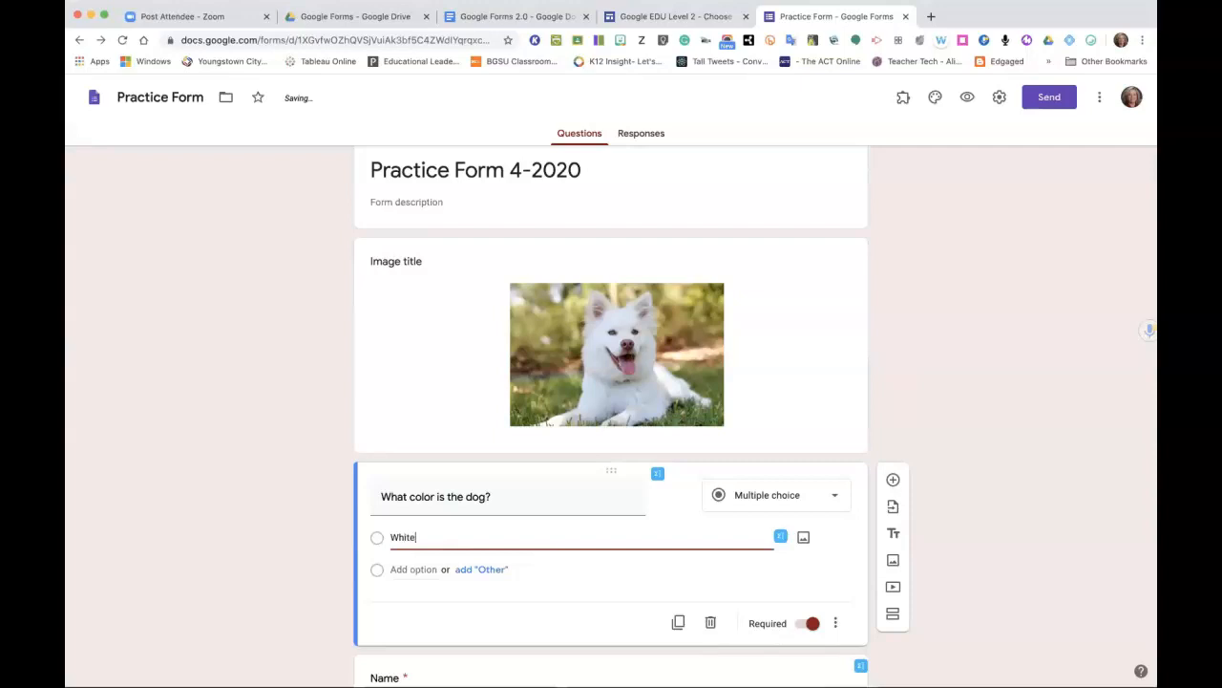
pyautogui.press('Return')
pyautogui.write('Grey')
pyautogui.press('Return')
pyautogui.write('Blac')
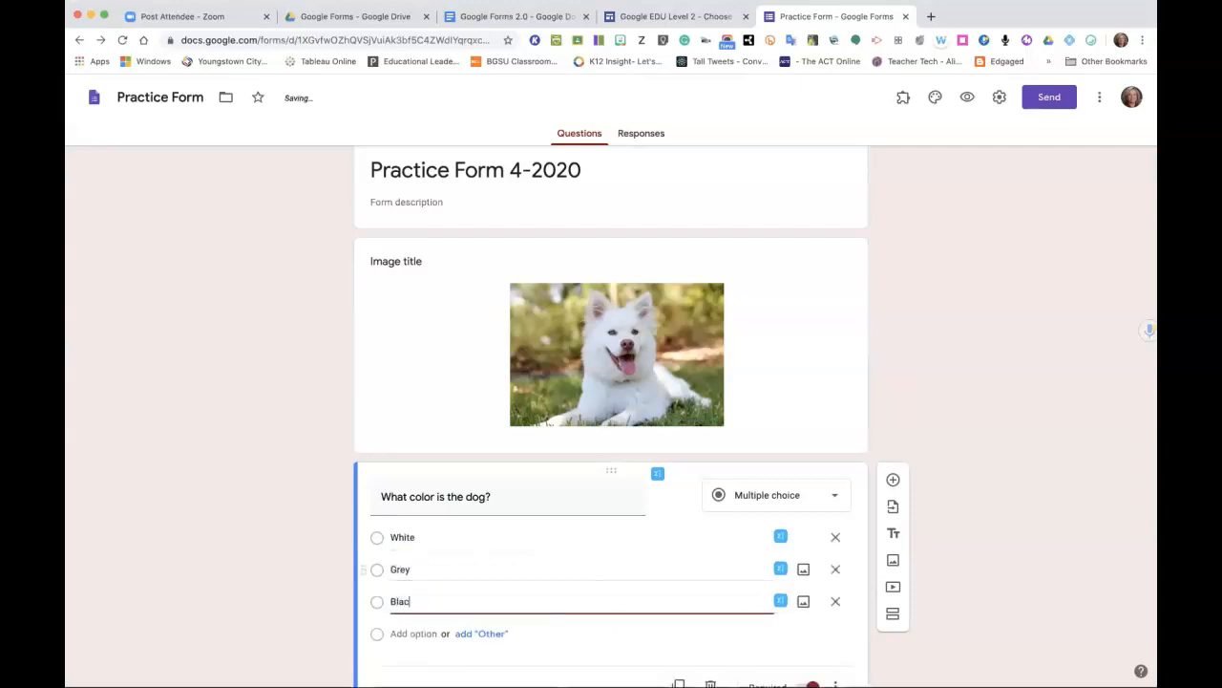
pyautogui.write('k')
pyautogui.press('Return')
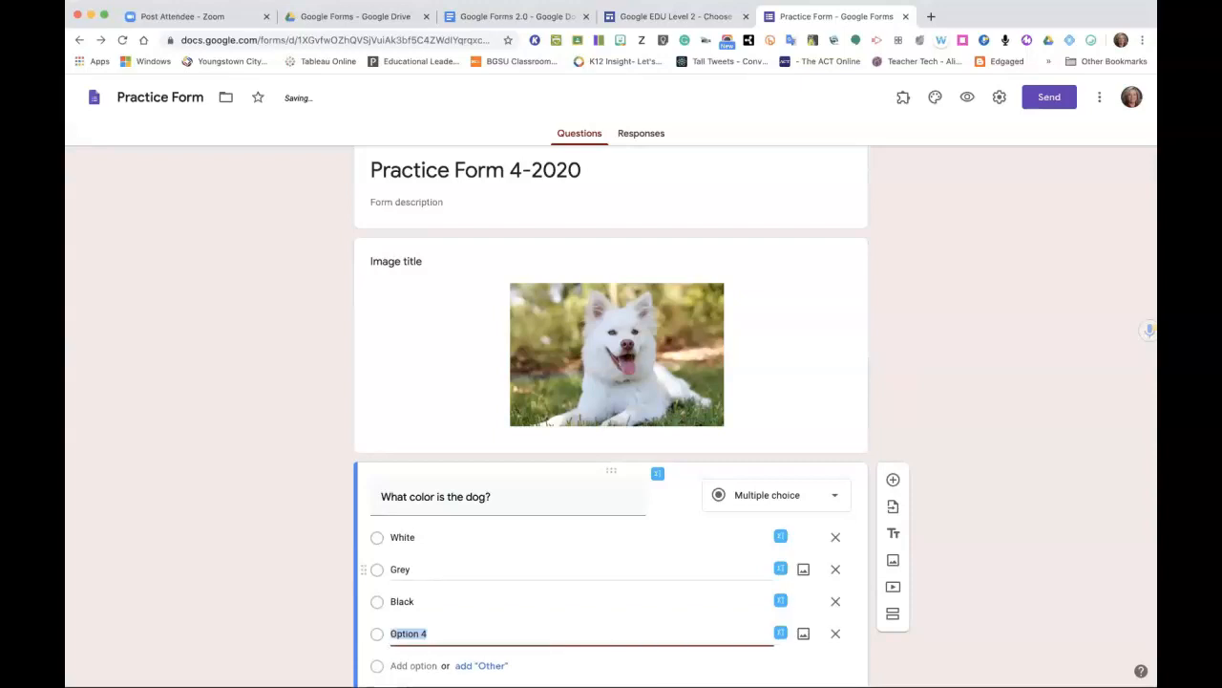
pyautogui.write('Brown')
pyautogui.click(1013, 455)
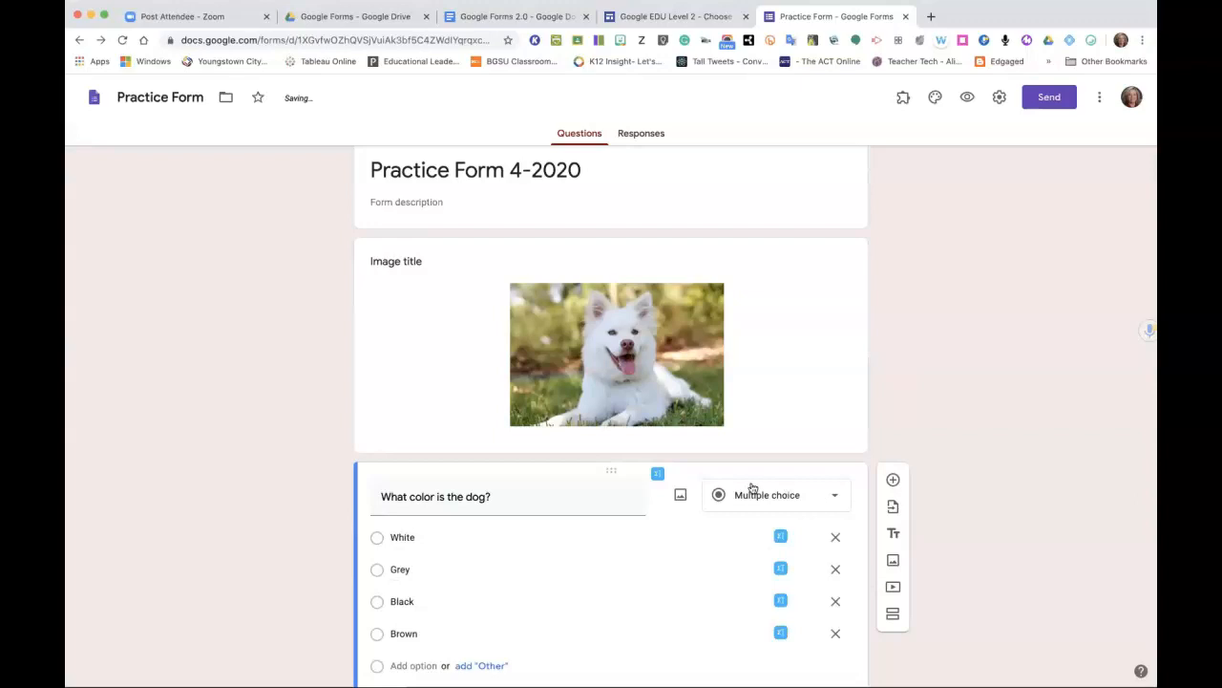
# Search YouTube for "cells" and add the video "Introduction to Cells: The Grand Cell Tour" below the dog question.
pyautogui.click(893, 589)
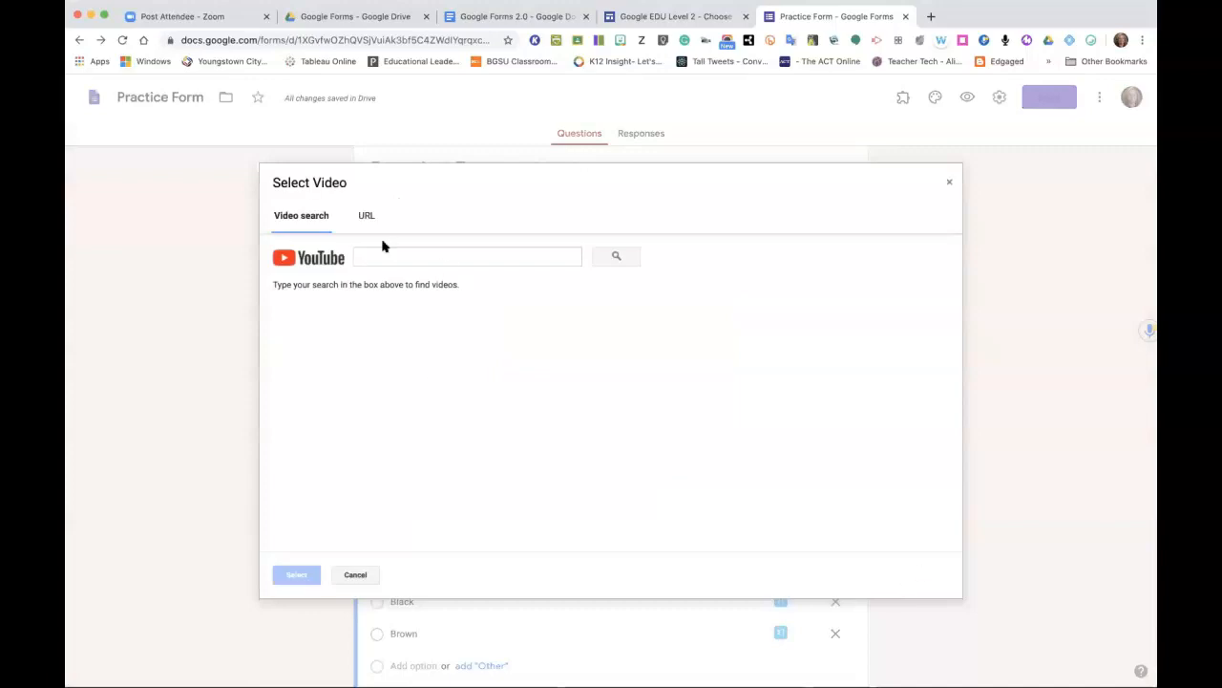
pyautogui.click(363, 218)
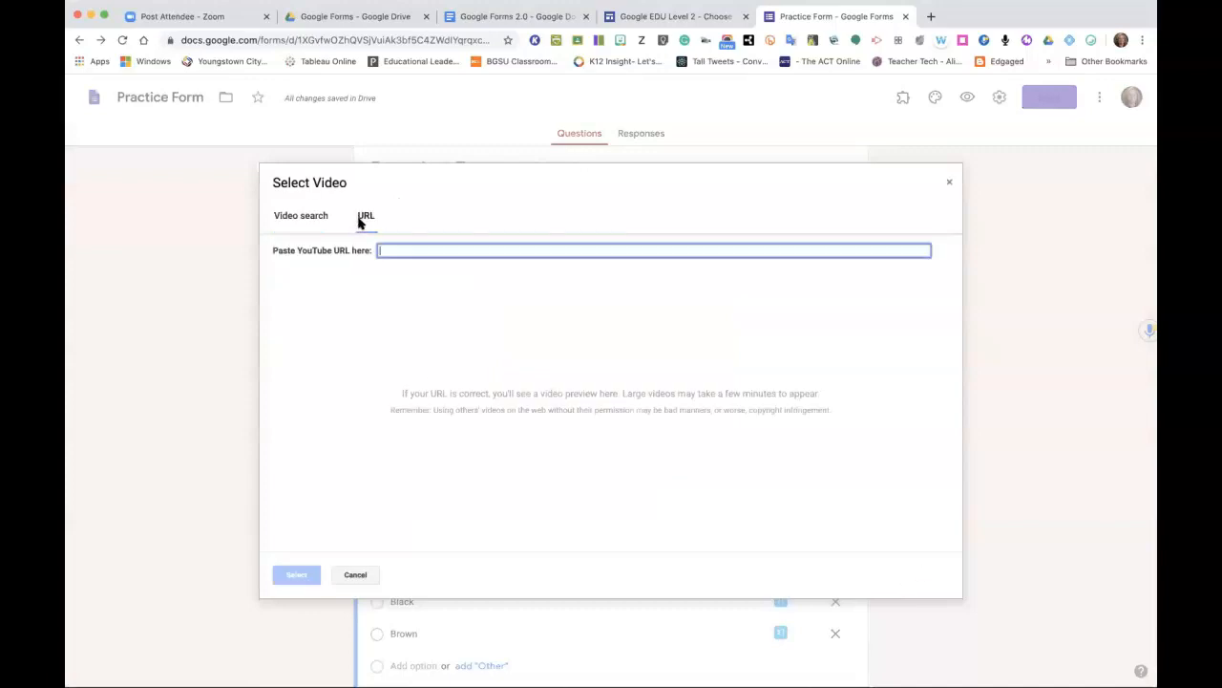
pyautogui.click(304, 219)
pyautogui.click(362, 260)
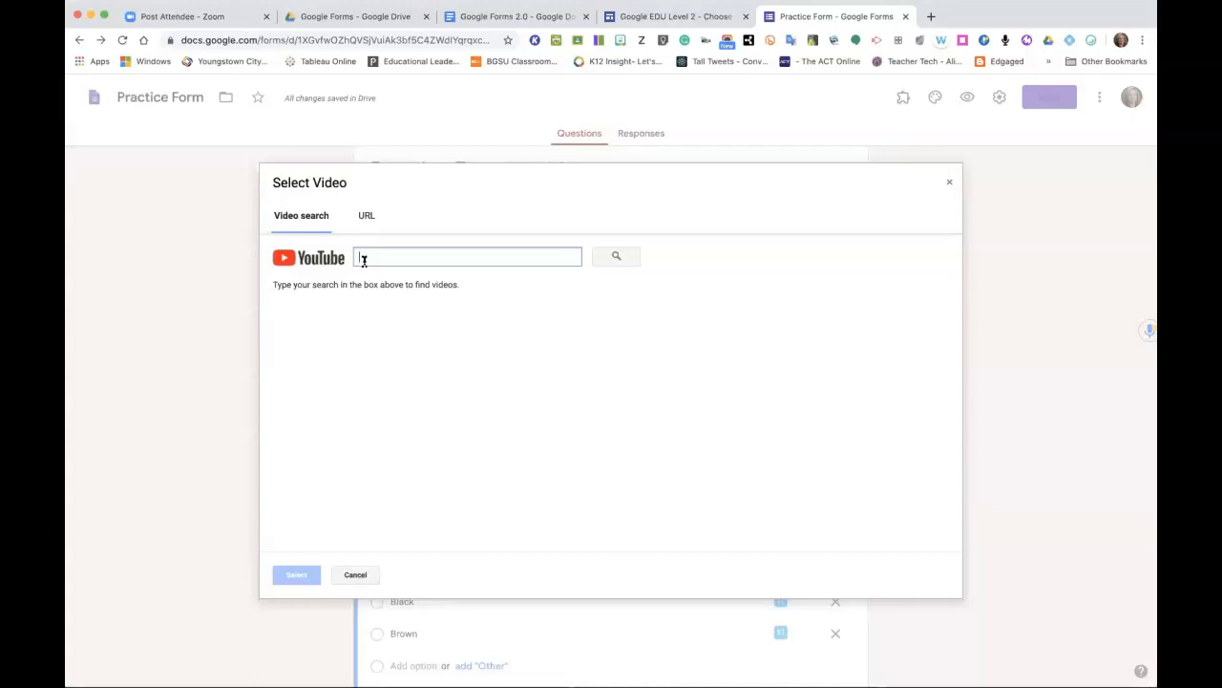
pyautogui.write('cel')
pyautogui.press('Return')
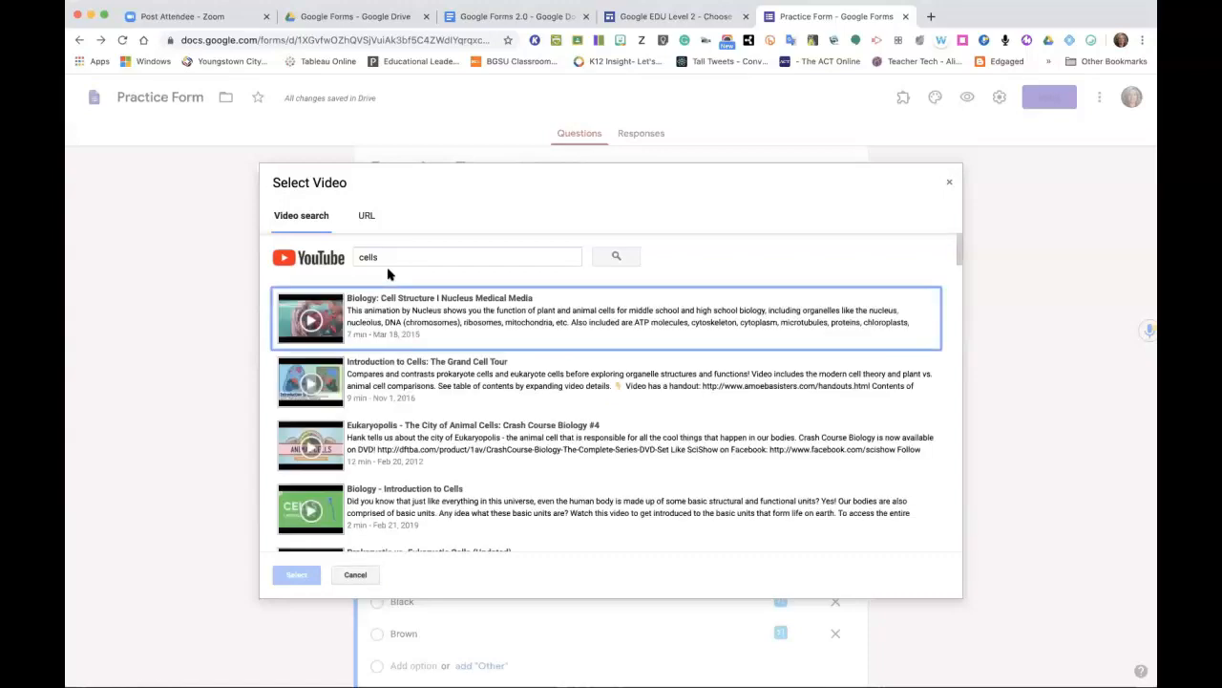
pyautogui.click(380, 366)
pyautogui.click(297, 575)
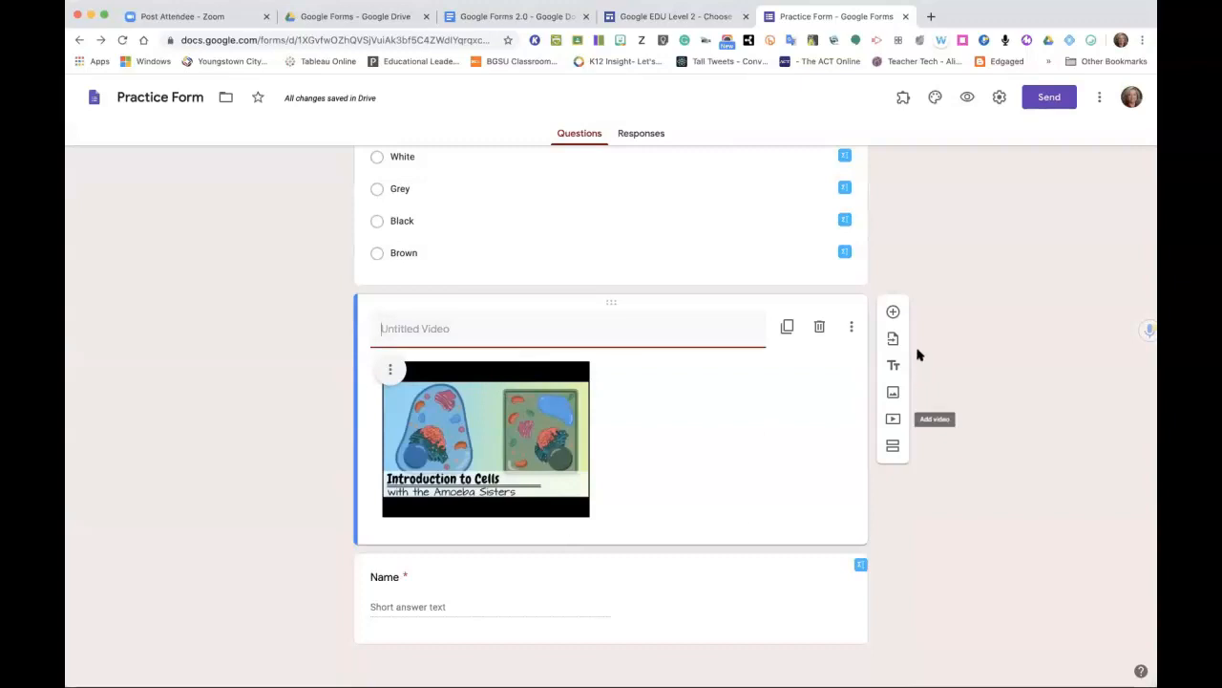
# Center align the cells video and title it "Cell Video".
pyautogui.click(718, 462)
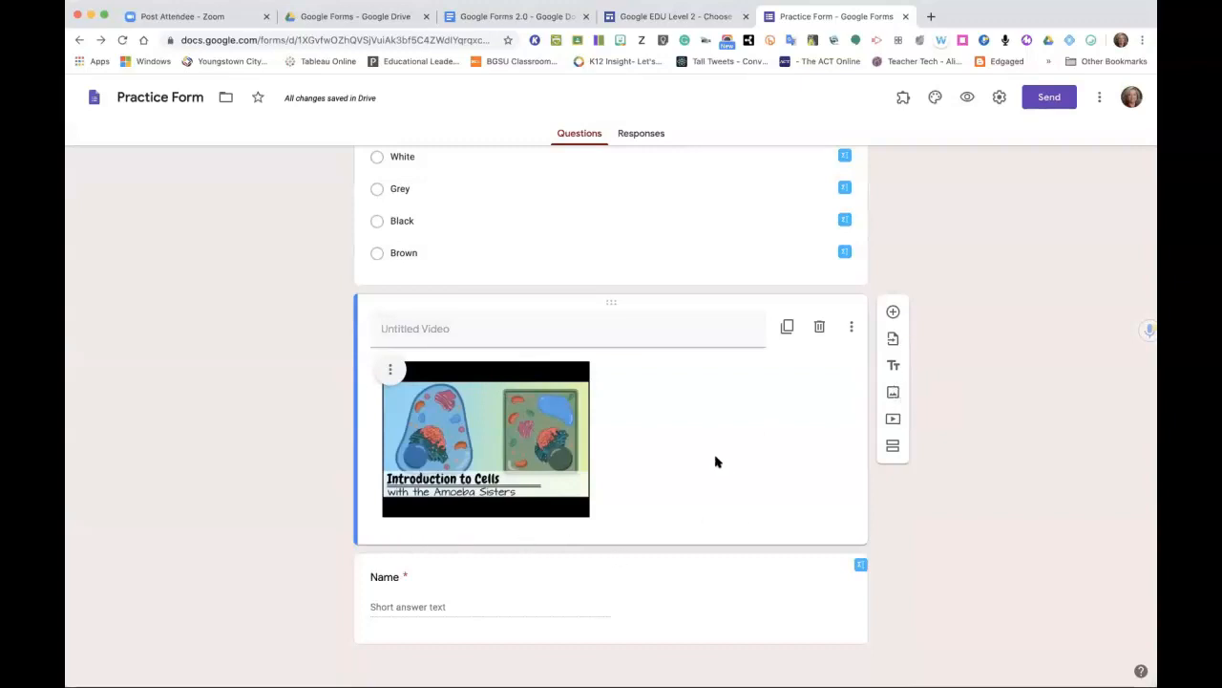
pyautogui.click(391, 371)
pyautogui.click(365, 409)
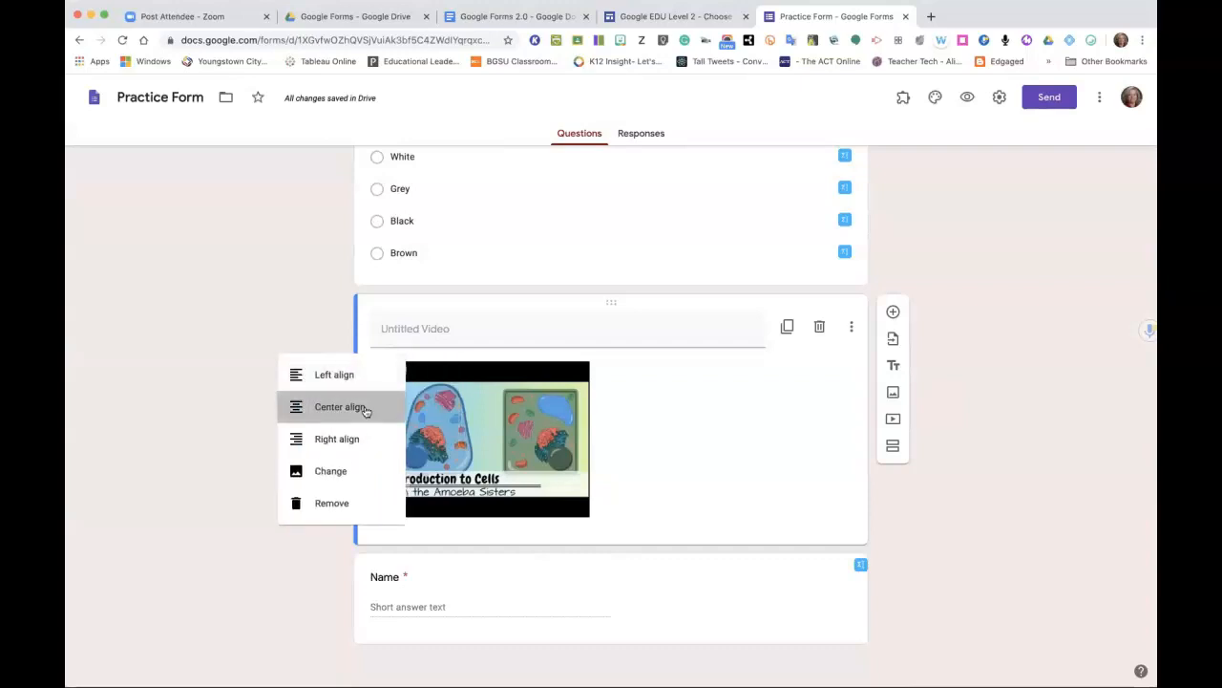
pyautogui.click(485, 329)
pyautogui.write('C')
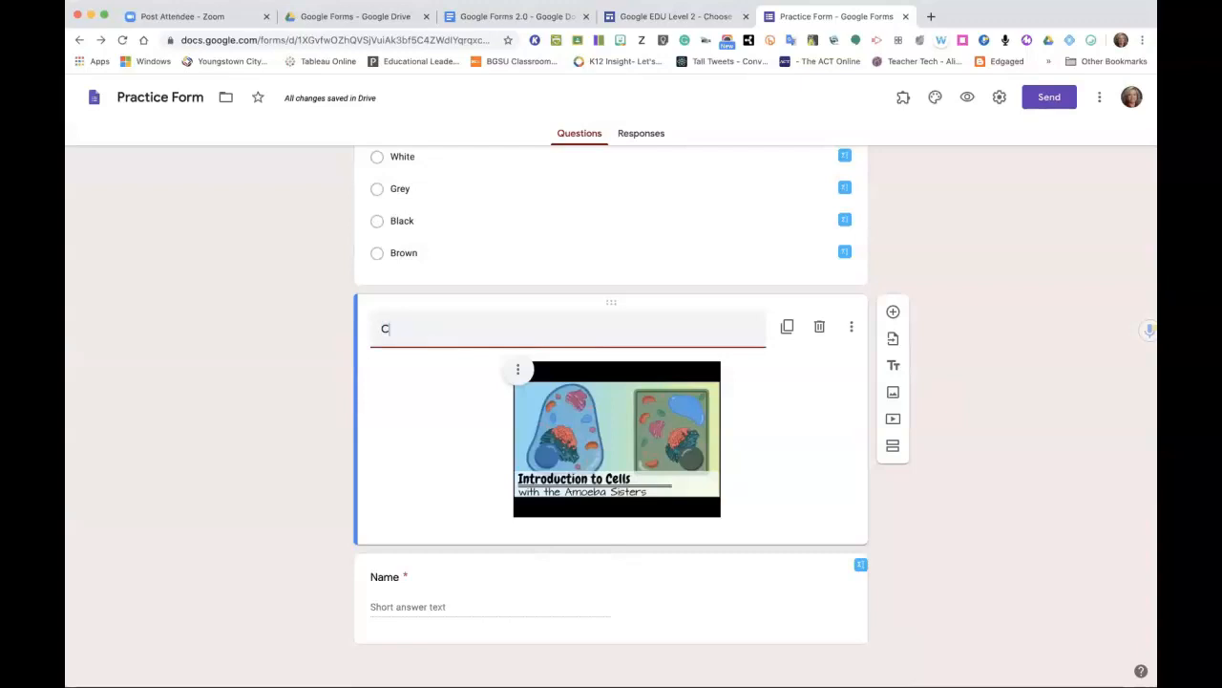
pyautogui.write('ell Video')
# Add a blank multiple choice question directly below the Cell Video block.
pyautogui.click(893, 311)
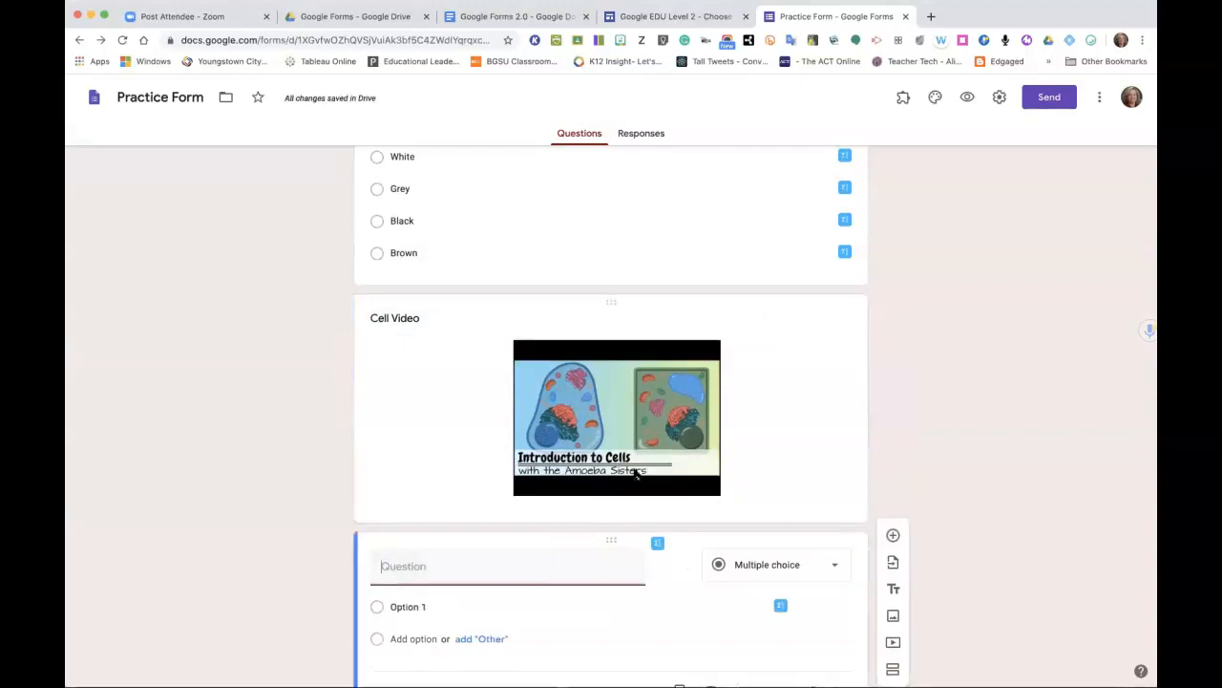
pyautogui.scroll(-2, 634, 469)
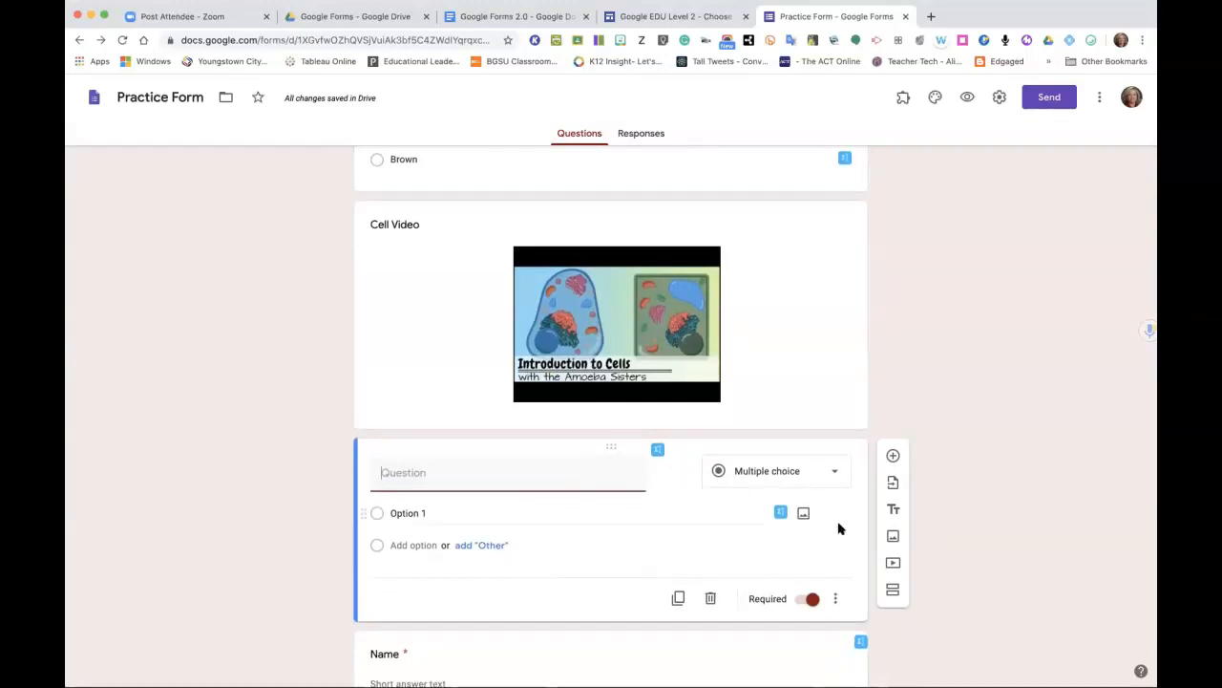
pyautogui.scroll(1, 688, 528)
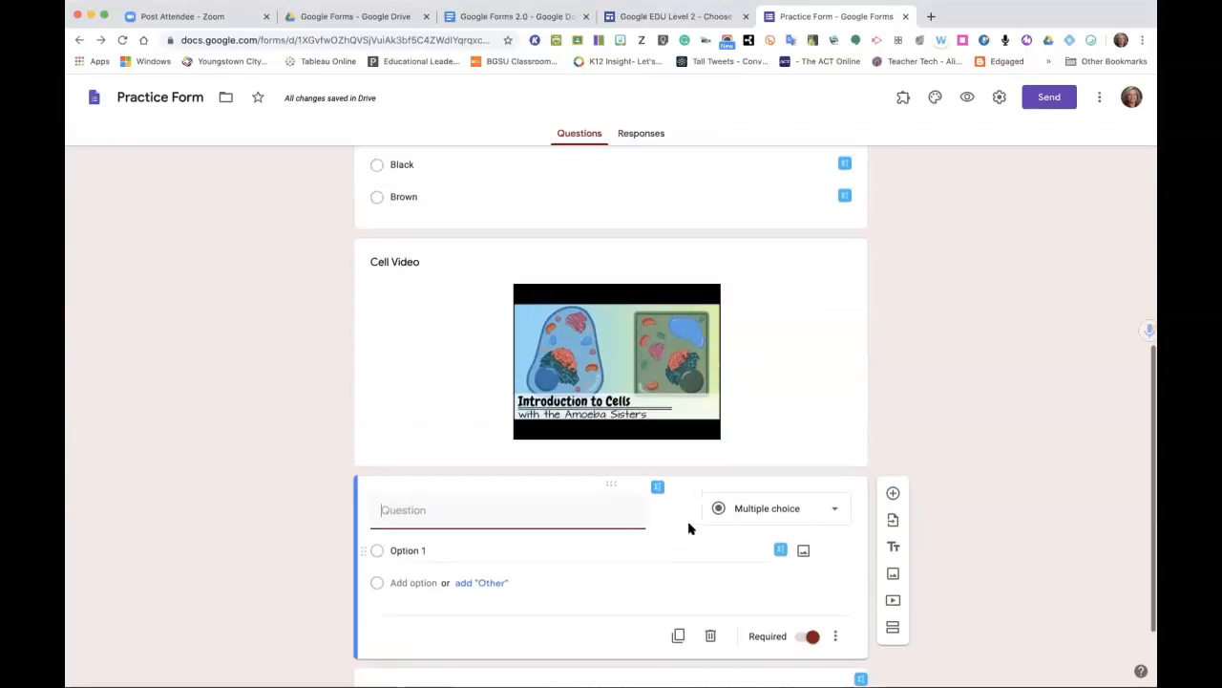
pyautogui.click(919, 477)
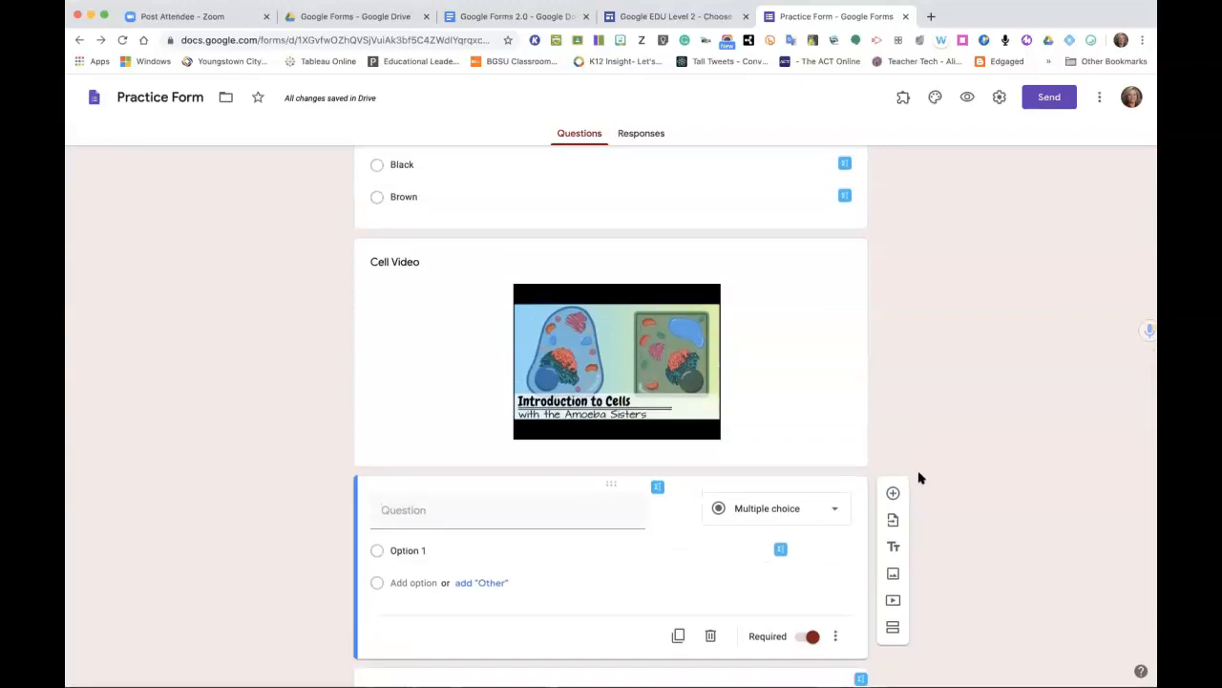
# Change the new question below the Cell Video to the Checkboxes type and title it "Cell Parts".
pyautogui.click(810, 517)
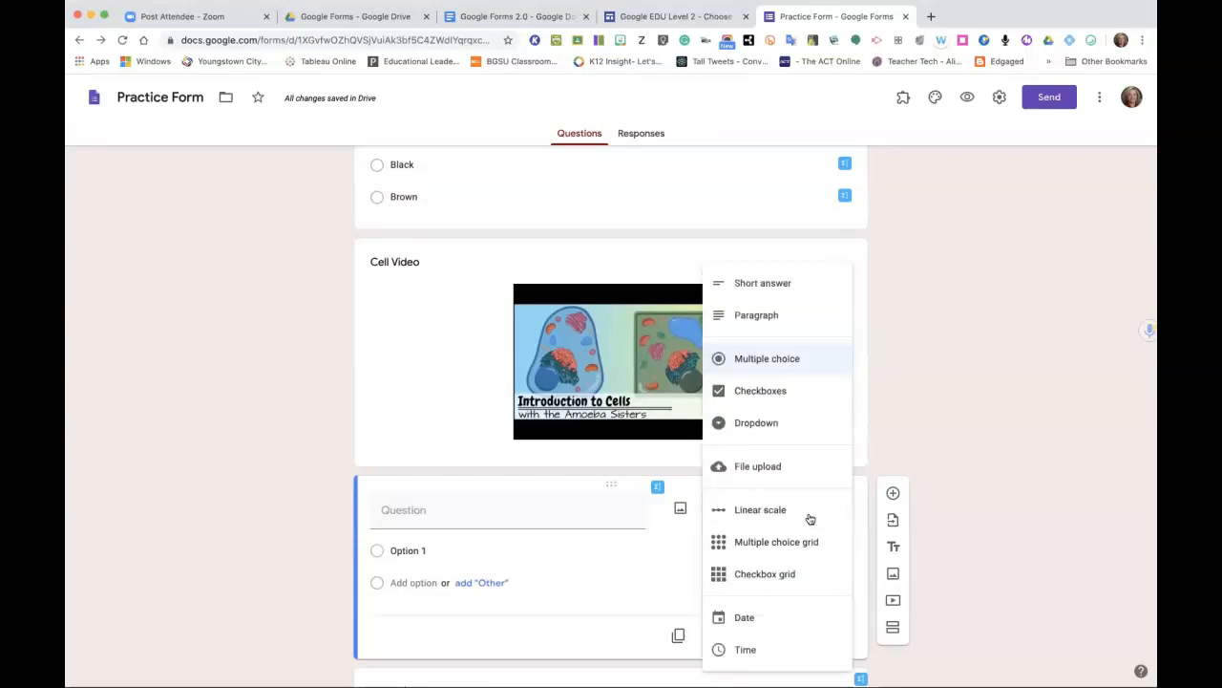
pyautogui.click(776, 384)
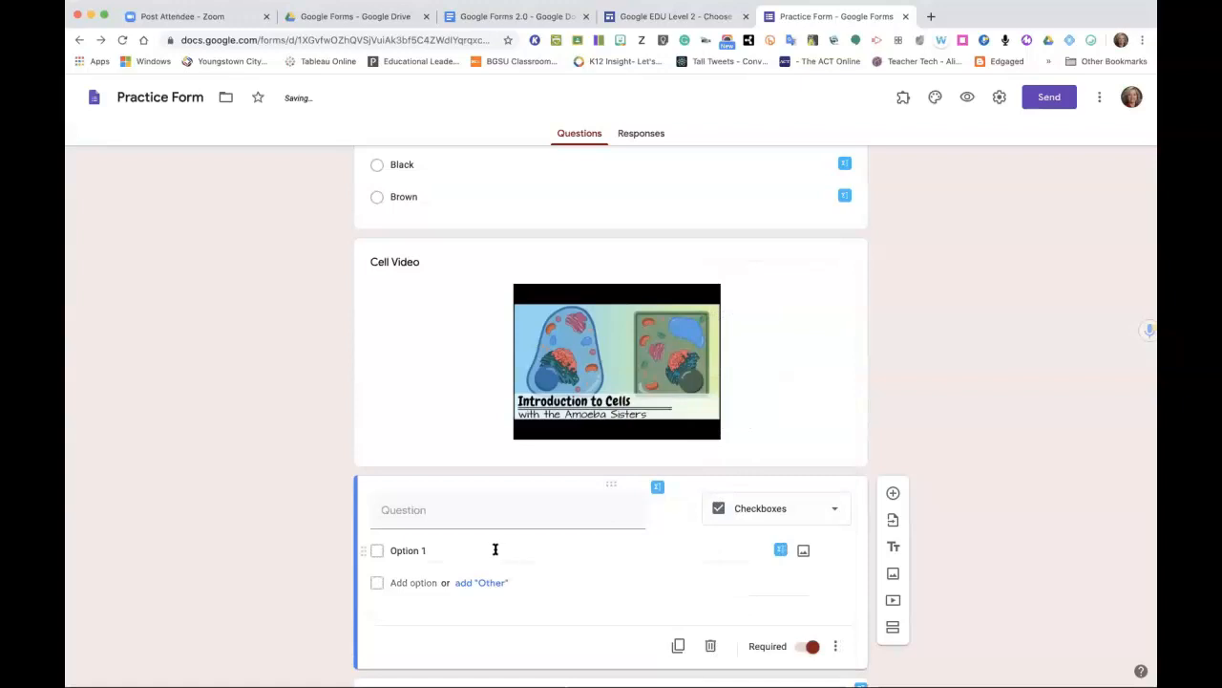
pyautogui.click(478, 513)
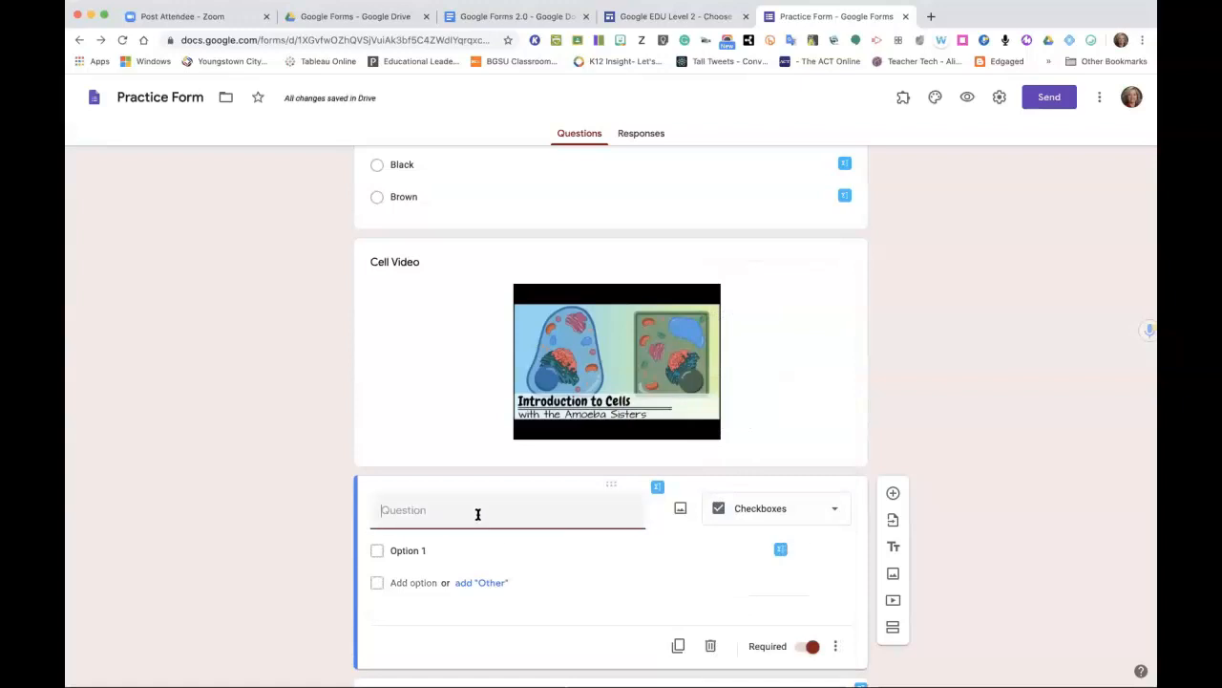
pyautogui.write('Cell Parts')
# Give the Cell Parts question the checkbox options Nucleus, Cell wall, cell Membrane and hair.
pyautogui.click(438, 551)
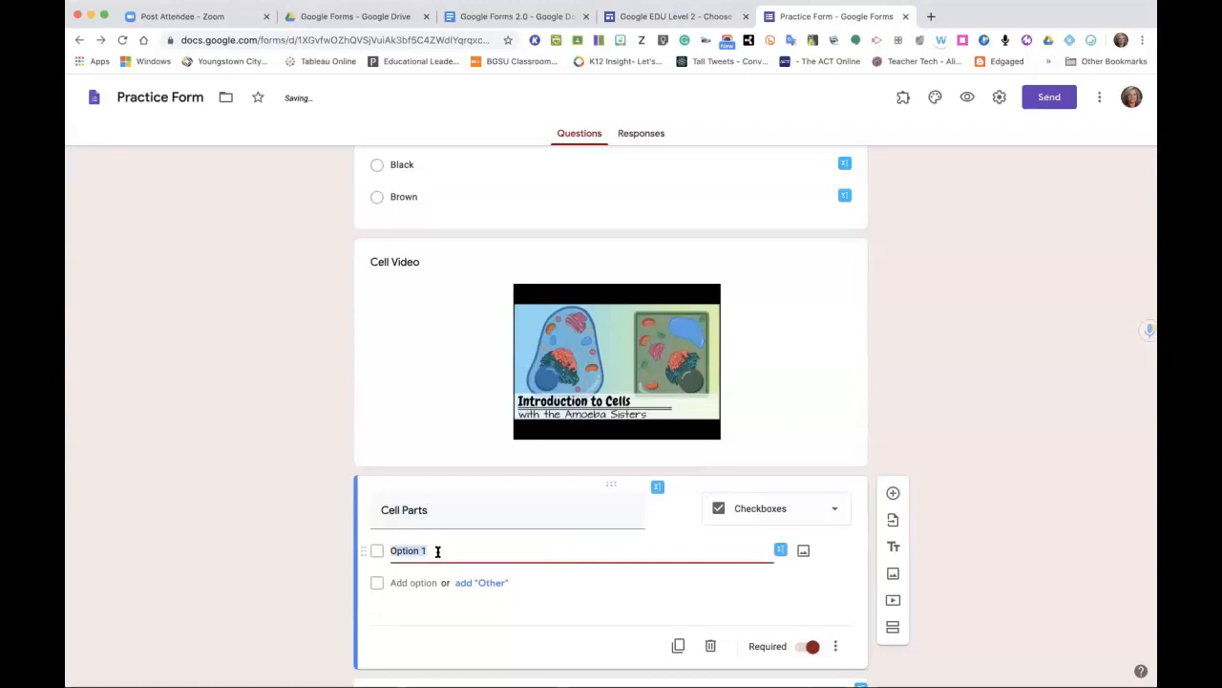
pyautogui.write('Nucleus')
pyautogui.press('Return')
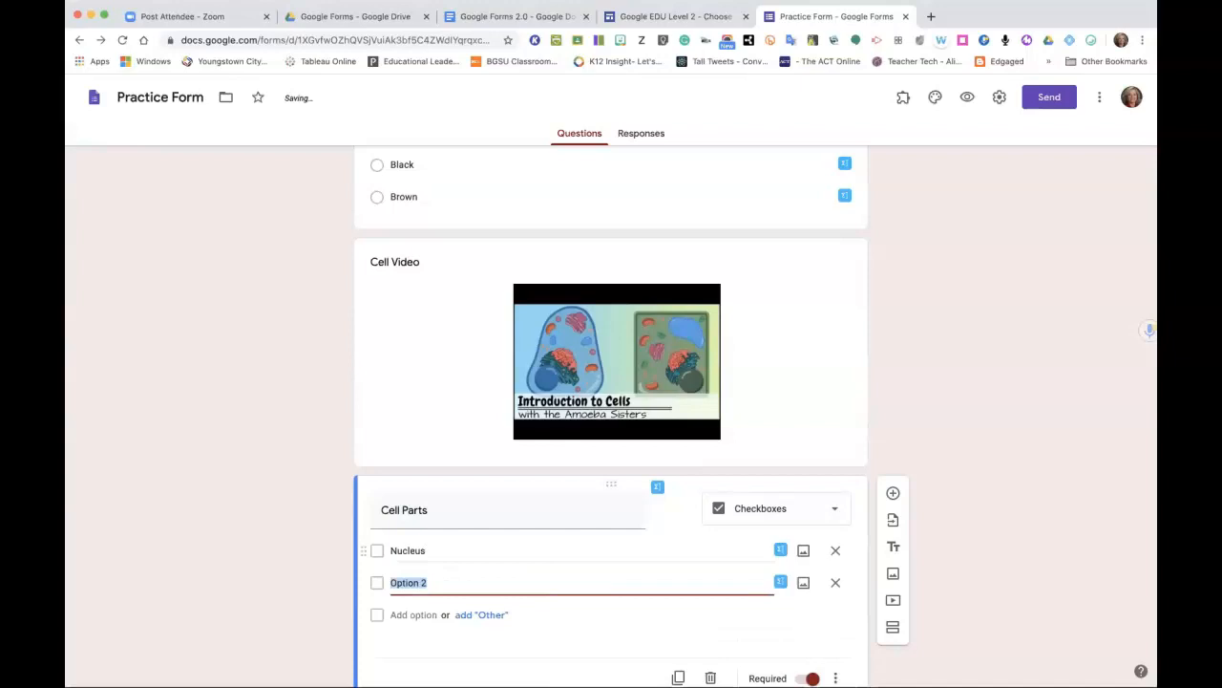
pyautogui.write('Cell wa')
pyautogui.press('Return')
pyautogui.write('cell Membrane')
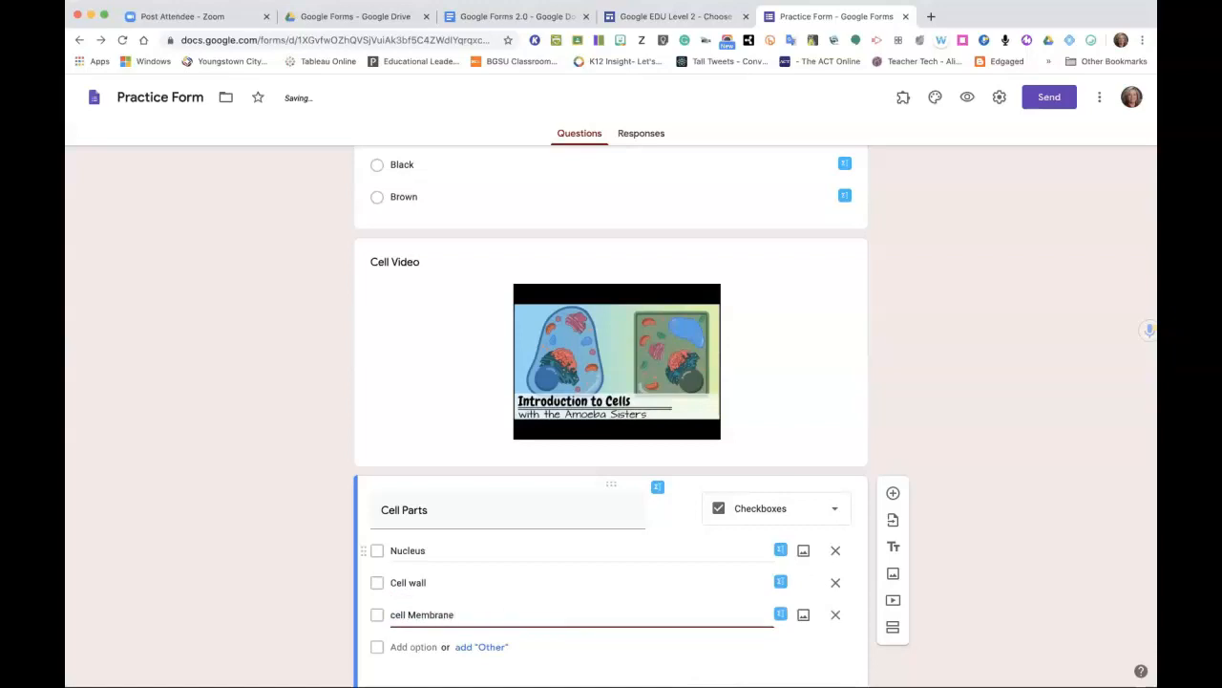
pyautogui.press('Return')
pyautogui.write('hair')
pyautogui.click(1001, 447)
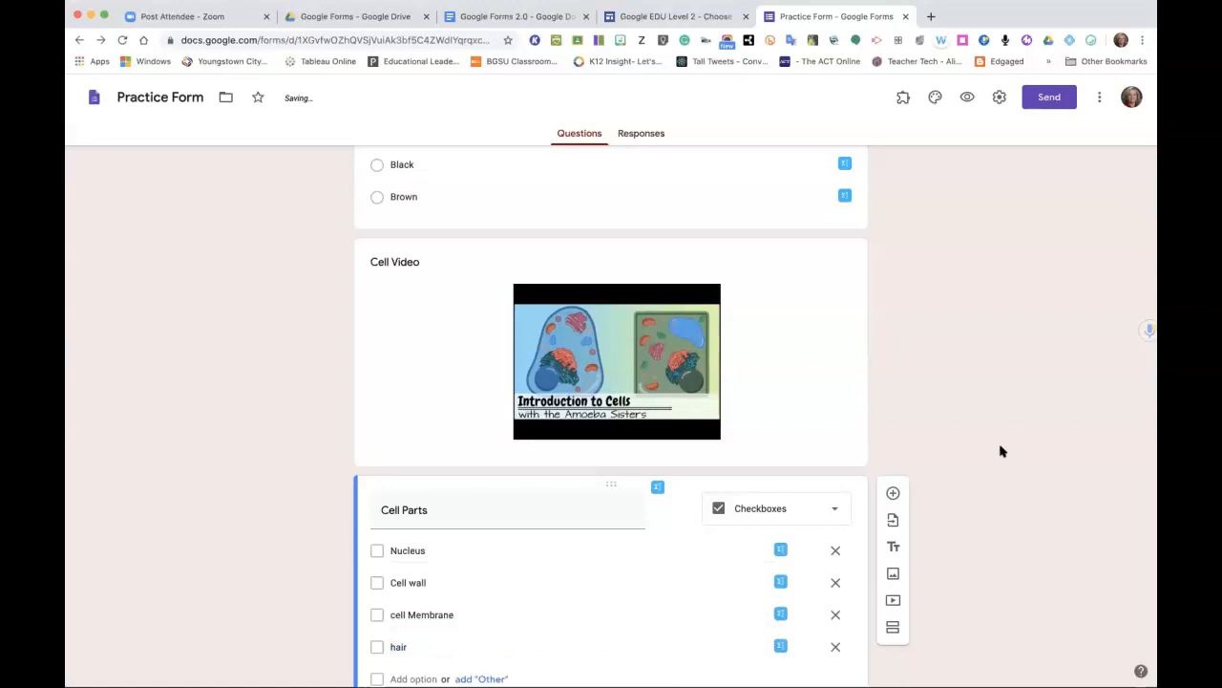
# Insert "Check the parts of a" in front of the Cell Parts question title.
pyautogui.click(384, 516)
pyautogui.click(380, 510)
pyautogui.write('Check the parts of a')
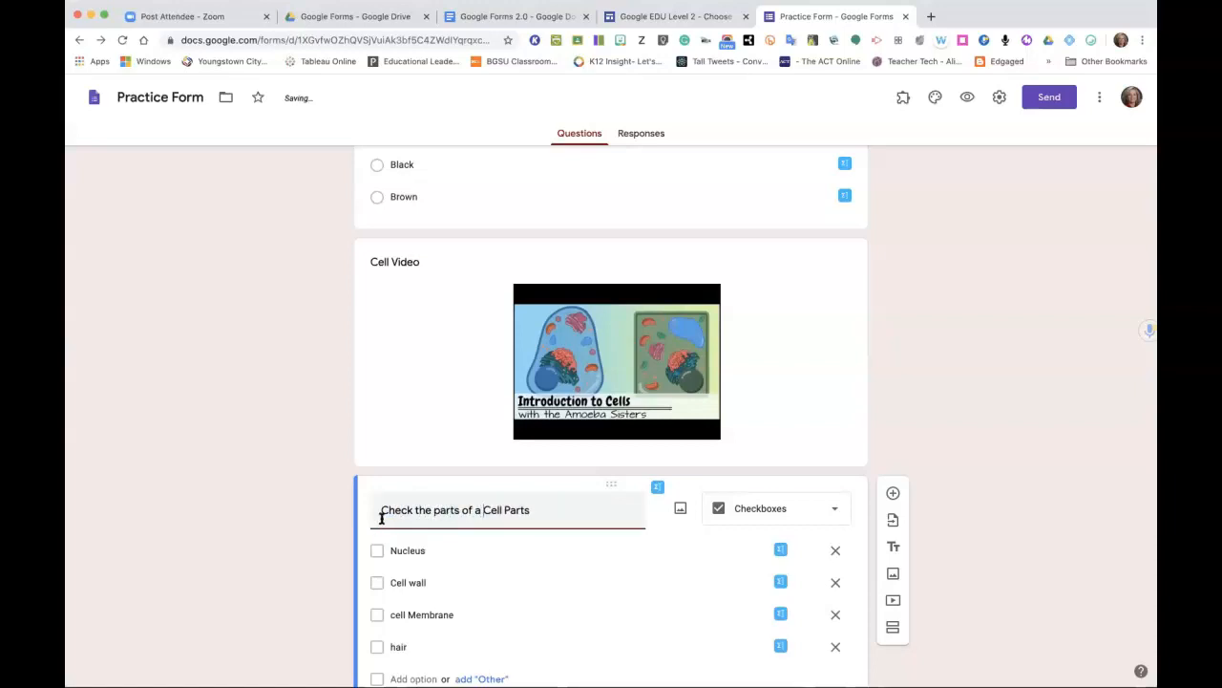
# Preview the form and answer the dog color question with White.
pyautogui.scroll(-2, 920, 412)
pyautogui.scroll(10, 920, 413)
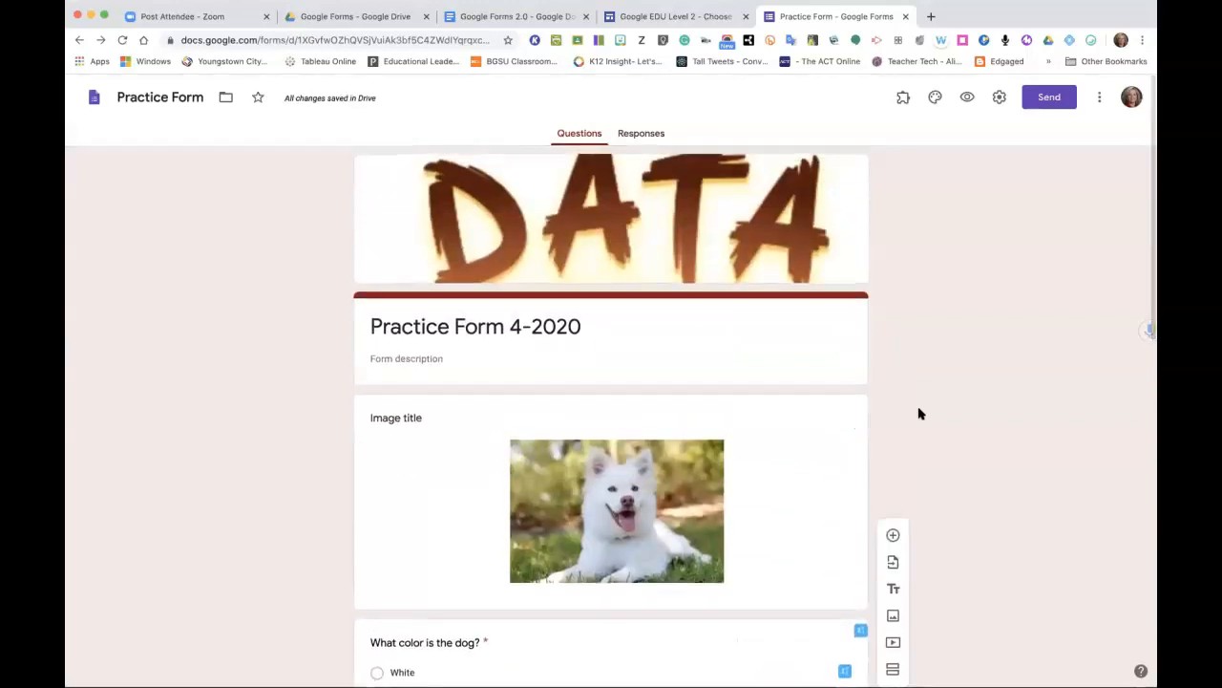
pyautogui.click(967, 98)
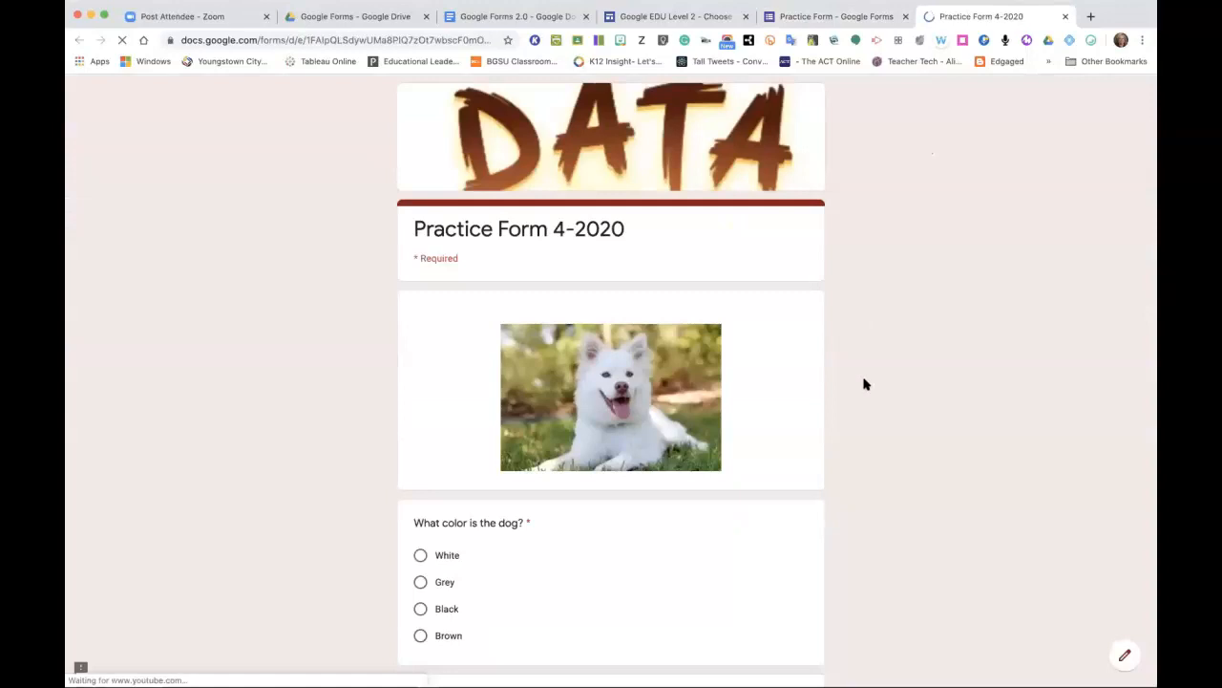
pyautogui.scroll(-4, 864, 384)
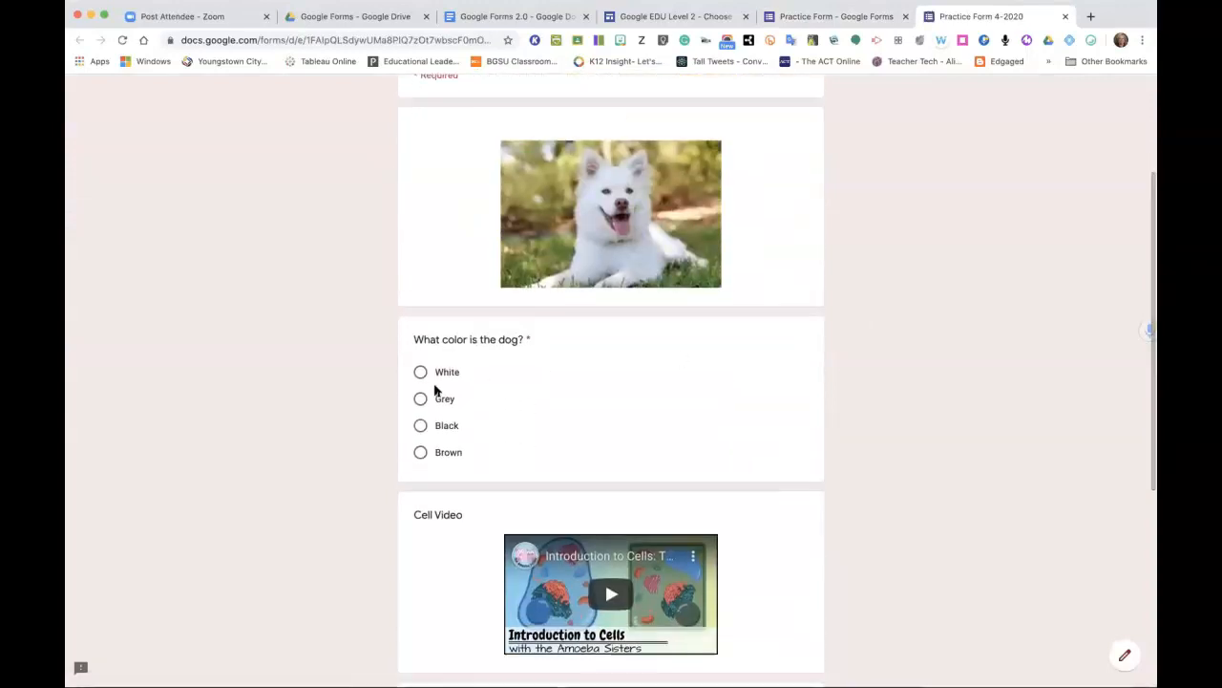
pyautogui.click(421, 372)
pyautogui.scroll(-2, 547, 430)
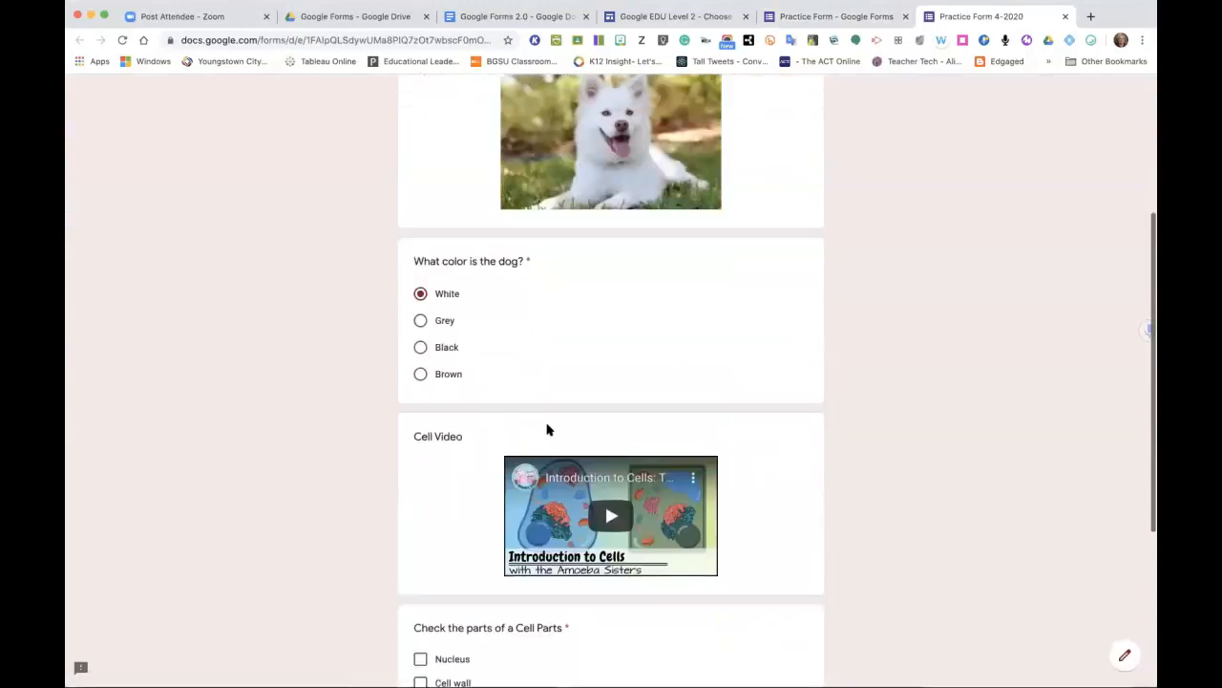
# Test the cell parts question in the preview with Nucleus, Cell wall and cell Membrane checked, and close the preview without submitting.
pyautogui.scroll(-6, 547, 430)
pyautogui.click(420, 368)
pyautogui.click(422, 392)
pyautogui.click(420, 413)
pyautogui.click(445, 540)
pyautogui.scroll(1, 756, 420)
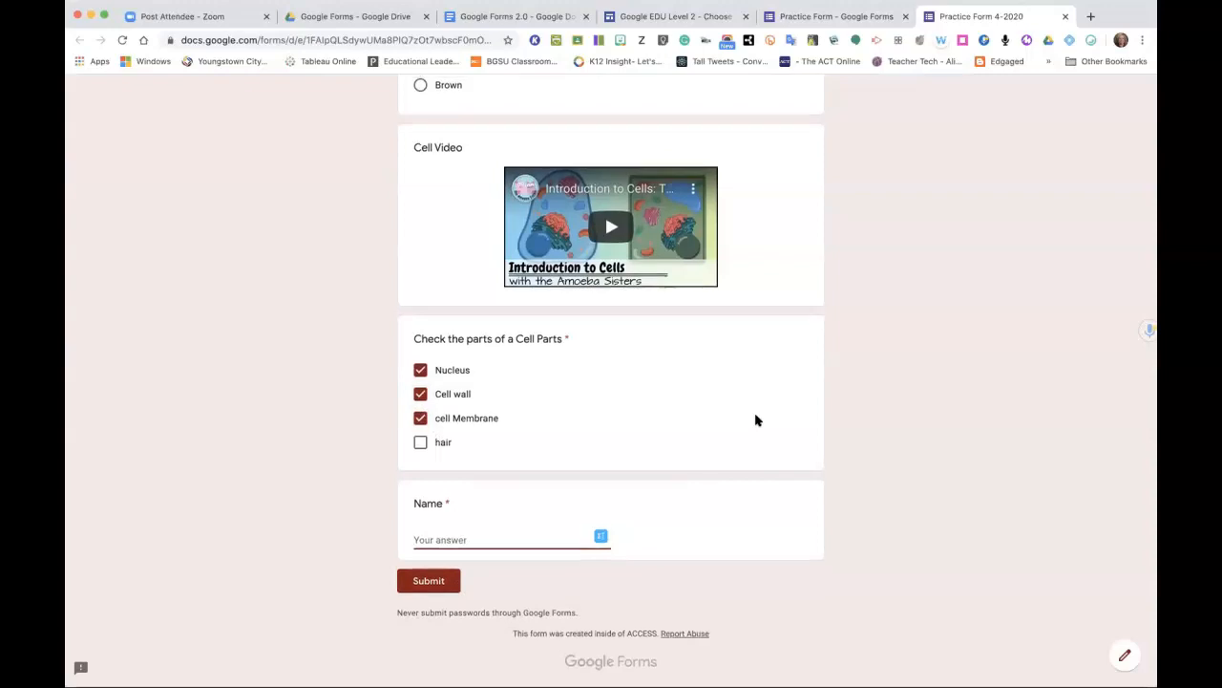
pyautogui.scroll(10, 755, 421)
pyautogui.click(1066, 17)
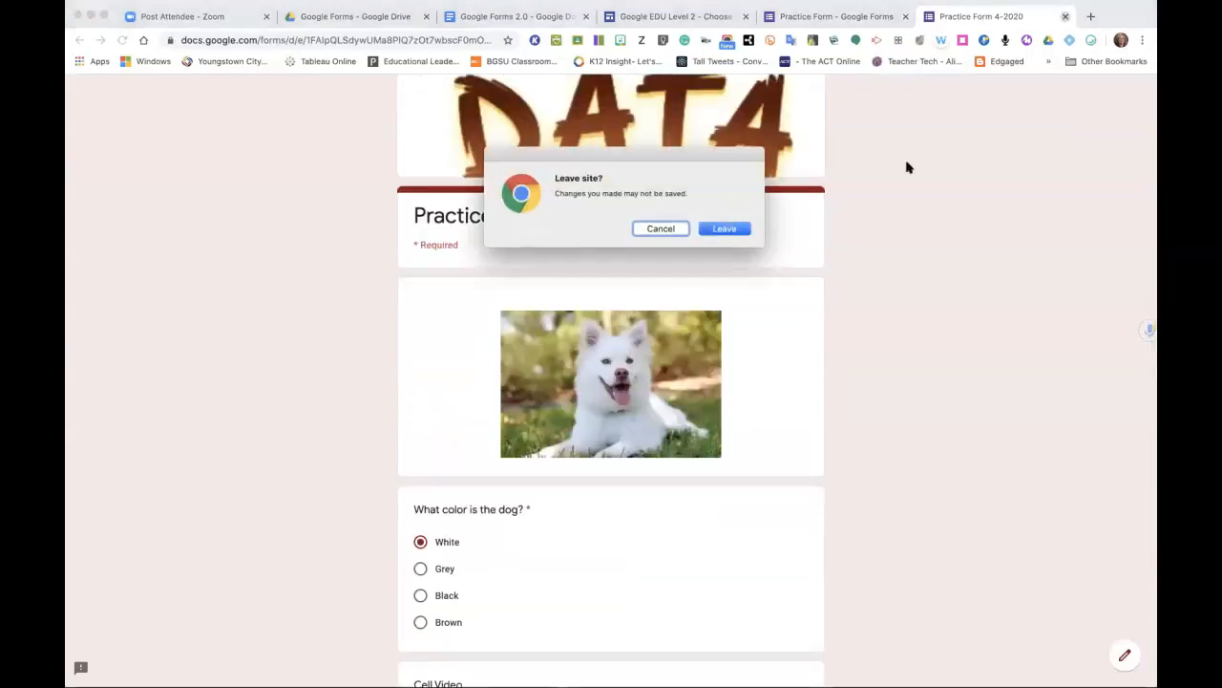
pyautogui.click(726, 227)
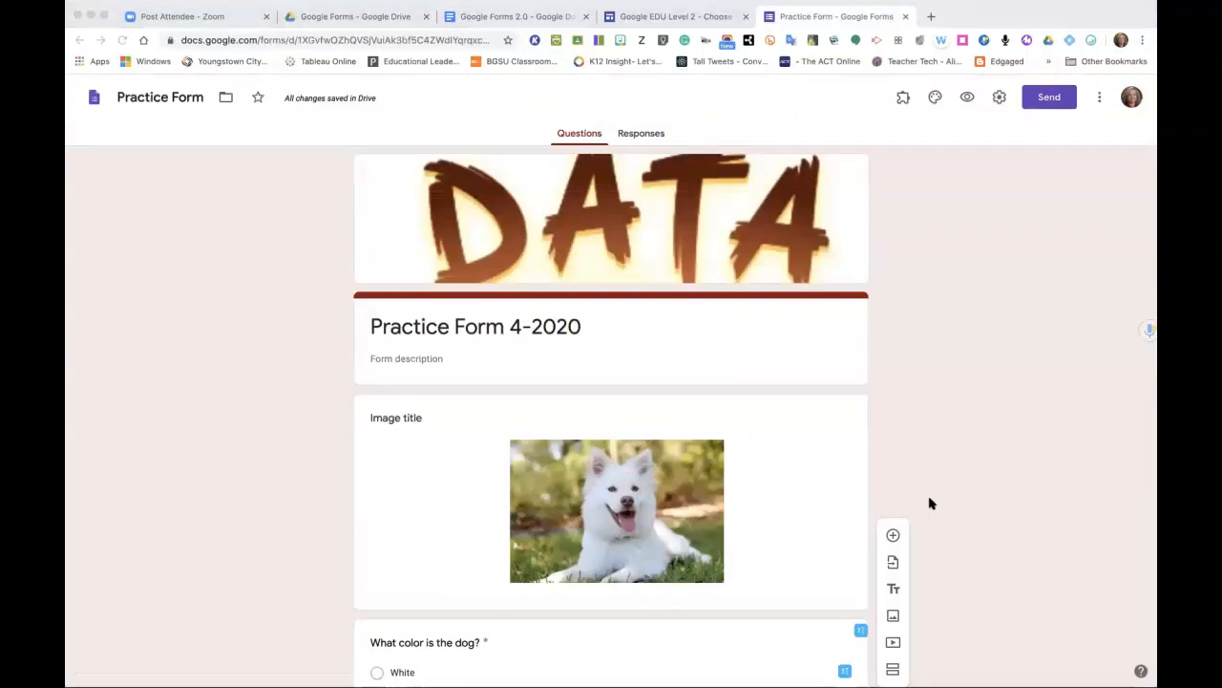
# Change the cell parts question's type to Multiple choice grid.
pyautogui.scroll(-10, 876, 460)
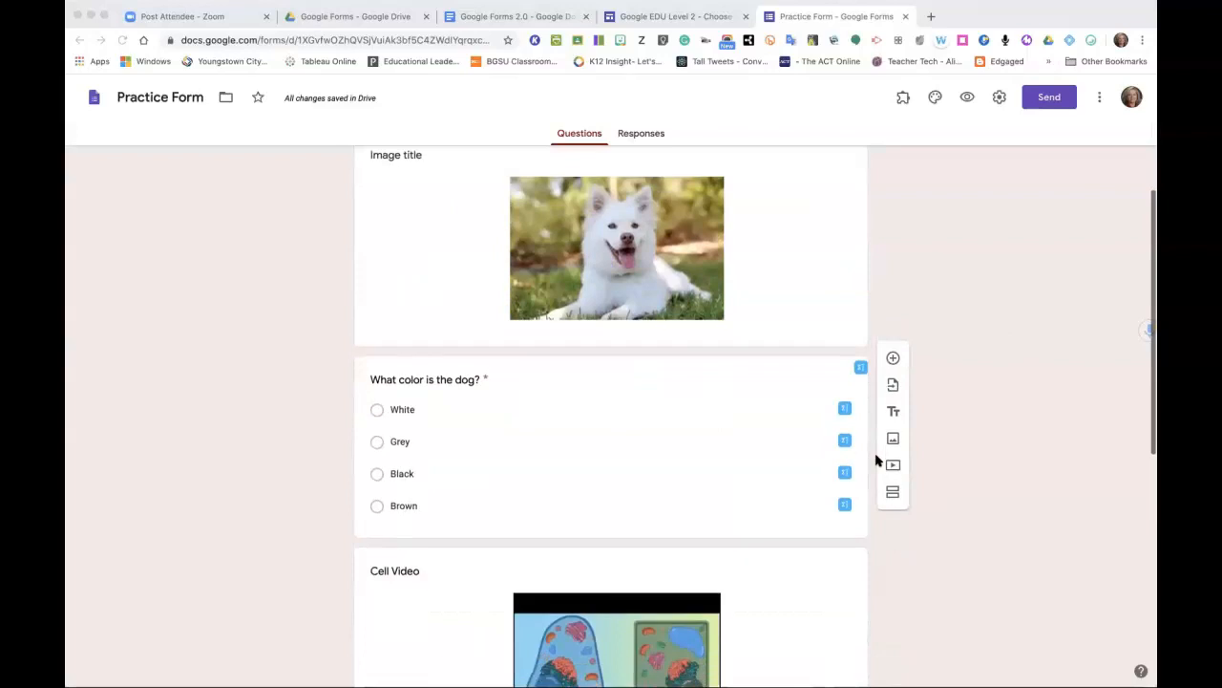
pyautogui.scroll(-3, 876, 460)
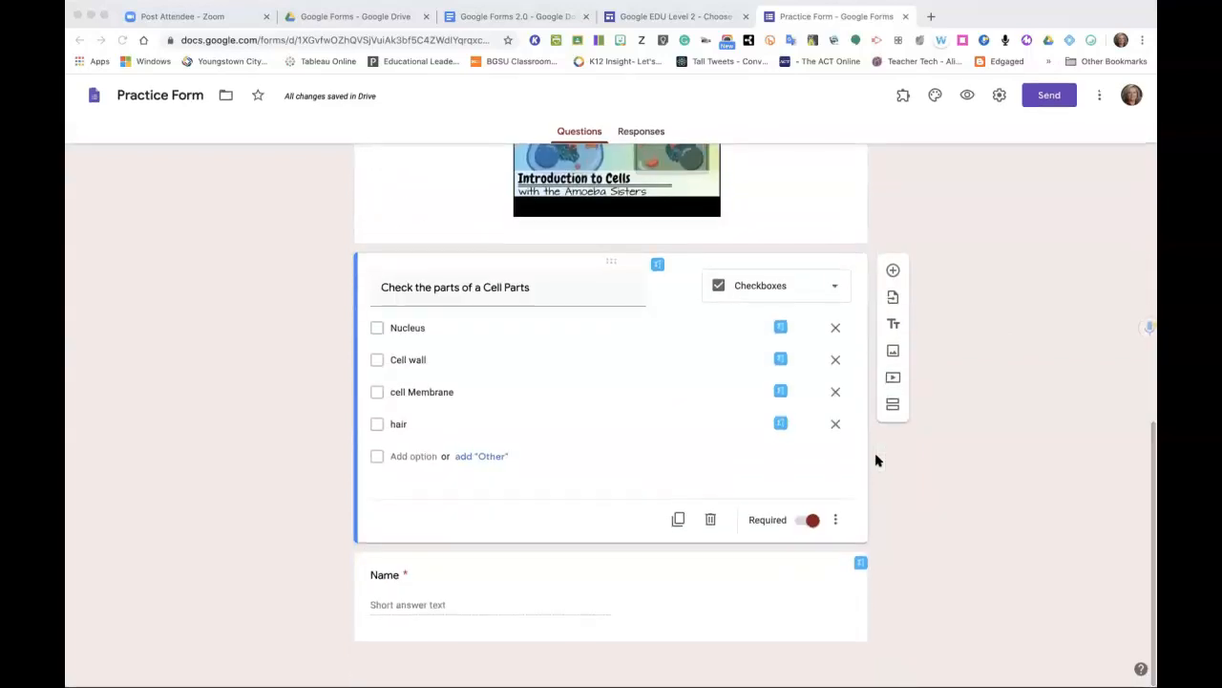
pyautogui.click(835, 288)
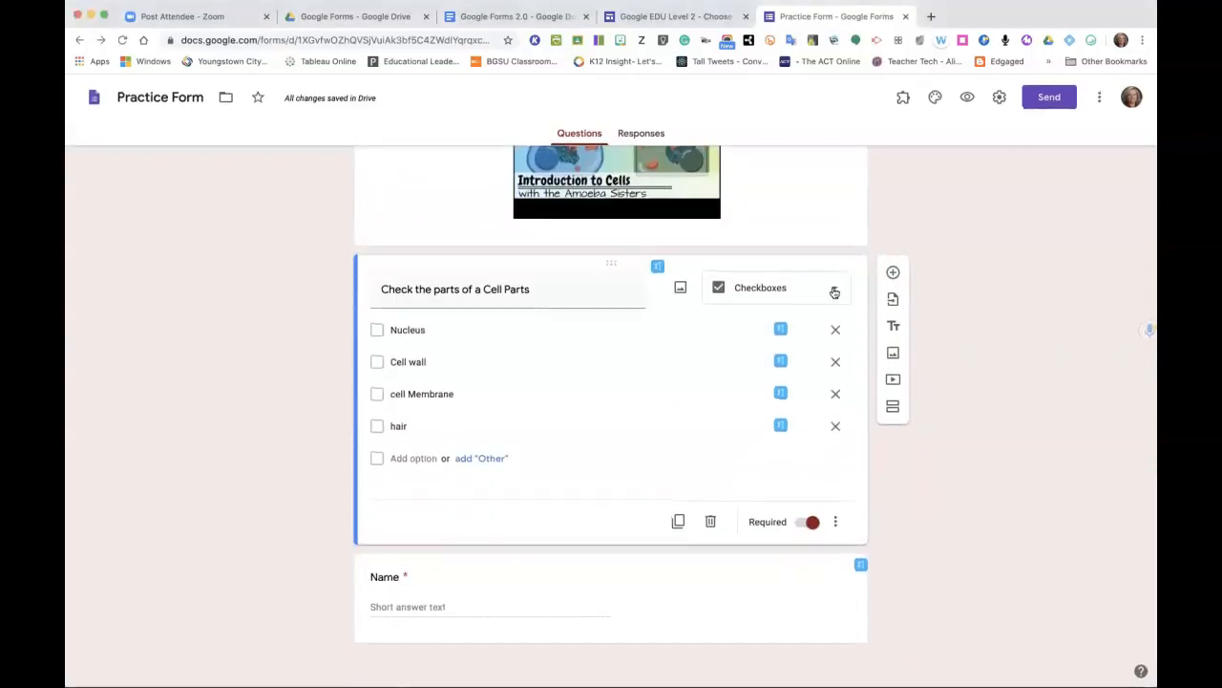
pyautogui.click(834, 291)
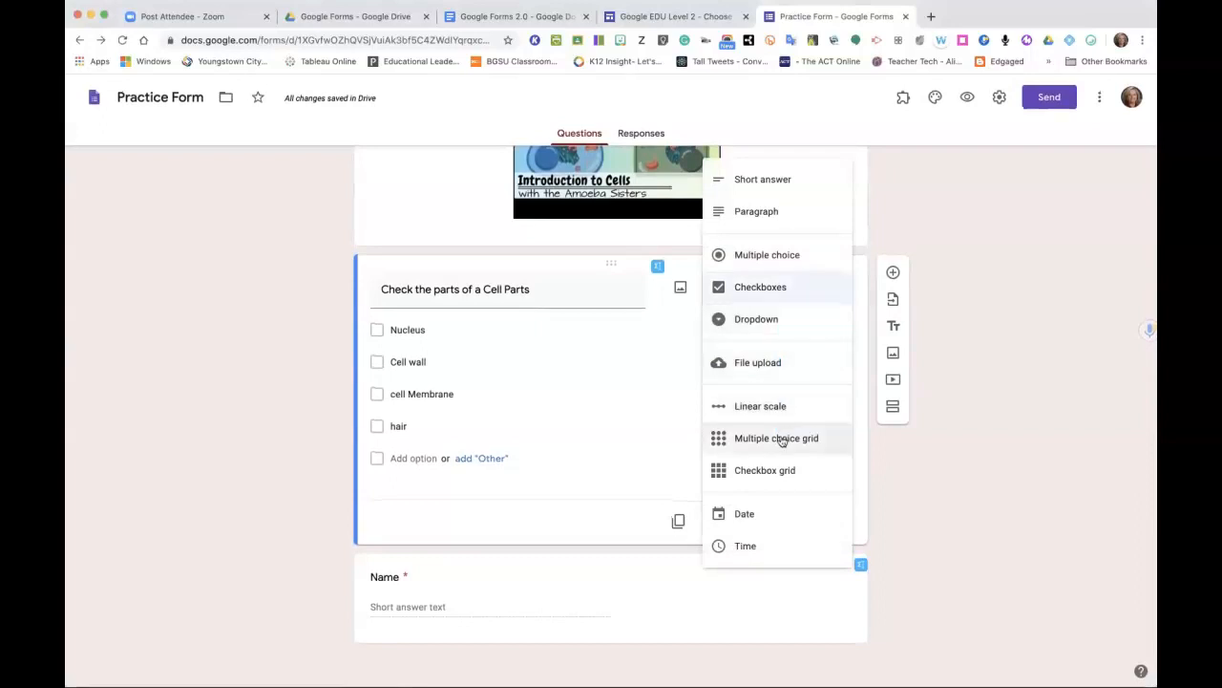
pyautogui.click(749, 441)
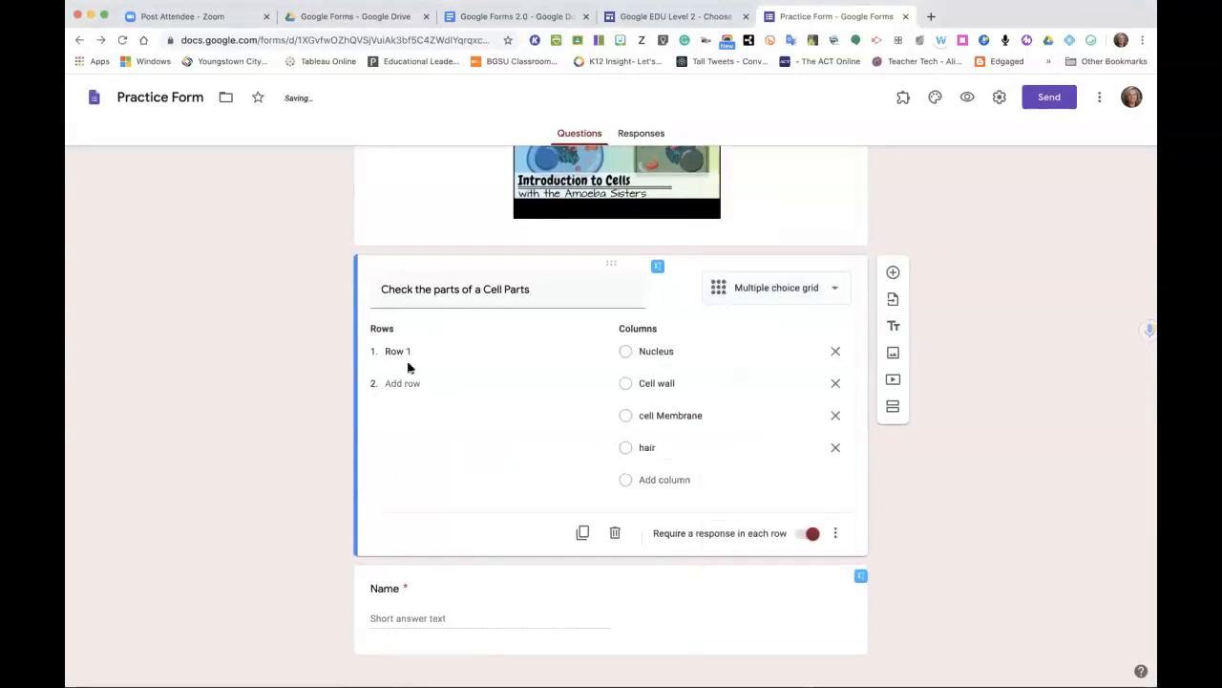
# Name the grid rows of the cell parts question Plant and Animal.
pyautogui.click(442, 350)
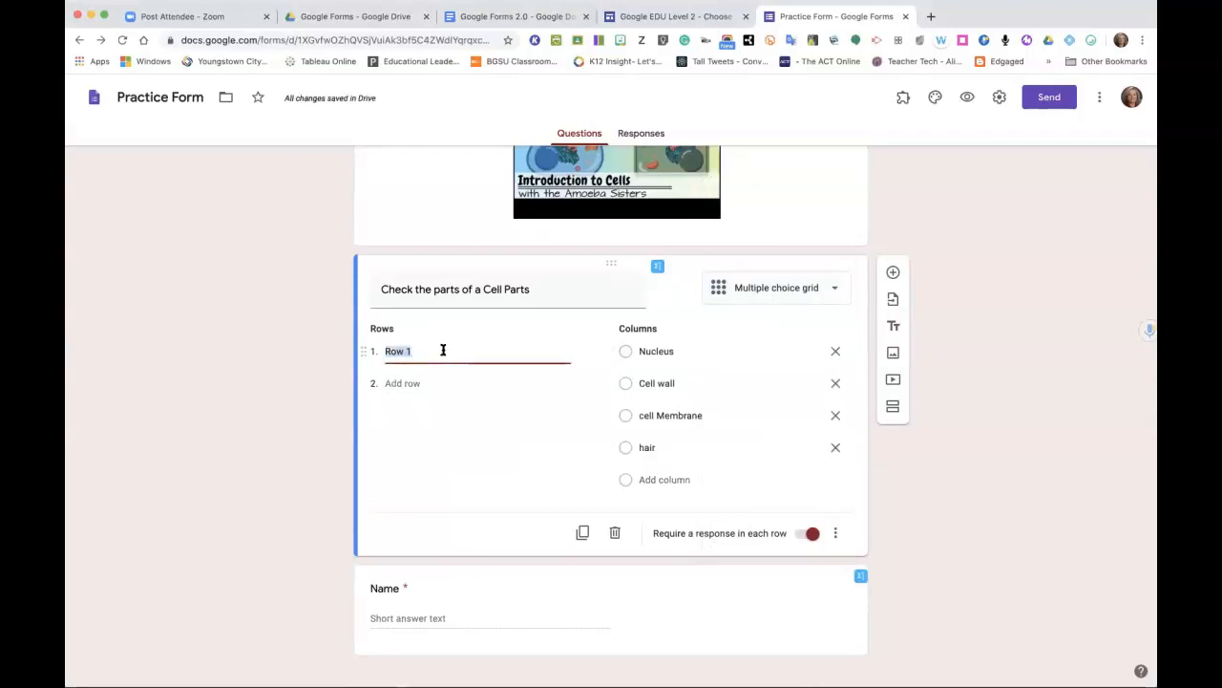
pyautogui.write('Plant')
pyautogui.click(406, 383)
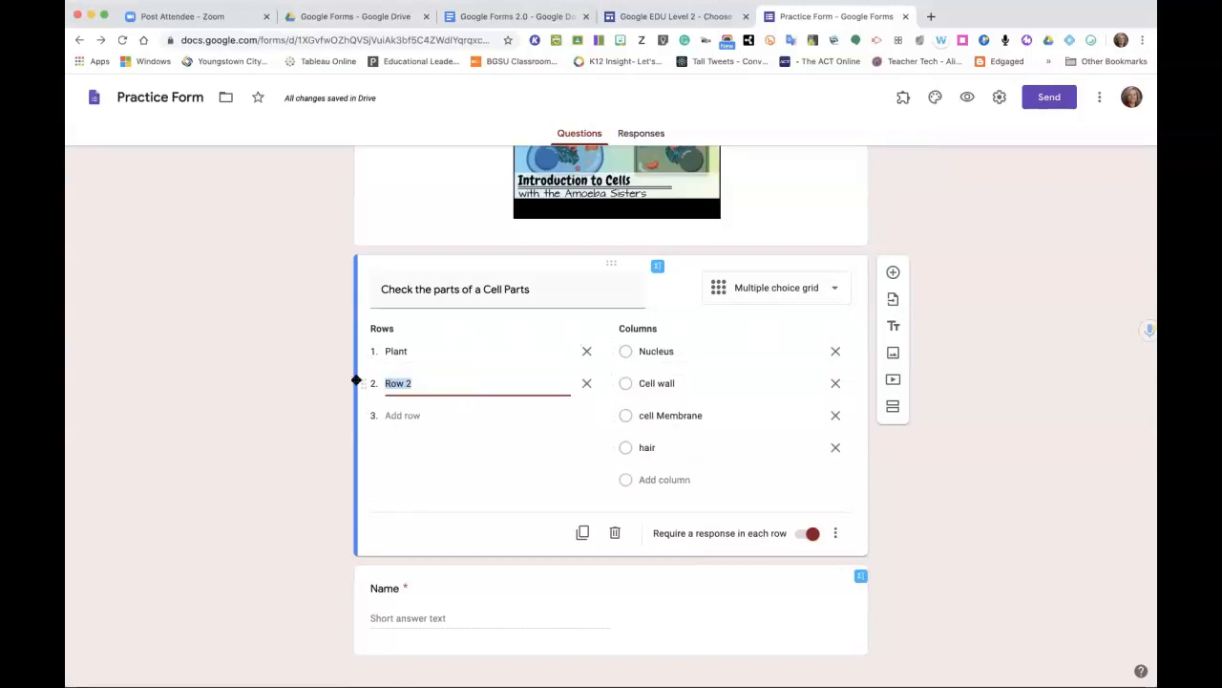
pyautogui.write('Anu')
pyautogui.write('imal')
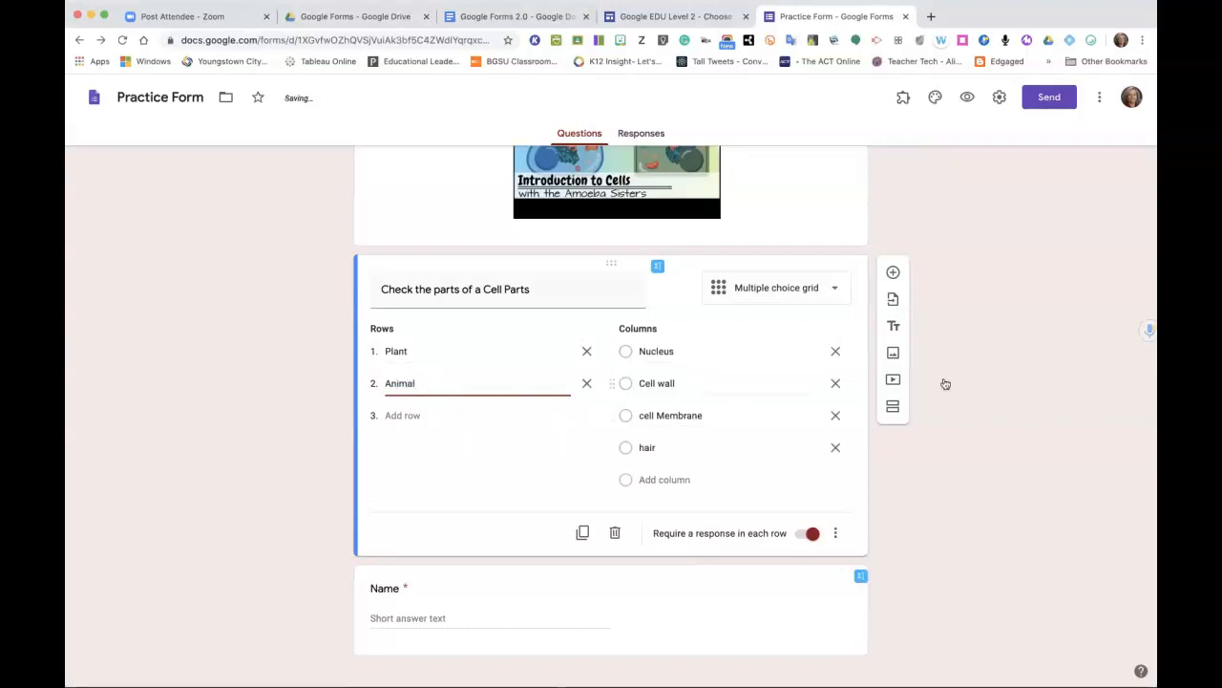
pyautogui.click(1041, 443)
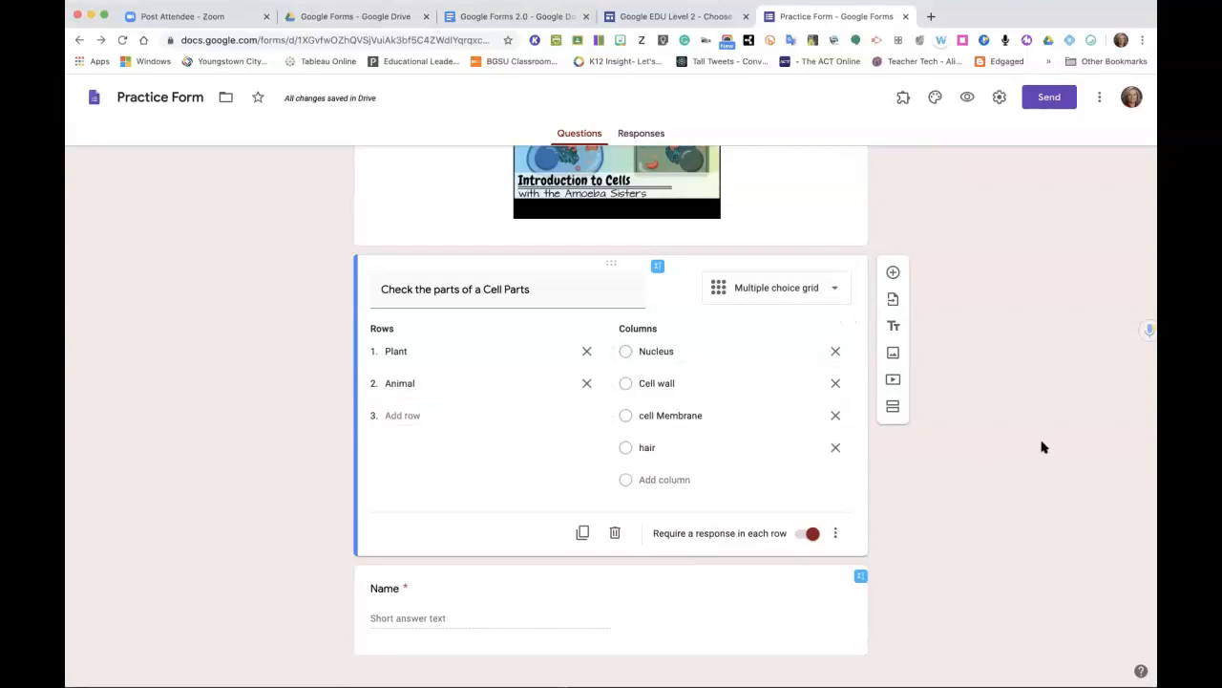
# Preview the form, test the grid with Nucleus for Plant and cell Membrane for Animal, and close the preview without submitting.
pyautogui.click(967, 99)
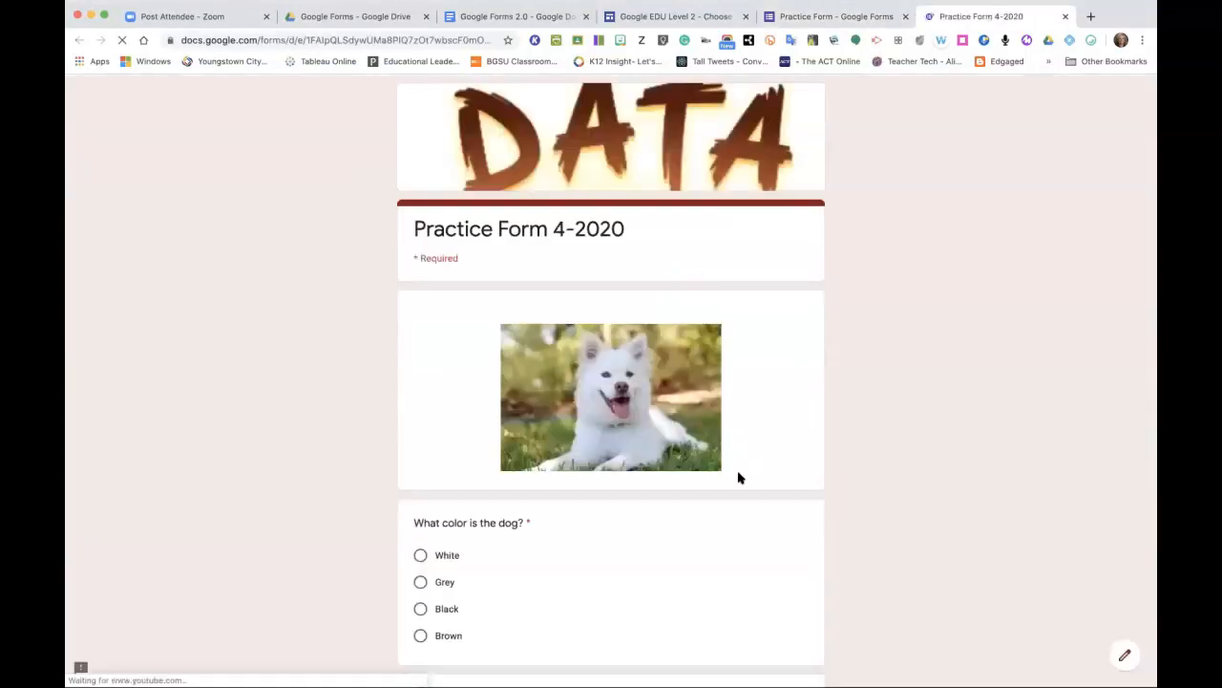
pyautogui.scroll(-5, 737, 478)
pyautogui.scroll(-3, 738, 477)
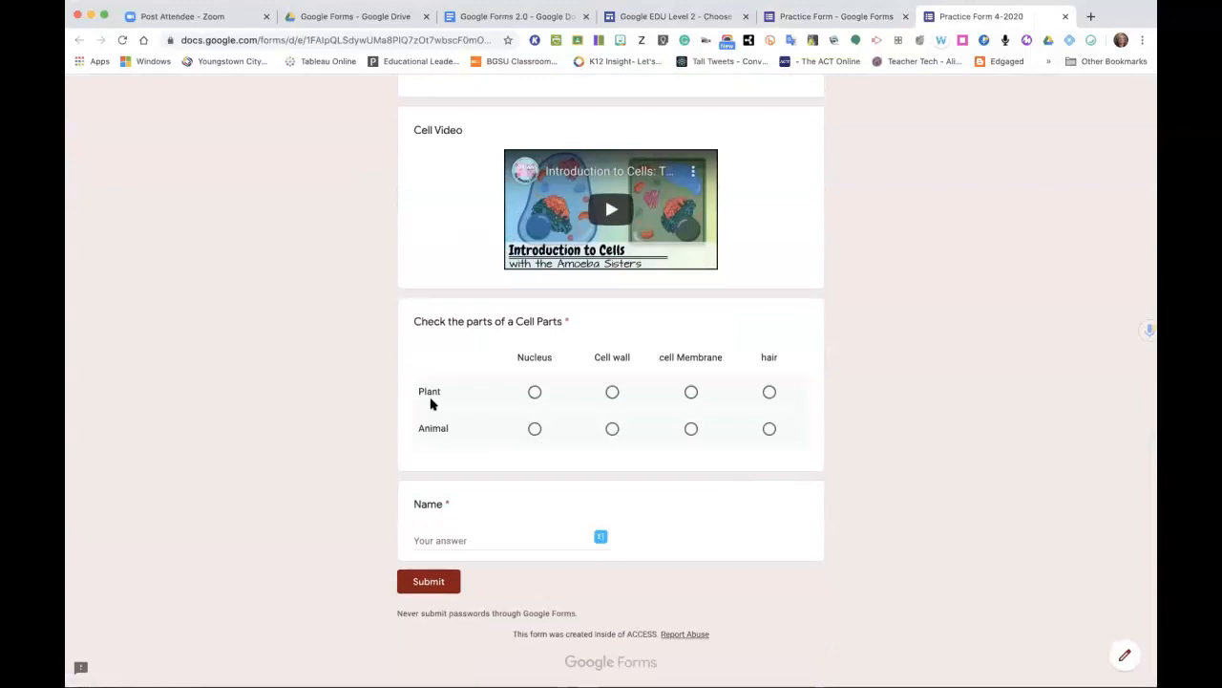
pyautogui.click(535, 392)
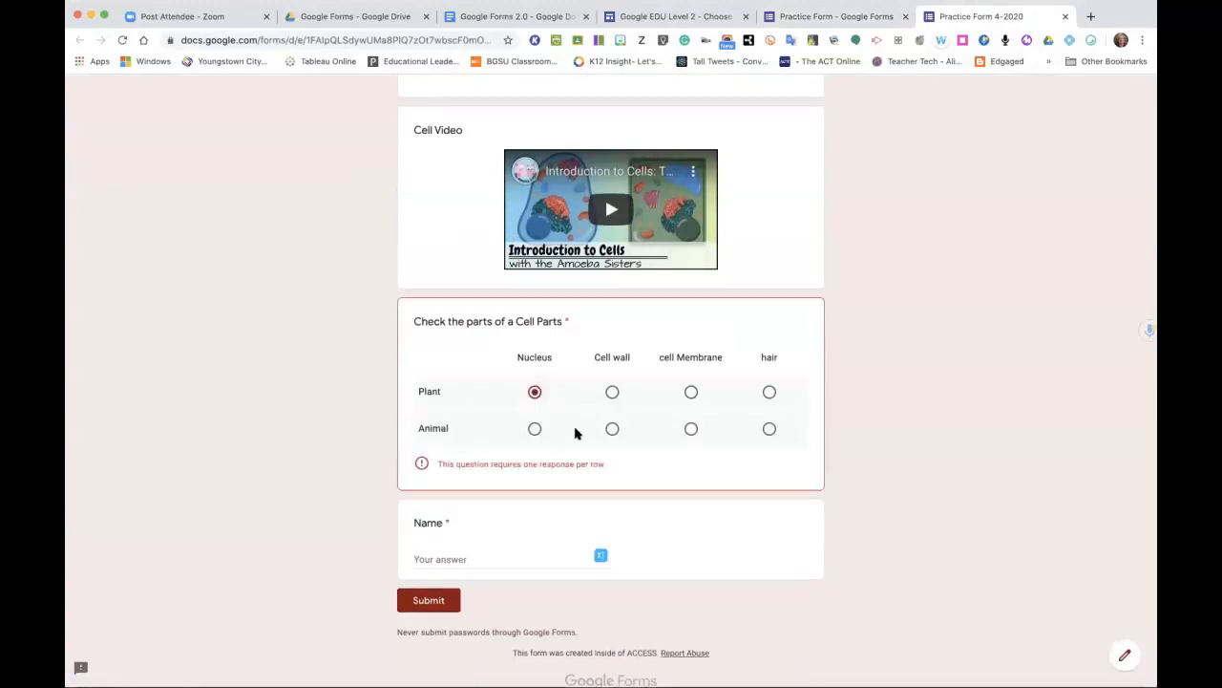
pyautogui.click(691, 428)
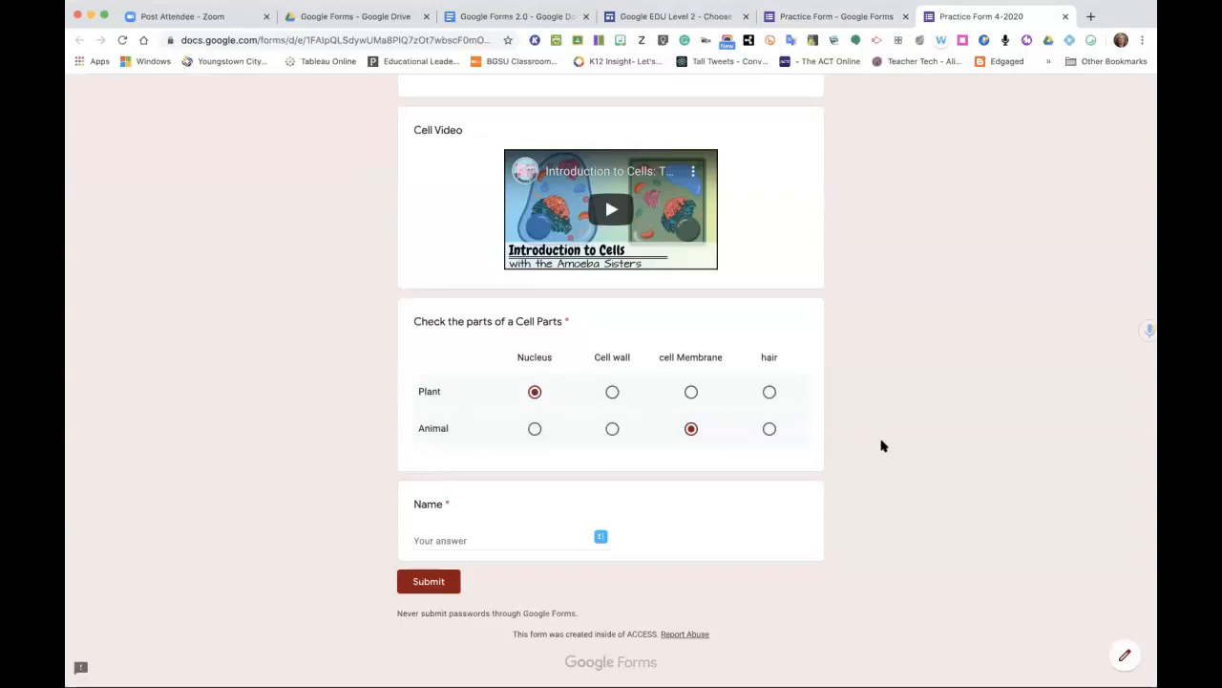
pyautogui.click(1065, 16)
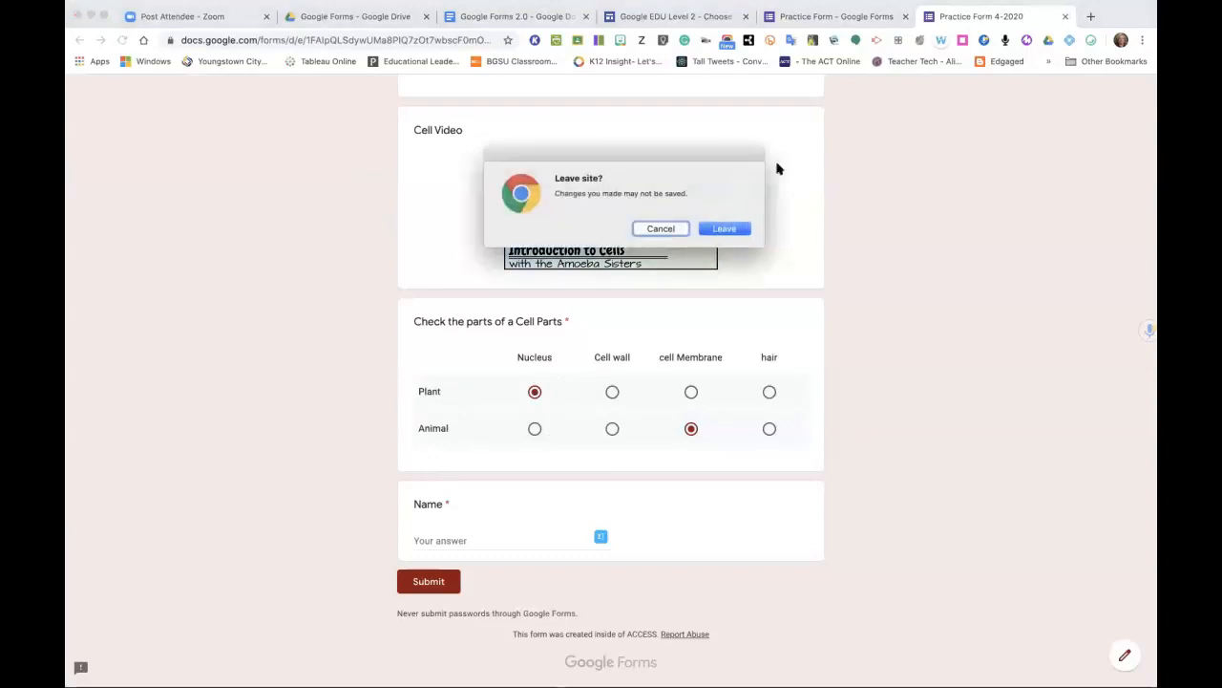
pyautogui.click(732, 233)
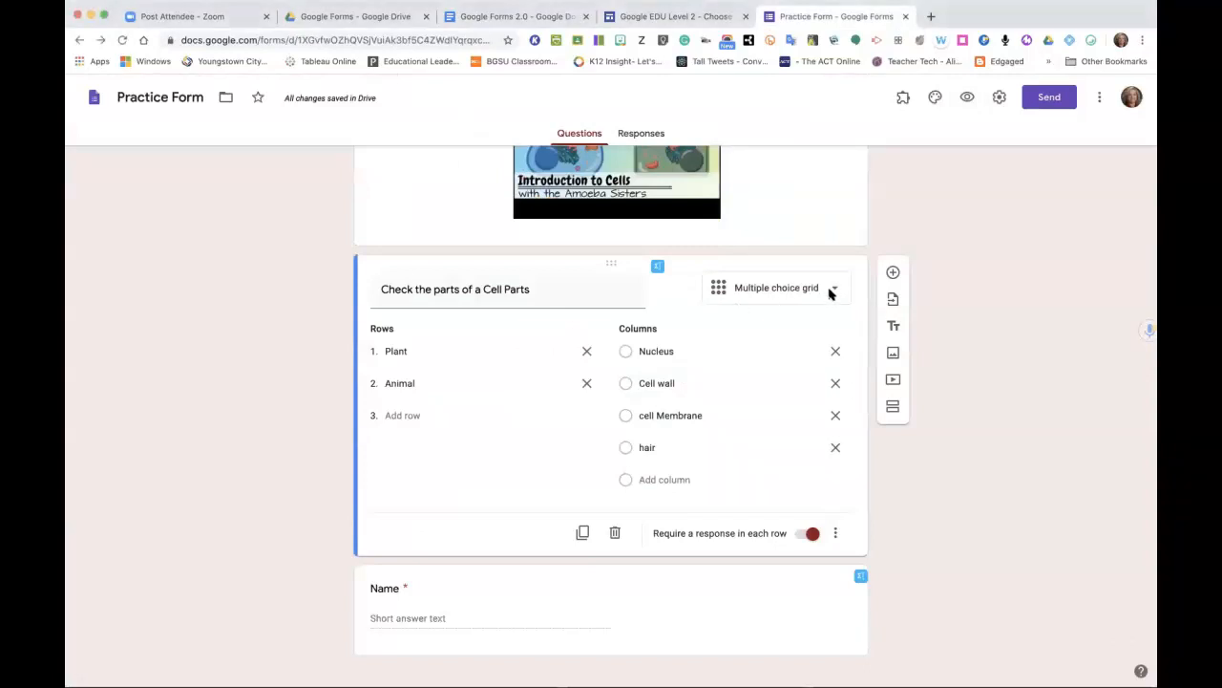
# Change the cell parts question's type to Checkbox grid.
pyautogui.click(831, 295)
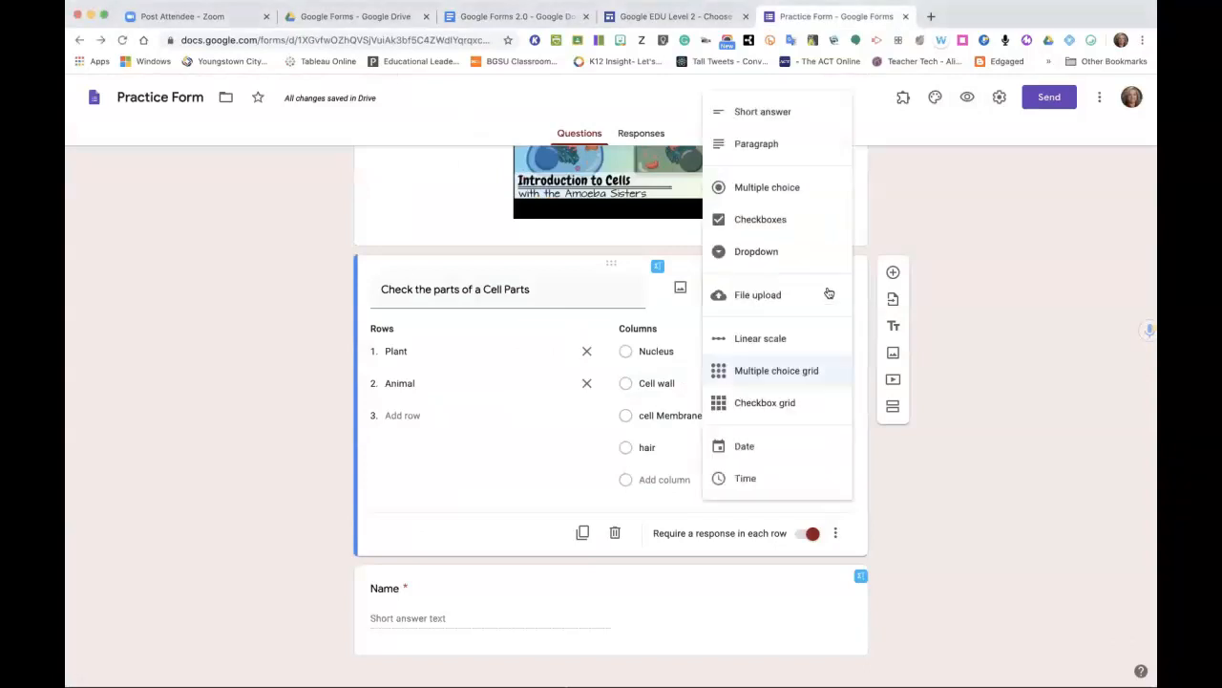
pyautogui.click(770, 402)
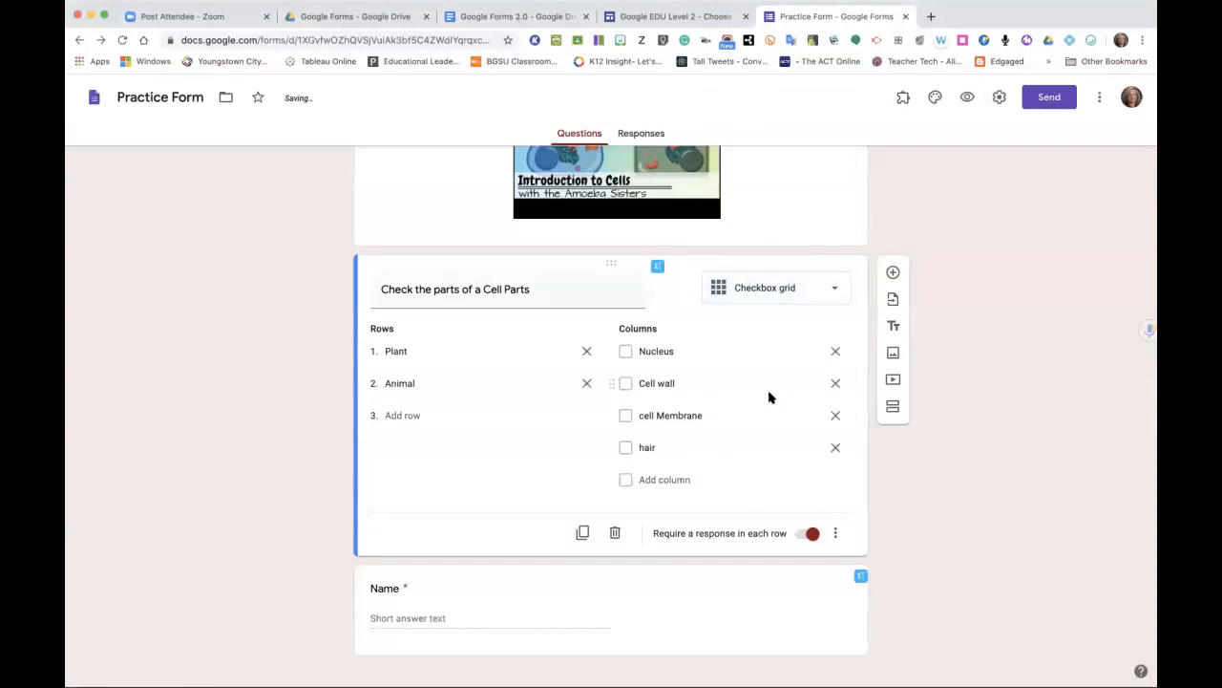
# Preview the form, check Nucleus, Cell wall and cell Membrane for Plant and Nucleus and cell Membrane for Animal, and close the preview without submitting.
pyautogui.click(966, 96)
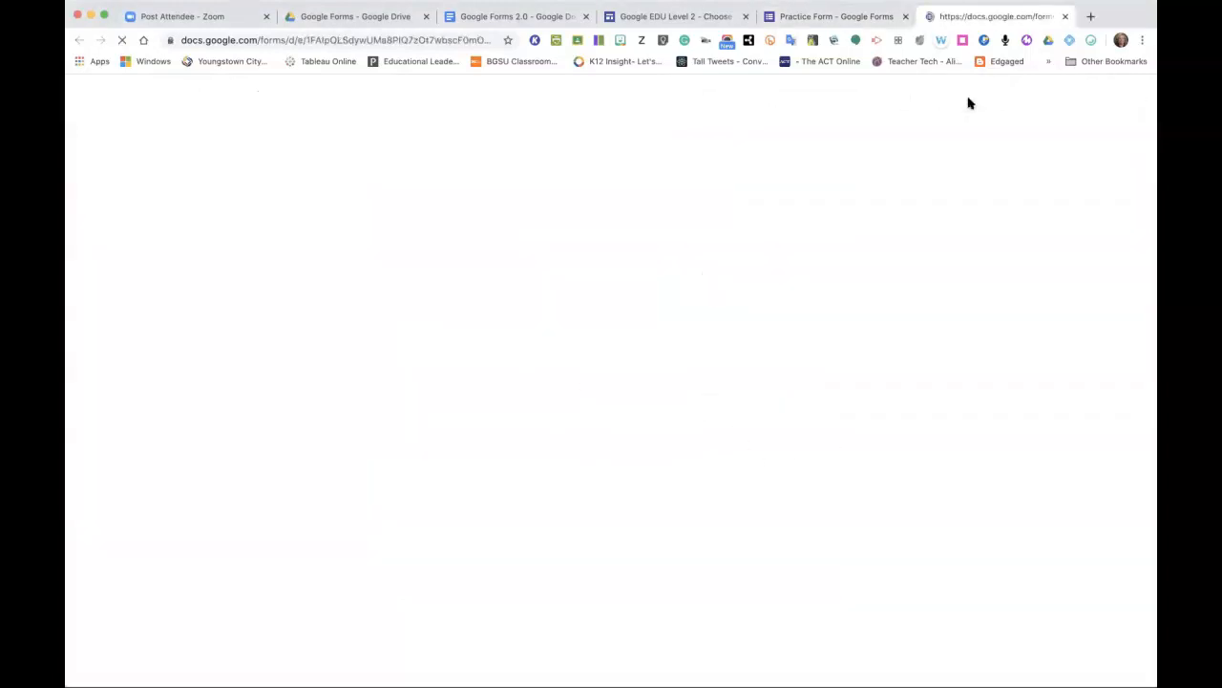
pyautogui.scroll(-5, 622, 534)
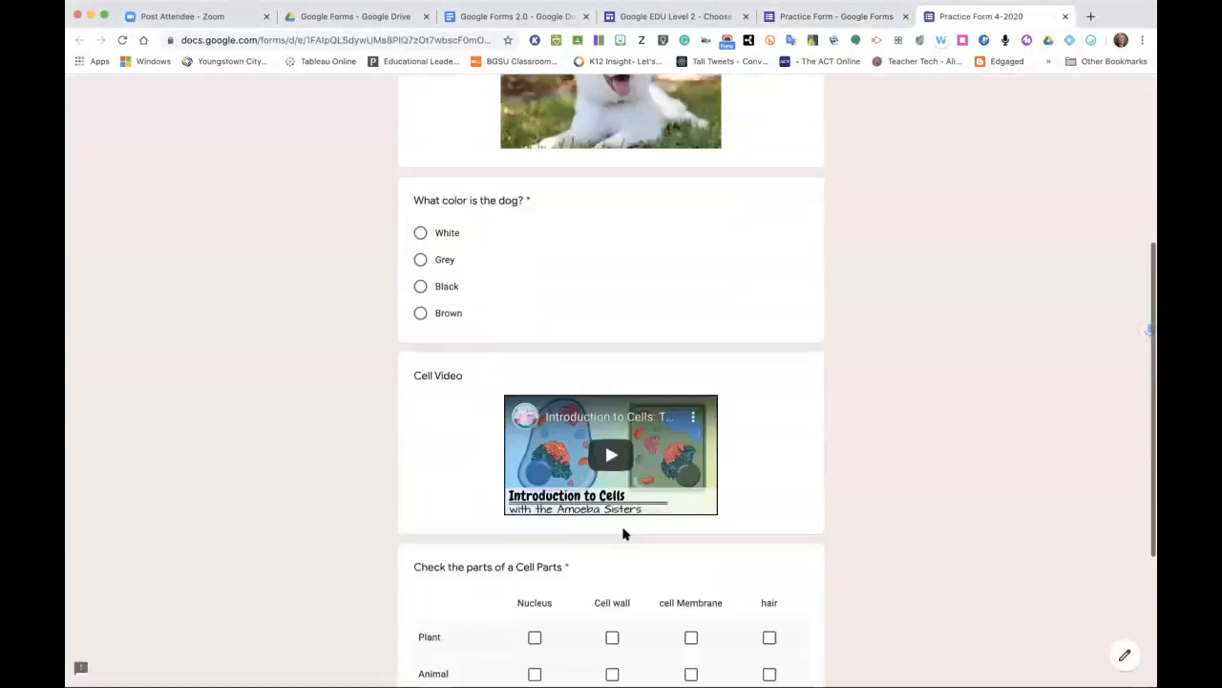
pyautogui.click(536, 513)
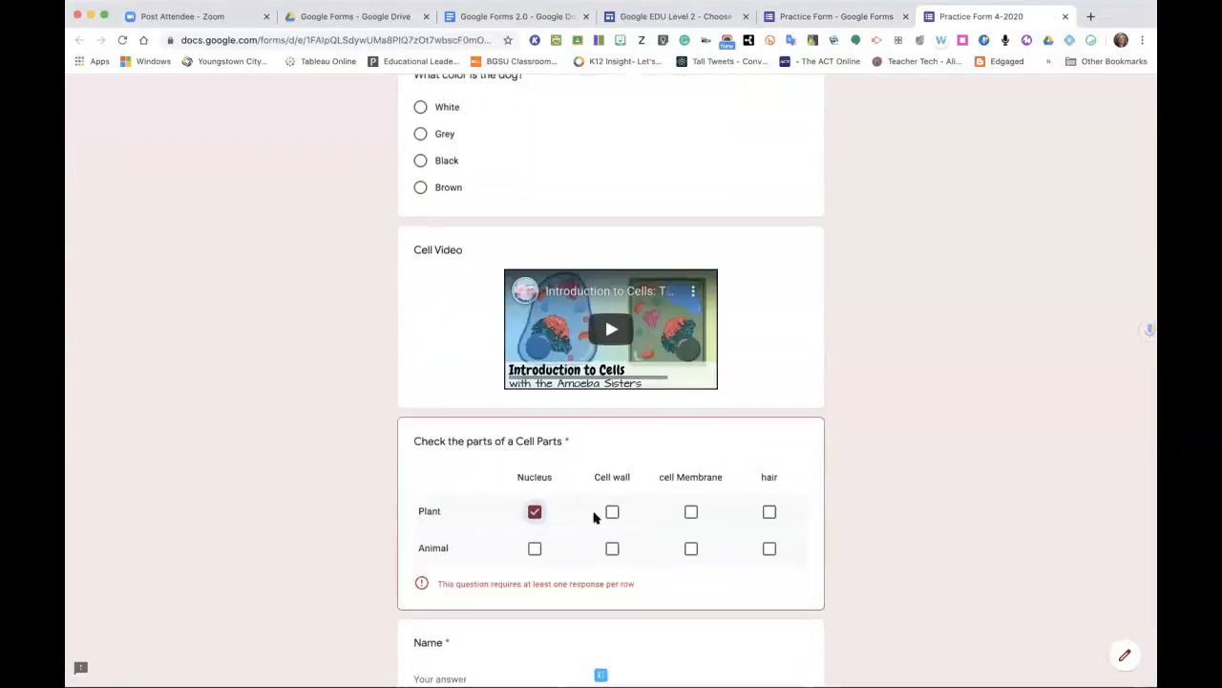
pyautogui.click(609, 513)
pyautogui.click(691, 512)
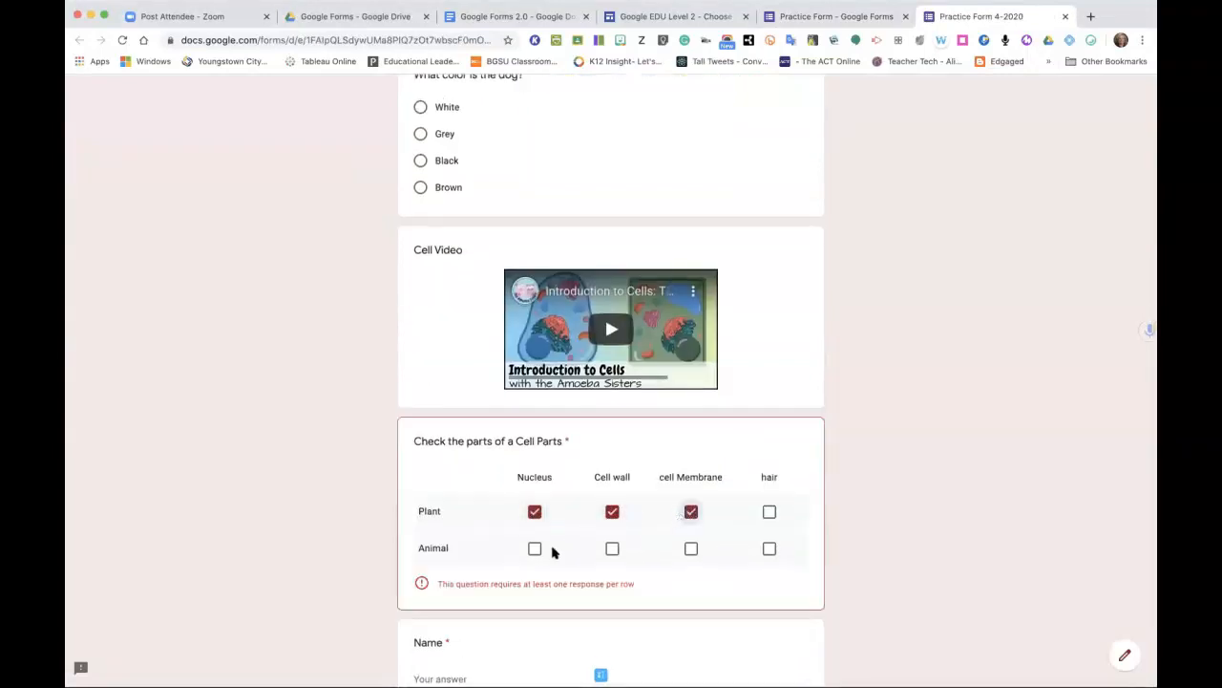
pyautogui.click(535, 548)
pyautogui.click(691, 549)
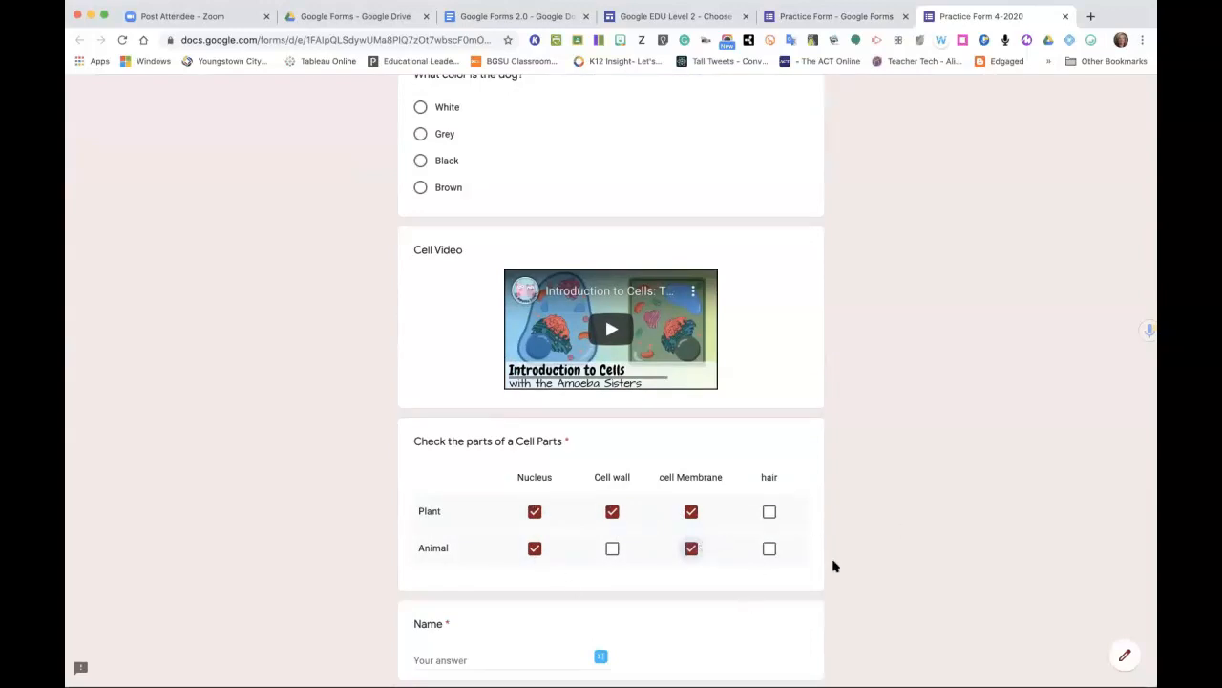
pyautogui.scroll(-3, 832, 566)
pyautogui.scroll(10, 832, 564)
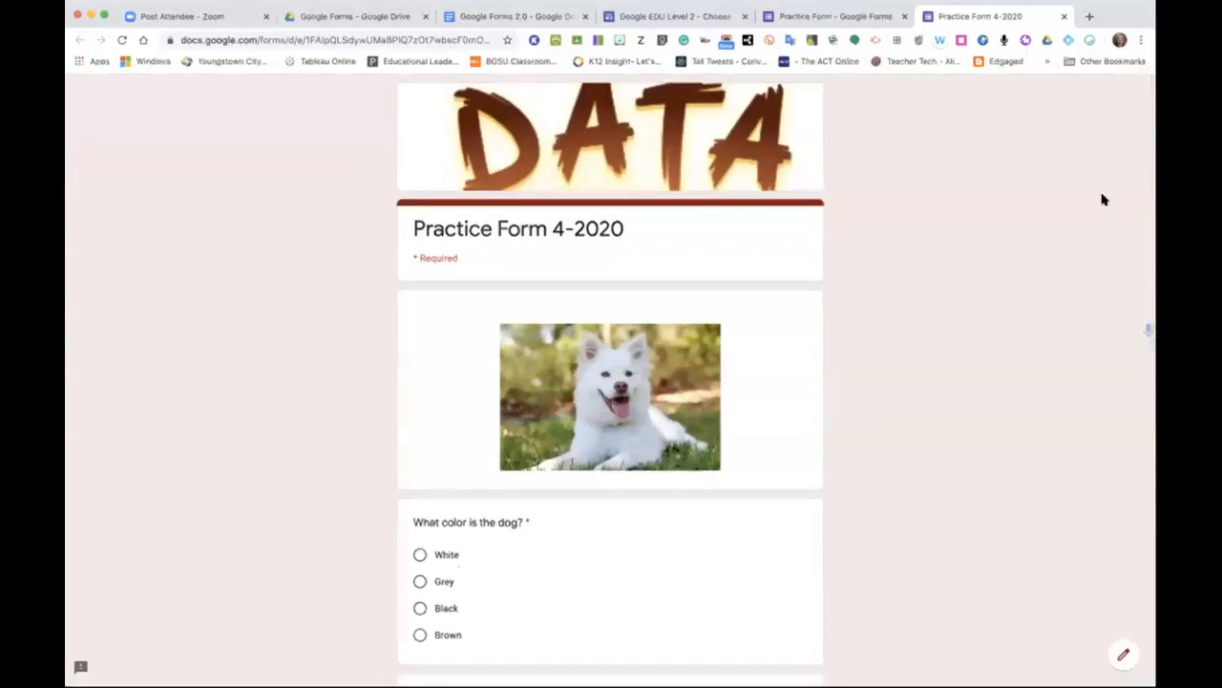
pyautogui.click(1064, 16)
pyautogui.click(723, 231)
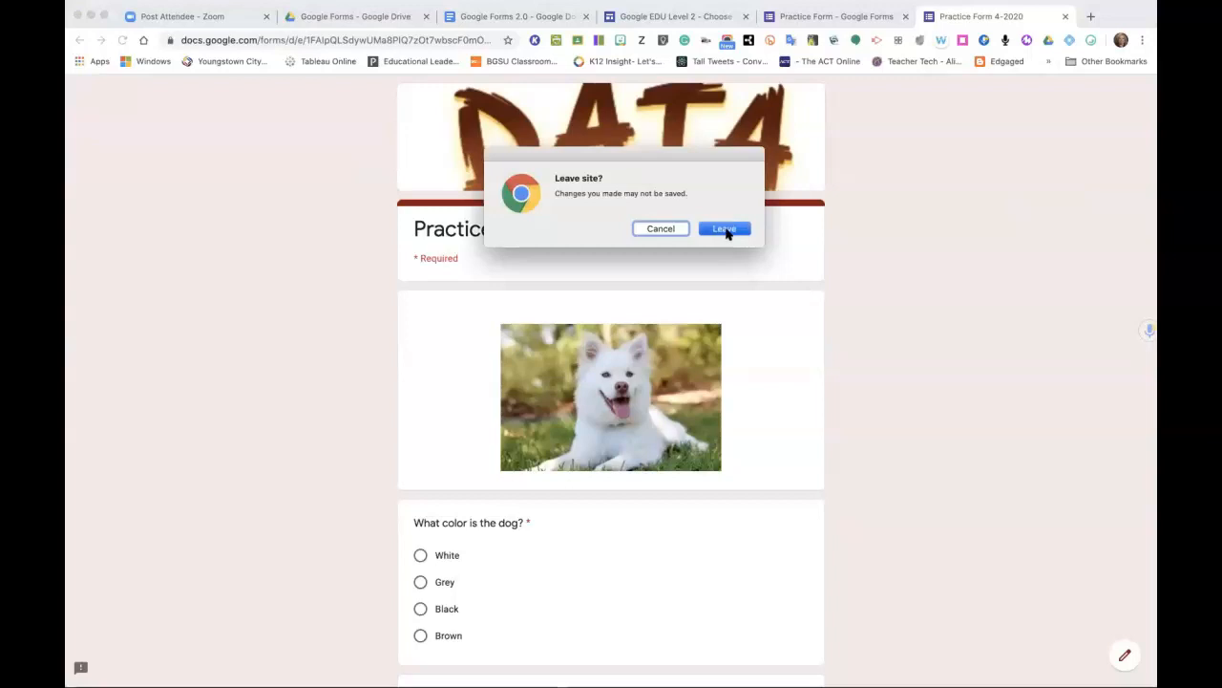
# Change the cell parts question to a Linear scale and label its low end Good and its high end Bad.
pyautogui.click(789, 290)
pyautogui.click(814, 289)
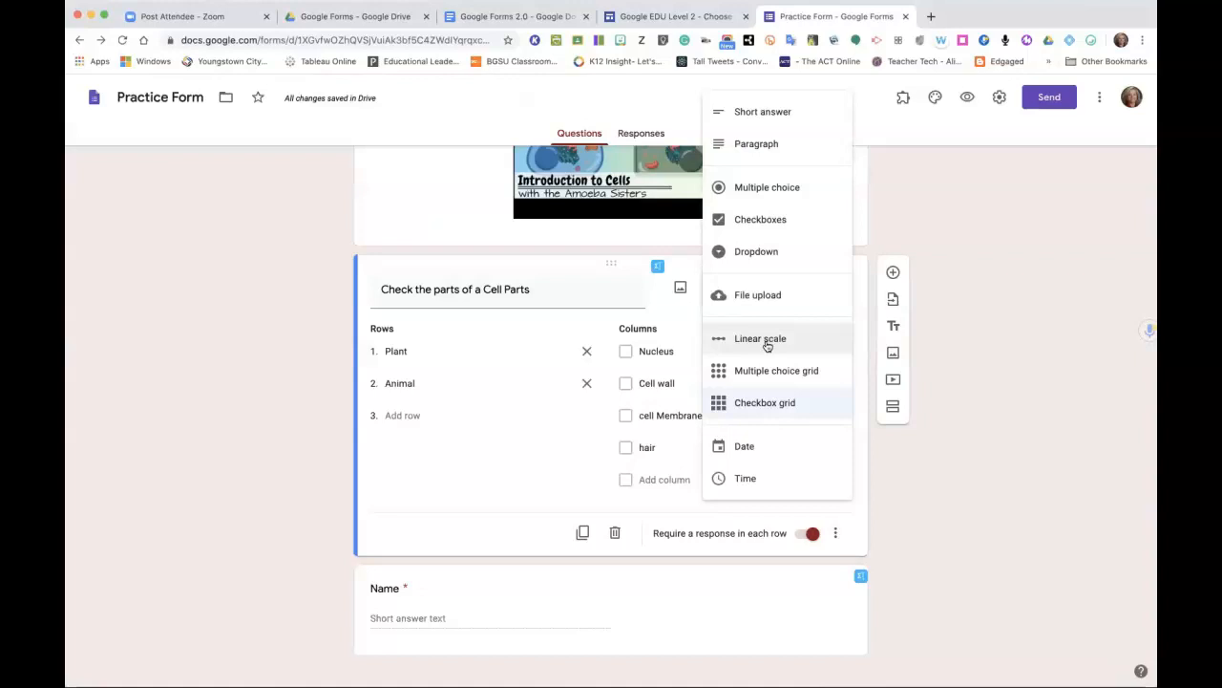
pyautogui.click(767, 342)
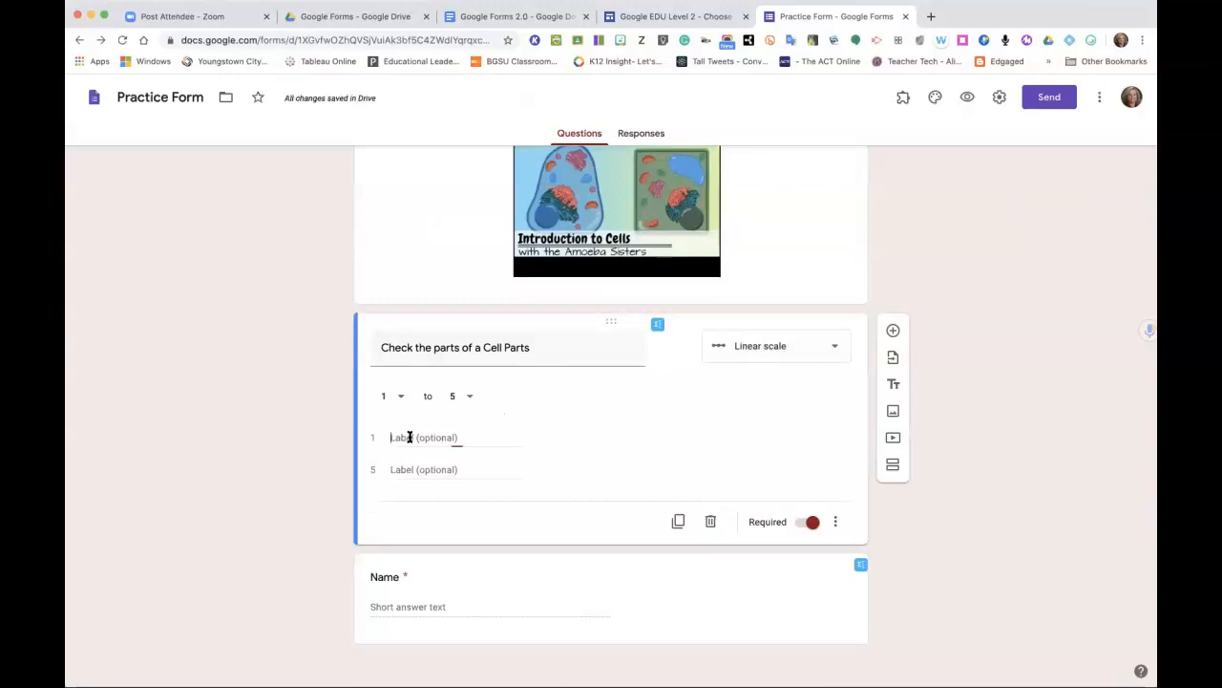
pyautogui.write('Good')
pyautogui.click(407, 470)
pyautogui.write('Ba')
pyautogui.press('BackSpace')
pyautogui.press('BackSpace')
pyautogui.write('Bad')
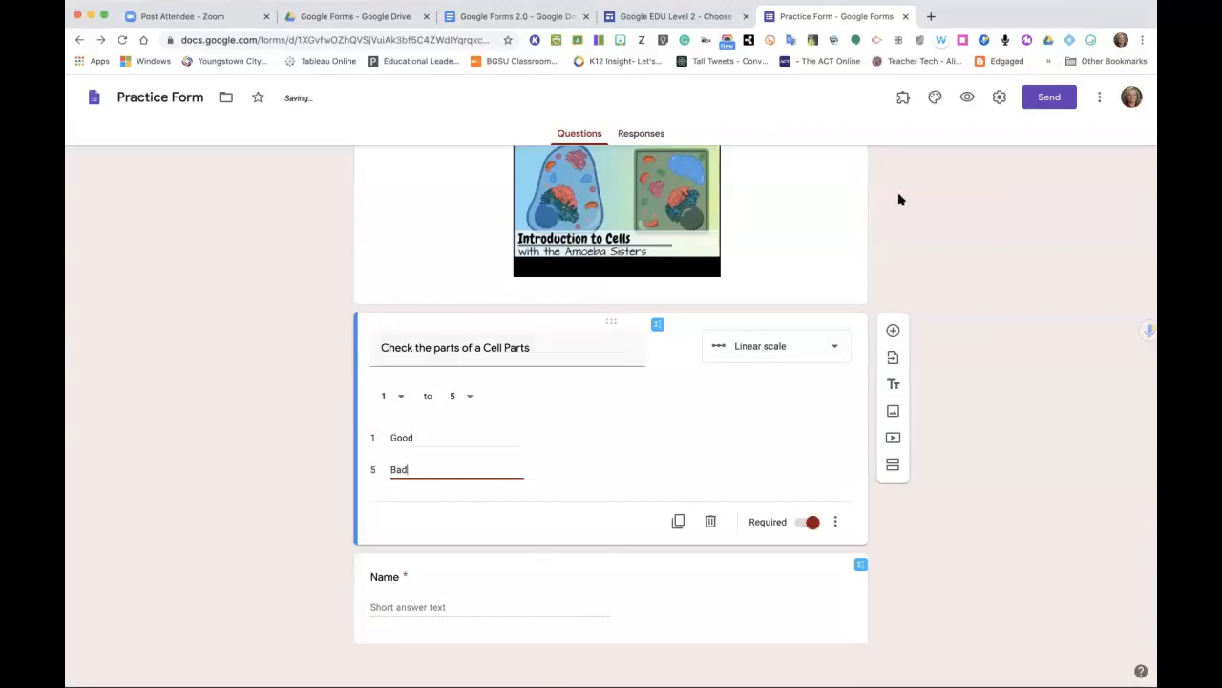
# Preview the form, choose 3 on the linear scale, and close the preview without submitting.
pyautogui.click(969, 99)
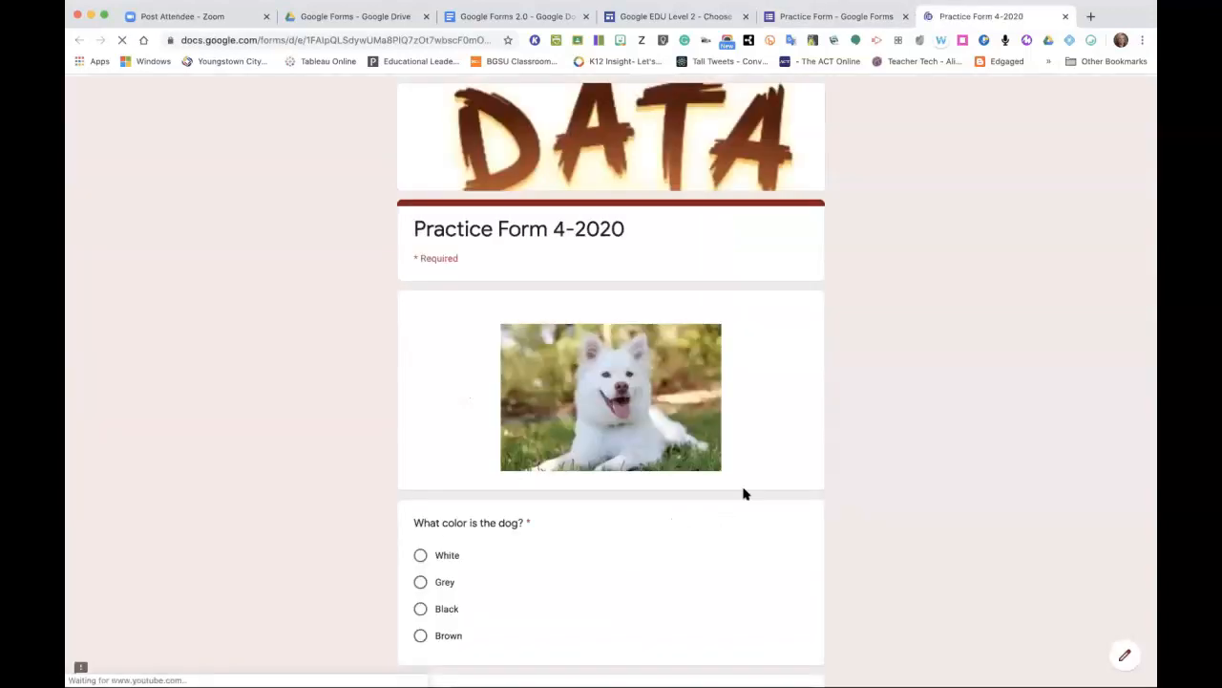
pyautogui.scroll(-10, 744, 494)
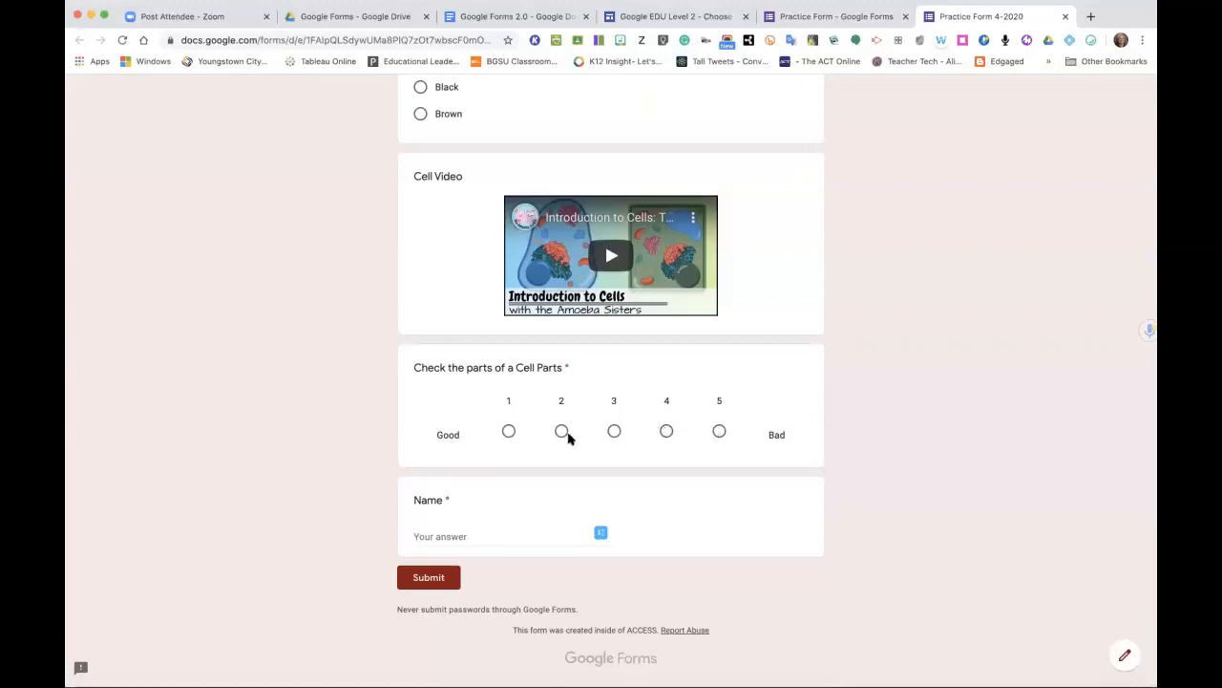
pyautogui.click(613, 430)
pyautogui.click(1065, 16)
pyautogui.click(752, 229)
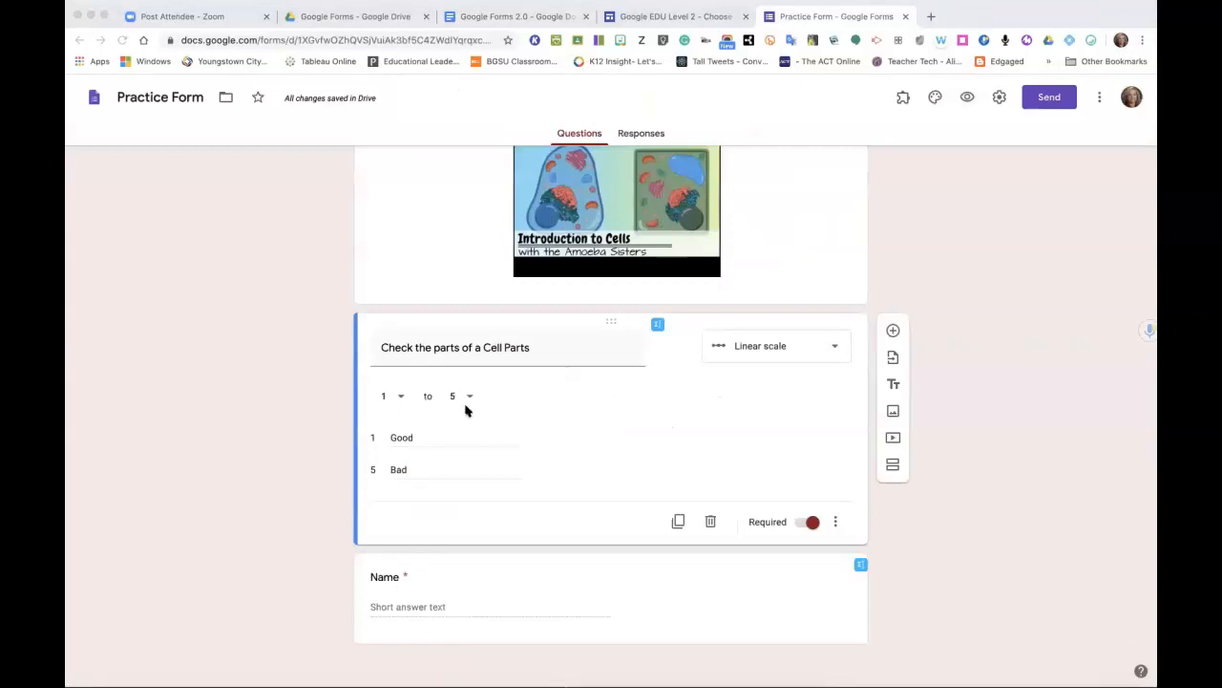
# Try 10 as the linear scale's upper limit and finally set it to 2.
pyautogui.click(468, 397)
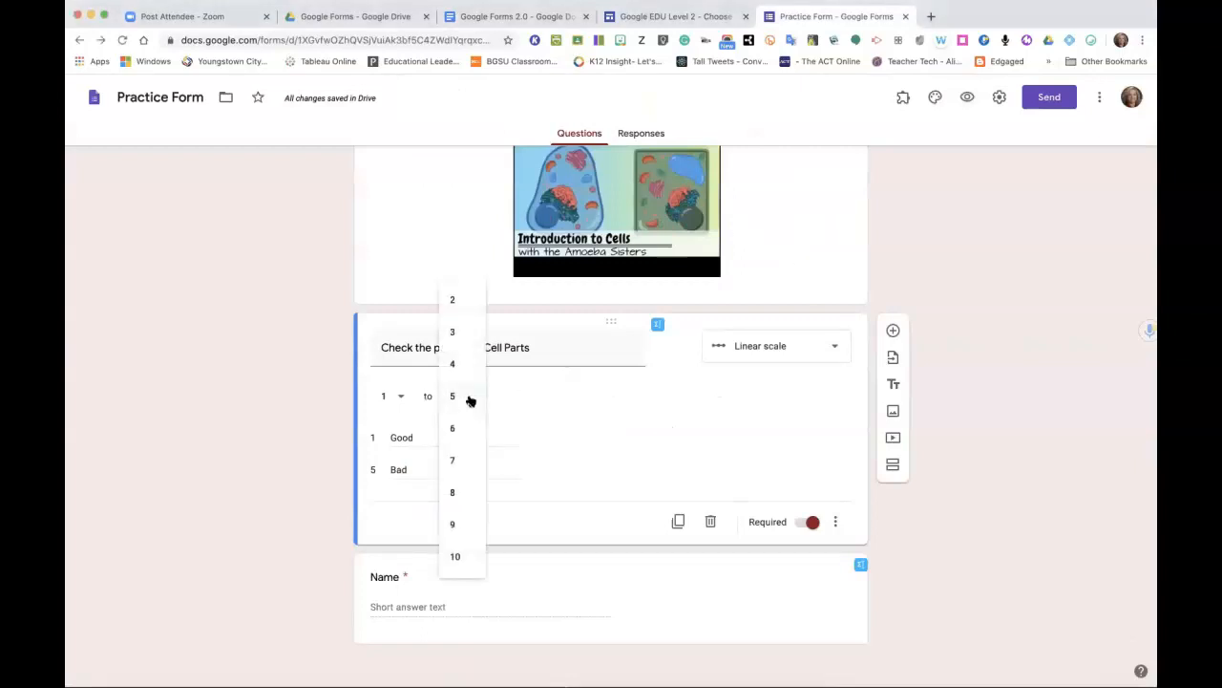
pyautogui.click(456, 554)
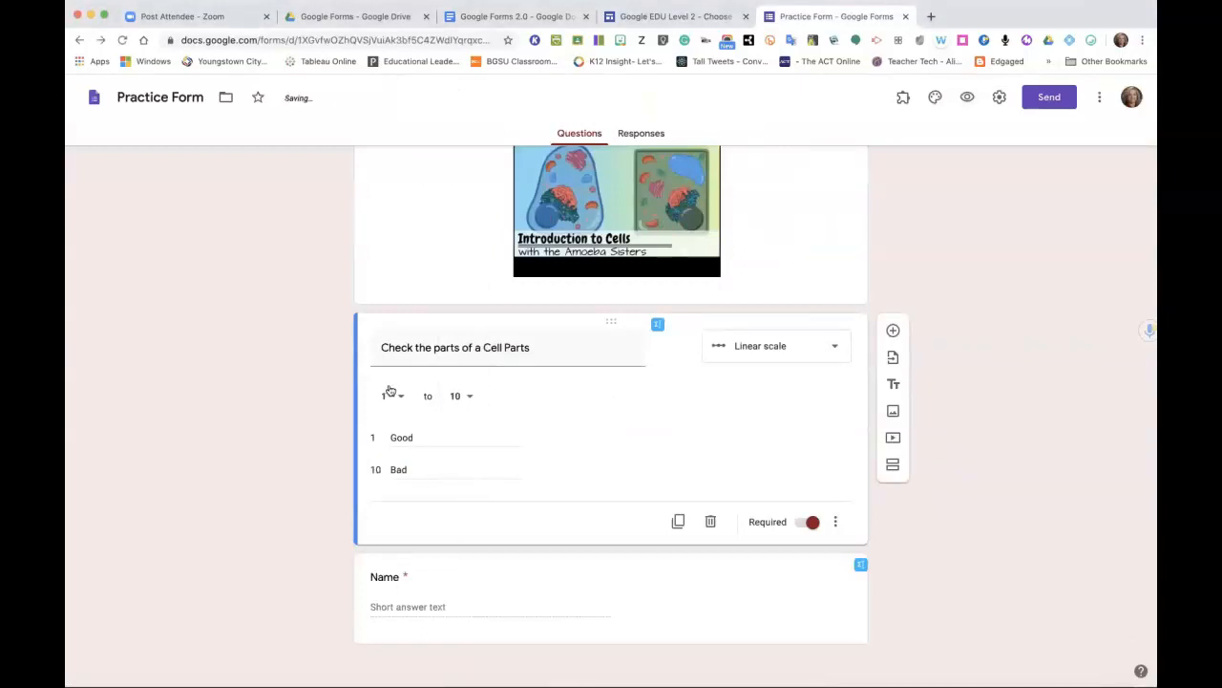
pyautogui.click(468, 397)
pyautogui.click(453, 141)
# Add a Date question titled "What is today" below the Name question.
pyautogui.scroll(10, 1007, 401)
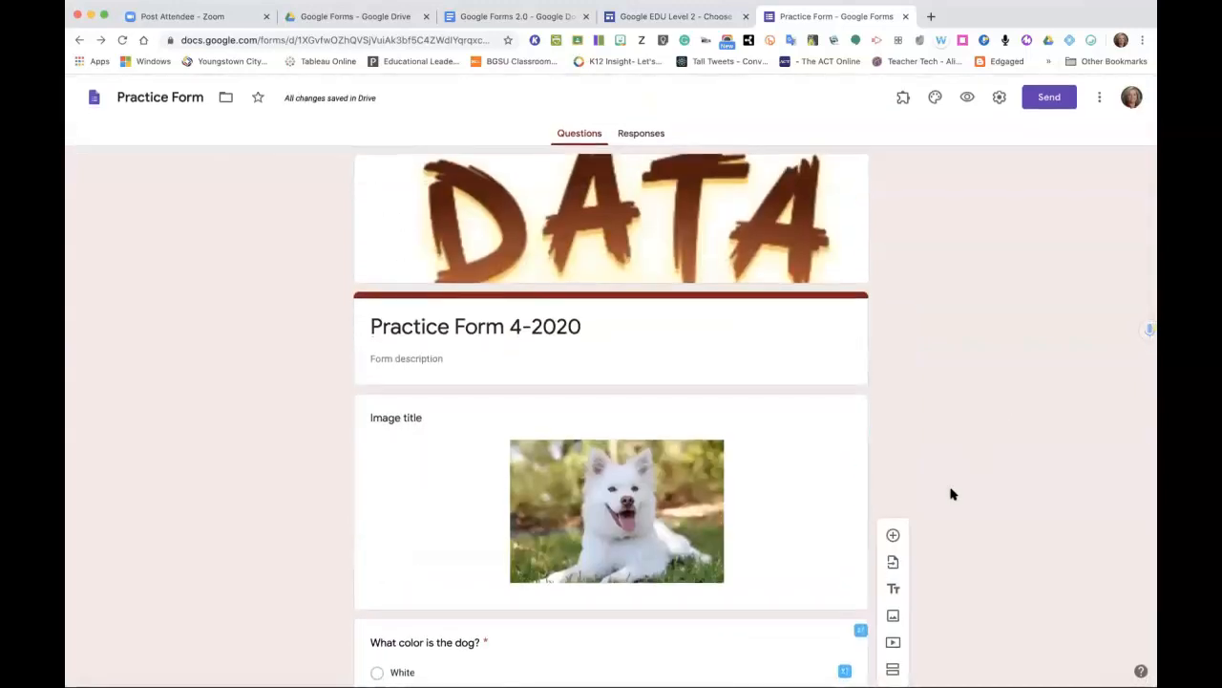
pyautogui.scroll(-5, 937, 547)
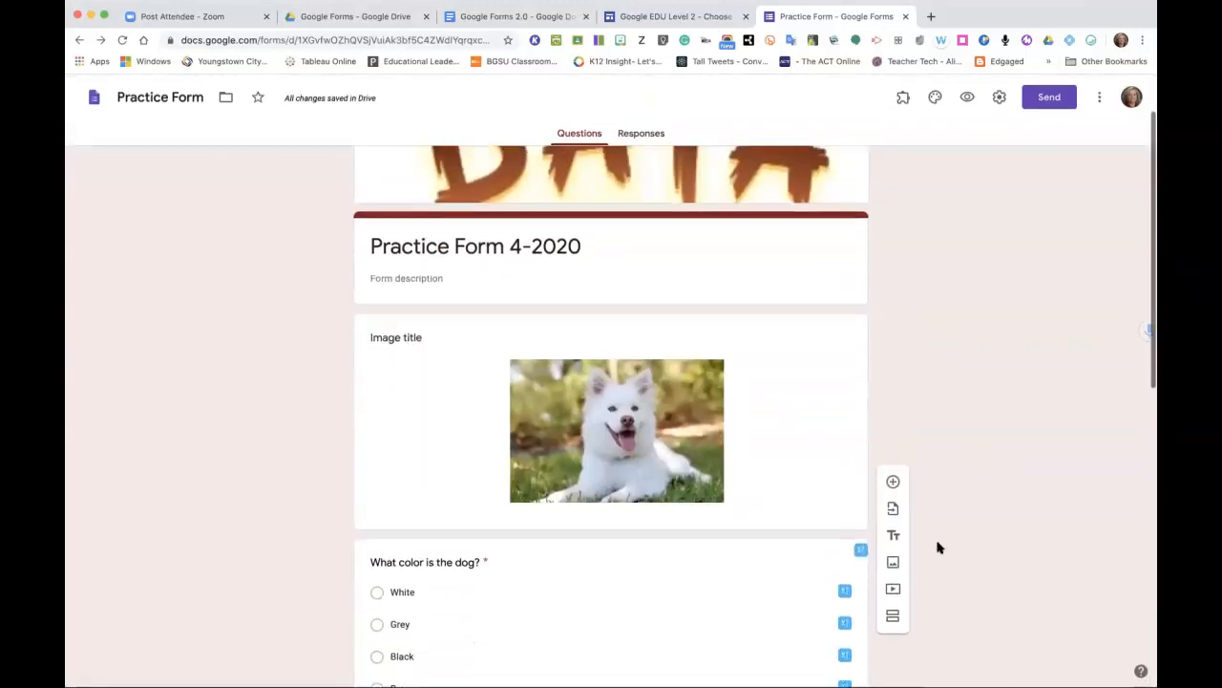
pyautogui.scroll(-3, 938, 547)
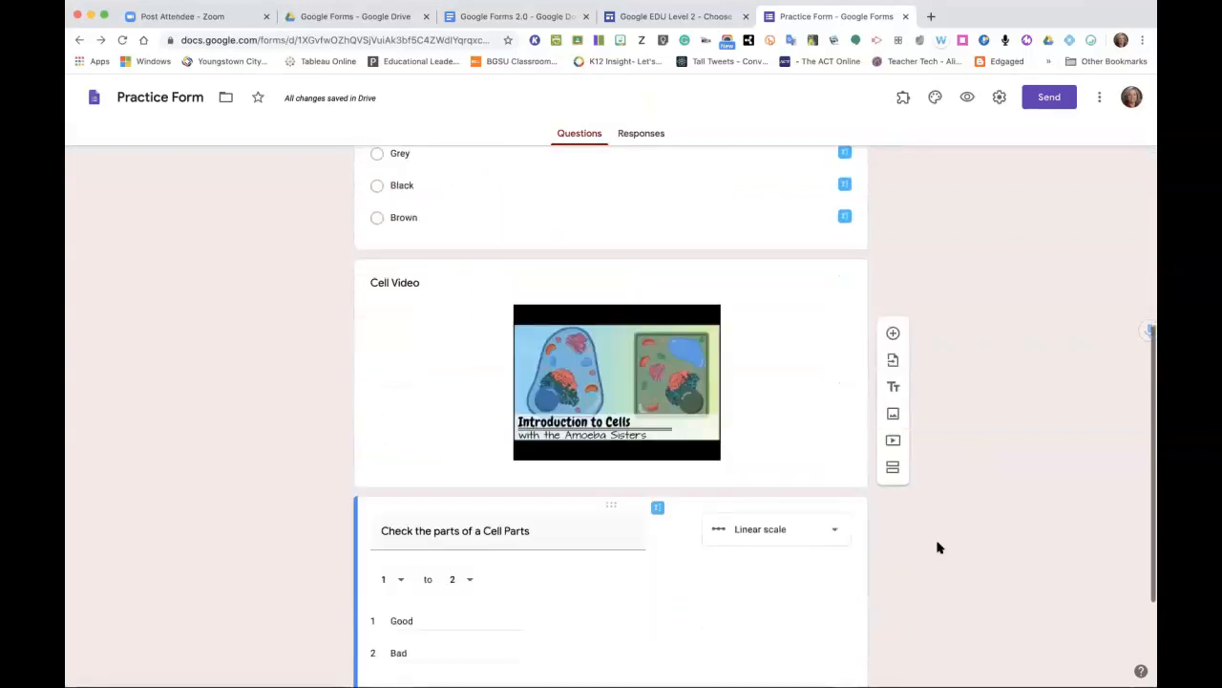
pyautogui.scroll(-3, 938, 547)
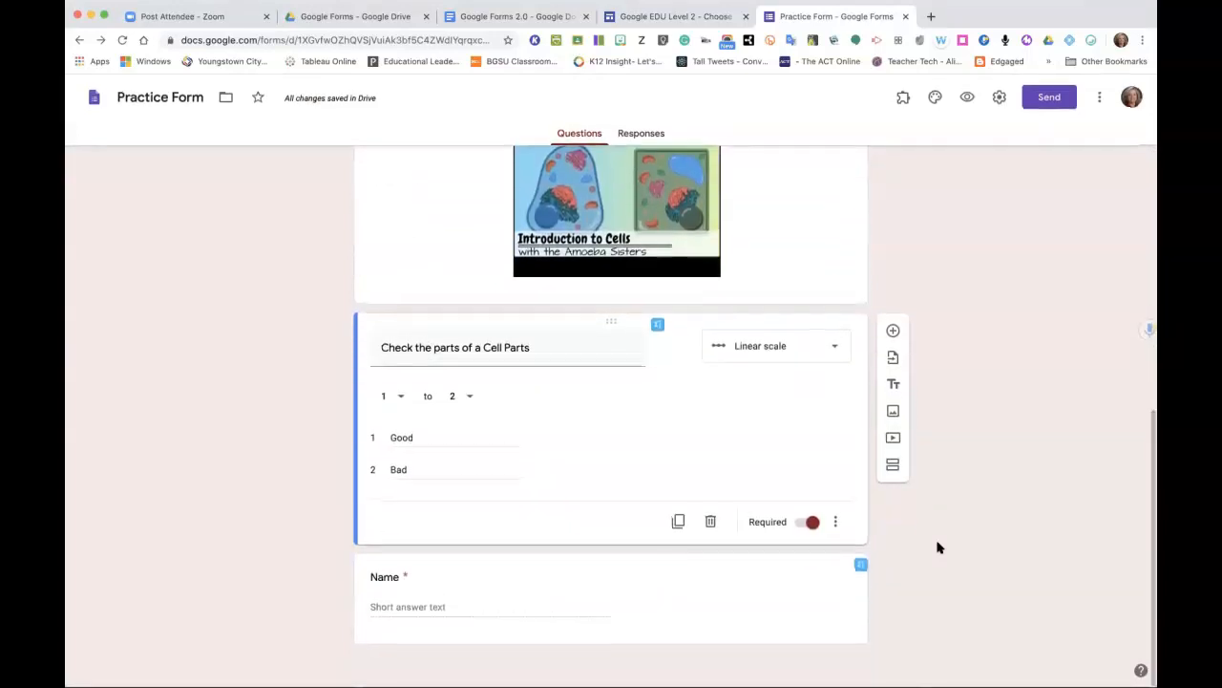
pyautogui.click(854, 602)
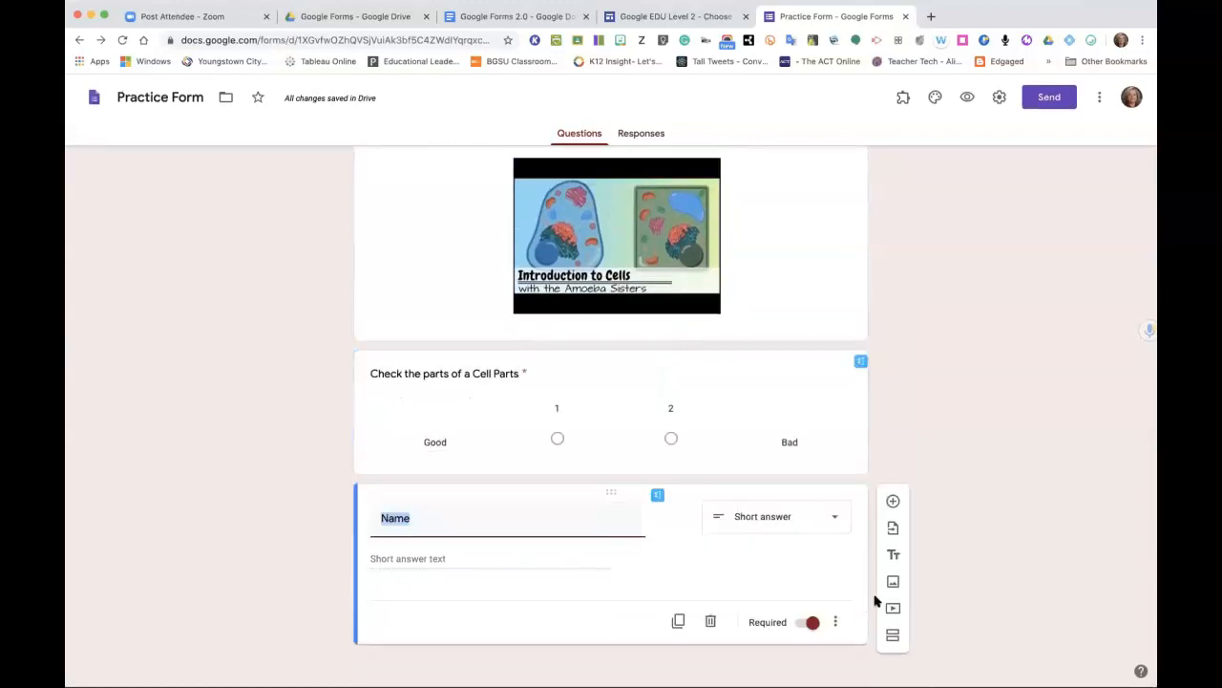
pyautogui.click(895, 503)
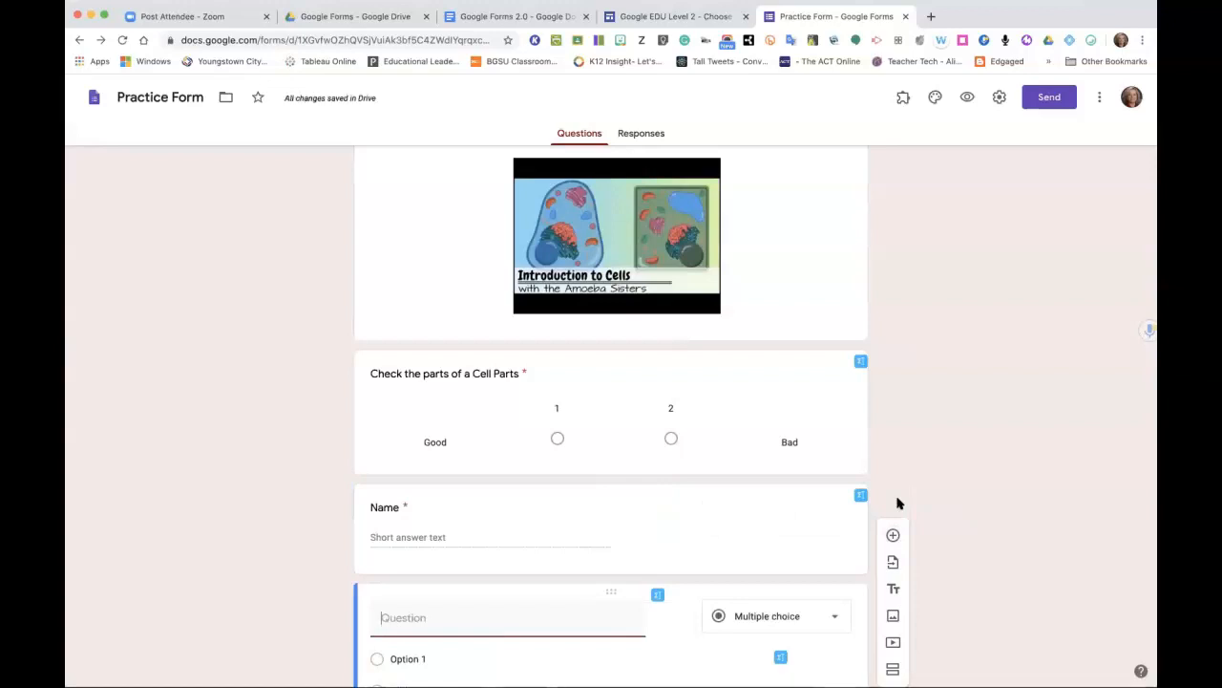
pyautogui.scroll(-3, 897, 504)
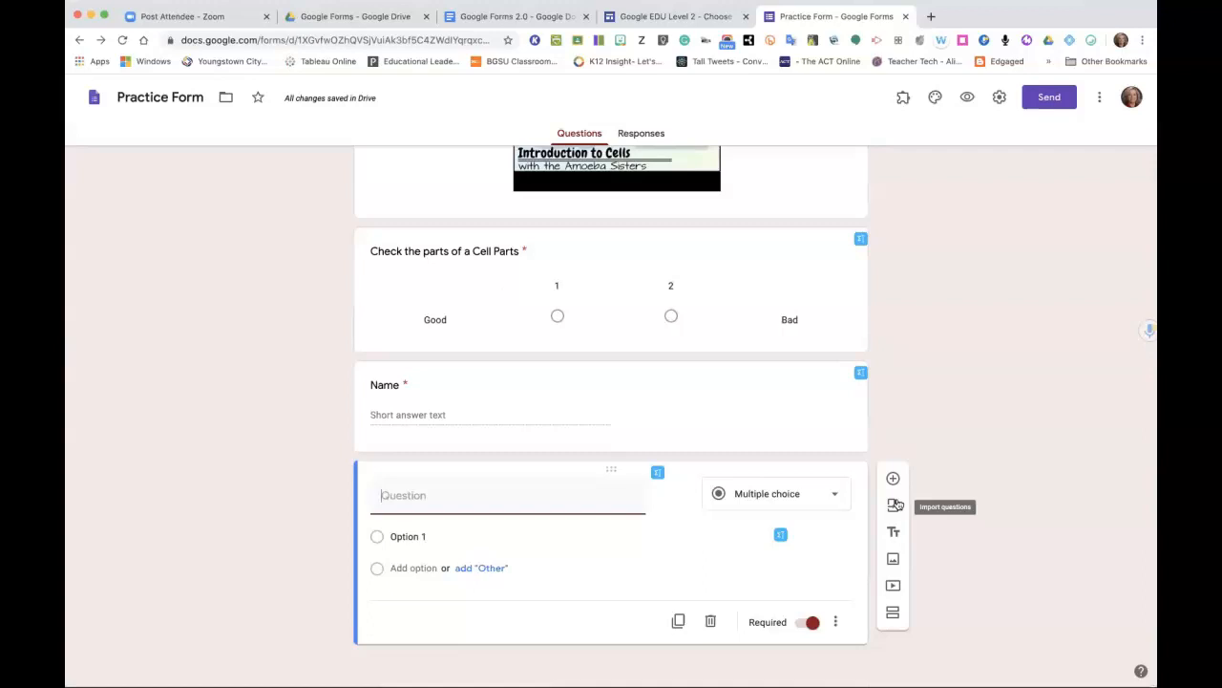
pyautogui.click(835, 496)
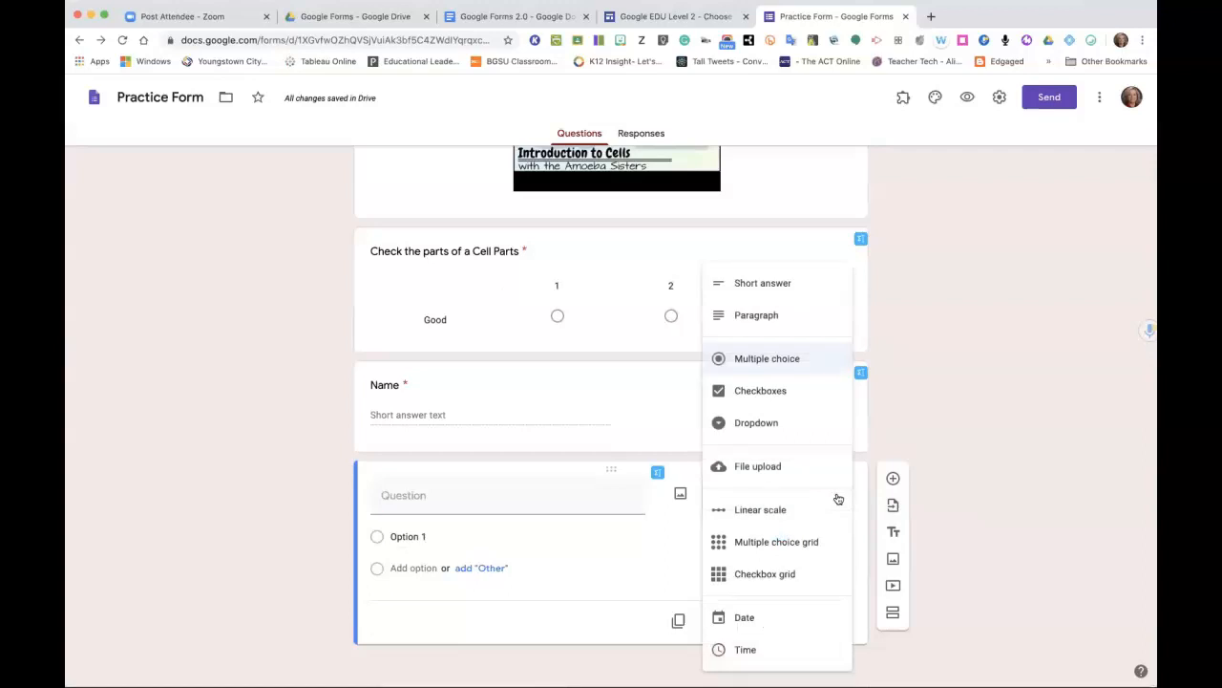
pyautogui.click(764, 617)
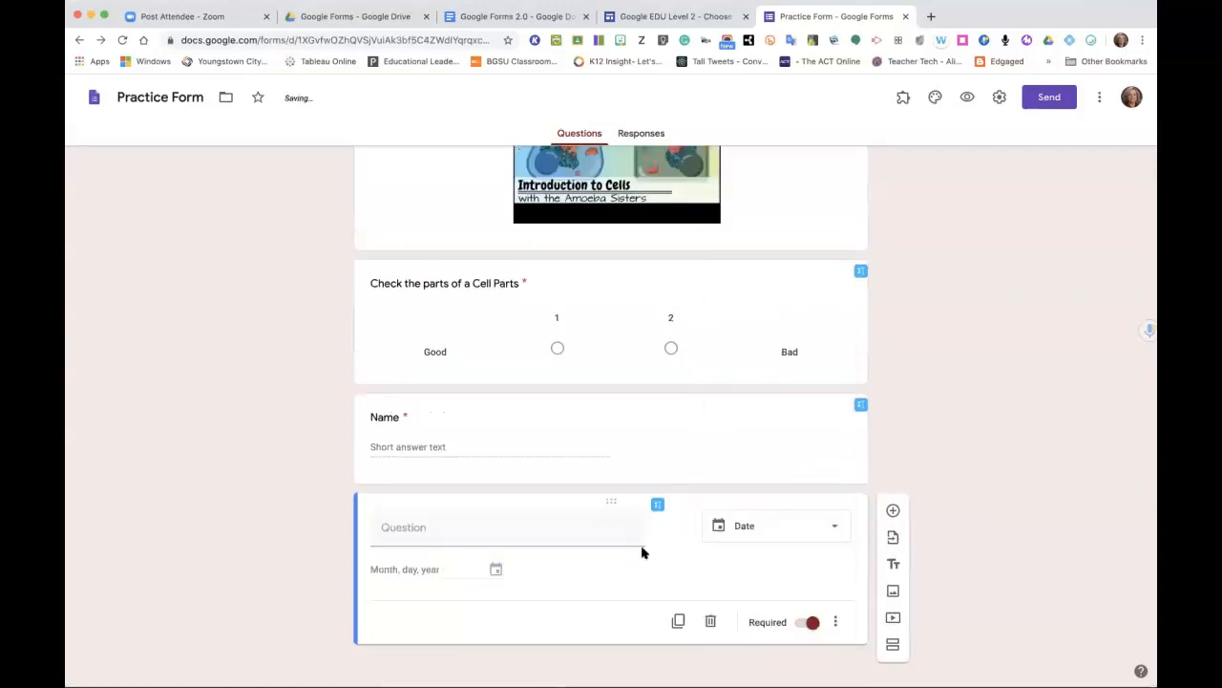
pyautogui.click(481, 533)
pyautogui.write('What is today')
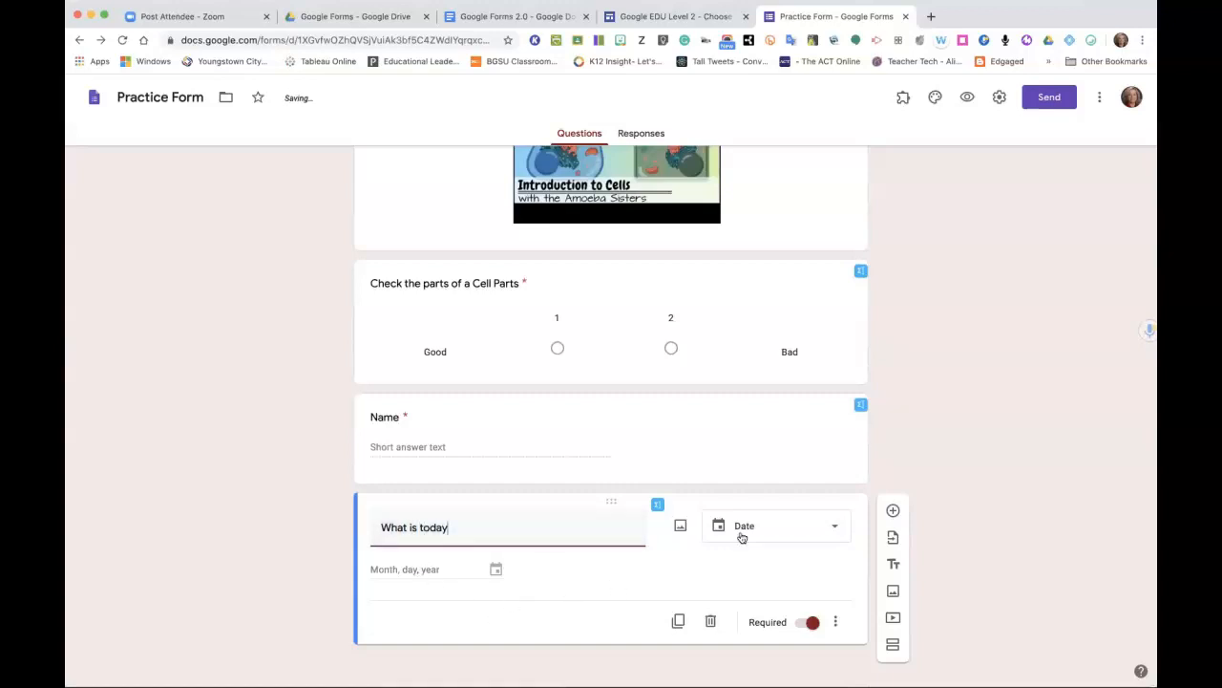
# Add a multiple choice question "What is the weather like" below the date question, with Rain as its first option.
pyautogui.click(892, 510)
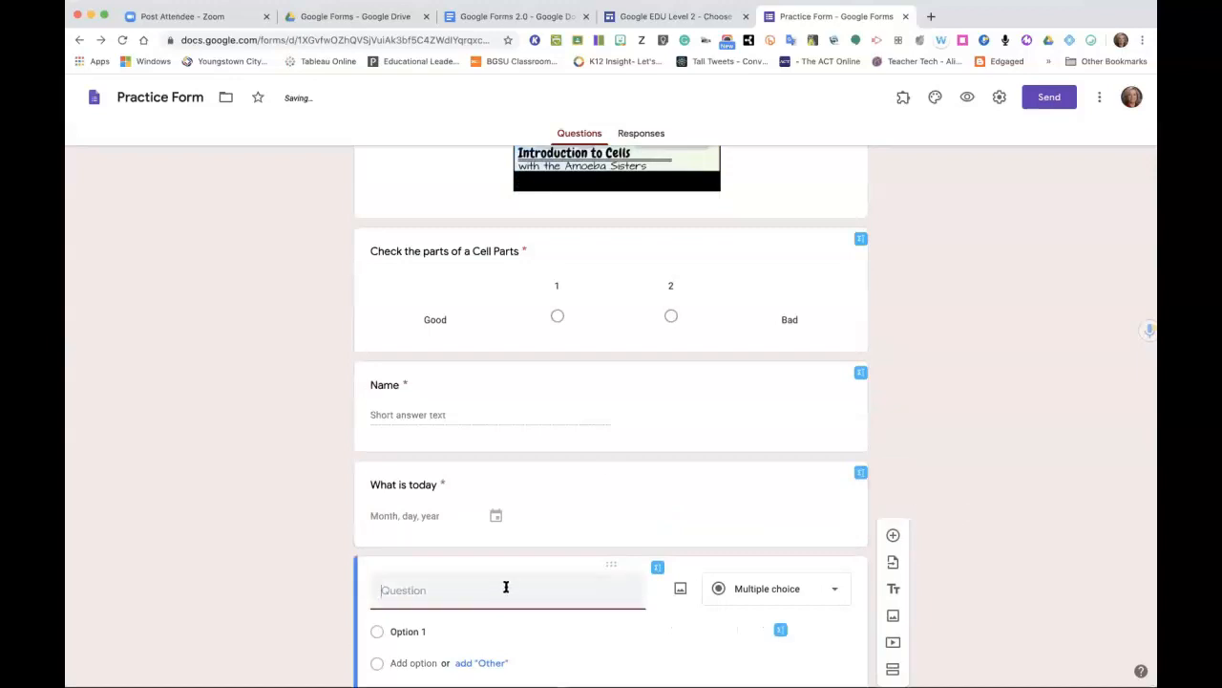
pyautogui.write('What is the')
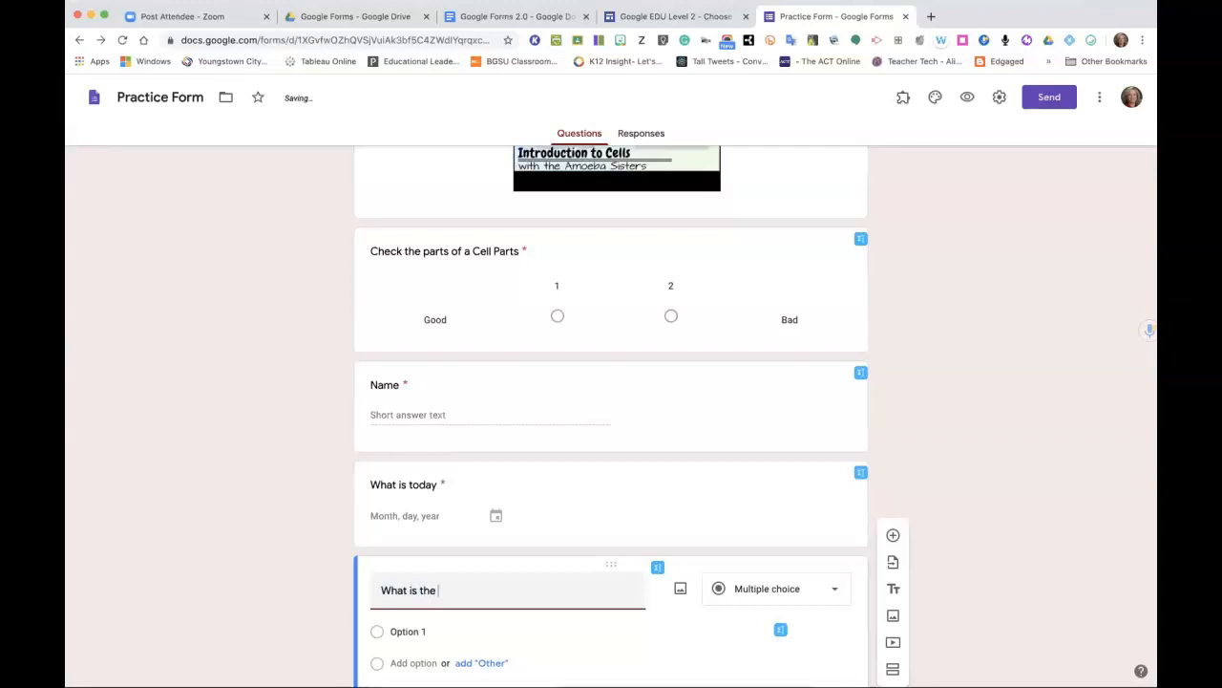
pyautogui.write(' weather like')
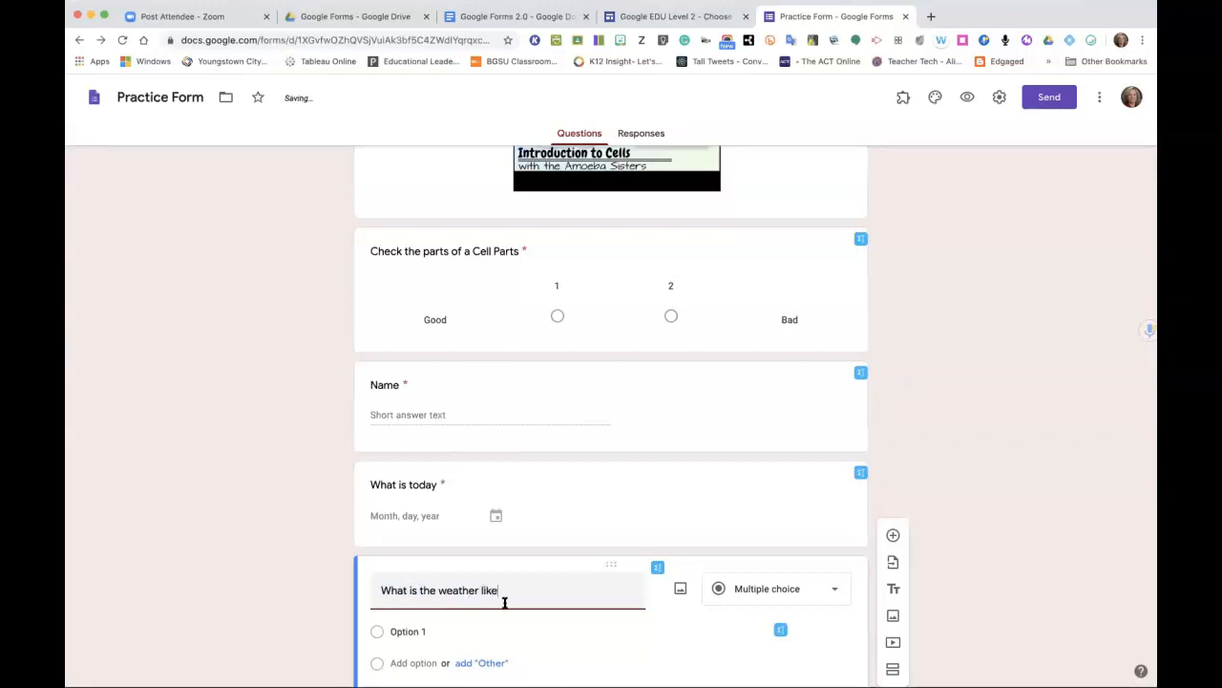
pyautogui.scroll(-2, 499, 607)
pyautogui.click(445, 536)
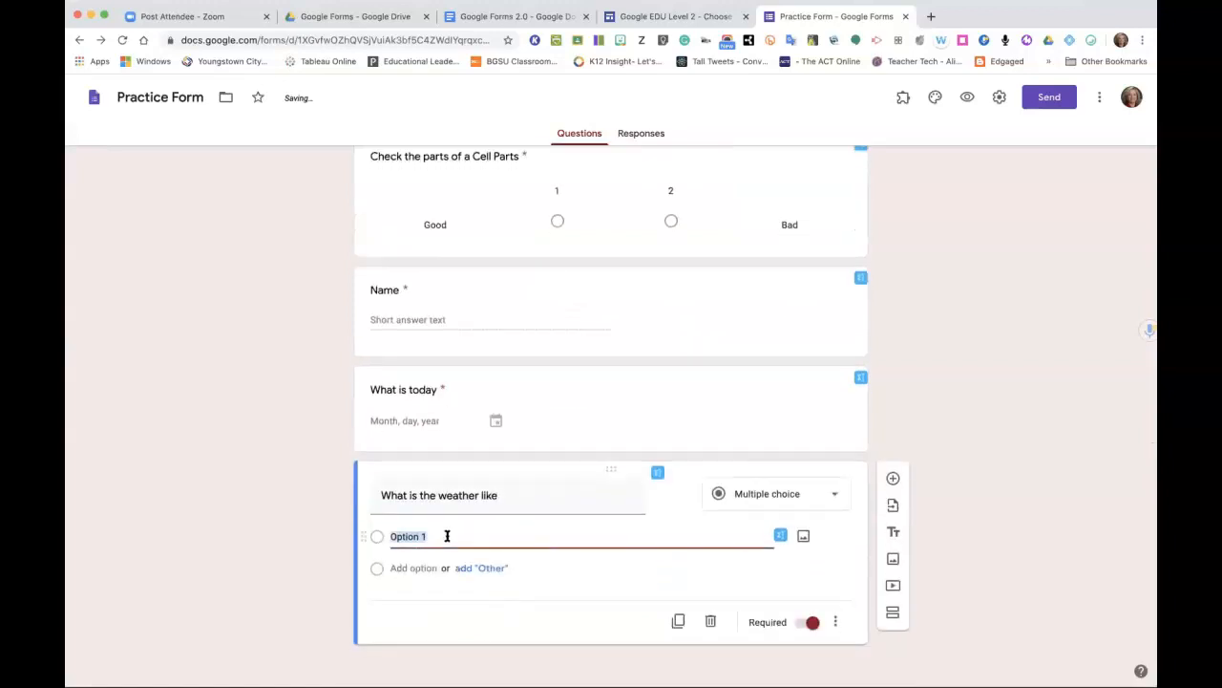
pyautogui.write('Rain')
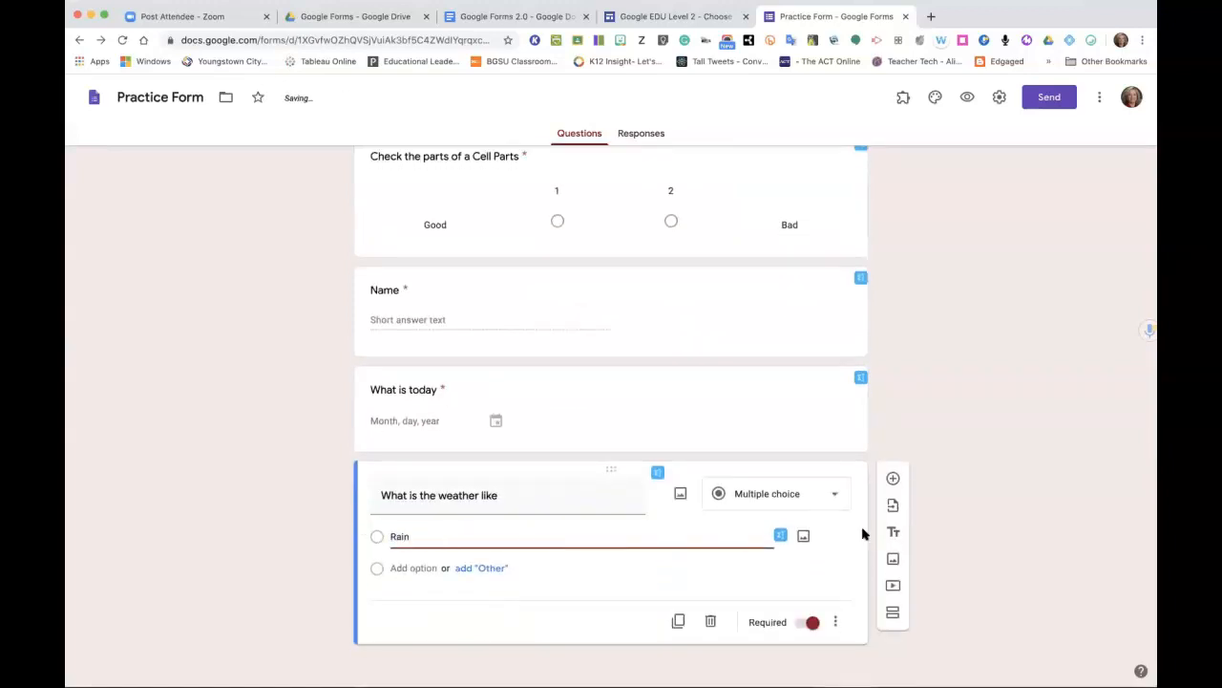
# Search Google images for "rain" and insert the picture of rain falling on a dark water surface into the Rain option.
pyautogui.click(804, 538)
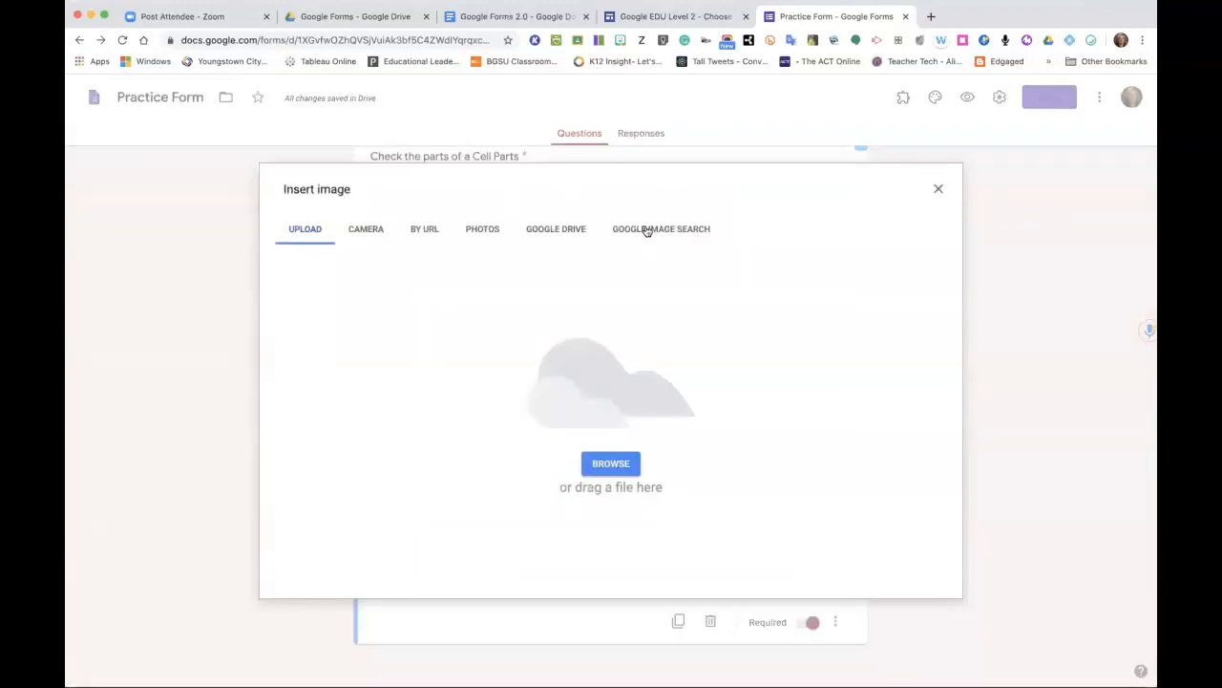
pyautogui.click(646, 231)
pyautogui.write('rai')
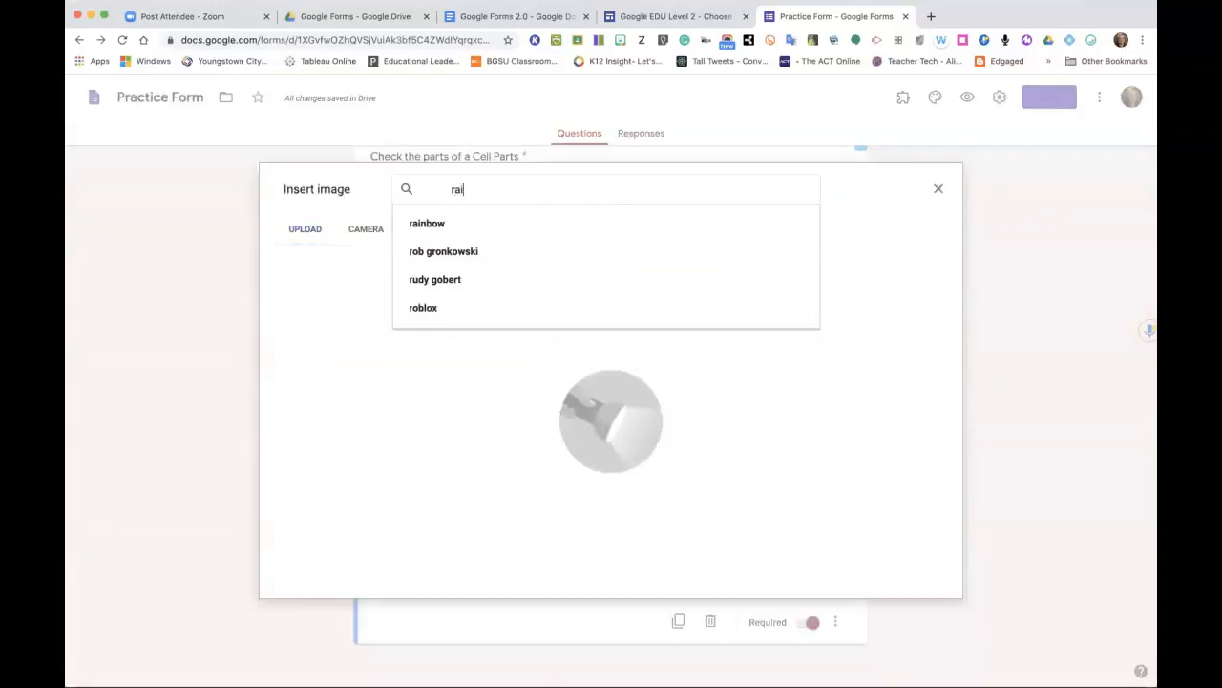
pyautogui.write('n')
pyautogui.press('Return')
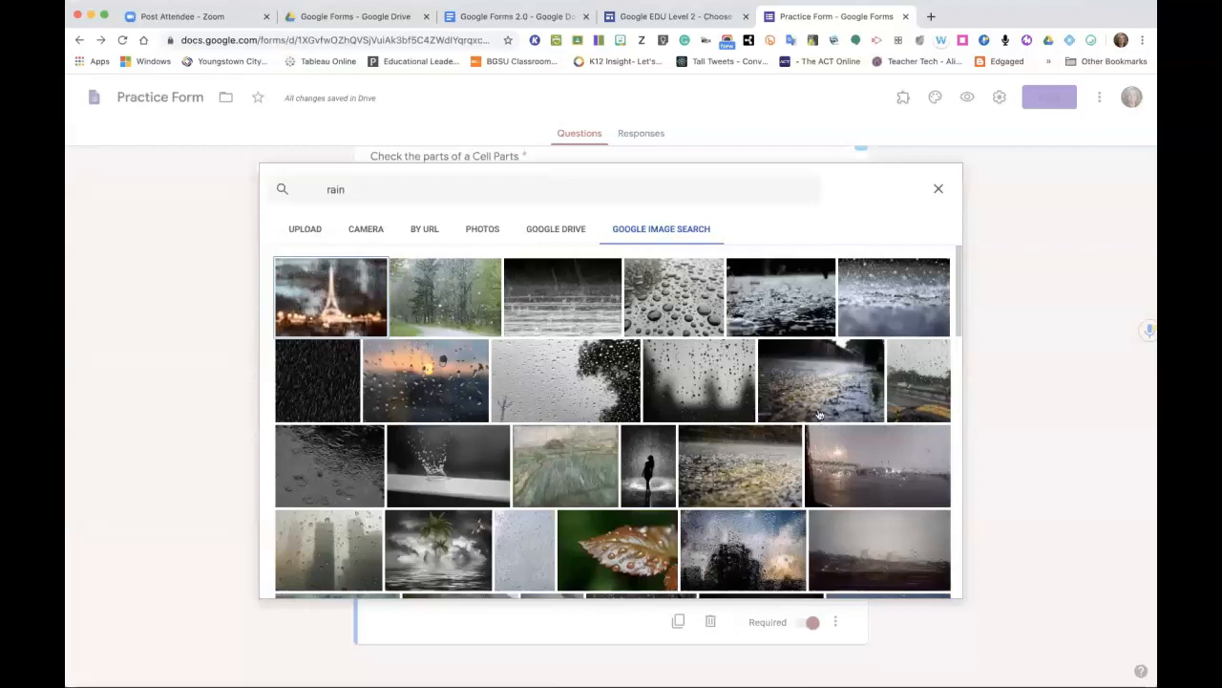
pyautogui.click(565, 310)
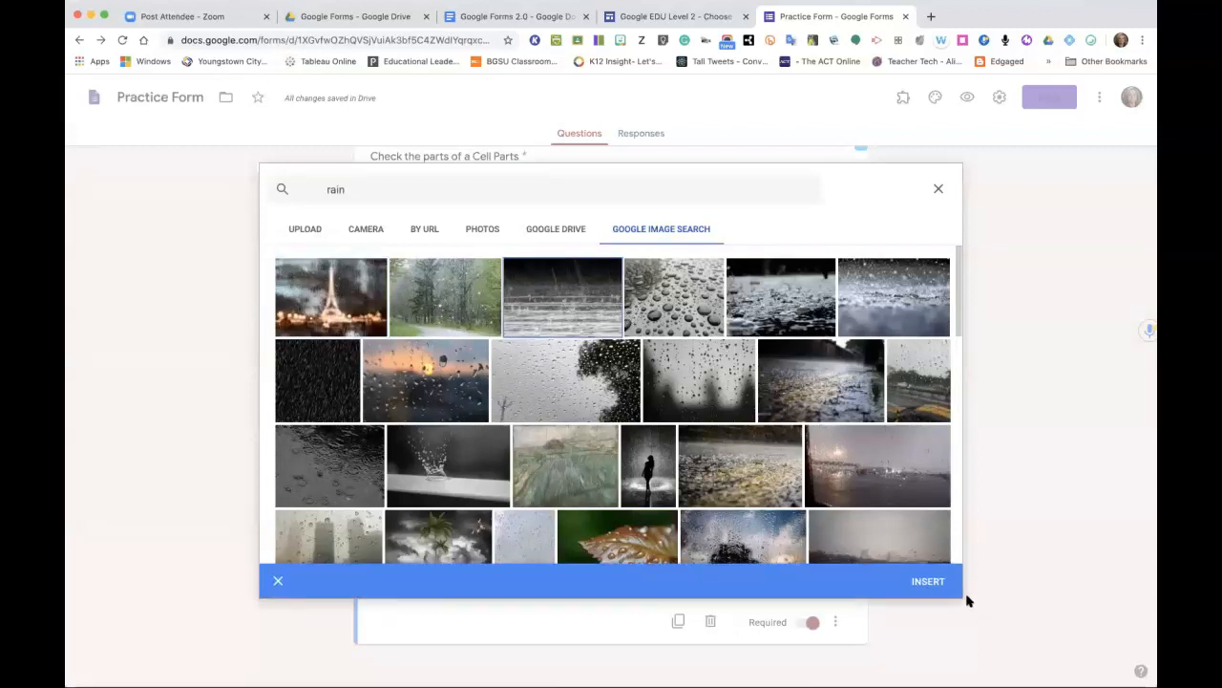
pyautogui.click(939, 584)
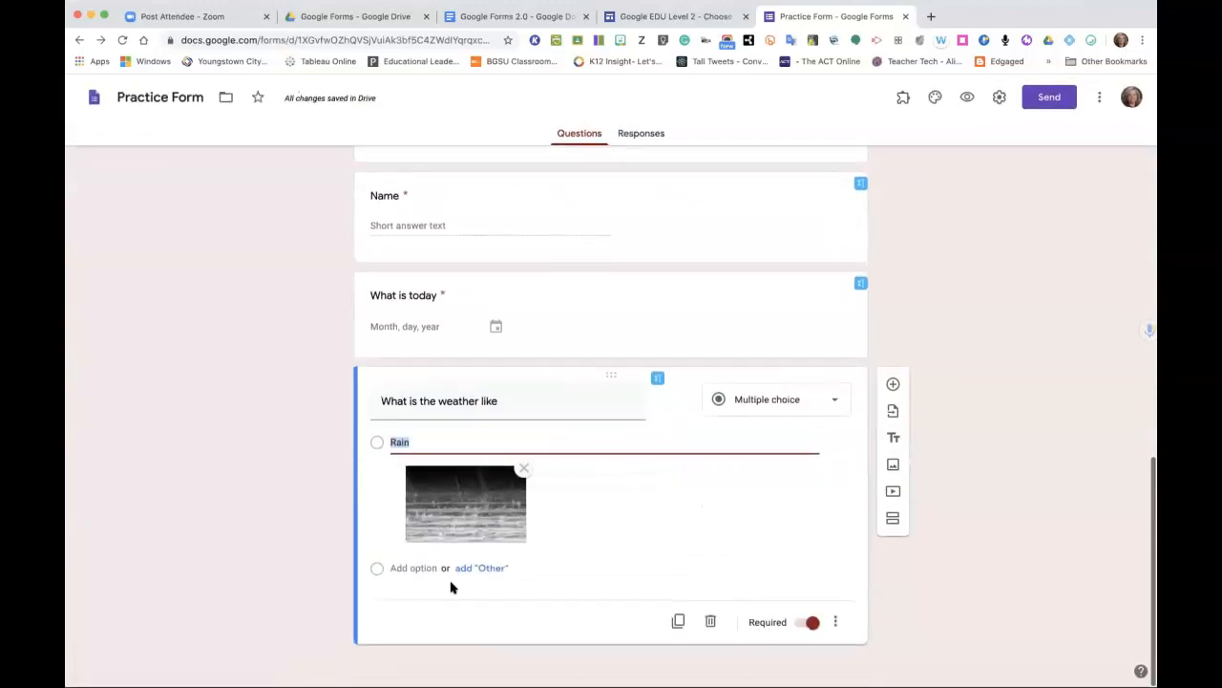
# Add a Windy option to the weather question and insert the cartoon cloud blowing wind from a Google image search for "windy".
pyautogui.click(411, 567)
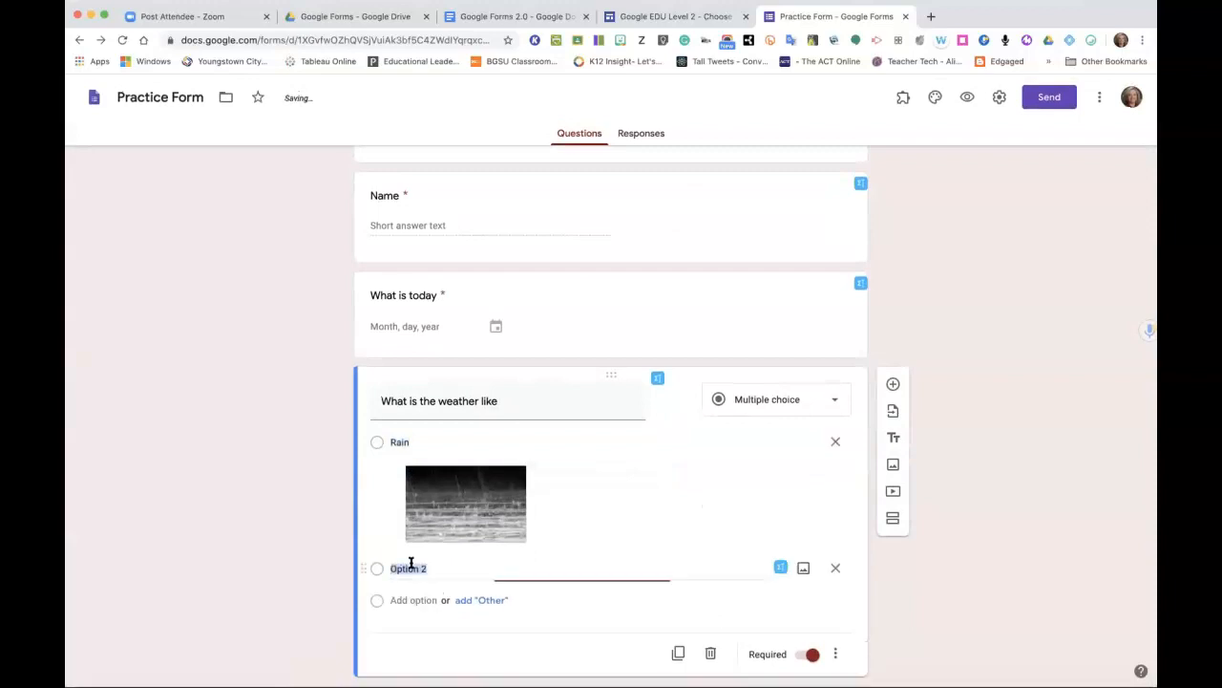
pyautogui.write('Windy')
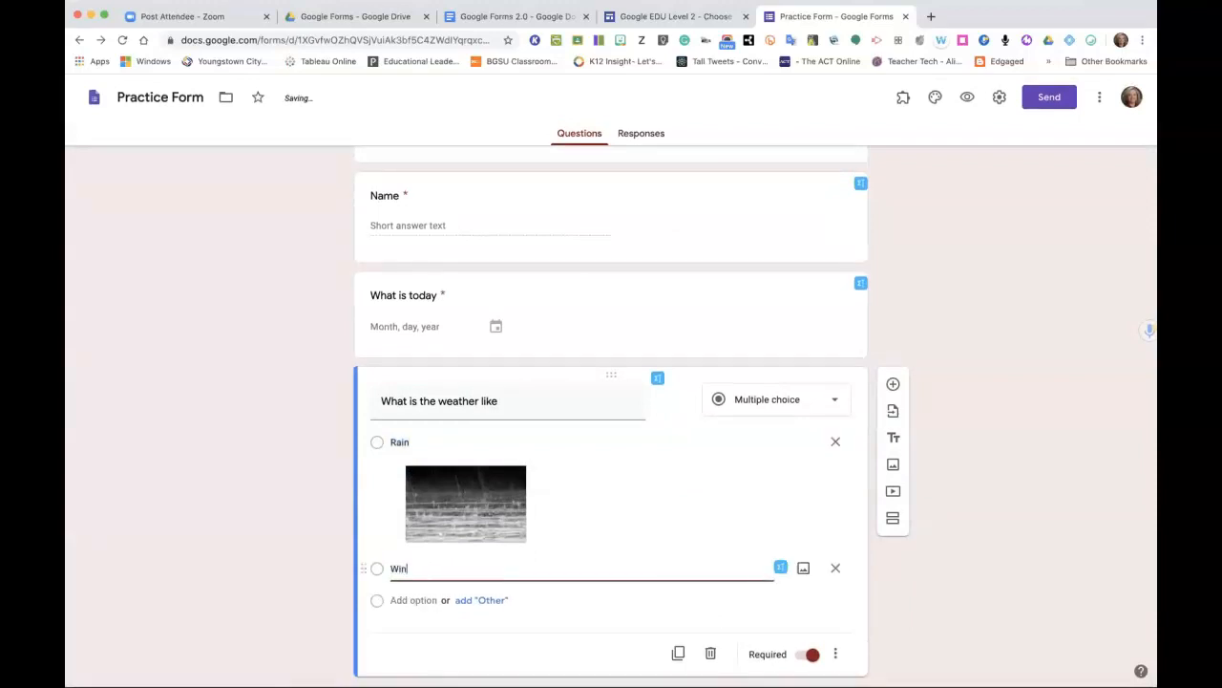
pyautogui.click(804, 569)
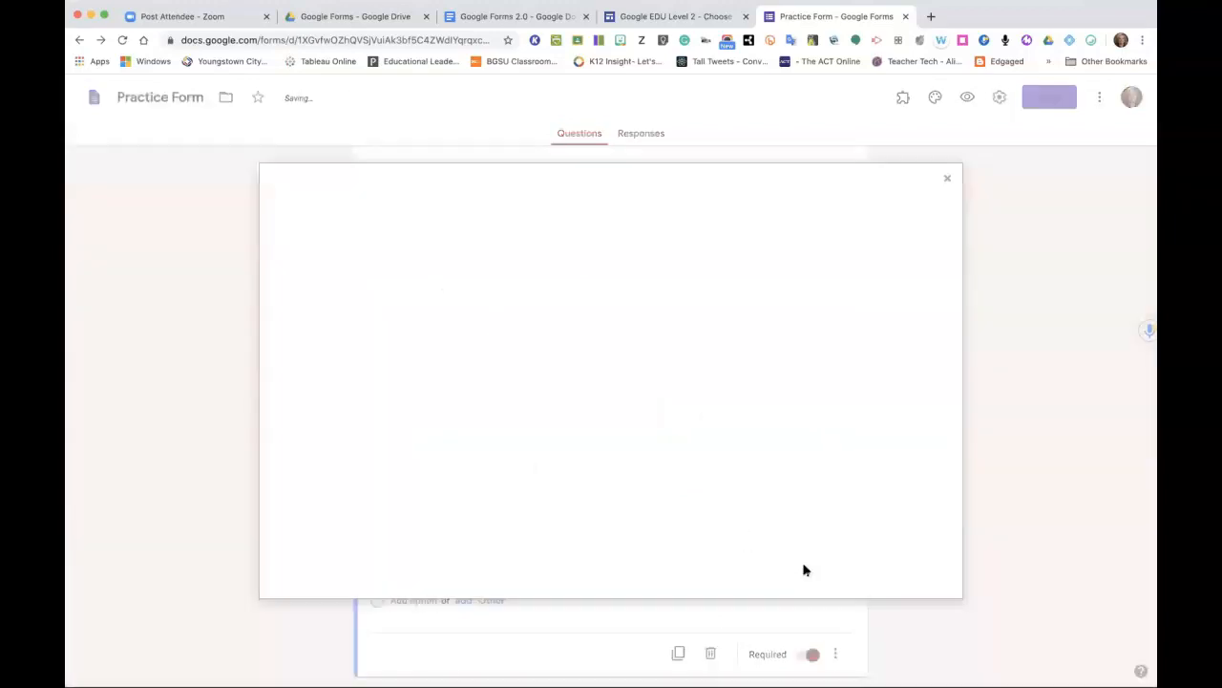
pyautogui.click(677, 230)
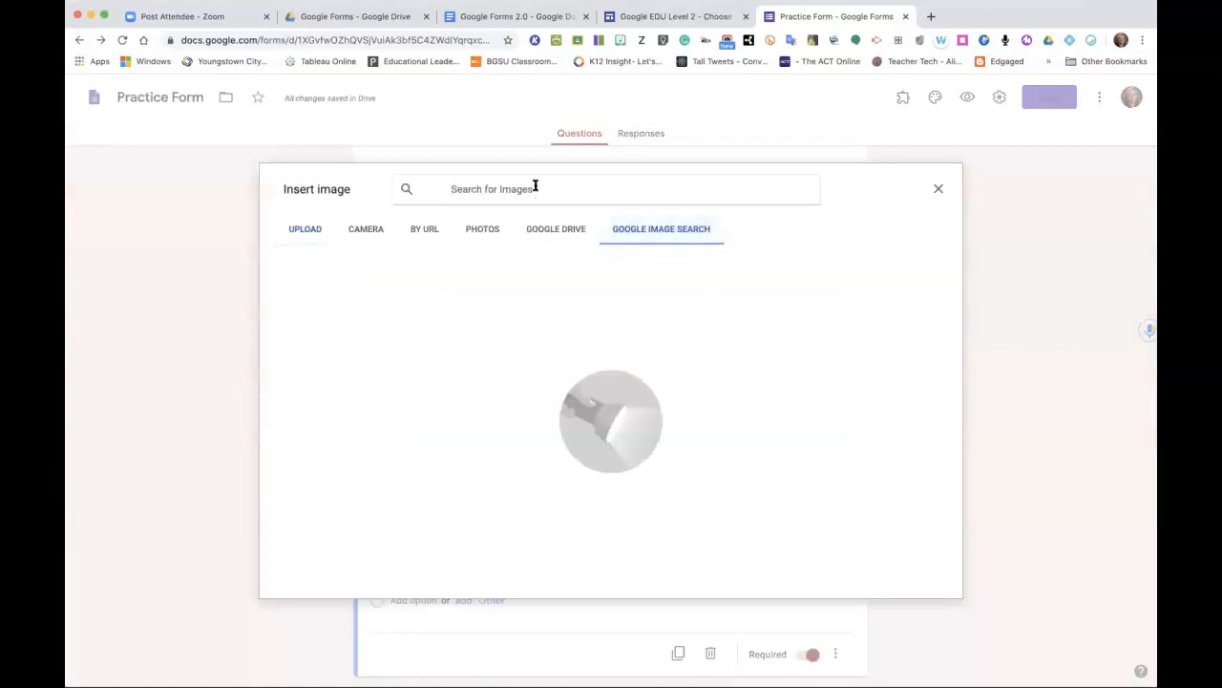
pyautogui.write('windy')
pyautogui.press('Return')
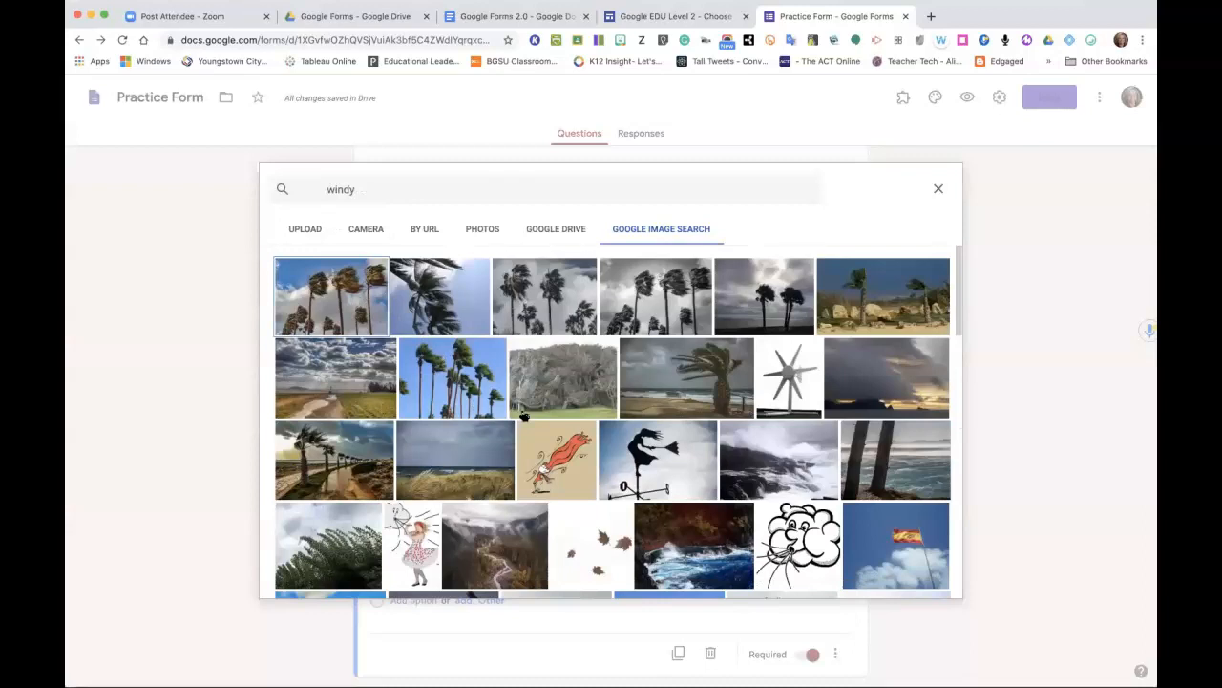
pyautogui.scroll(-1, 607, 517)
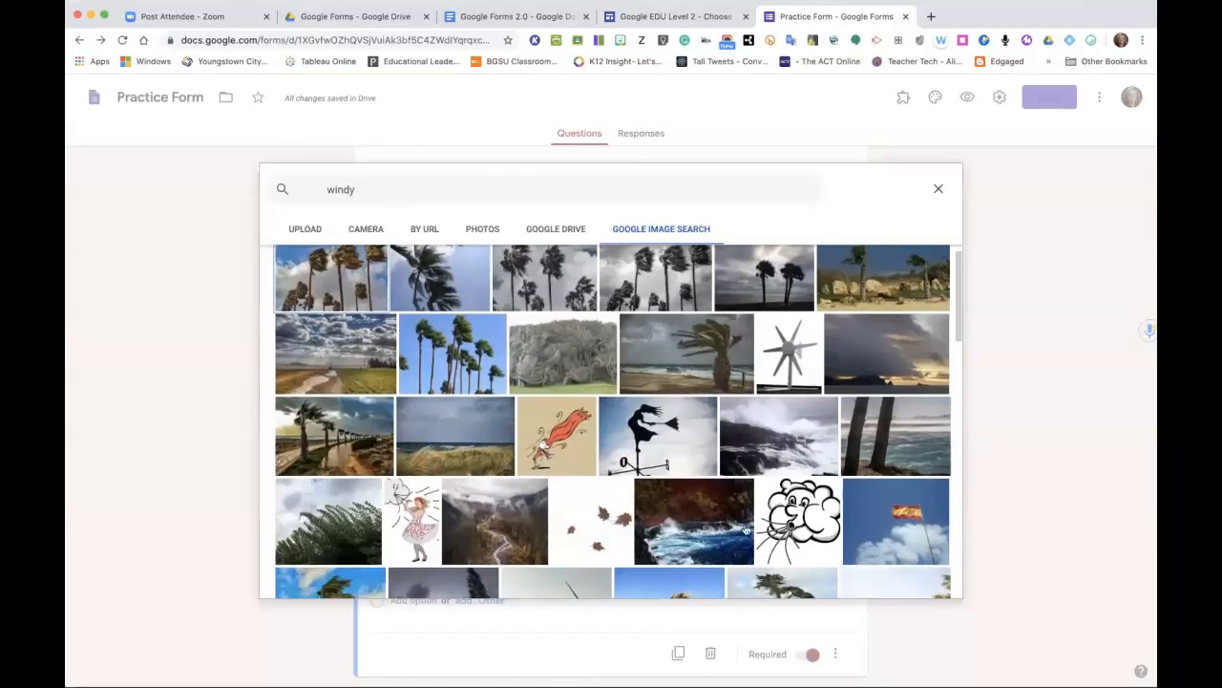
pyautogui.click(780, 530)
pyautogui.click(927, 583)
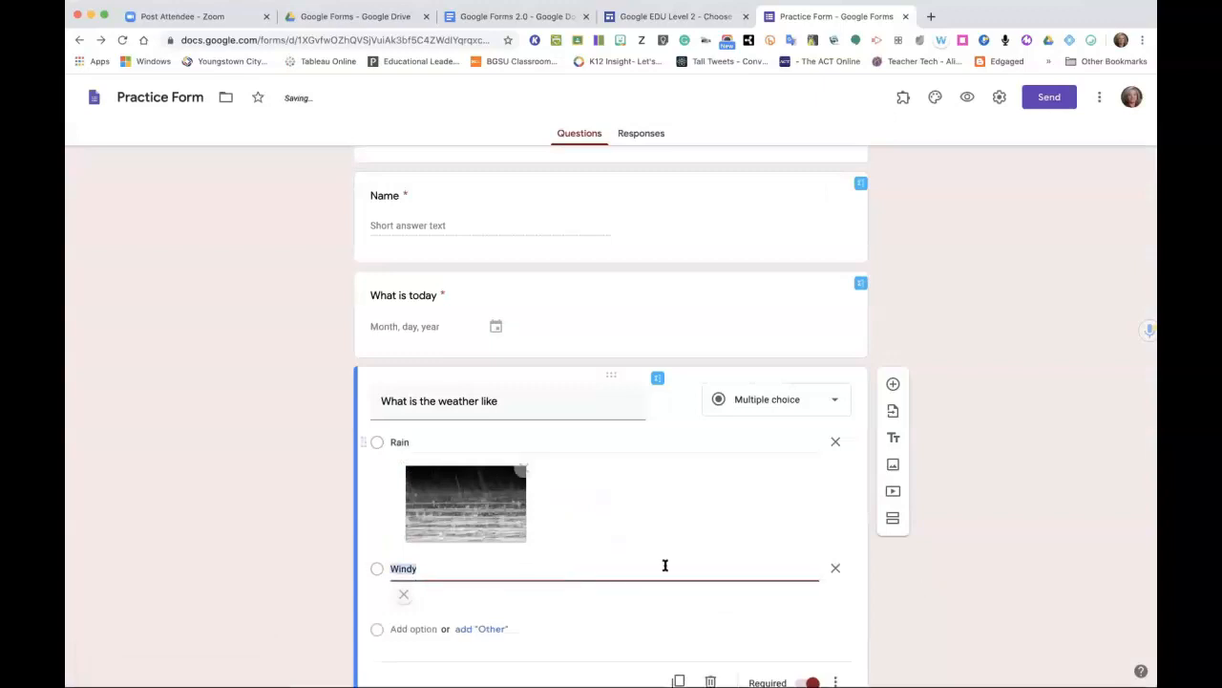
pyautogui.click(439, 567)
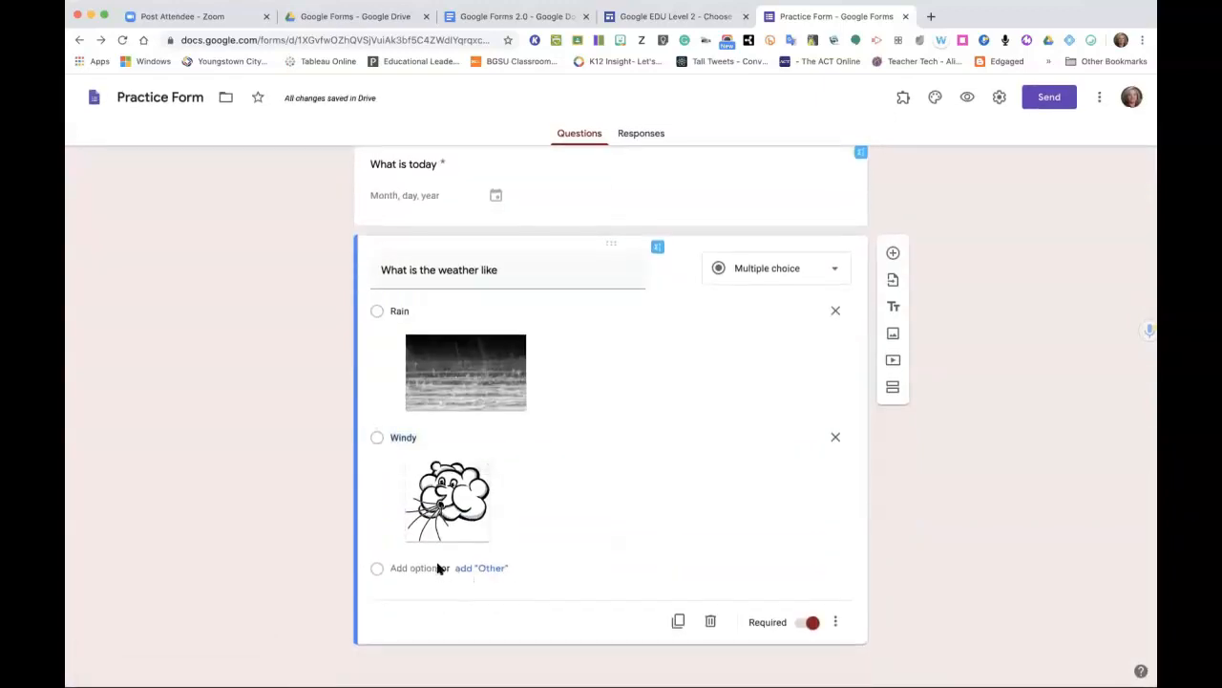
# Add a Snow option to the weather question and search Google images for "snow" as its picture.
pyautogui.click(421, 567)
pyautogui.write('Snow')
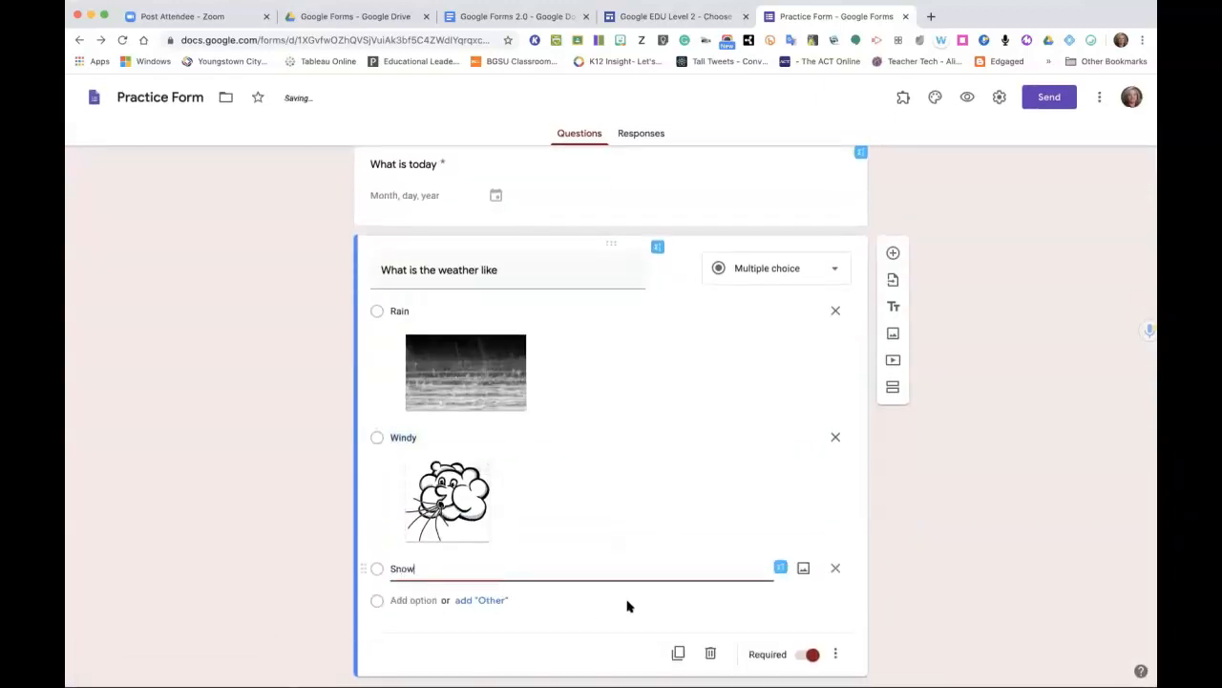
pyautogui.click(803, 567)
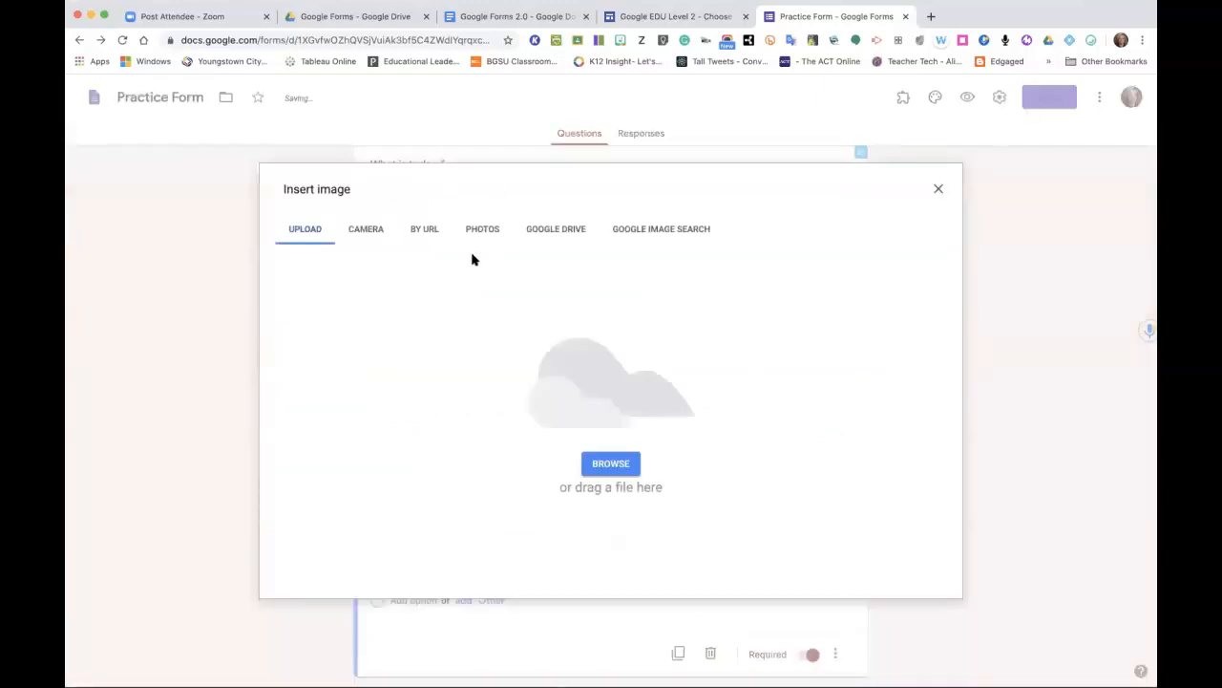
pyautogui.click(661, 231)
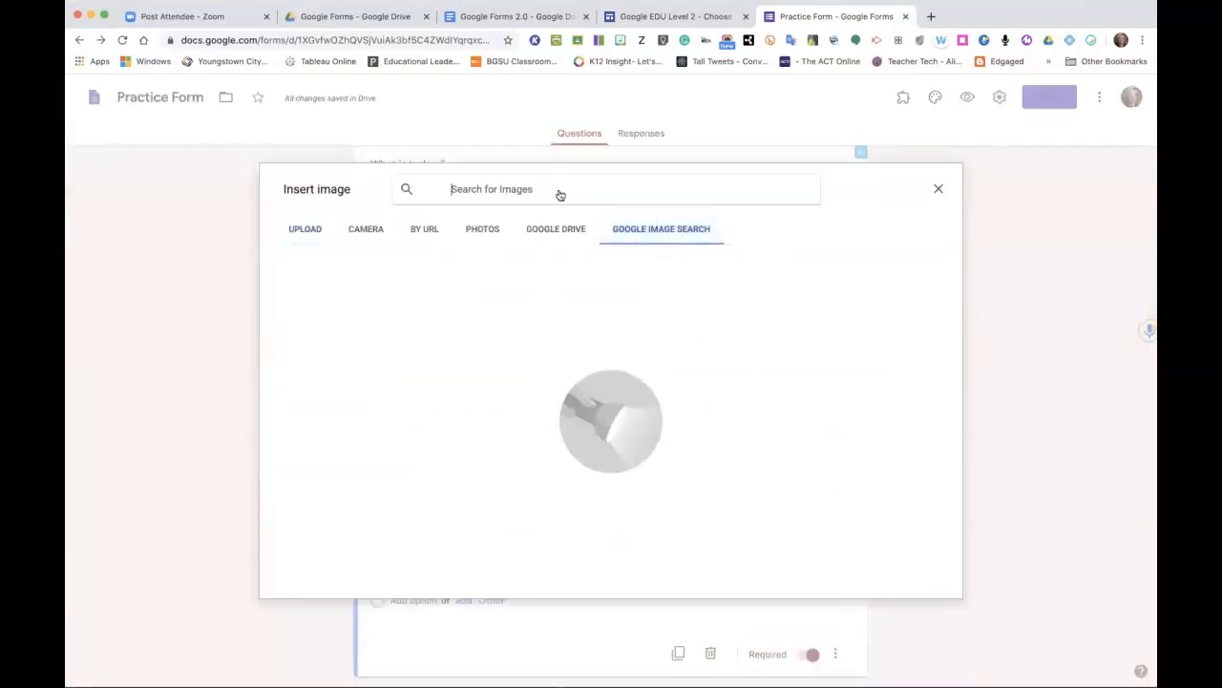
pyautogui.write('snow')
pyautogui.press('Return')
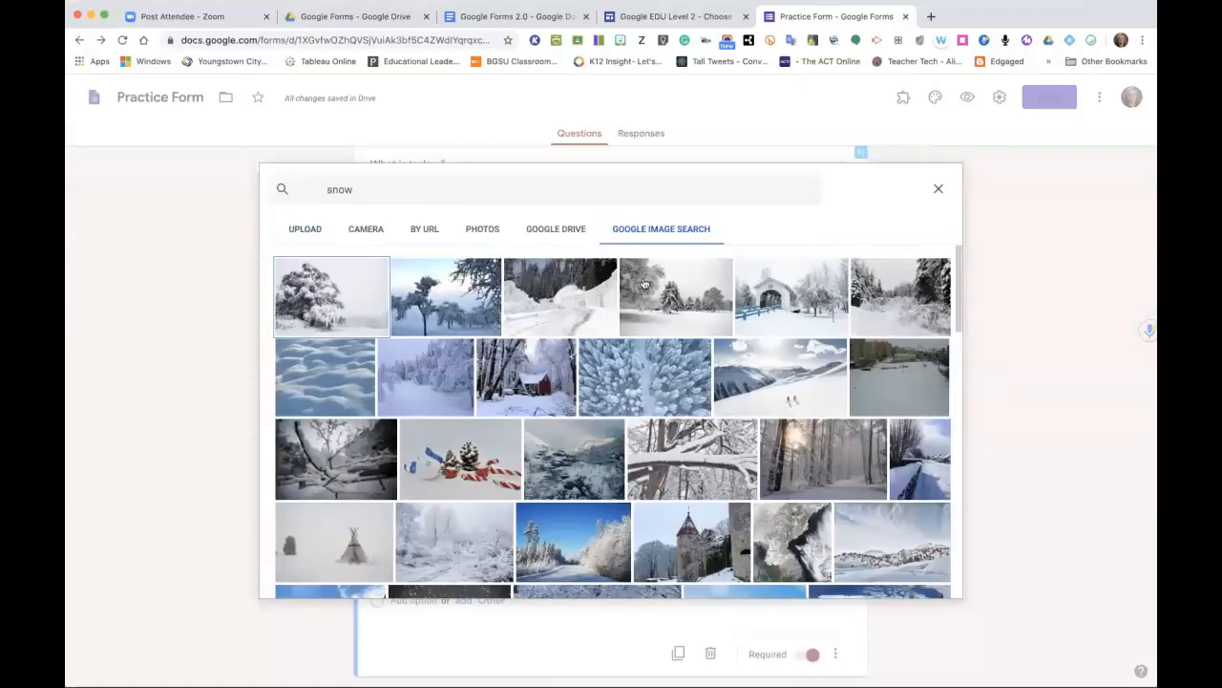
pyautogui.scroll(-1, 511, 411)
# Change the image search to "snow flake" and insert the first light blue snowflake into the Snow option.
pyautogui.click(405, 192)
pyautogui.write('flak')
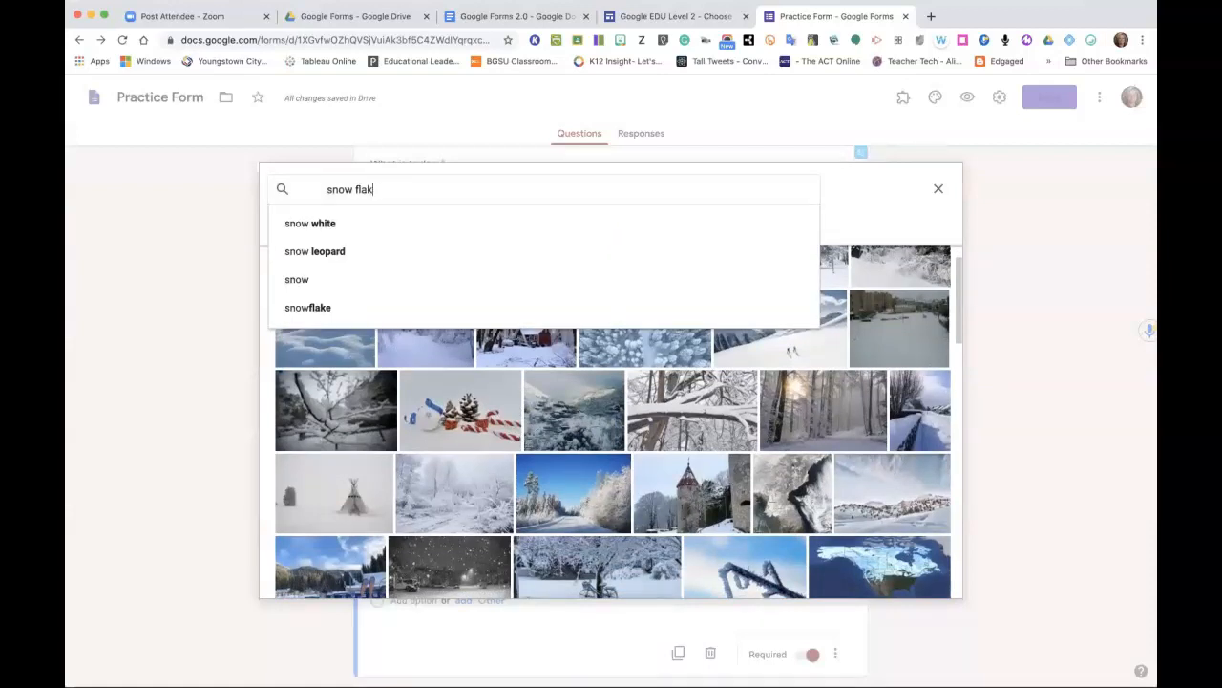
pyautogui.write('e')
pyautogui.press('Return')
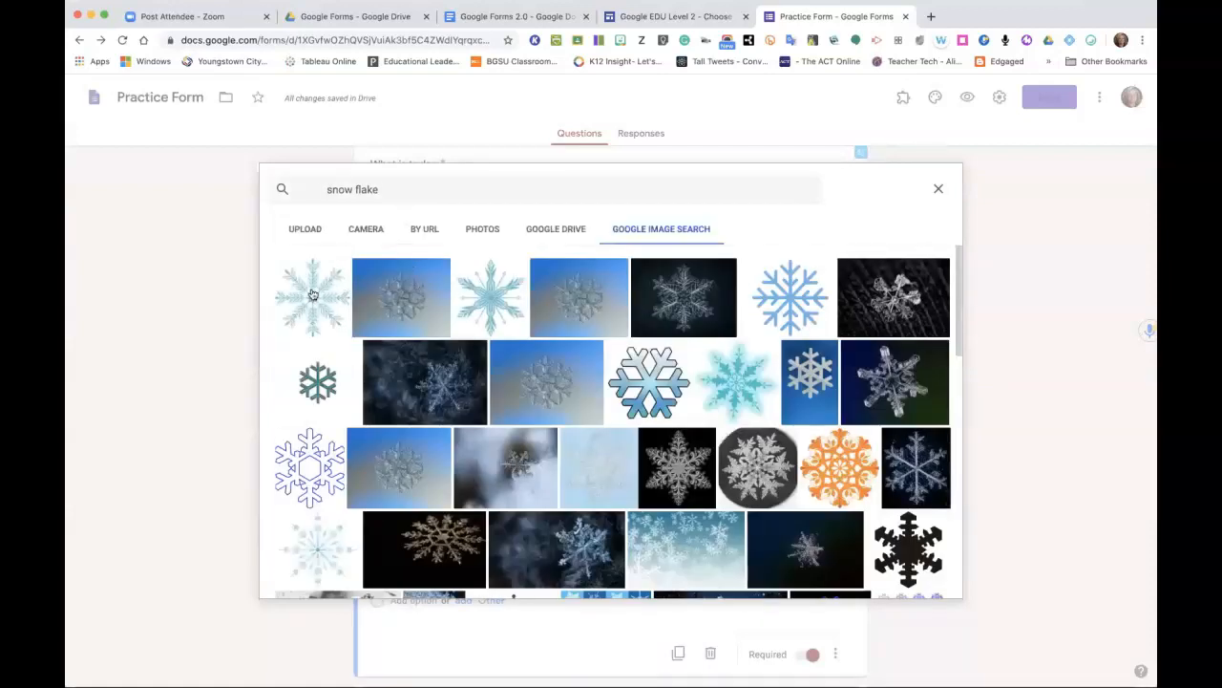
pyautogui.click(313, 294)
pyautogui.click(918, 581)
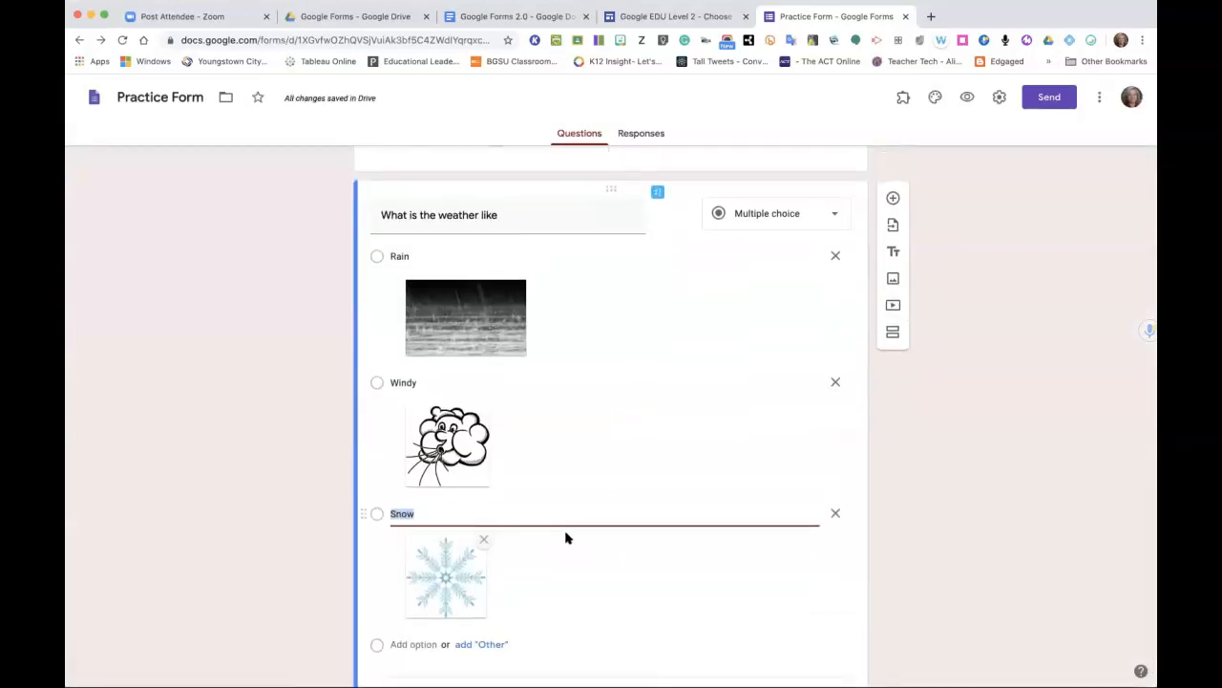
# Preview the form to examine how the weather question's image options appear to respondents, and close the preview.
pyautogui.click(964, 99)
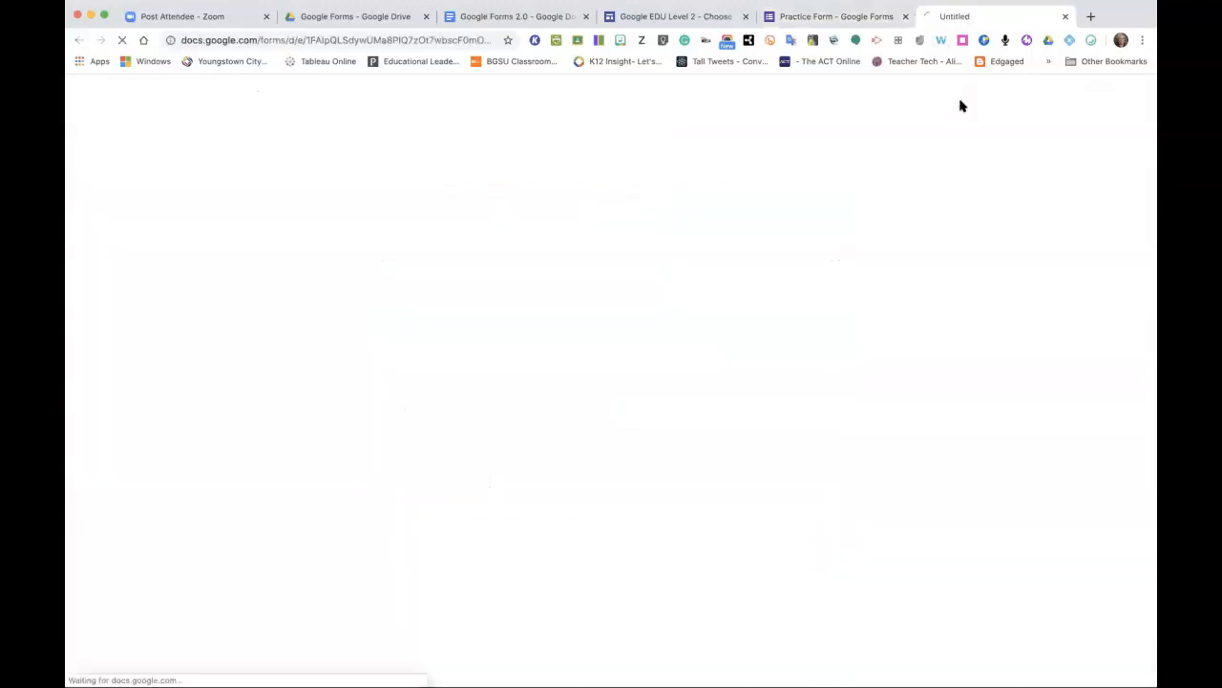
pyautogui.scroll(-15, 657, 498)
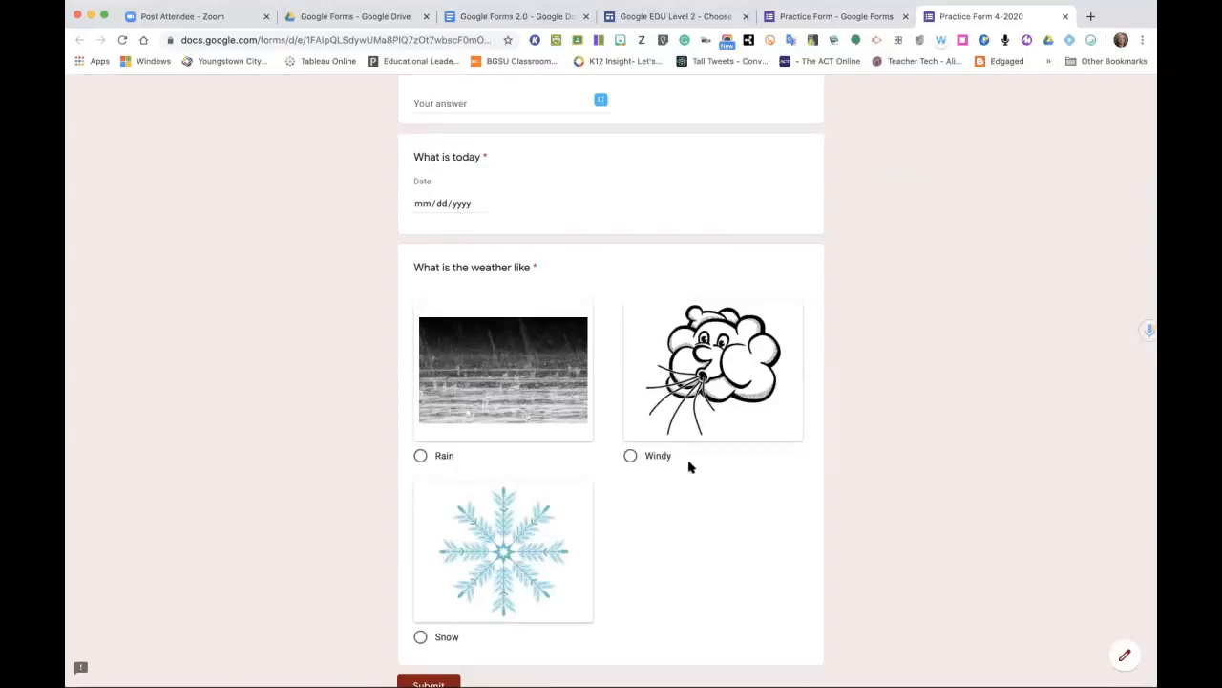
pyautogui.scroll(6, 722, 259)
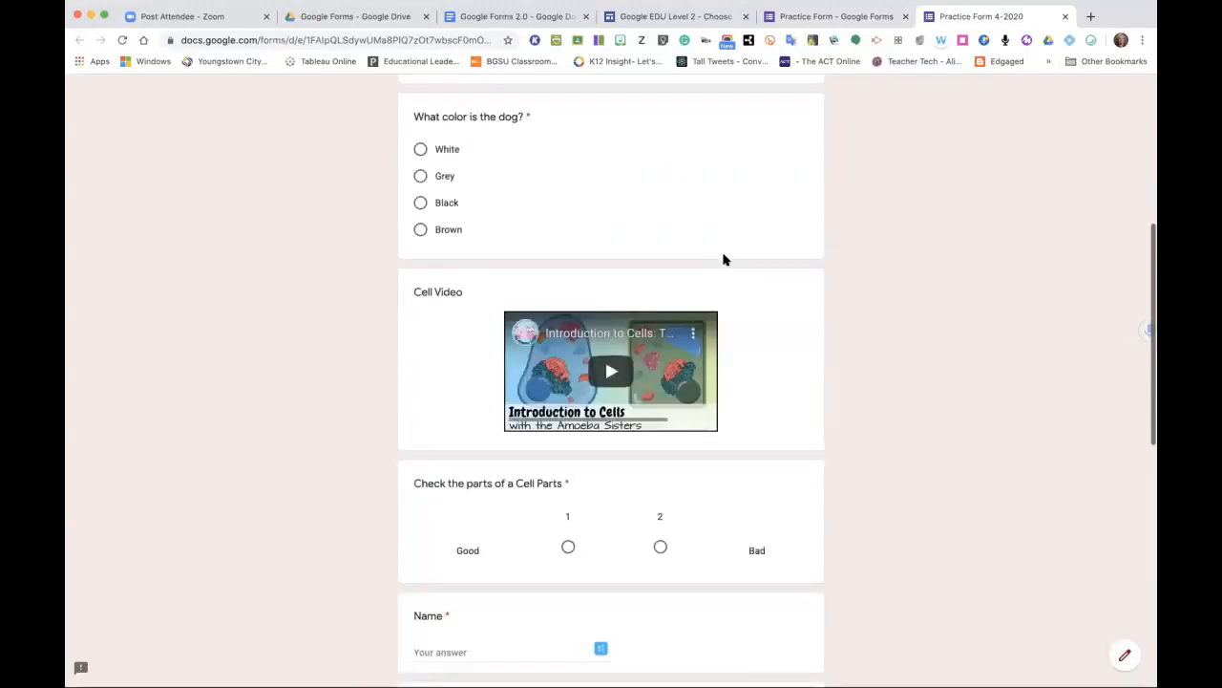
pyautogui.click(1064, 16)
# Rename the "What is today" date question as "Month".
pyautogui.scroll(3, 678, 488)
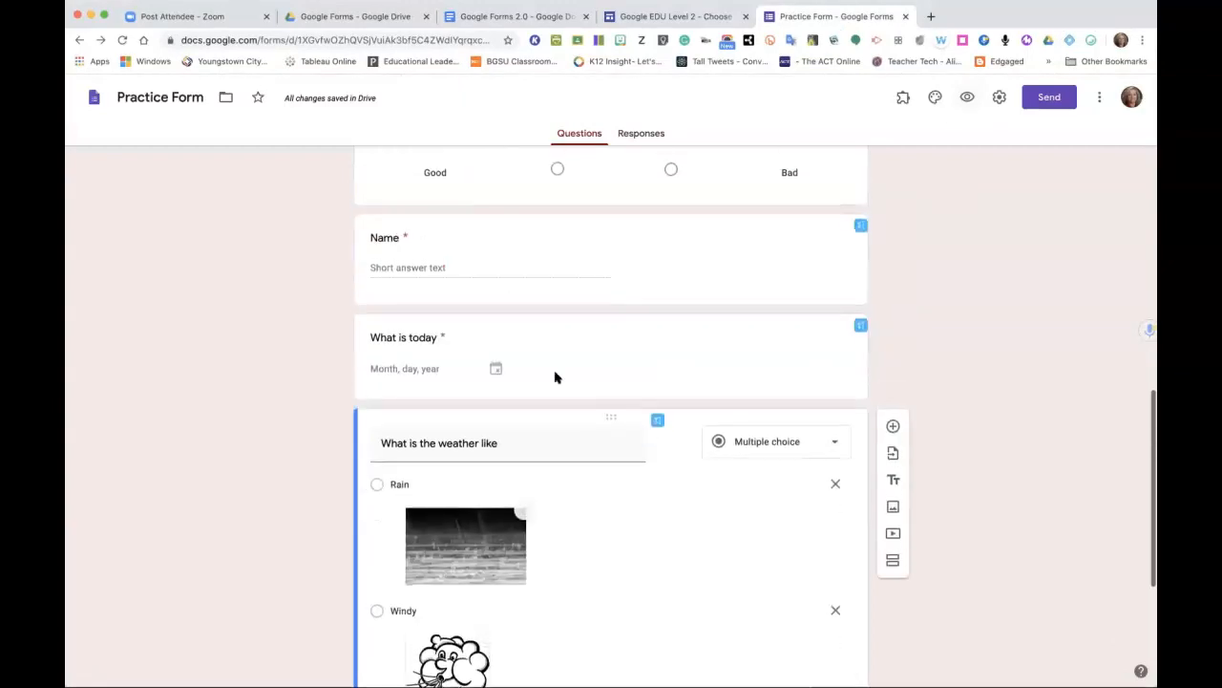
pyautogui.tripleClick(444, 342)
pyautogui.write('MOnth')
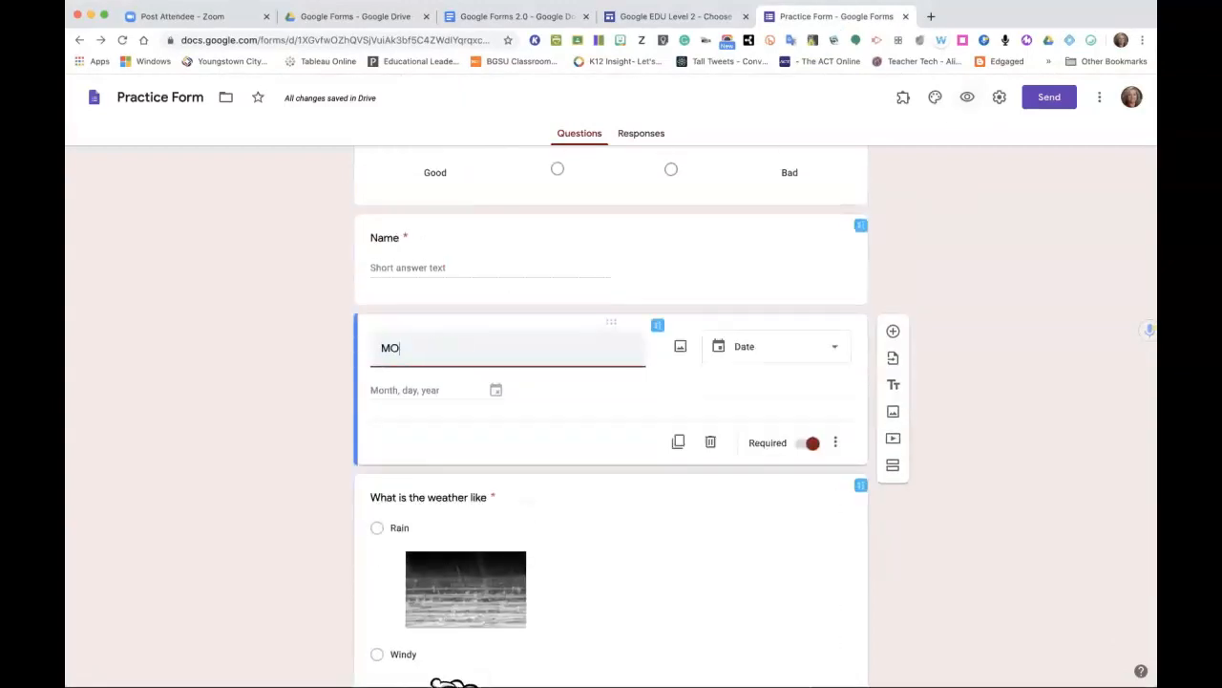
pyautogui.press('BackSpace')
pyautogui.press('BackSpace')
pyautogui.press('BackSpace')
pyautogui.press('BackSpace')
pyautogui.write('onth')
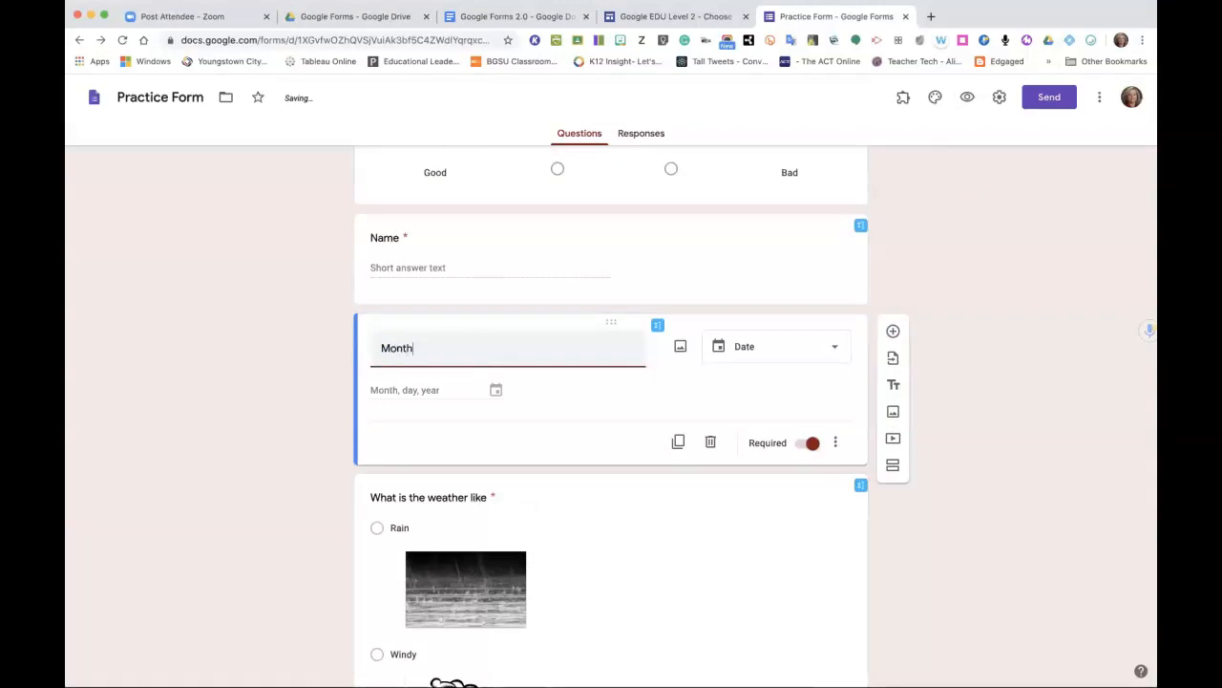
pyautogui.click(515, 449)
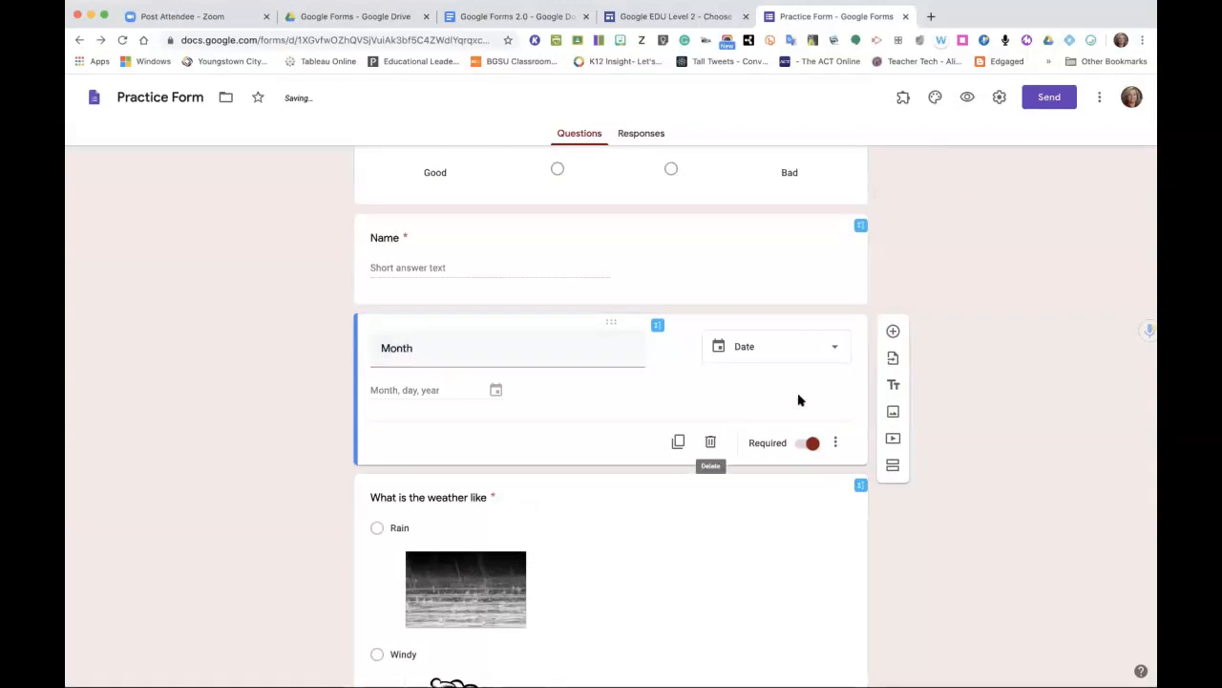
# Change the Month question's type to Dropdown and enter September as its first option.
pyautogui.click(821, 350)
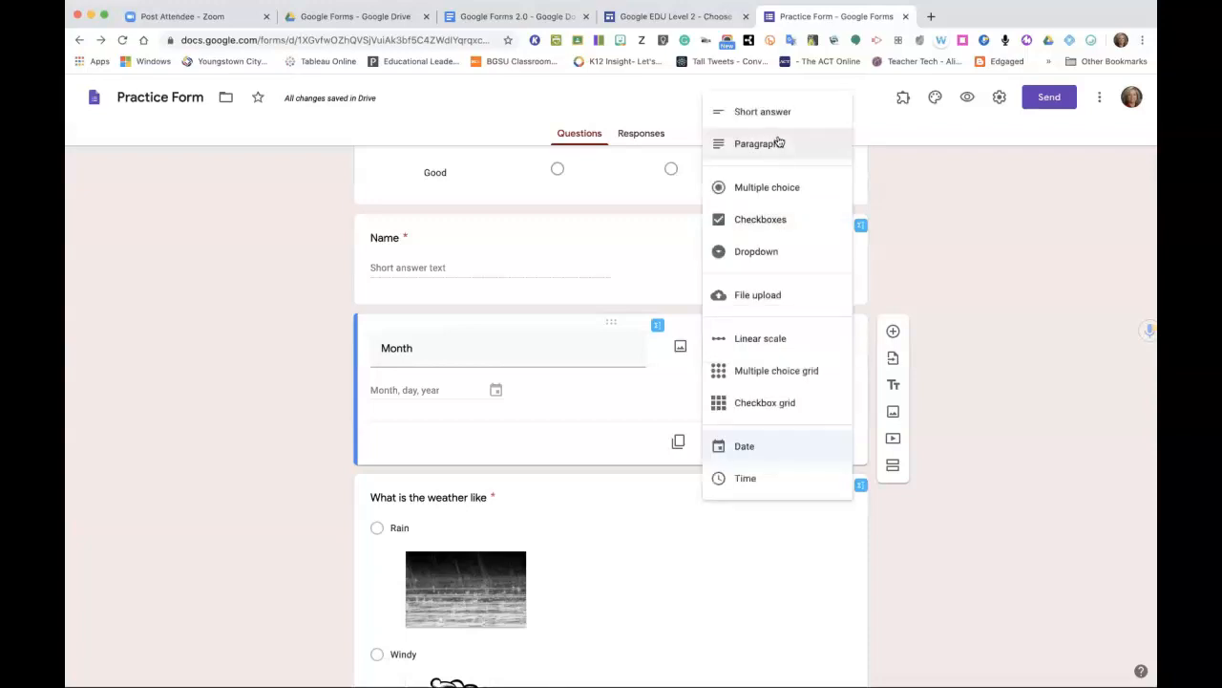
pyautogui.click(772, 251)
pyautogui.click(444, 388)
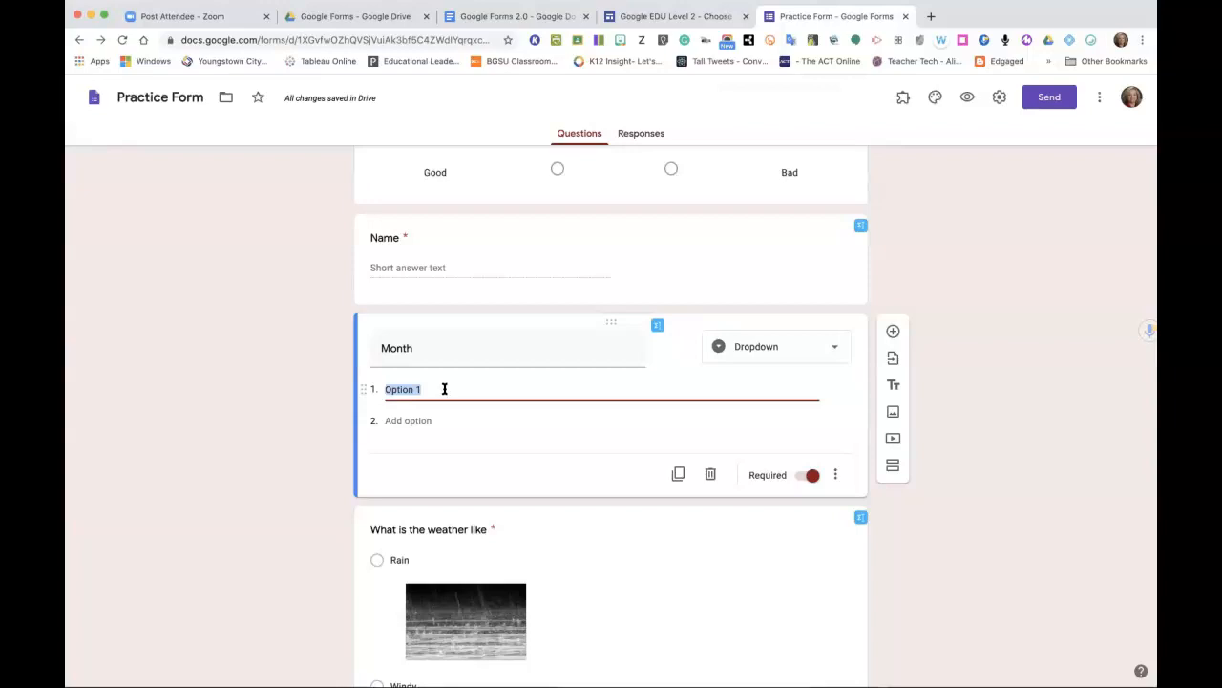
pyautogui.write('September')
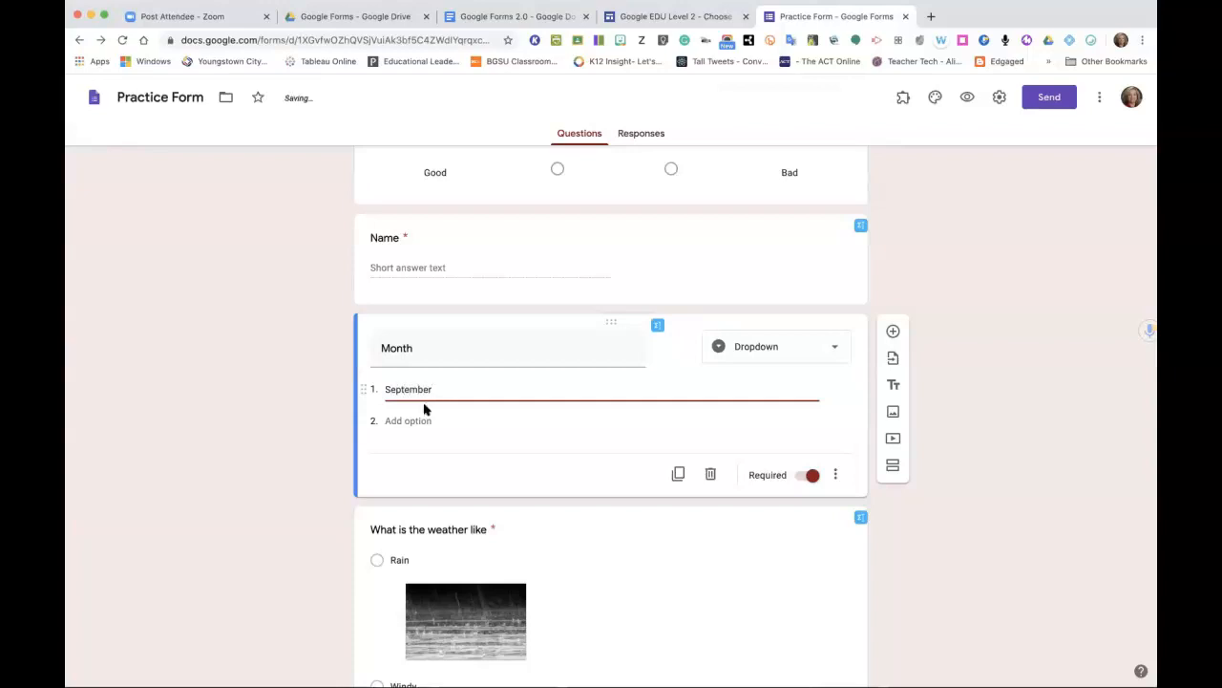
# Add November as the second option of the Month dropdown question.
pyautogui.click(430, 421)
pyautogui.write('Nover')
pyautogui.write('=mbe')
pyautogui.press('BackSpace')
pyautogui.press('BackSpace')
pyautogui.press('BackSpace')
pyautogui.write('mber')
pyautogui.click(960, 488)
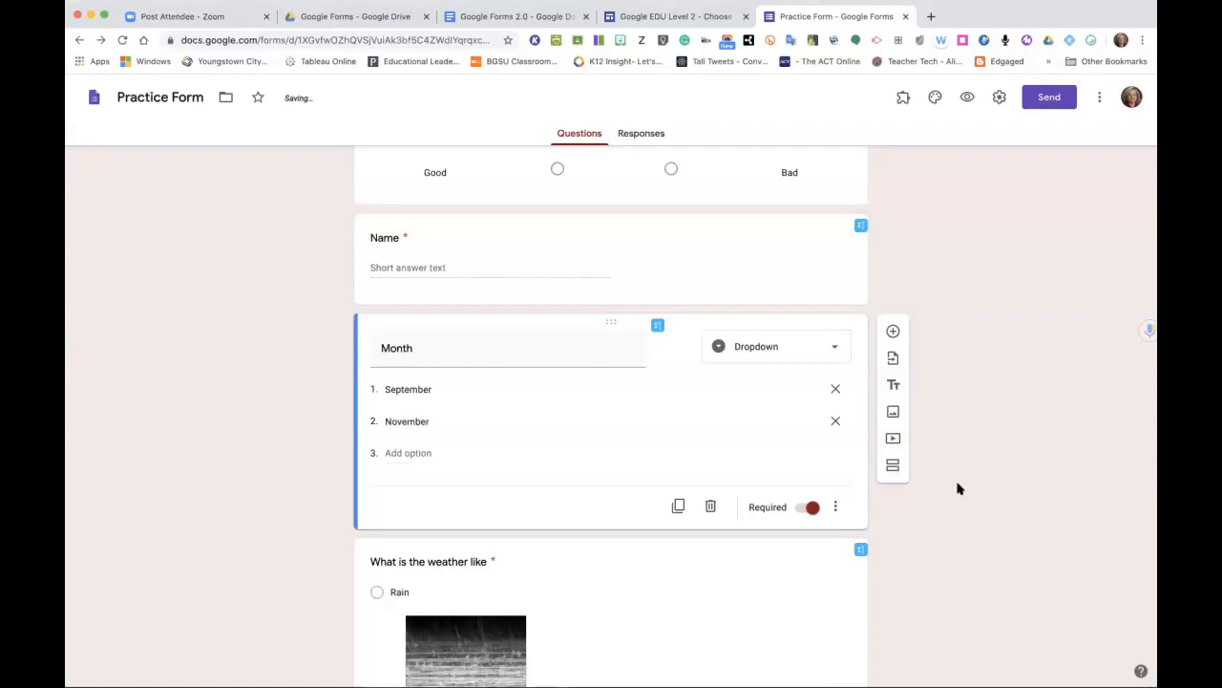
# Add October as the third option of the Month dropdown and move it above November.
pyautogui.click(442, 427)
pyautogui.click(438, 452)
pyautogui.click(415, 451)
pyautogui.write('Ov')
pyautogui.press('BackSpace')
pyautogui.write('ctober')
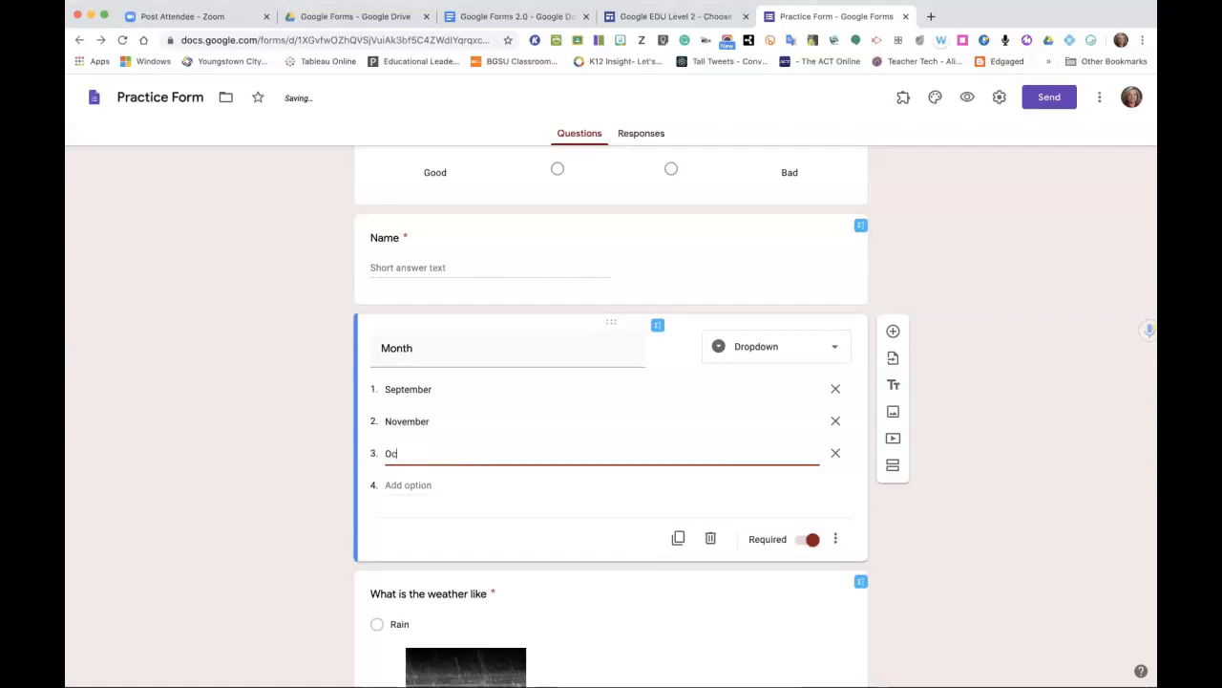
pyautogui.click(425, 552)
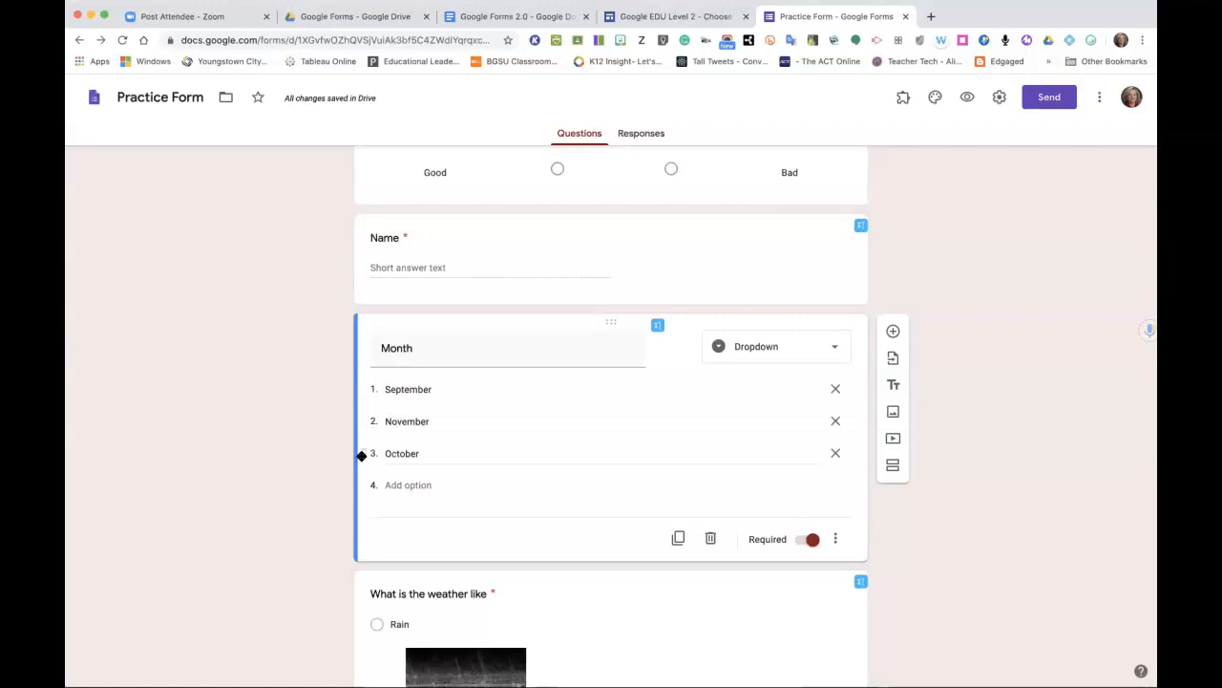
pyautogui.moveTo(361, 455); pyautogui.dragTo(360, 420)
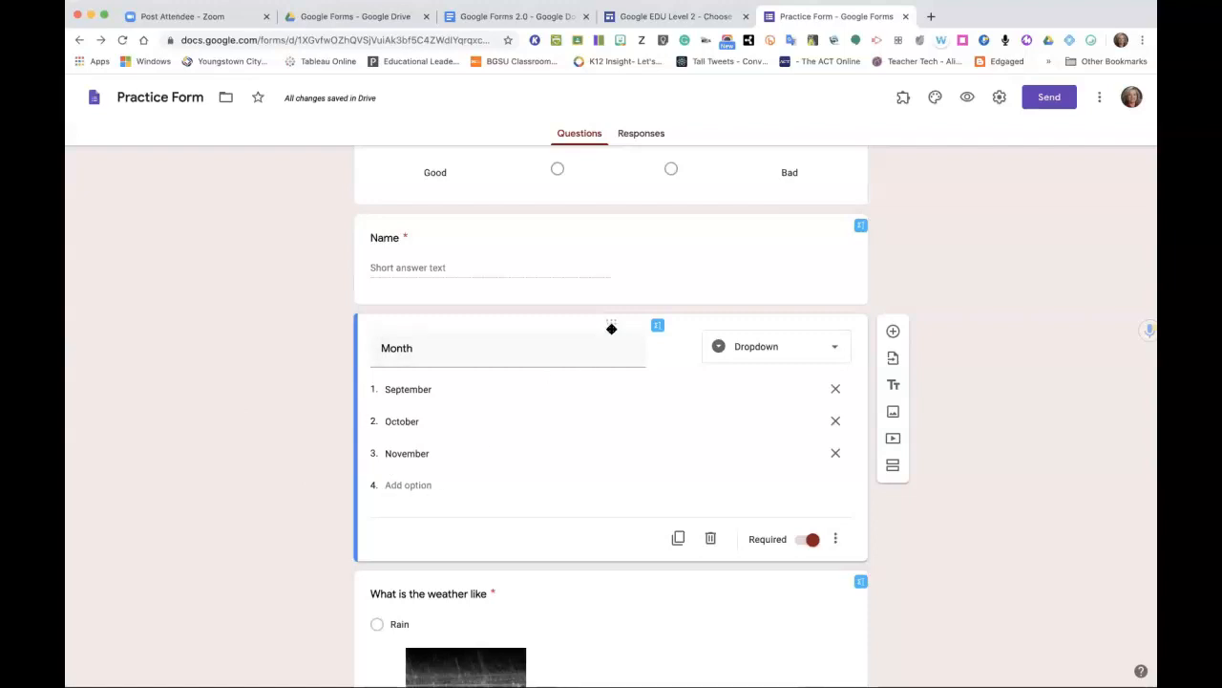
# Move the Name question up to the beginning of the form, directly below the form's title section.
pyautogui.scroll(1, 612, 328)
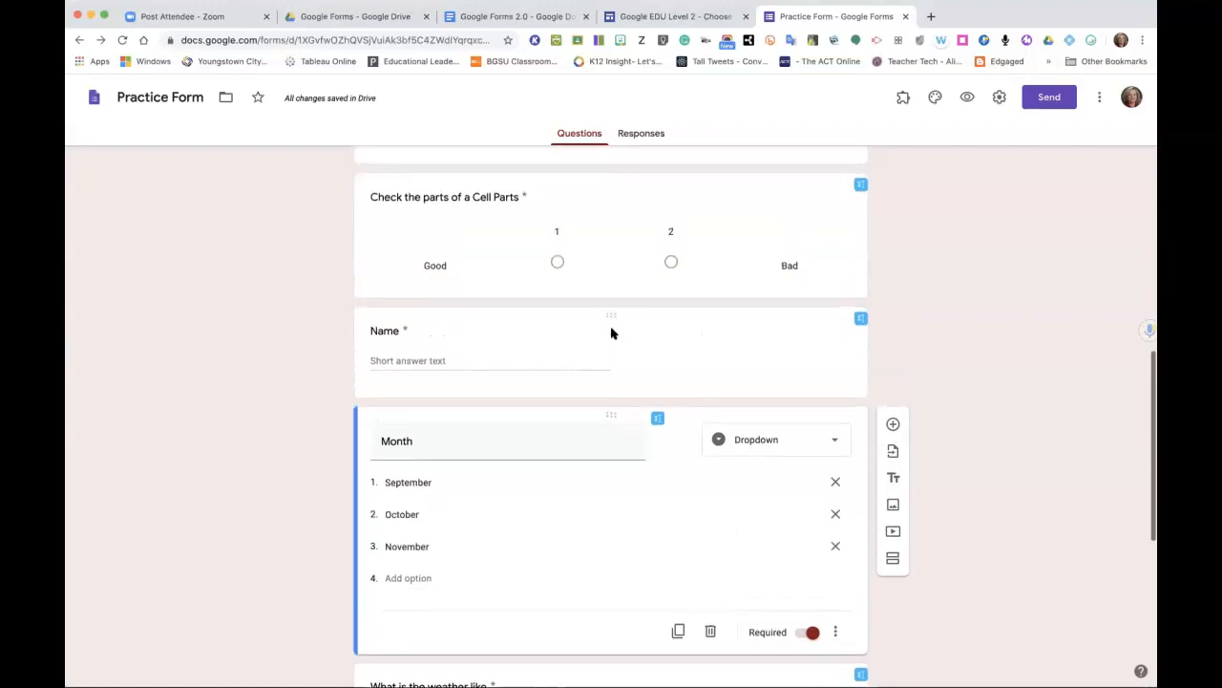
pyautogui.moveTo(611, 316); pyautogui.dragTo(614, 367)
pyautogui.scroll(2, 636, 341)
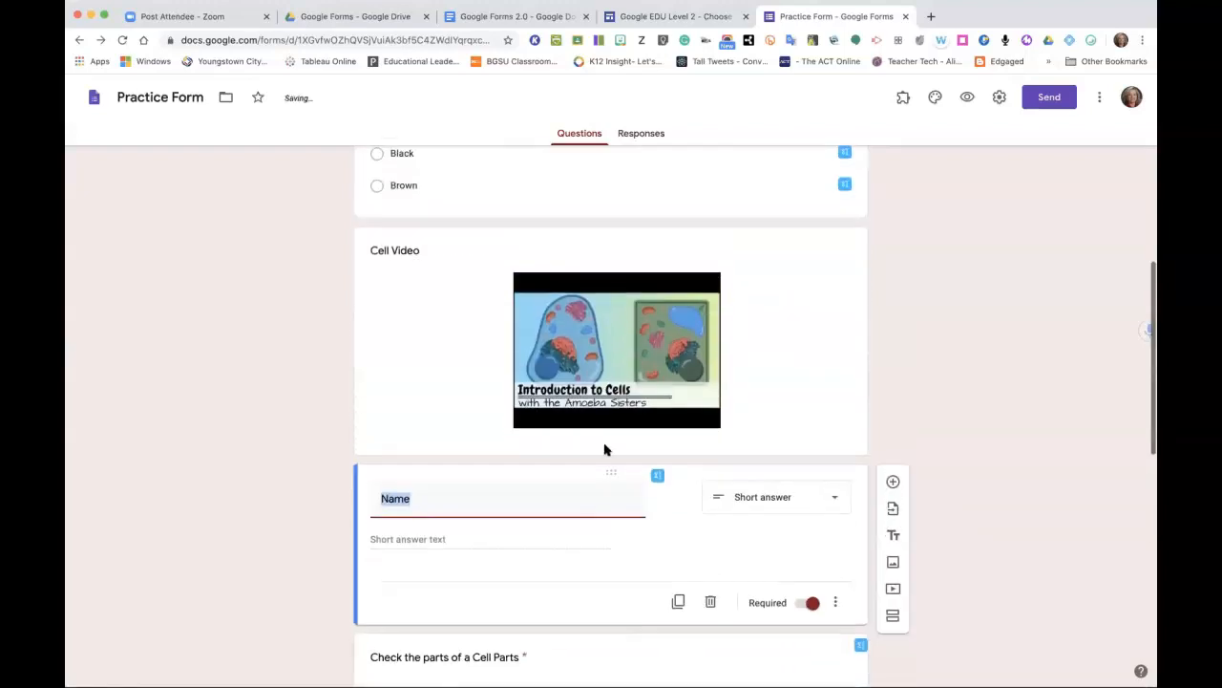
pyautogui.moveTo(618, 475); pyautogui.dragTo(639, 205)
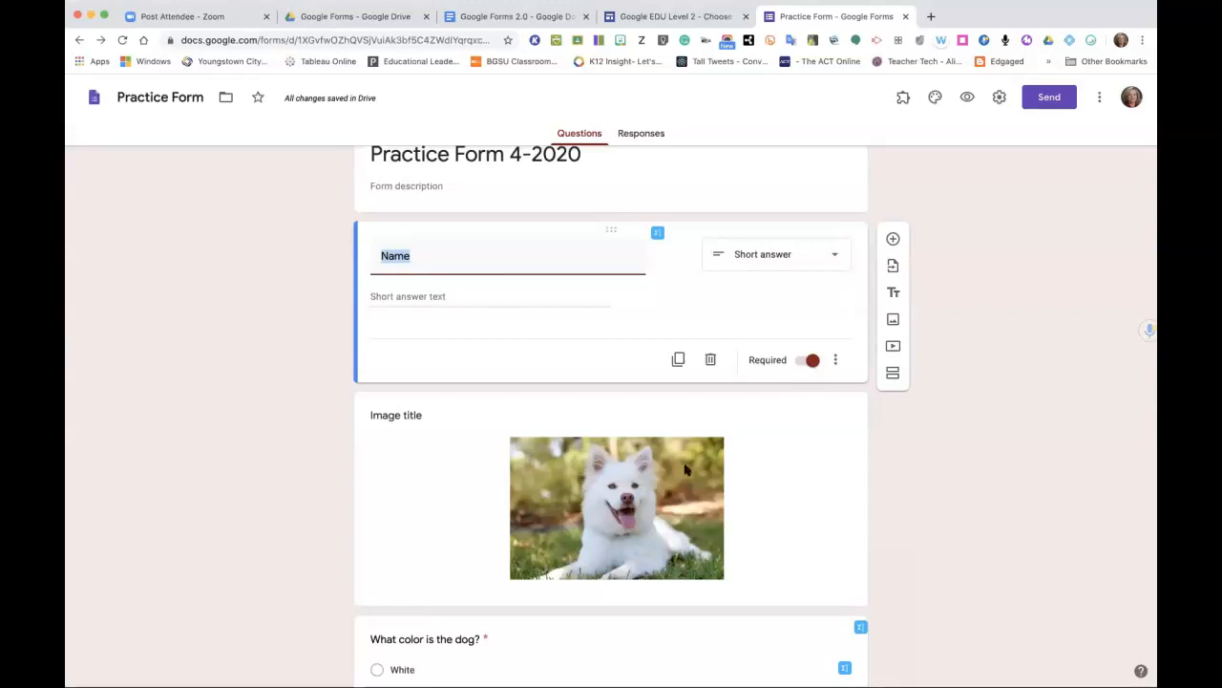
pyautogui.scroll(1, 623, 527)
pyautogui.scroll(3, 625, 532)
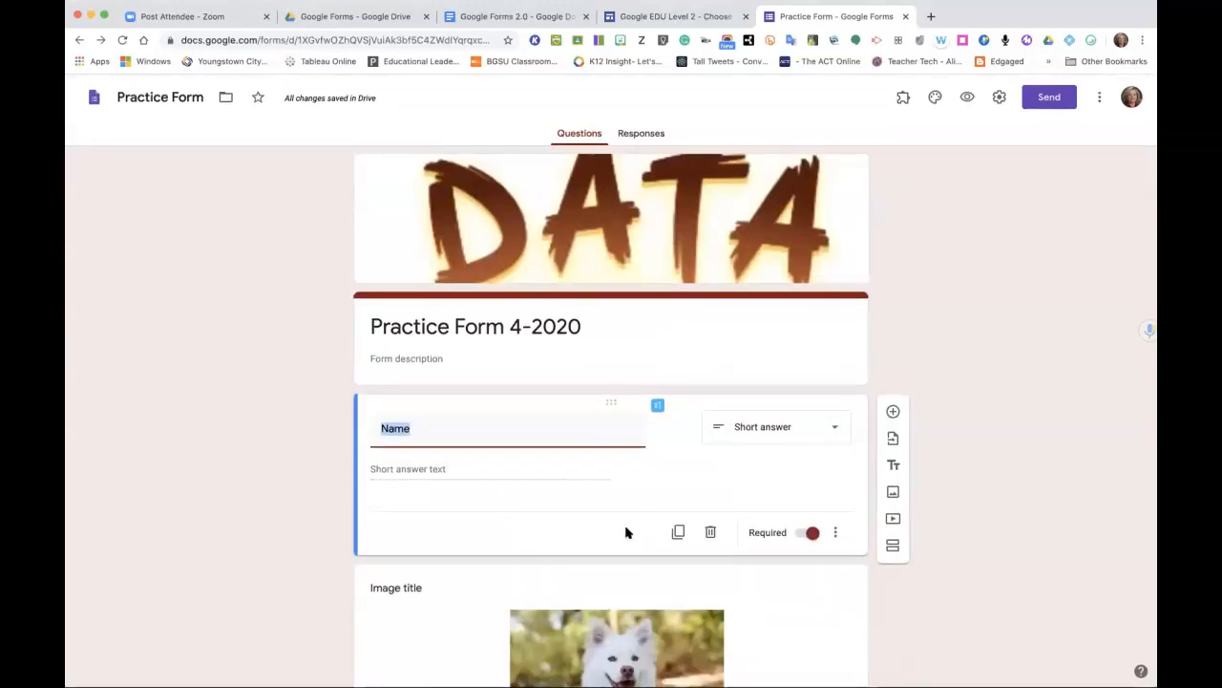
pyautogui.scroll(-6, 626, 532)
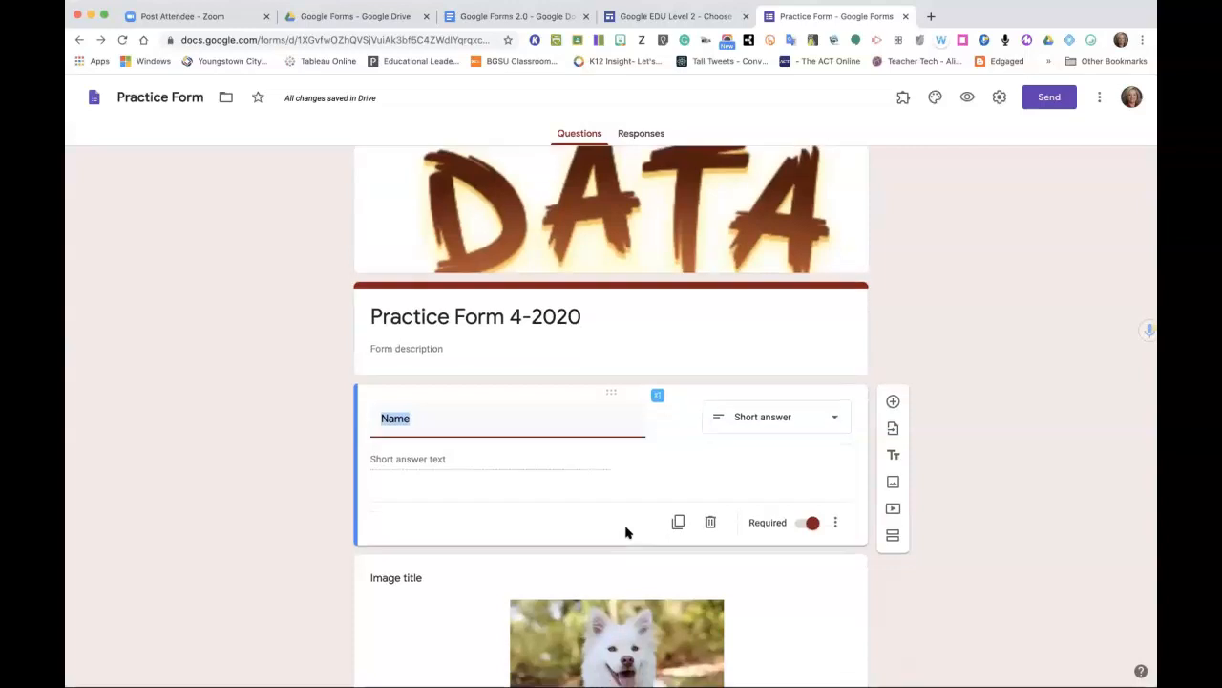
pyautogui.scroll(-5, 625, 532)
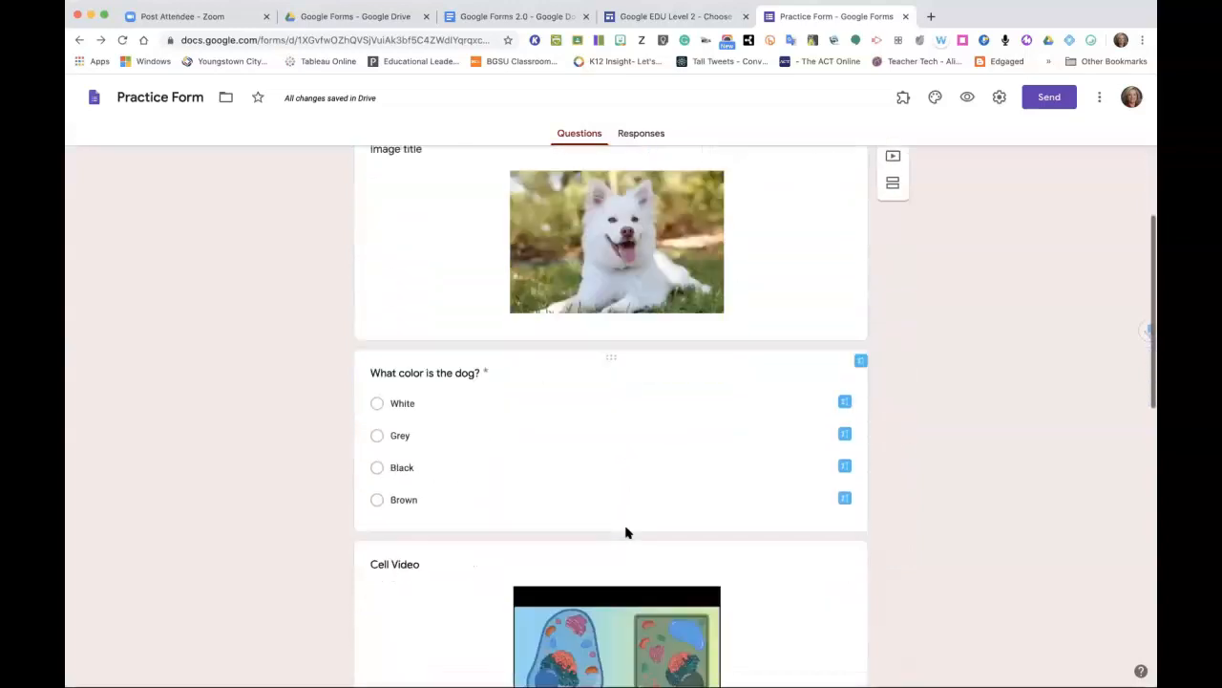
# Make the form a quiz with grades released immediately after each submission, hide missed questions and correct answers from respondents, and save the settings.
pyautogui.click(998, 99)
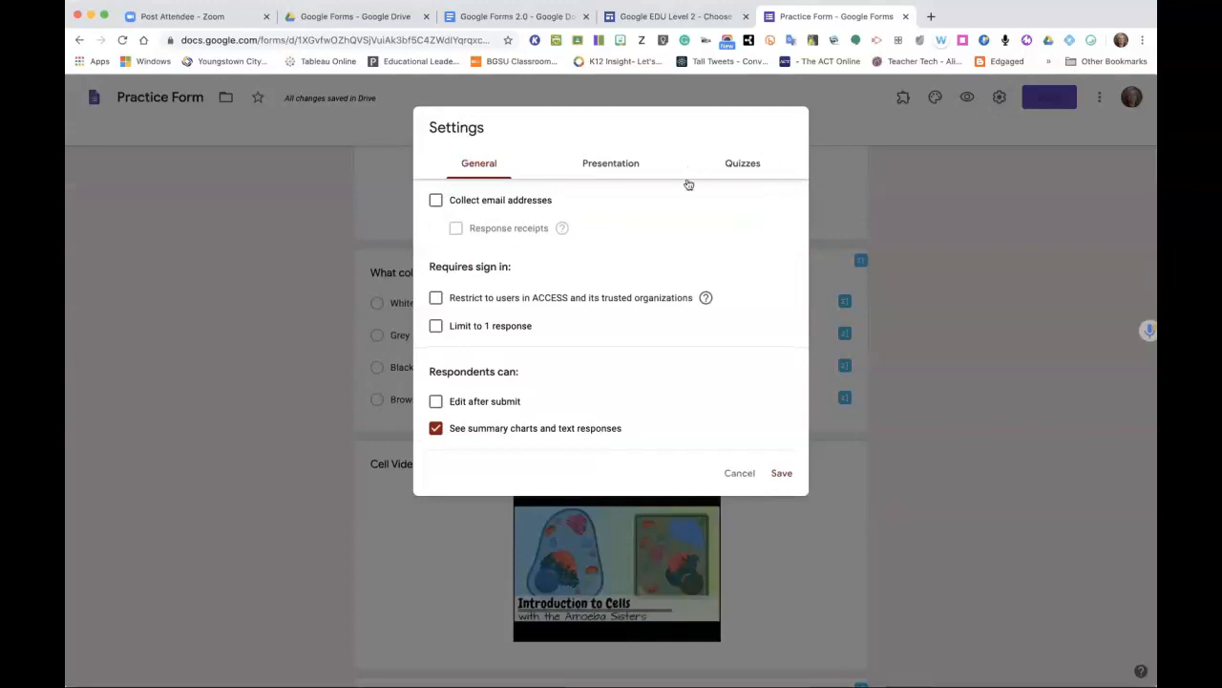
pyautogui.click(731, 167)
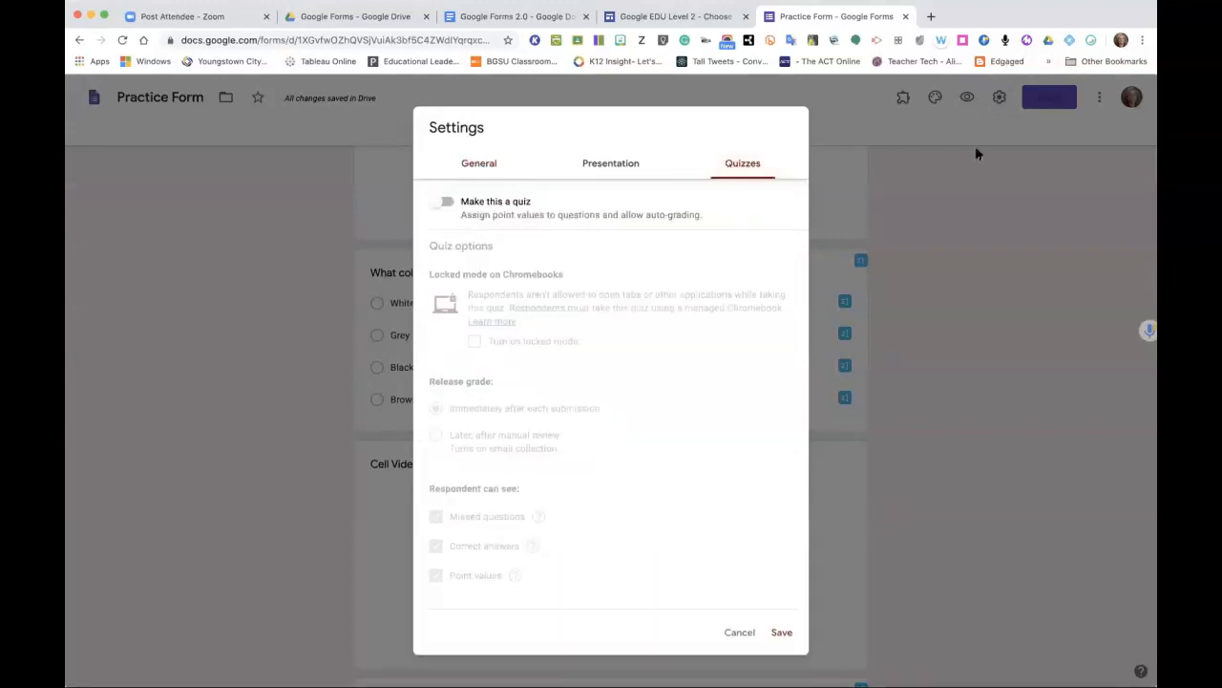
pyautogui.click(445, 203)
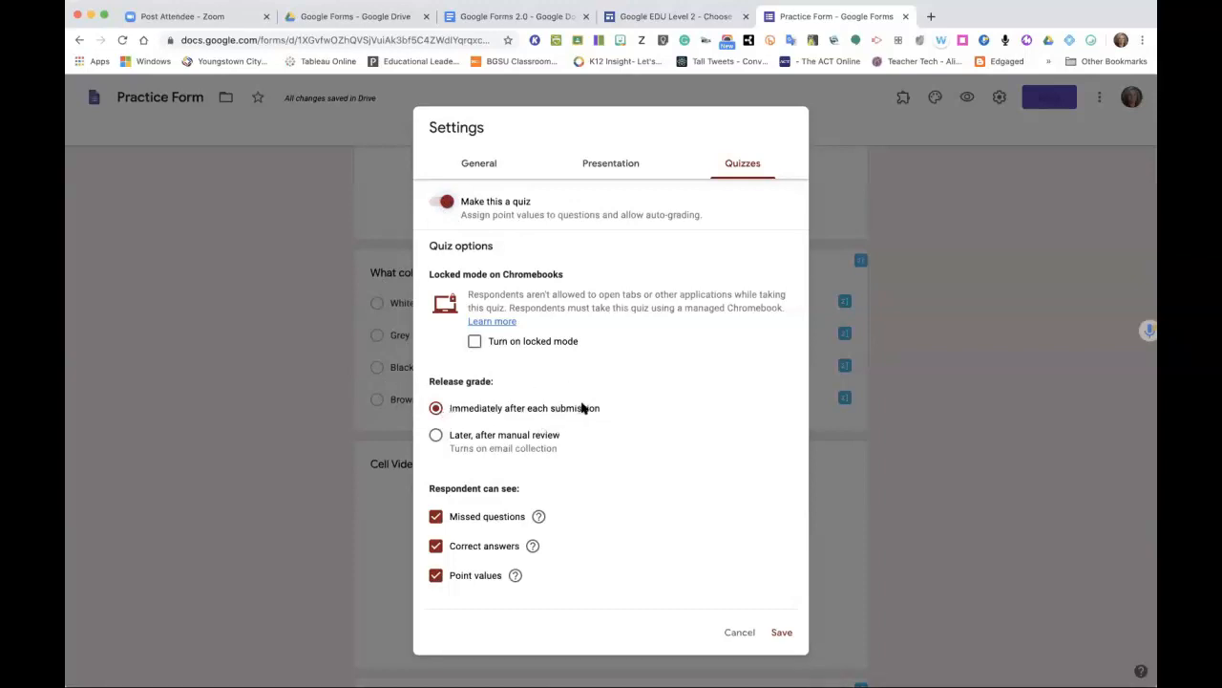
pyautogui.click(437, 436)
pyautogui.click(434, 408)
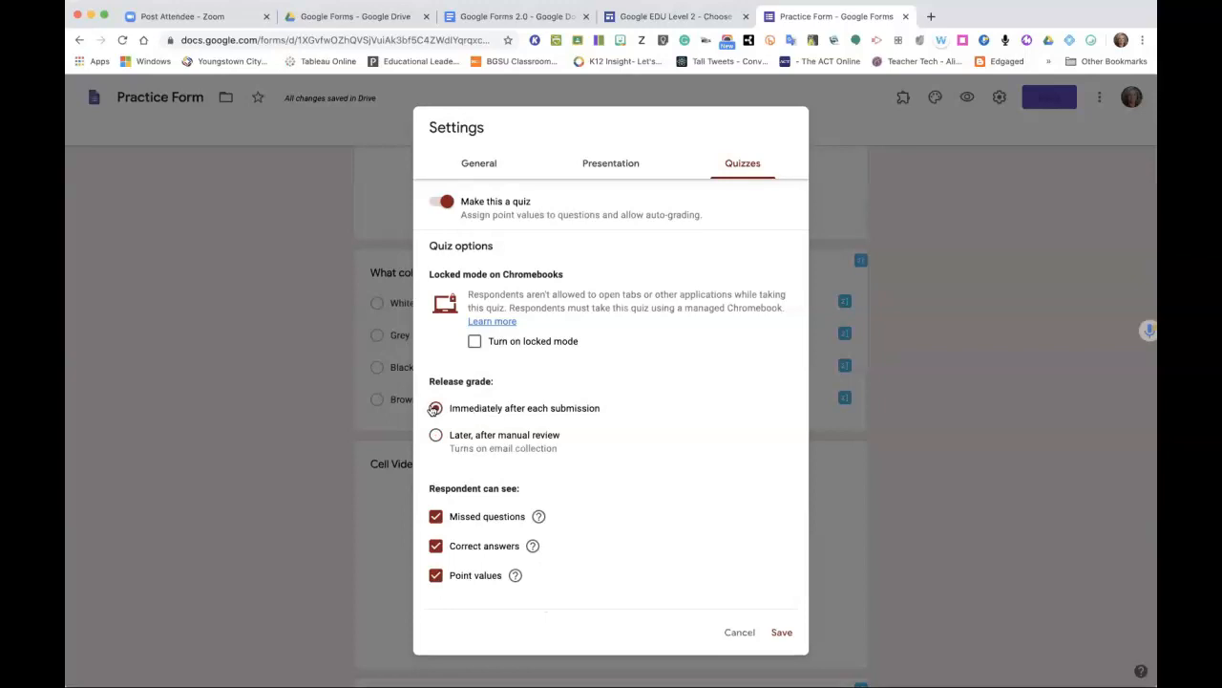
pyautogui.click(435, 517)
pyautogui.click(438, 546)
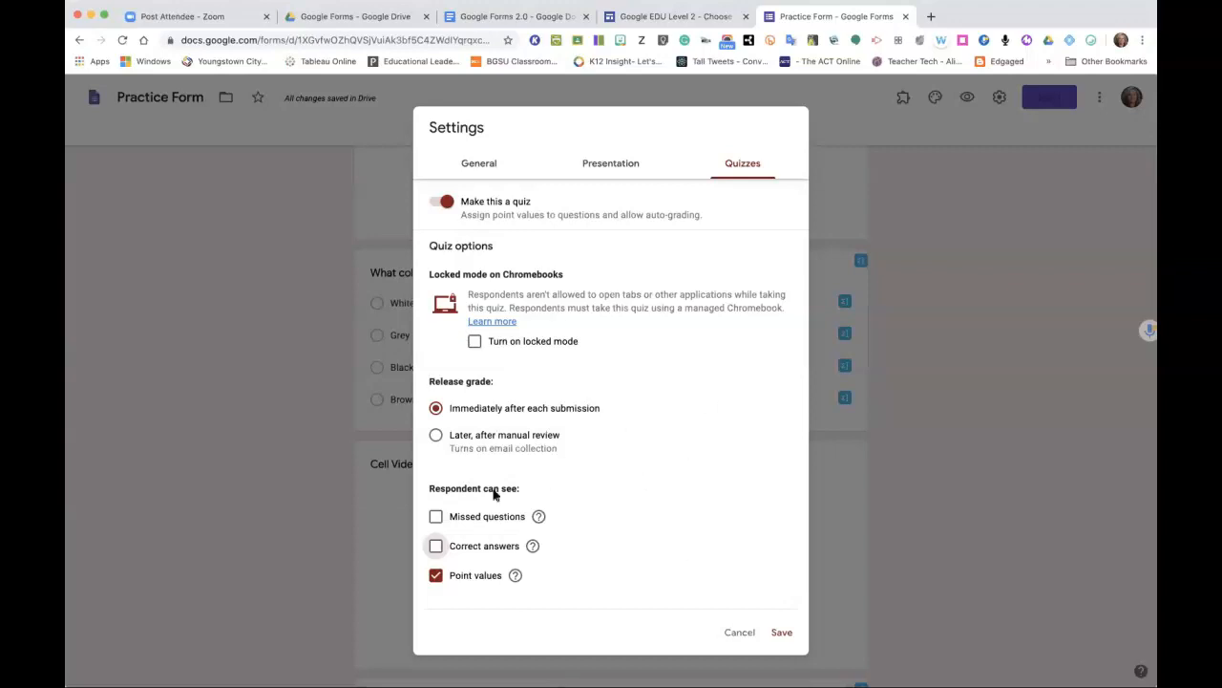
pyautogui.click(775, 633)
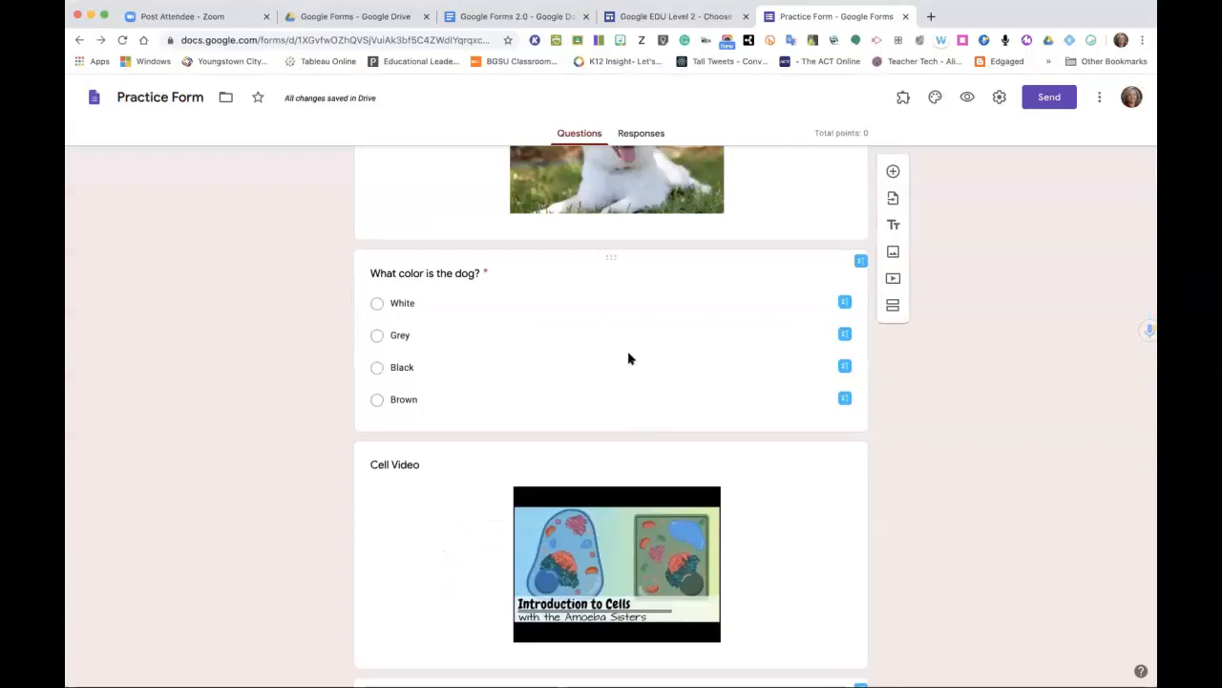
# Set up the answer key for "What color is the dog?" with 1 point and White as the correct answer.
pyautogui.click(614, 297)
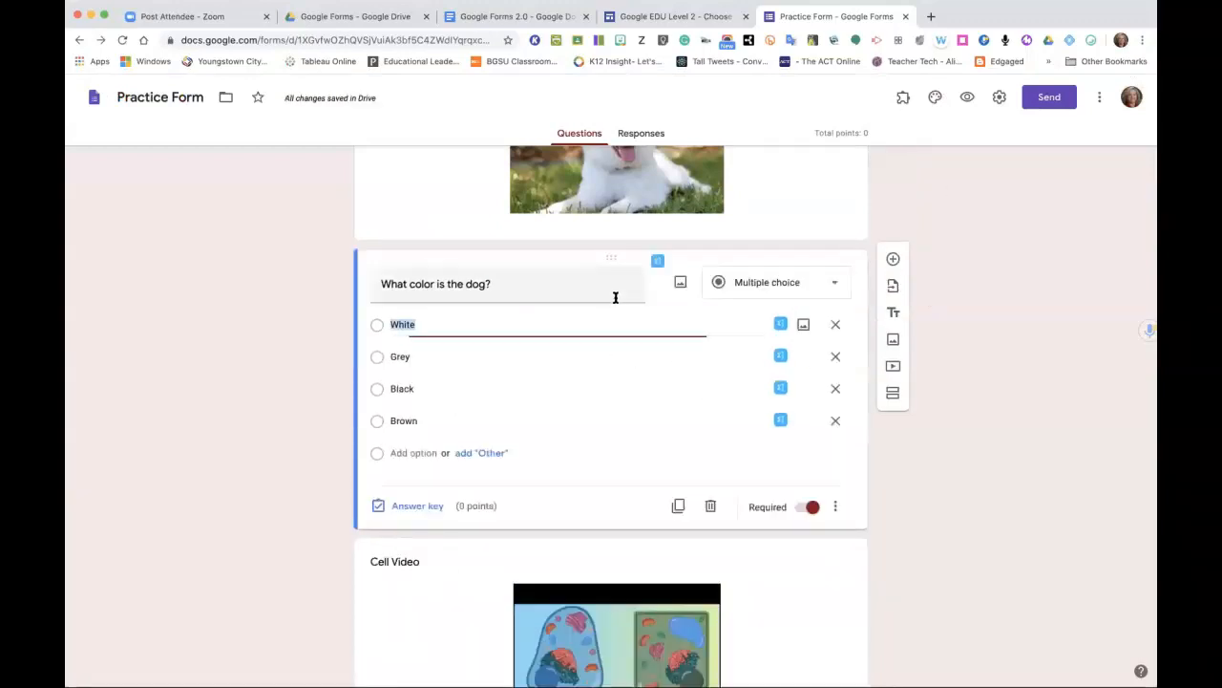
pyautogui.click(411, 506)
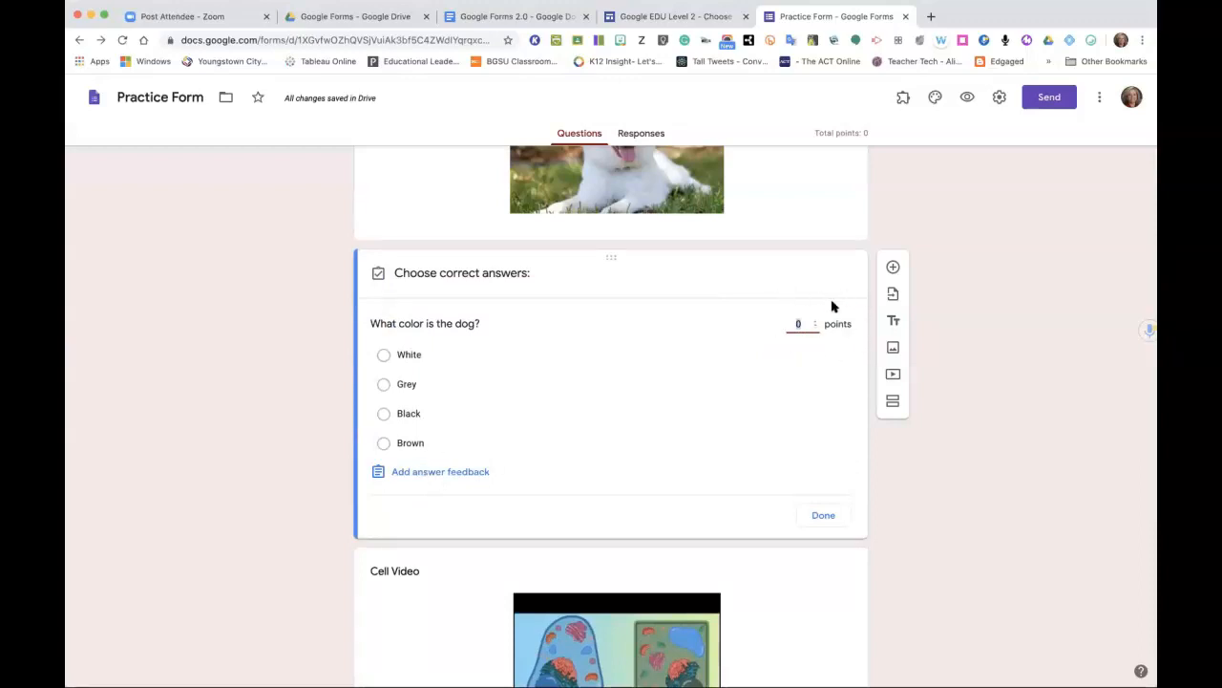
pyautogui.click(814, 322)
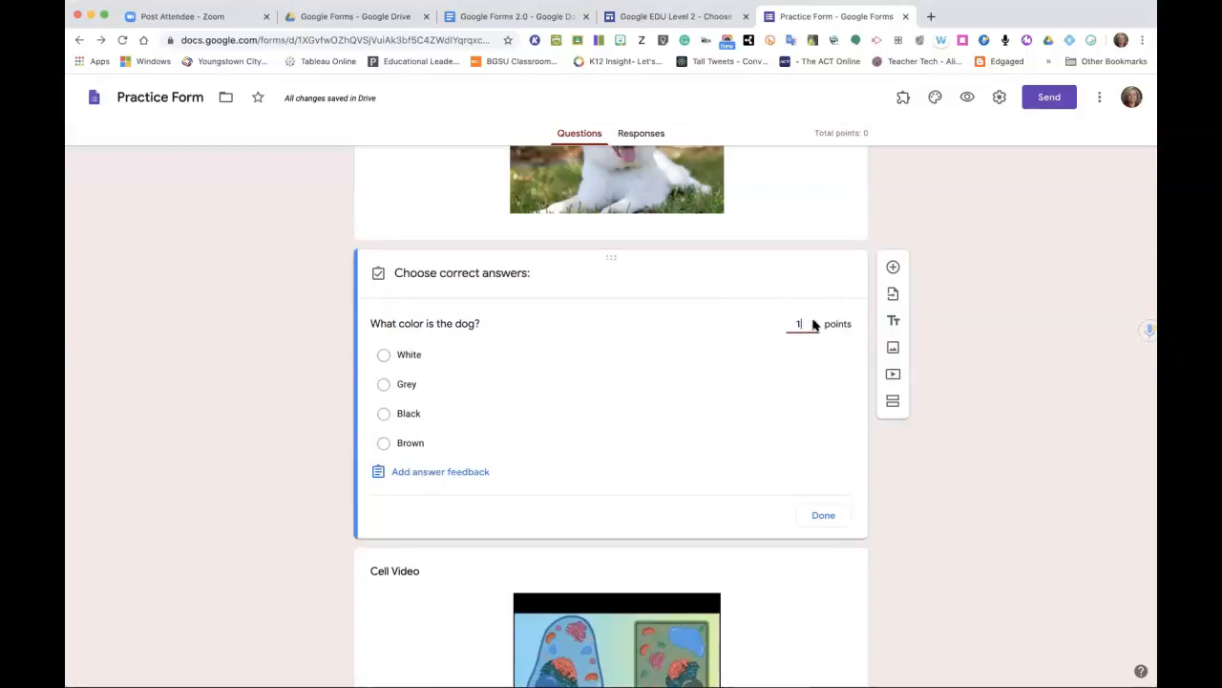
pyautogui.click(384, 356)
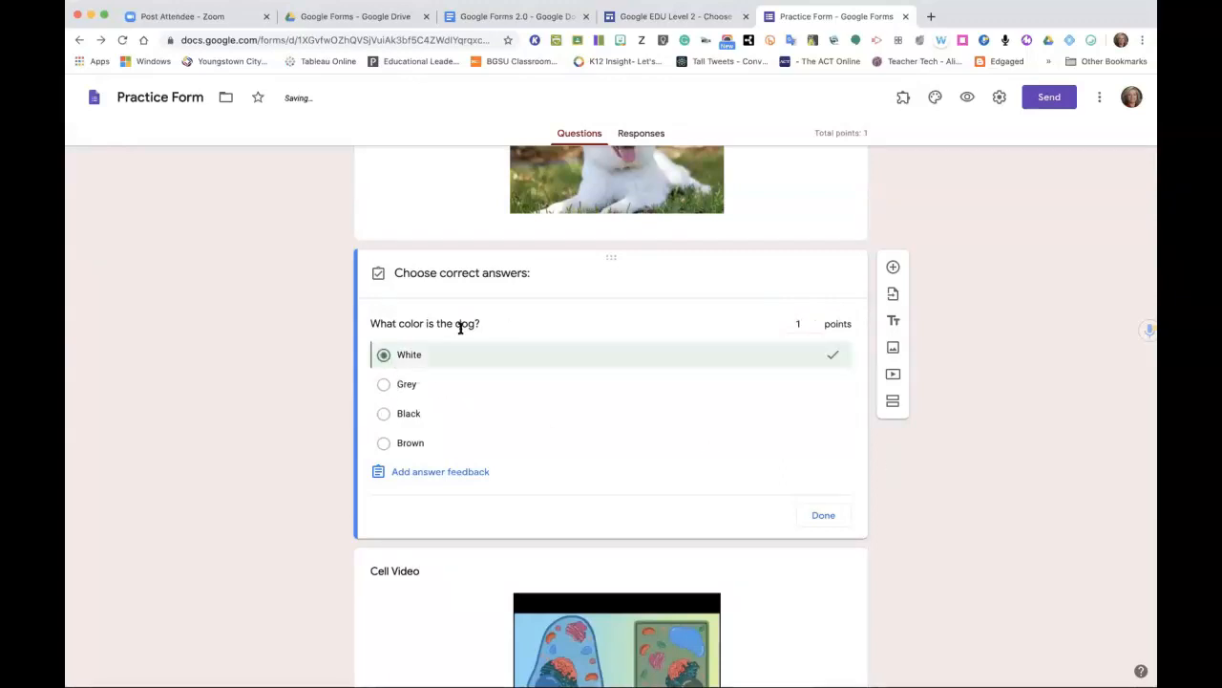
pyautogui.click(818, 513)
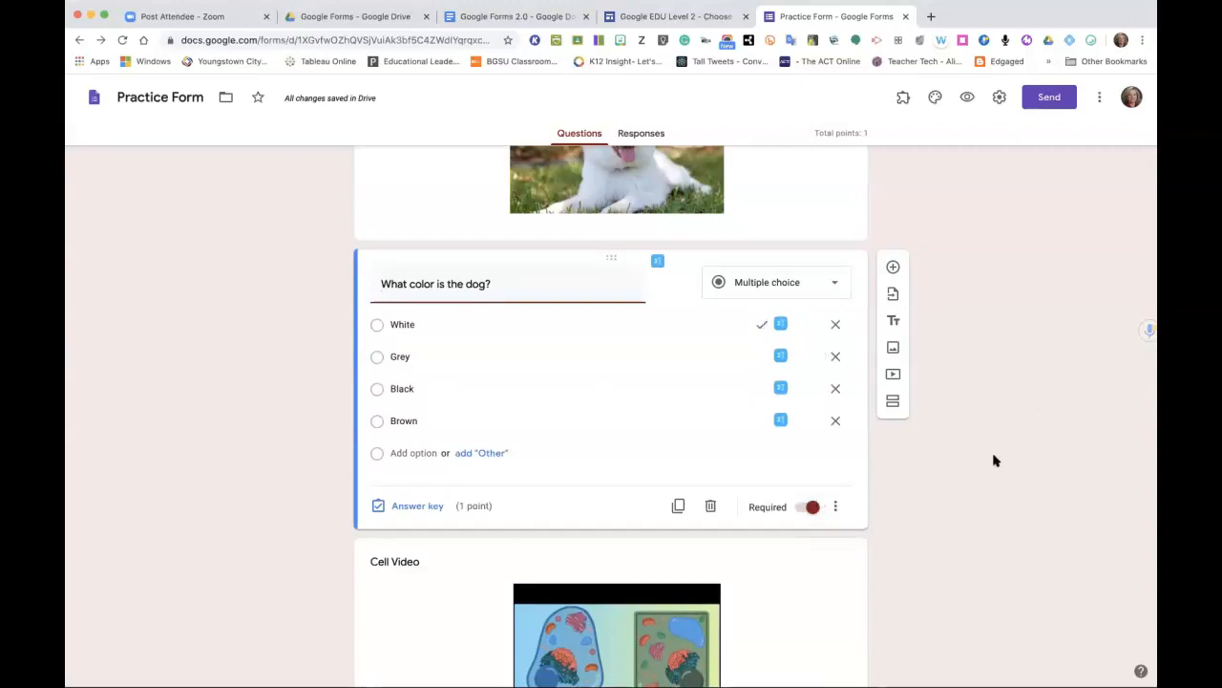
# View the points and answer feedback options in the answer key of the linear scale question about cell parts.
pyautogui.scroll(-3, 960, 518)
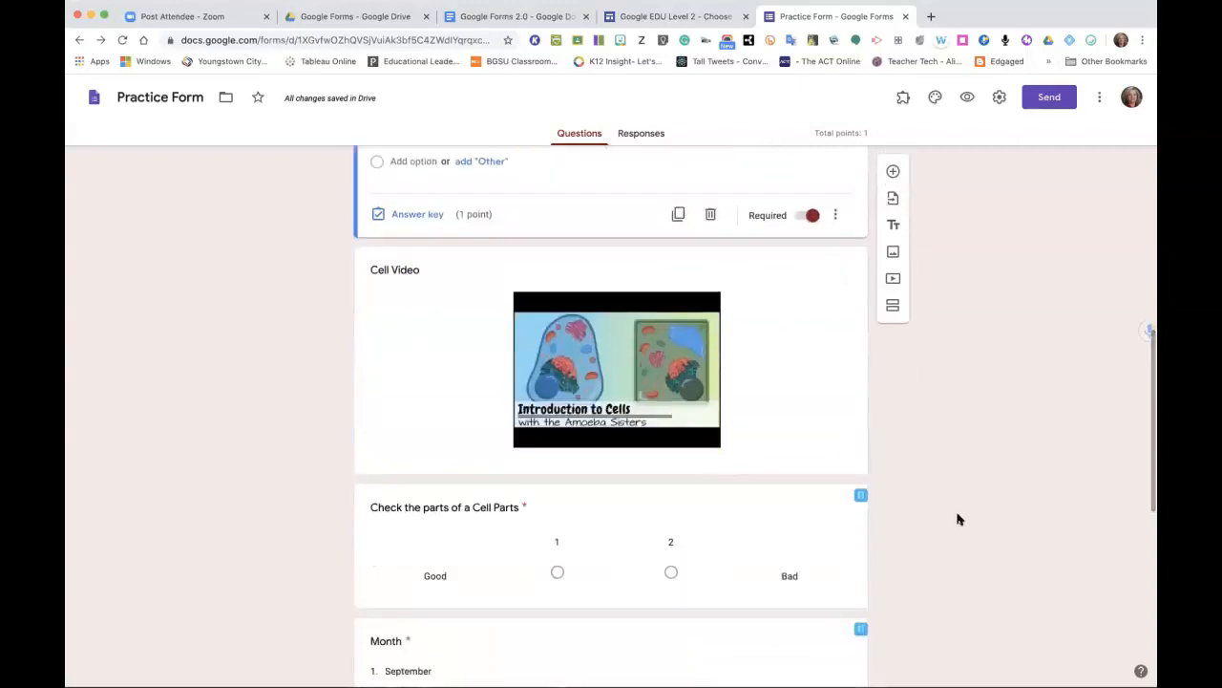
pyautogui.scroll(-1, 958, 518)
pyautogui.click(846, 560)
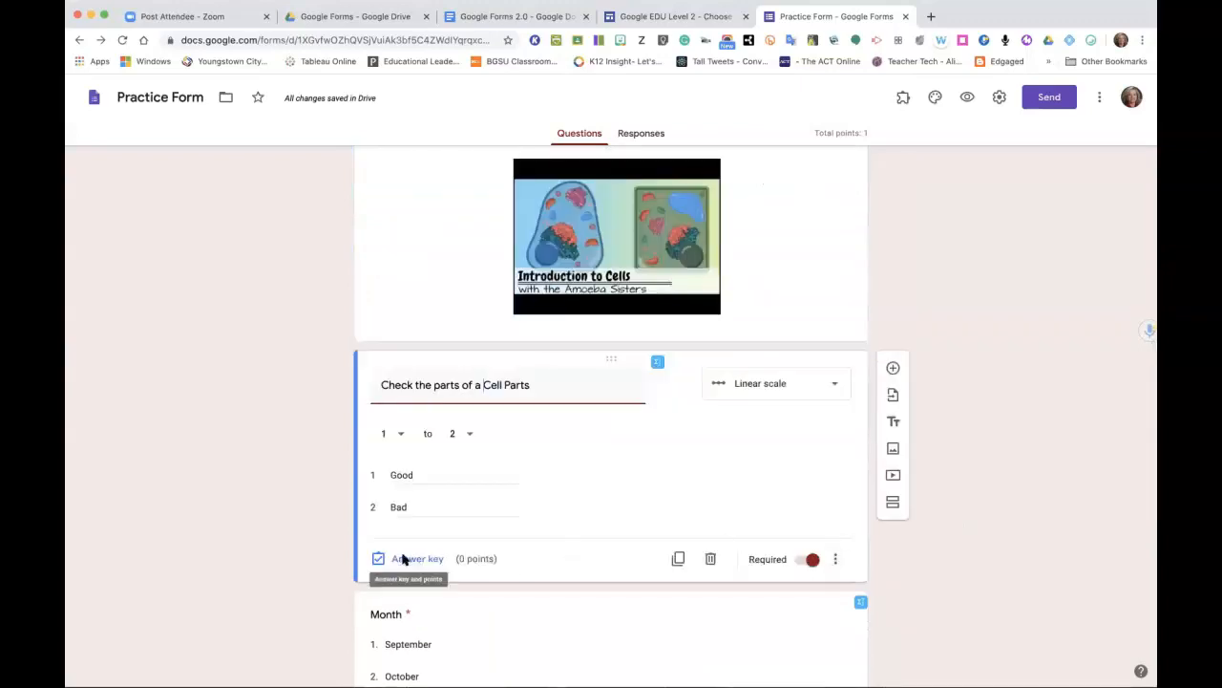
pyautogui.click(402, 561)
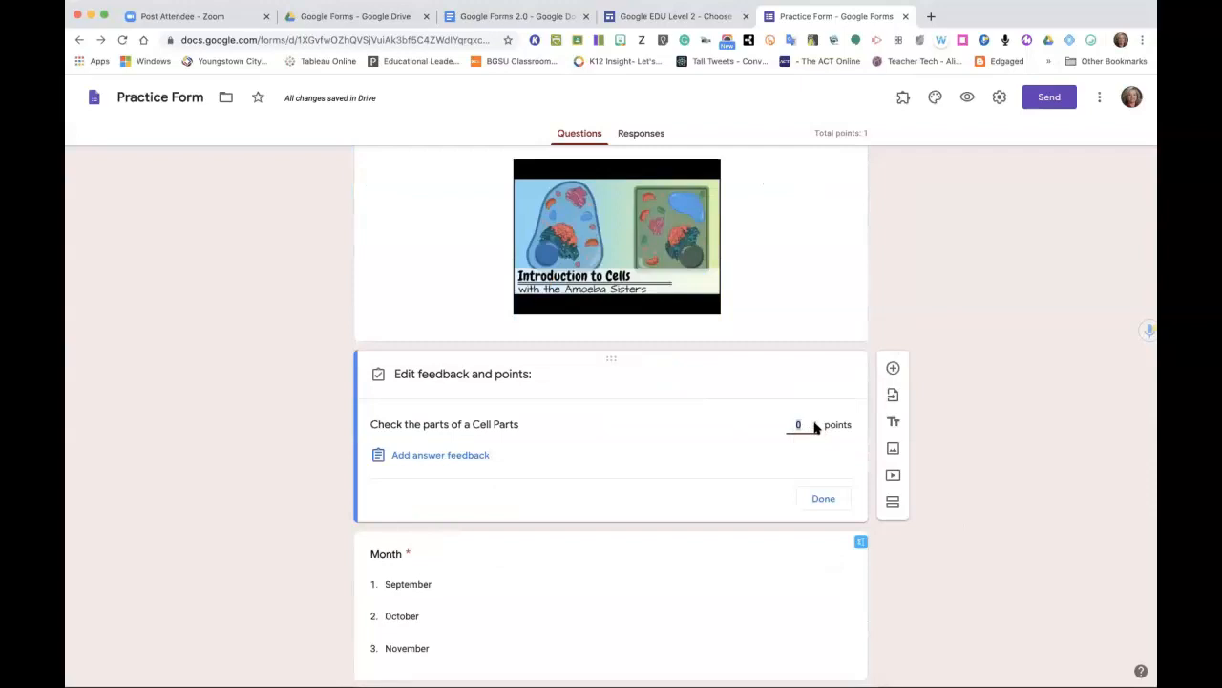
pyautogui.click(410, 456)
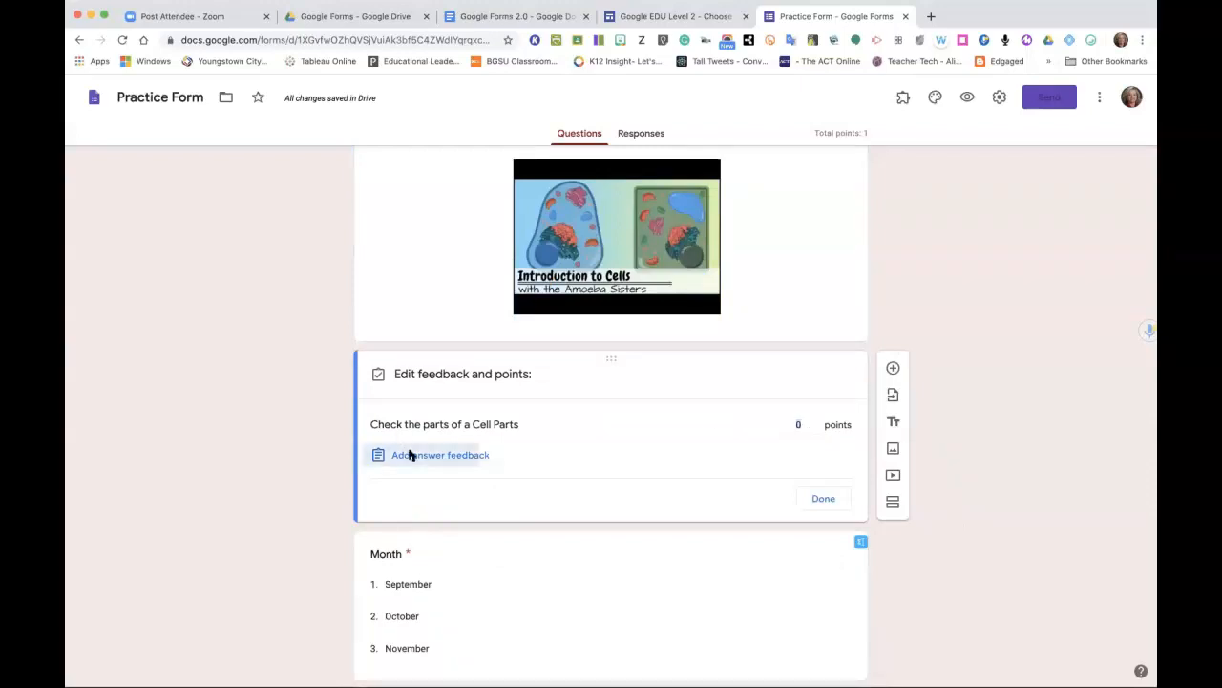
pyautogui.click(715, 254)
pyautogui.click(811, 505)
# Set the Month question's answer key to 2 points and mark September, October and November as correct answers.
pyautogui.scroll(-5, 545, 510)
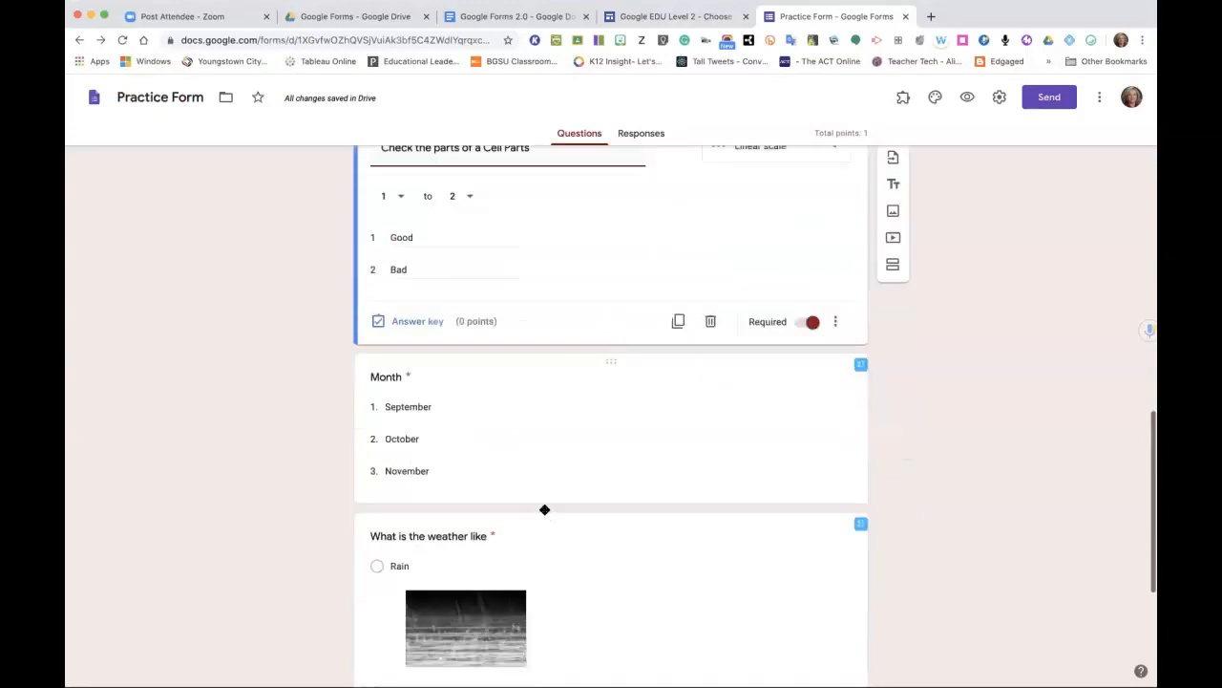
pyautogui.click(810, 460)
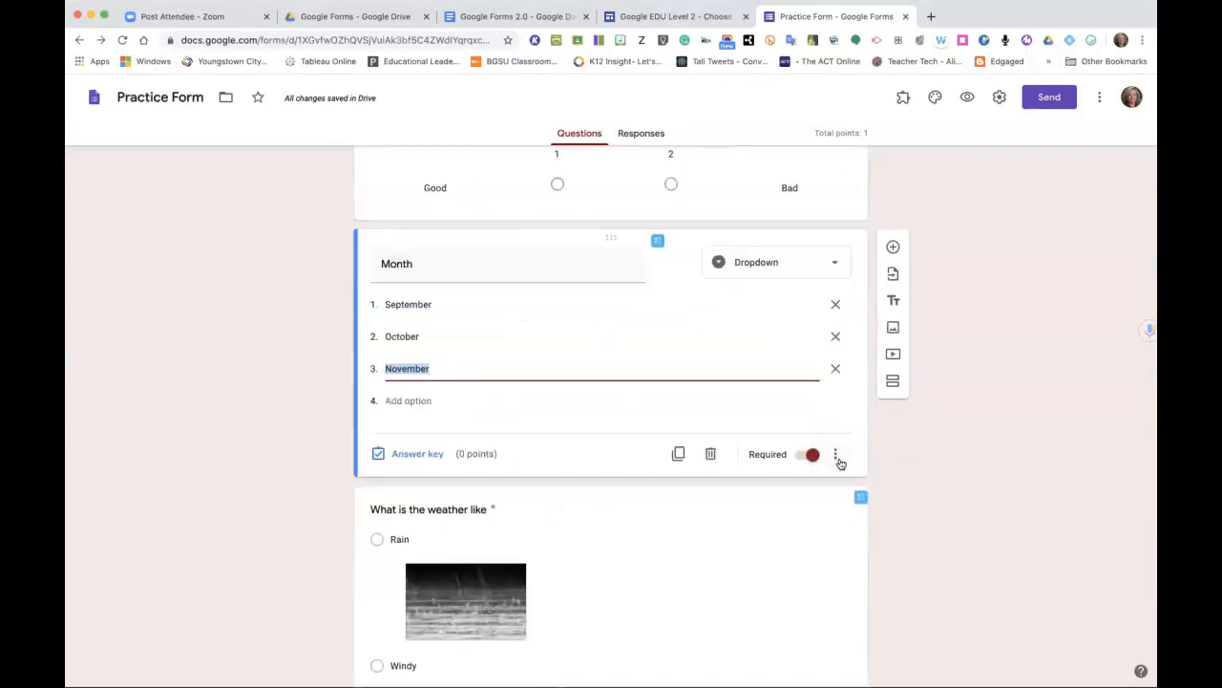
pyautogui.click(836, 458)
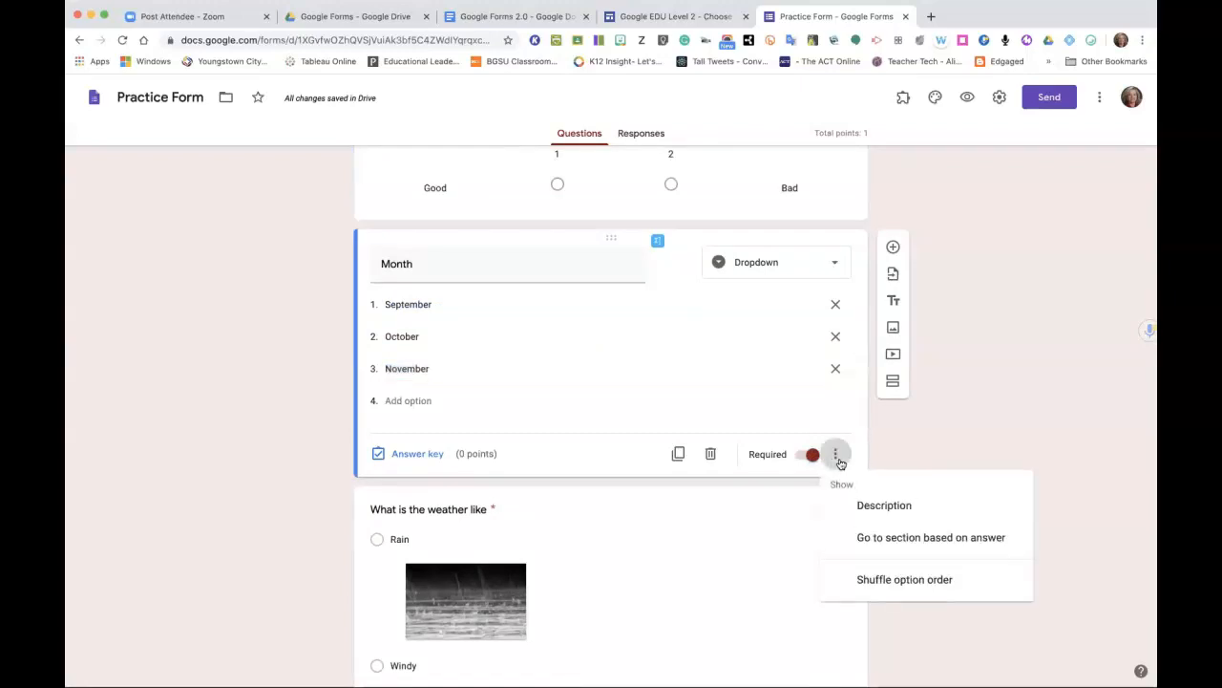
pyautogui.click(422, 455)
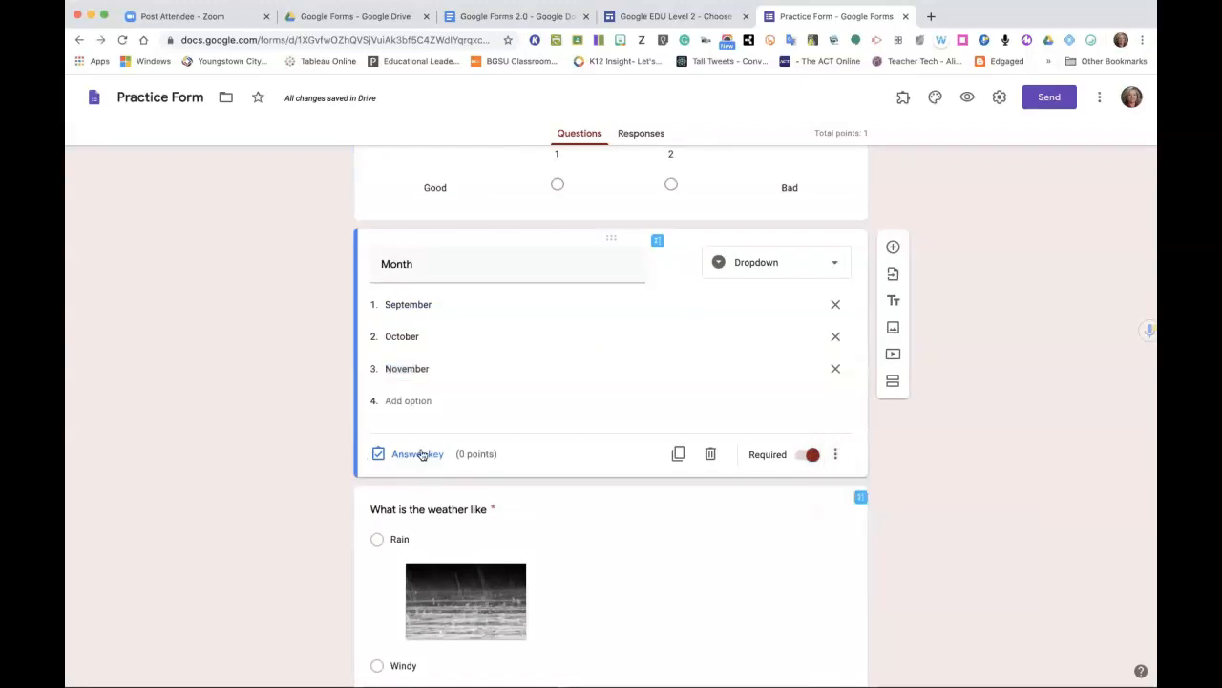
pyautogui.click(422, 454)
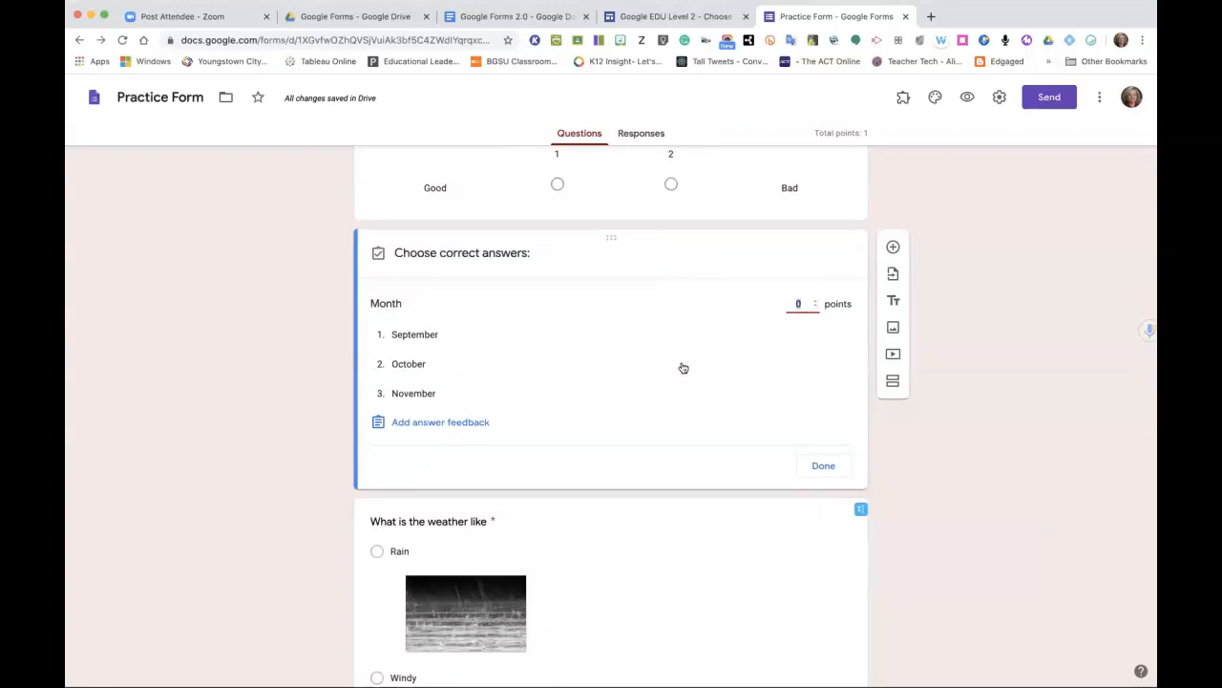
pyautogui.click(817, 299)
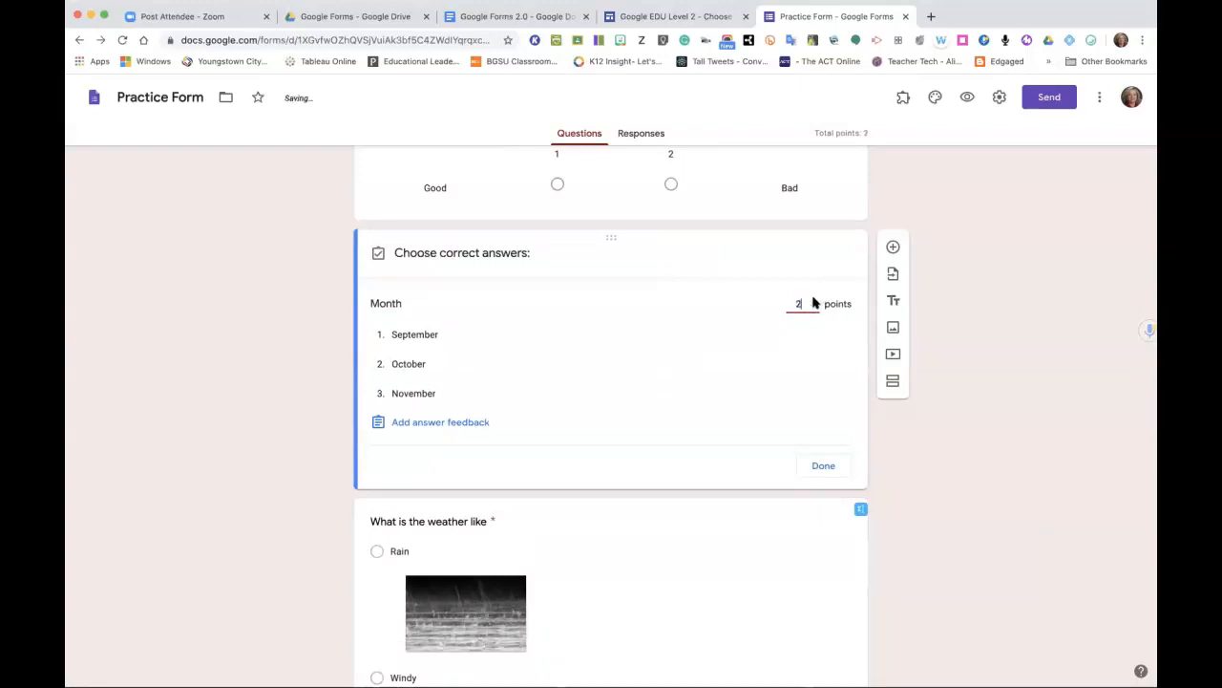
pyautogui.click(494, 332)
pyautogui.click(480, 363)
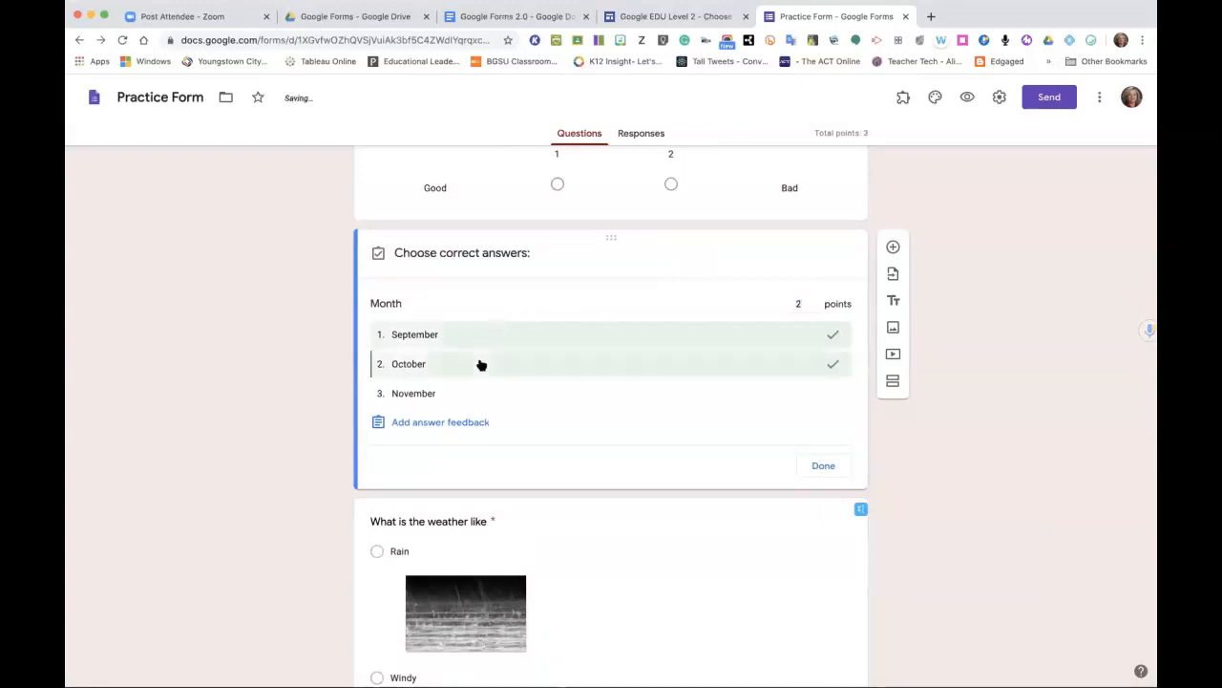
pyautogui.click(475, 392)
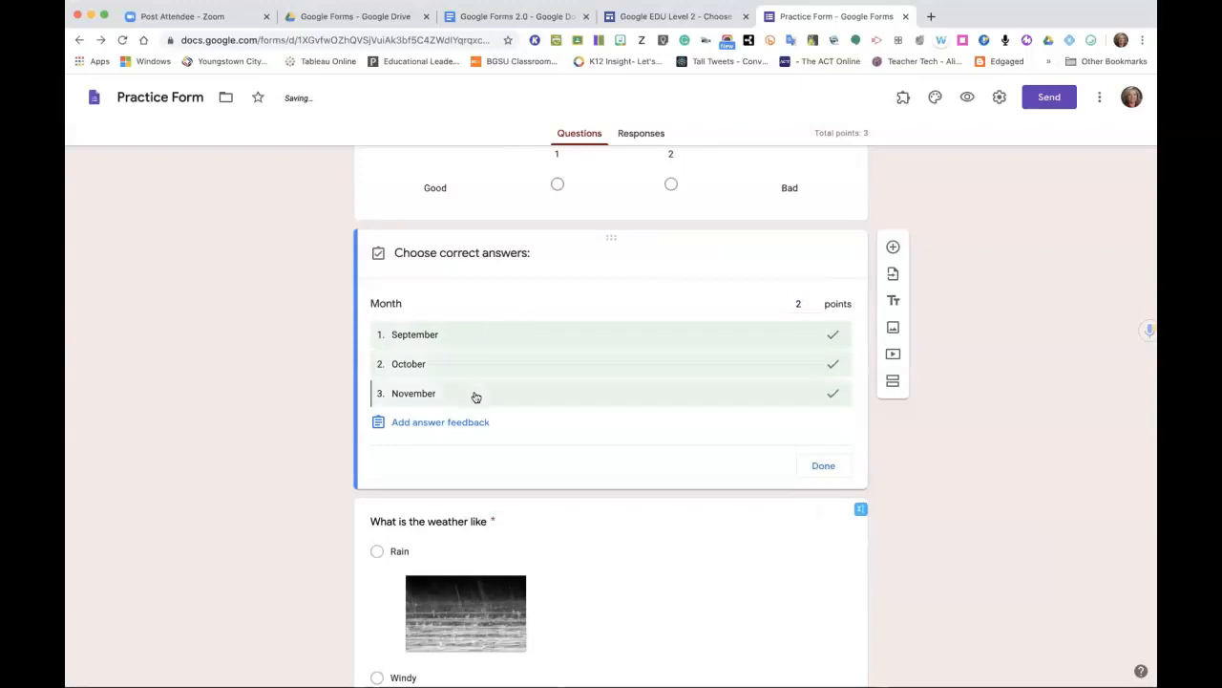
# Remove October from the correct answers in the Month question's answer key.
pyautogui.click(482, 368)
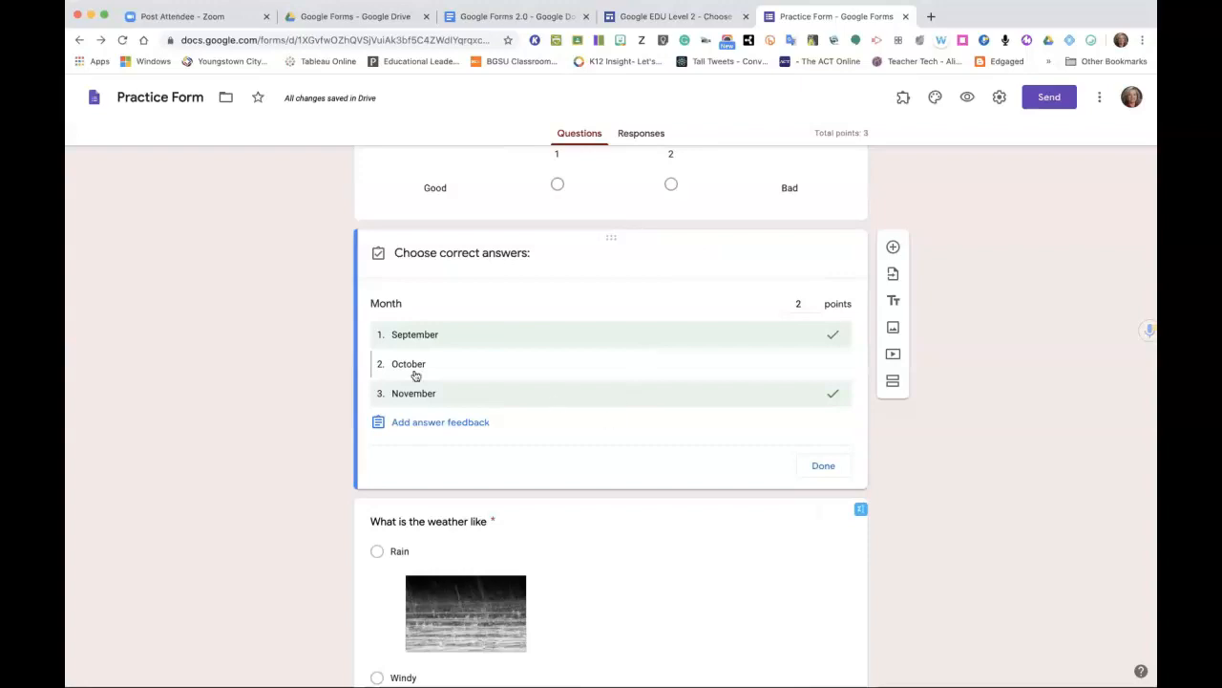
pyautogui.click(835, 470)
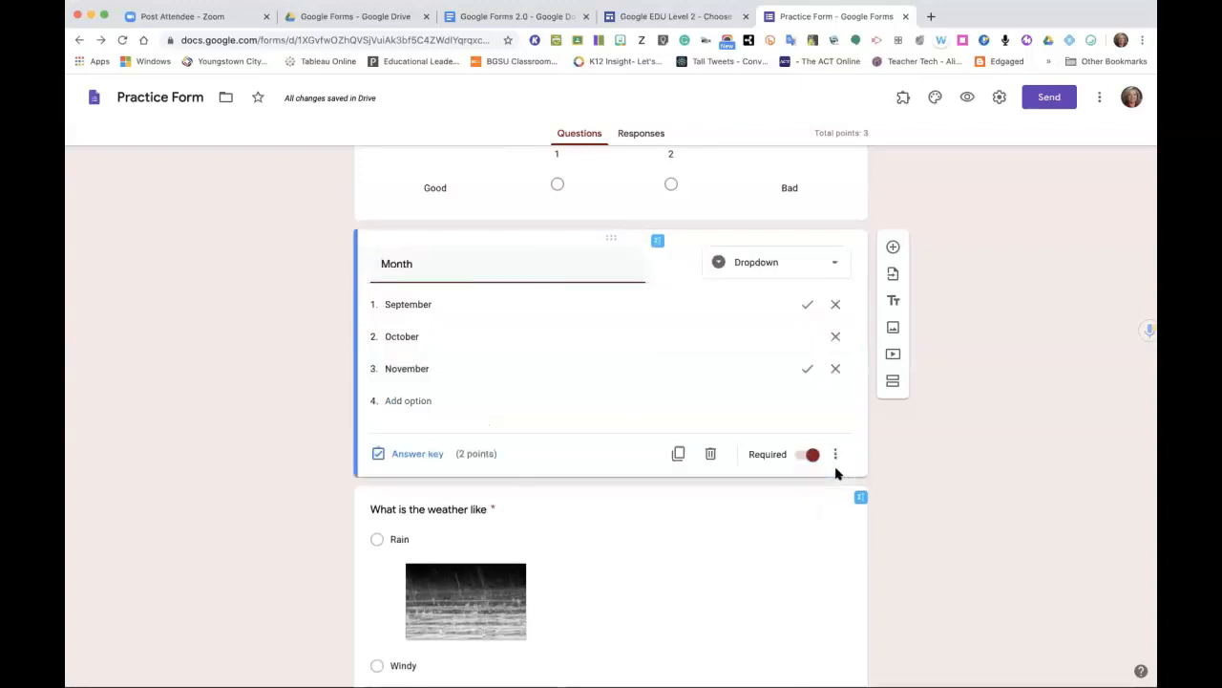
# Check the form's responses and return to its questions.
pyautogui.scroll(-3, 895, 465)
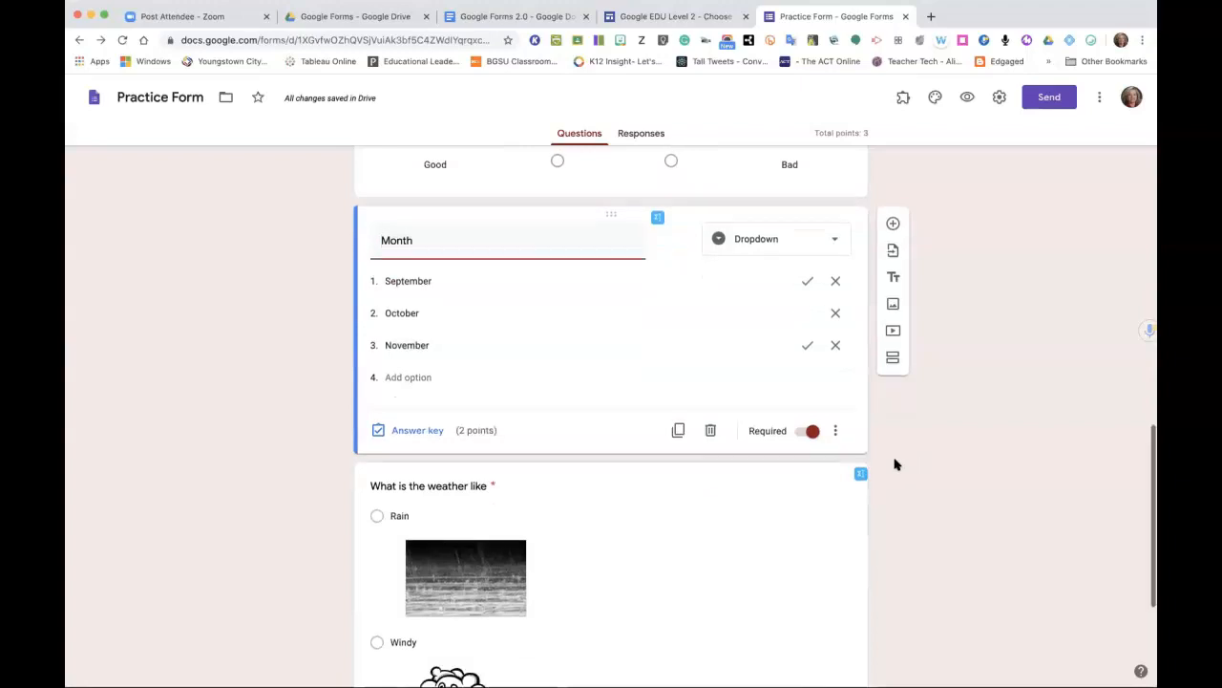
pyautogui.scroll(-1, 895, 465)
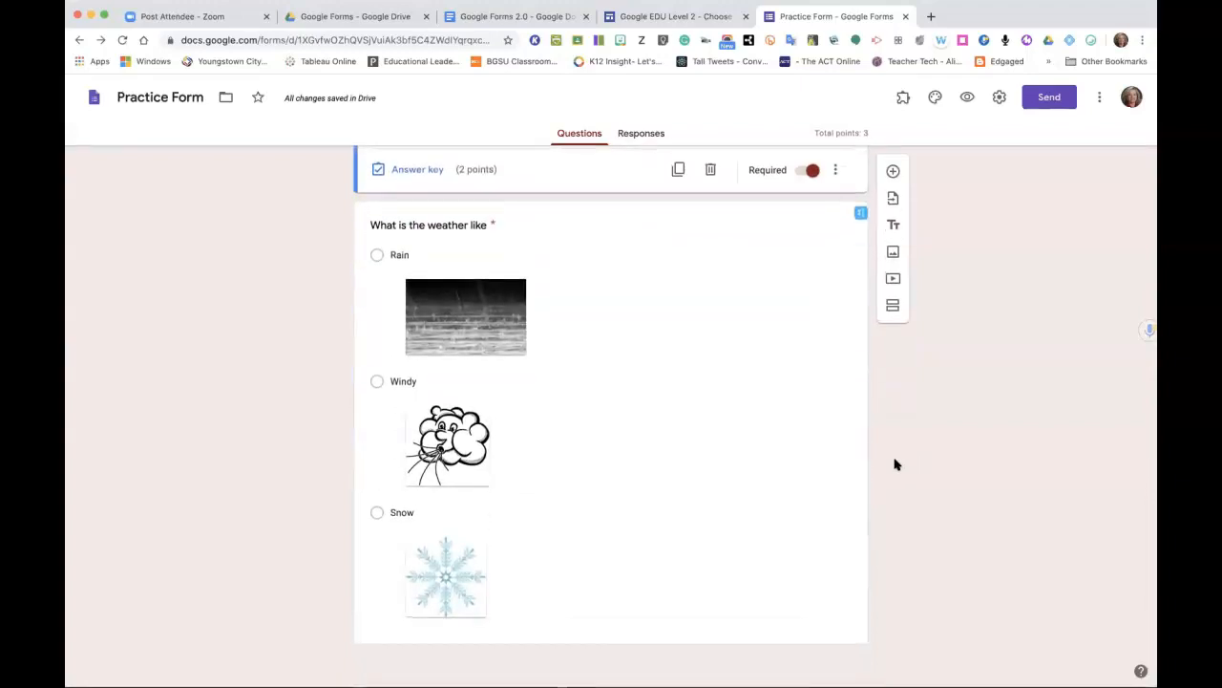
pyautogui.scroll(2, 895, 465)
pyautogui.scroll(15, 895, 464)
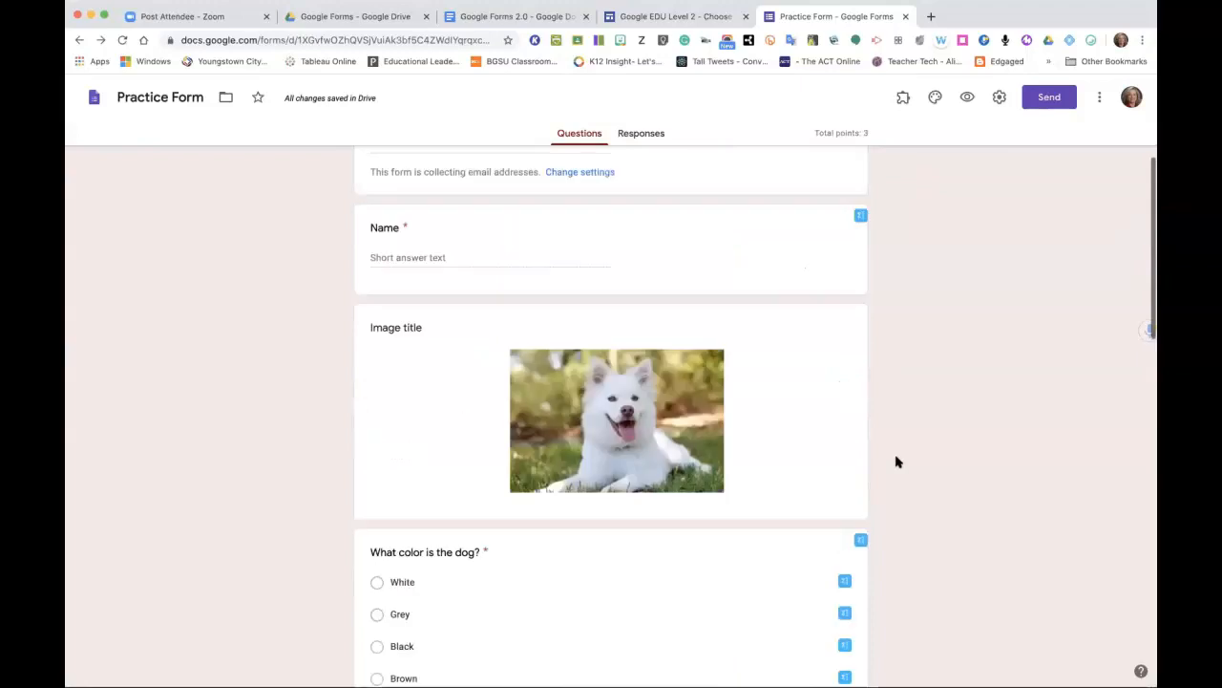
pyautogui.scroll(1, 896, 462)
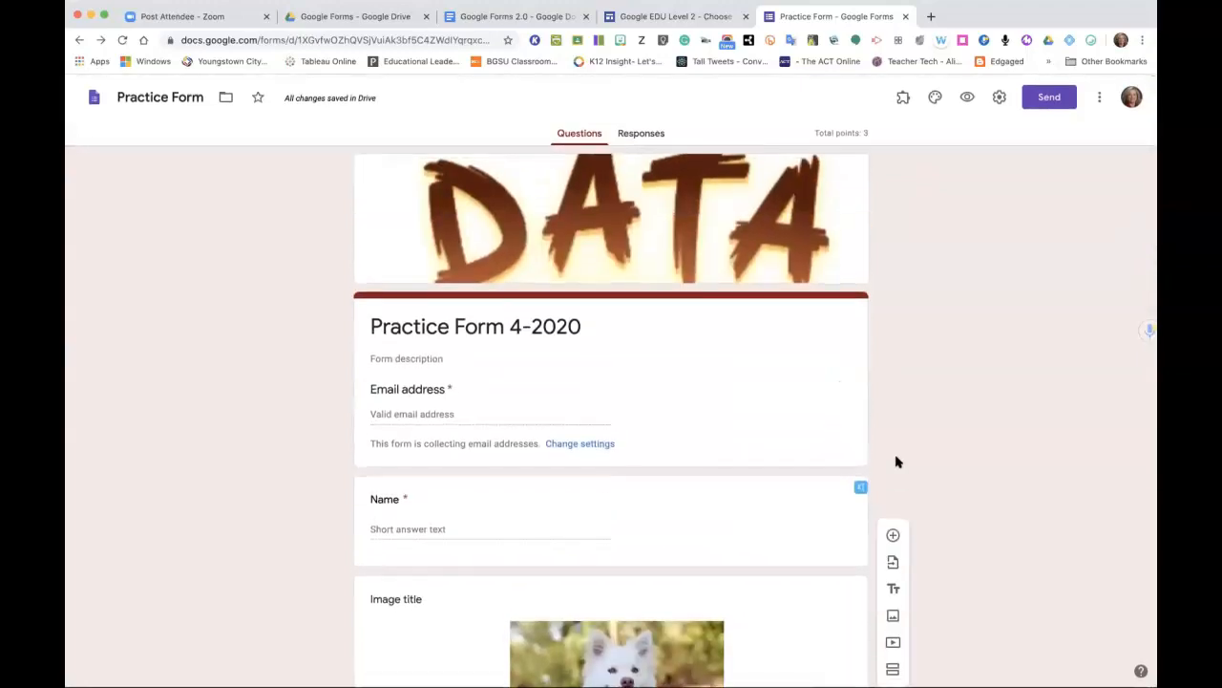
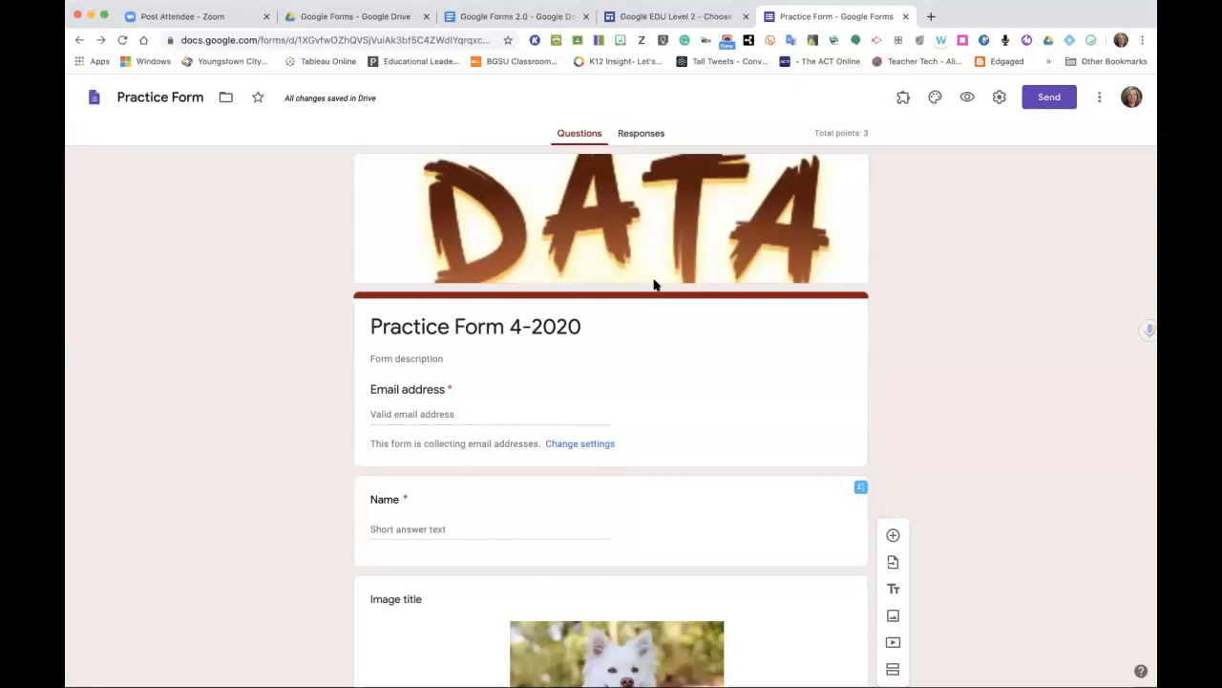
pyautogui.click(640, 135)
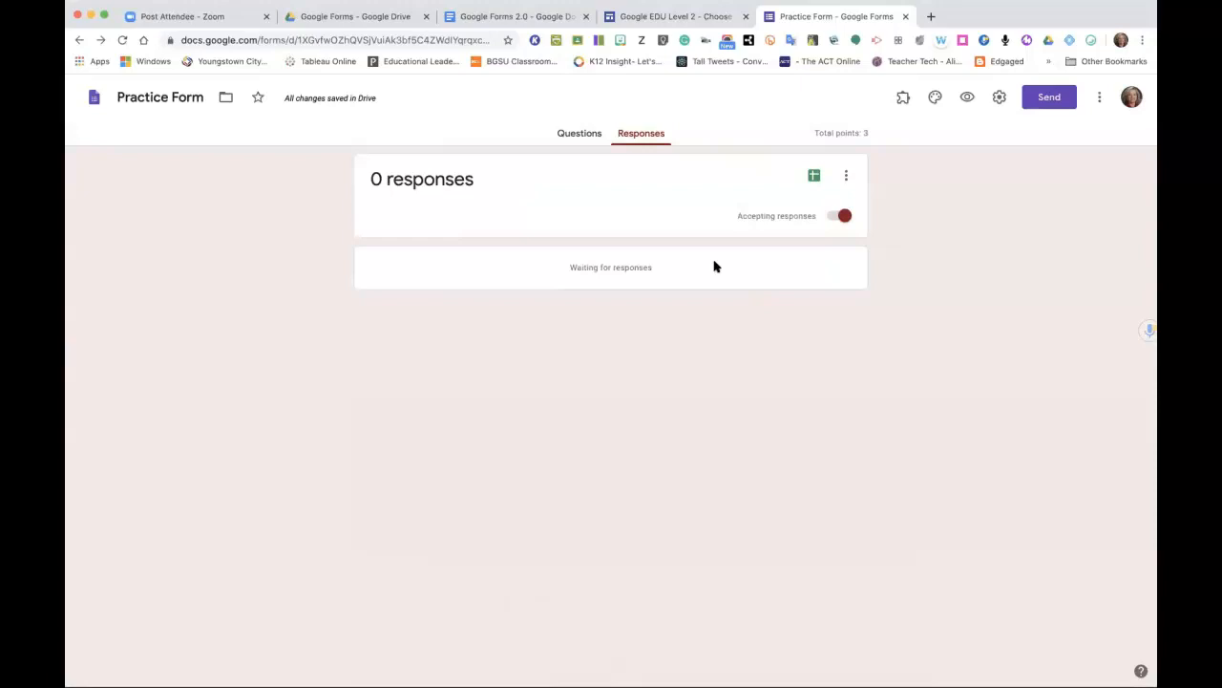
pyautogui.click(580, 134)
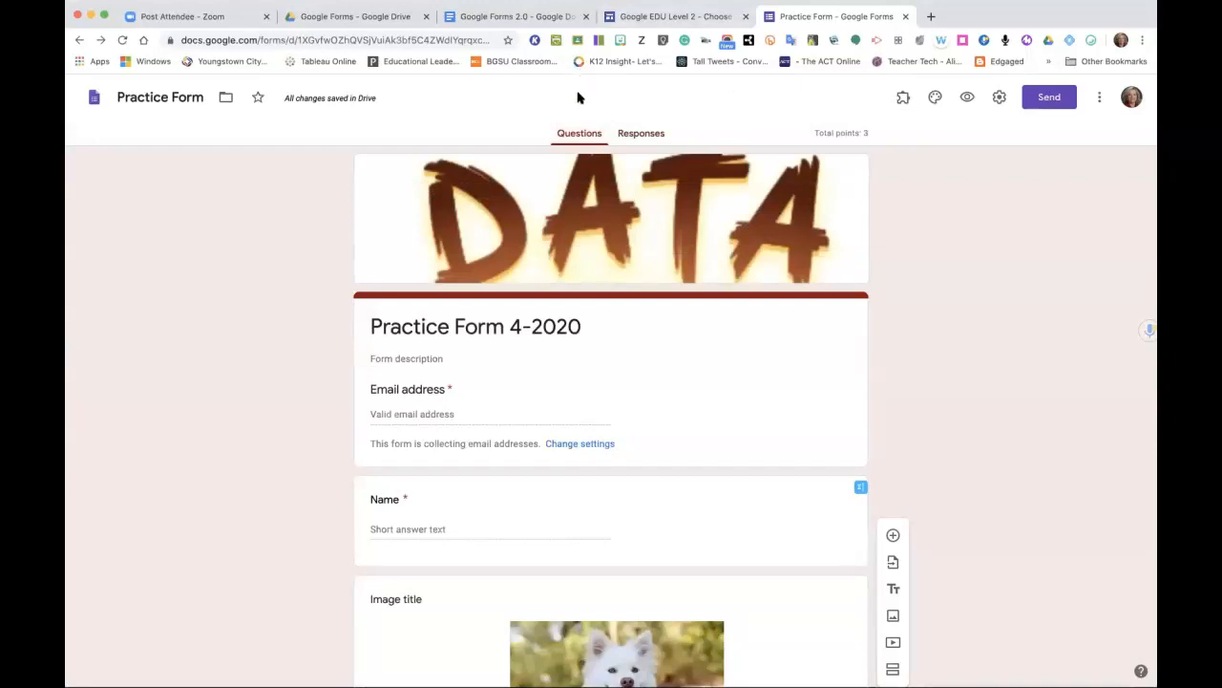
# List "Correct Answer" as a correct answer in the Name question's answer key.
pyautogui.scroll(-2, 594, 456)
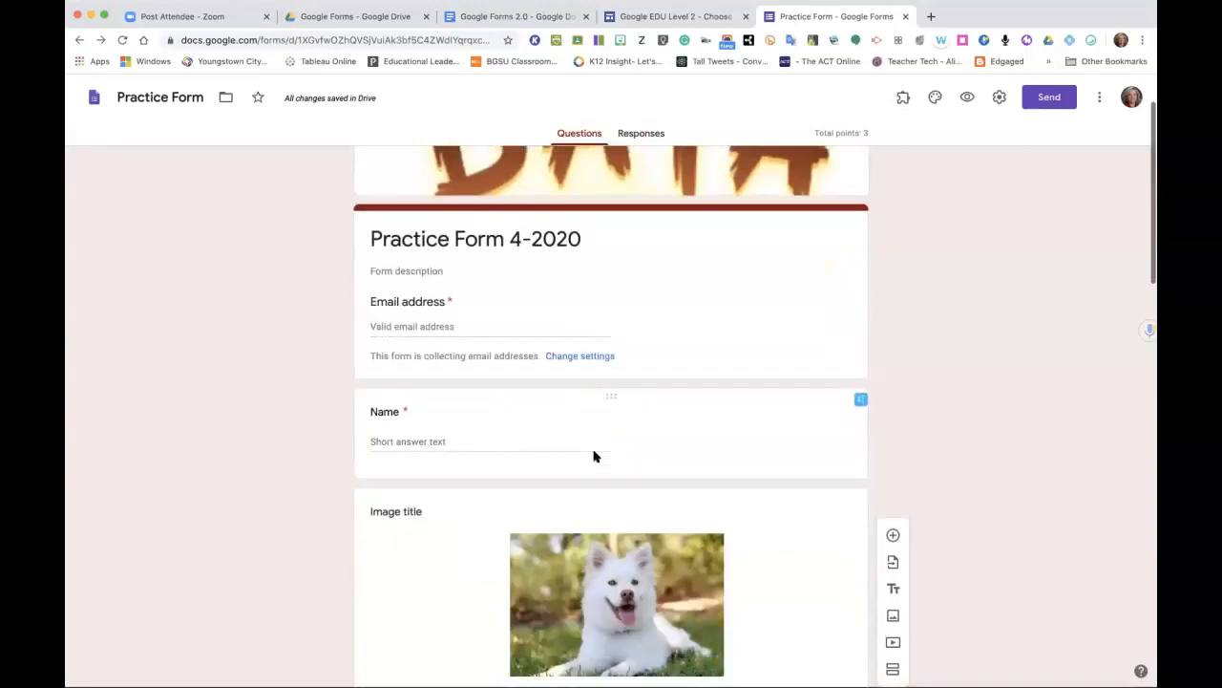
pyautogui.scroll(-1, 594, 457)
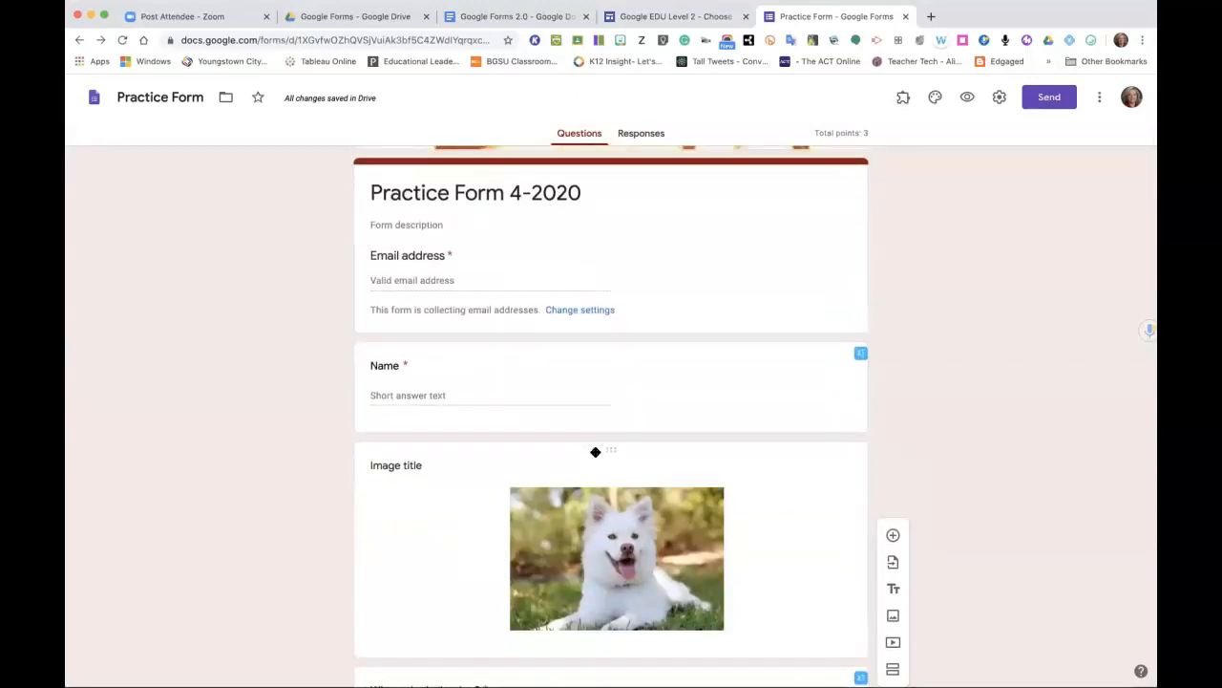
pyautogui.scroll(3, 594, 456)
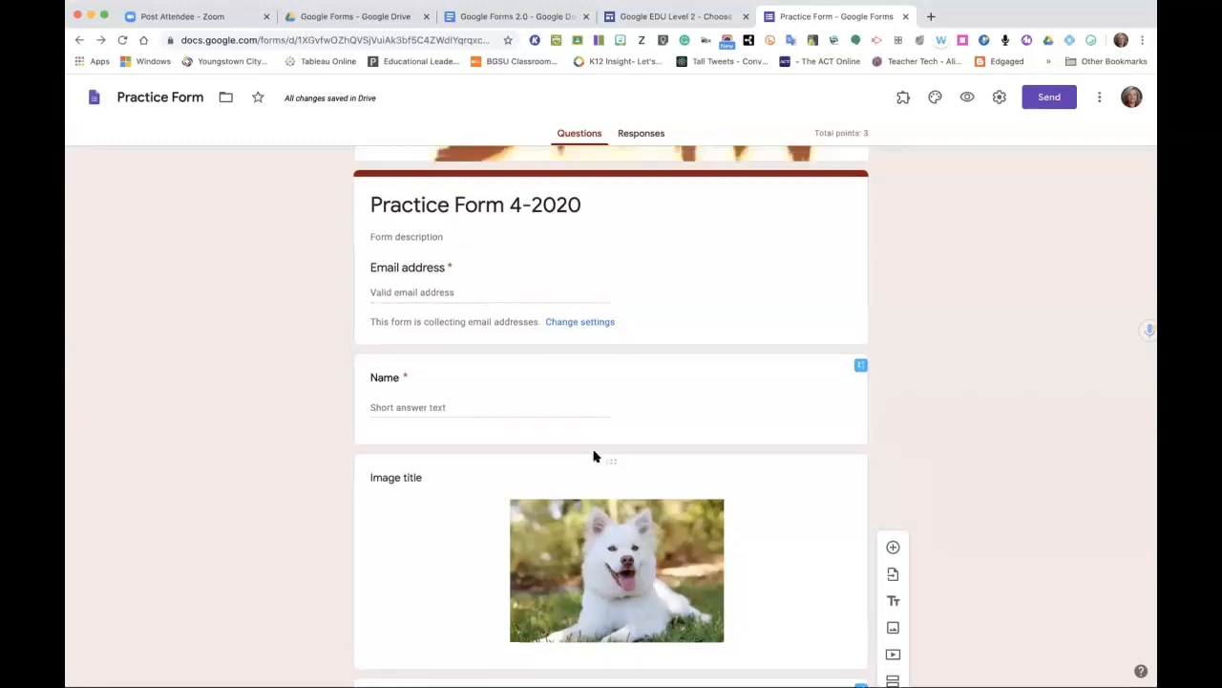
pyautogui.scroll(-3, 594, 456)
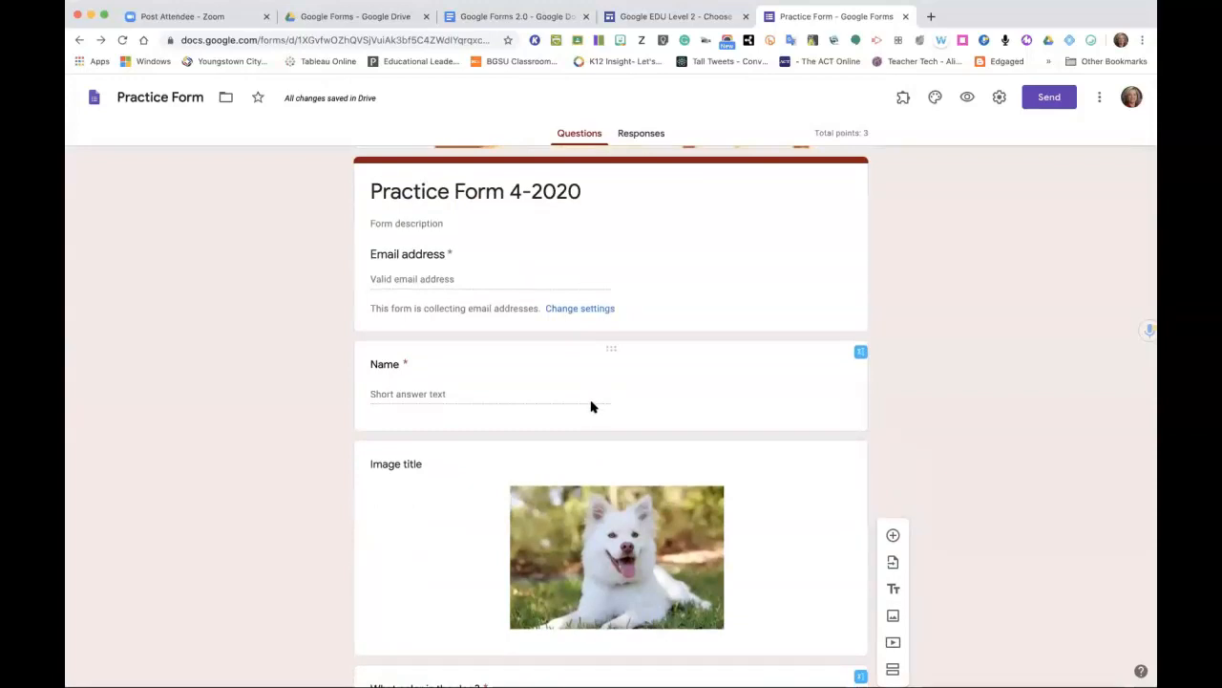
pyautogui.click(563, 415)
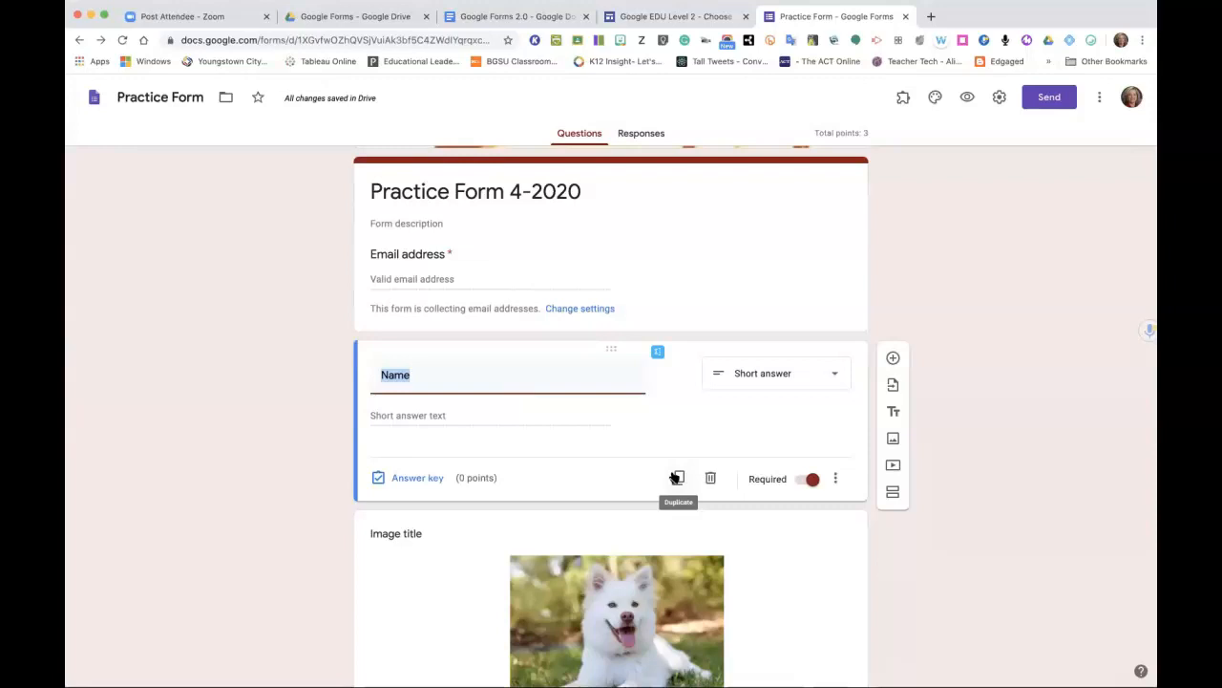
pyautogui.click(432, 480)
pyautogui.click(395, 440)
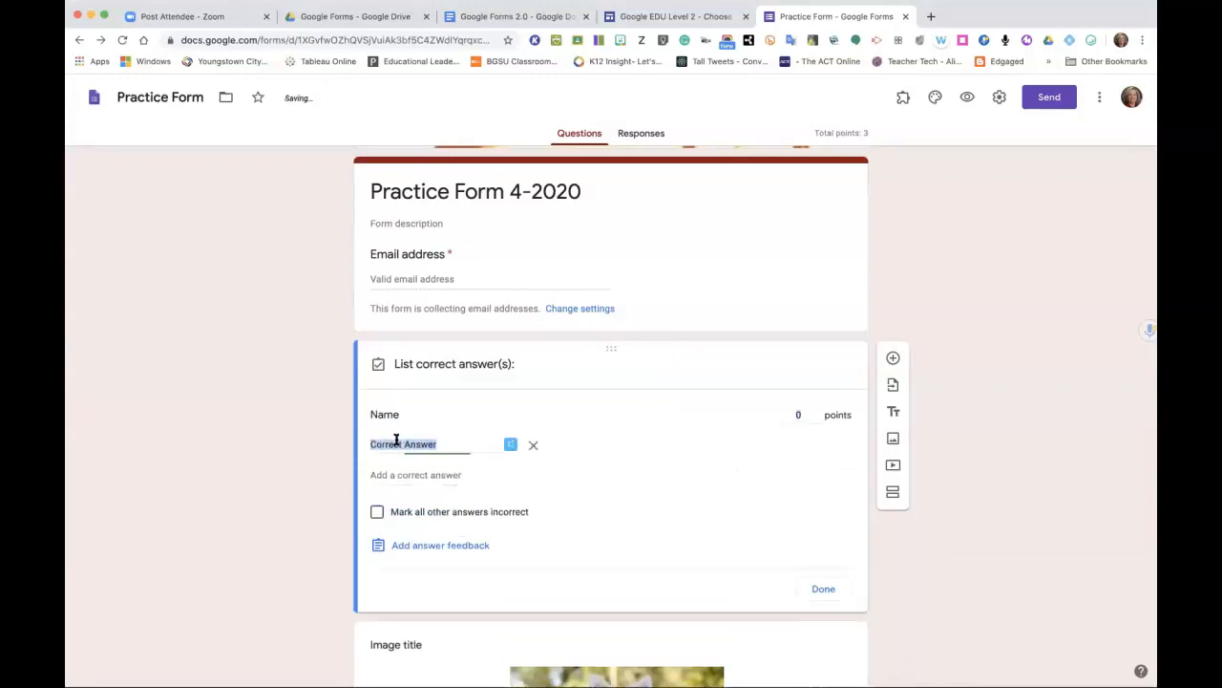
pyautogui.click(445, 447)
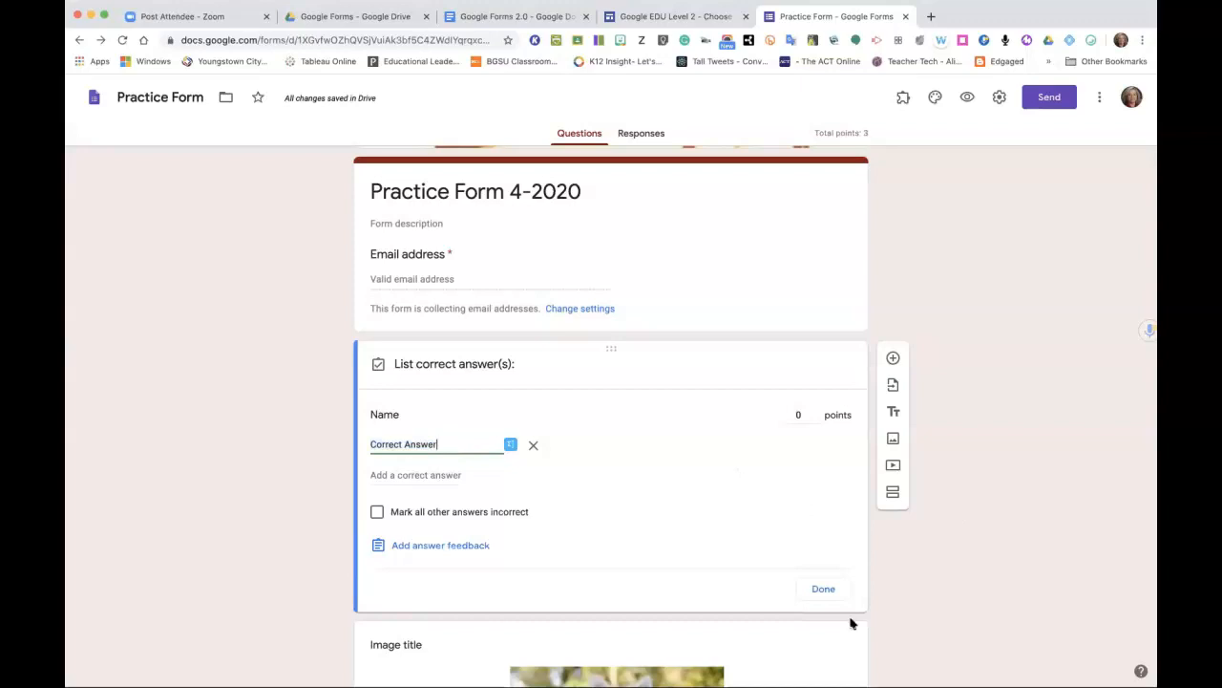
pyautogui.click(824, 589)
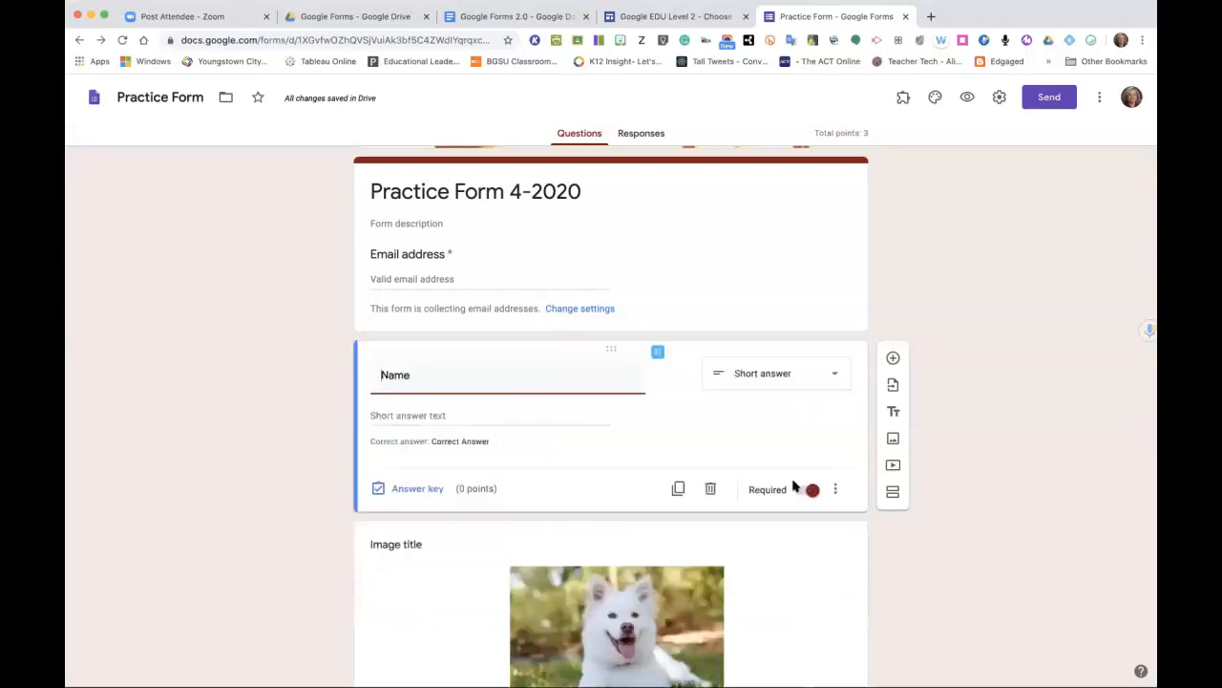
# Add response validation to the Name question requiring text that contains a person's name.
pyautogui.click(837, 492)
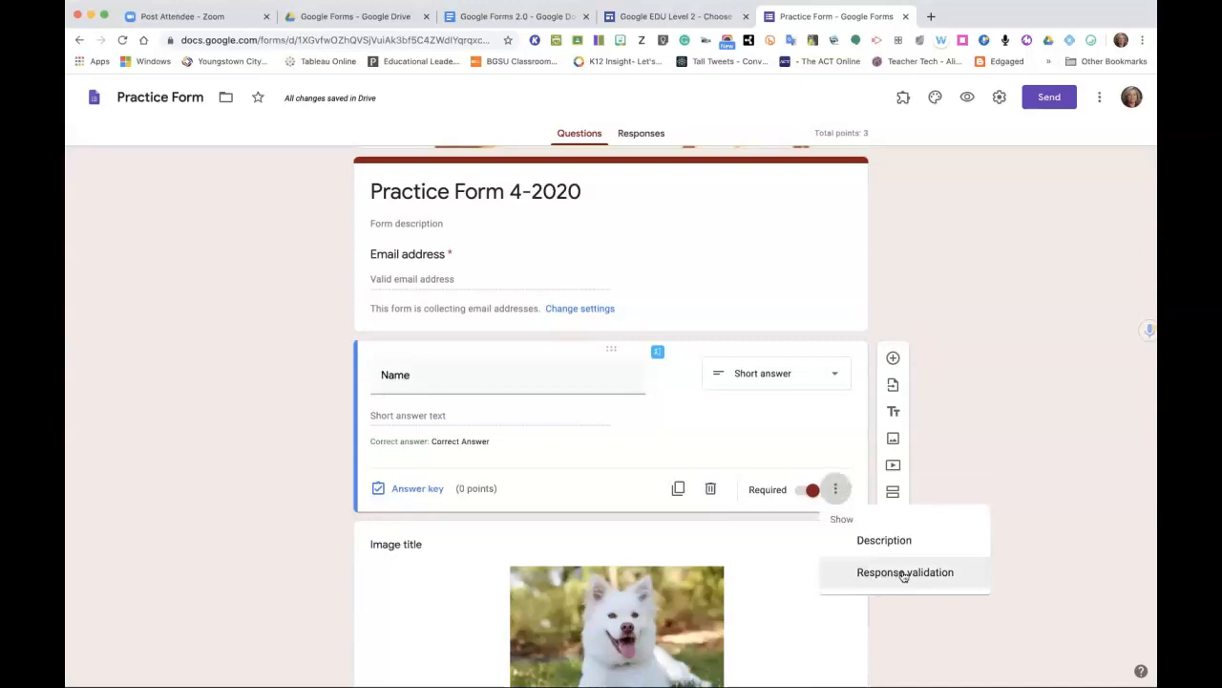
pyautogui.click(904, 574)
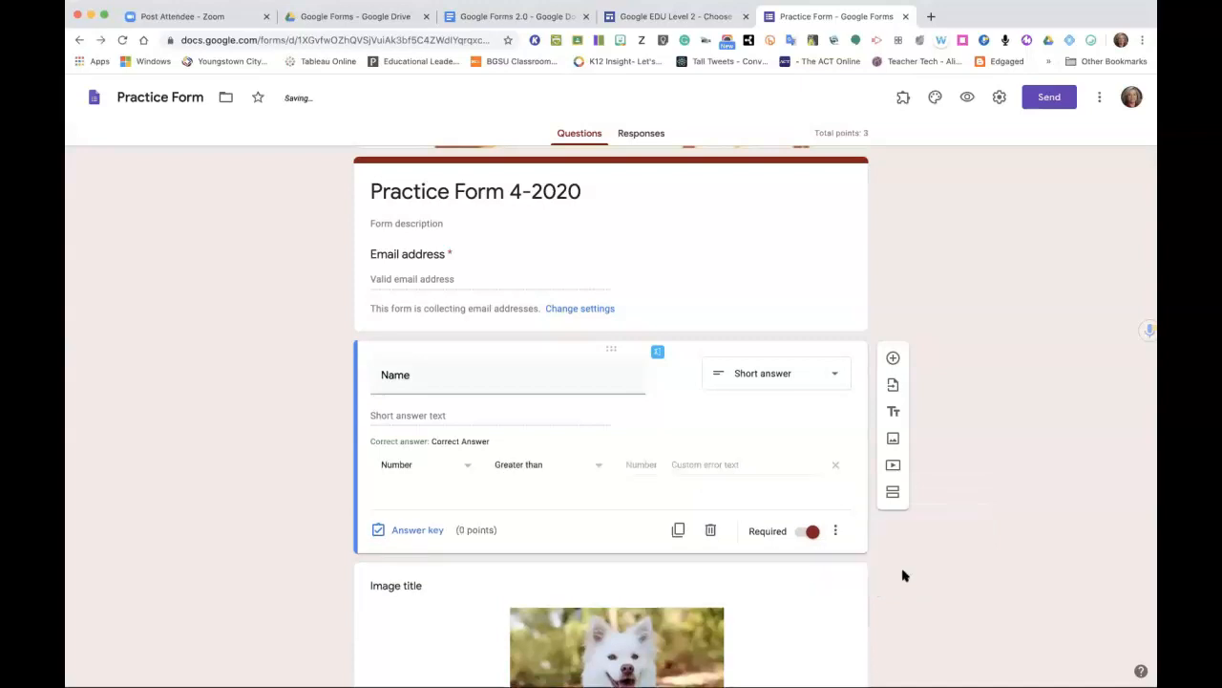
pyautogui.click(466, 468)
pyautogui.click(442, 496)
pyautogui.click(615, 464)
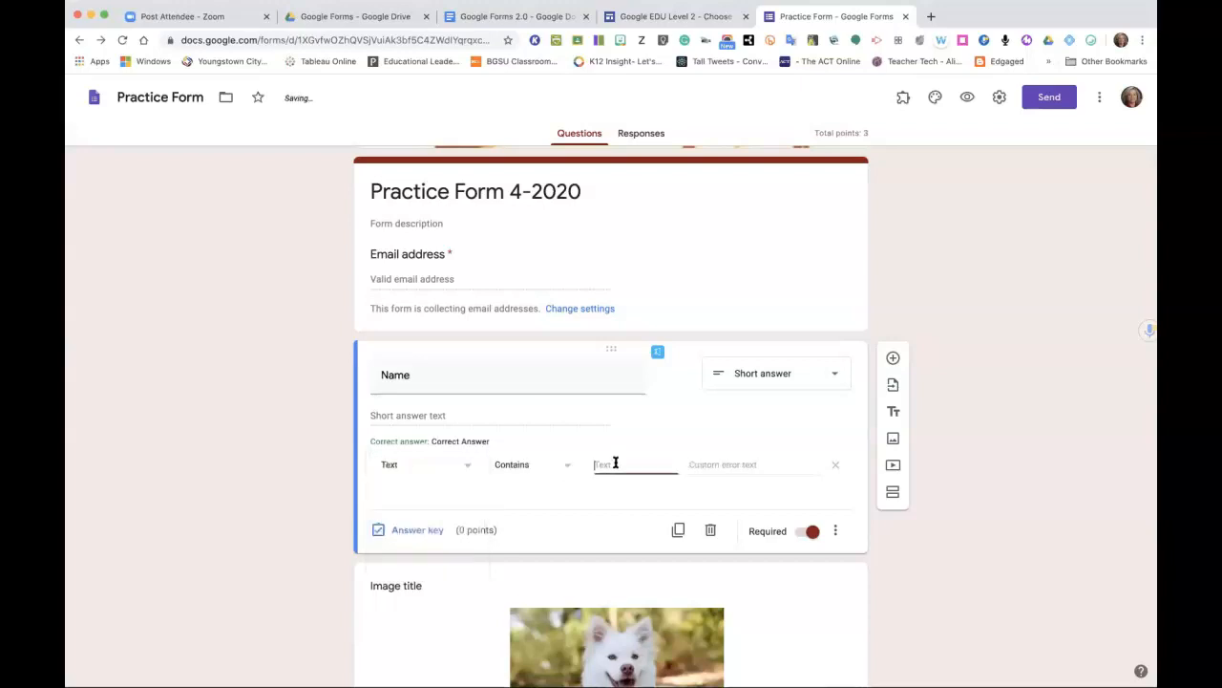
pyautogui.write('Tif')
pyautogui.click(974, 544)
# Make the Month dropdown question optional.
pyautogui.scroll(-5, 387, 609)
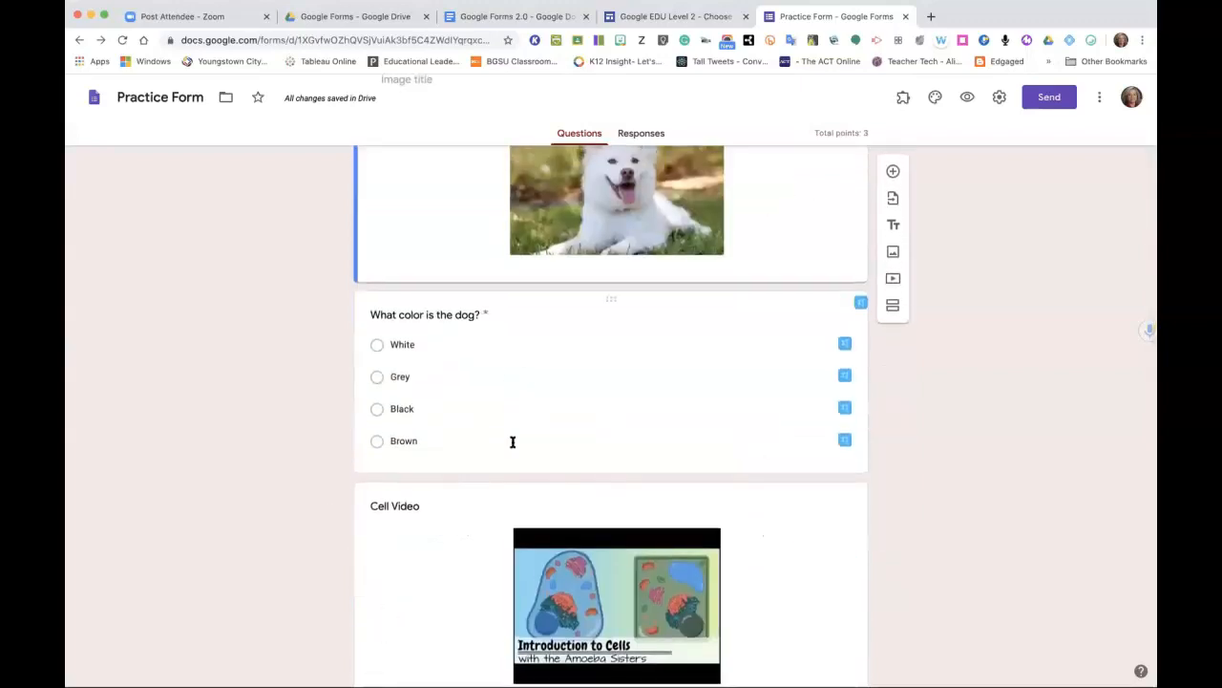
pyautogui.scroll(-4, 511, 444)
pyautogui.scroll(-3, 517, 489)
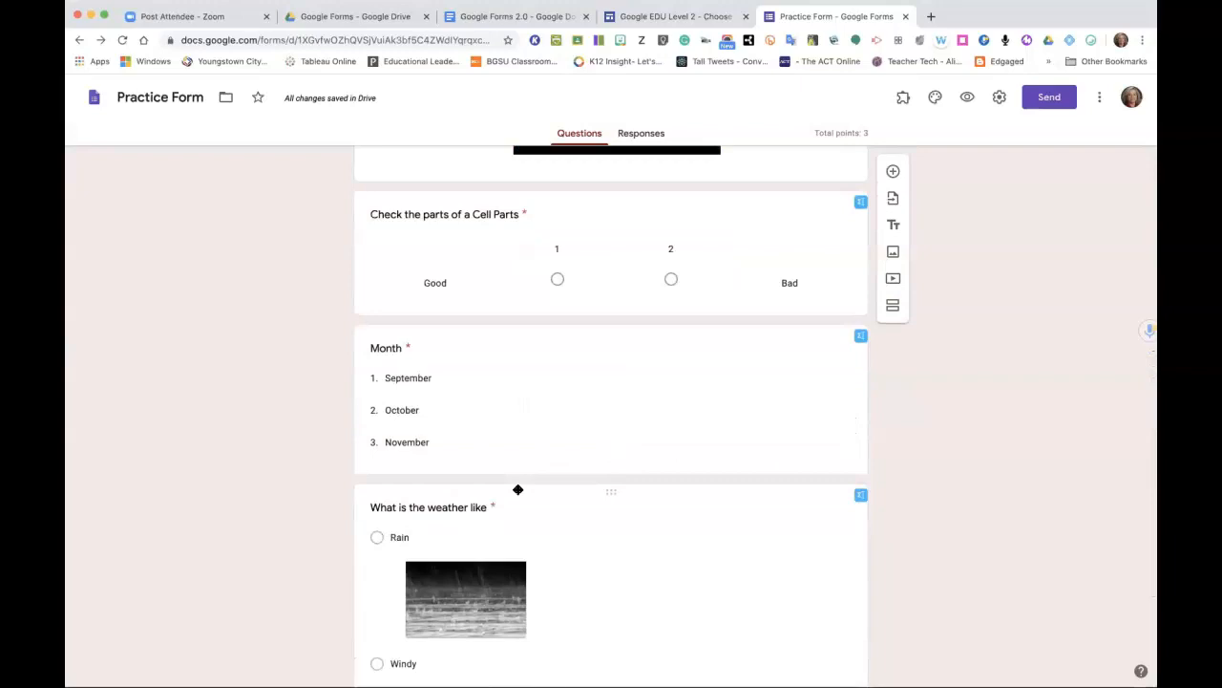
pyautogui.click(587, 445)
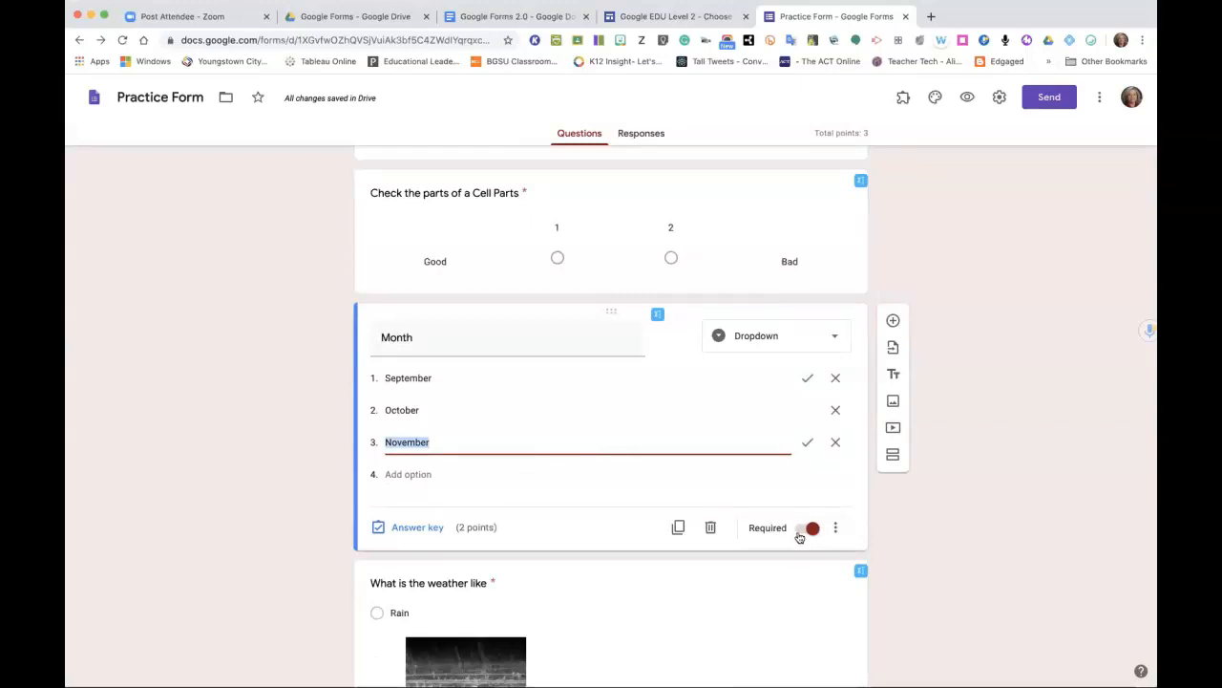
pyautogui.click(800, 535)
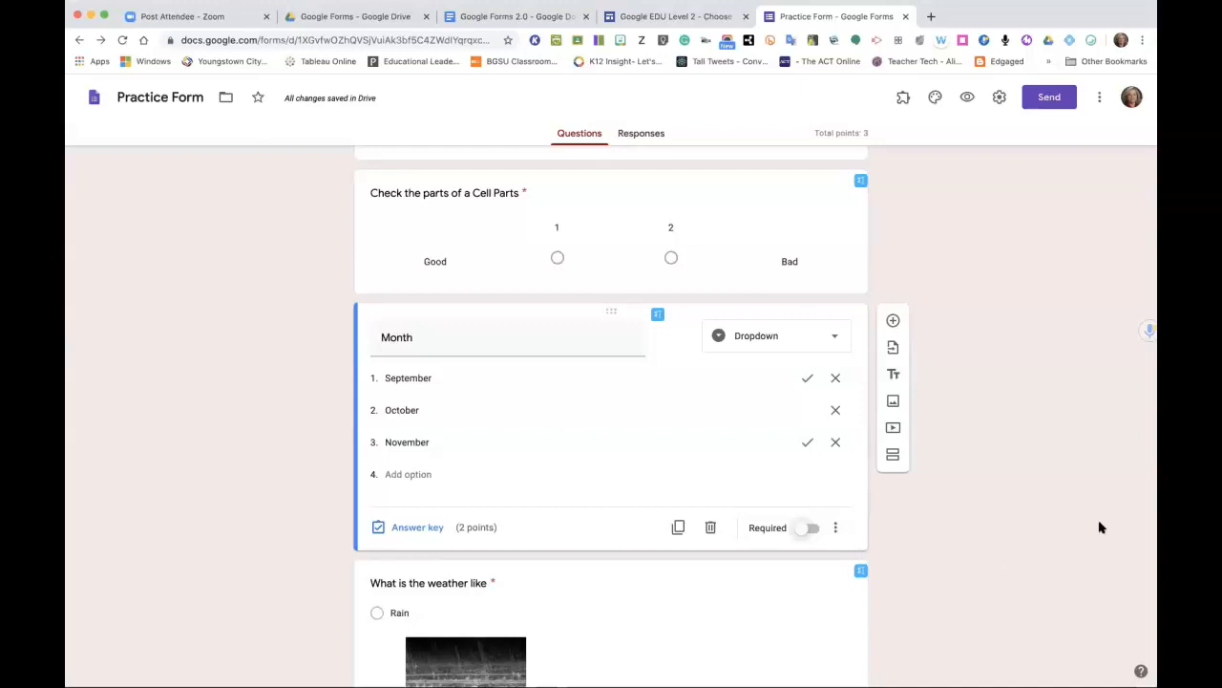
# Try turning on locked mode for Chromebooks in the form's quiz settings, and discard the changes.
pyautogui.scroll(10, 719, 464)
pyautogui.scroll(2, 719, 464)
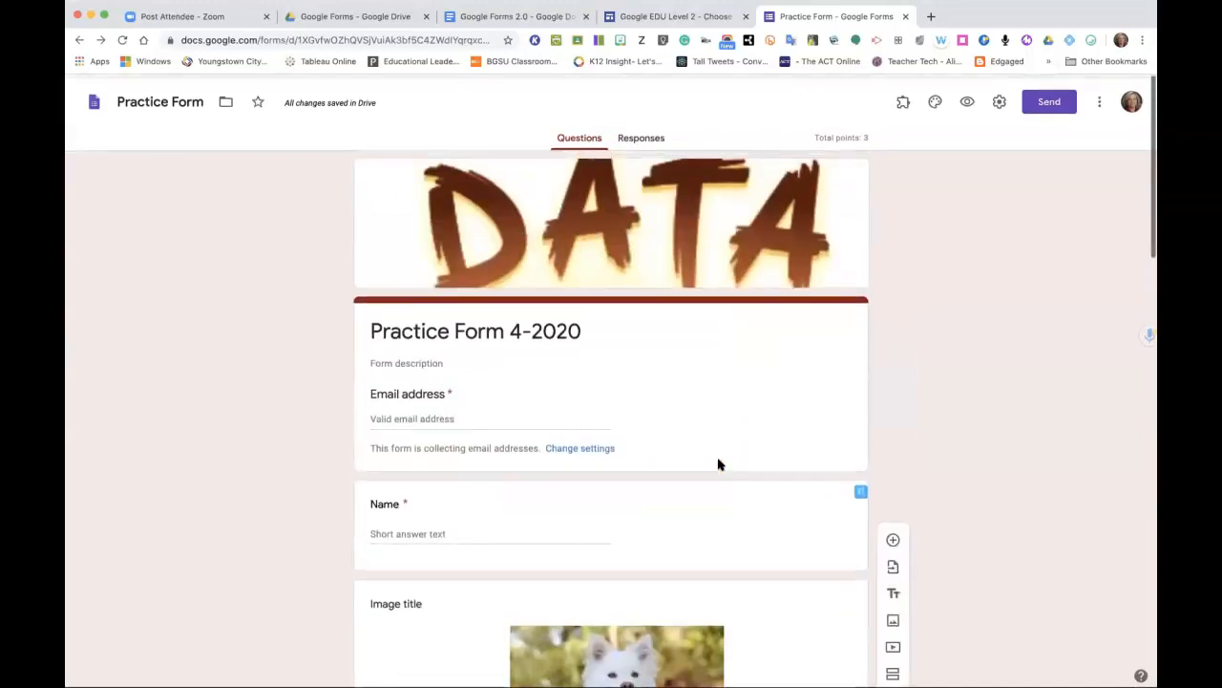
pyautogui.click(996, 101)
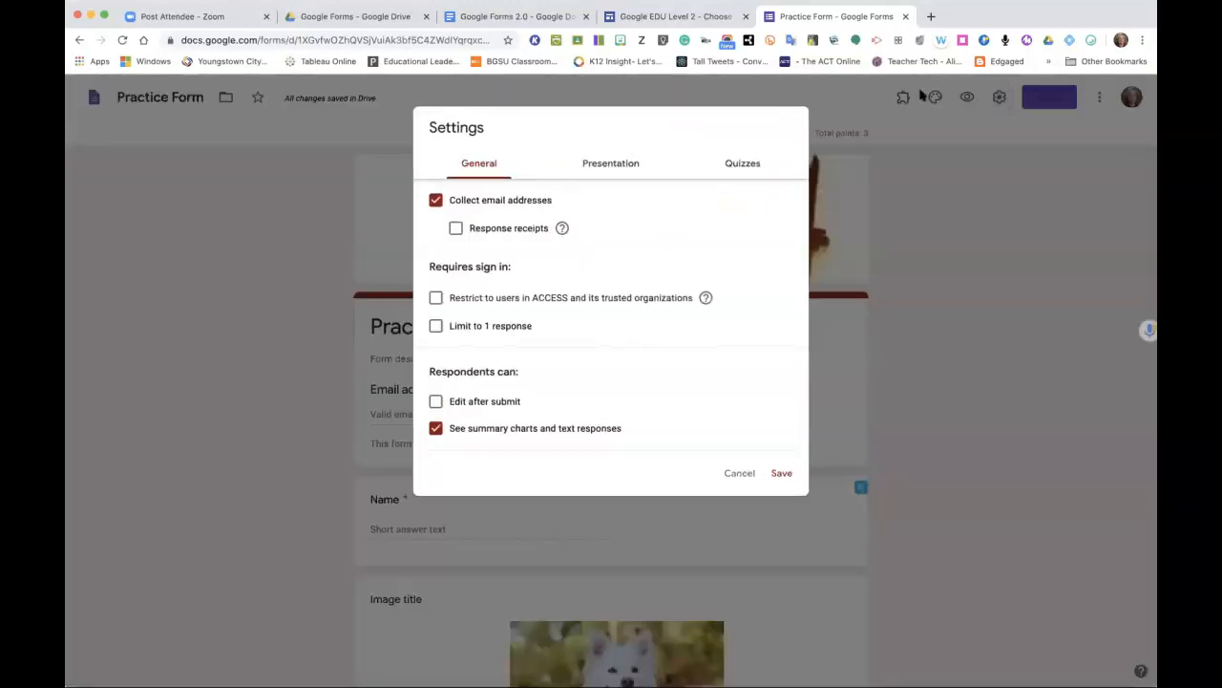
pyautogui.click(749, 170)
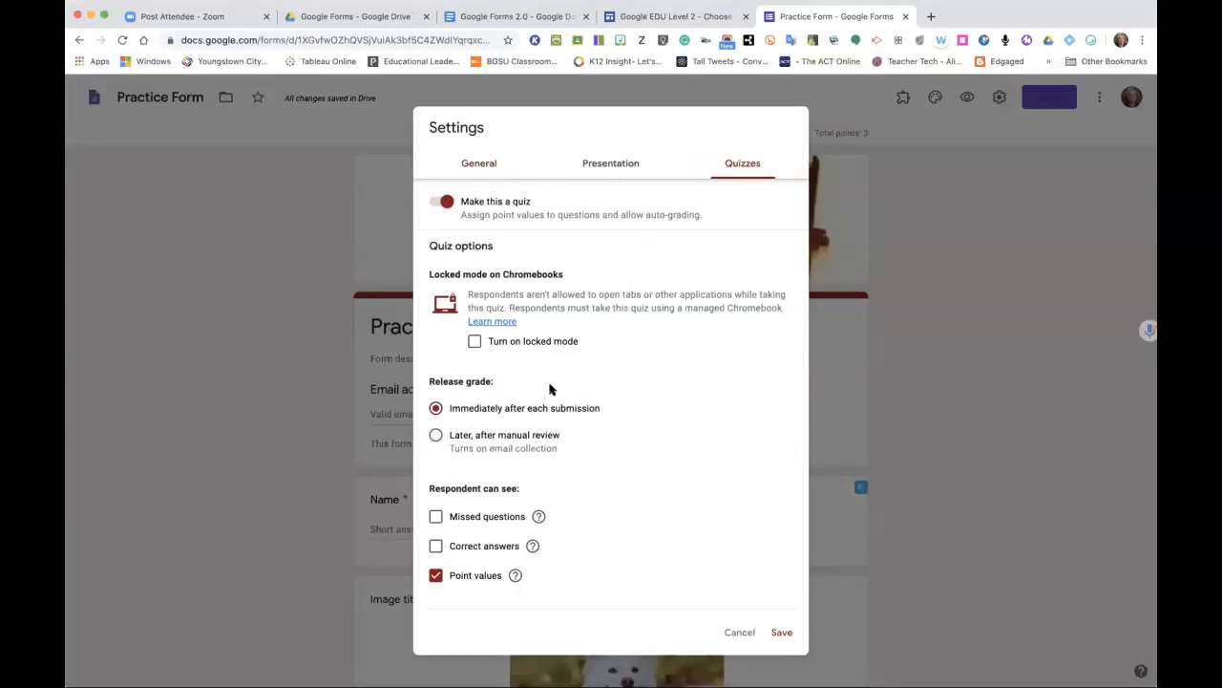
pyautogui.click(474, 342)
pyautogui.moveTo(513, 308); pyautogui.dragTo(781, 309)
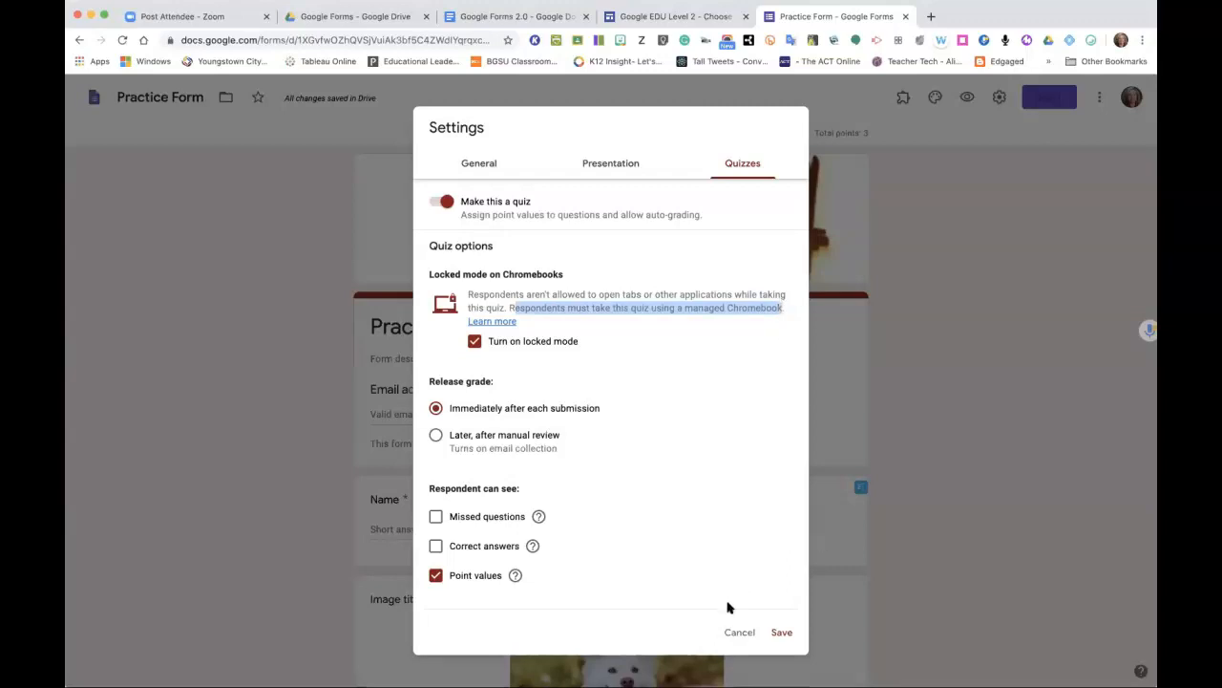
pyautogui.click(740, 632)
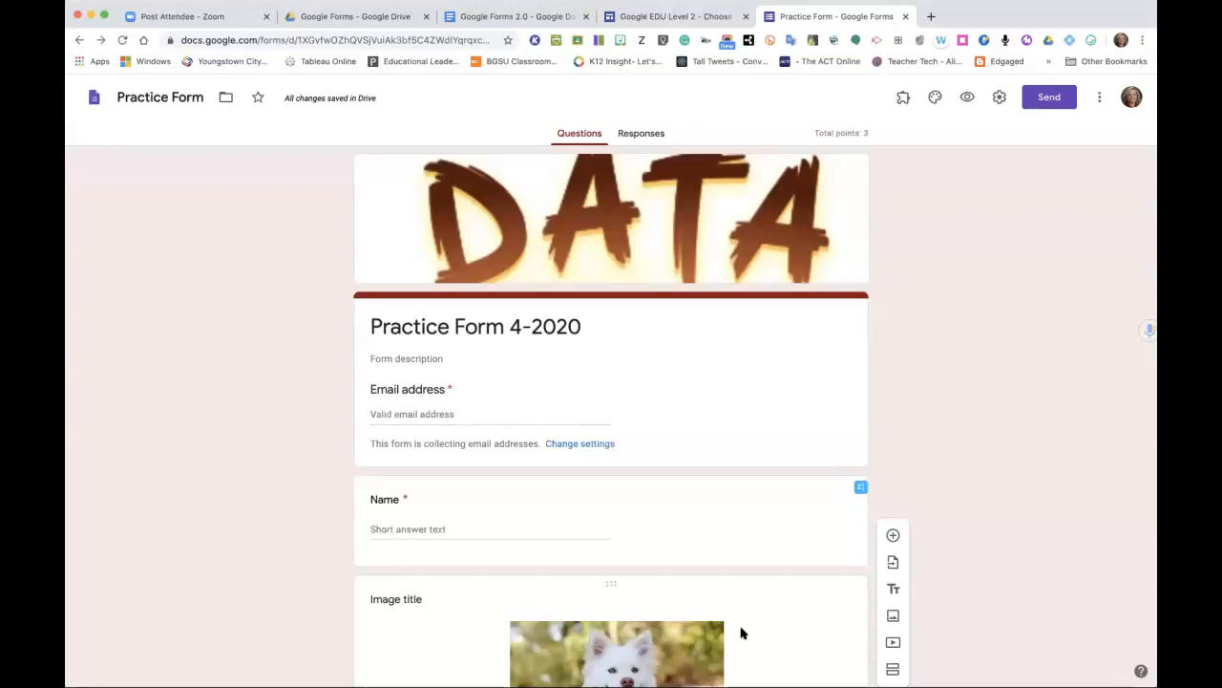
pyautogui.scroll(-5, 639, 487)
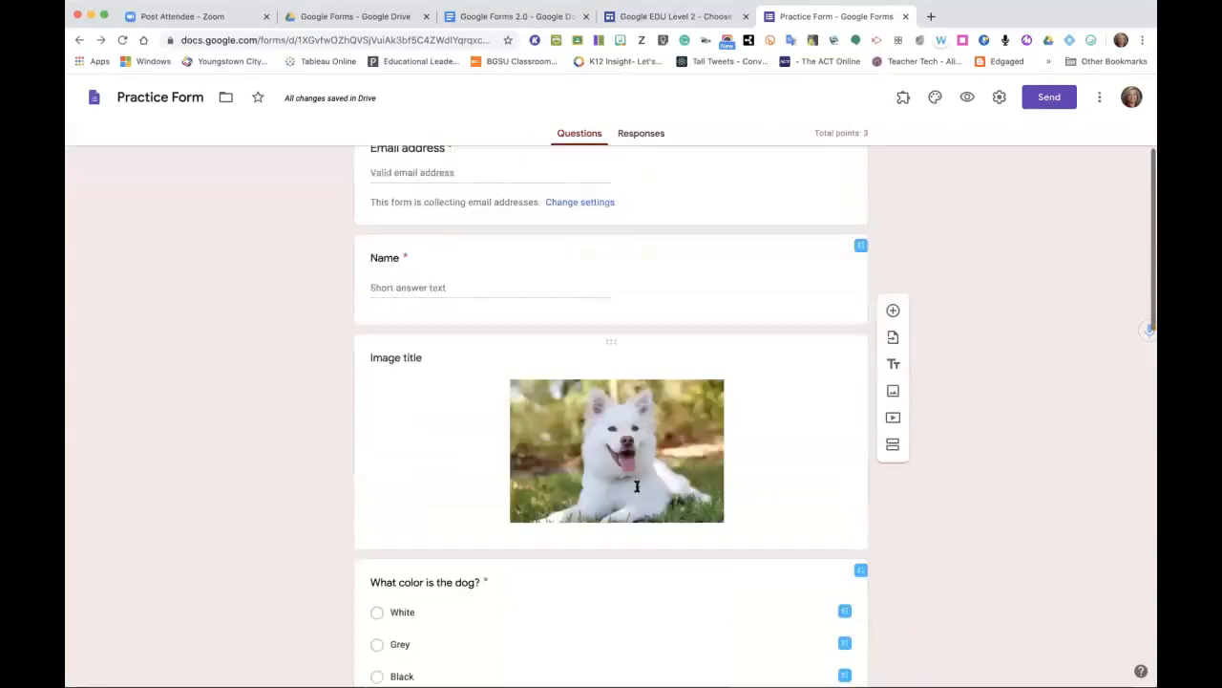
pyautogui.scroll(-4, 637, 491)
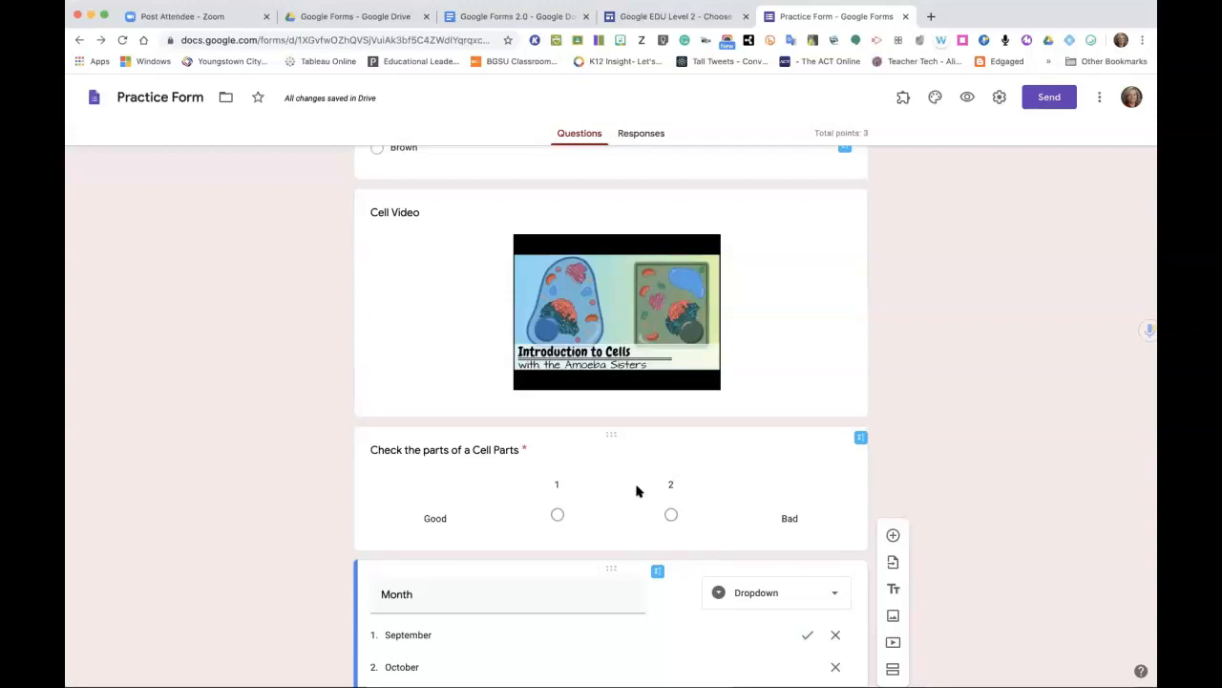
pyautogui.scroll(-3, 637, 491)
pyautogui.scroll(-5, 637, 491)
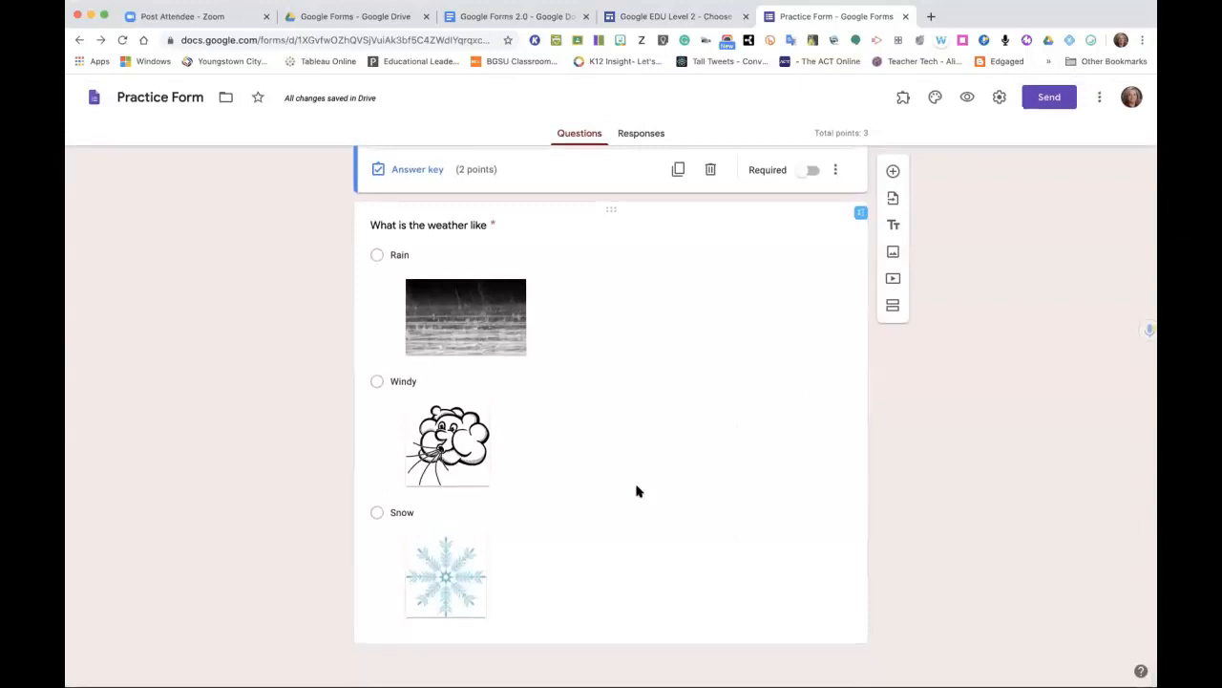
pyautogui.scroll(15, 637, 491)
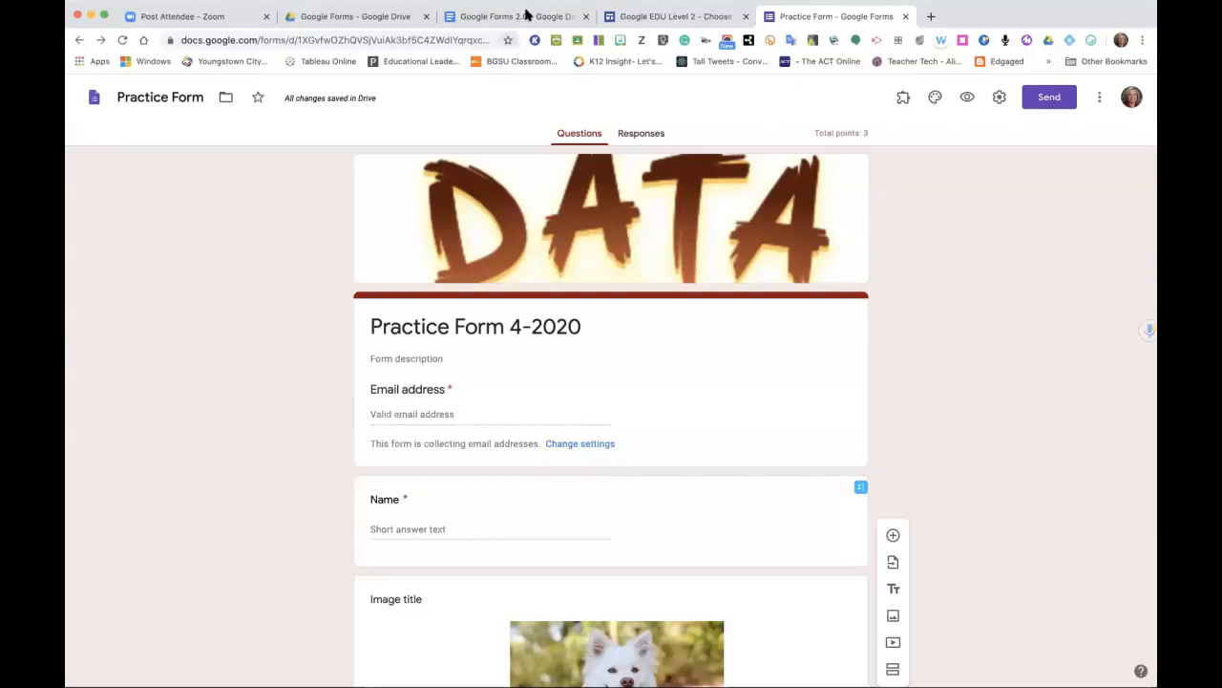
# Switch to the Google Forms 2.0 document and review its outline through the self-grading quiz and sections topics.
pyautogui.click(529, 16)
pyautogui.scroll(-5, 538, 453)
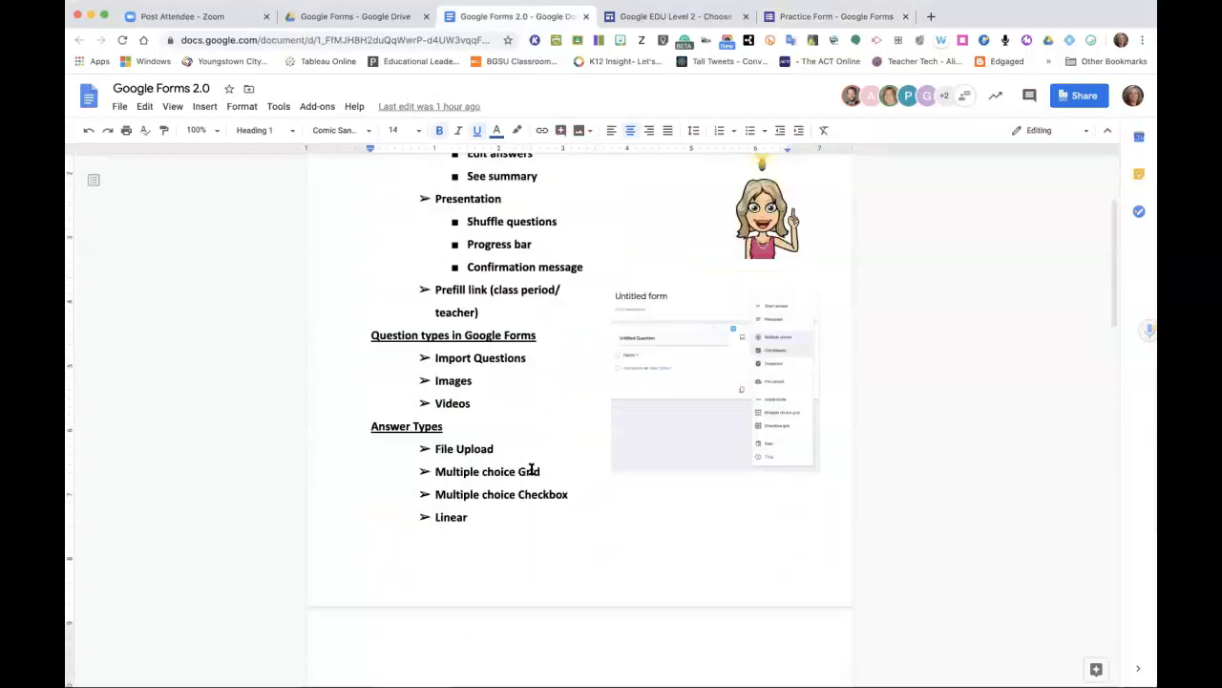
pyautogui.scroll(-5, 531, 469)
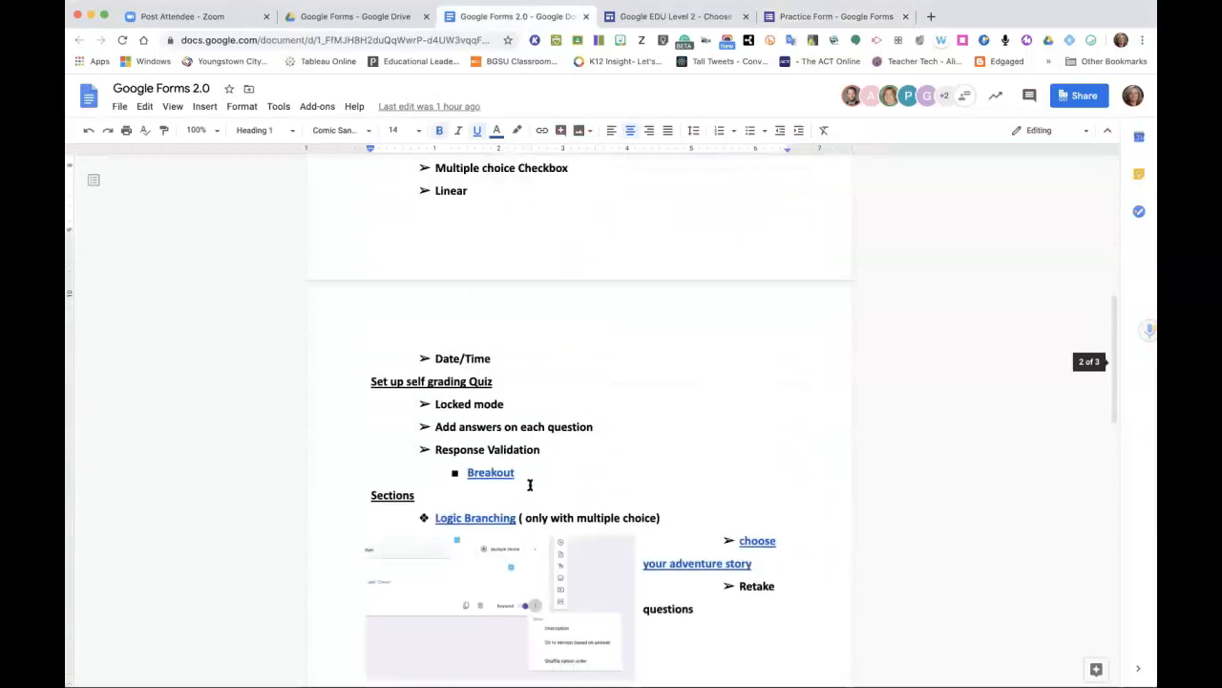
# Open the Google Cert. level 2 site linked in the document and review its Choose Your Own Adventure page through the templates.
pyautogui.click(484, 456)
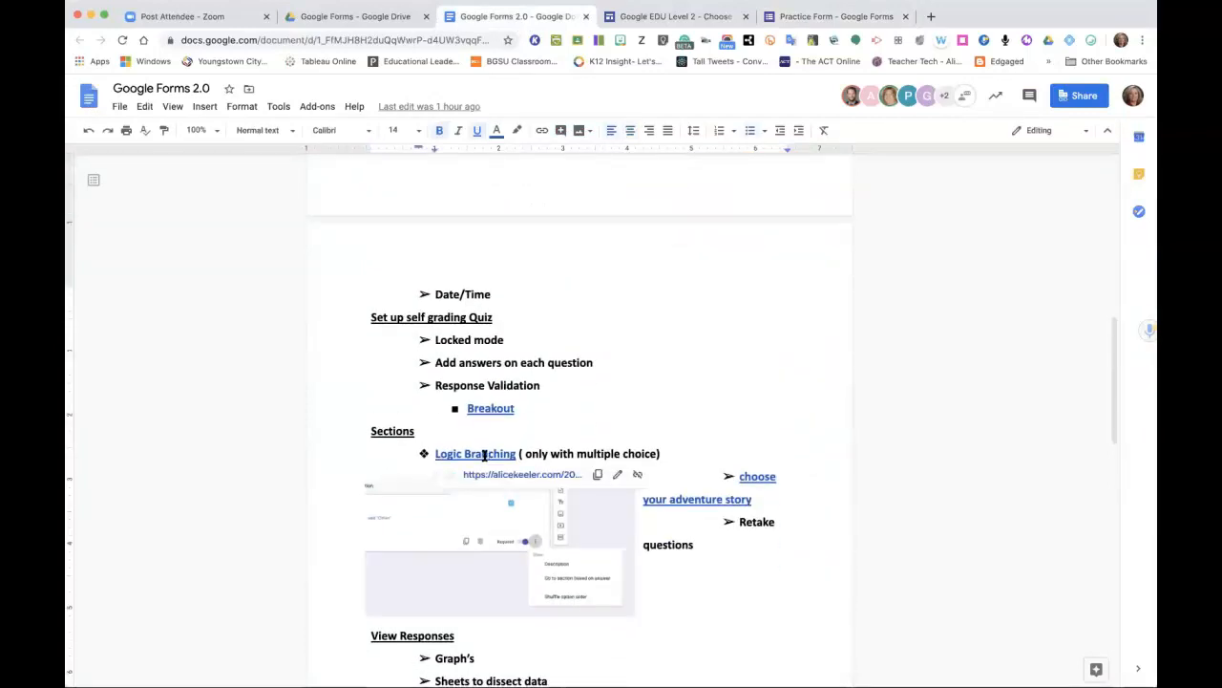
pyautogui.scroll(8, 549, 420)
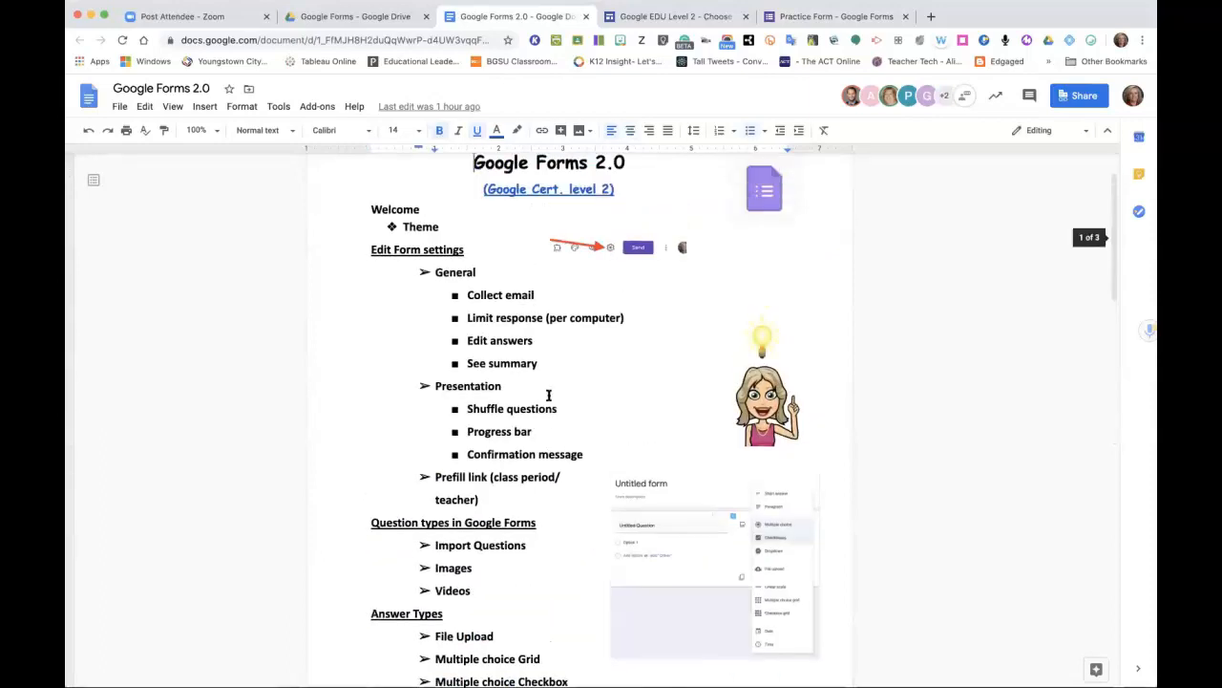
pyautogui.click(565, 191)
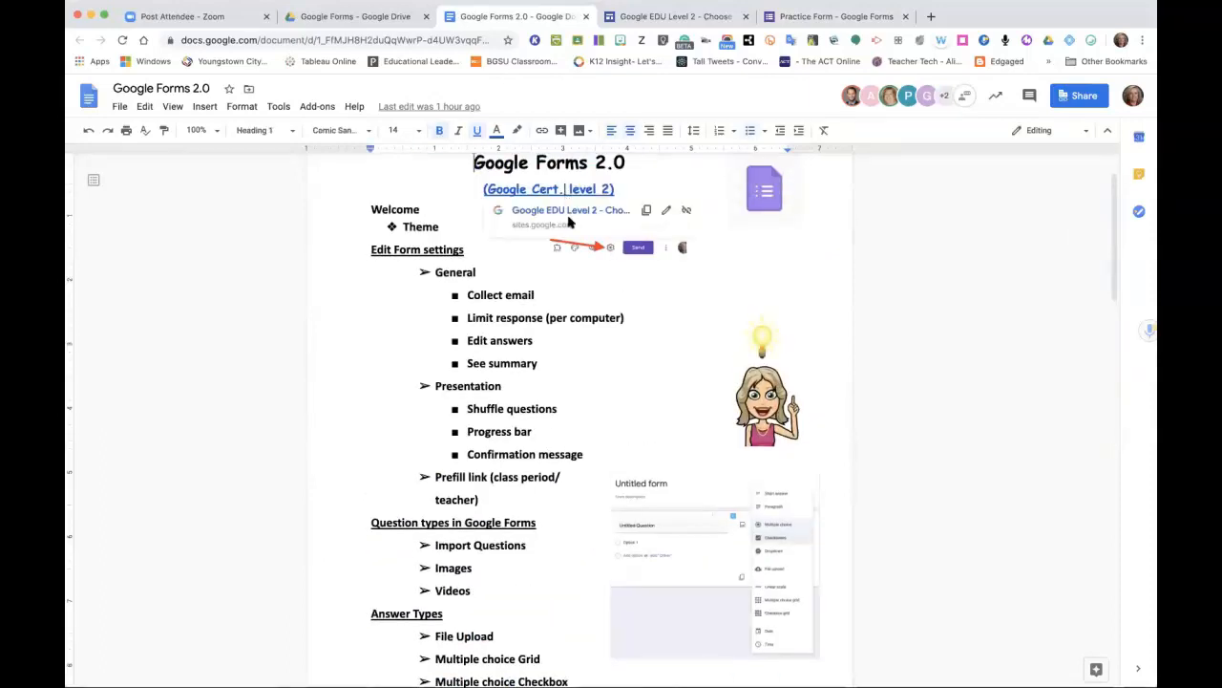
pyautogui.click(584, 209)
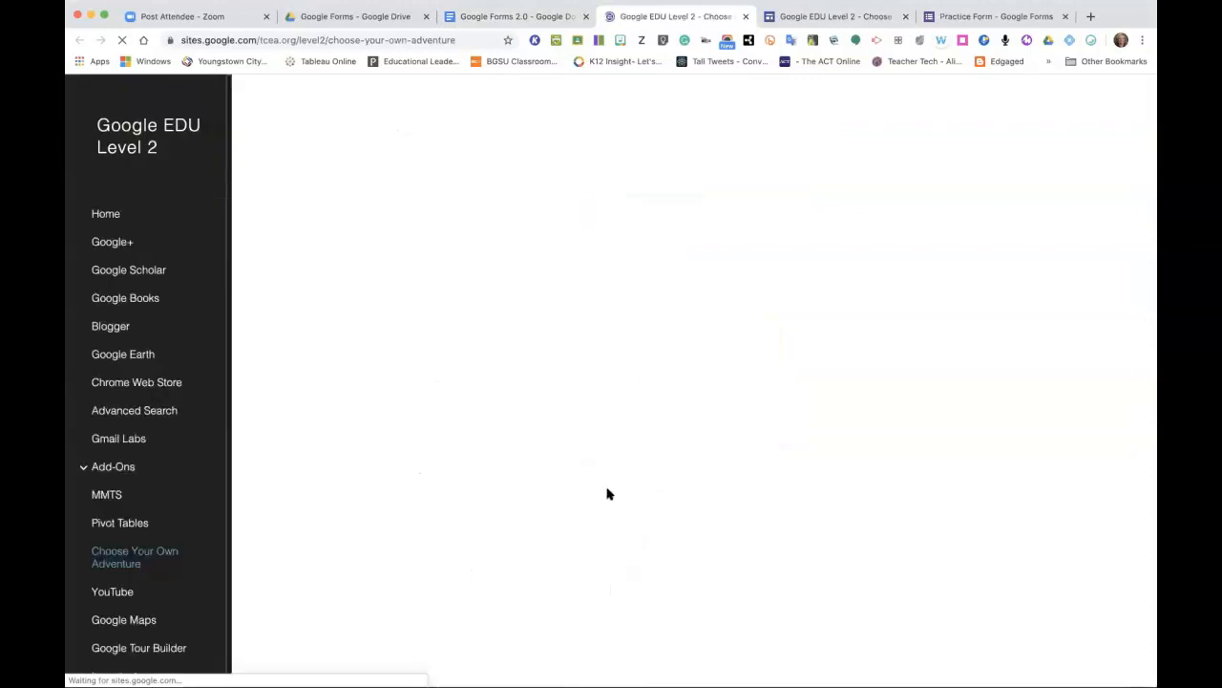
pyautogui.scroll(-2, 605, 491)
pyautogui.scroll(-1, 608, 494)
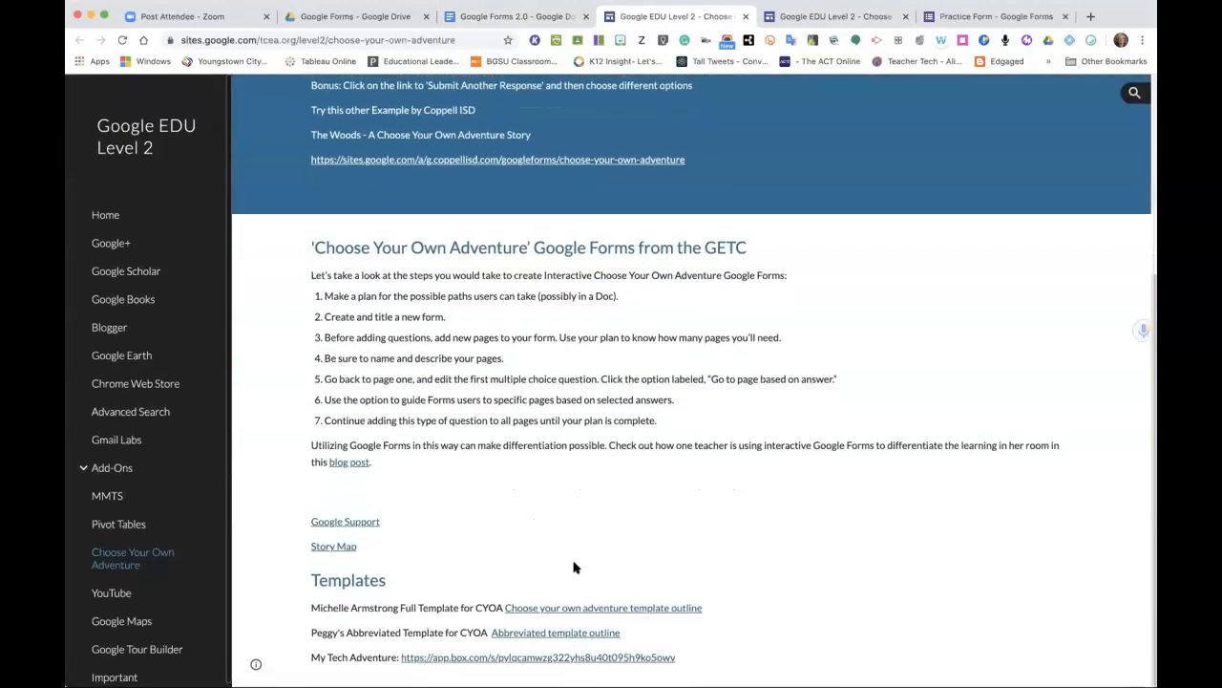
# Make a copy of the "Choose your own adventure template outline" and open the My Tech Adventure example from the site.
pyautogui.click(575, 609)
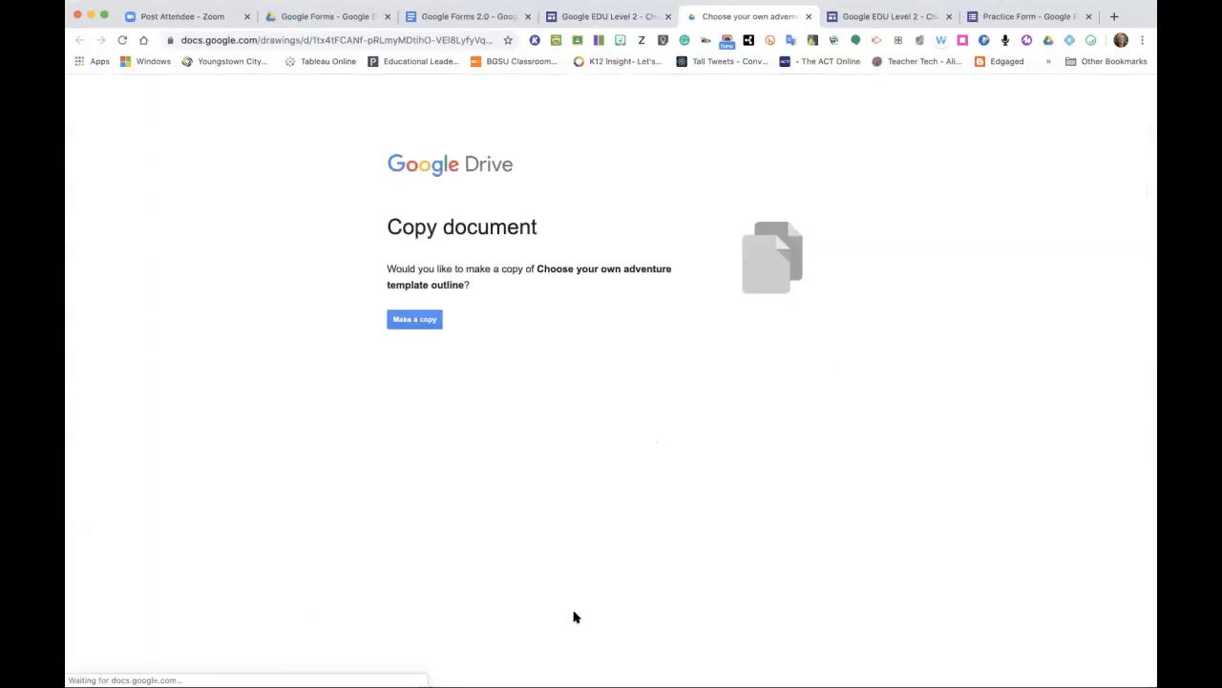
pyautogui.click(414, 321)
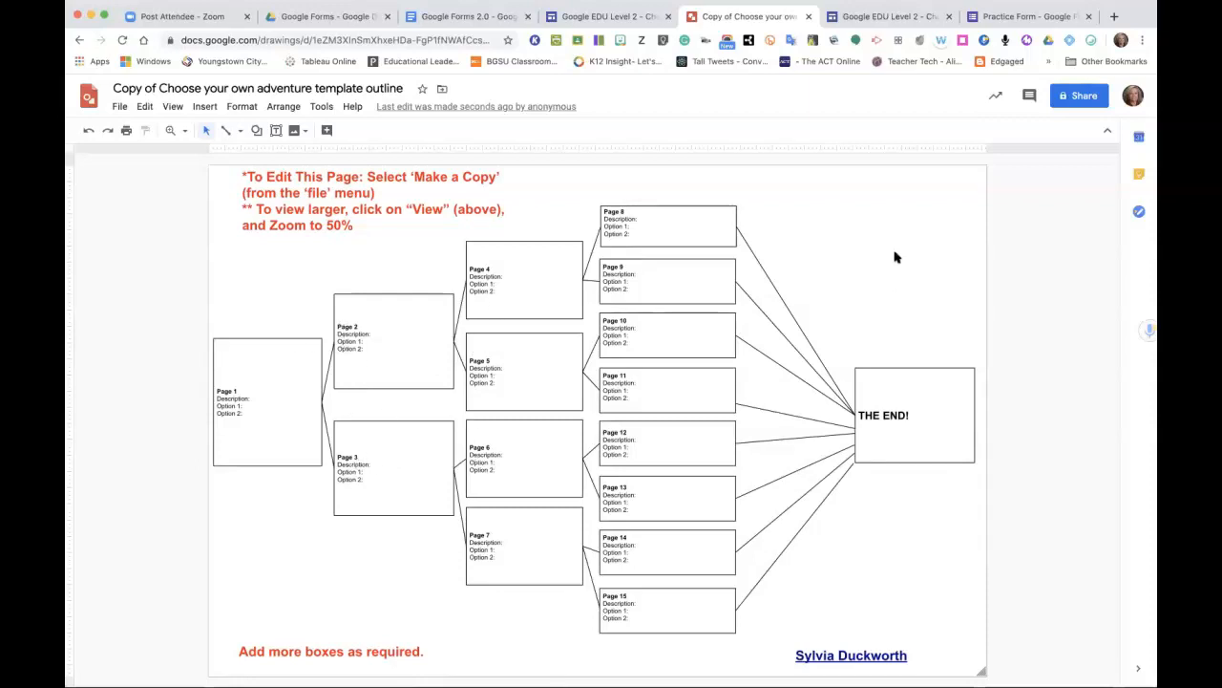
pyautogui.click(807, 16)
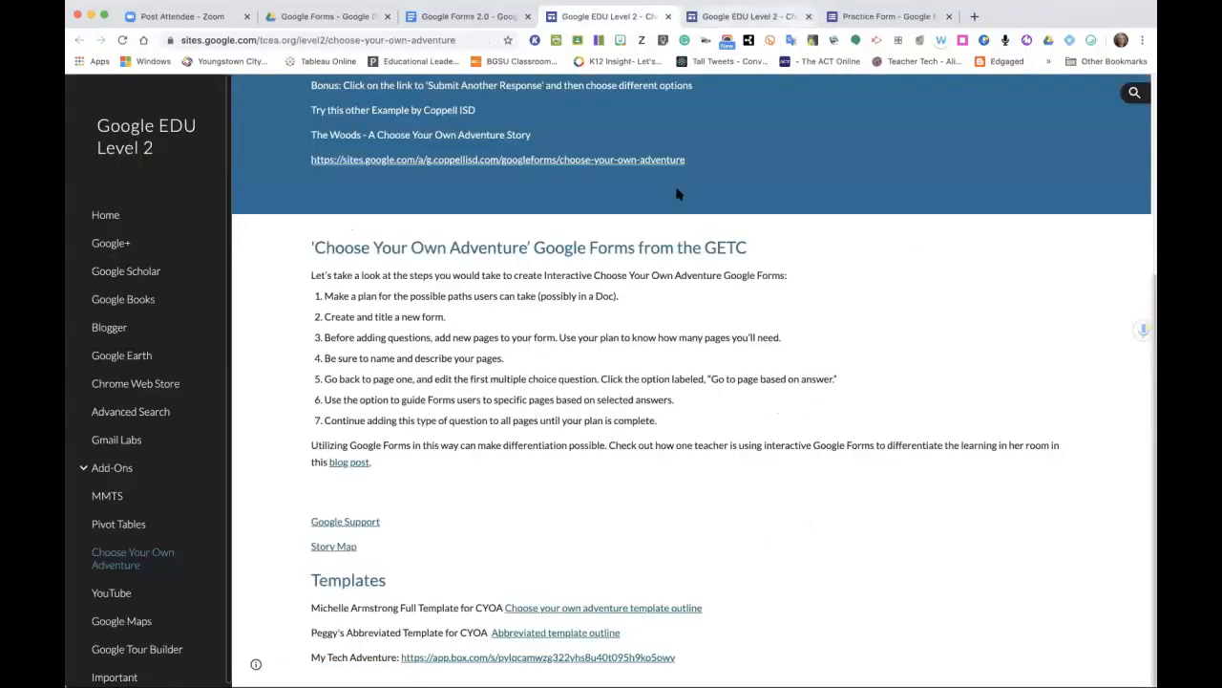
pyautogui.click(488, 658)
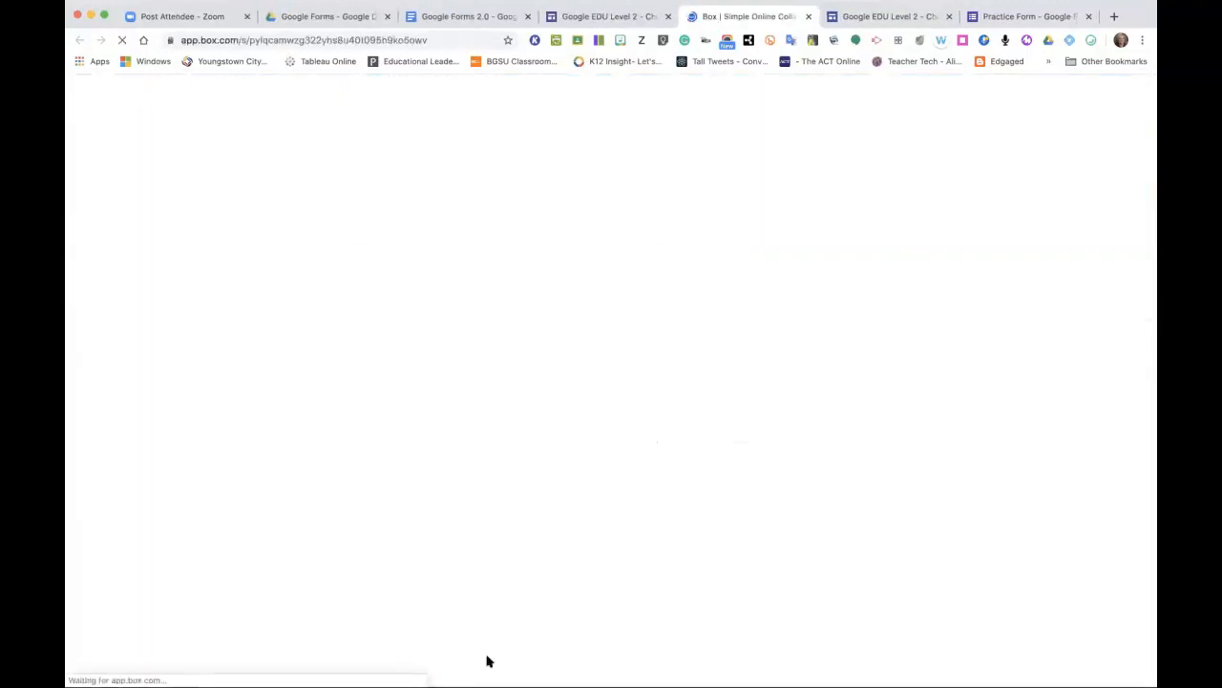
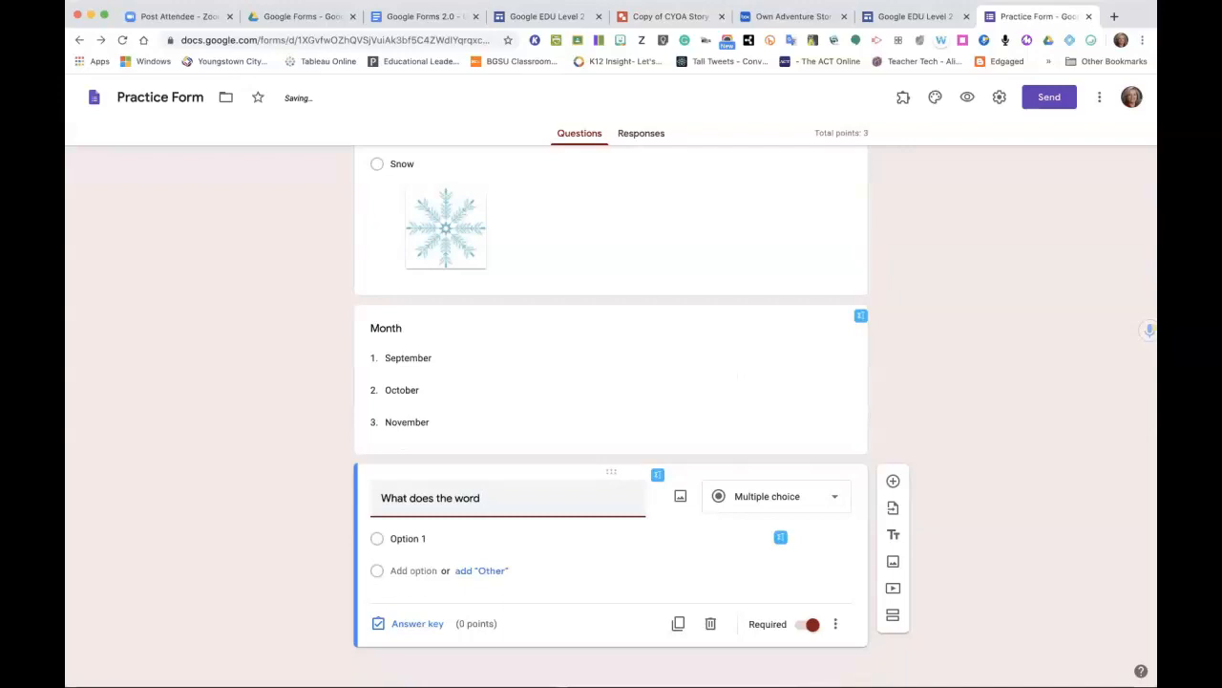
# Complete the new question as "What does the word imagination mean?" with the options "I make up in my mind" and "Not real".
pyautogui.write('imagination mean?')
pyautogui.click(453, 541)
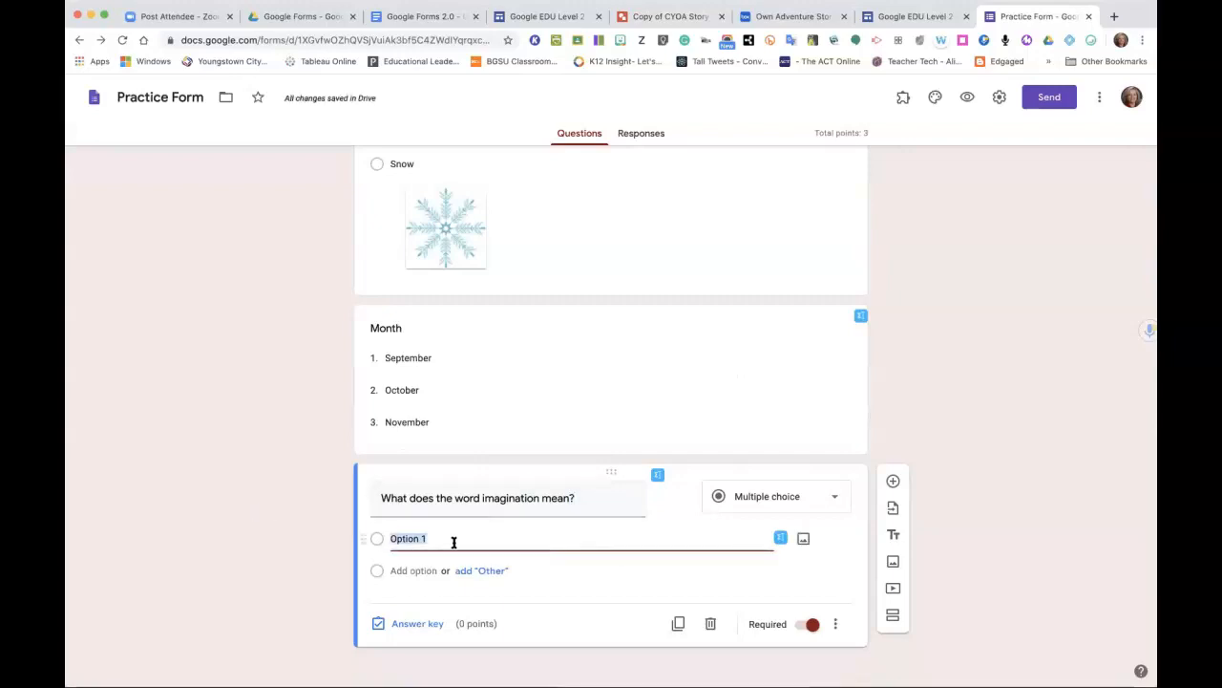
pyautogui.write('I make up in my mind')
pyautogui.click(441, 565)
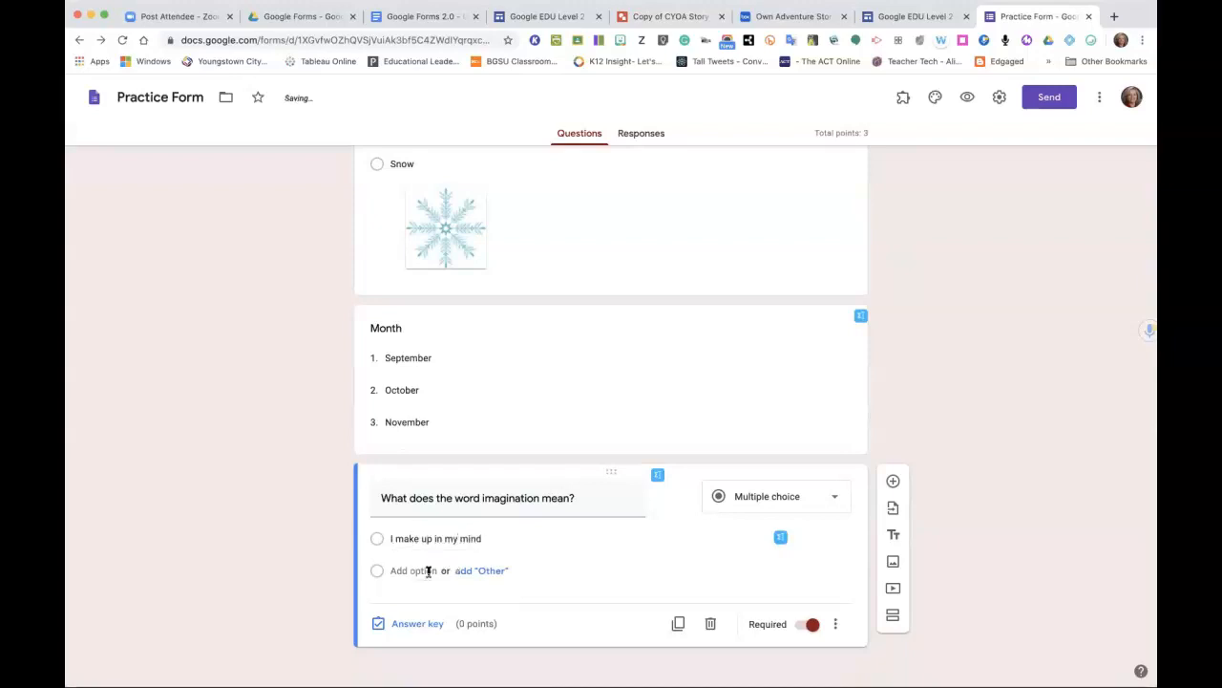
pyautogui.click(425, 570)
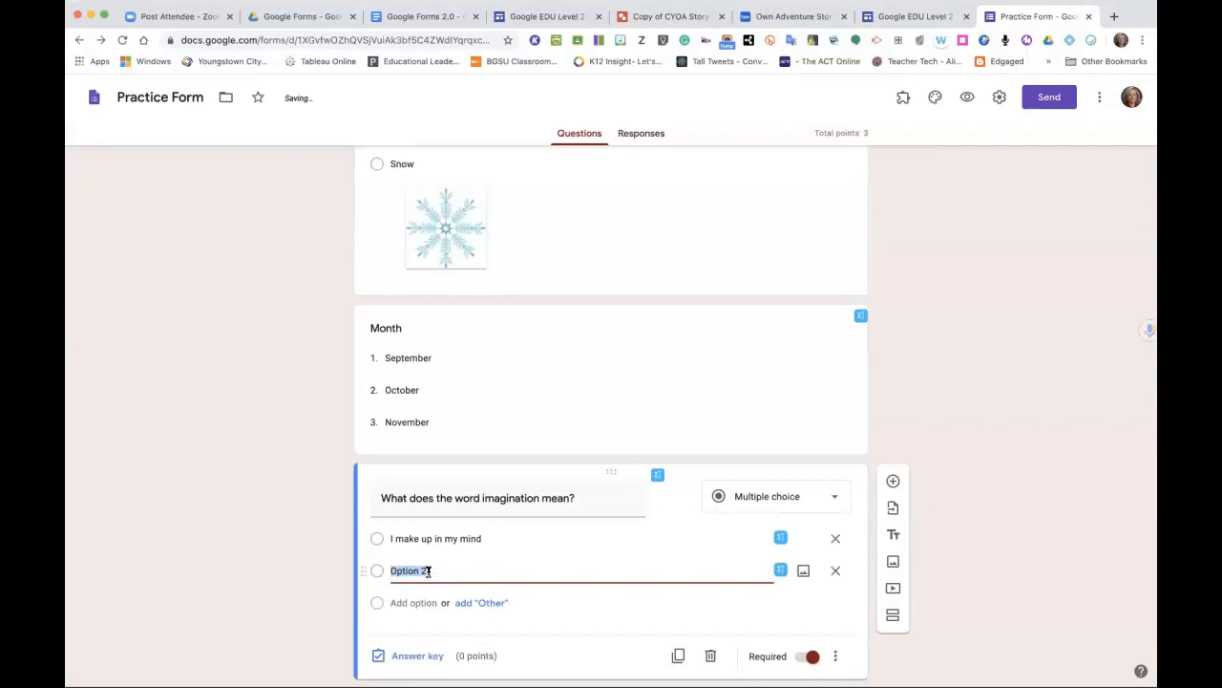
pyautogui.write('N')
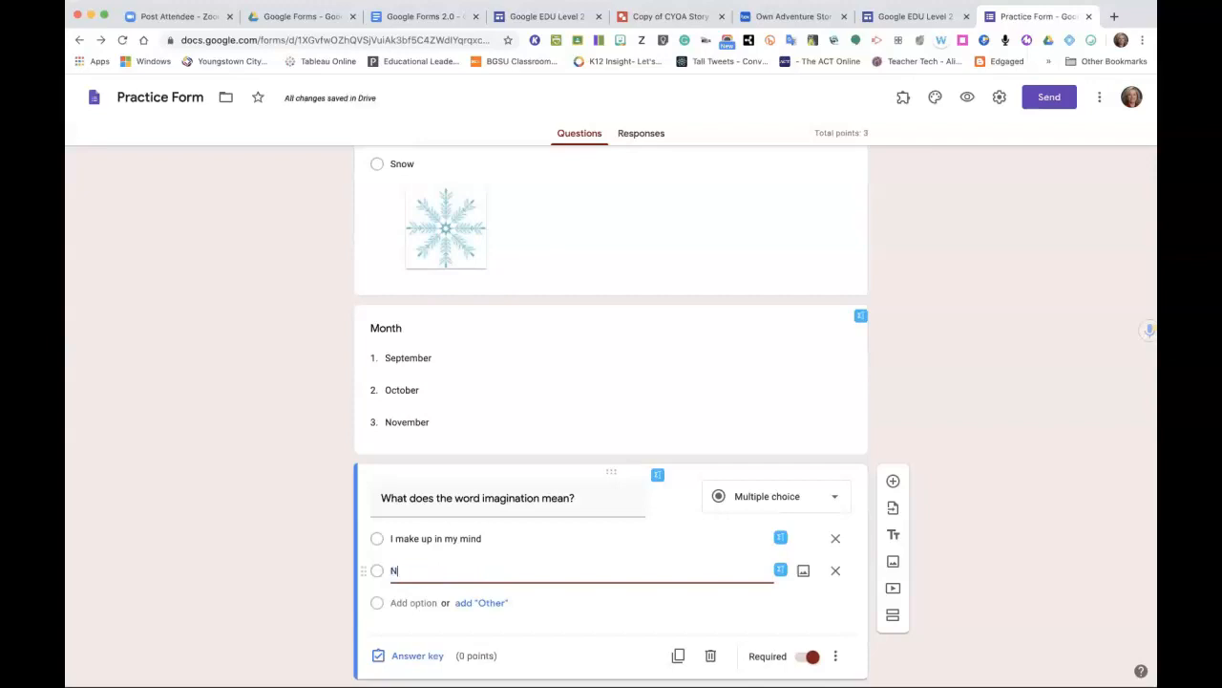
pyautogui.write('ot real')
# Add the options "Something I can touch" and "I have no idea" to the imagination question.
pyautogui.click(432, 602)
pyautogui.write('S')
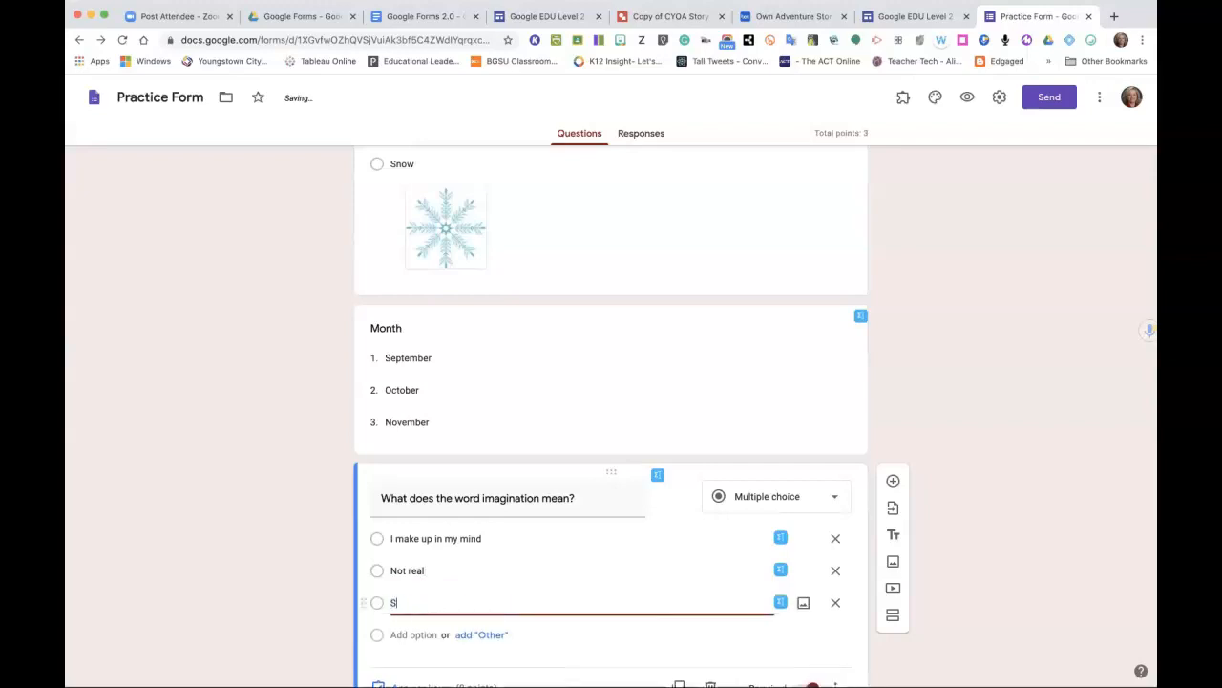
pyautogui.write('omething I can touch')
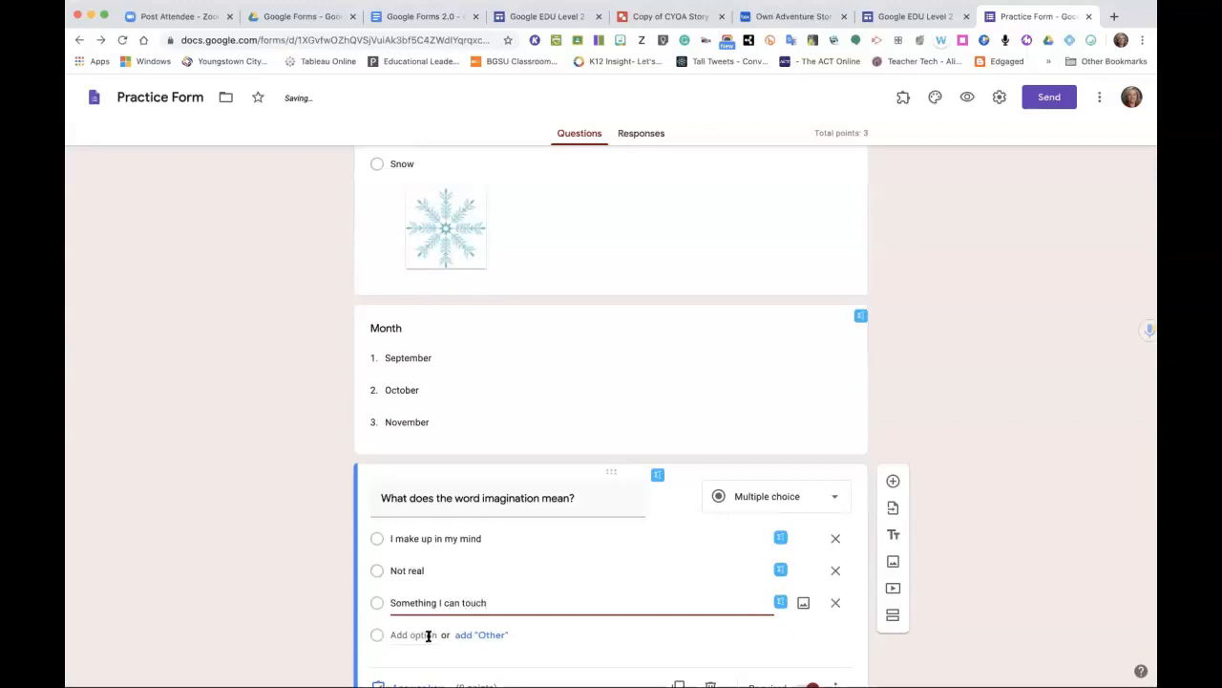
pyautogui.click(428, 634)
pyautogui.write('I have not i')
pyautogui.write('ea')
pyautogui.click(997, 633)
pyautogui.scroll(-1, 1002, 631)
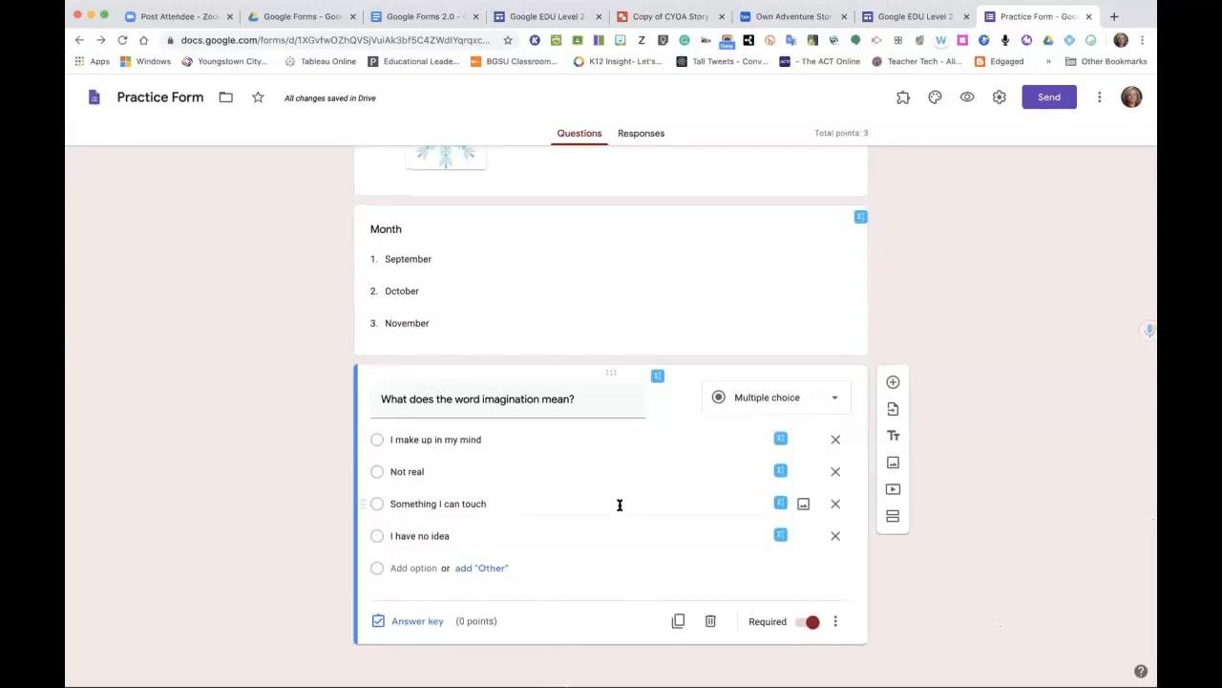
# Turn on going to a section based on answer for the imagination question and check the first option's available destinations.
pyautogui.click(836, 620)
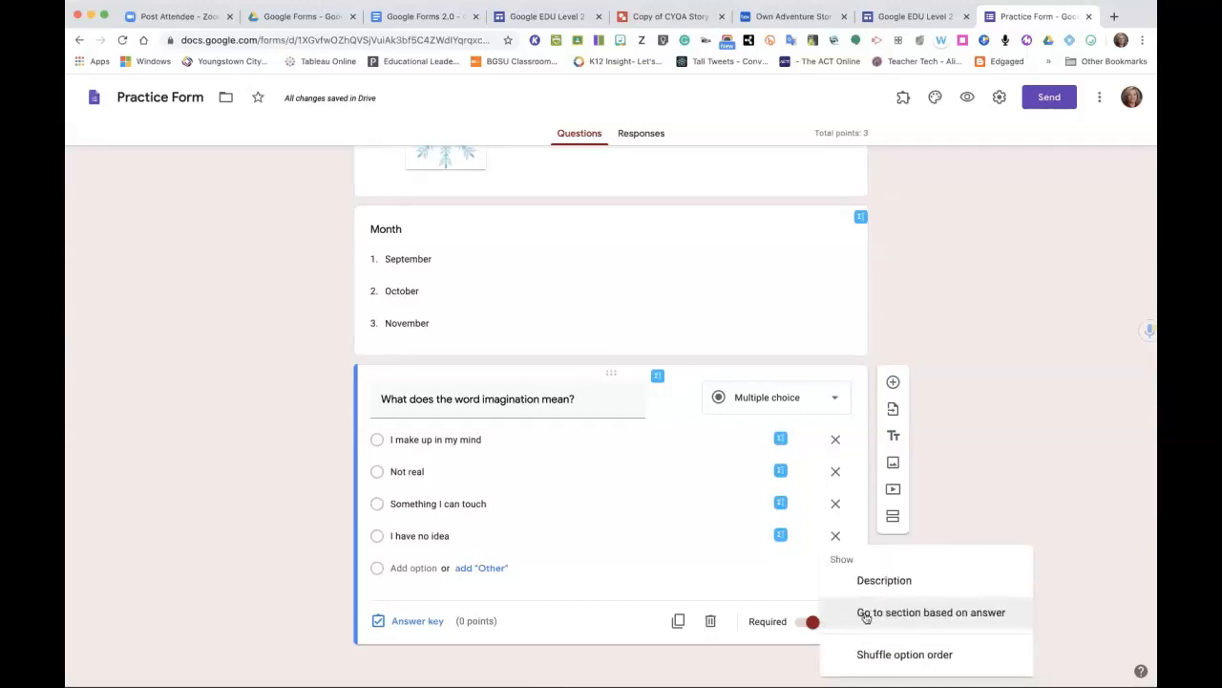
pyautogui.click(932, 612)
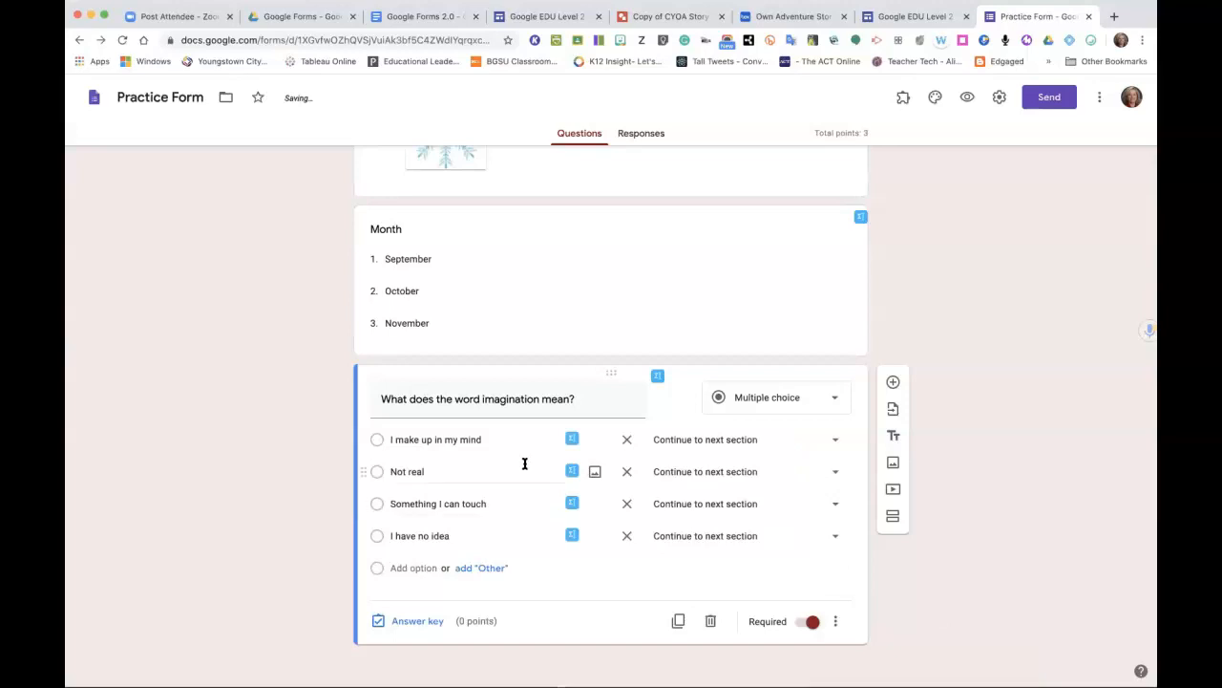
pyautogui.click(755, 442)
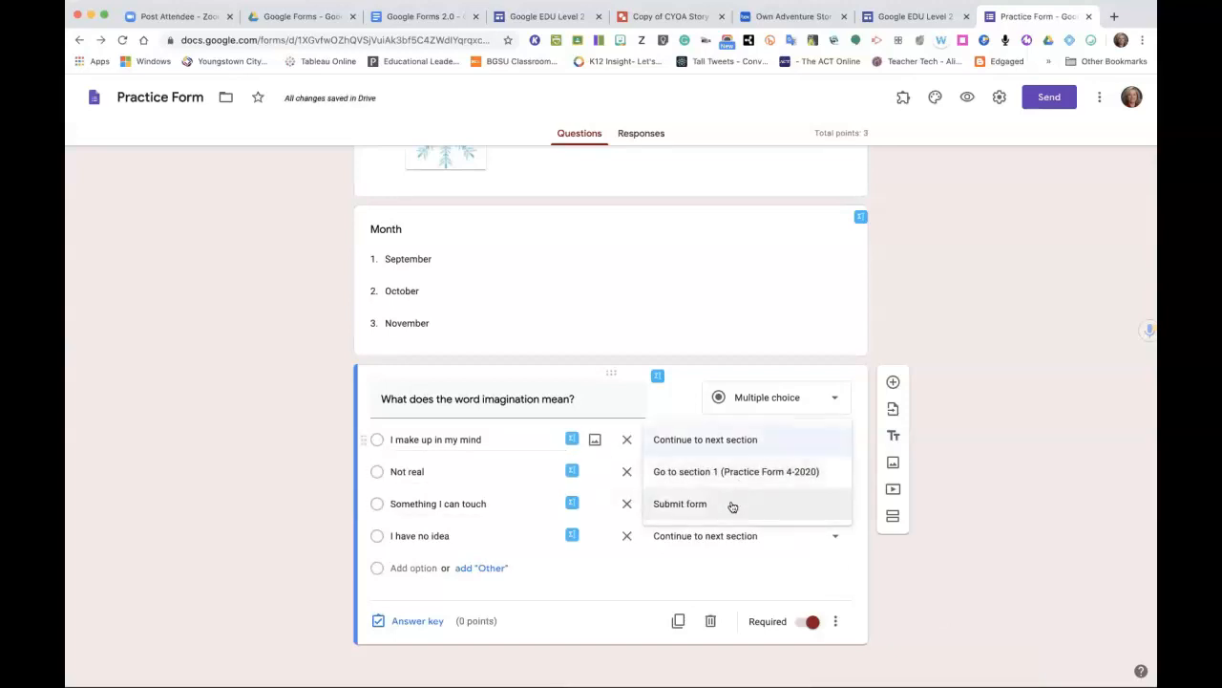
pyautogui.click(952, 529)
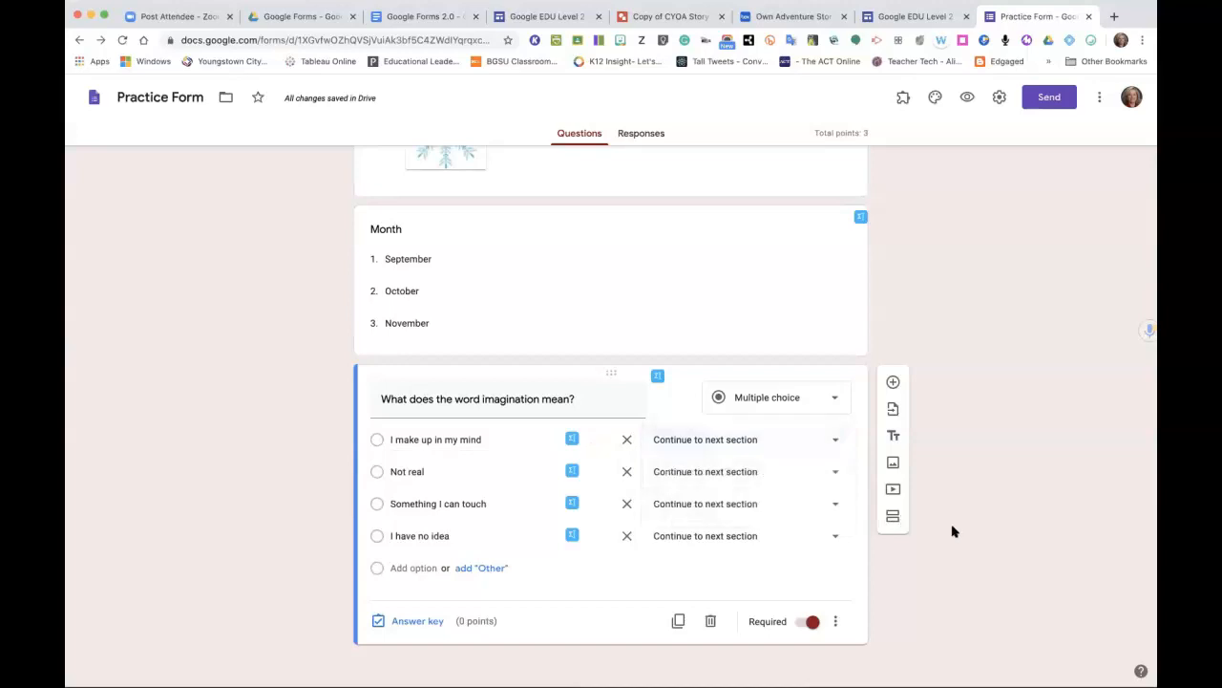
# Add a new section after the imagination question and send the answer "I make up in my mind" to section 2.
pyautogui.click(891, 518)
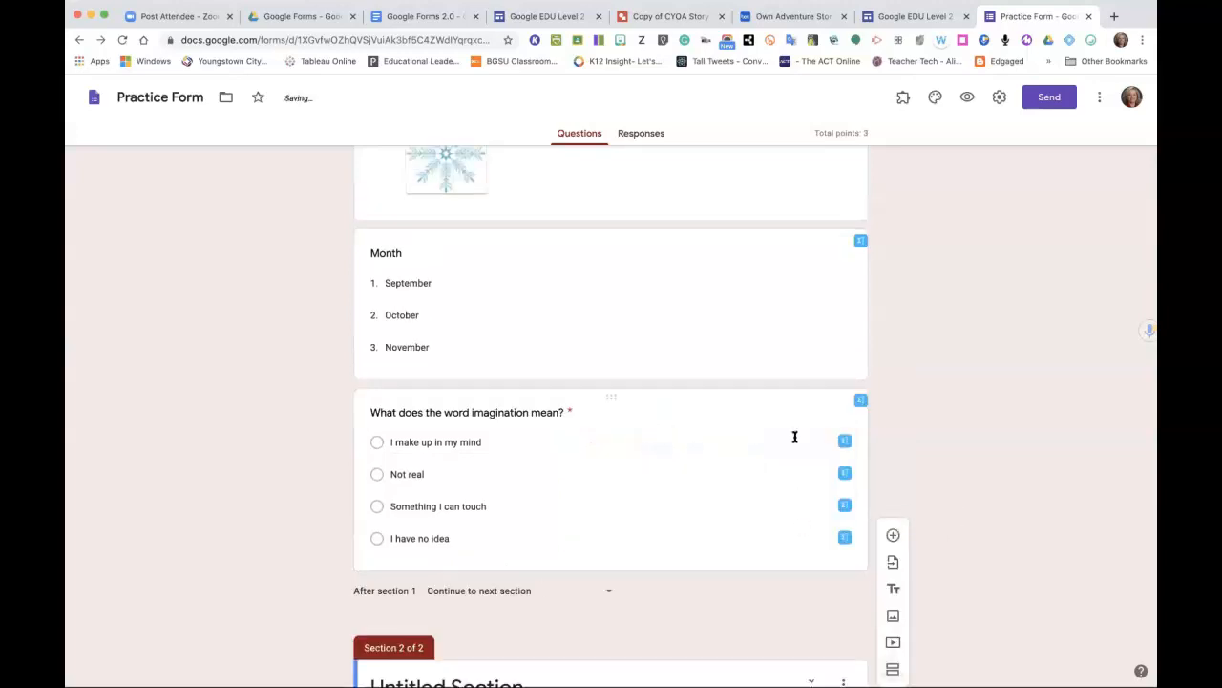
pyautogui.click(658, 436)
pyautogui.click(726, 465)
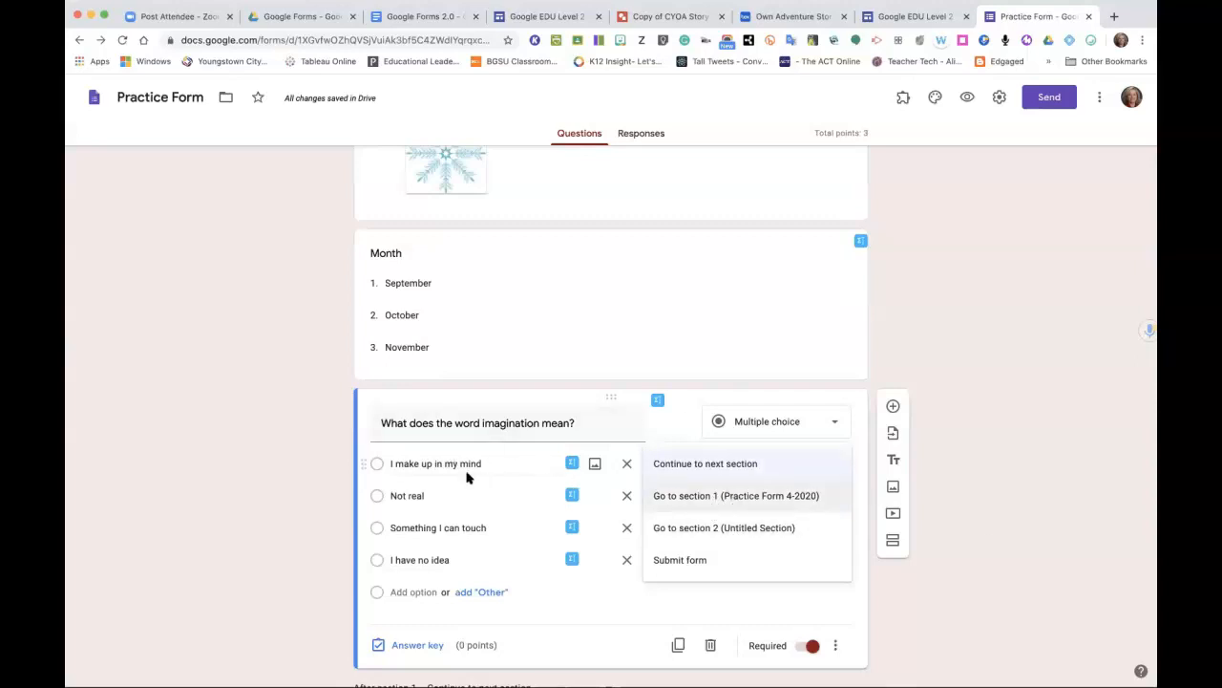
pyautogui.click(688, 528)
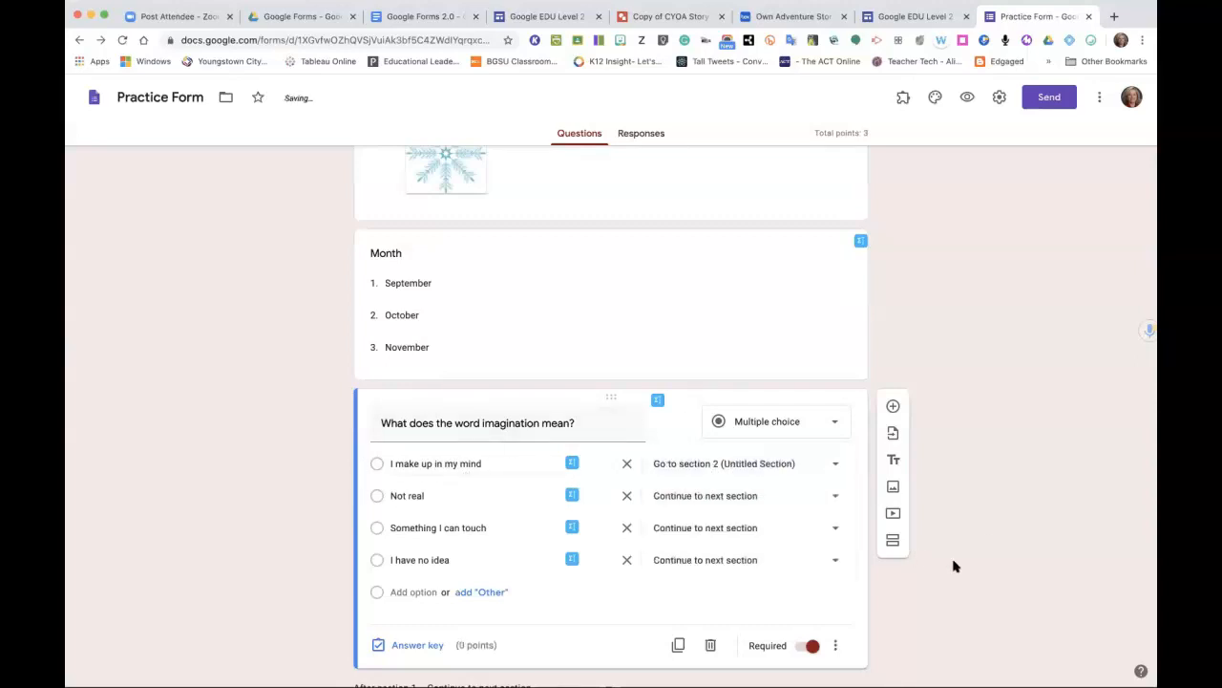
# Title section 2 "Reteach".
pyautogui.scroll(-3, 953, 566)
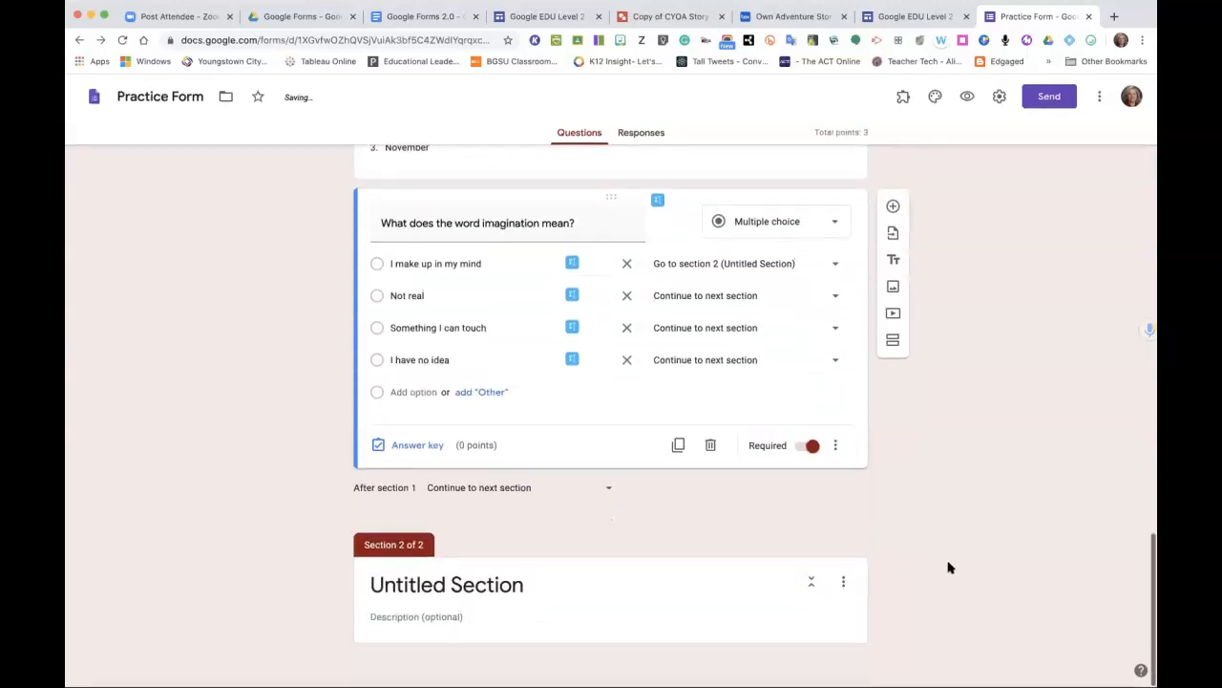
pyautogui.click(542, 586)
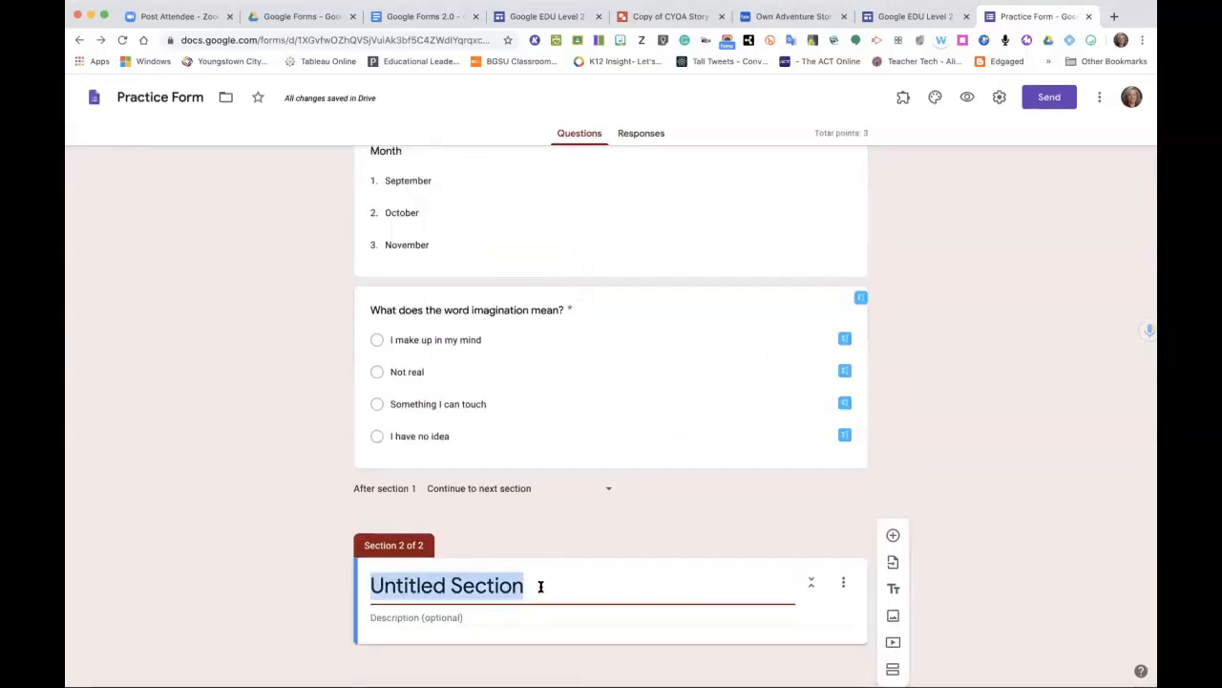
pyautogui.write('Reteach')
# Add a multiple choice question "What is a fairytale?" to the Reteach section, including an "Other" option.
pyautogui.click(893, 537)
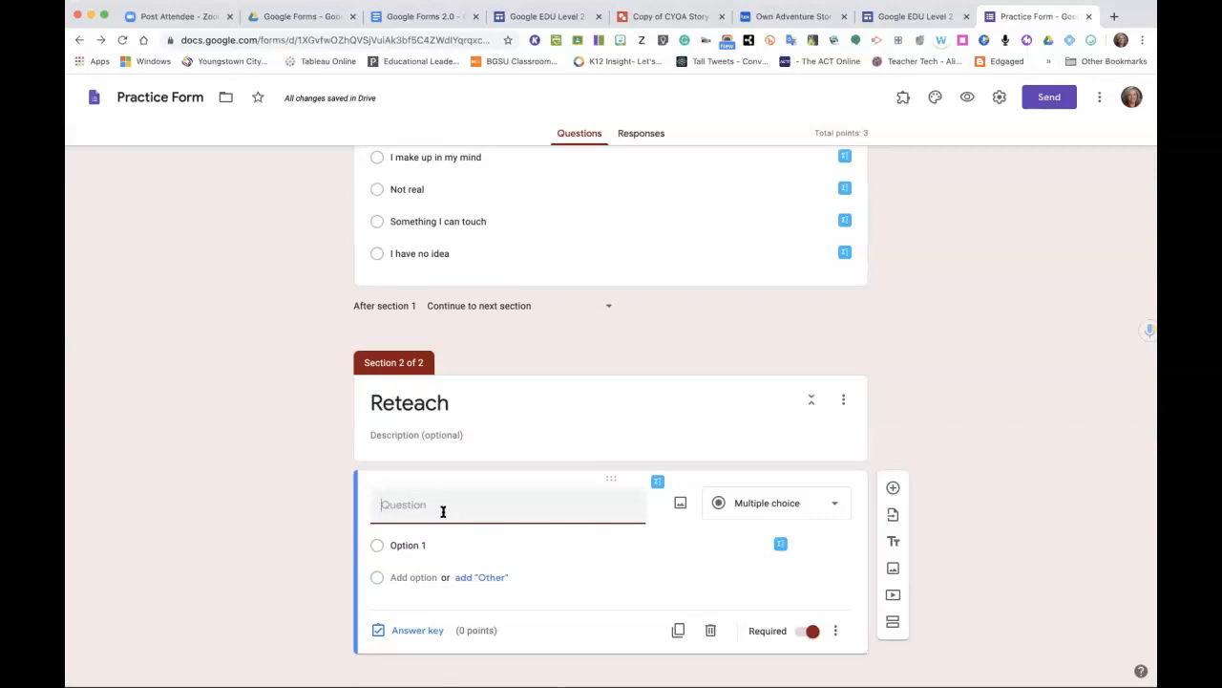
pyautogui.write('What is a fir')
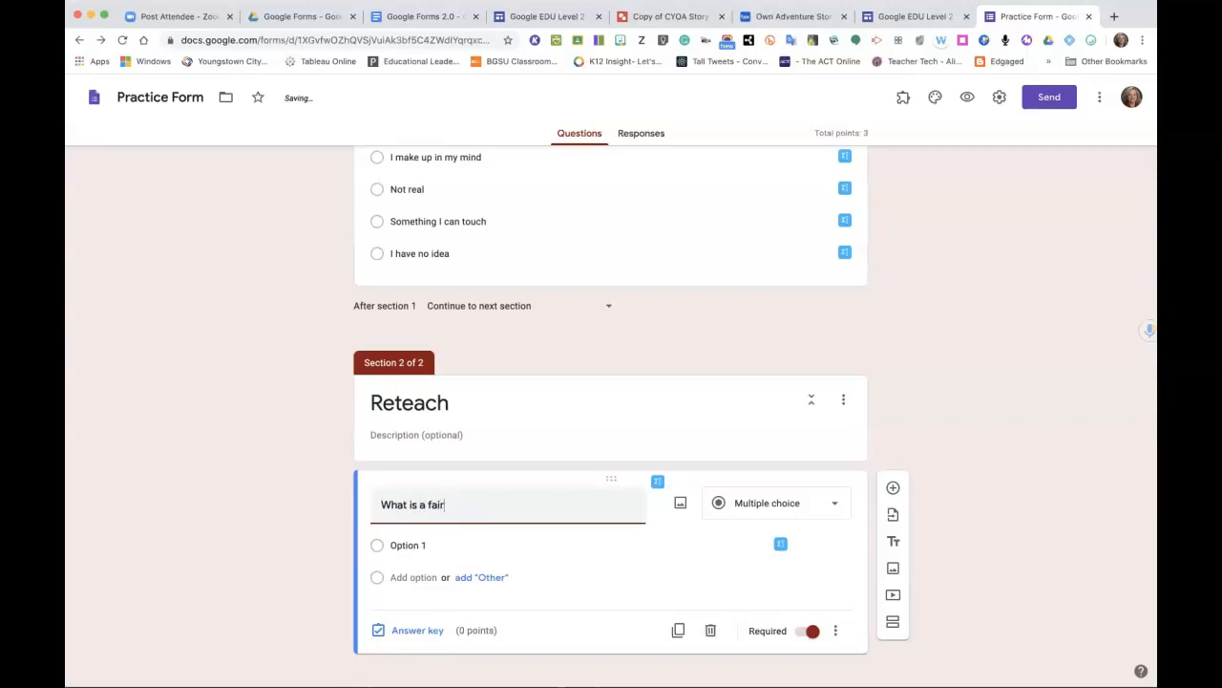
pyautogui.write('ytale?')
pyautogui.click(408, 552)
pyautogui.click(489, 578)
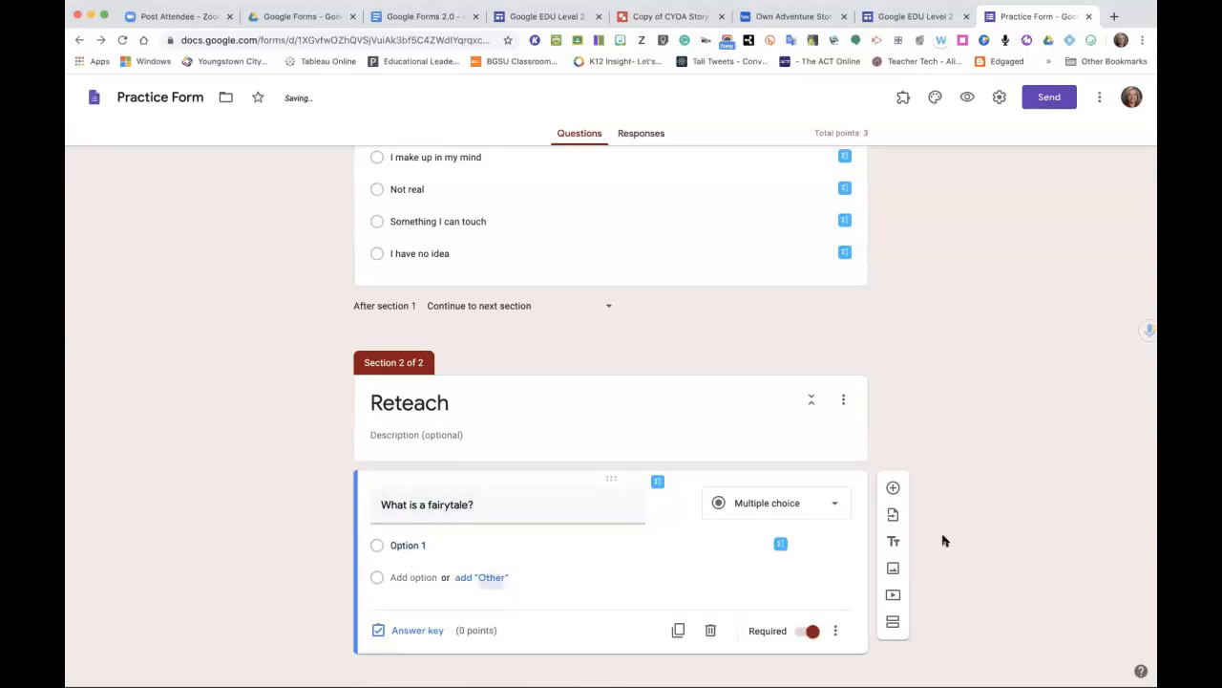
# Add two sections after Reteach and use answer-based branching to send the fairytale question's Option 1 to section 4.
pyautogui.click(893, 623)
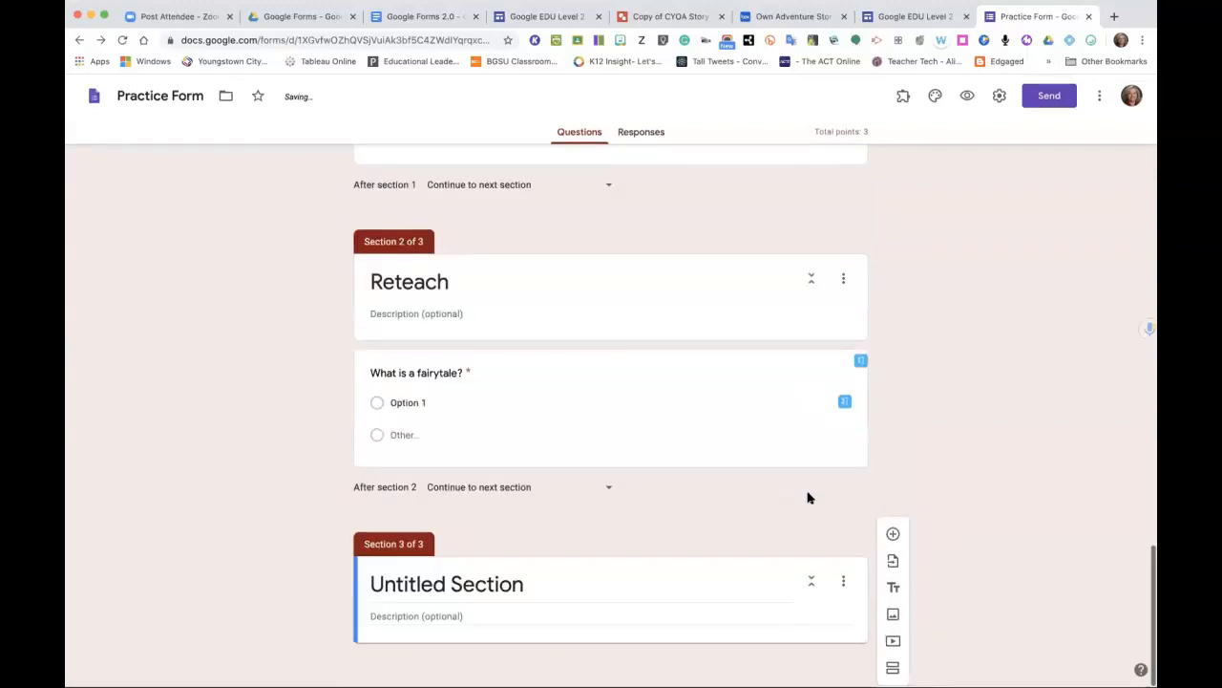
pyautogui.click(893, 668)
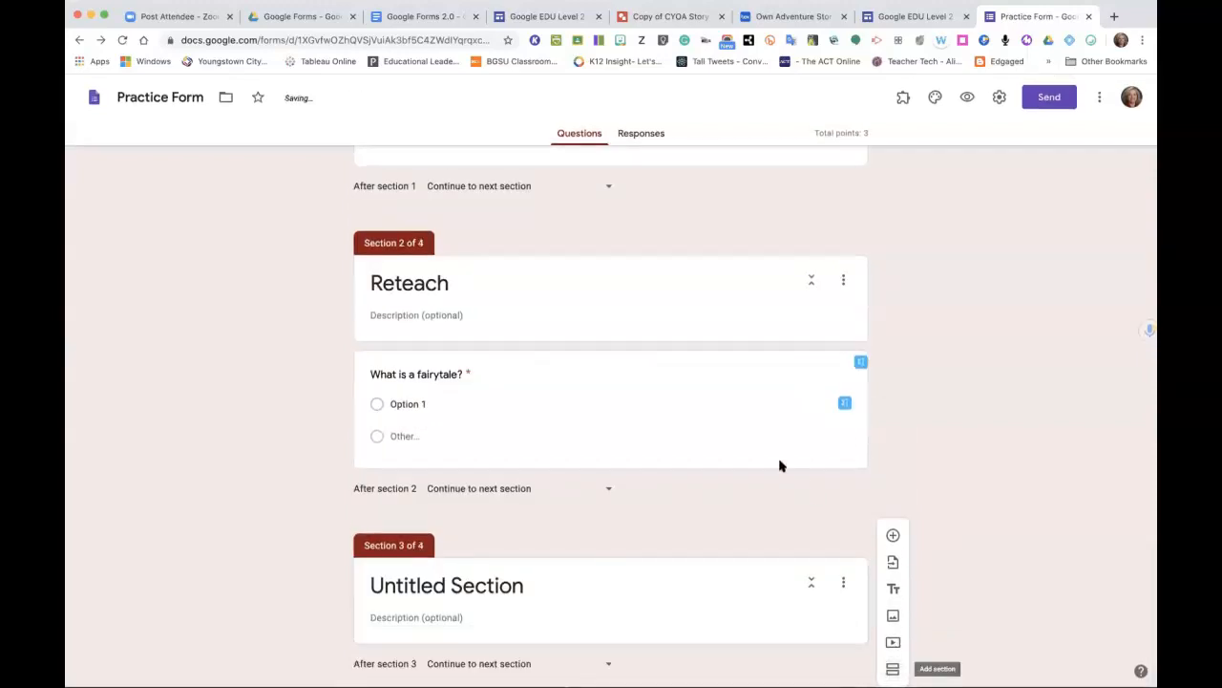
pyautogui.click(846, 447)
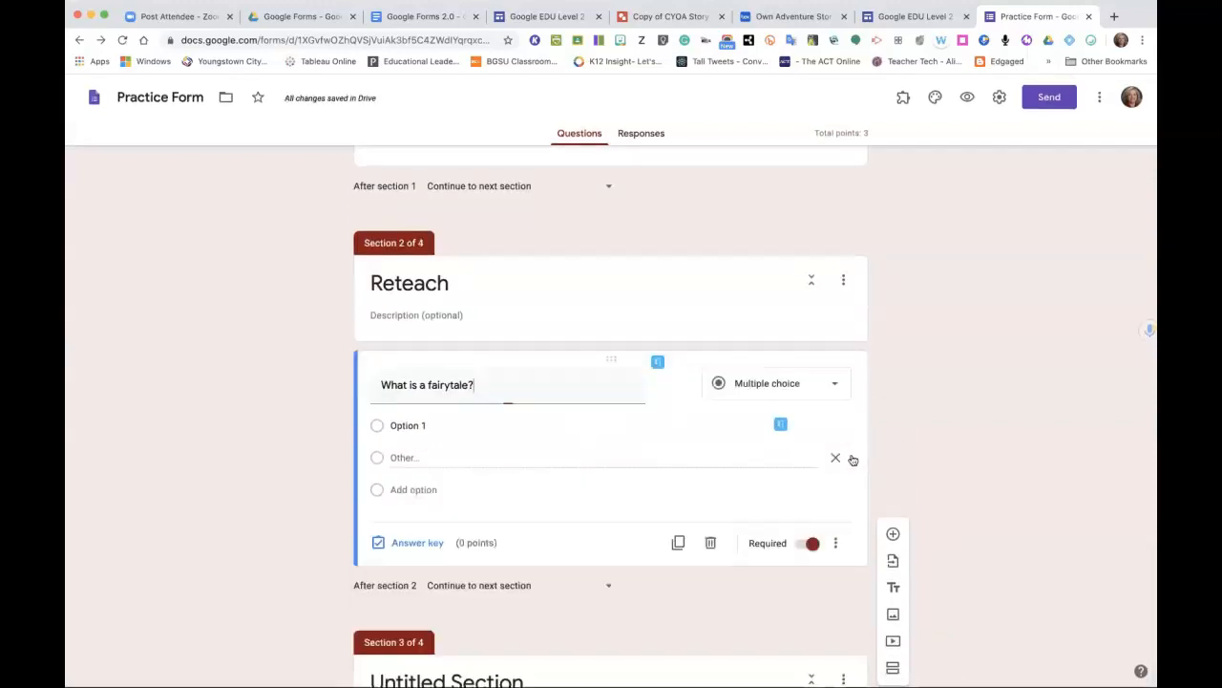
pyautogui.click(840, 550)
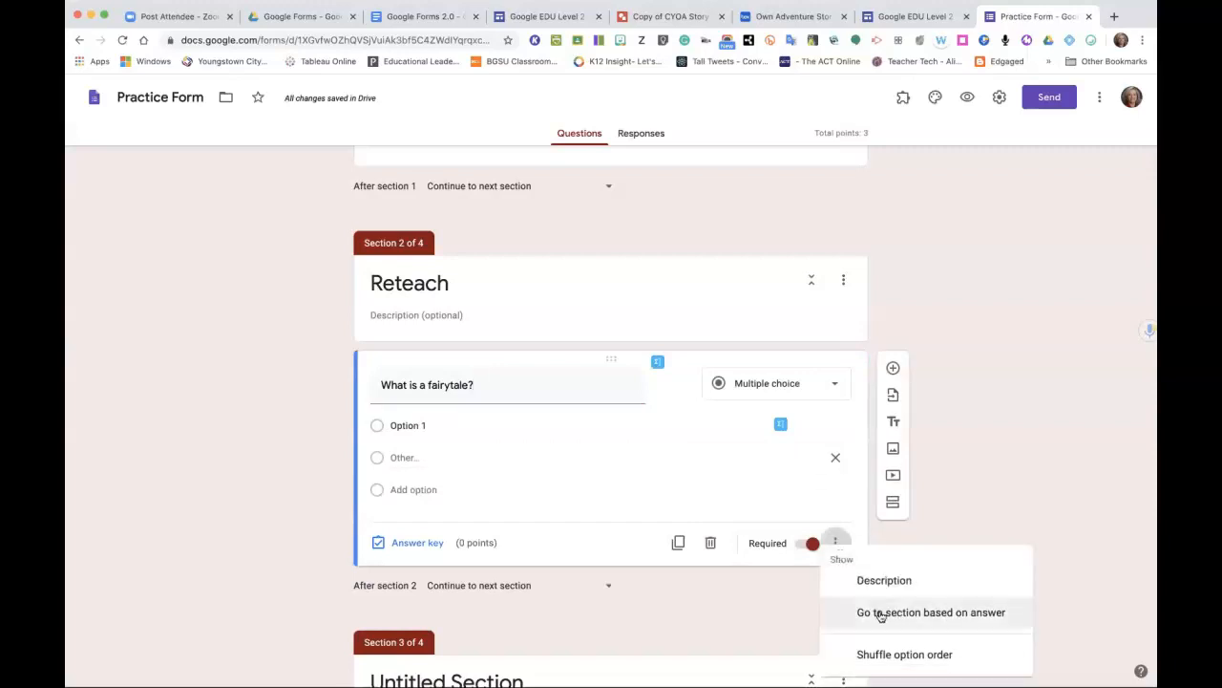
pyautogui.click(879, 615)
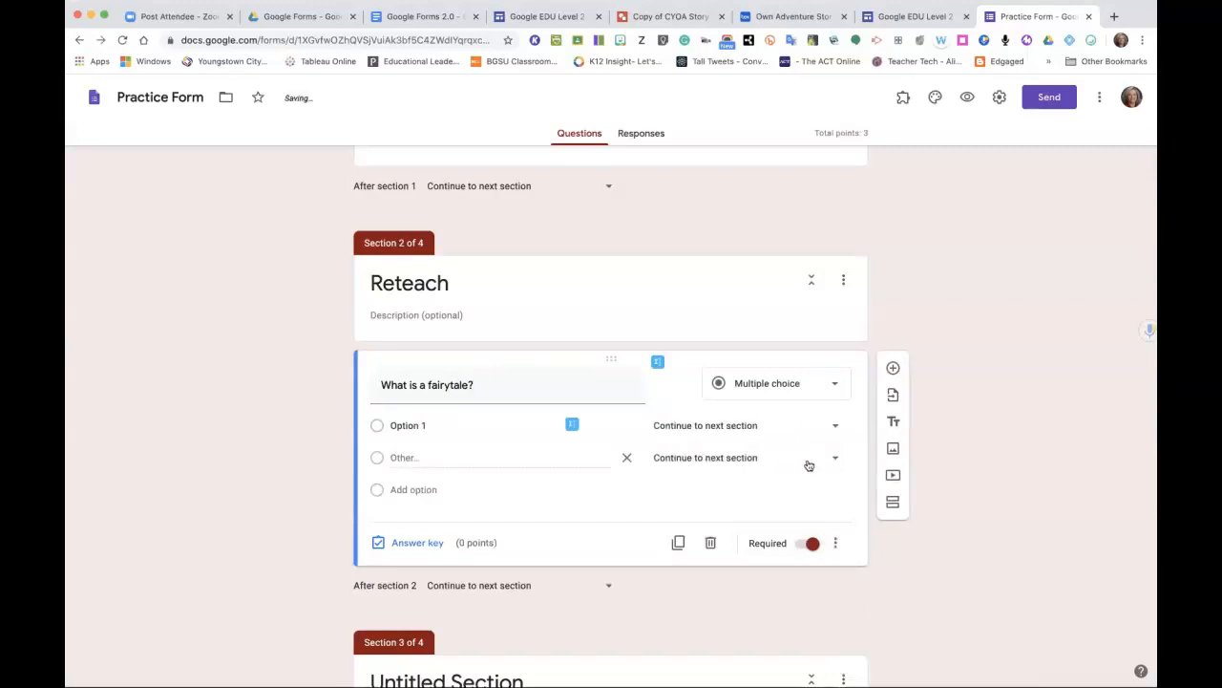
pyautogui.click(829, 432)
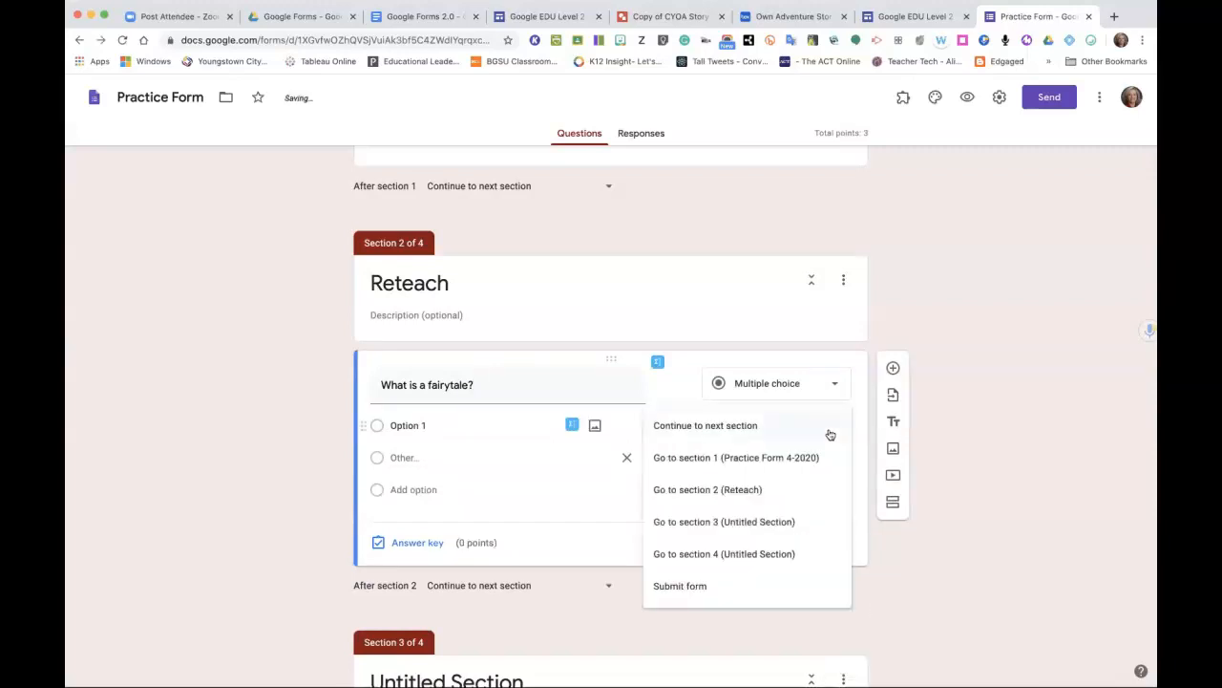
pyautogui.click(761, 544)
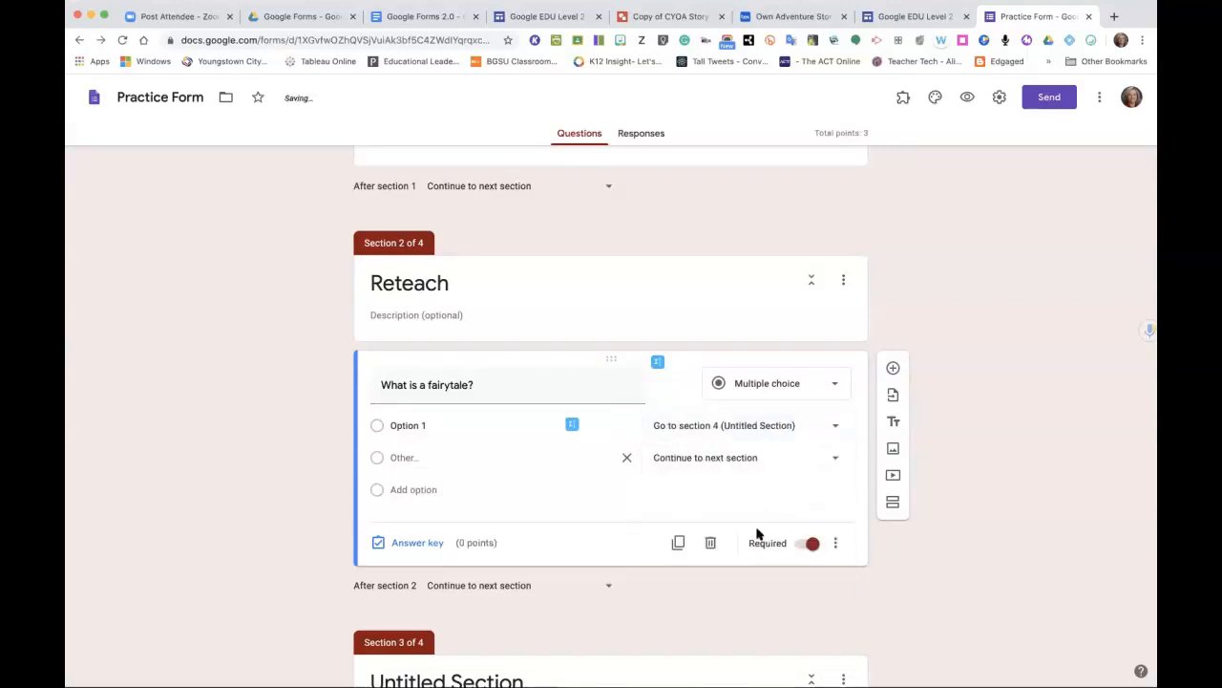
# Send the "Other" answer of the fairytale question to section 3.
pyautogui.scroll(3, 685, 427)
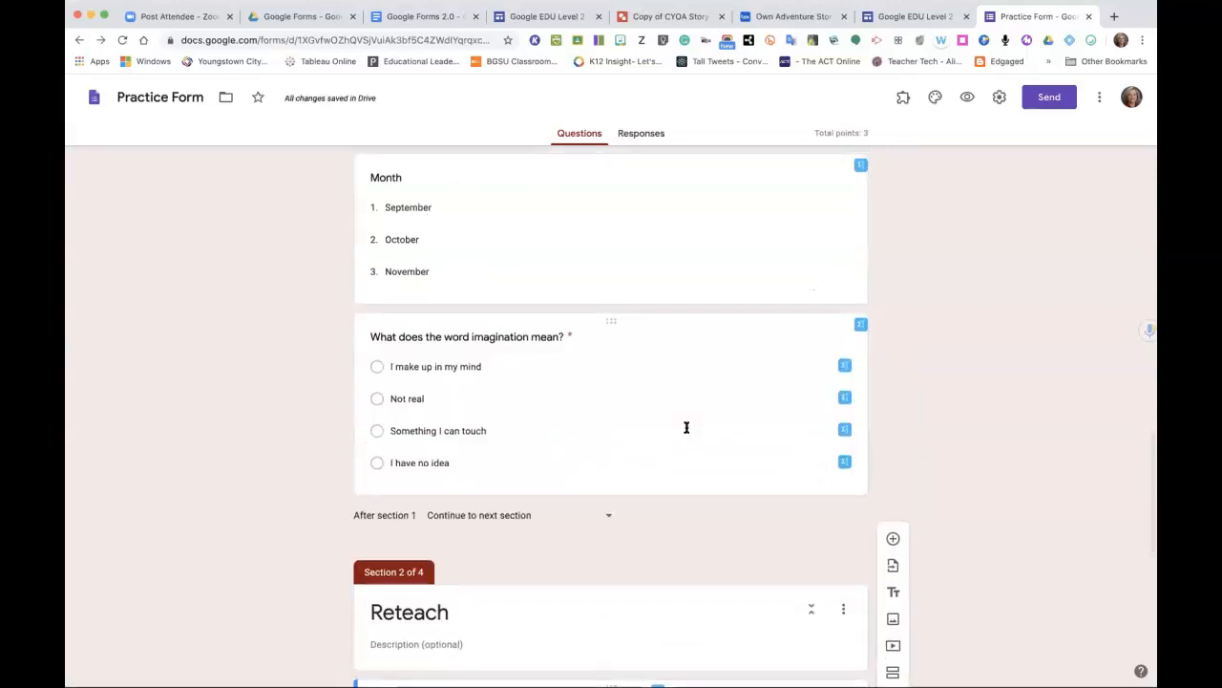
pyautogui.scroll(-6, 442, 599)
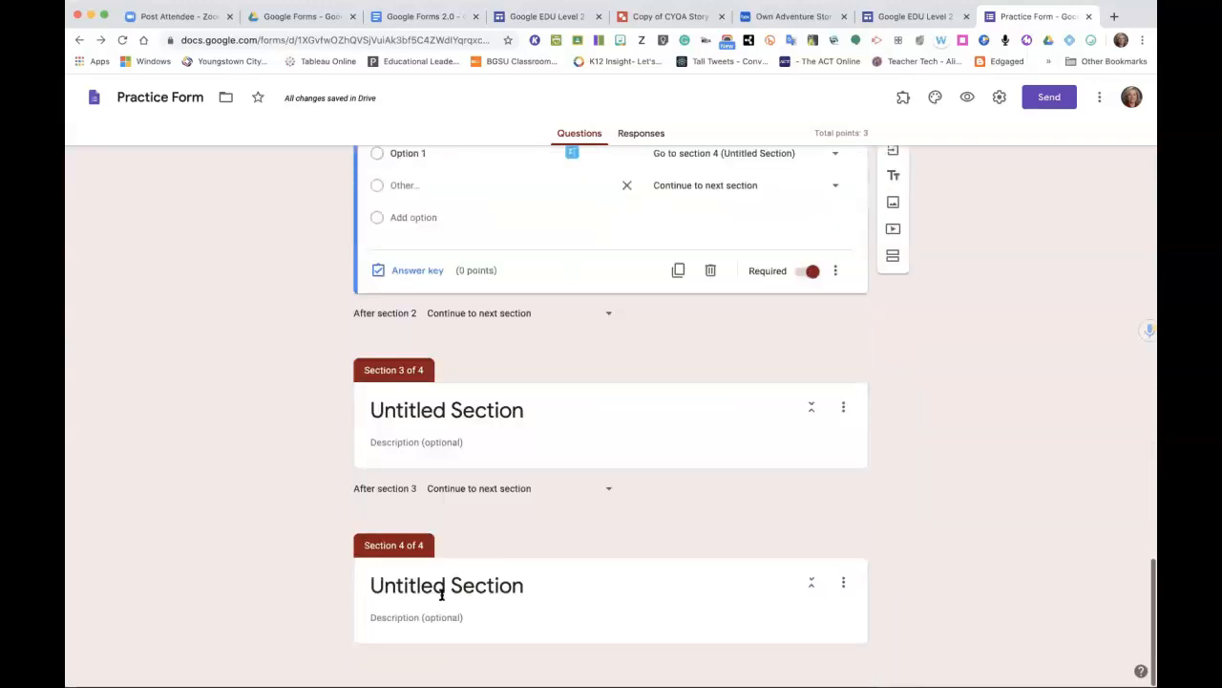
pyautogui.scroll(2, 460, 587)
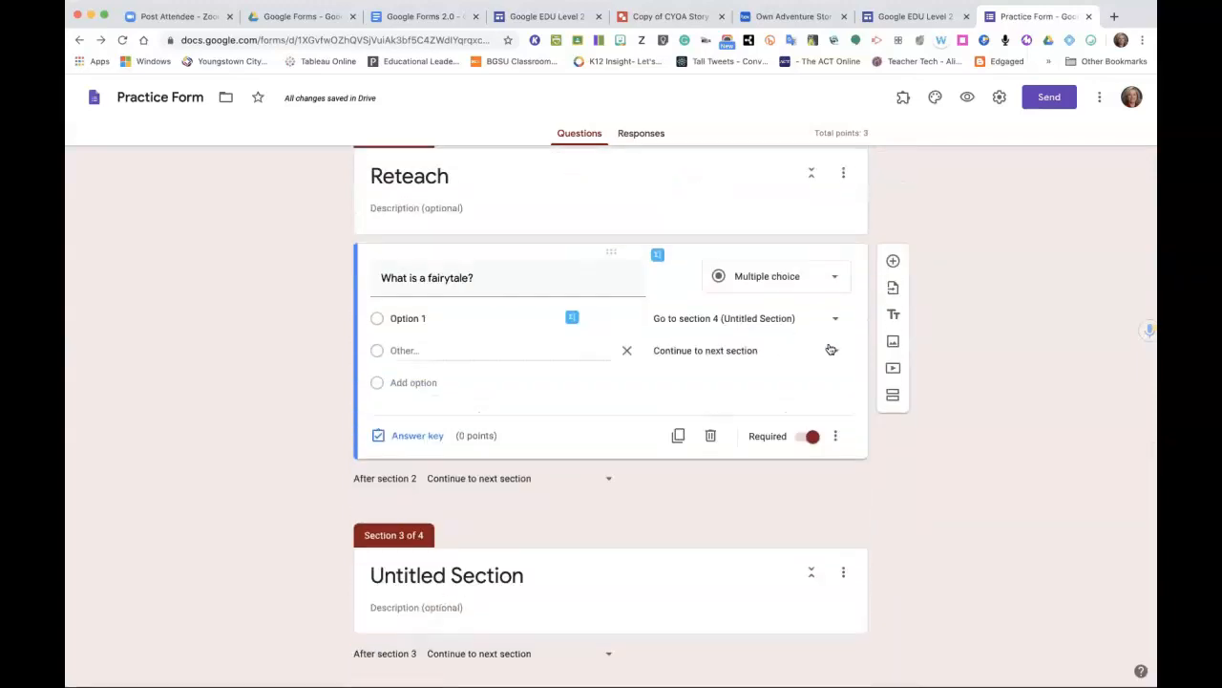
pyautogui.click(830, 349)
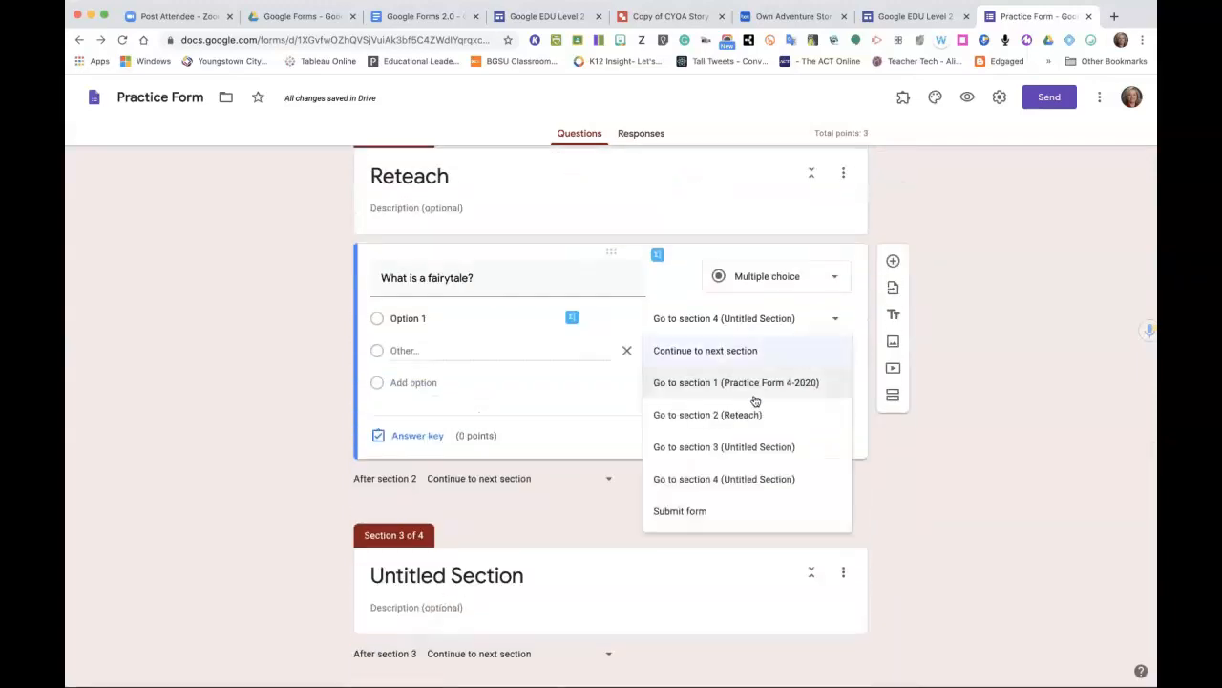
pyautogui.click(721, 449)
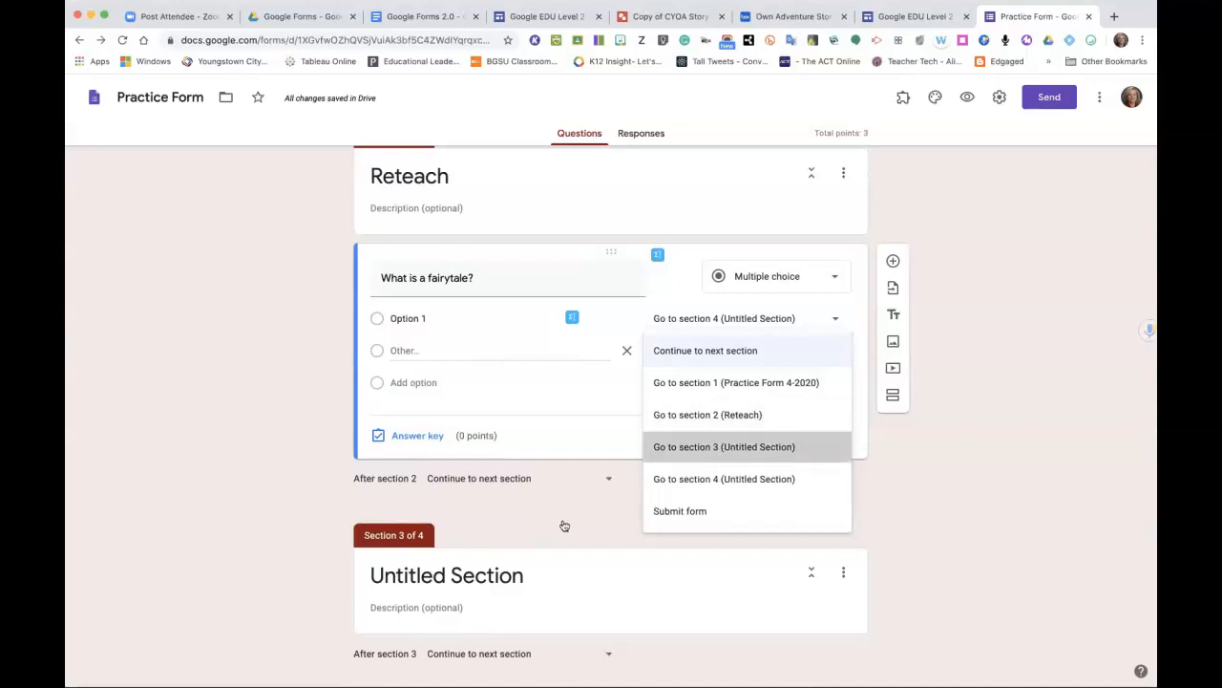
# Title section 3 "Fairy tale".
pyautogui.click(524, 575)
pyautogui.write('Fiarytale')
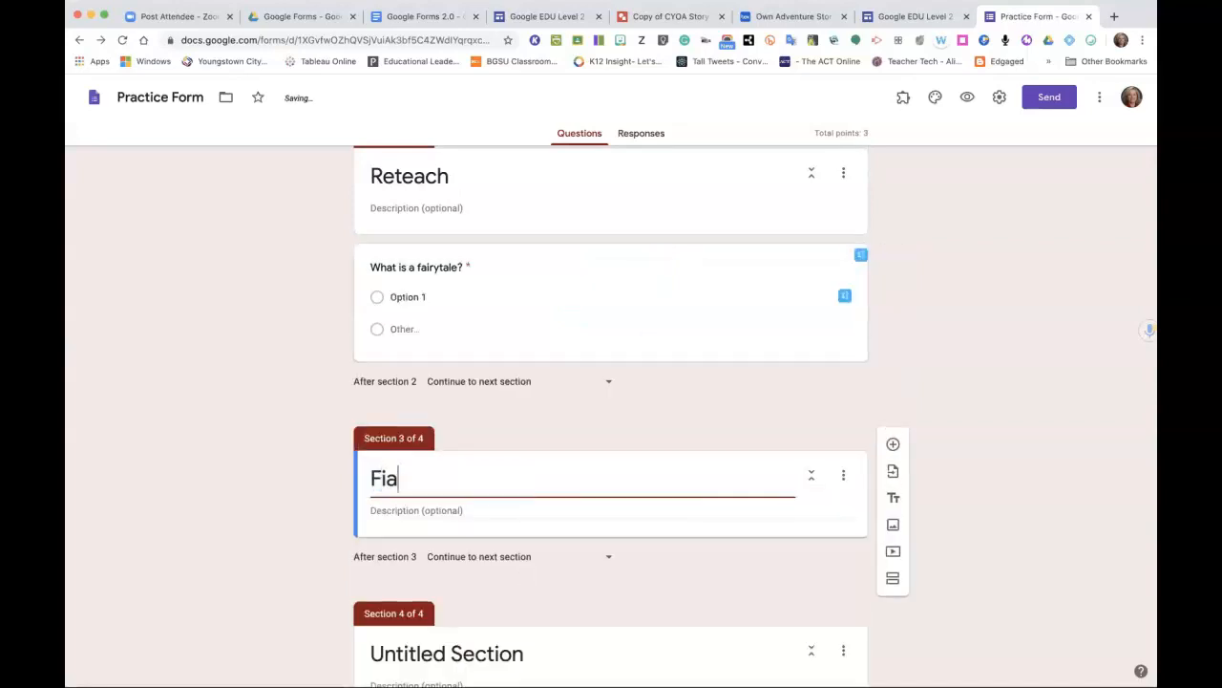
pyautogui.click(1097, 456)
pyautogui.doubleClick(416, 478)
pyautogui.press('BackSpace')
pyautogui.write('Fairy tale')
pyautogui.click(971, 362)
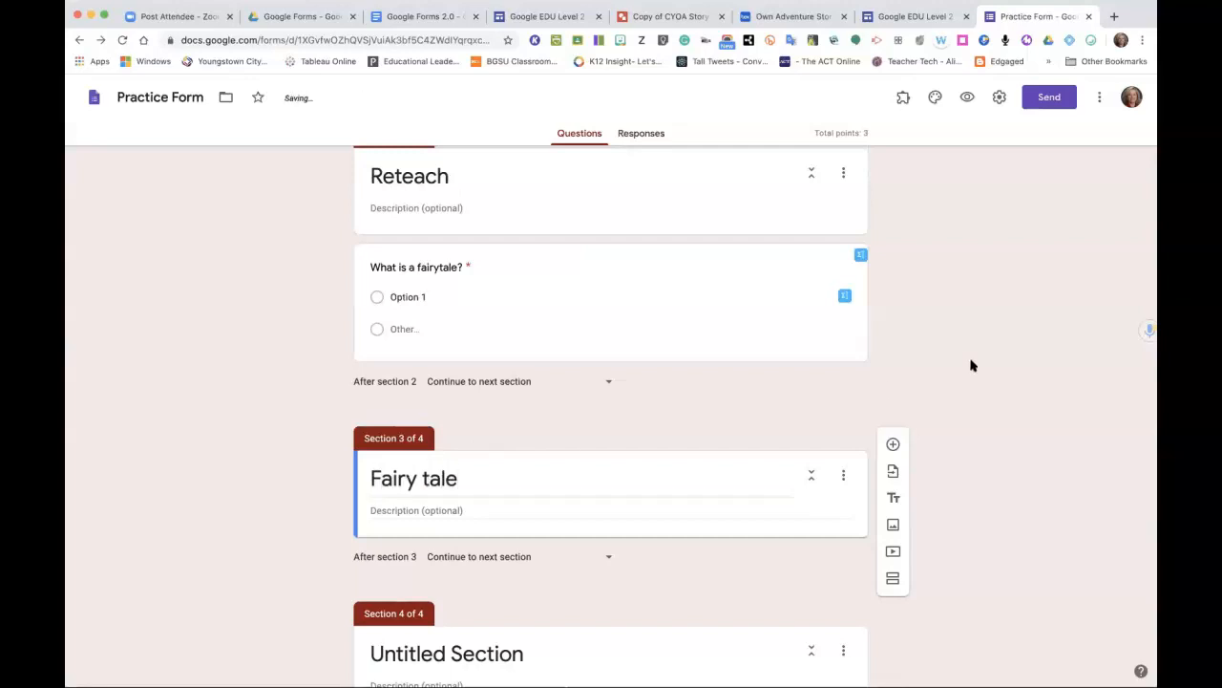
# Review the fairytale question's answer destinations and the flow from the imagination question through section 4.
pyautogui.click(742, 311)
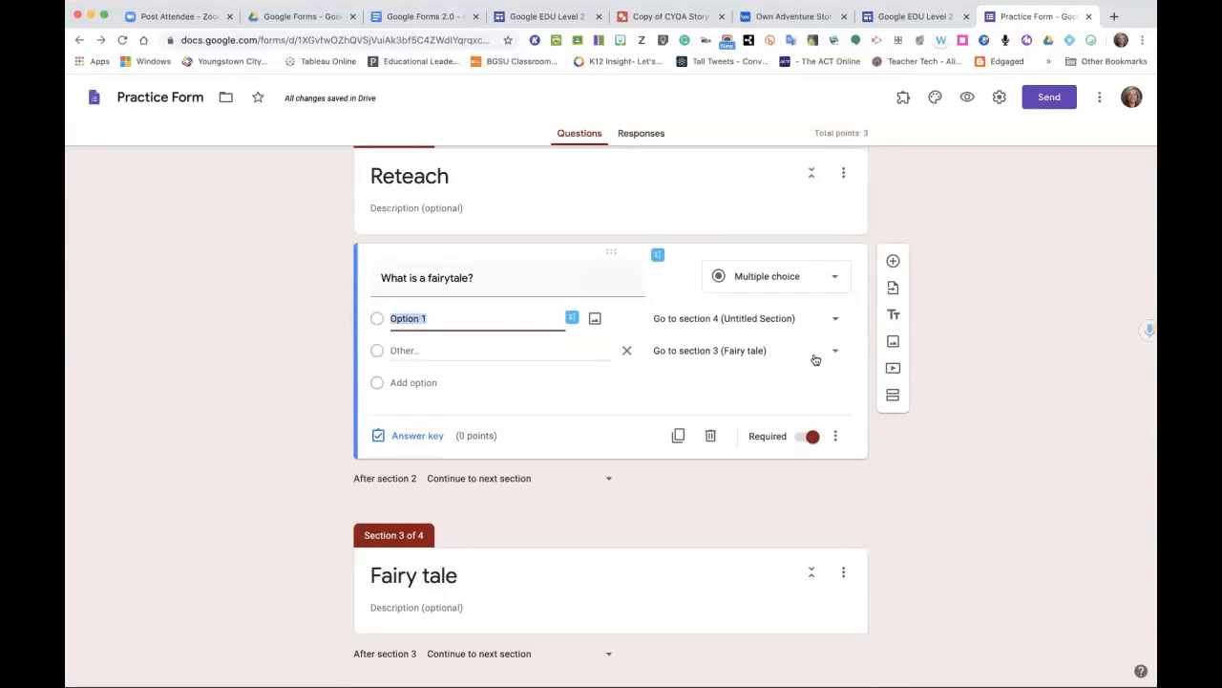
pyautogui.scroll(5, 814, 359)
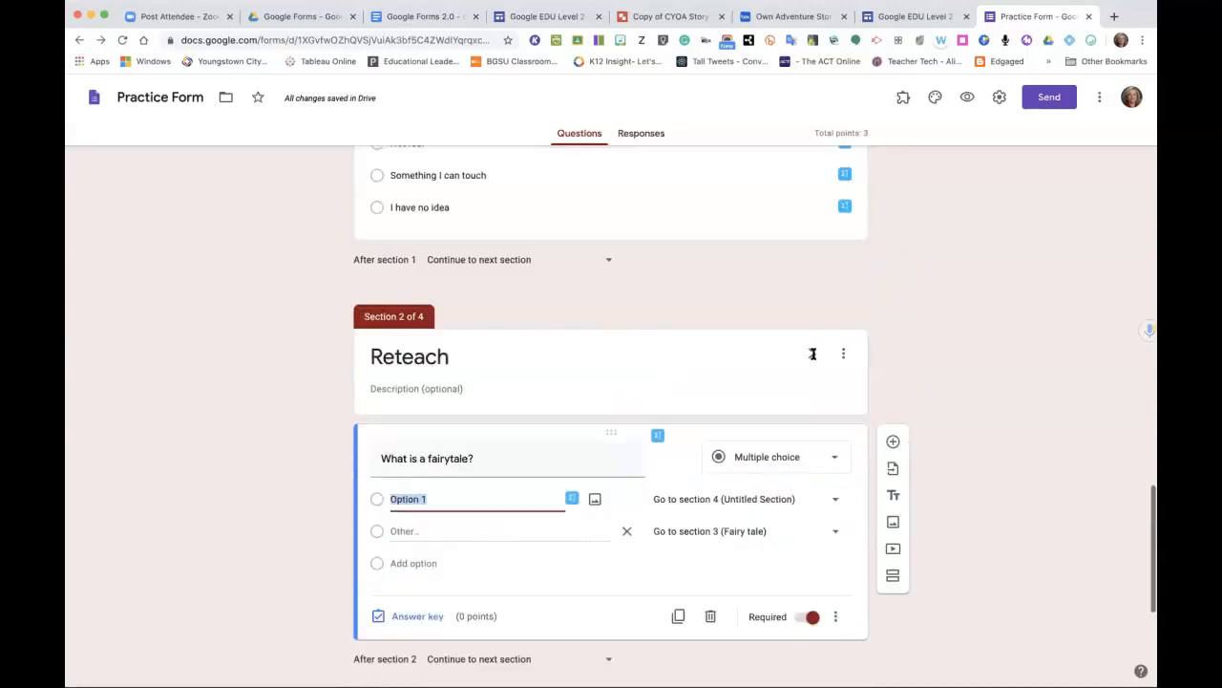
pyautogui.scroll(-1, 814, 359)
pyautogui.scroll(2, 813, 355)
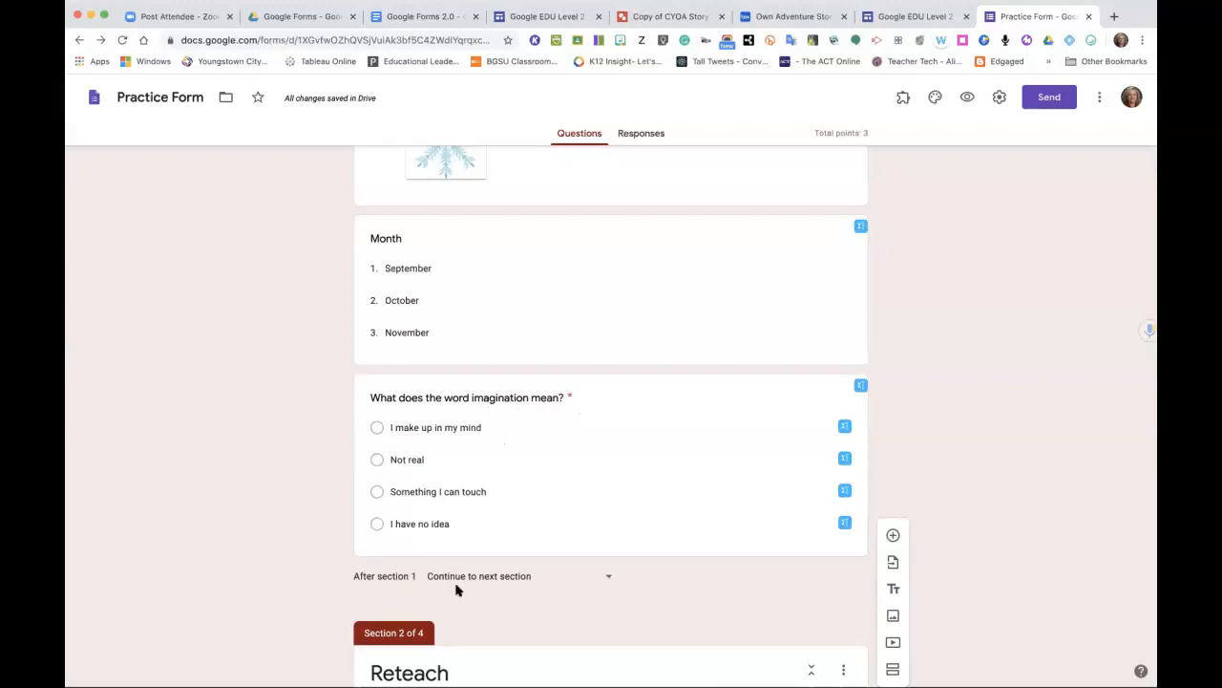
pyautogui.scroll(-2, 611, 416)
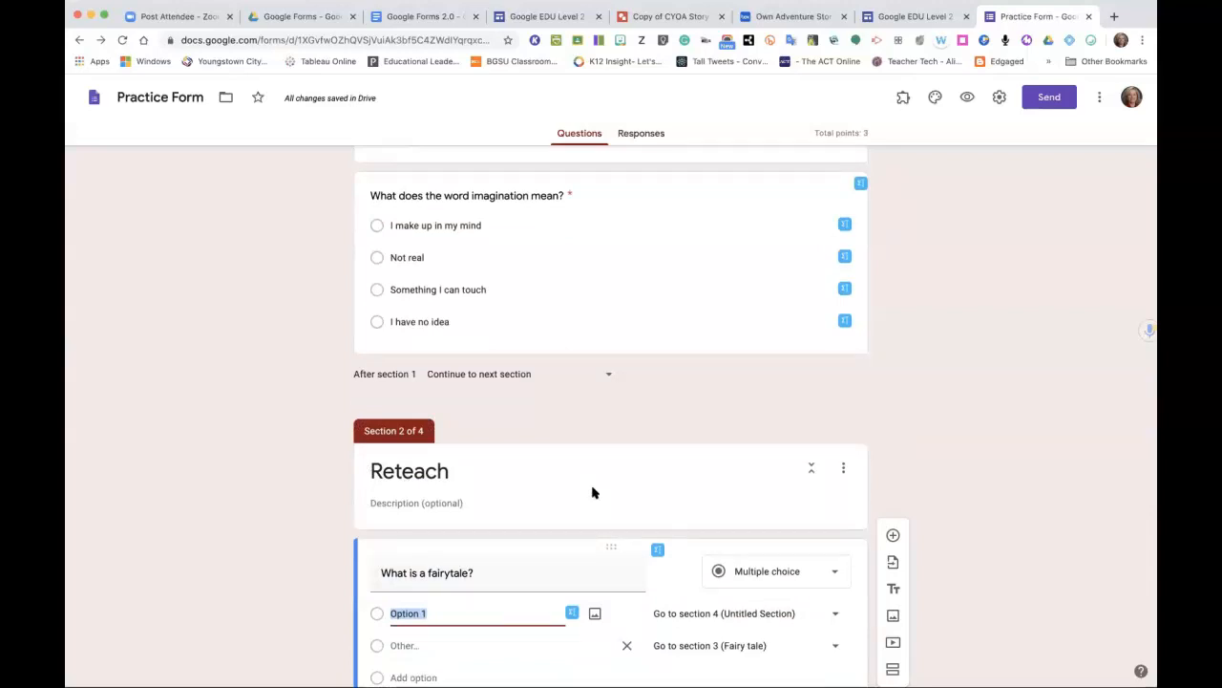
pyautogui.scroll(-2, 570, 592)
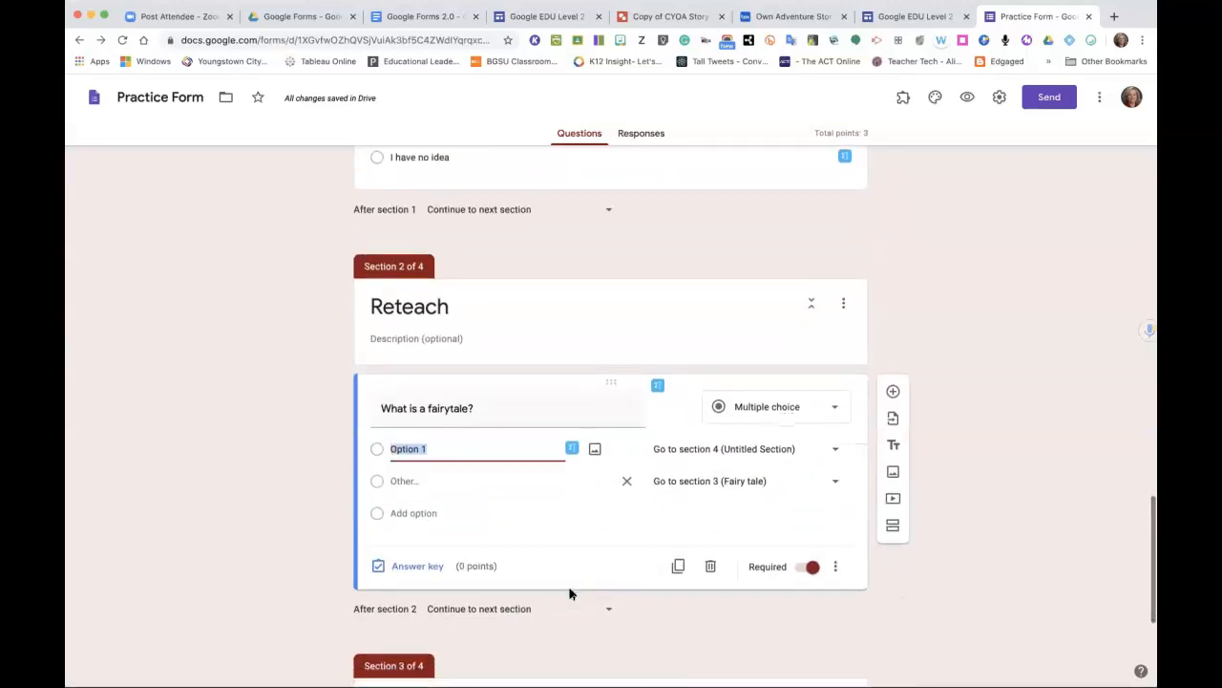
pyautogui.scroll(-3, 570, 593)
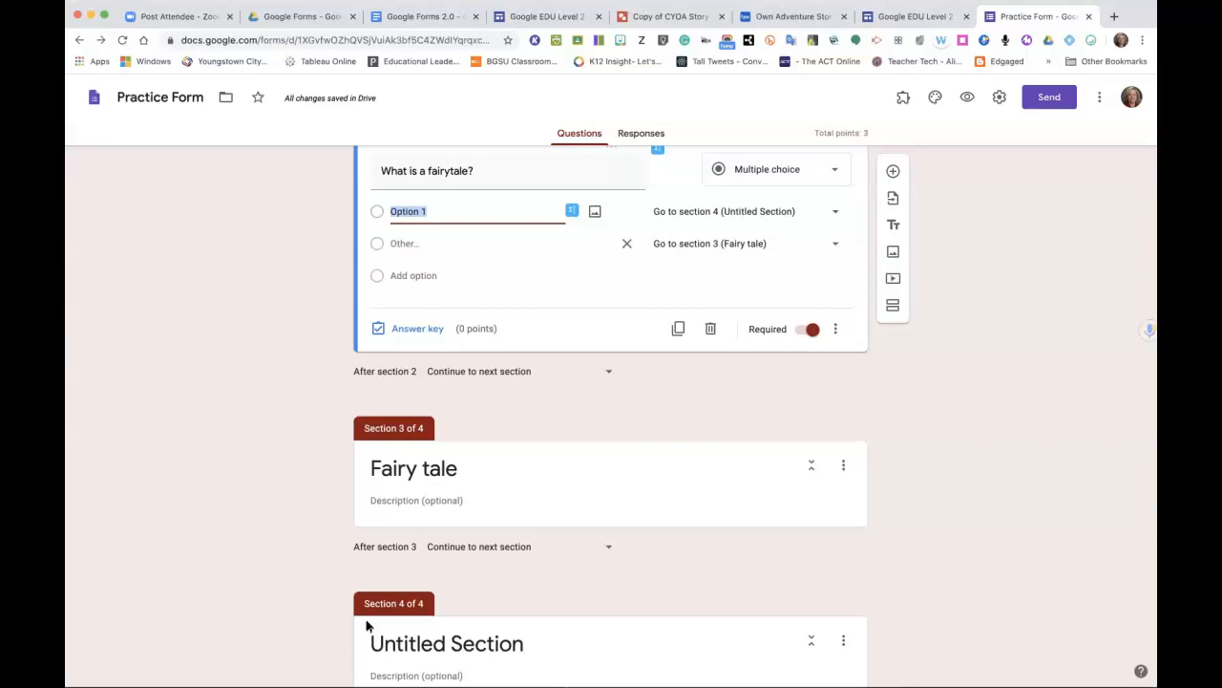
# Try enabling the progress bar in the form's presentation settings, discarding the change.
pyautogui.click(1002, 100)
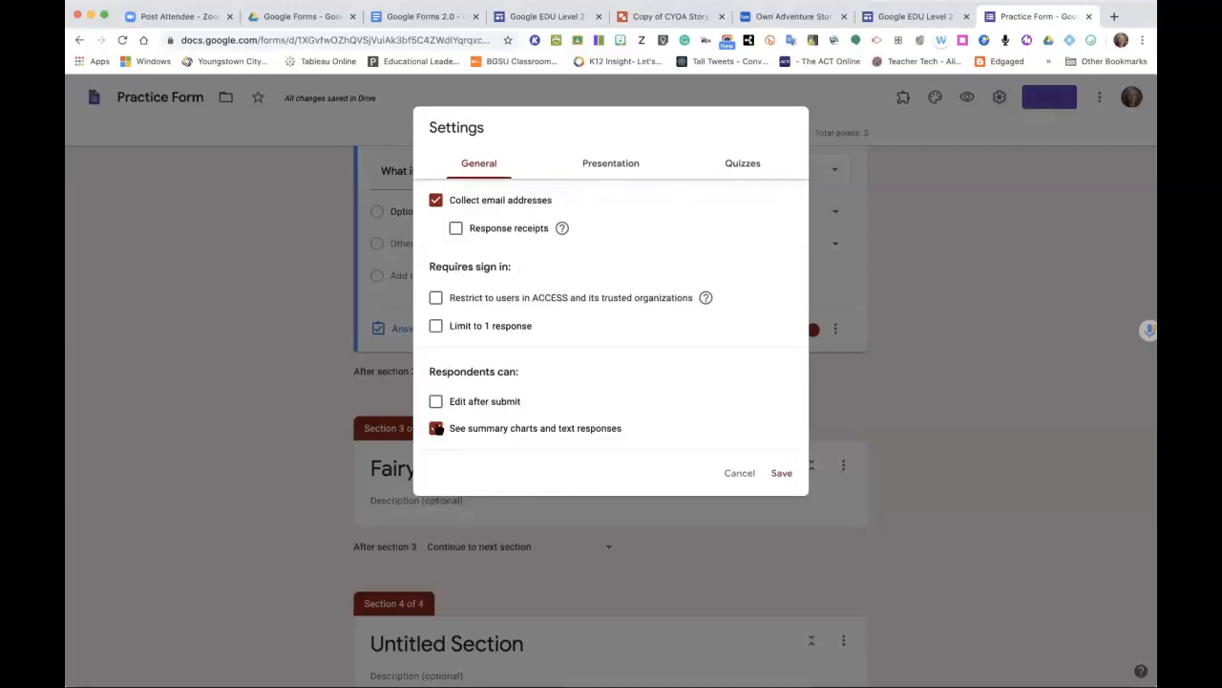
pyautogui.click(611, 162)
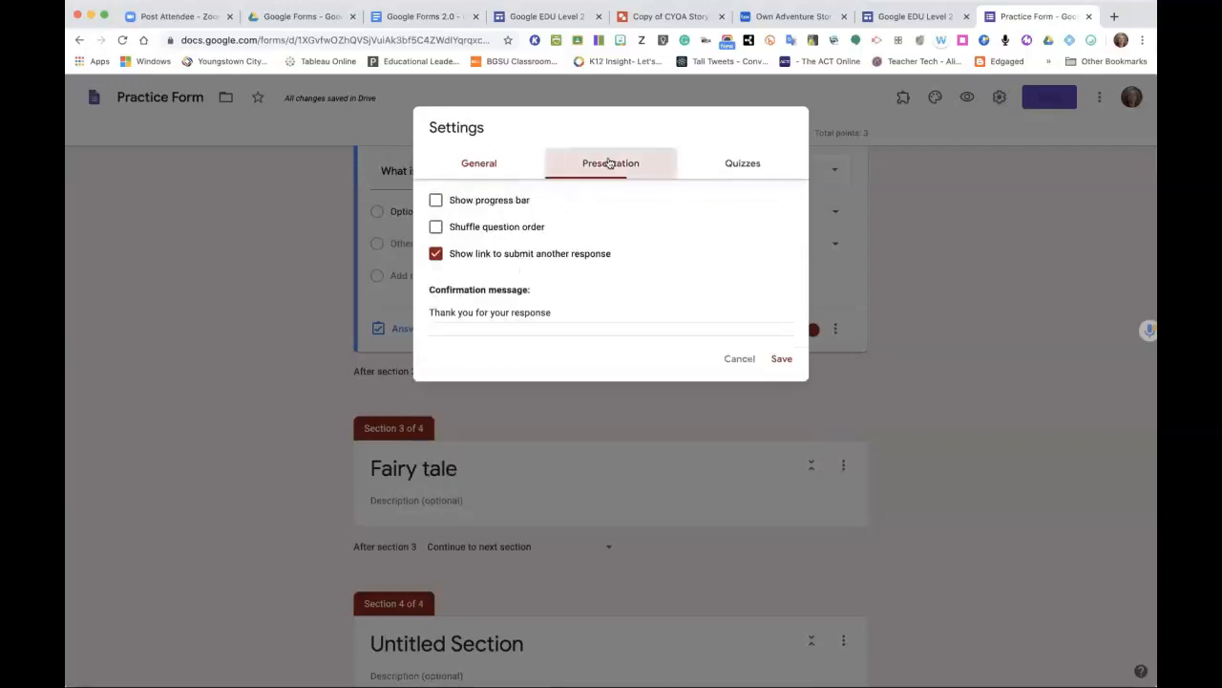
pyautogui.click(435, 201)
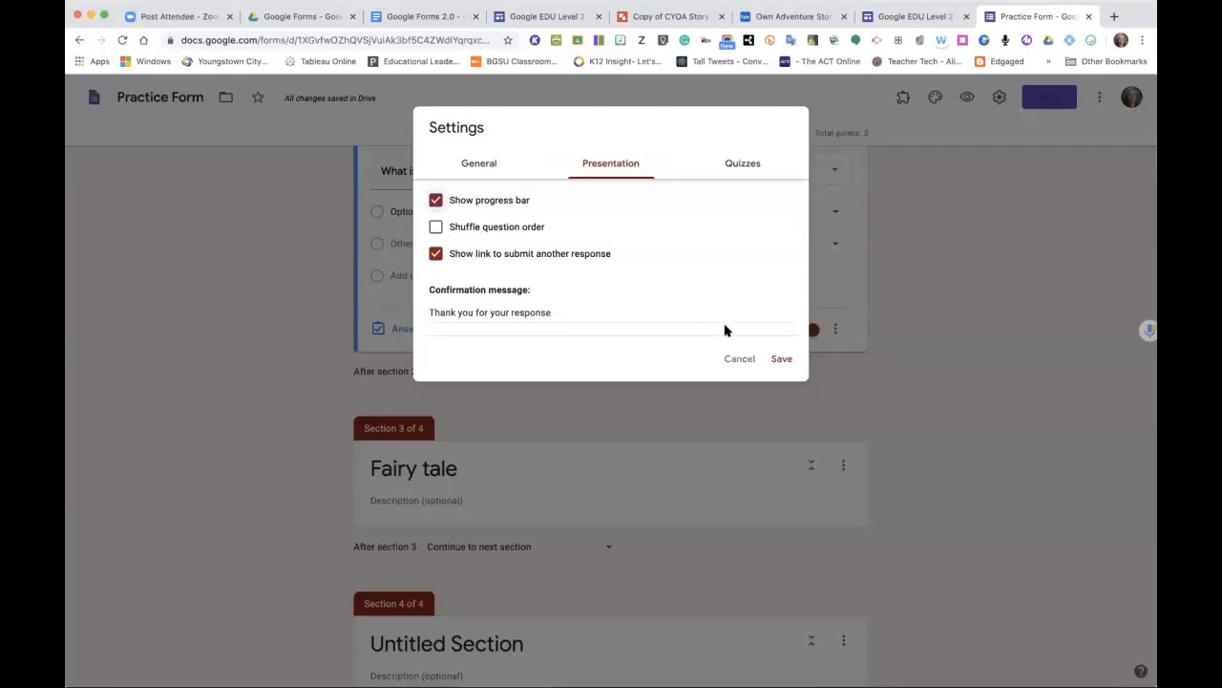
pyautogui.click(738, 359)
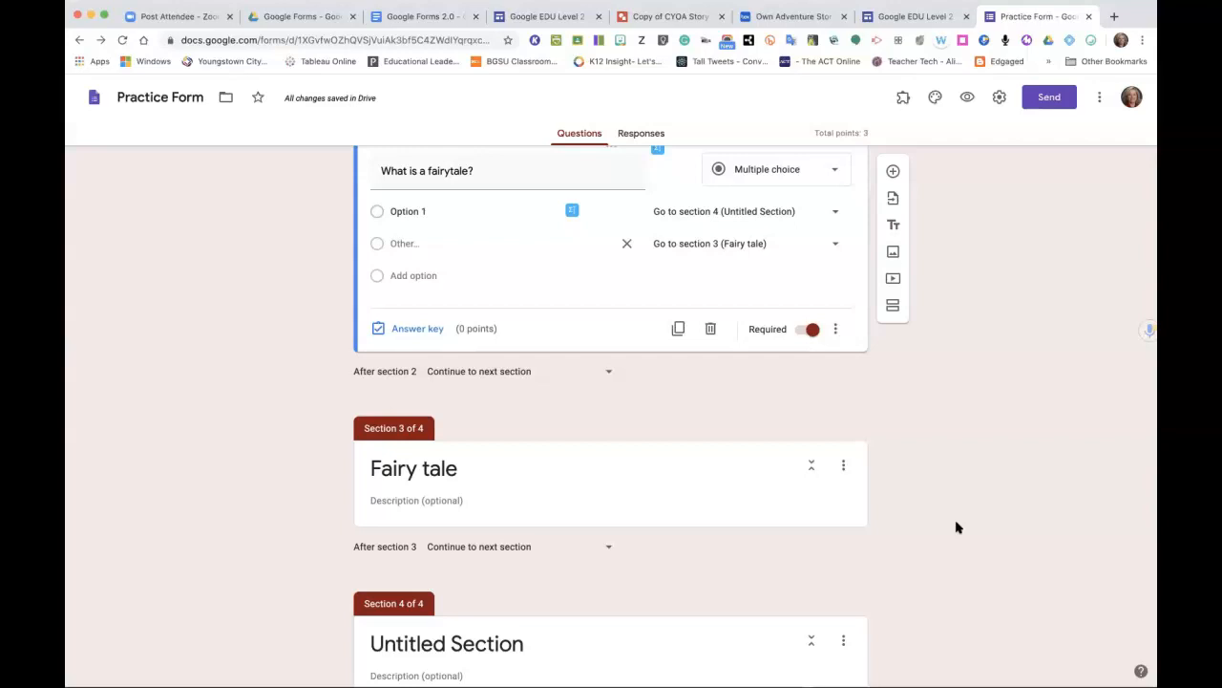
# Add blank multiple choice questions after the fairytale question in the Reteach section and in section 4.
pyautogui.scroll(20, 957, 527)
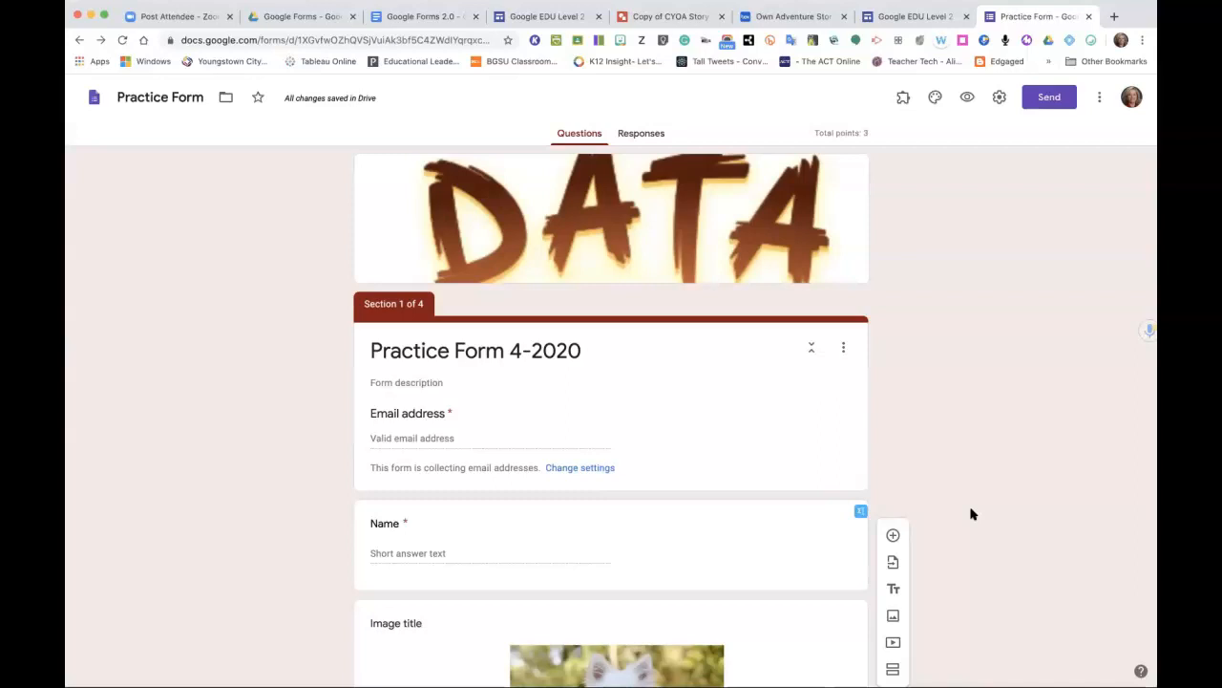
pyautogui.scroll(-7, 971, 514)
pyautogui.scroll(-6, 971, 514)
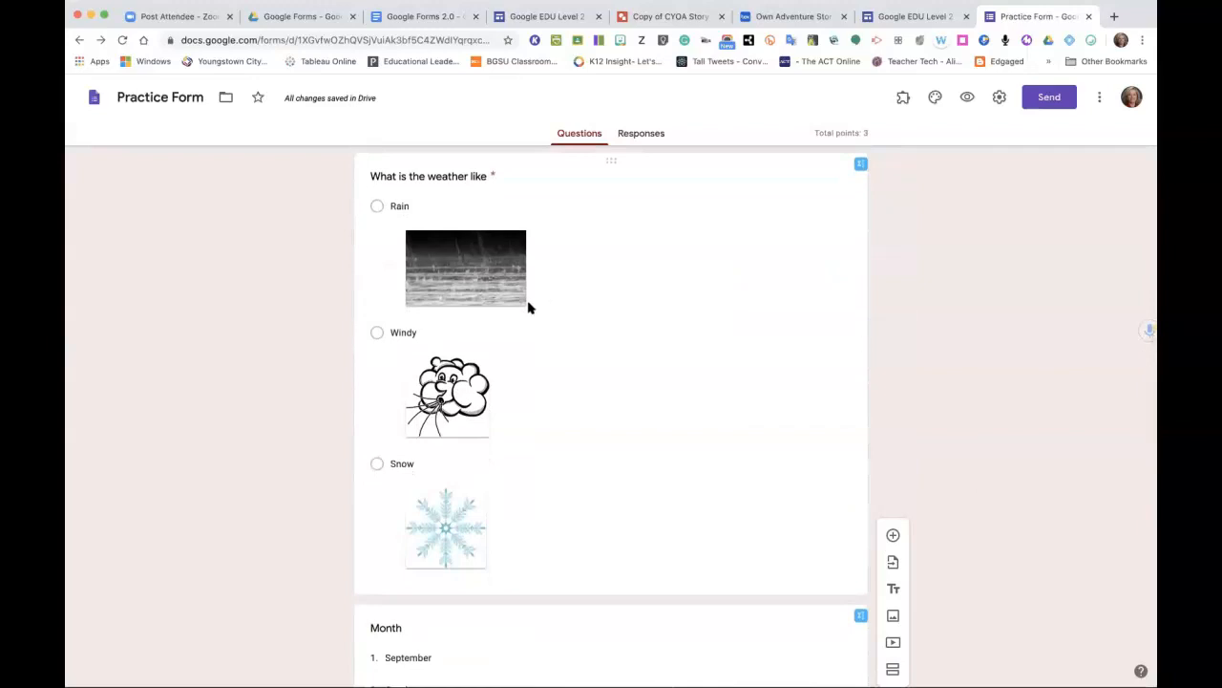
pyautogui.scroll(-4, 601, 557)
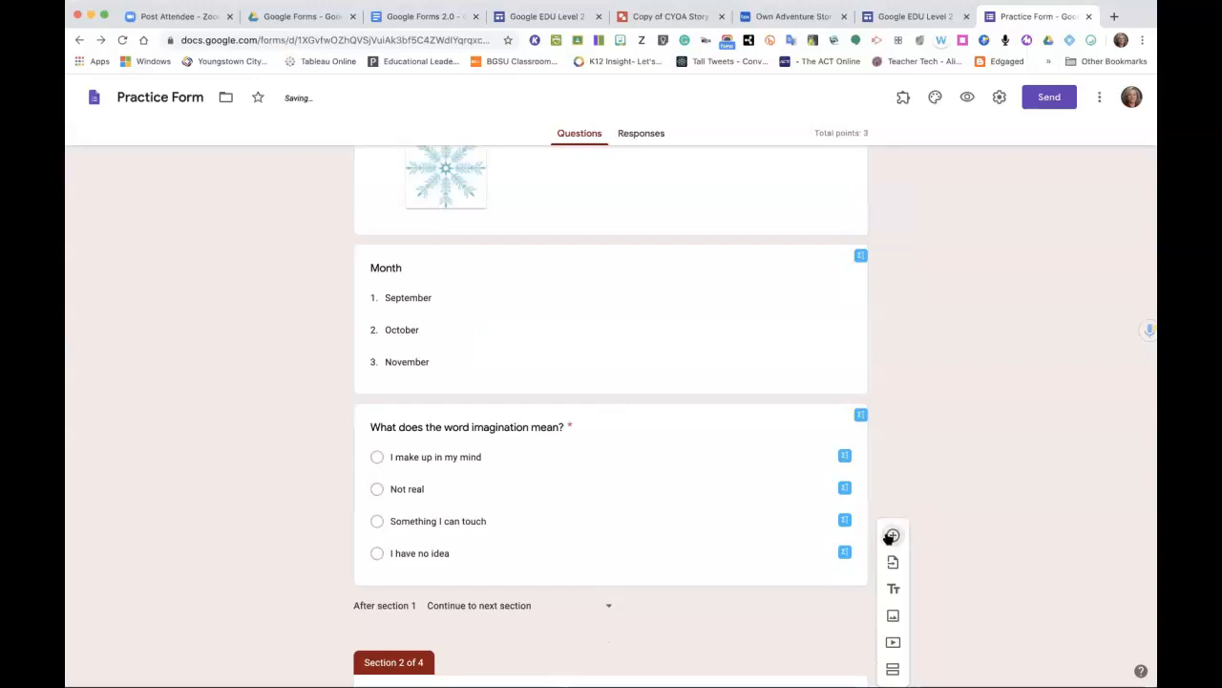
pyautogui.scroll(-3, 888, 537)
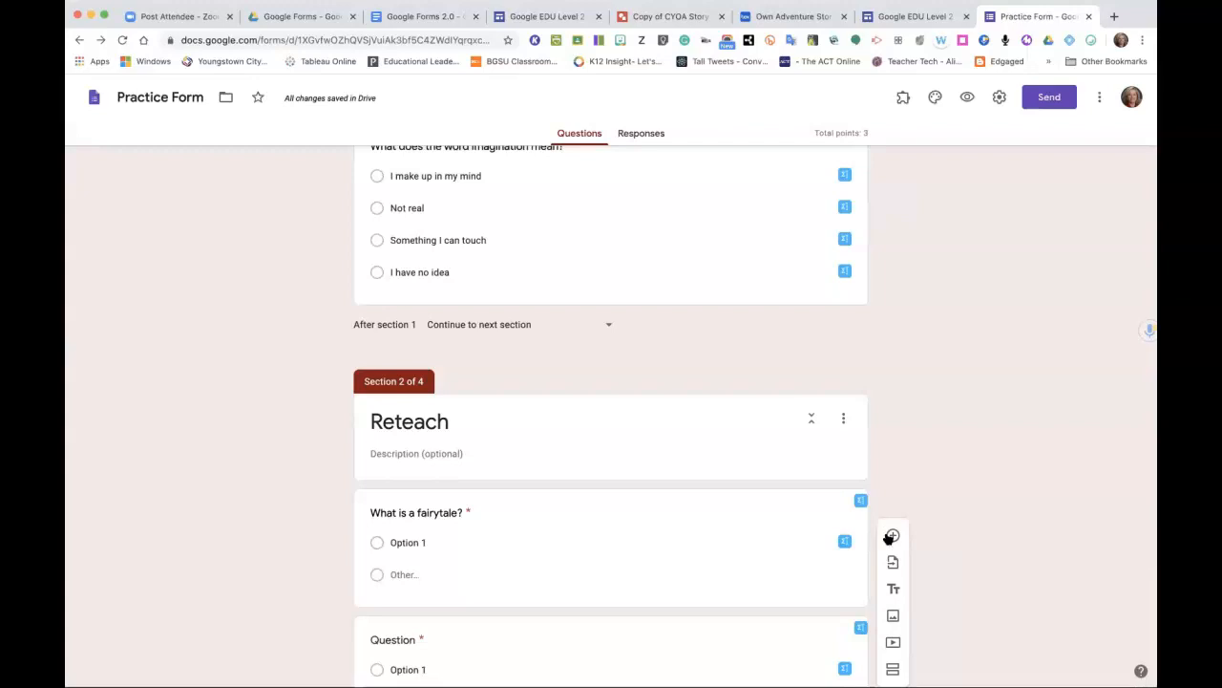
pyautogui.click(892, 536)
pyautogui.scroll(-4, 888, 537)
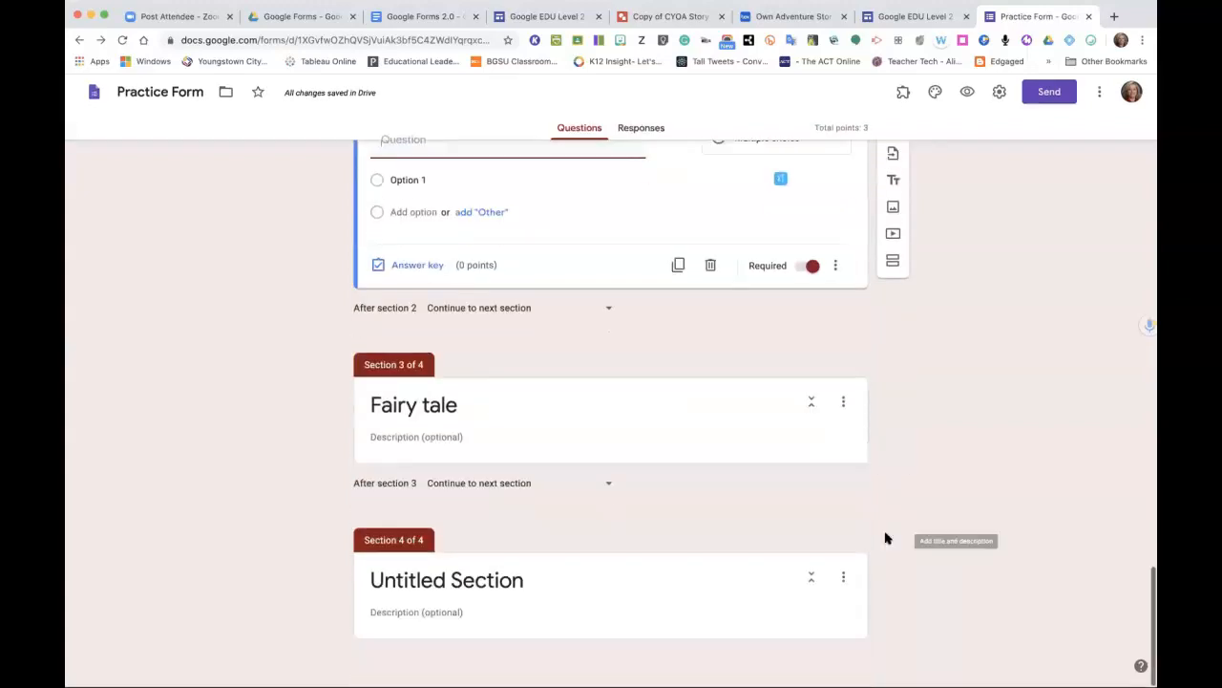
pyautogui.click(850, 611)
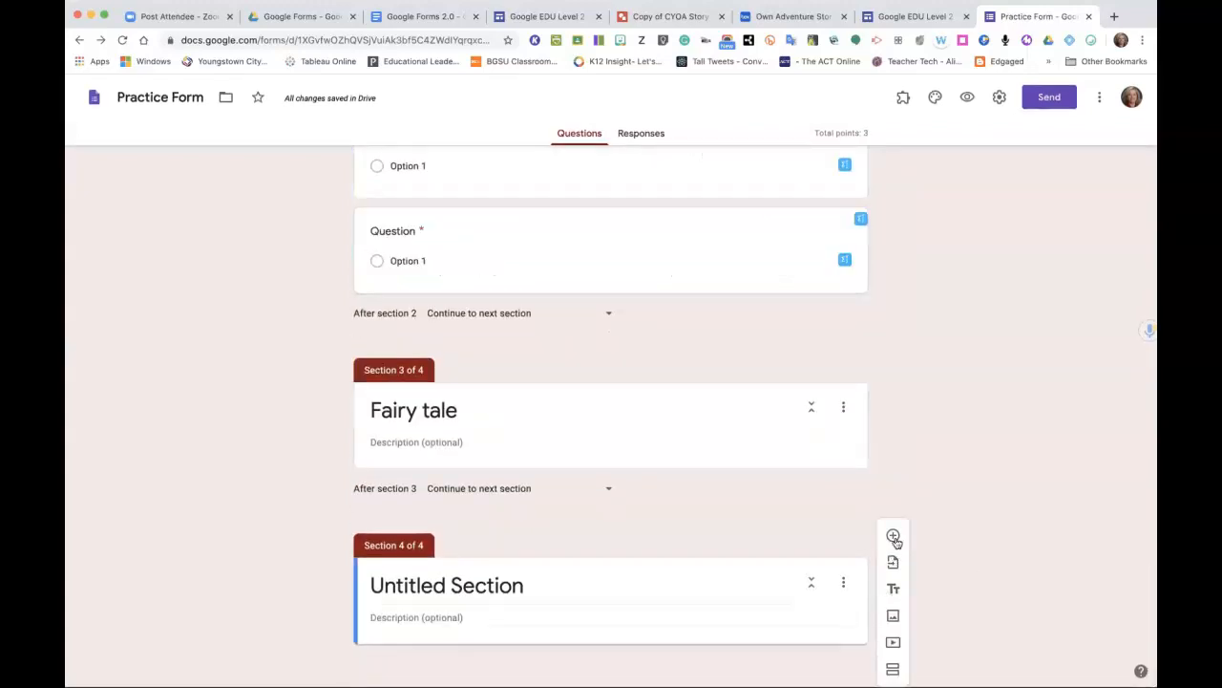
pyautogui.click(894, 537)
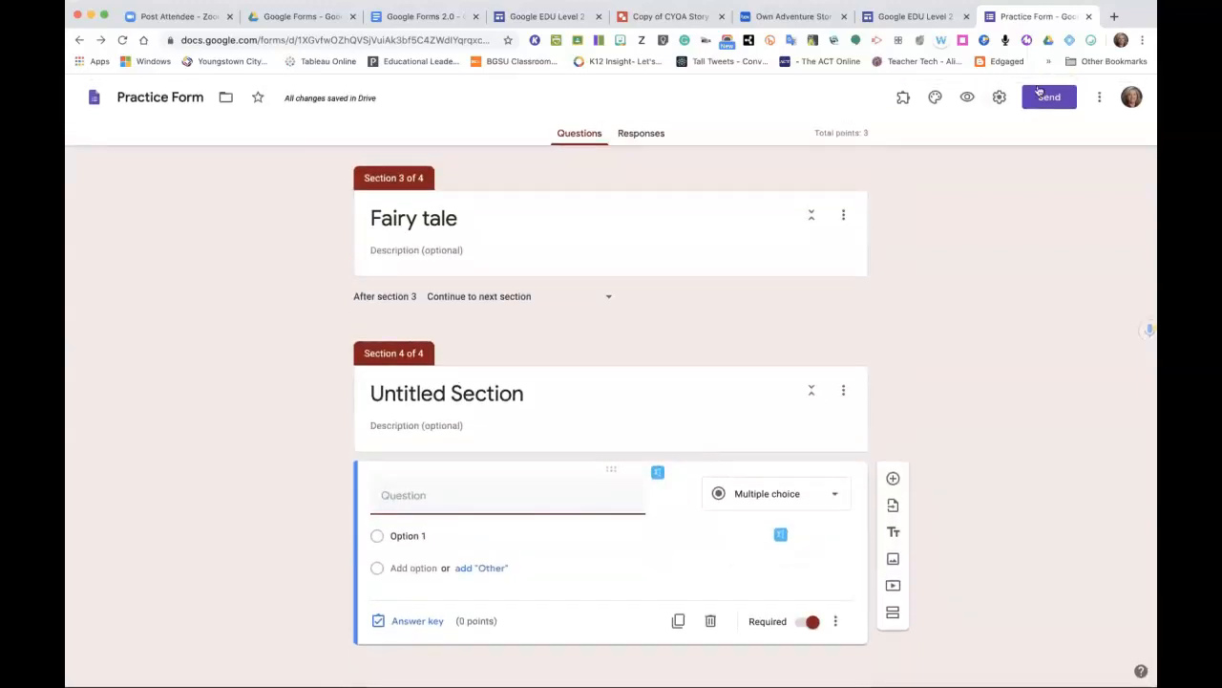
# Open EquatIO for the blank question in section 4 and bring up its equation editor.
pyautogui.click(1070, 43)
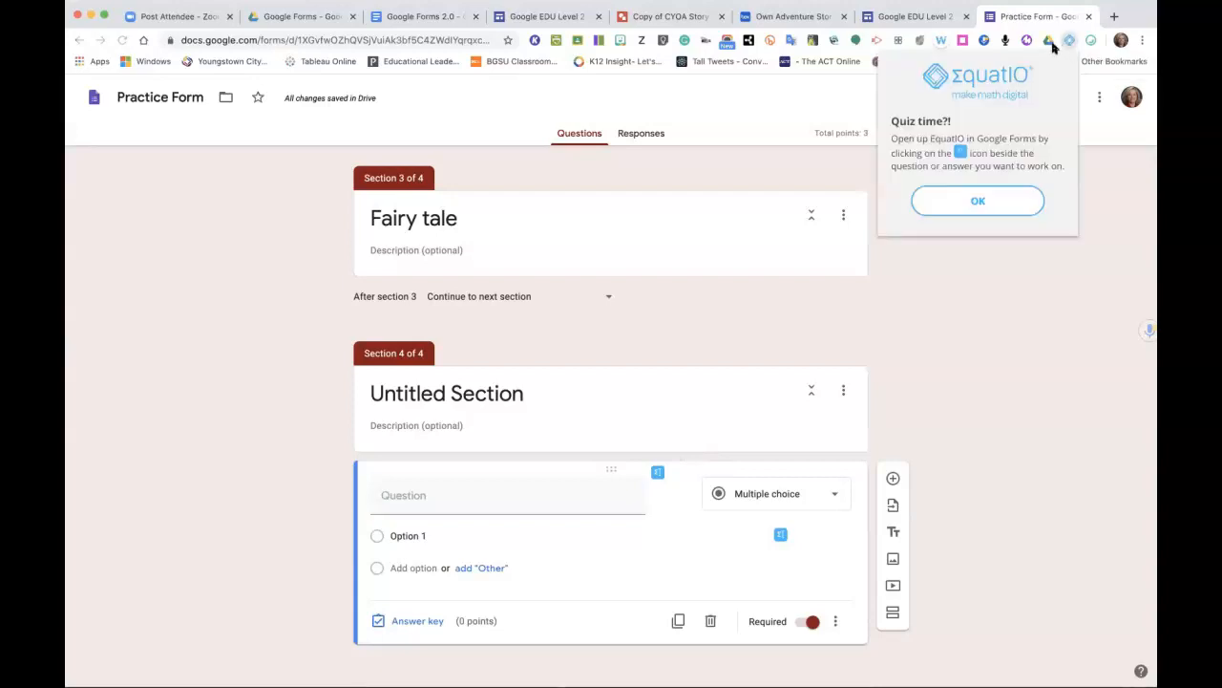
pyautogui.click(1076, 255)
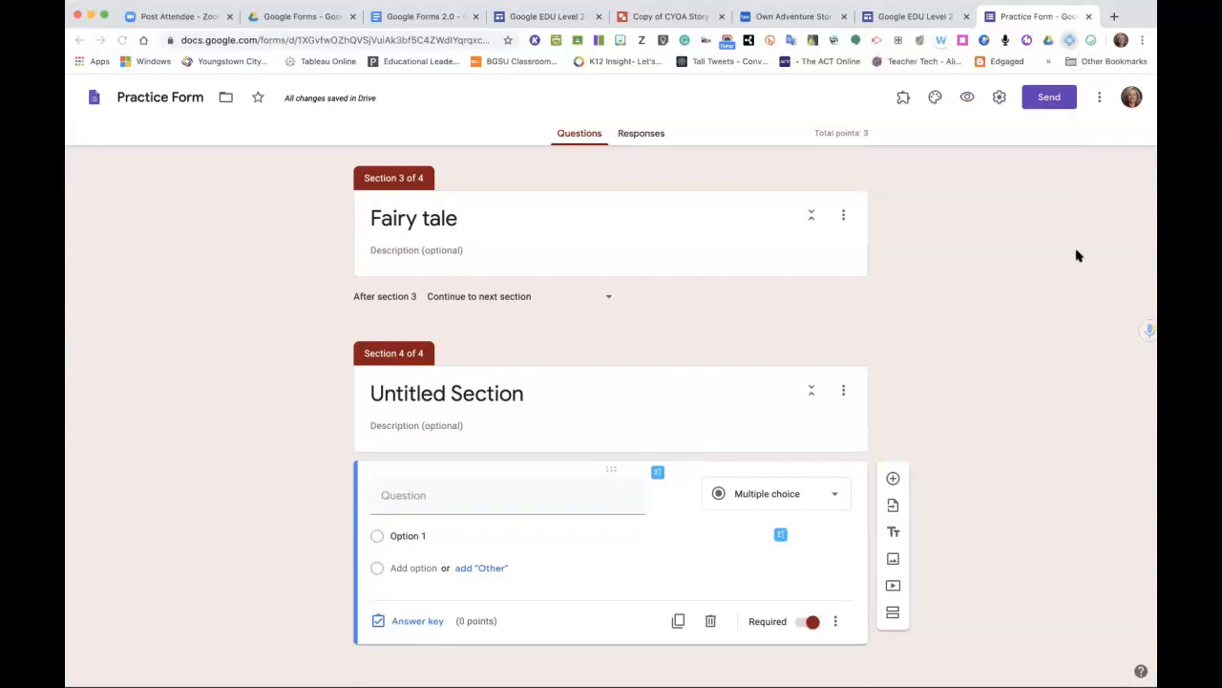
pyautogui.click(659, 475)
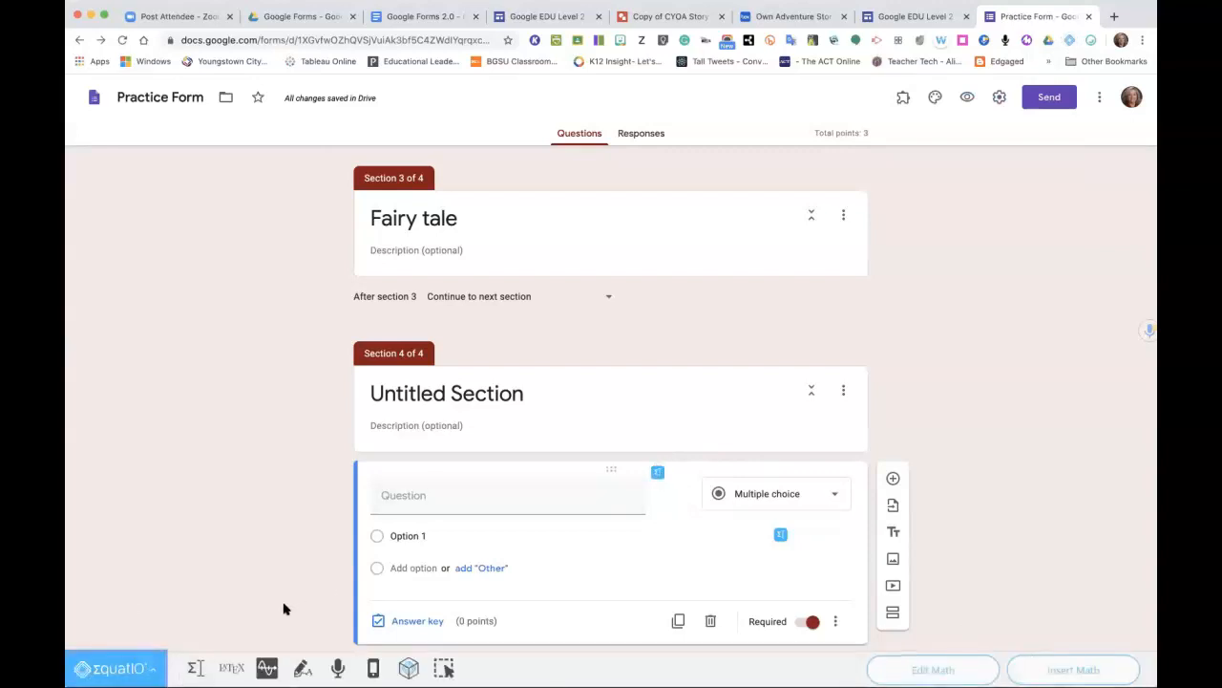
pyautogui.click(193, 670)
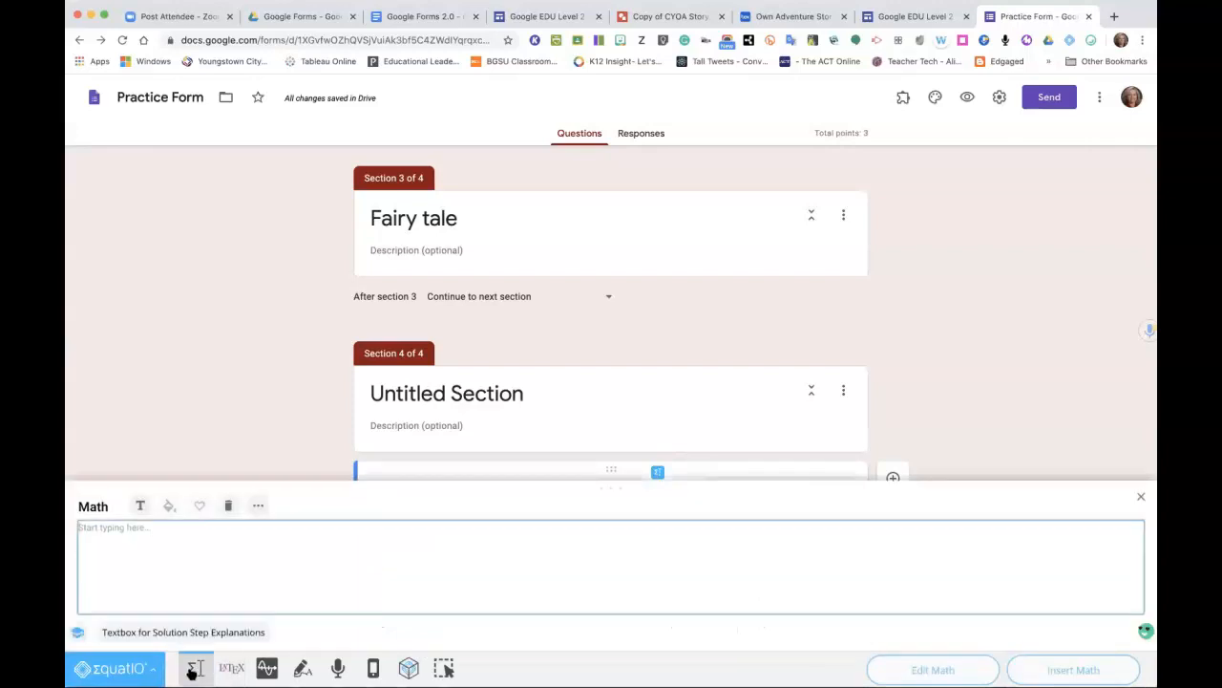
# Start the equation for the section 4 question with the text "What does".
pyautogui.click(259, 509)
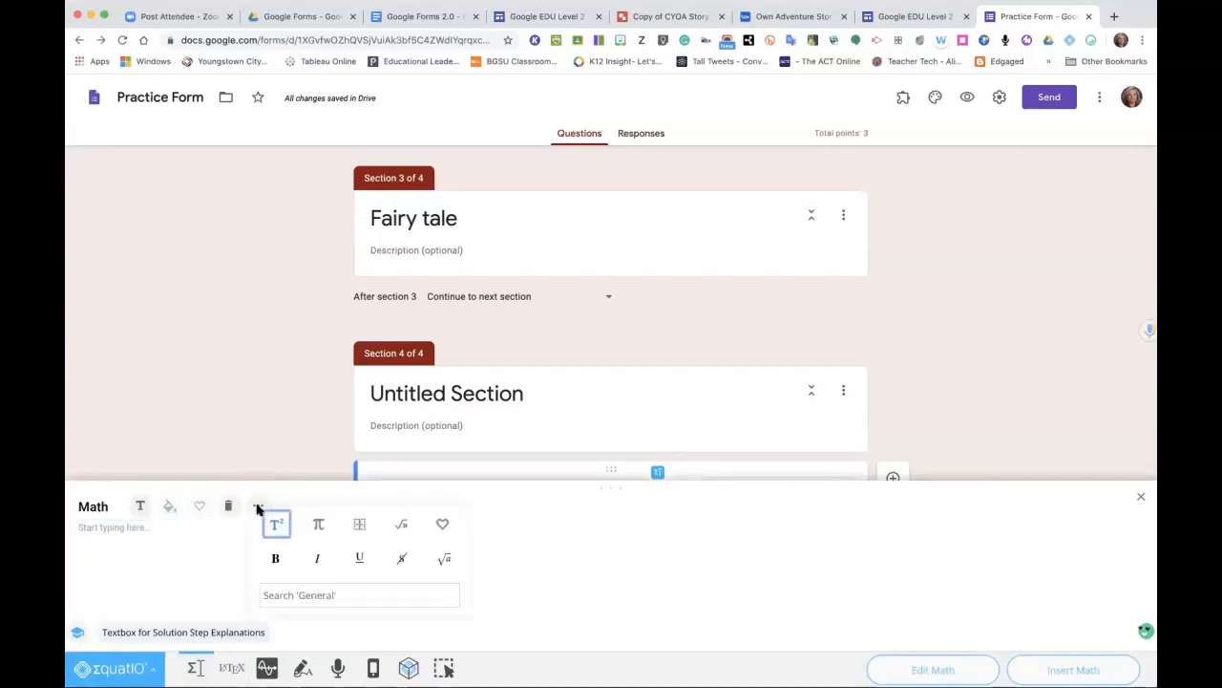
pyautogui.click(141, 507)
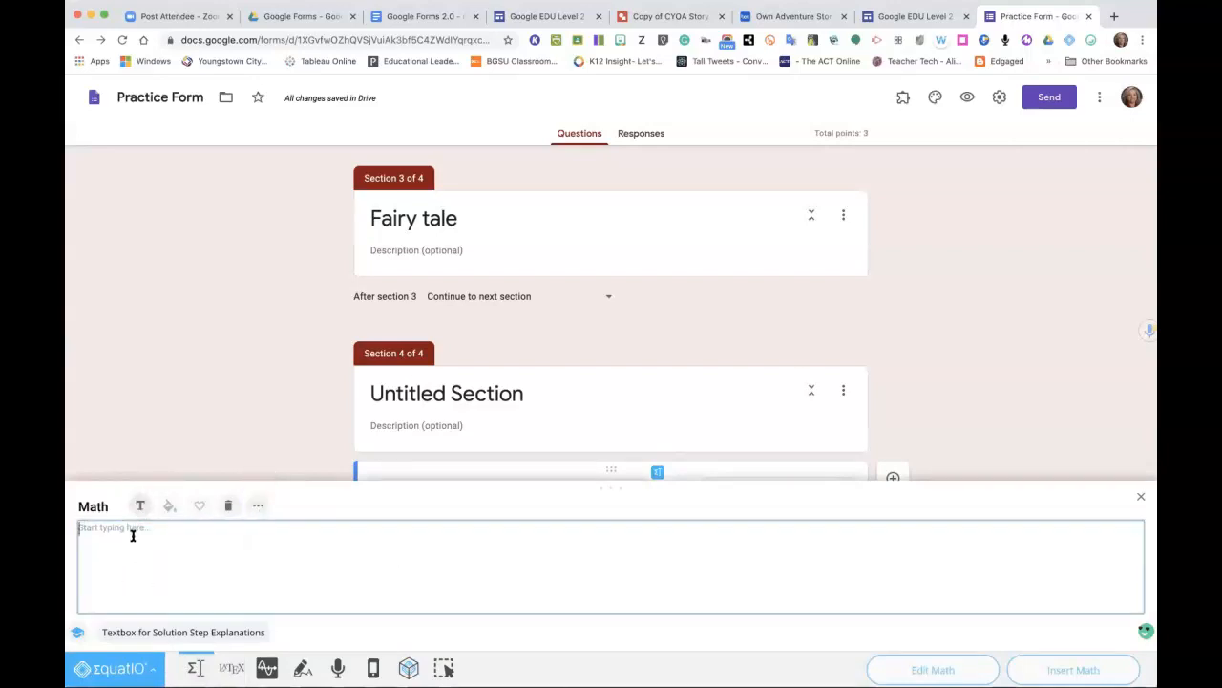
pyautogui.write('What')
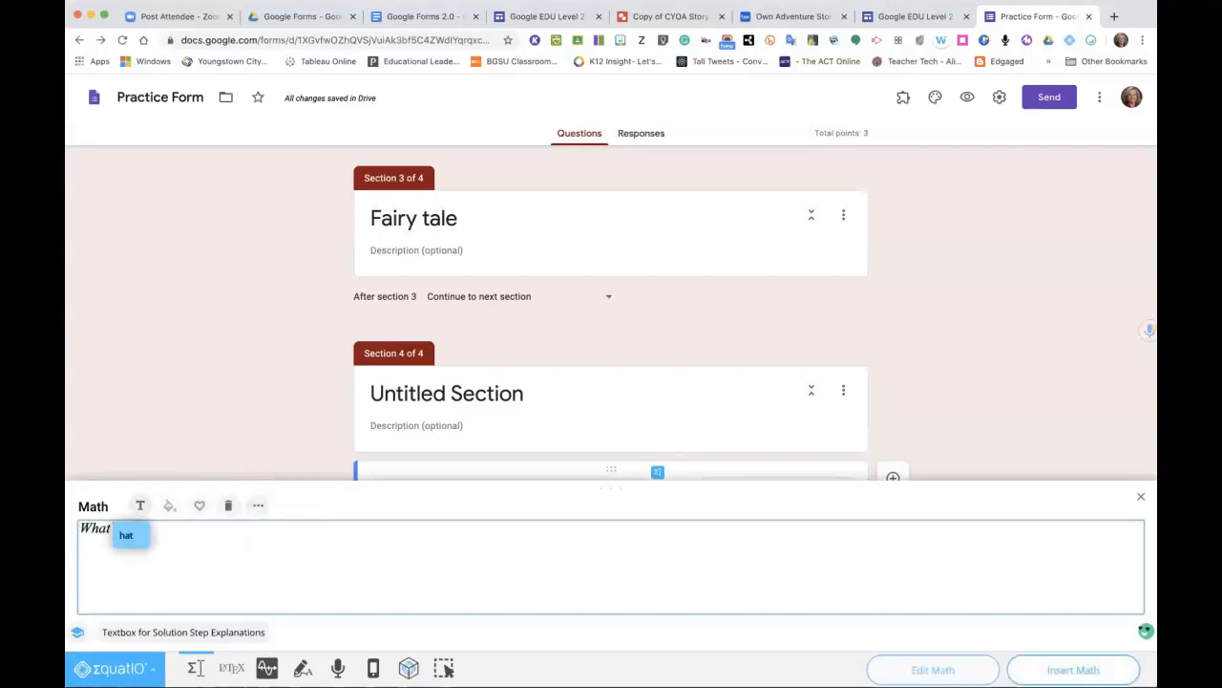
pyautogui.write(' does')
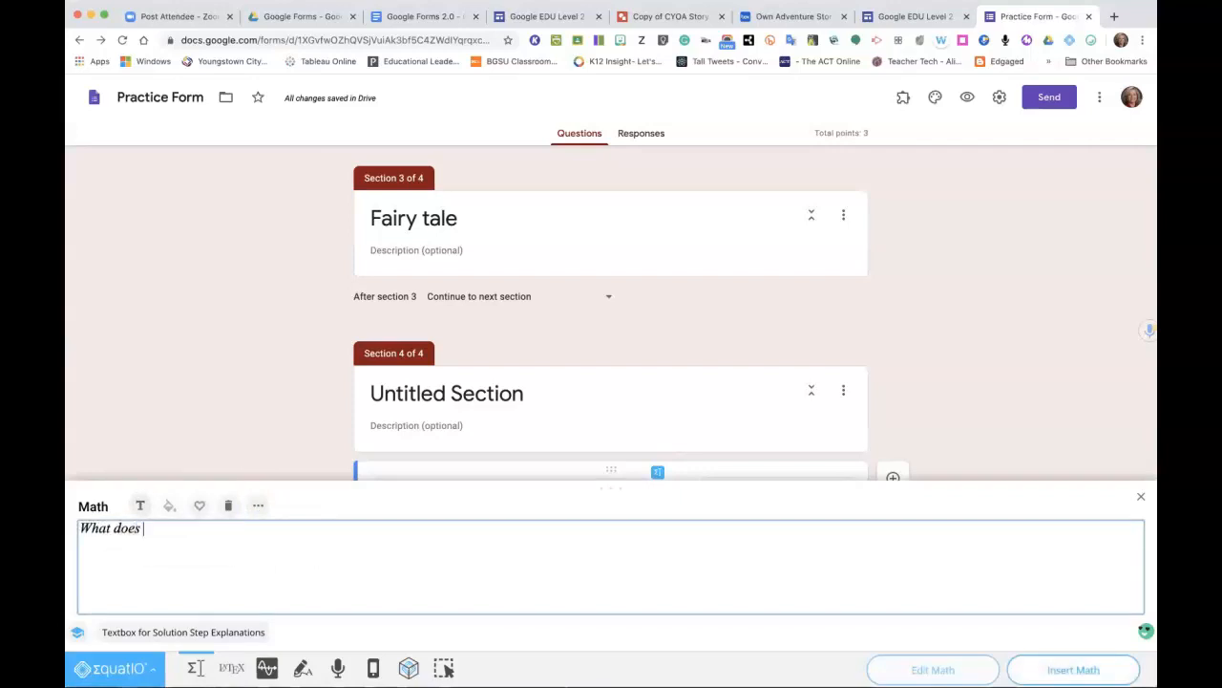
# Search EquatIO's general symbols for "fraction" and clear the search.
pyautogui.click(258, 507)
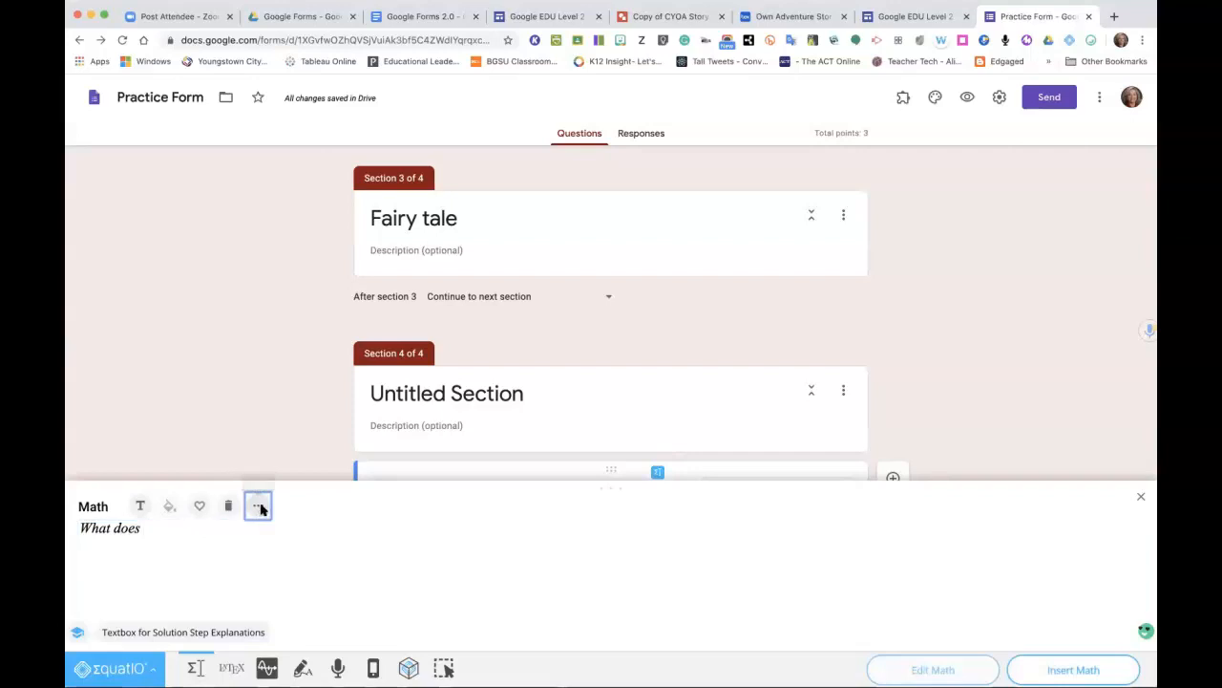
pyautogui.click(325, 595)
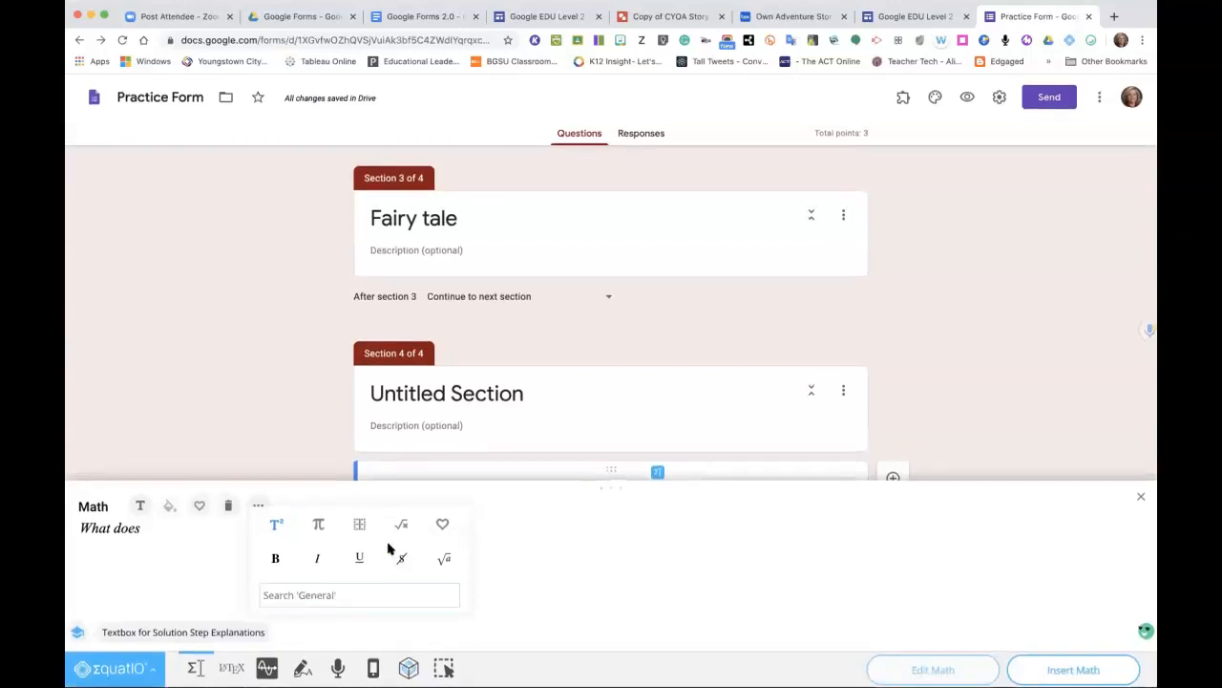
pyautogui.click(327, 593)
pyautogui.write('frxtio')
pyautogui.press('BackSpace')
pyautogui.press('BackSpace')
pyautogui.press('BackSpace')
pyautogui.press('BackSpace')
pyautogui.write('actuio')
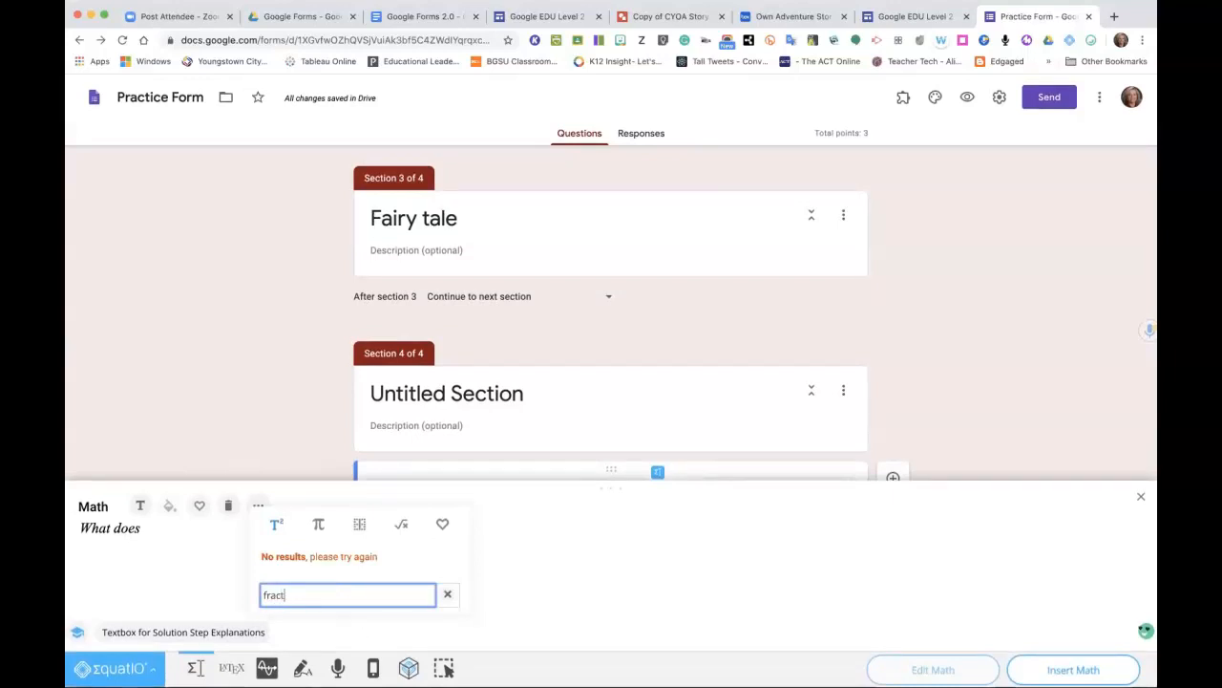
pyautogui.press('BackSpace')
pyautogui.press('BackSpace')
pyautogui.press('BackSpace')
pyautogui.write('ion')
pyautogui.click(447, 594)
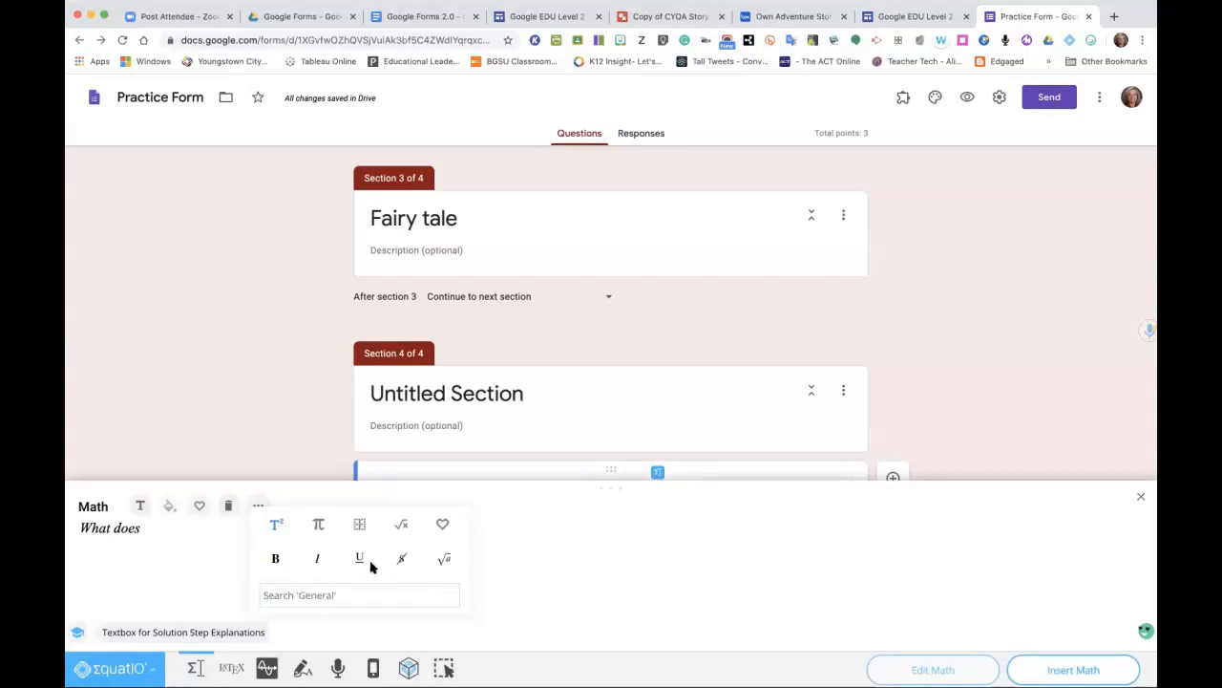
# Try adding a 2 after "What does", and erase the entire equation text.
pyautogui.click(195, 529)
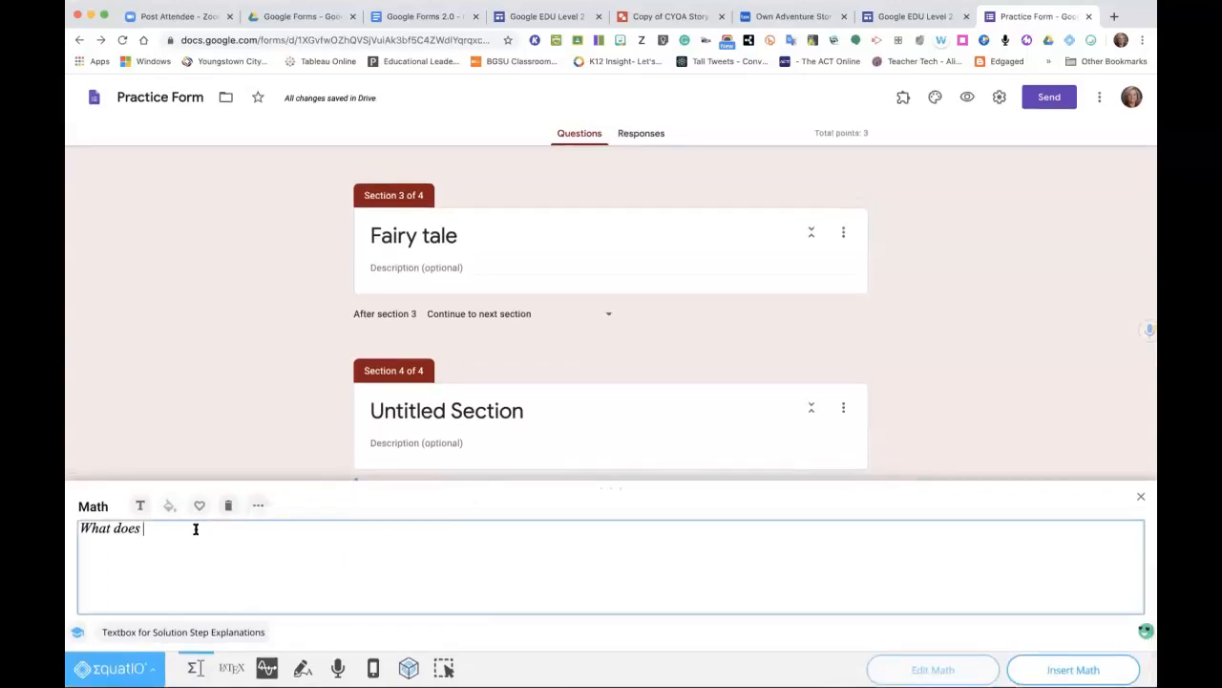
pyautogui.write('2')
pyautogui.click(258, 505)
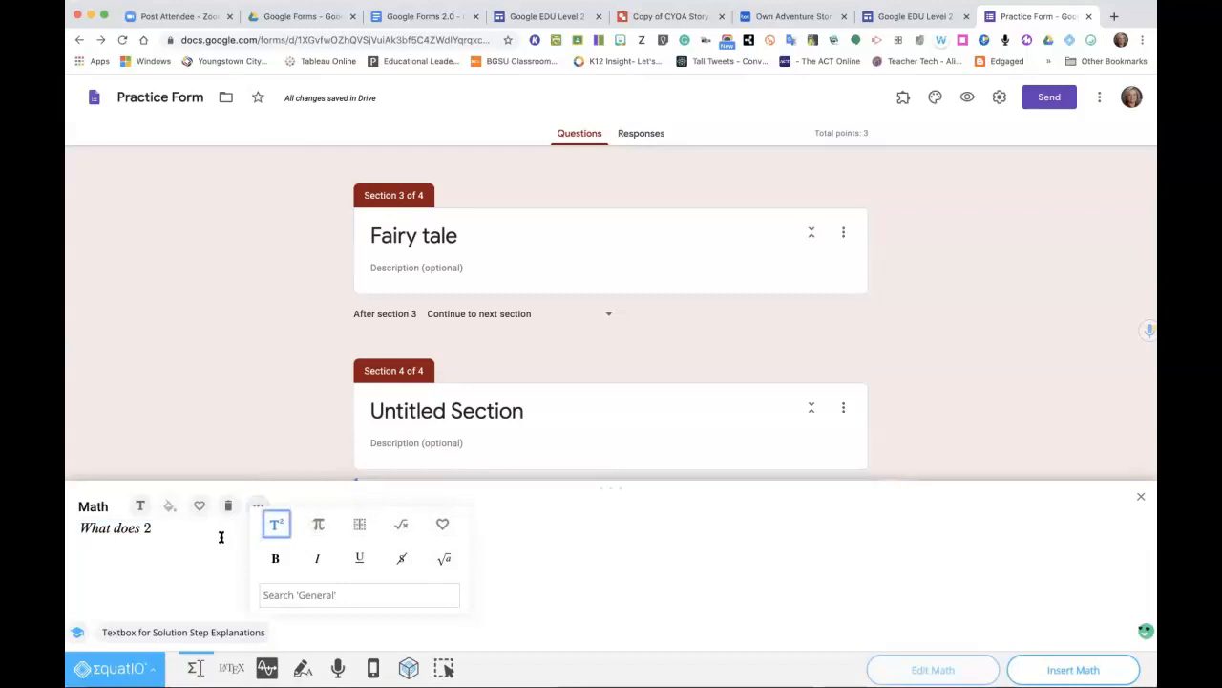
pyautogui.click(141, 527)
pyautogui.click(153, 532)
pyautogui.moveTo(182, 523); pyautogui.dragTo(72, 520)
pyautogui.press('BackSpace')
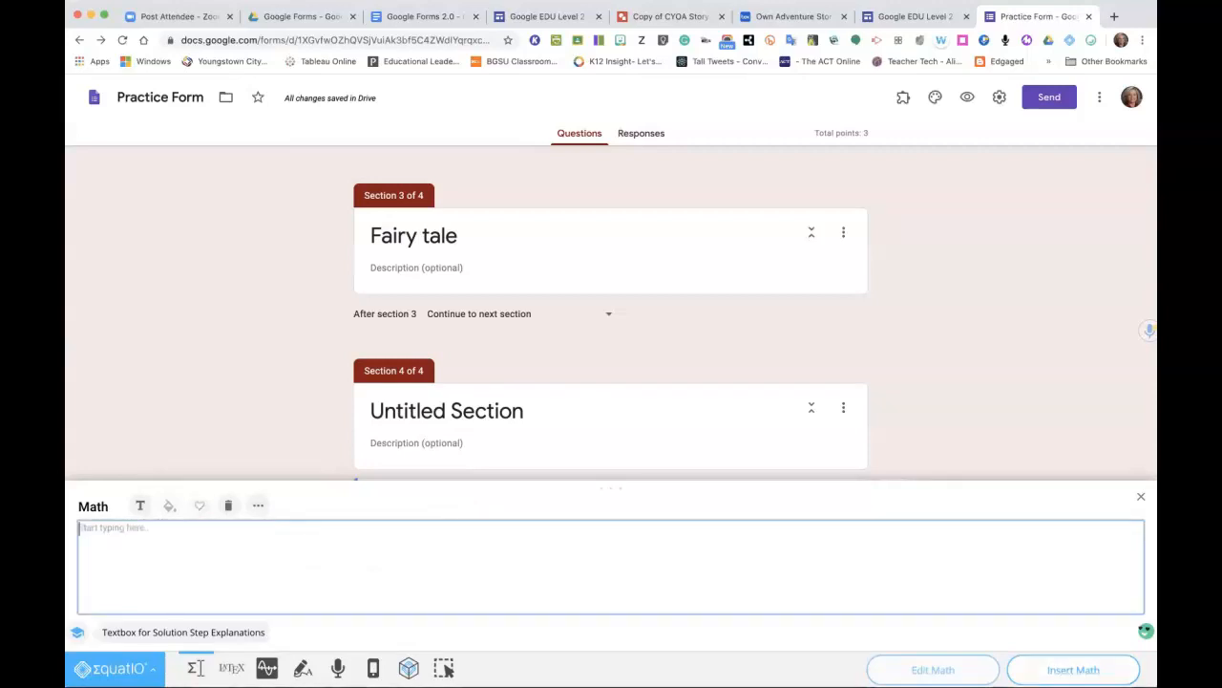
pyautogui.click(258, 504)
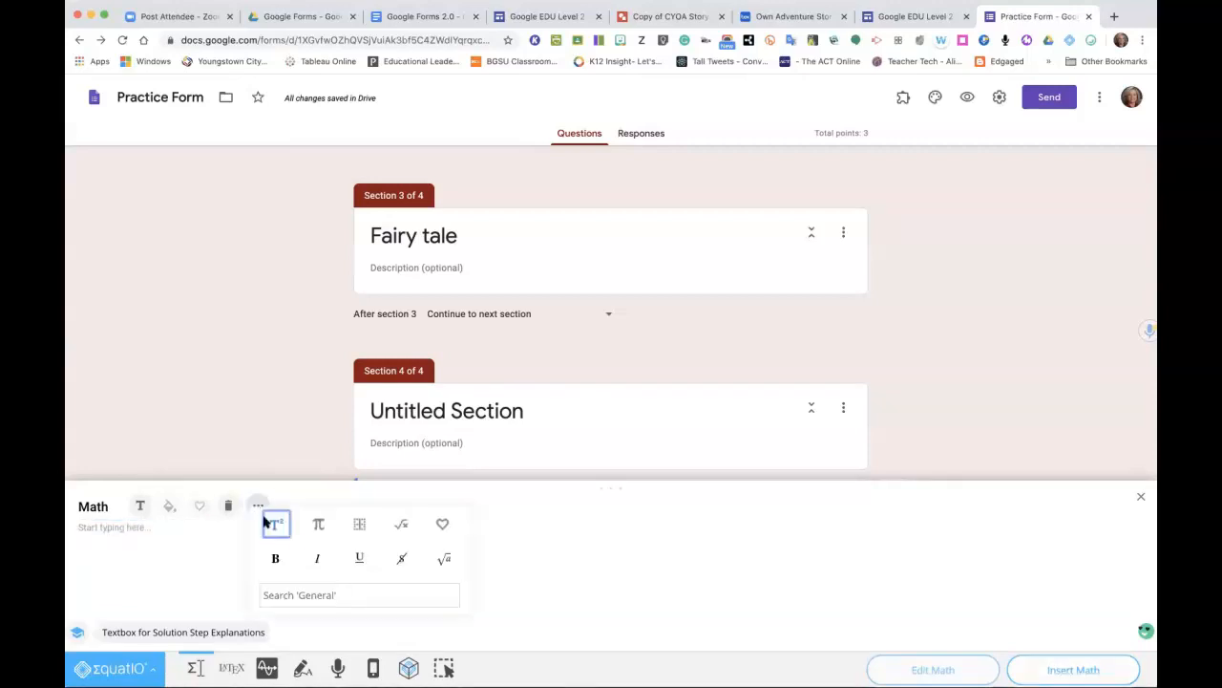
pyautogui.scroll(-1, 294, 554)
pyautogui.scroll(1, 294, 554)
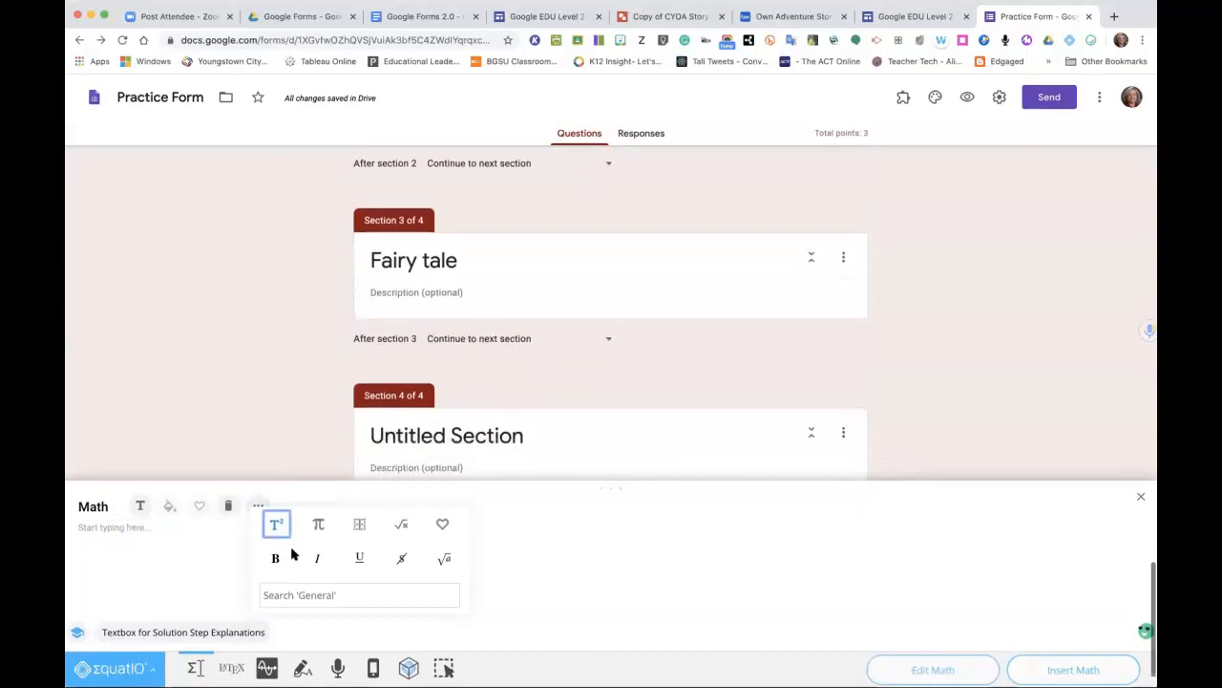
pyautogui.scroll(-1, 294, 554)
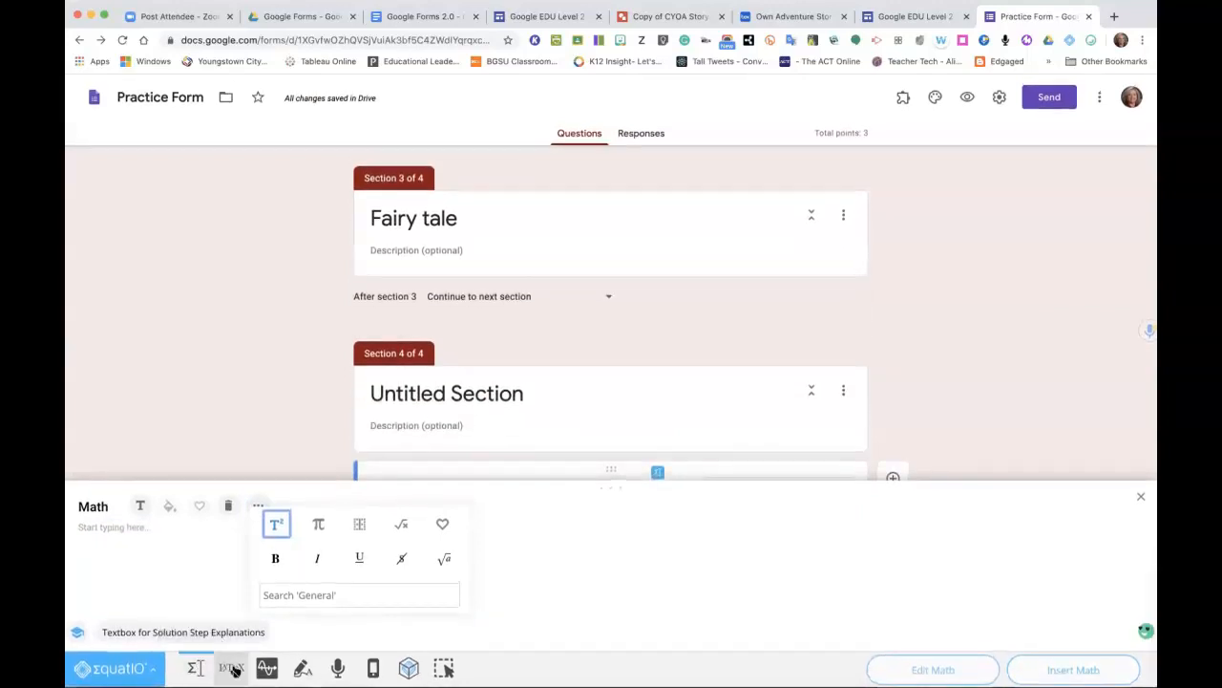
pyautogui.click(194, 669)
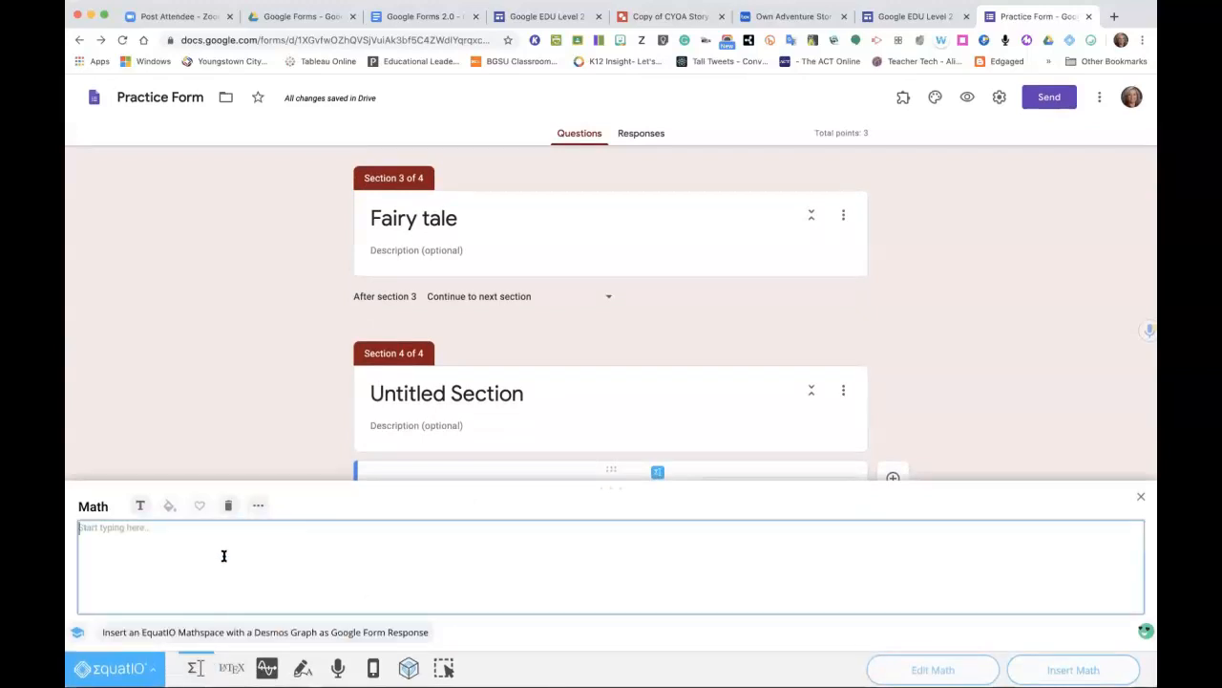
# Look up "fraction" again among the general symbols, and return to the empty equation.
pyautogui.click(258, 512)
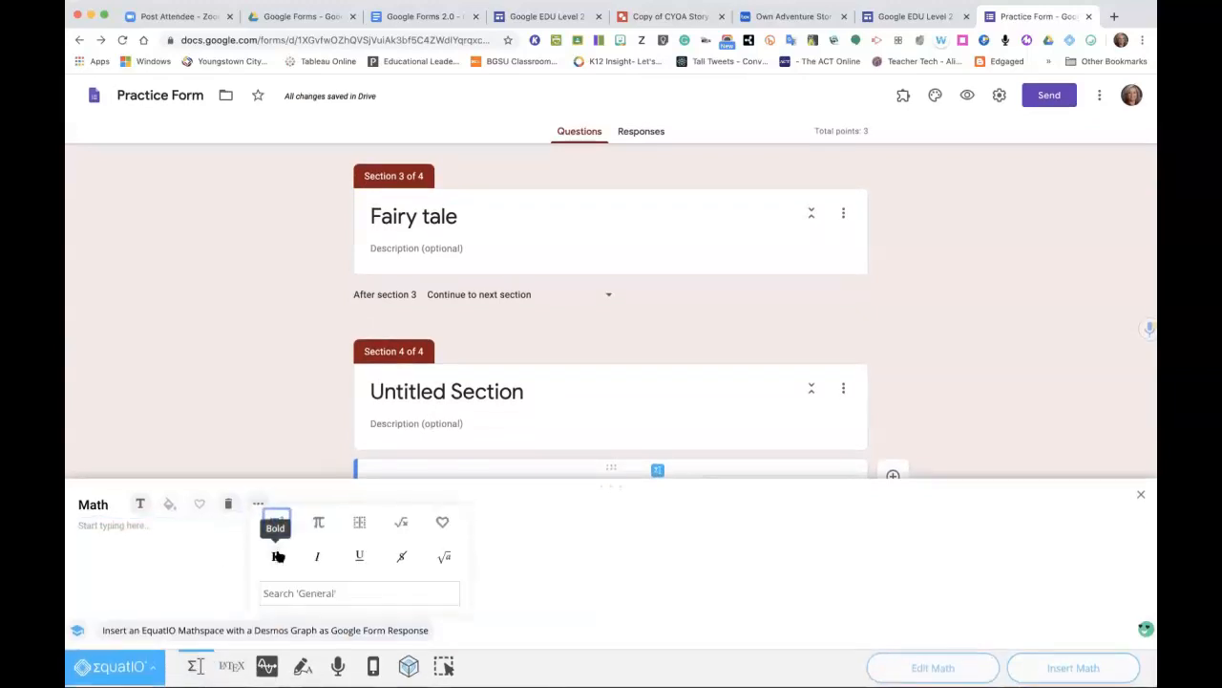
pyautogui.click(281, 594)
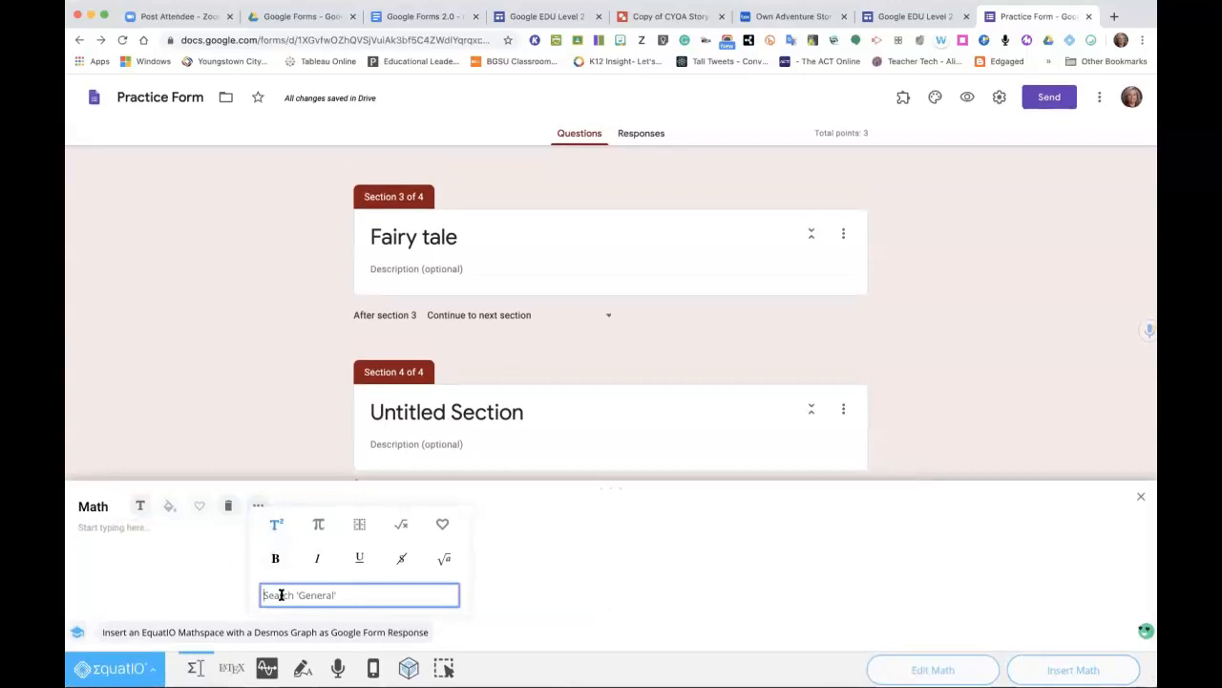
pyautogui.write('fraction')
pyautogui.click(447, 594)
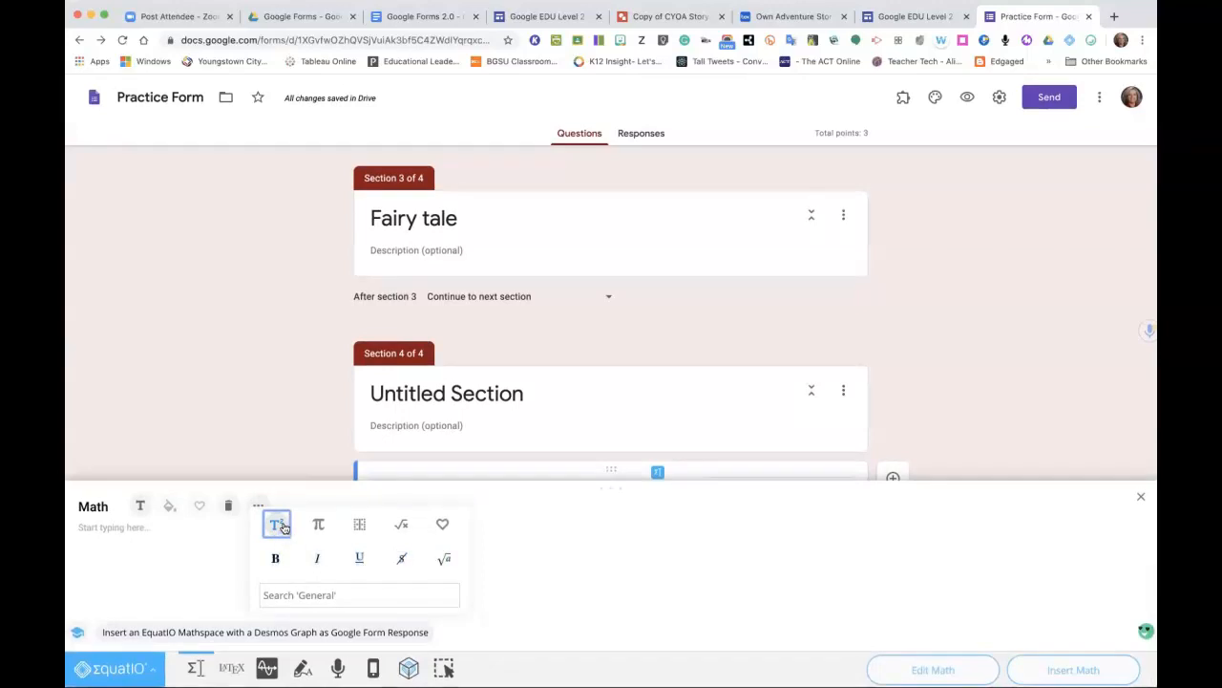
pyautogui.click(497, 543)
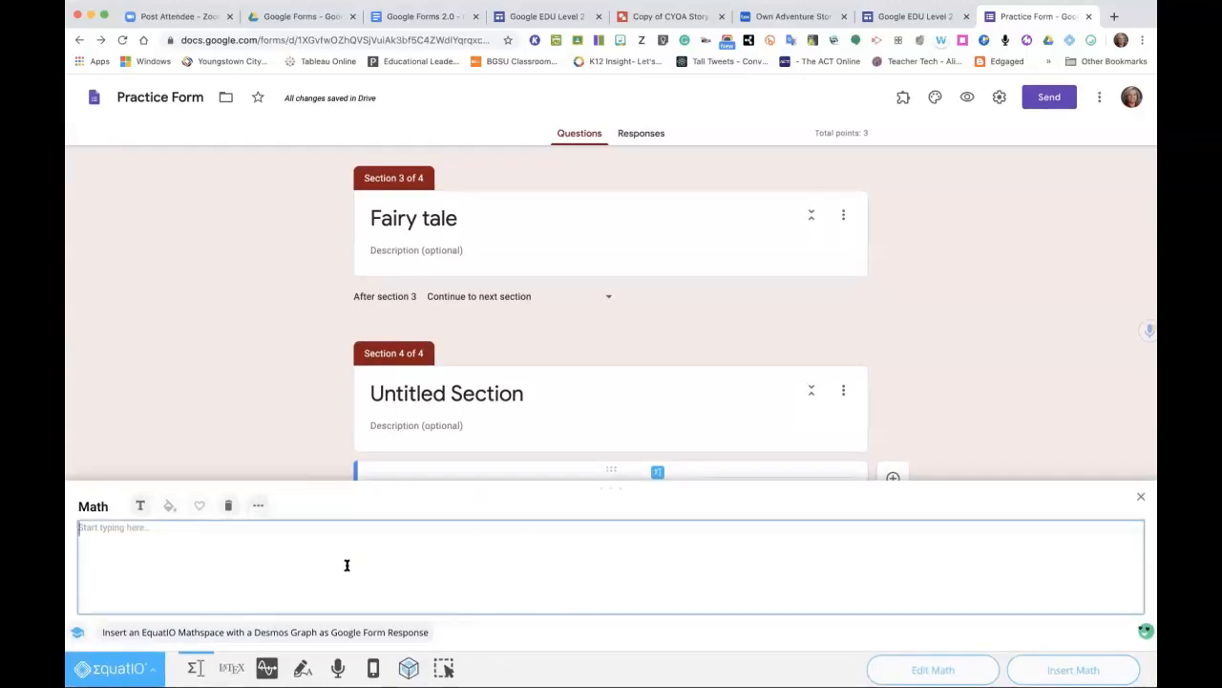
pyautogui.click(286, 507)
pyautogui.click(259, 508)
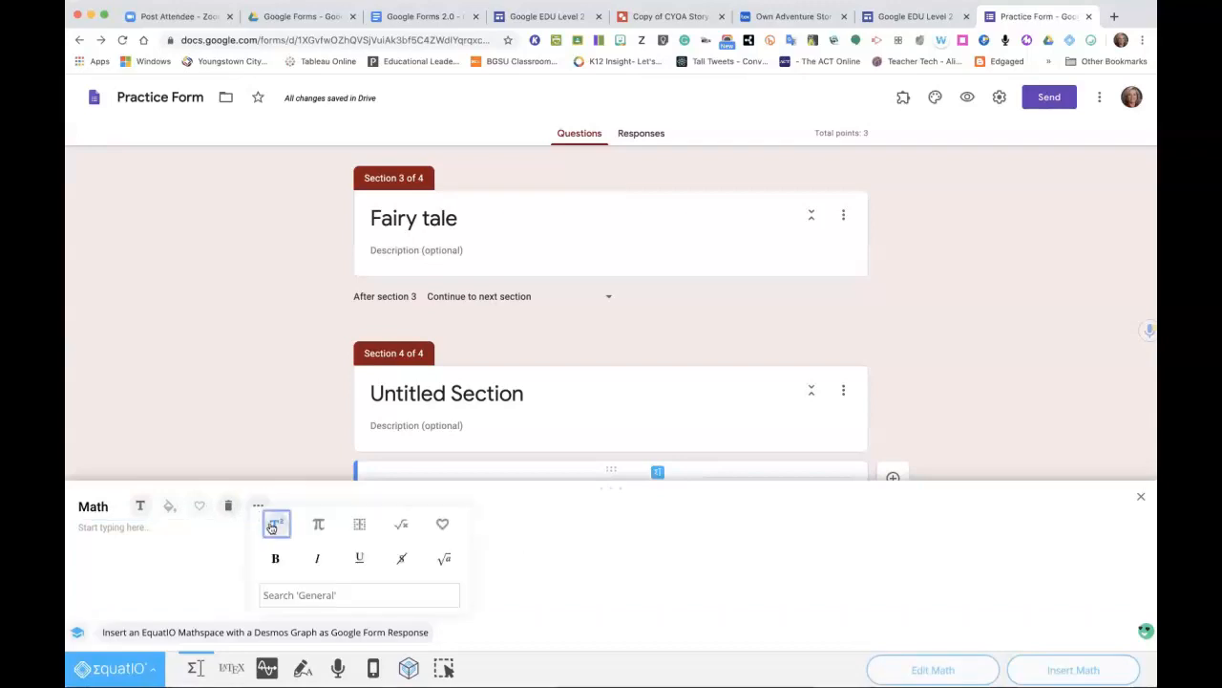
pyautogui.click(631, 554)
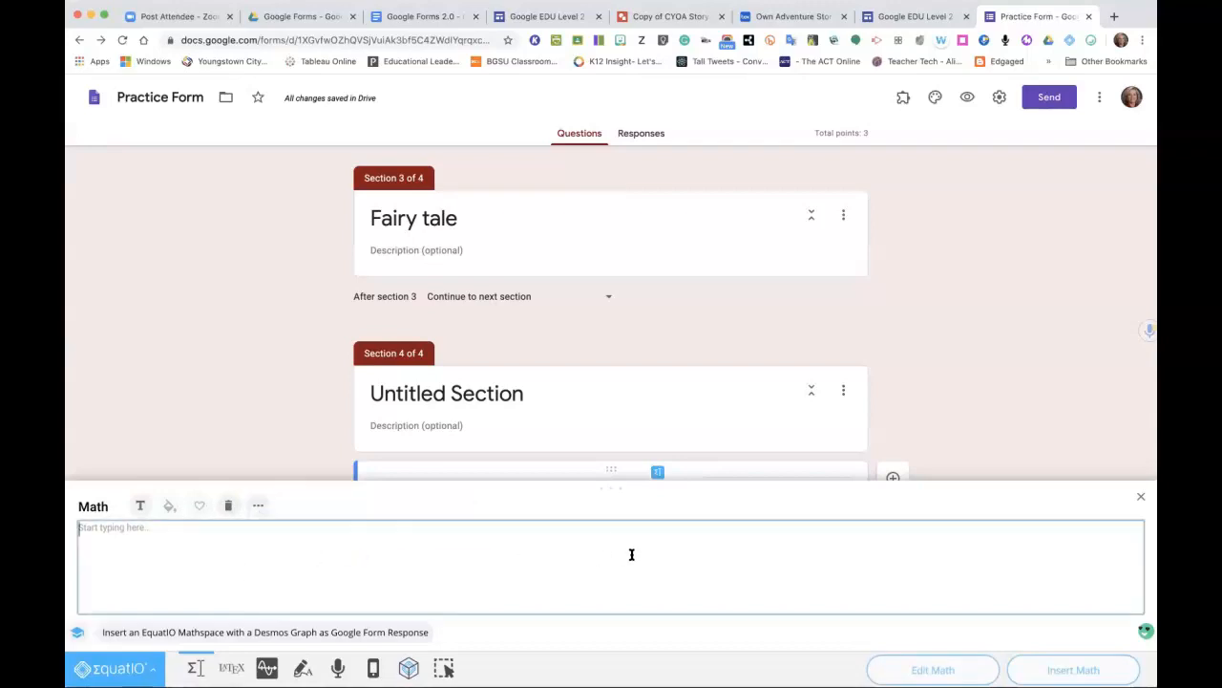
pyautogui.click(1140, 497)
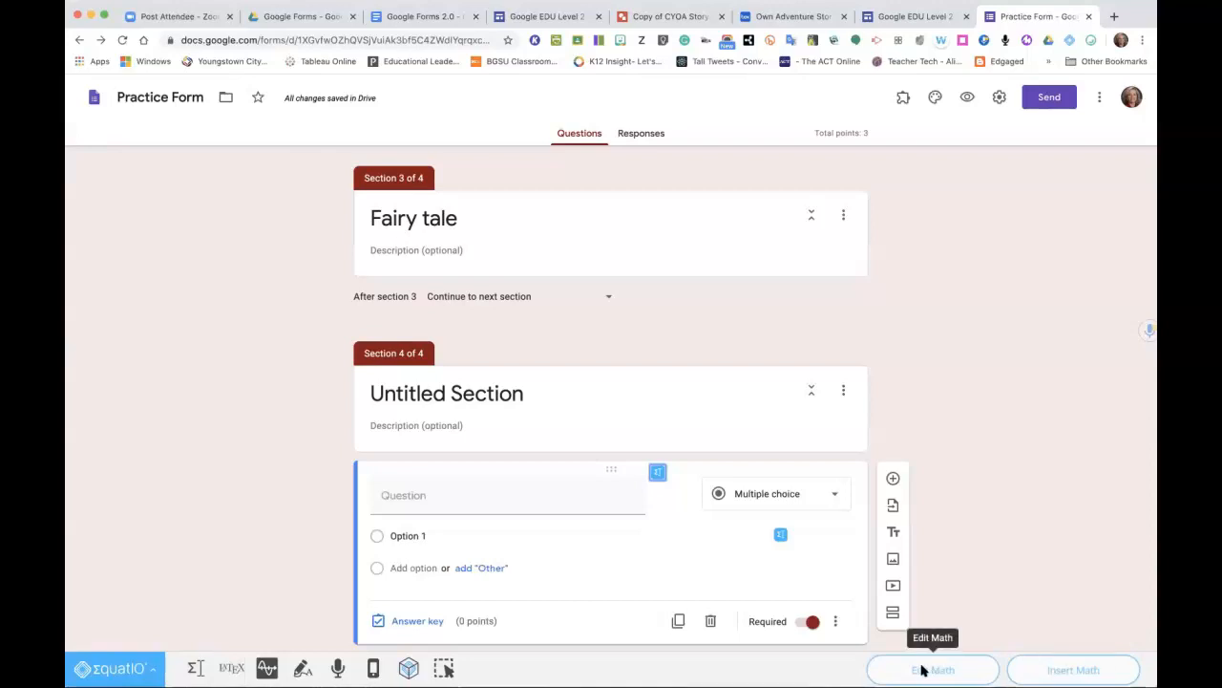
# Reopen the equation editor and enter the fraction 2/3.
pyautogui.click(196, 668)
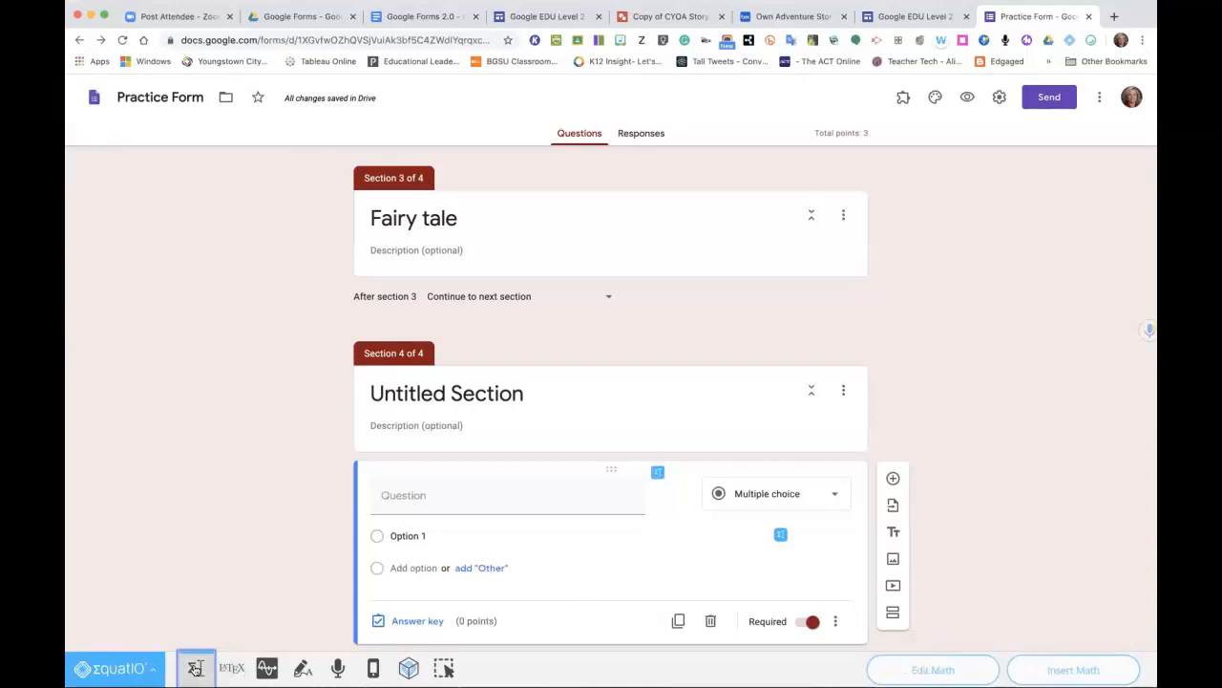
pyautogui.click(260, 505)
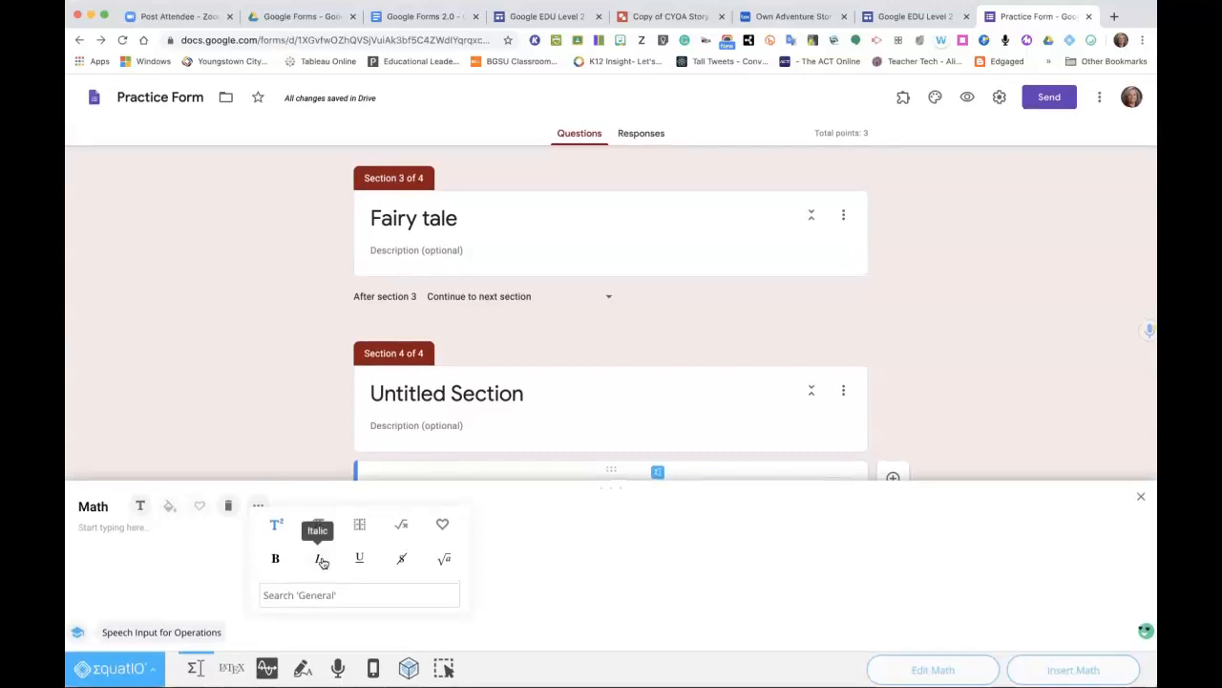
pyautogui.scroll(1, 323, 562)
pyautogui.scroll(-1, 323, 562)
pyautogui.scroll(1, 323, 562)
pyautogui.scroll(-1, 323, 562)
pyautogui.scroll(2, 323, 563)
pyautogui.scroll(-1, 323, 562)
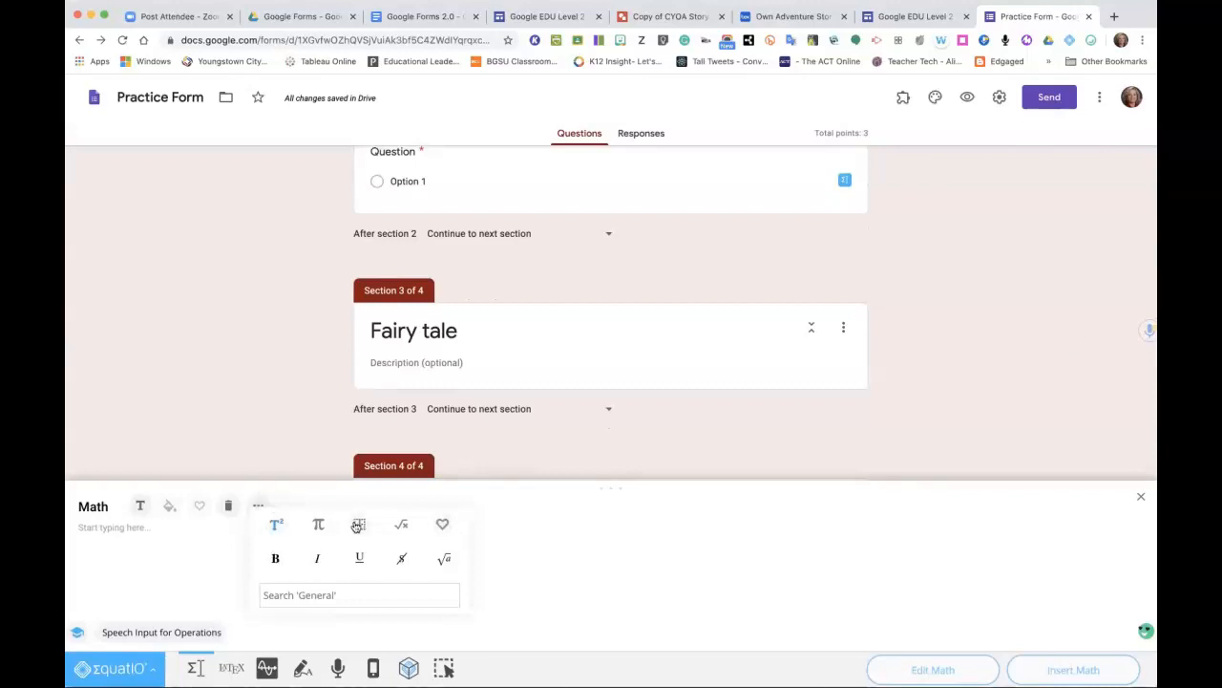
pyautogui.click(113, 534)
pyautogui.write('2/3')
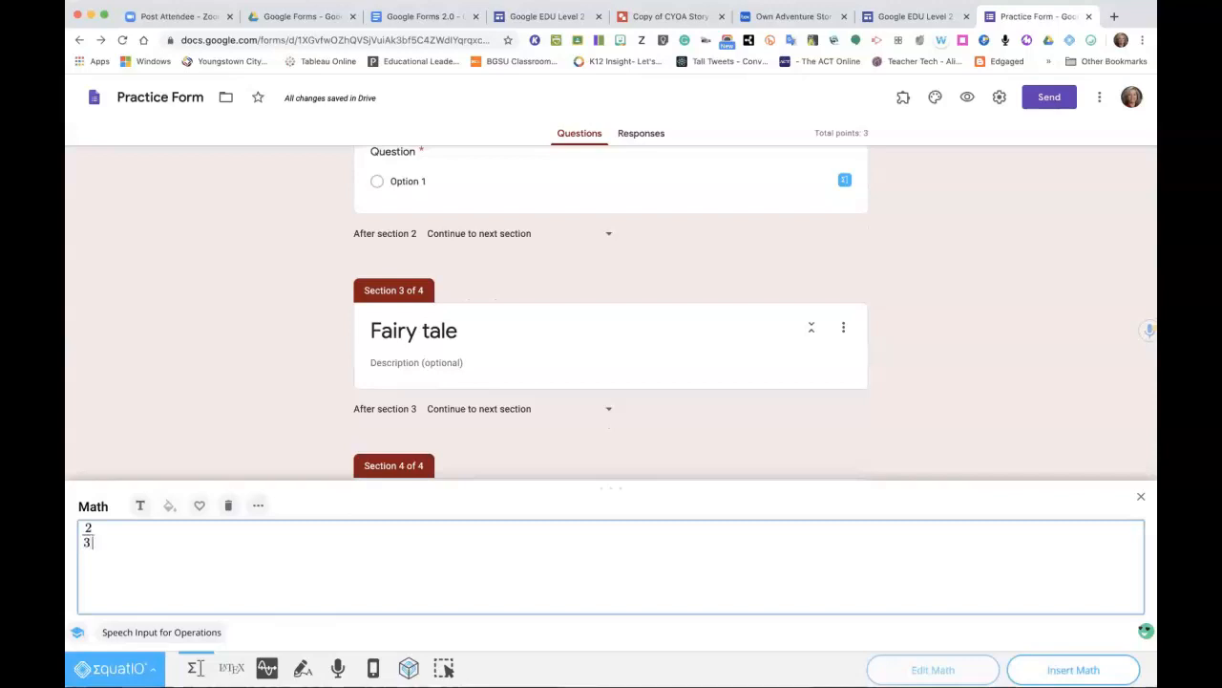
# Insert the parenthesized a-over-b symbol after the 3 in the fraction's denominator.
pyautogui.click(258, 504)
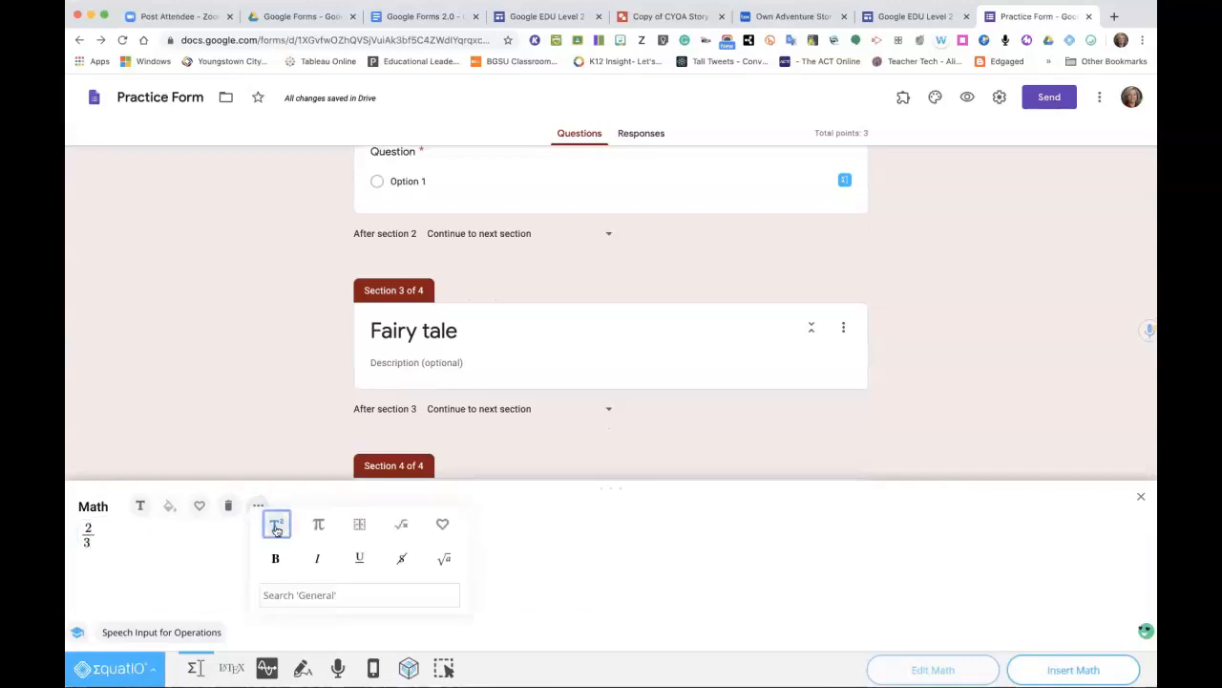
pyautogui.click(319, 527)
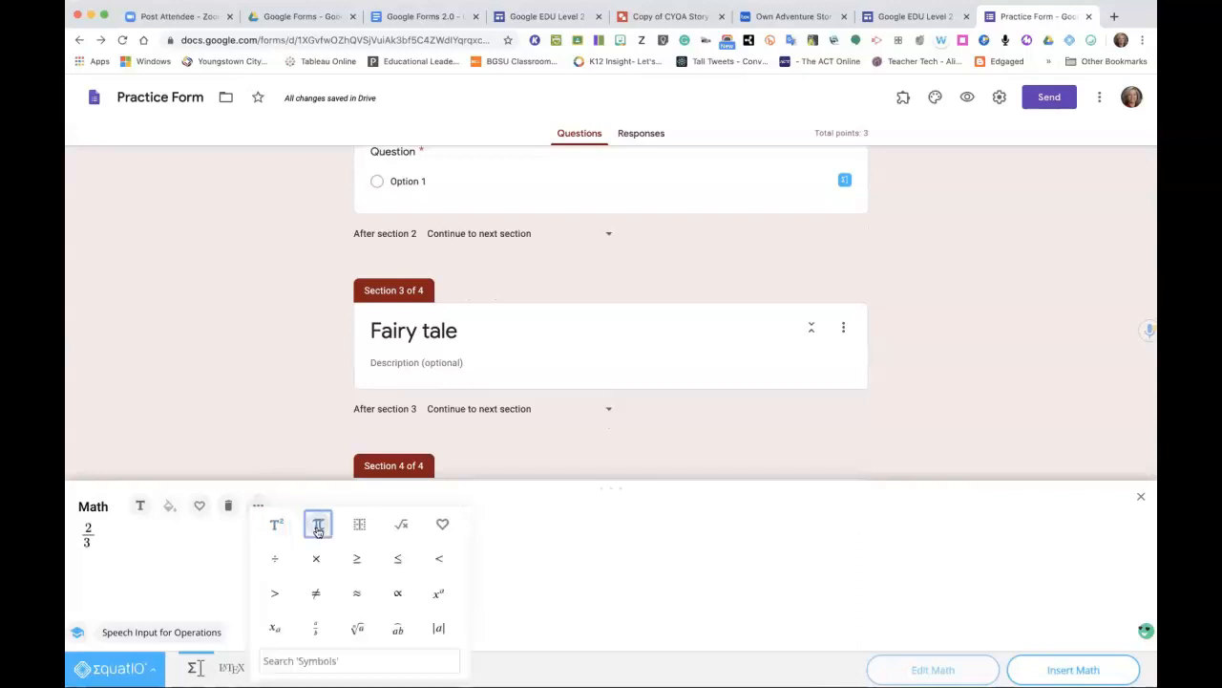
pyautogui.scroll(-3, 322, 581)
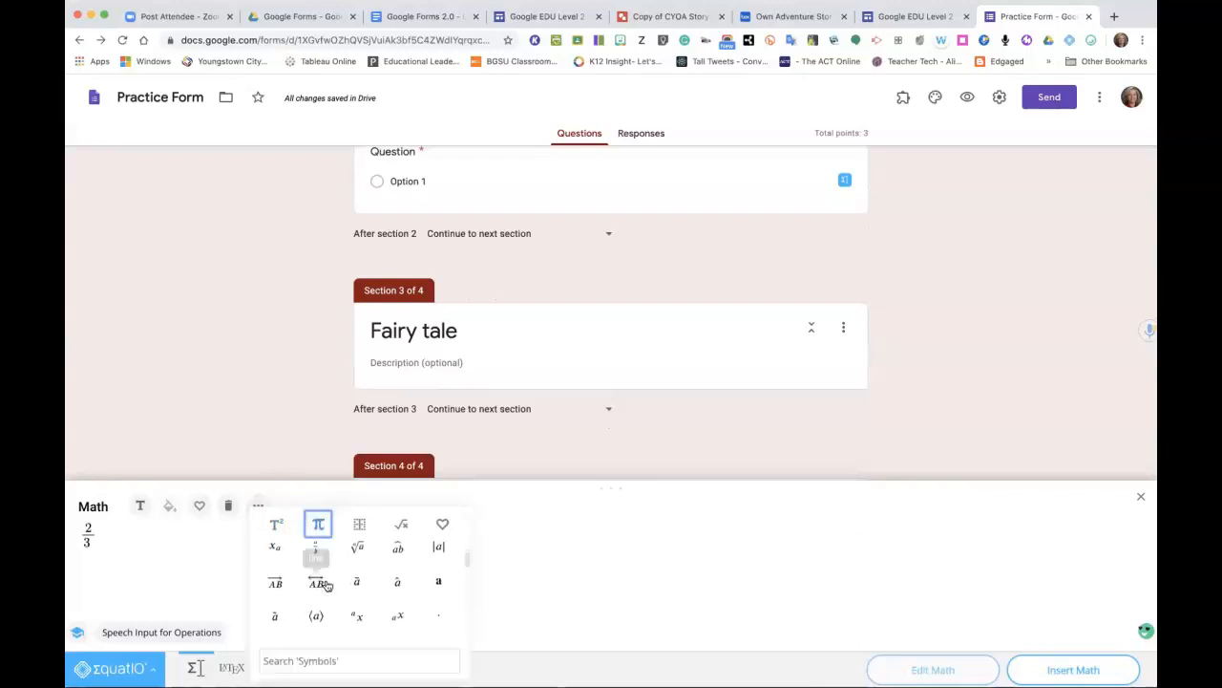
pyautogui.scroll(-3, 326, 585)
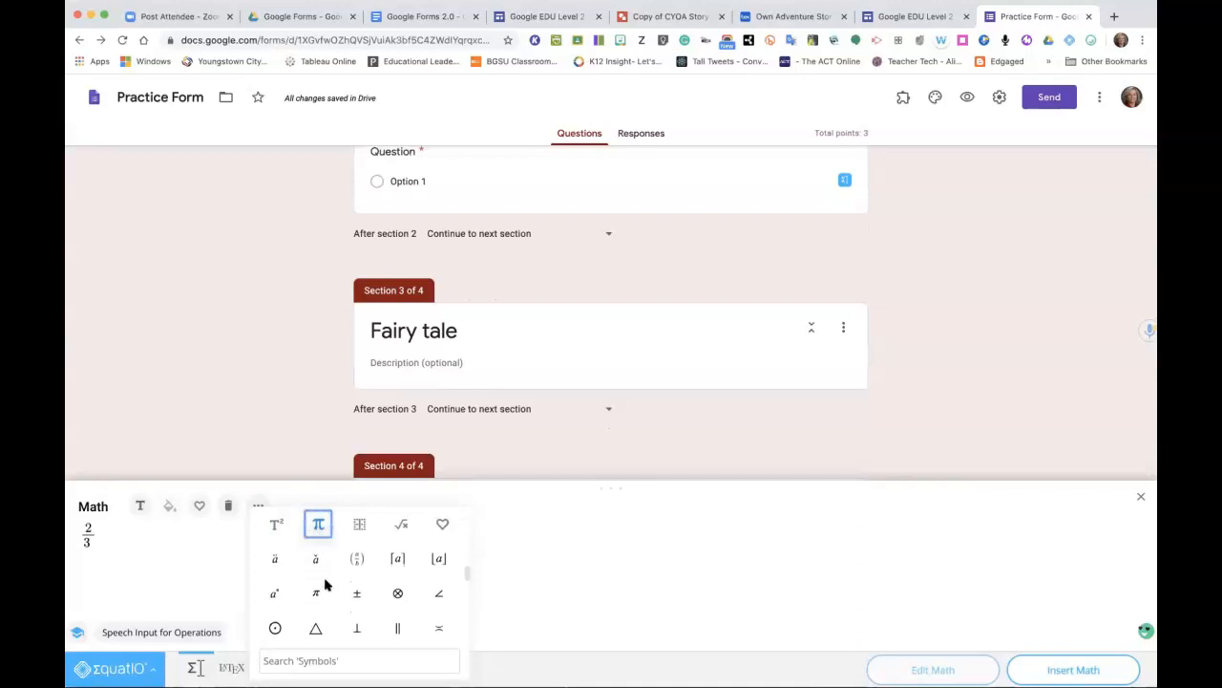
pyautogui.click(352, 556)
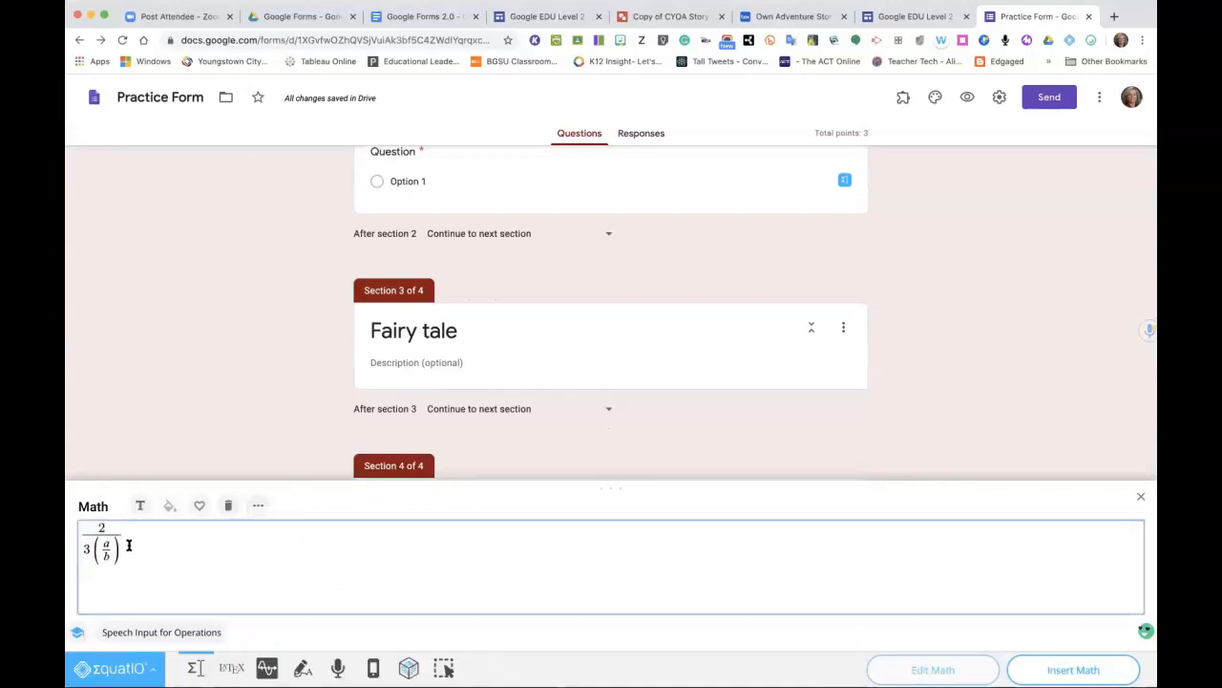
# Browse the full set of math symbols available for the equation, down to the end of the list.
pyautogui.click(256, 506)
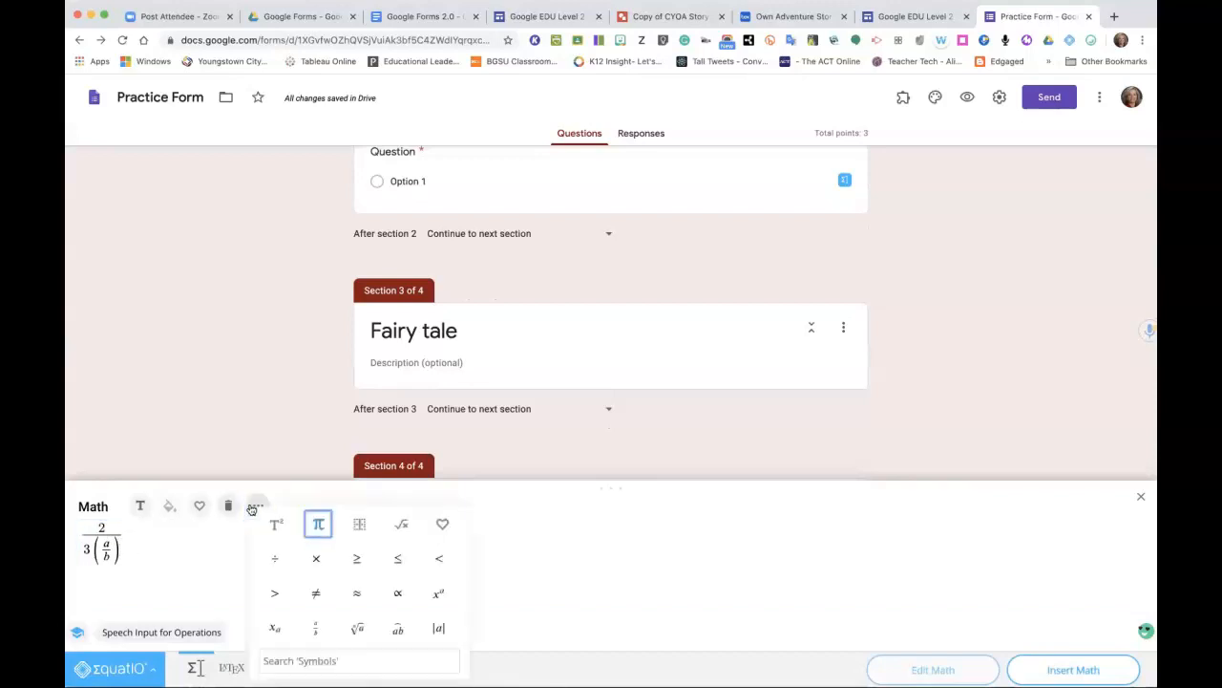
pyautogui.scroll(-5, 316, 583)
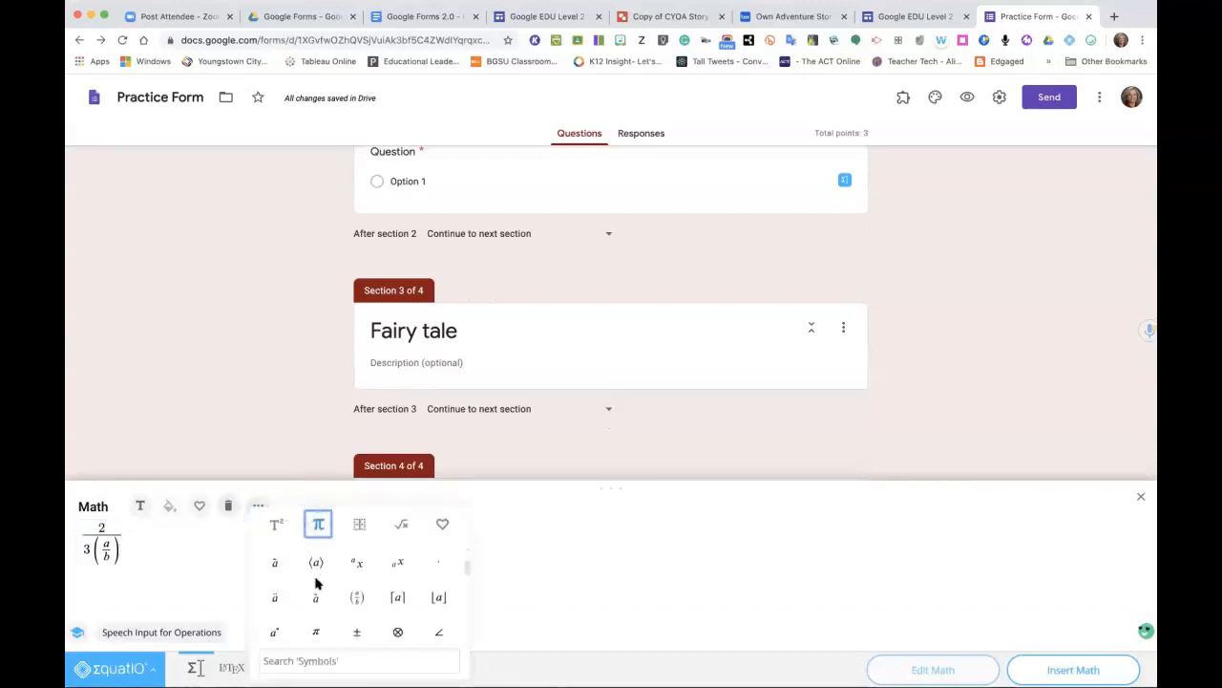
pyautogui.scroll(-5, 318, 584)
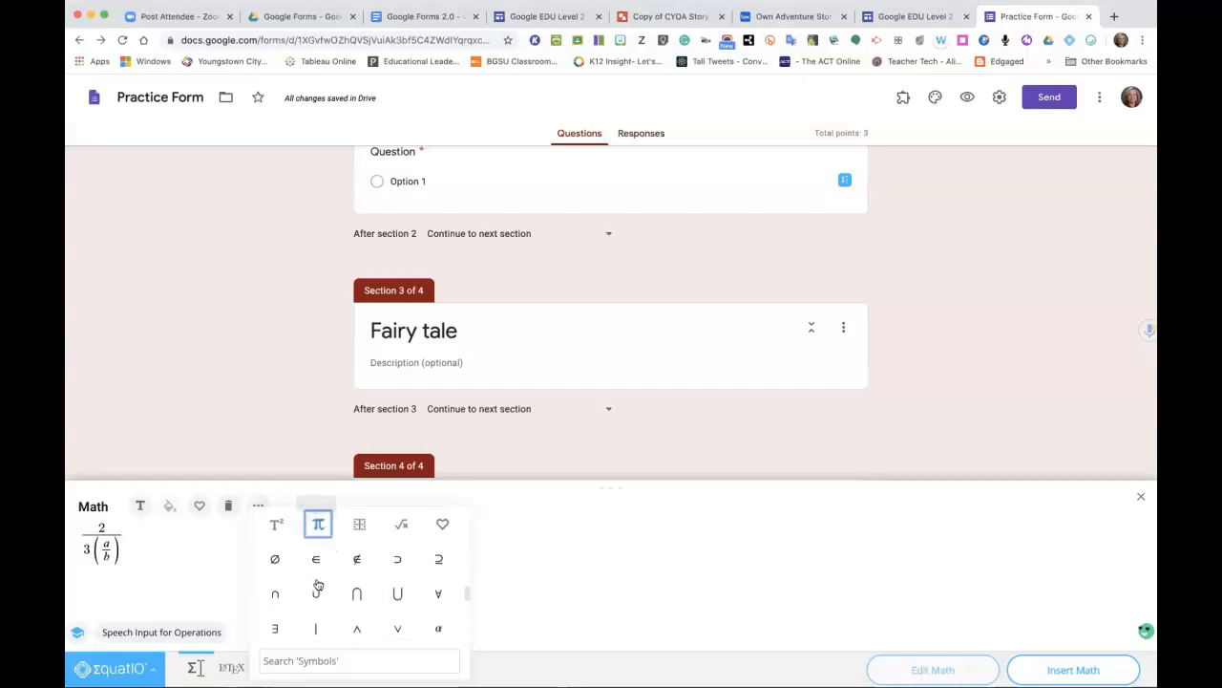
pyautogui.scroll(-3, 318, 583)
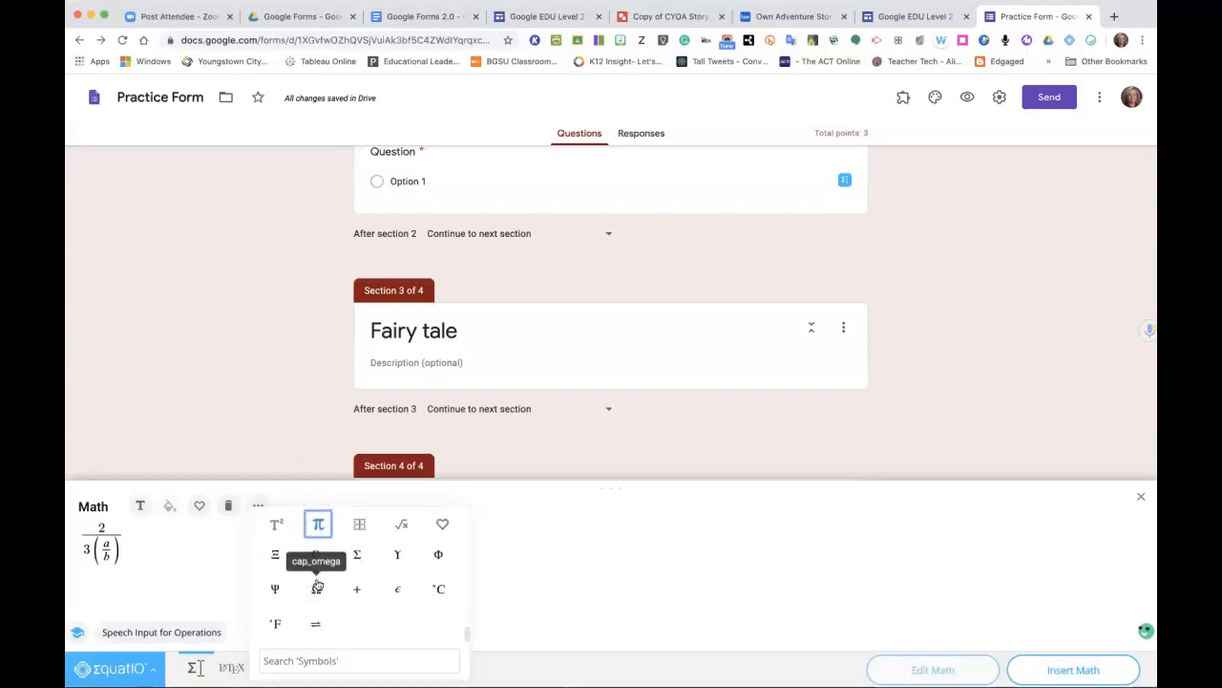
# Insert a less-than sign after the parenthesized fraction in the equation's denominator.
pyautogui.scroll(10, 317, 583)
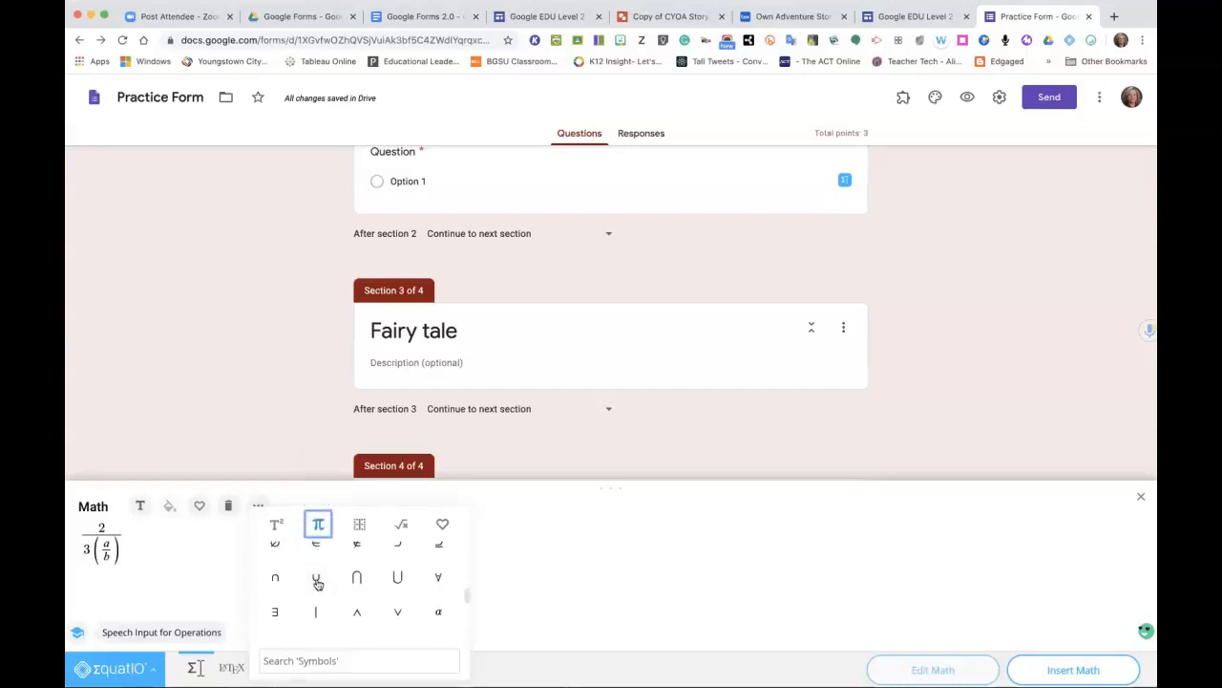
pyautogui.scroll(1, 318, 585)
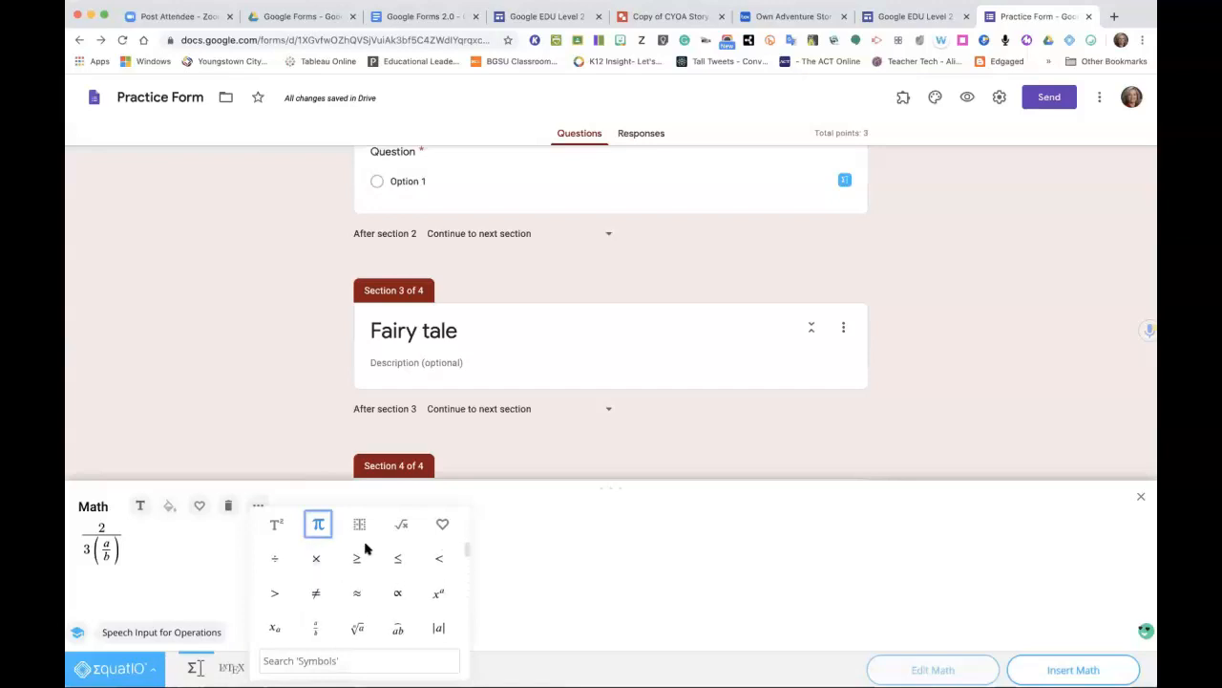
pyautogui.click(441, 560)
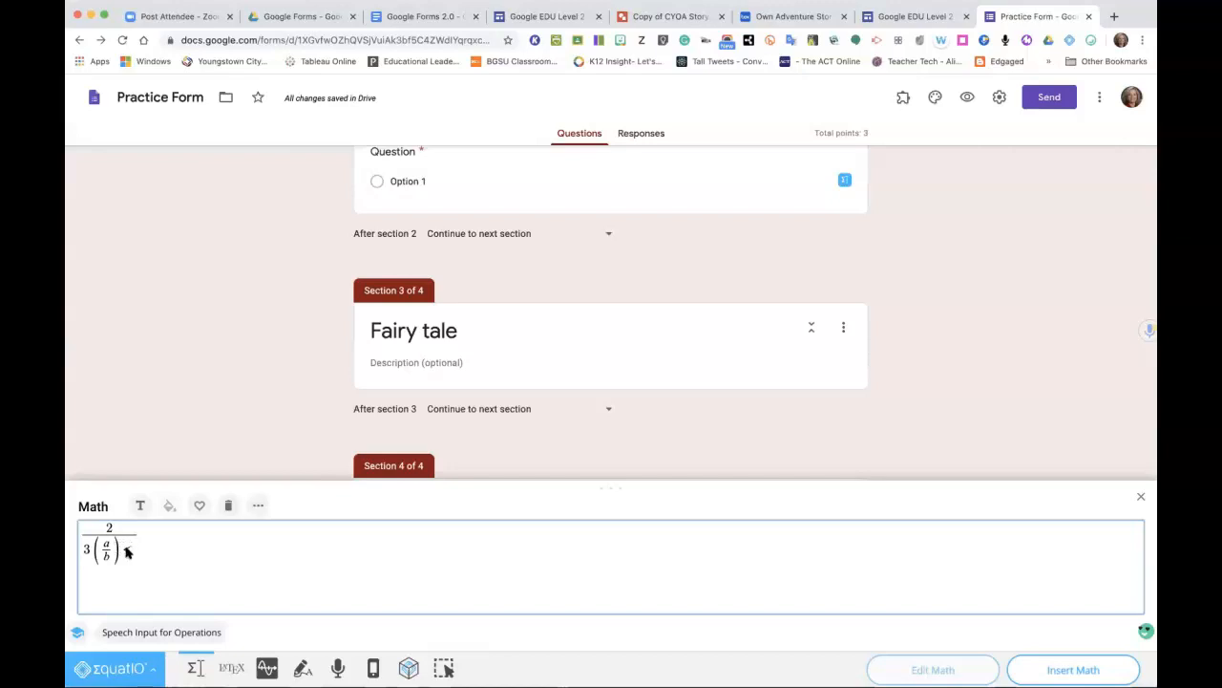
# Trim the equation, insert it into the untitled question in section 4, and center-align its image.
pyautogui.press('BackSpace')
pyautogui.press('BackSpace')
pyautogui.press('BackSpace')
pyautogui.press('BackSpace')
pyautogui.click(1073, 669)
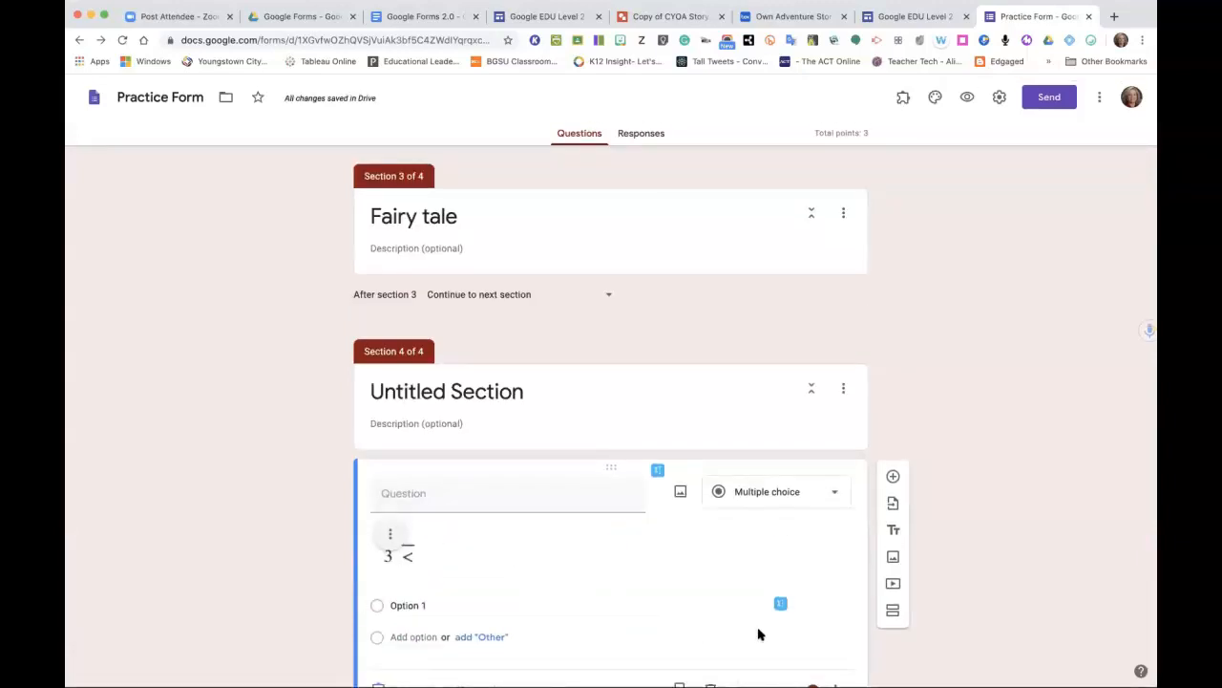
pyautogui.click(385, 540)
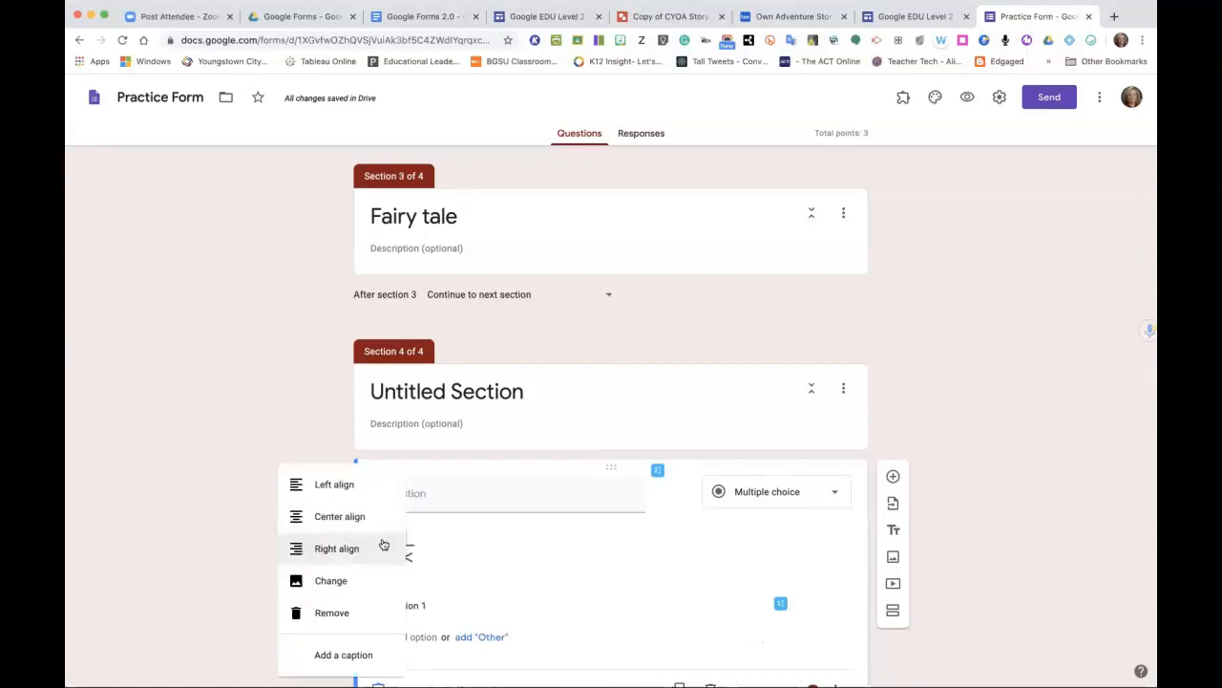
pyautogui.click(342, 519)
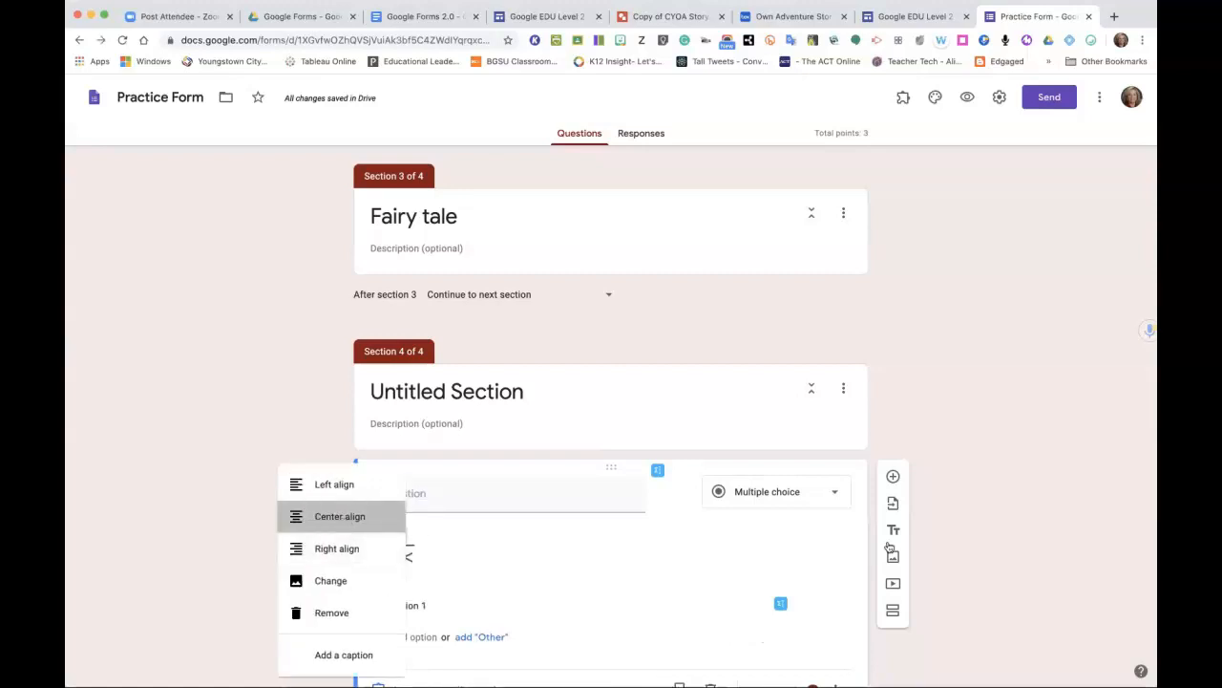
# Open the equation editor for Option 1, clear the leftover equation, and show the available symbols before closing the editor.
pyautogui.click(781, 603)
pyautogui.click(121, 550)
pyautogui.moveTo(121, 550); pyautogui.dragTo(78, 536)
pyautogui.press('BackSpace')
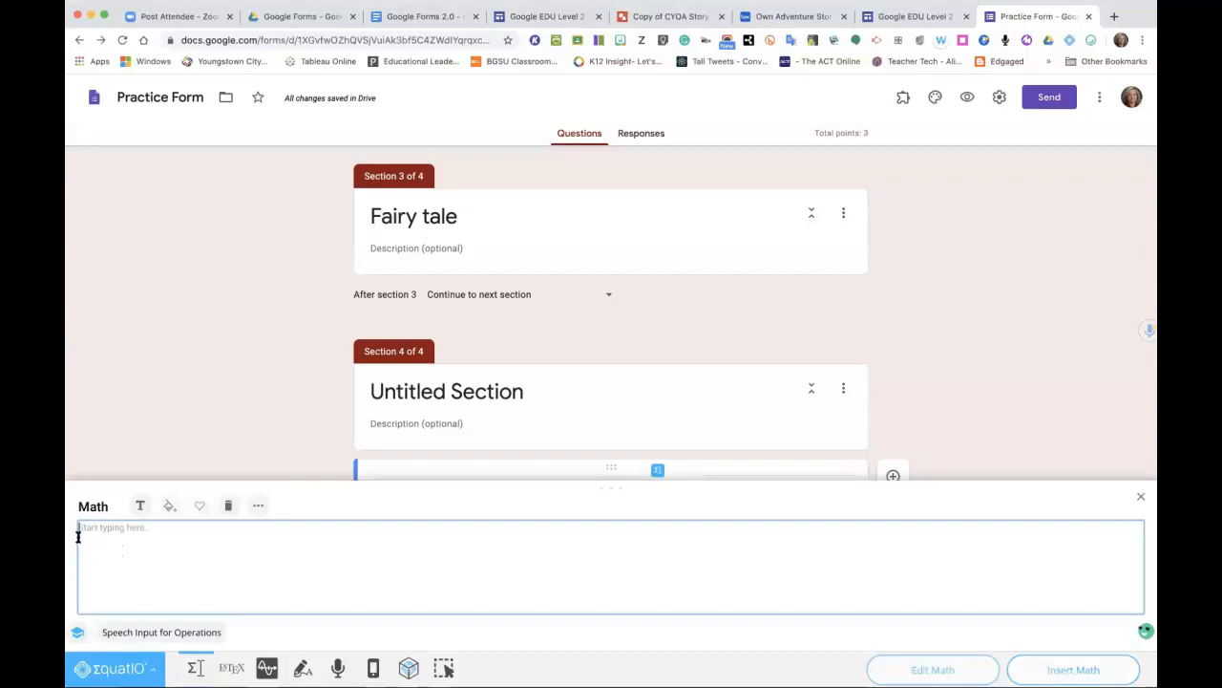
pyautogui.click(258, 504)
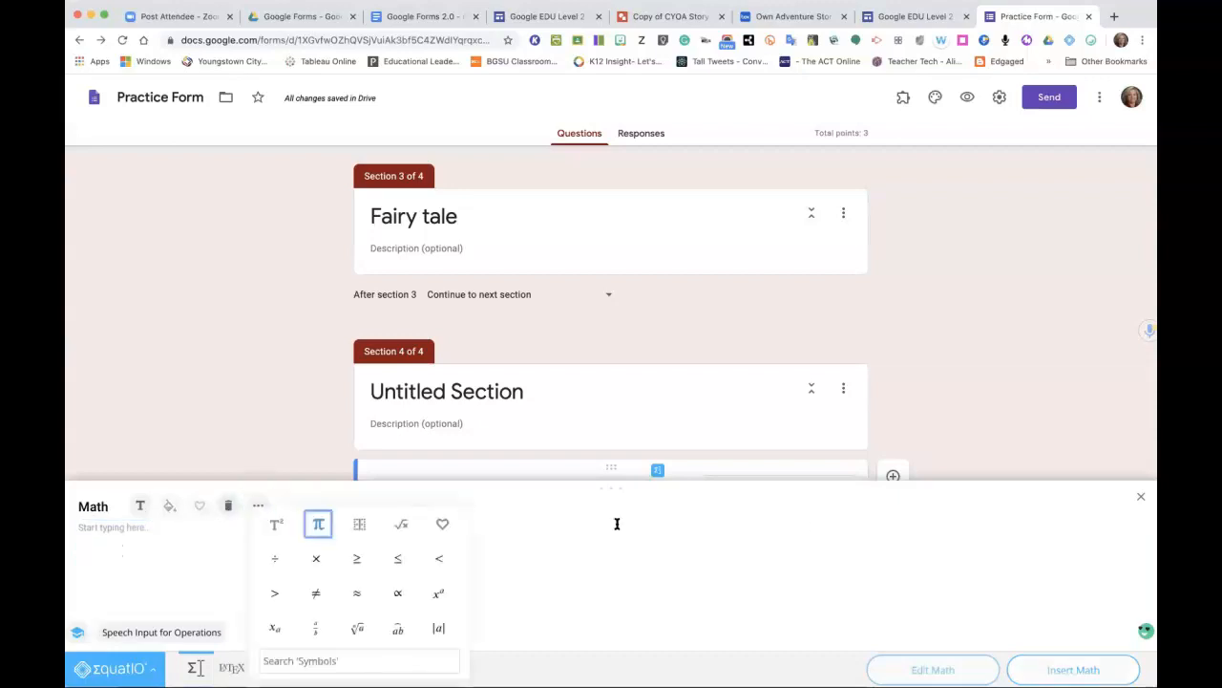
pyautogui.click(1141, 496)
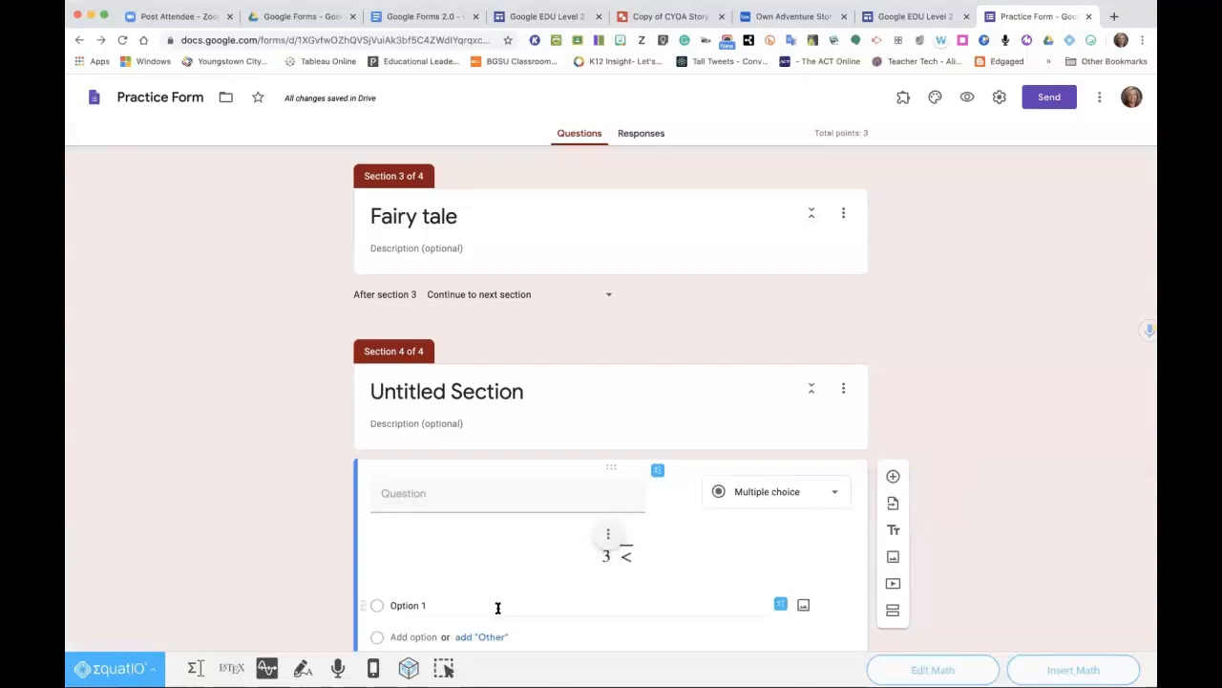
# Switch to Google Drive and view the folders at the top level of My Drive.
pyautogui.scroll(-2, 497, 605)
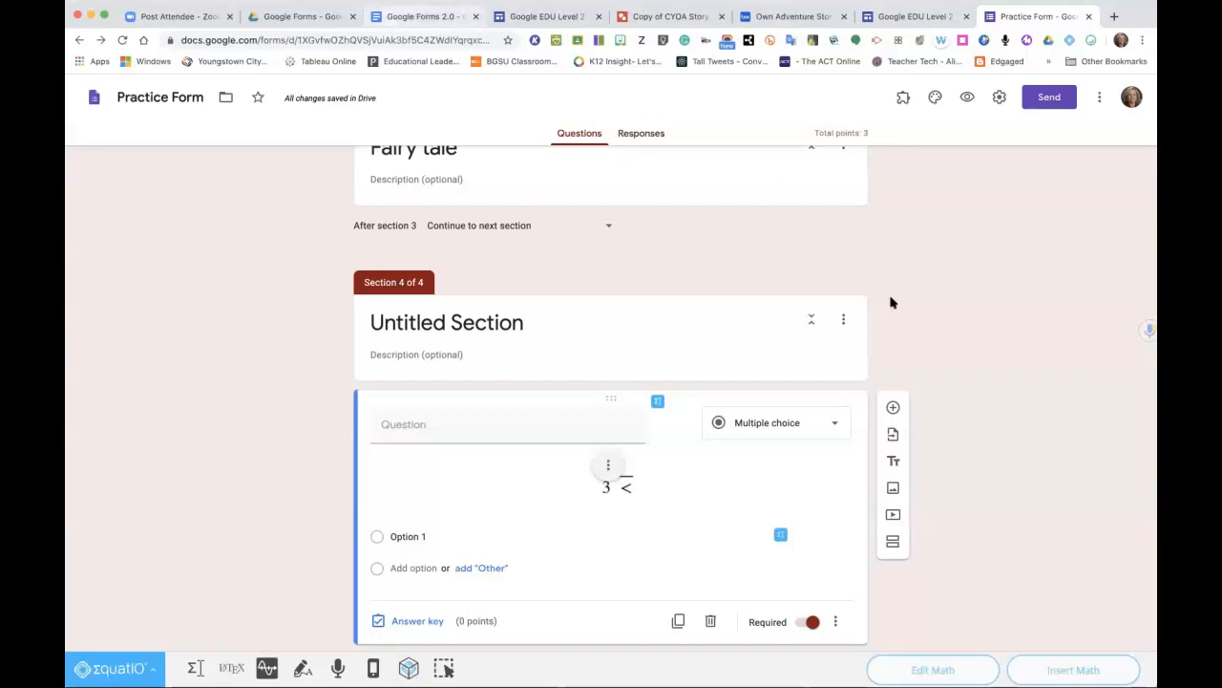
pyautogui.scroll(5, 900, 304)
pyautogui.scroll(20, 900, 305)
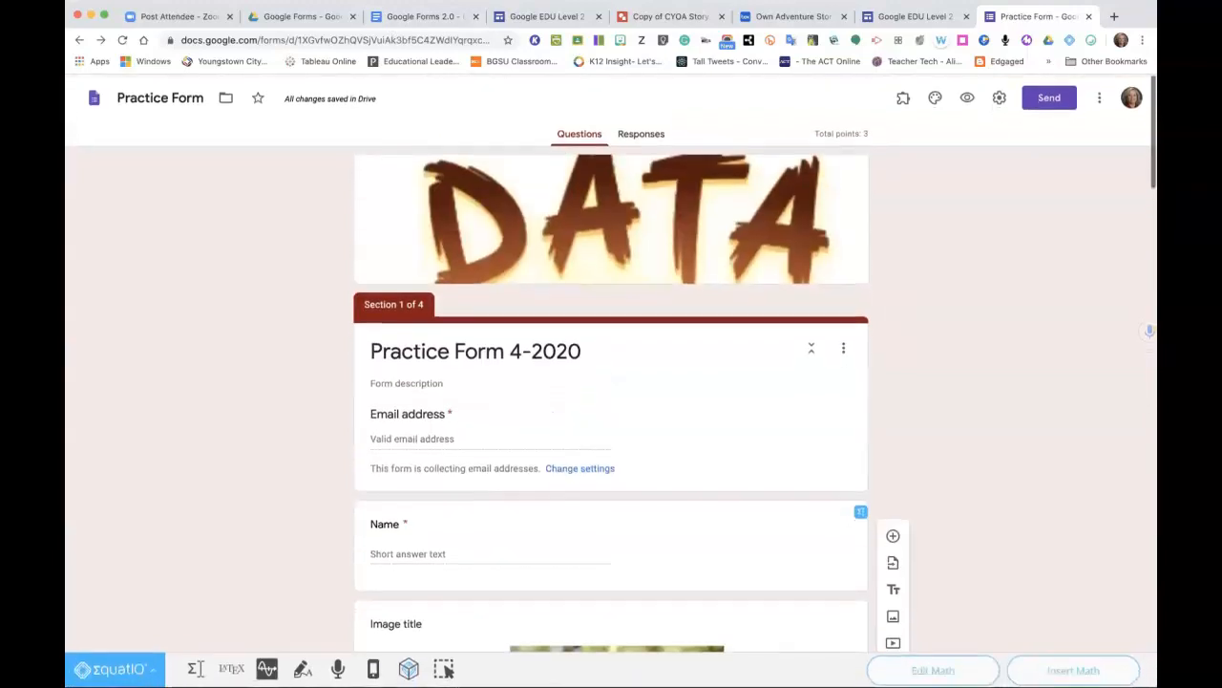
pyautogui.click(274, 17)
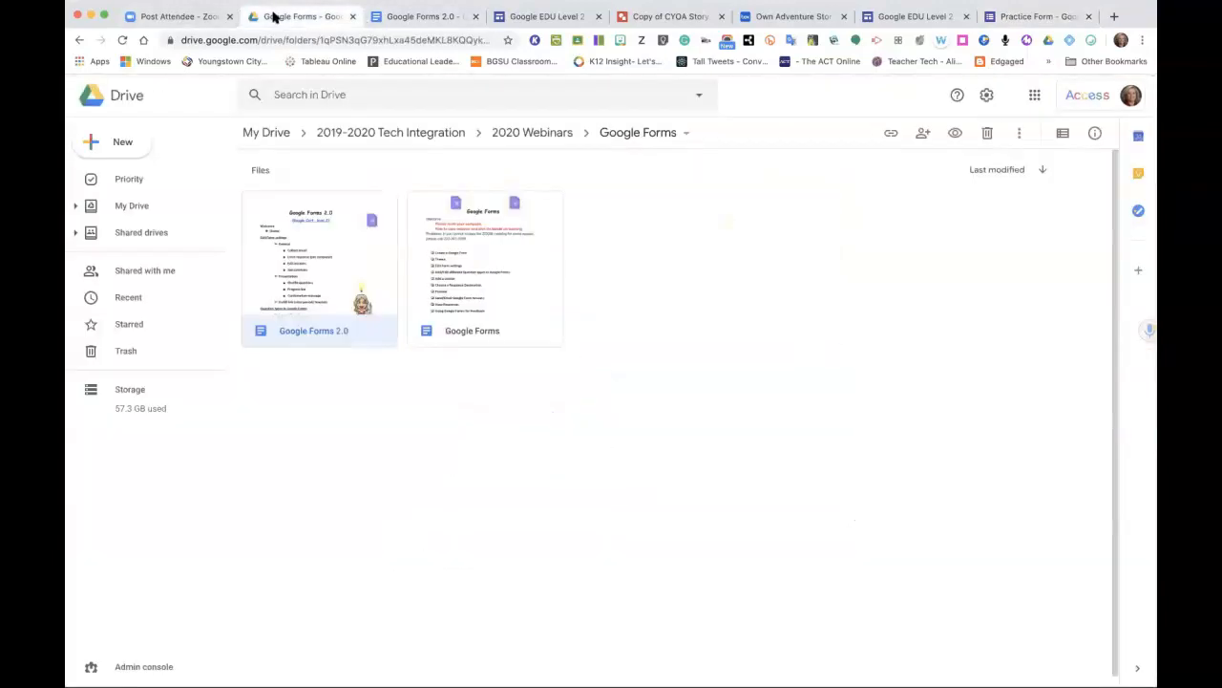
pyautogui.click(266, 133)
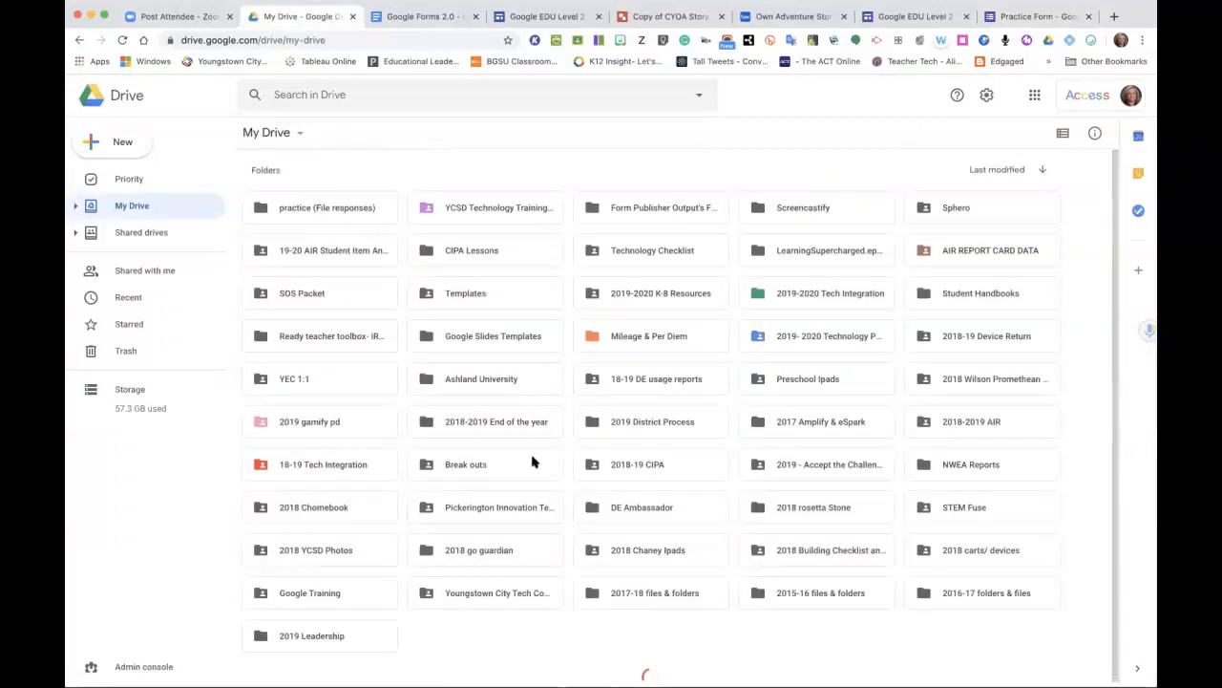
pyautogui.scroll(-1, 534, 463)
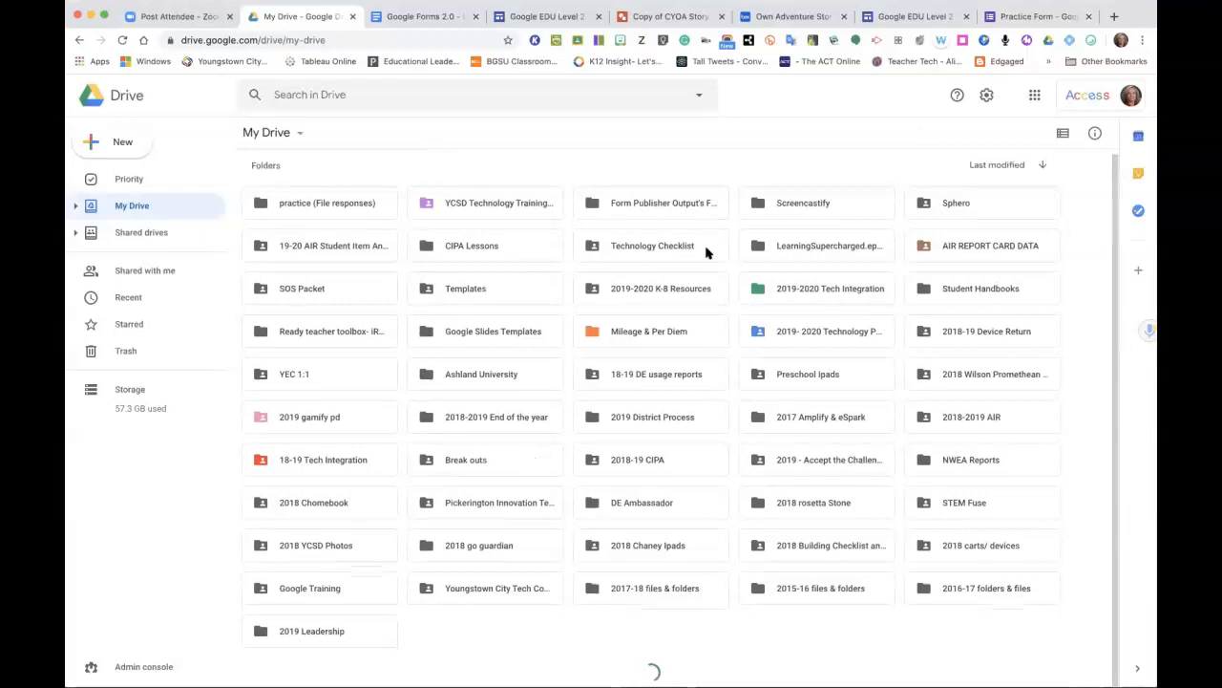
# Close the Copy of CYOA Story Template, Own Adventure Story, and duplicate Google EDU Level 2 pages.
pyautogui.click(664, 17)
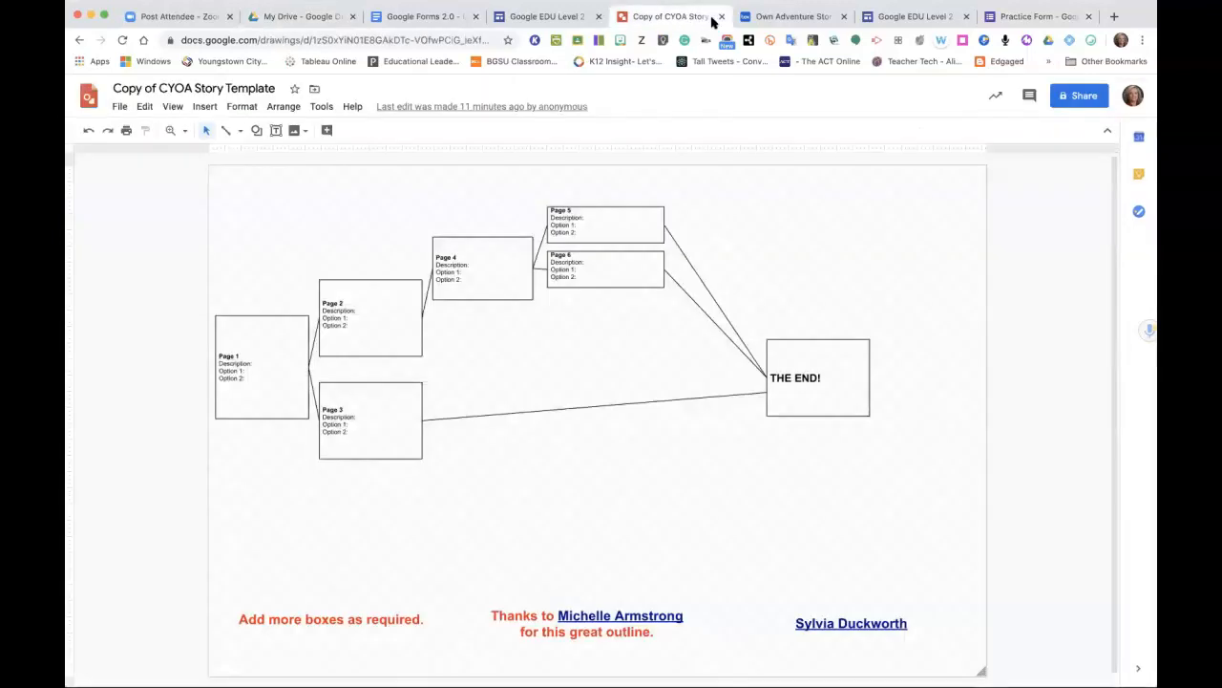
pyautogui.click(722, 17)
pyautogui.click(722, 17)
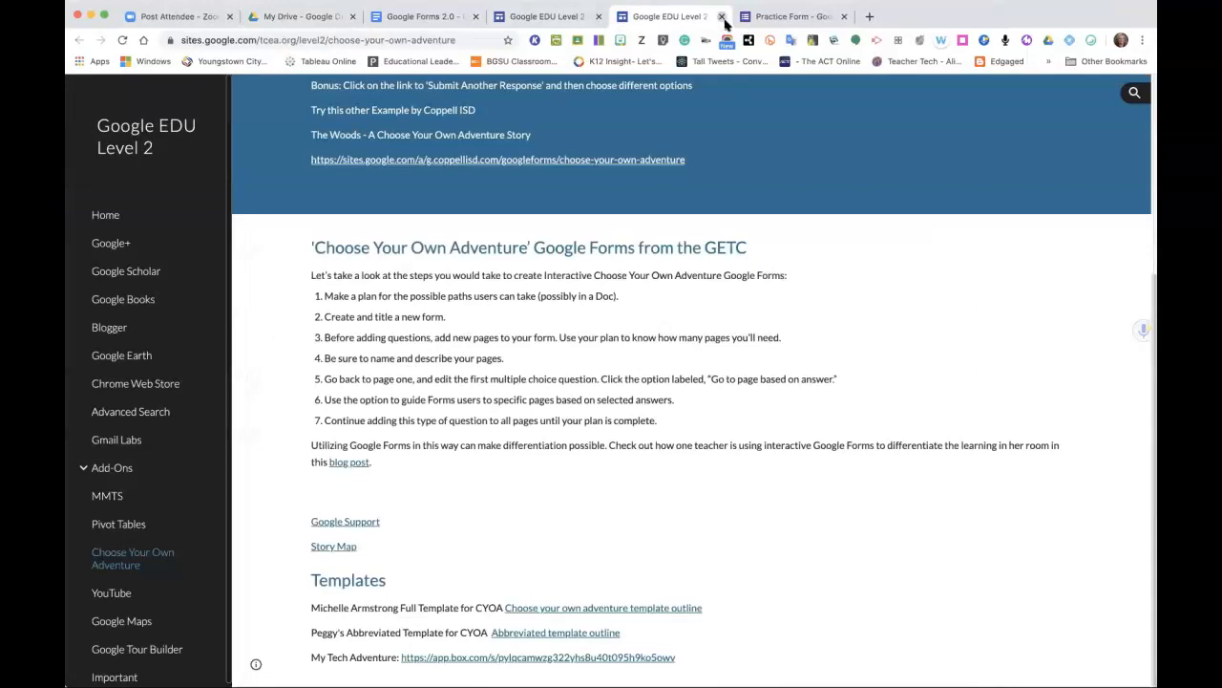
pyautogui.click(722, 17)
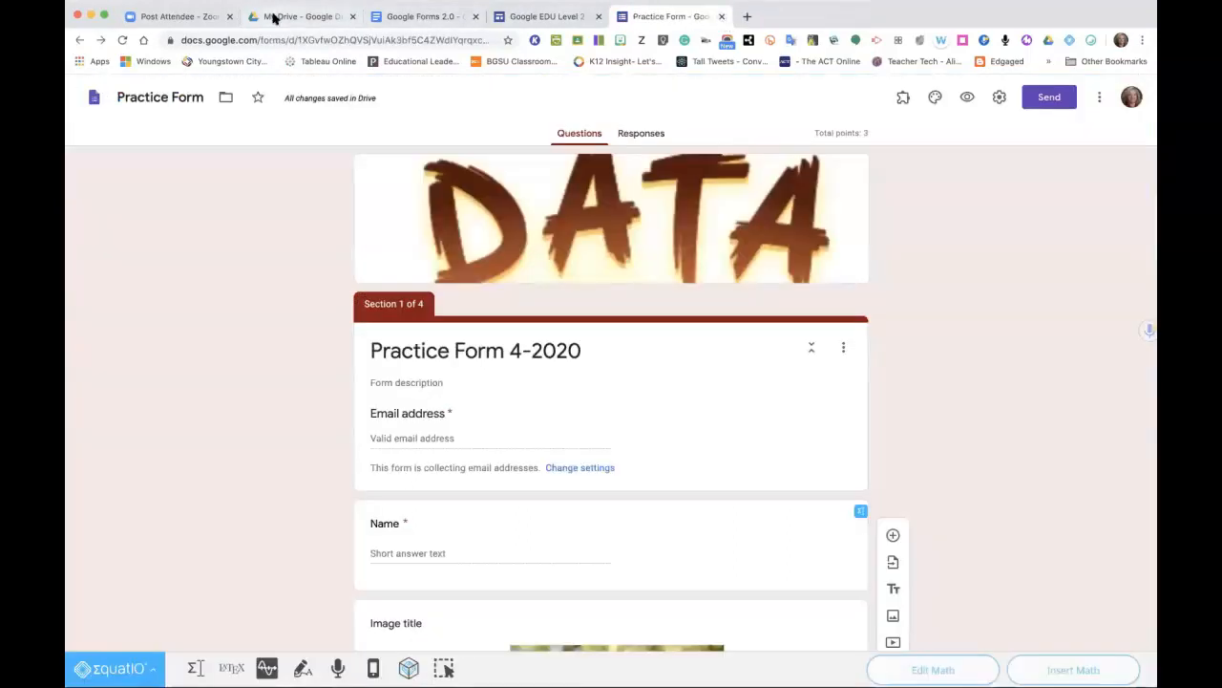
# Glance over the start of Practice Form and look at its default email sending options.
pyautogui.scroll(-5, 540, 432)
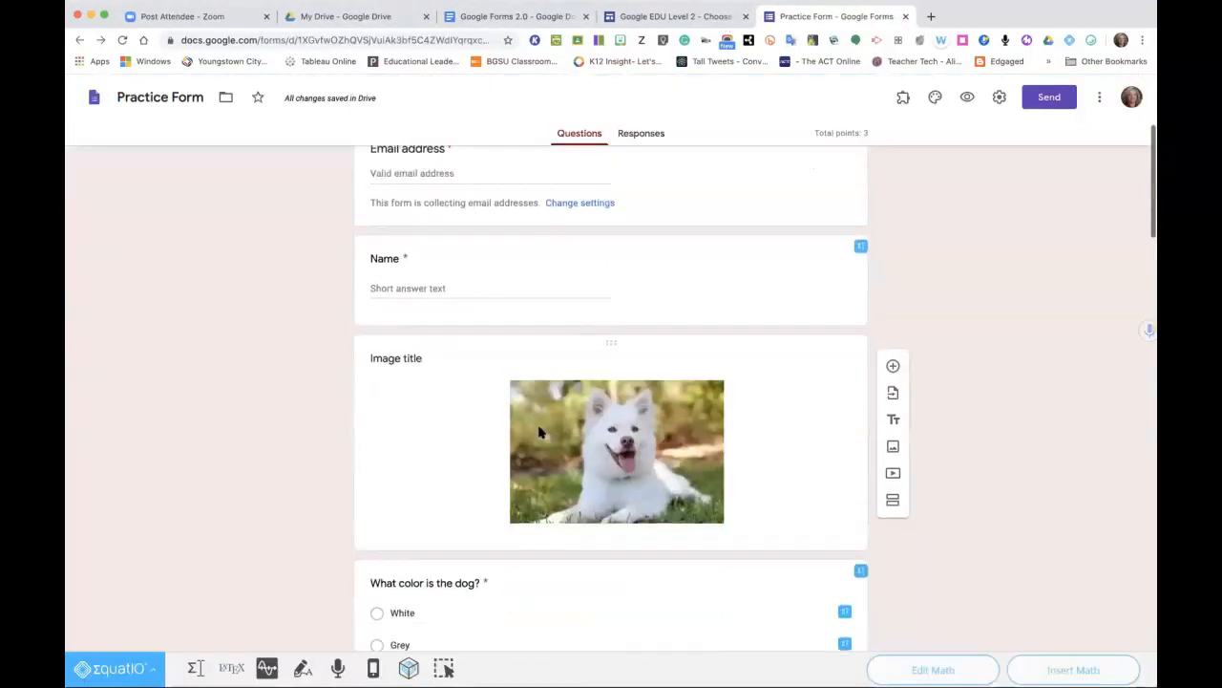
pyautogui.scroll(5, 540, 431)
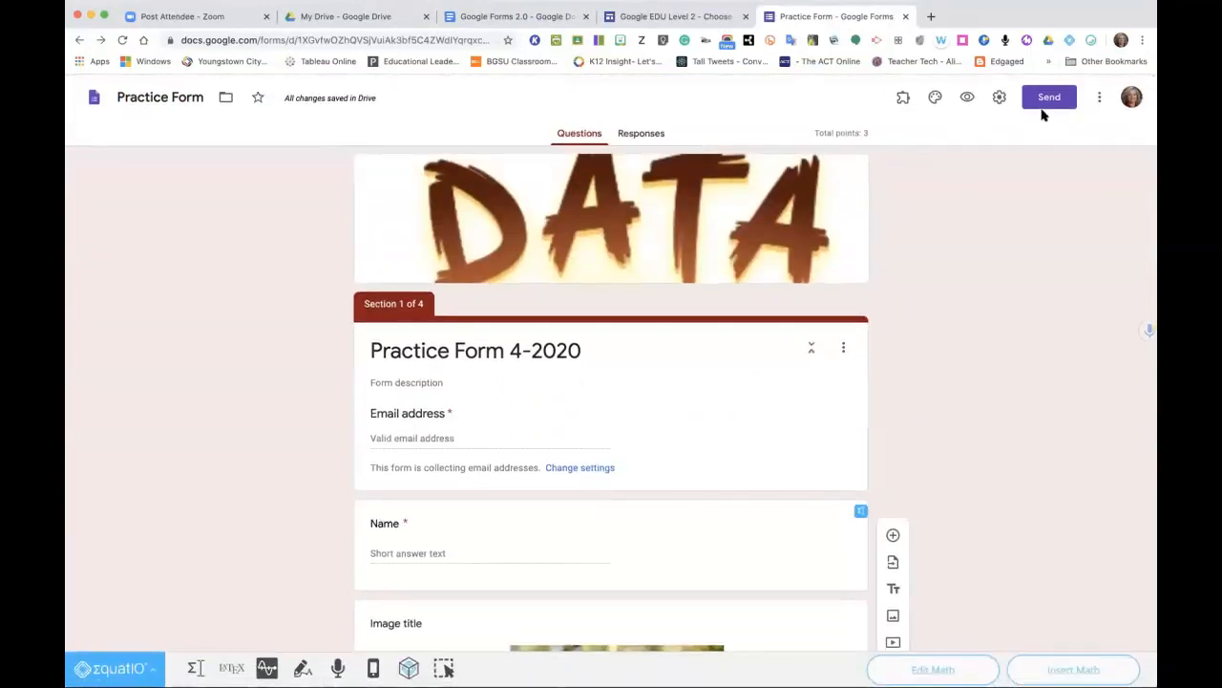
pyautogui.click(1050, 97)
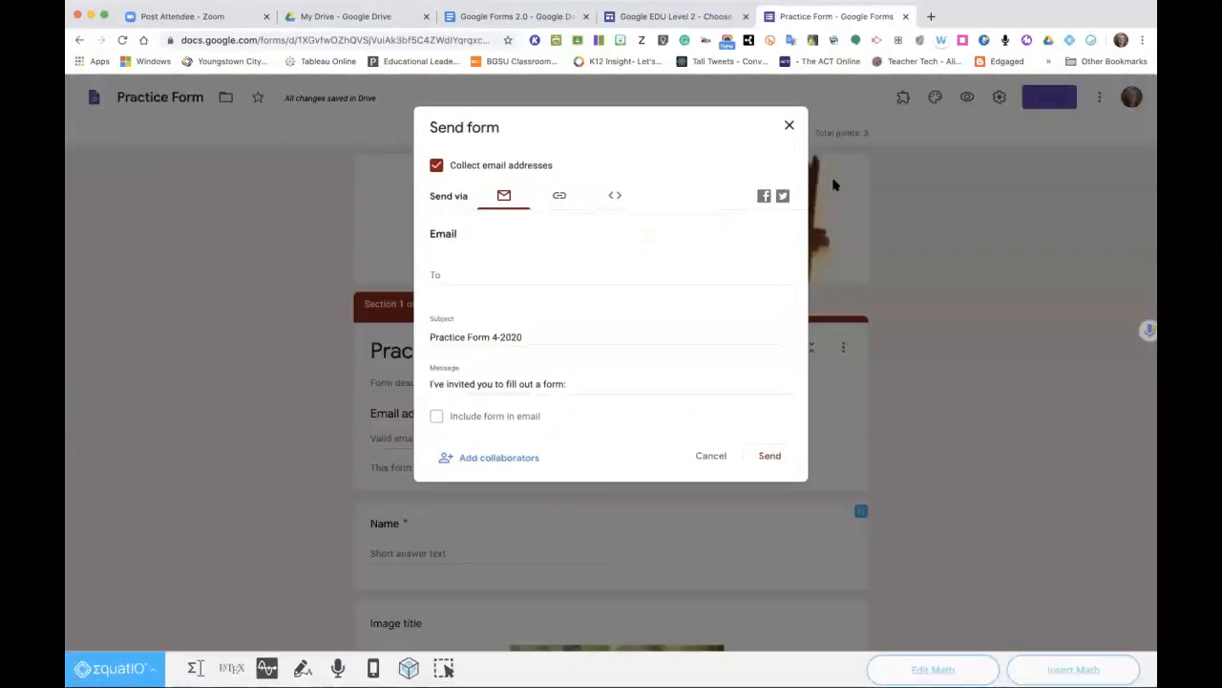
pyautogui.click(789, 125)
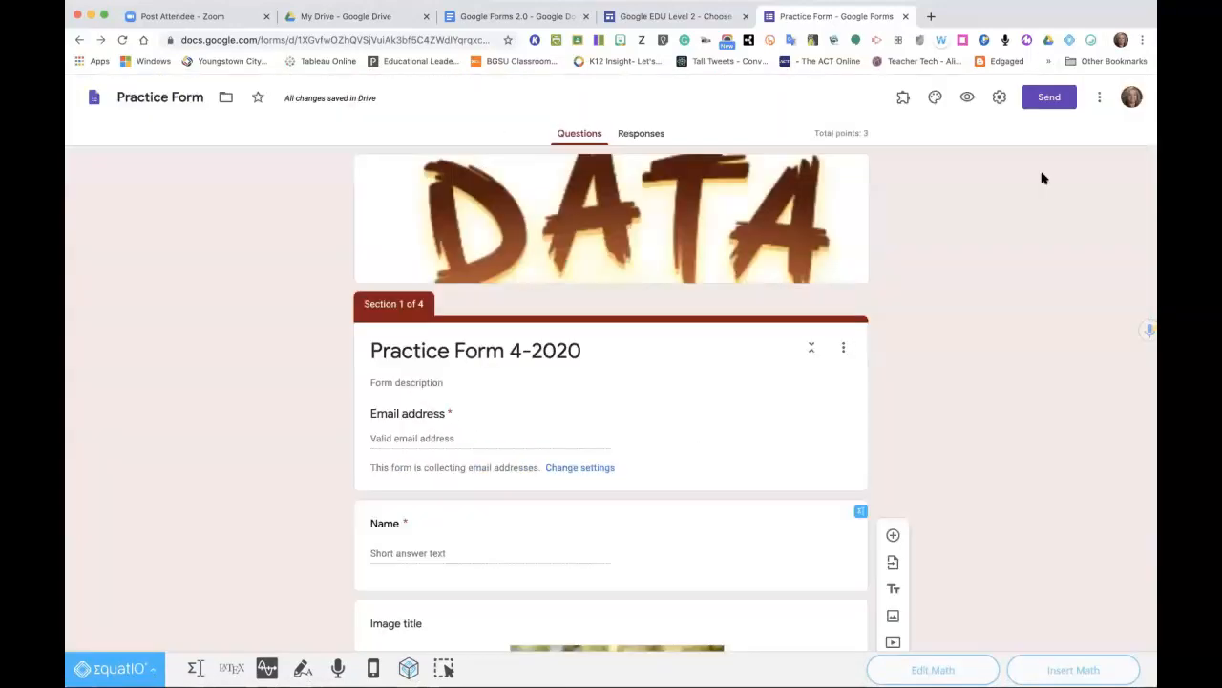
# View the form's collaborator sharing settings and close them without inviting anyone.
pyautogui.click(1099, 105)
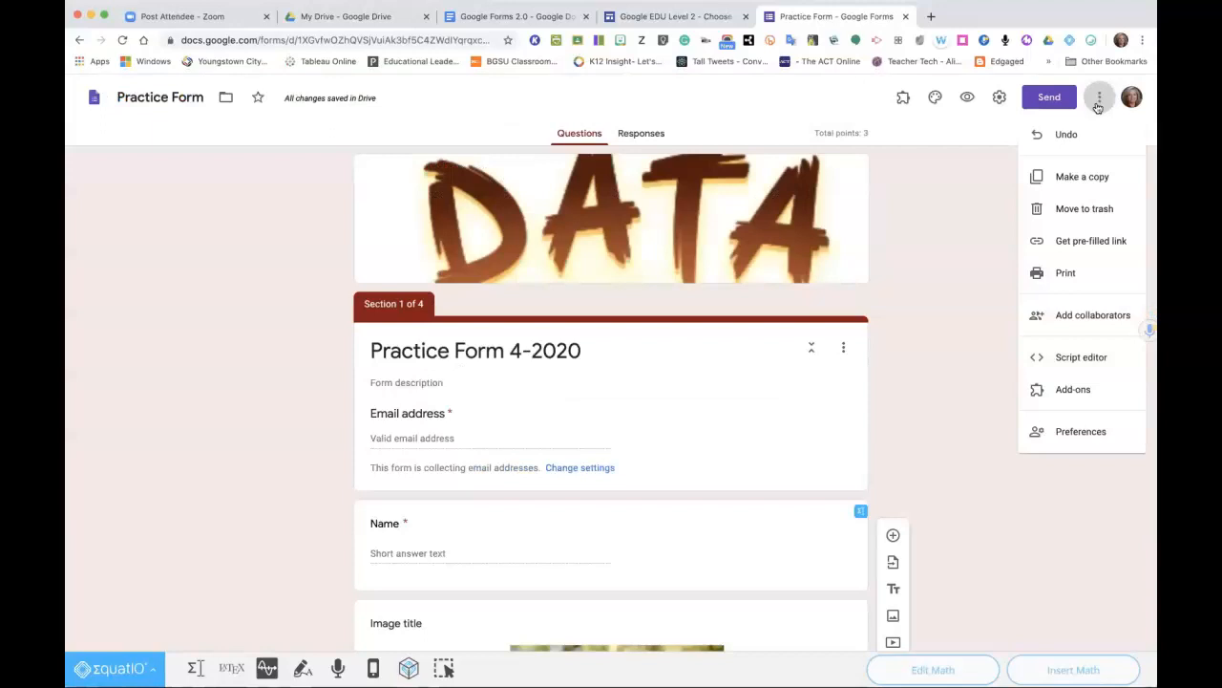
pyautogui.click(1083, 316)
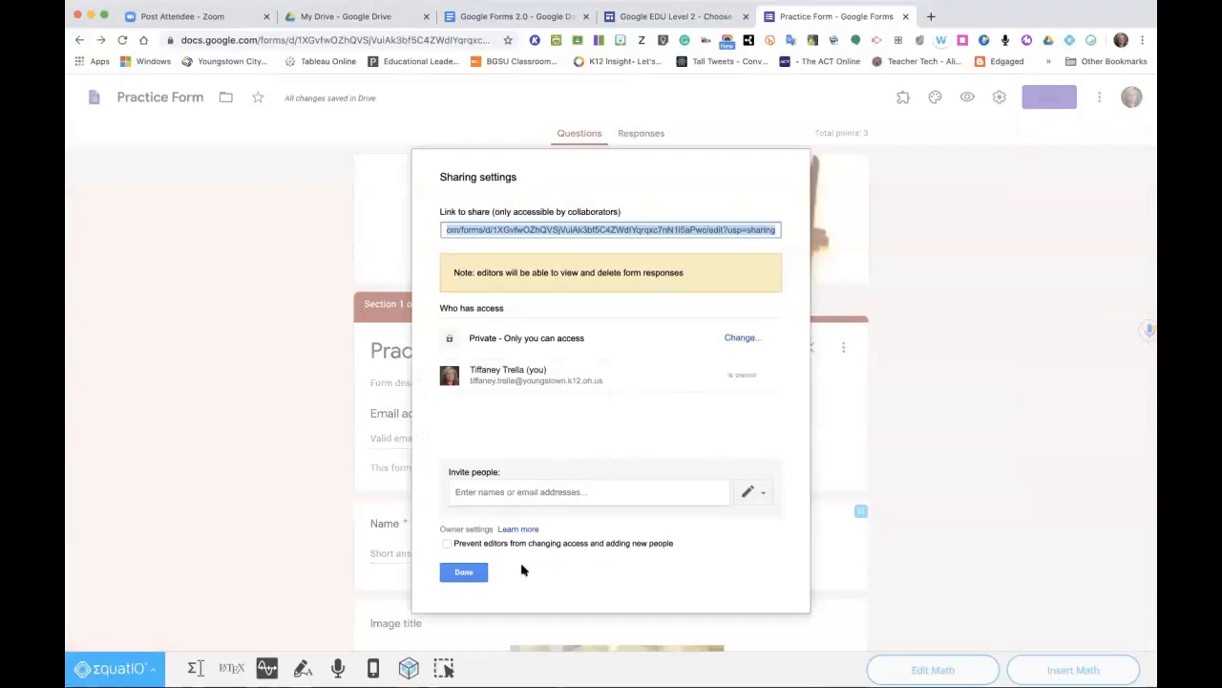
pyautogui.click(460, 572)
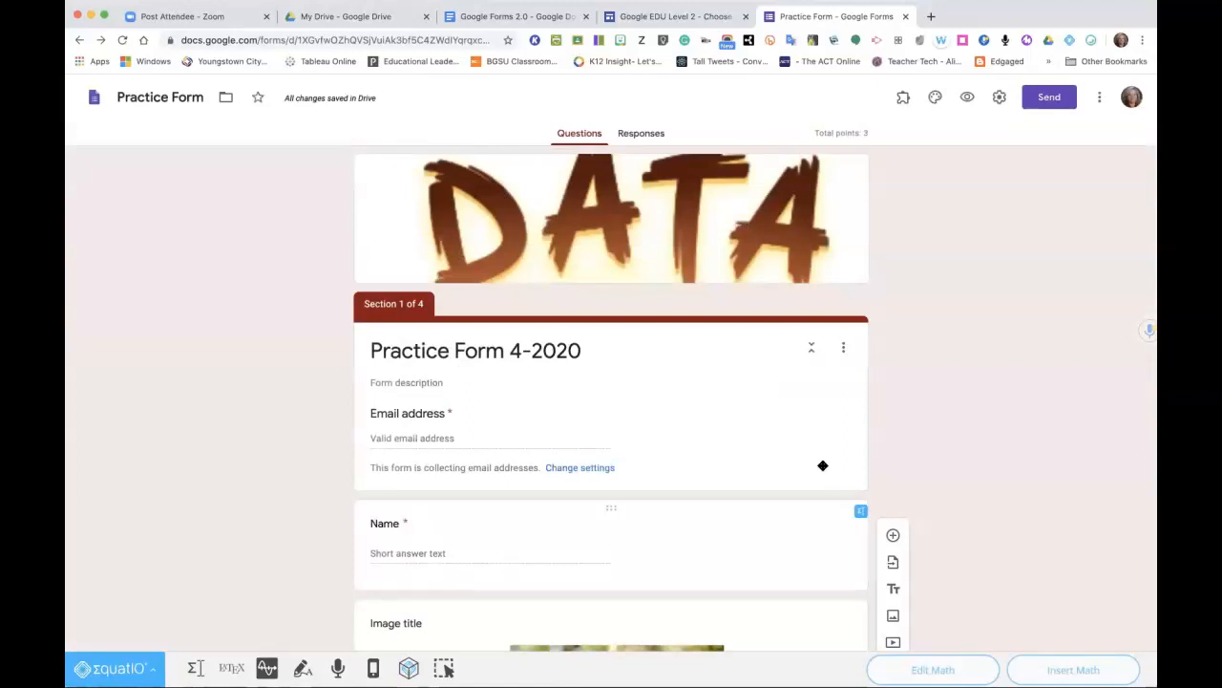
# Review how to send the form by email and by shareable link, and cancel without sending.
pyautogui.click(1049, 100)
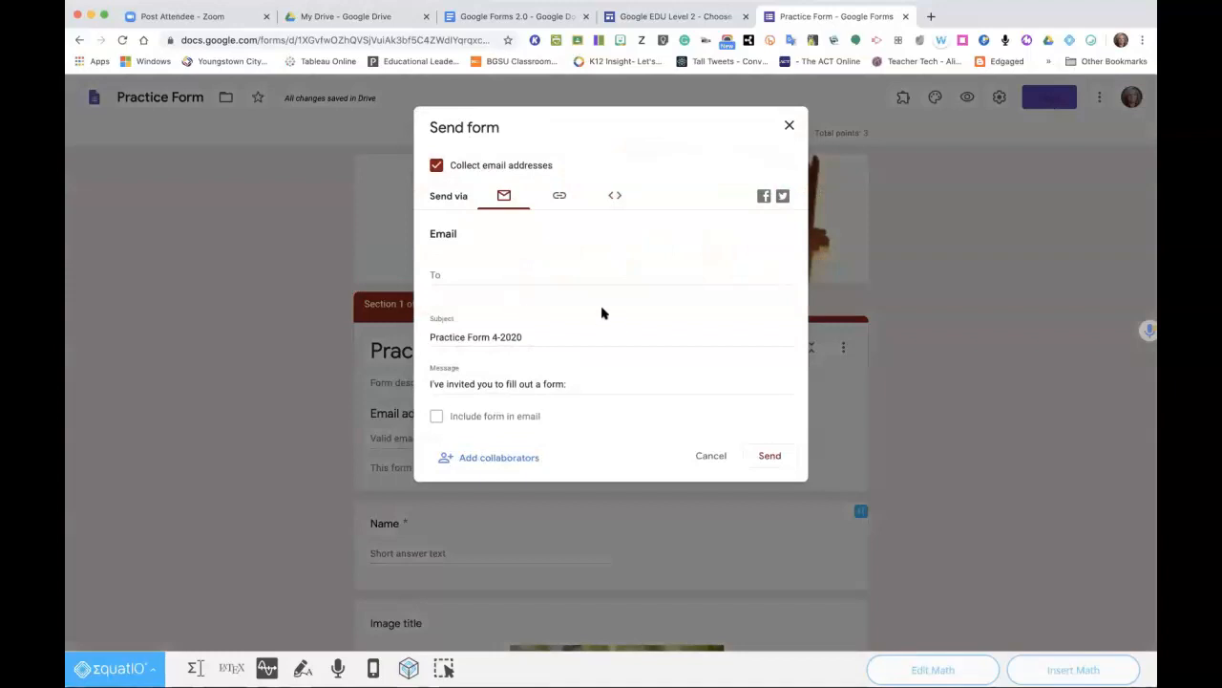
pyautogui.click(481, 277)
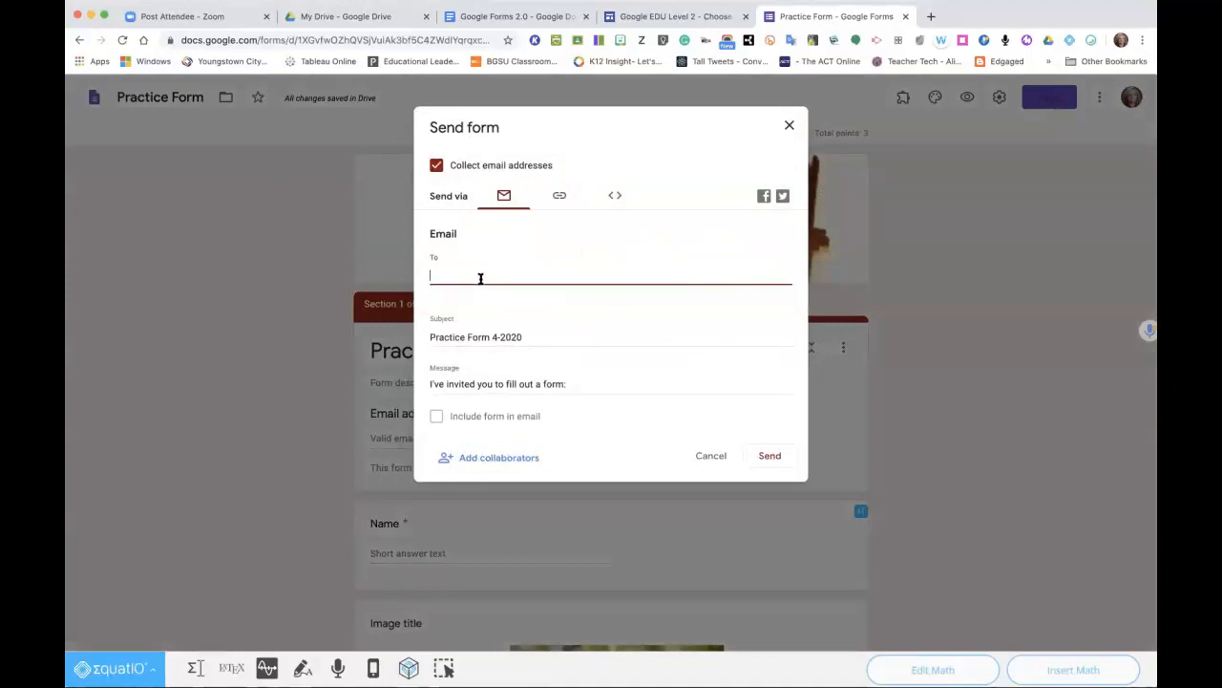
pyautogui.click(558, 196)
pyautogui.click(554, 259)
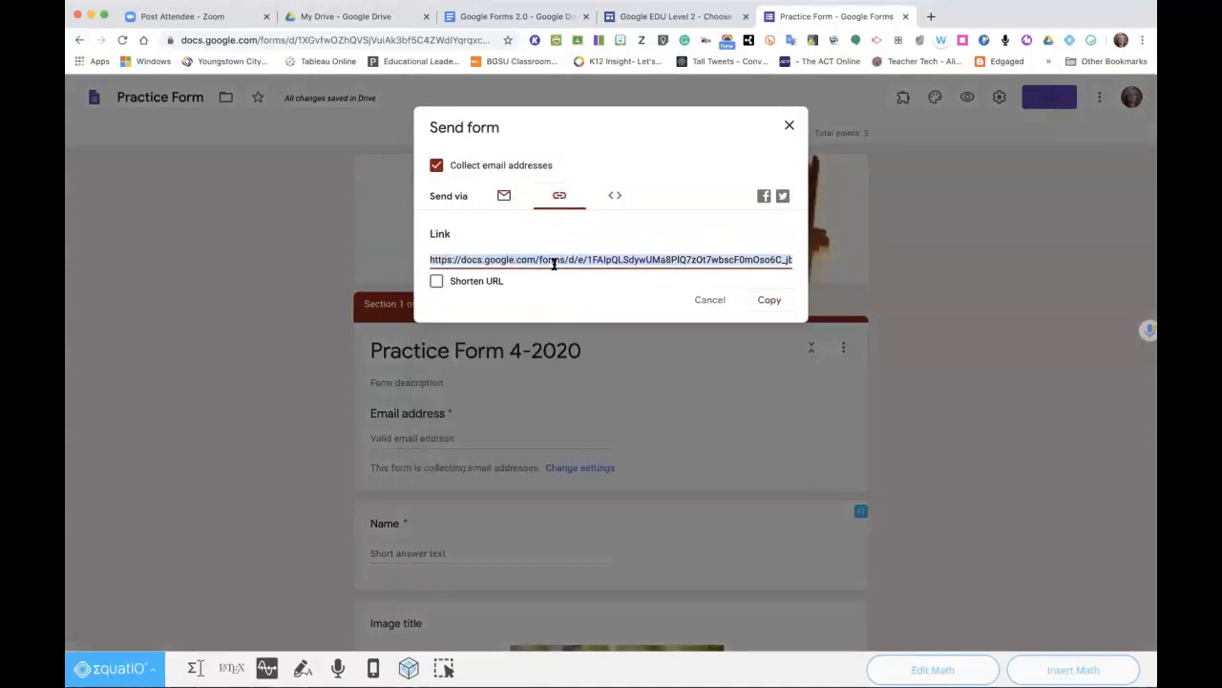
pyautogui.click(723, 303)
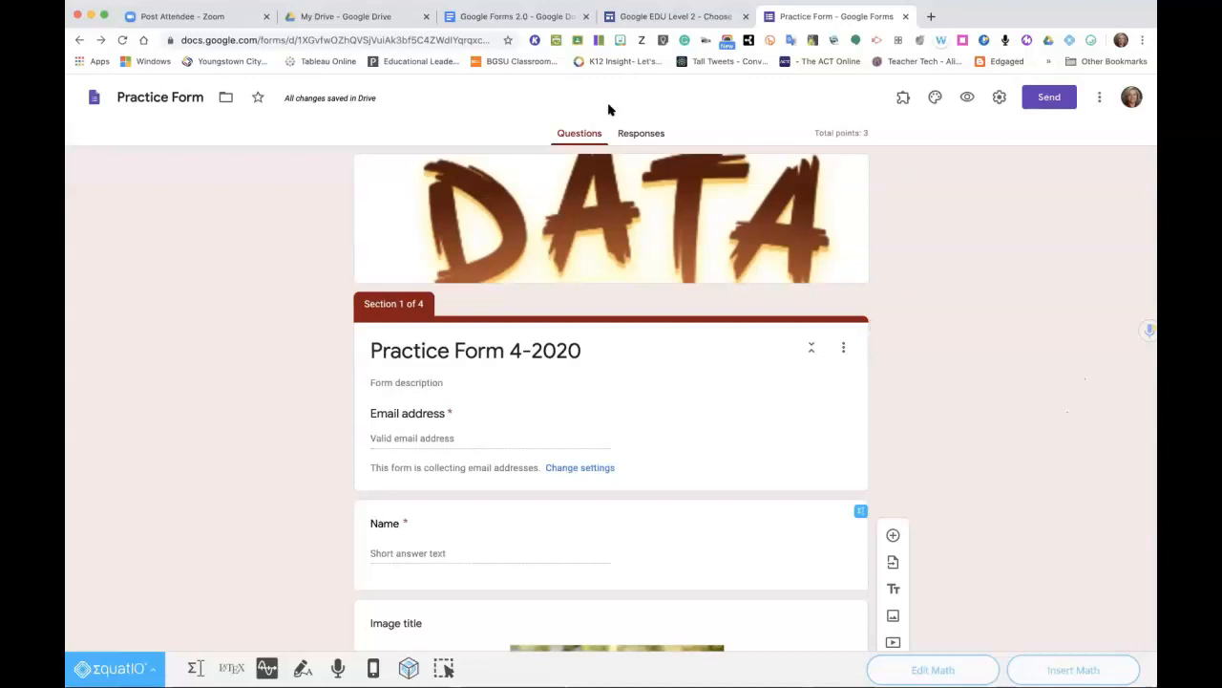
# Check the form's responses, review its questions through the start of section 2, and go back to the responses.
pyautogui.click(638, 134)
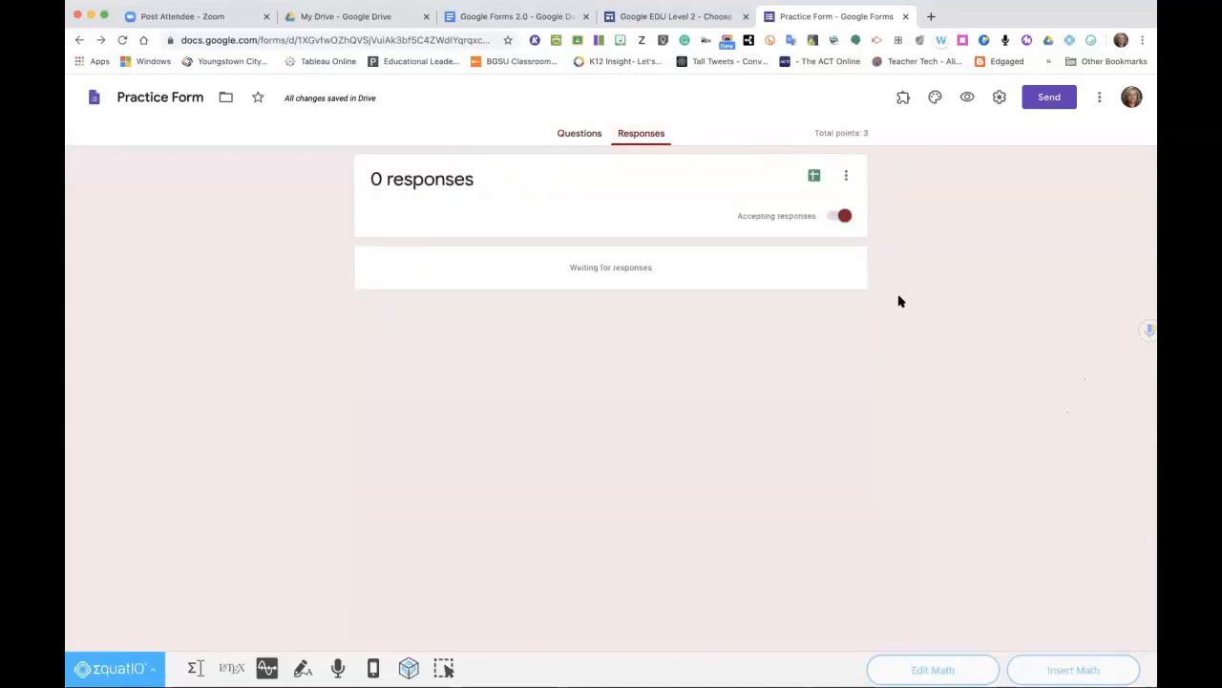
pyautogui.click(579, 135)
pyautogui.scroll(-10, 584, 427)
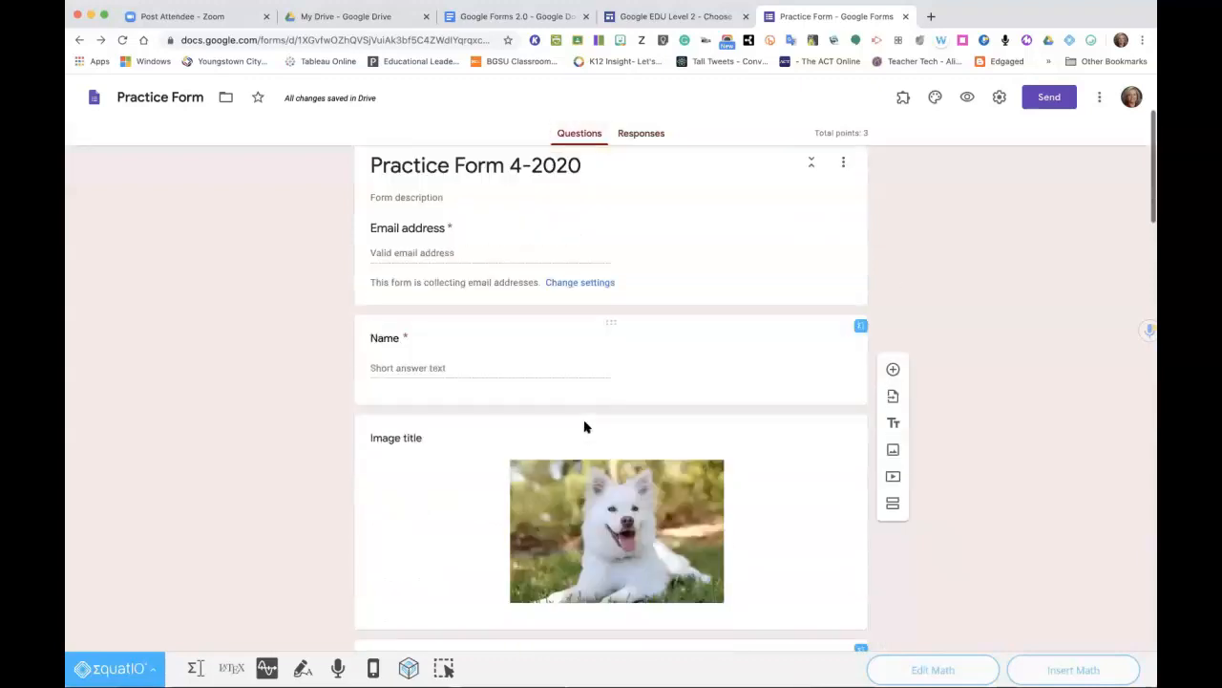
pyautogui.scroll(-10, 585, 427)
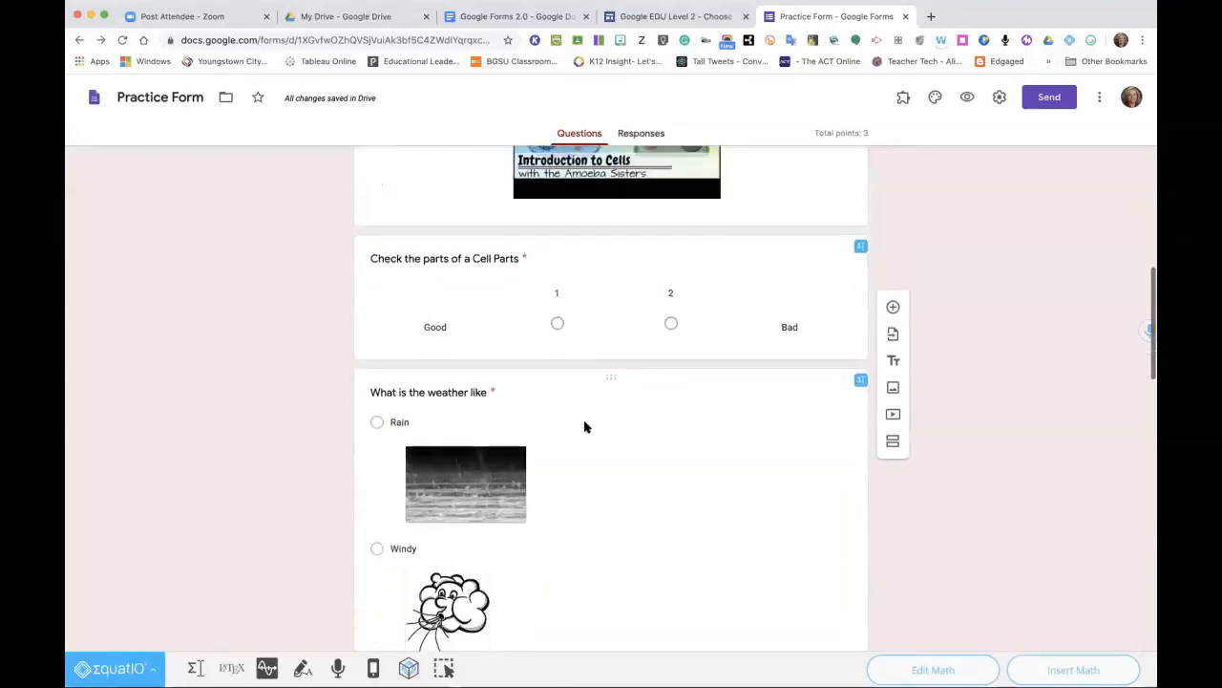
pyautogui.scroll(-8, 584, 427)
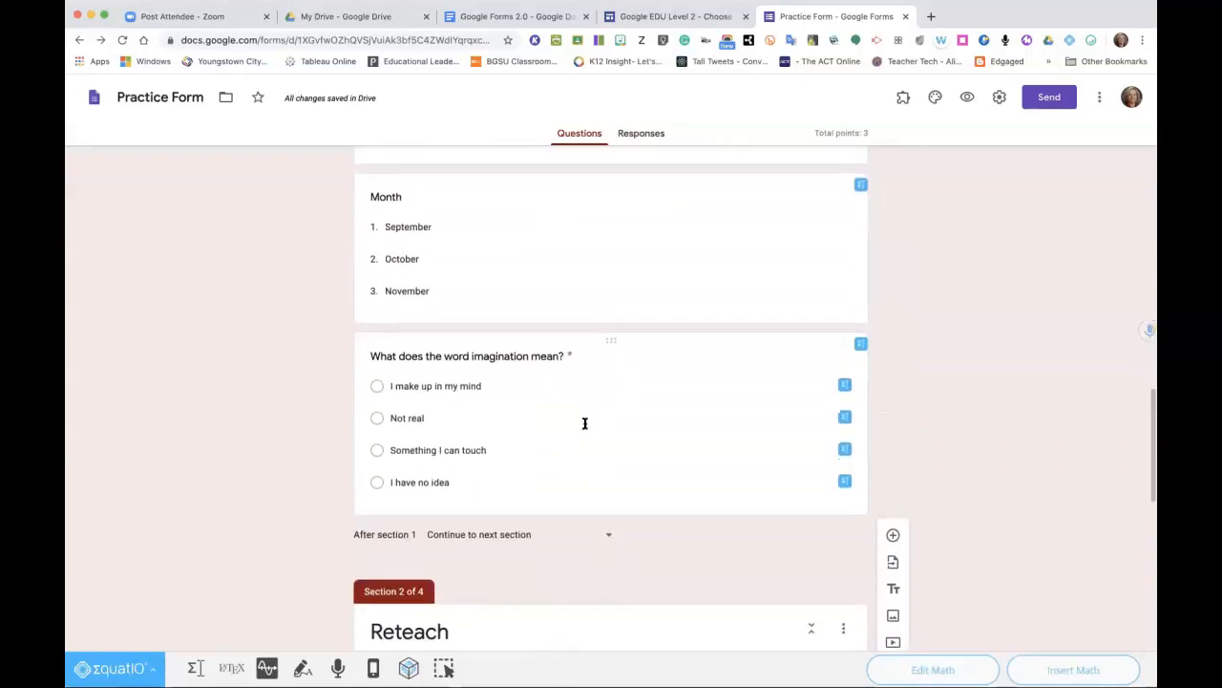
pyautogui.scroll(-2, 585, 423)
pyautogui.scroll(10, 586, 425)
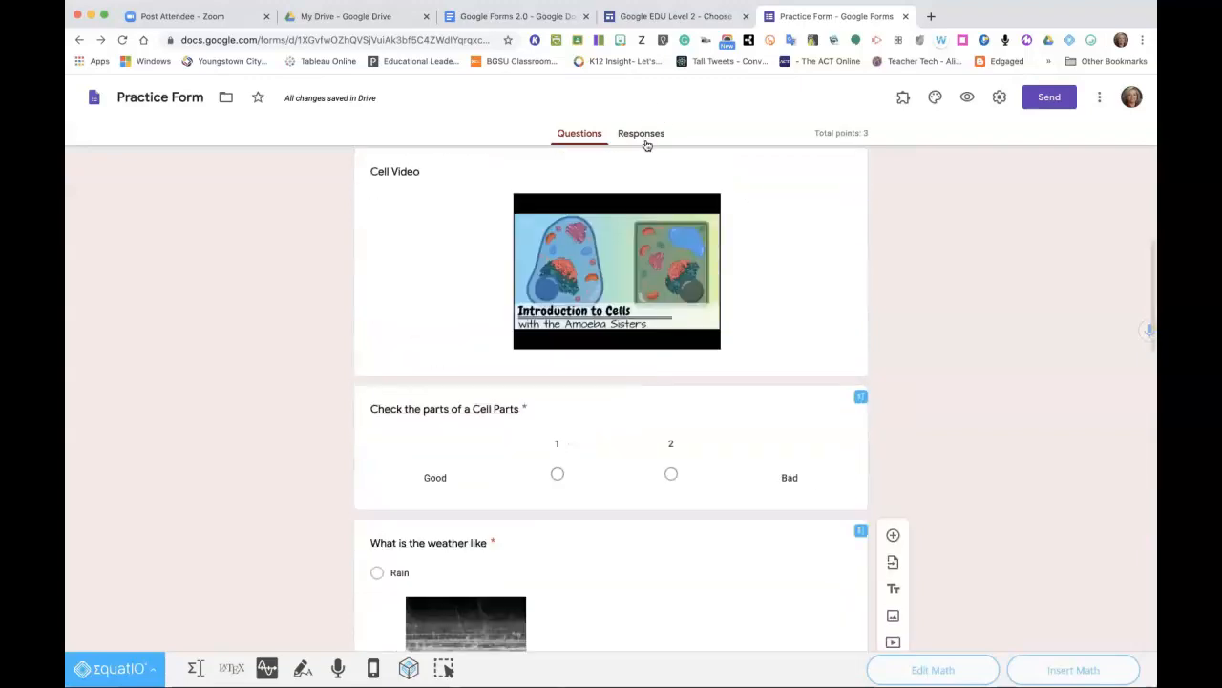
pyautogui.click(646, 142)
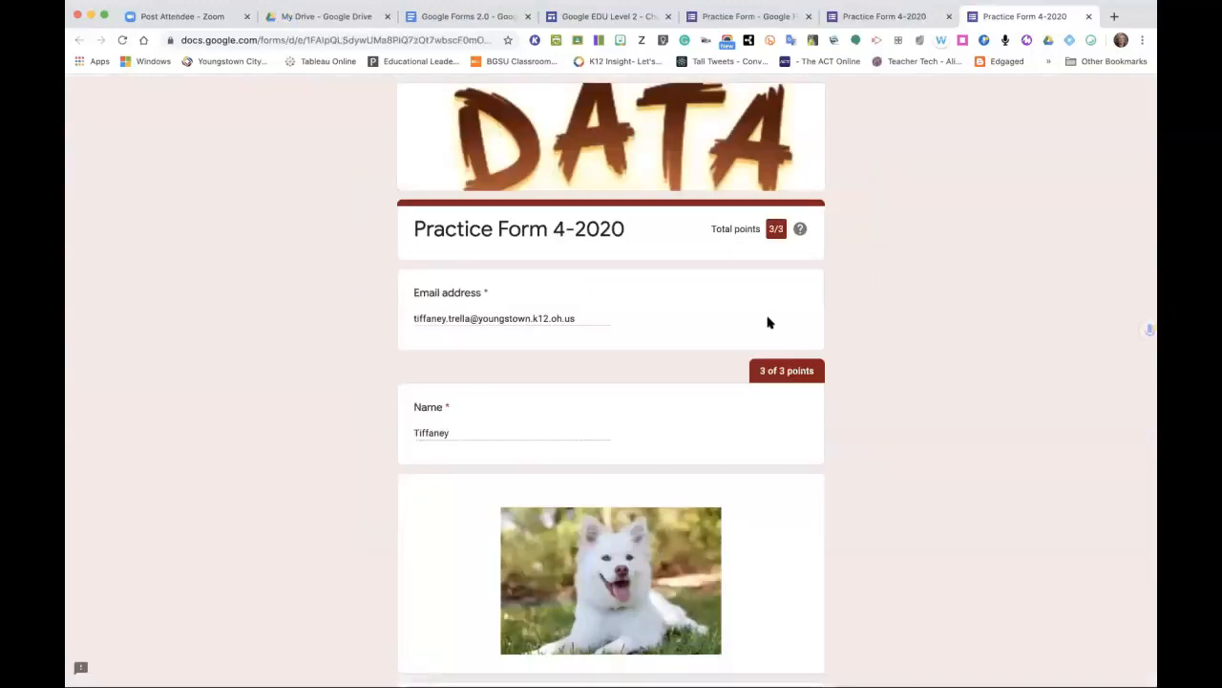
# Review the points on the respondent's scored copy of Practice Form 4-2020 through the imagination question, and close that copy.
pyautogui.scroll(-5, 779, 424)
pyautogui.scroll(4, 778, 424)
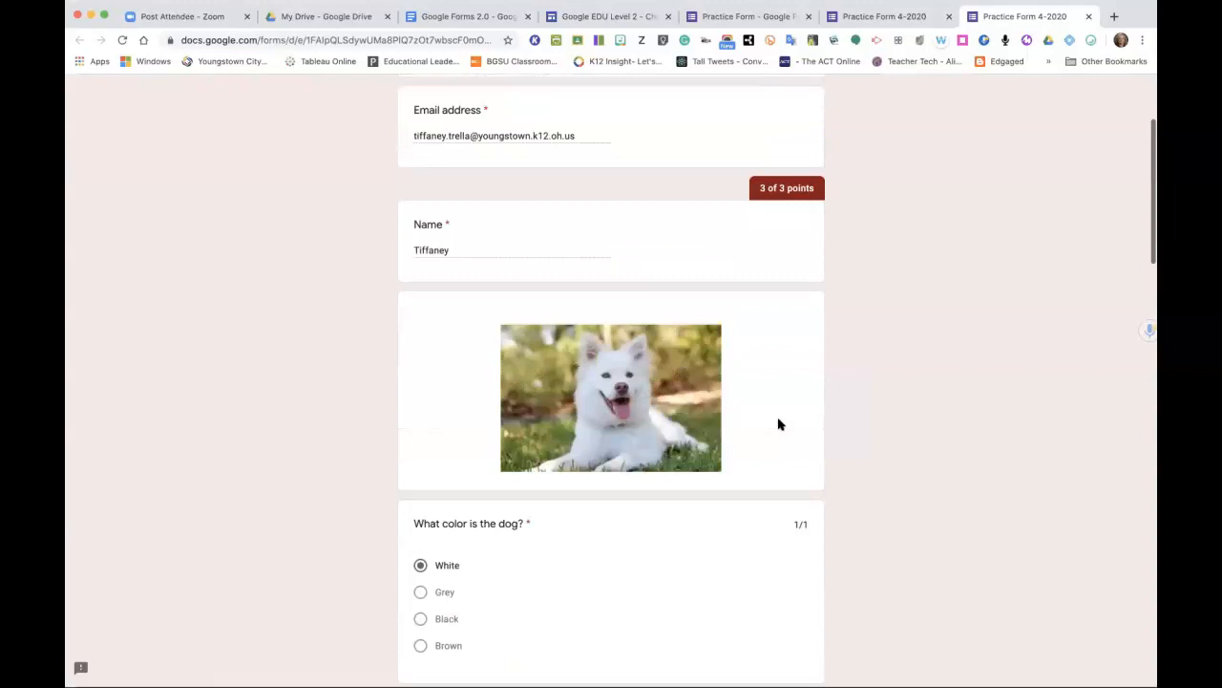
pyautogui.scroll(-2, 778, 424)
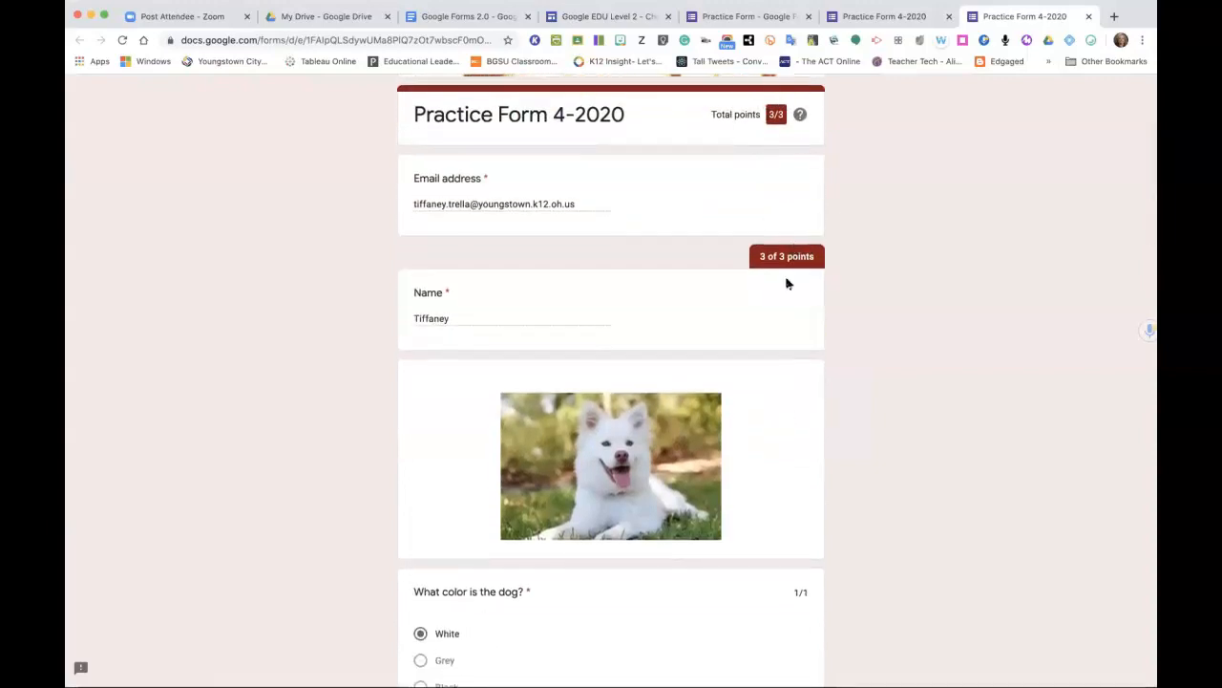
pyautogui.scroll(-7, 774, 349)
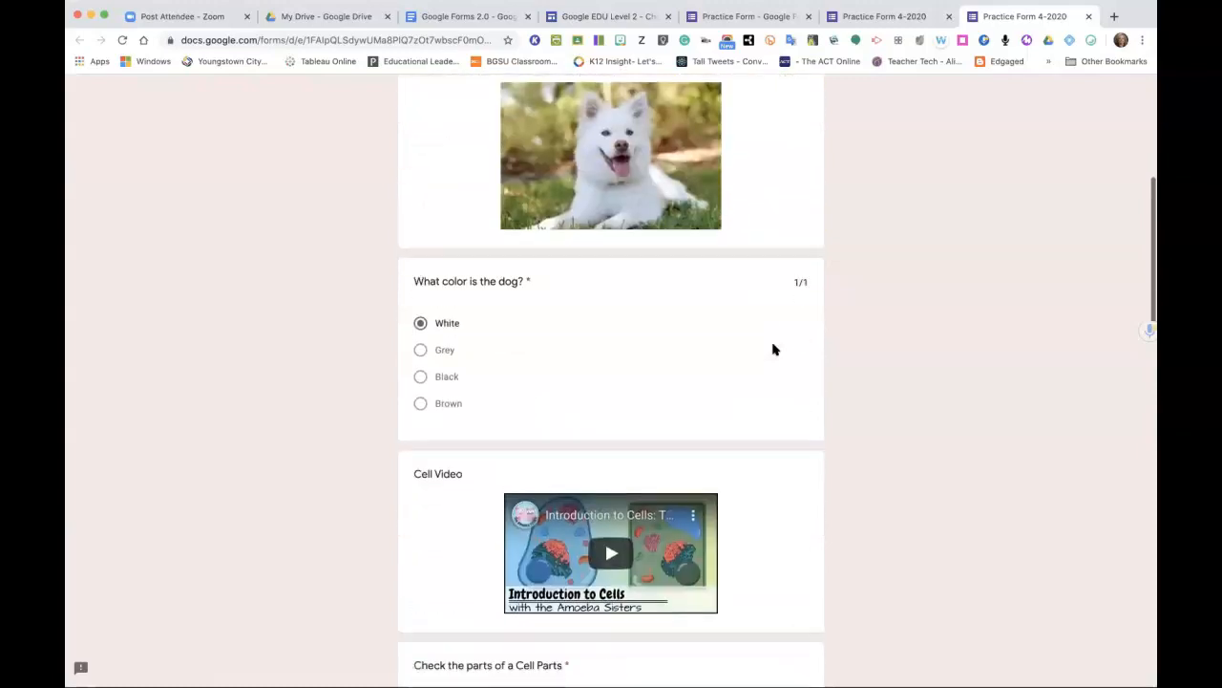
pyautogui.scroll(-8, 773, 349)
pyautogui.scroll(6, 768, 372)
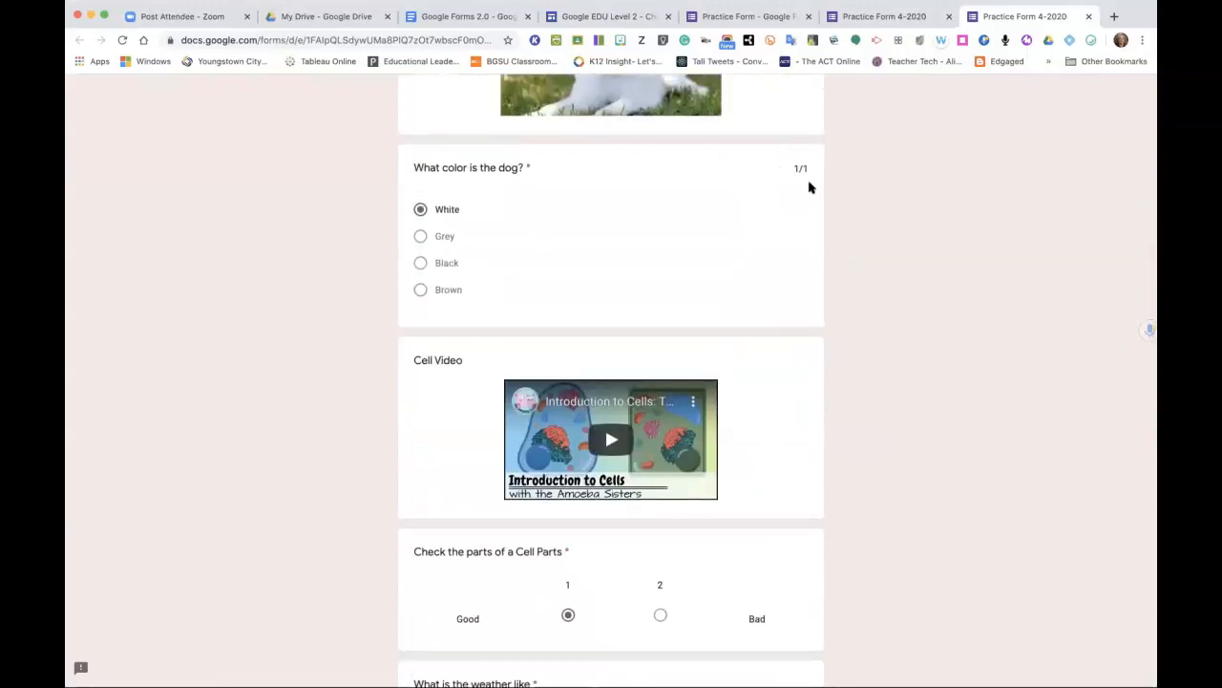
pyautogui.scroll(-13, 761, 454)
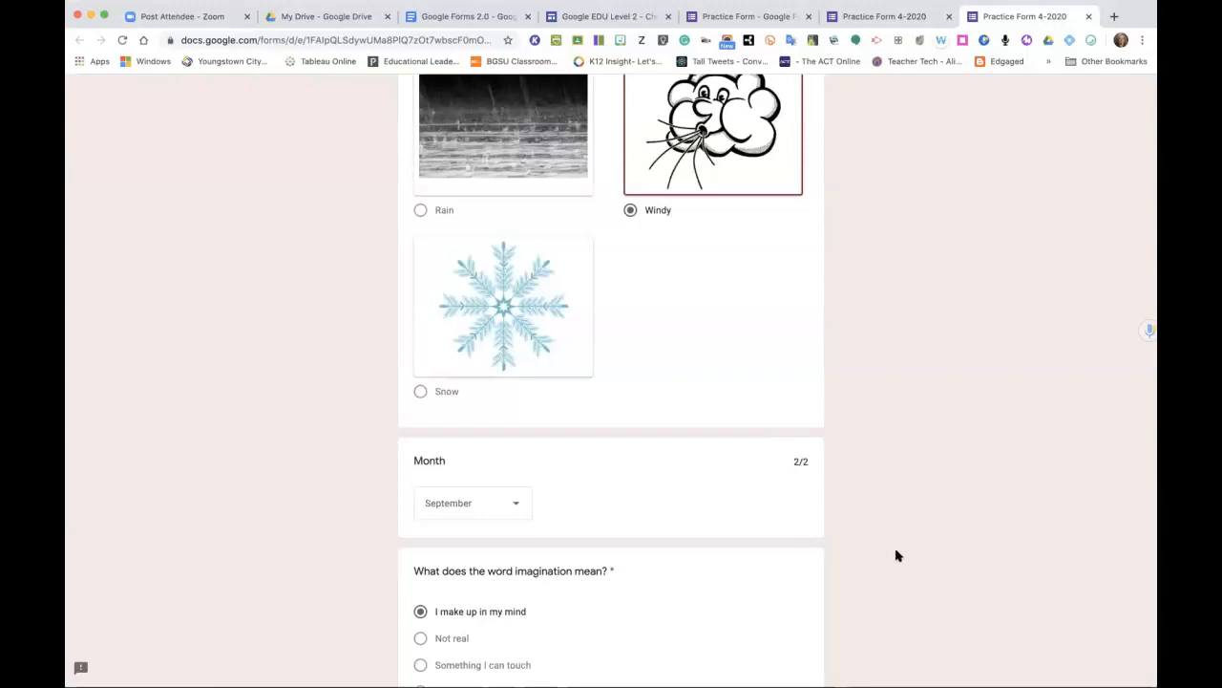
pyautogui.scroll(10, 896, 516)
pyautogui.scroll(16, 895, 517)
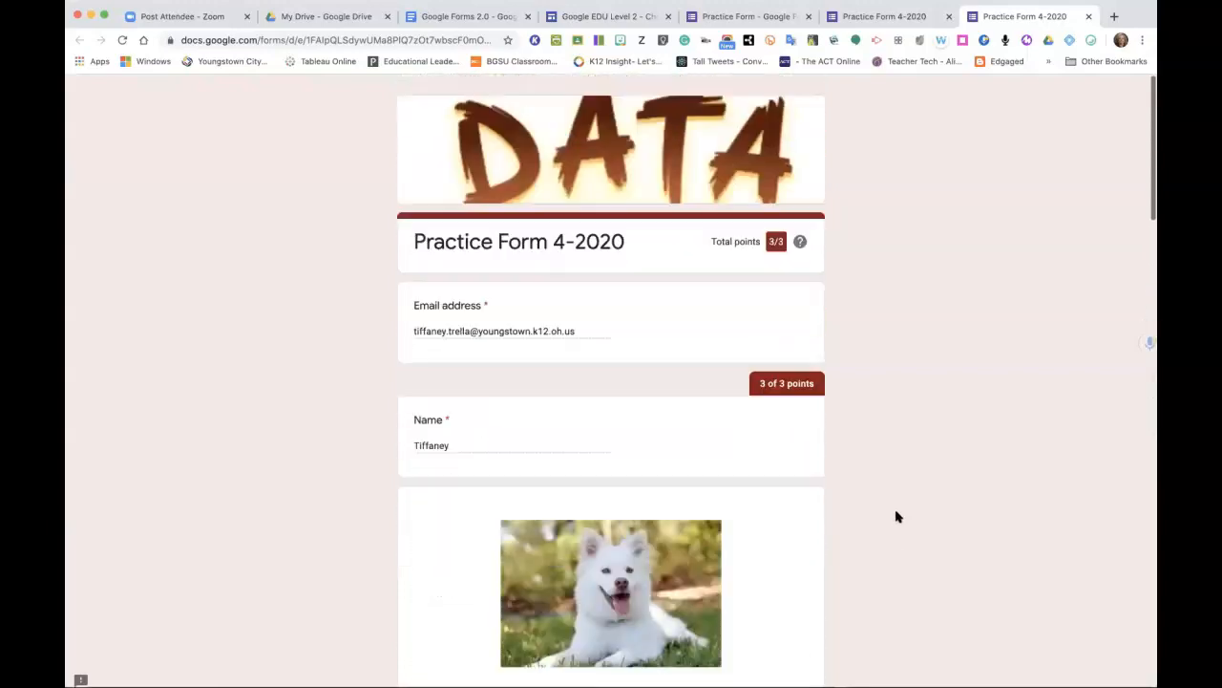
pyautogui.click(1088, 16)
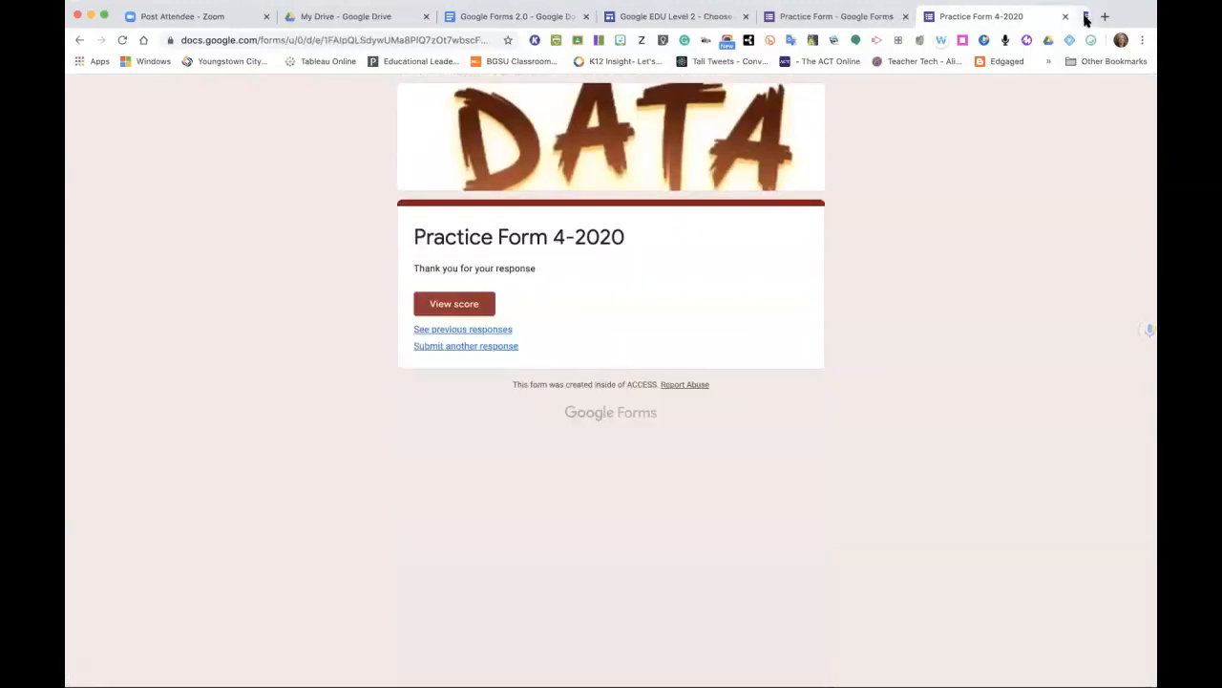
# Return to Practice Form's response summary and review the insights, frequently missed questions, score list and submitted names.
pyautogui.click(844, 17)
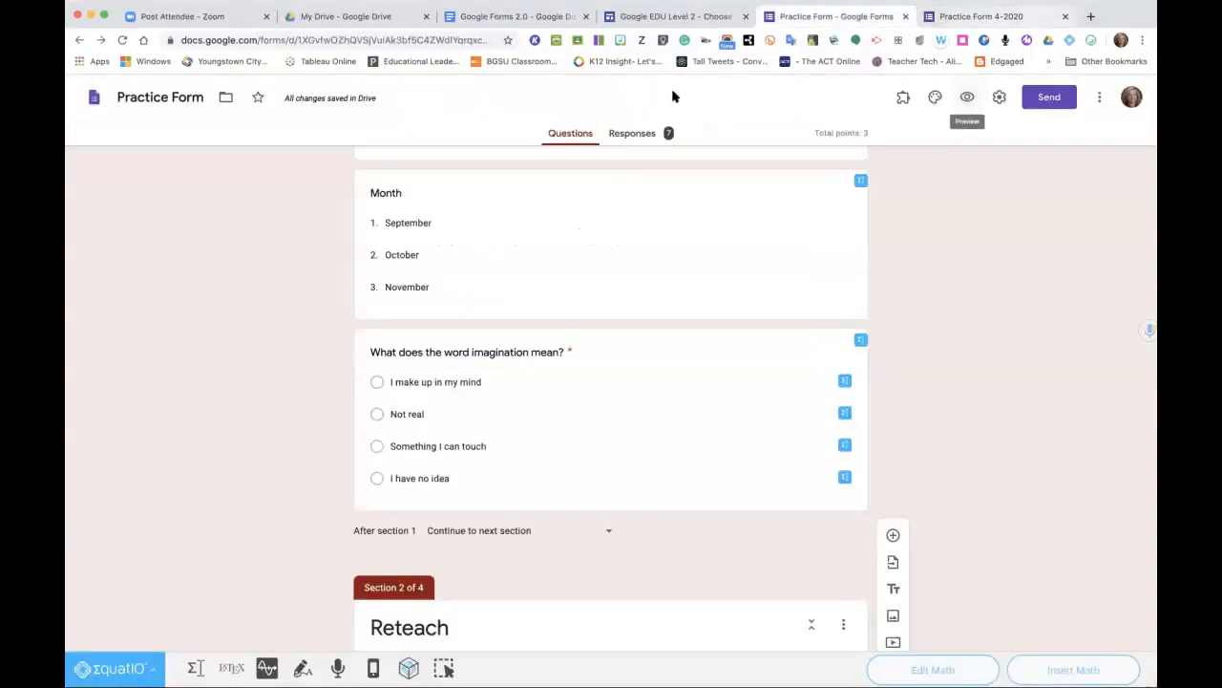
pyautogui.click(638, 131)
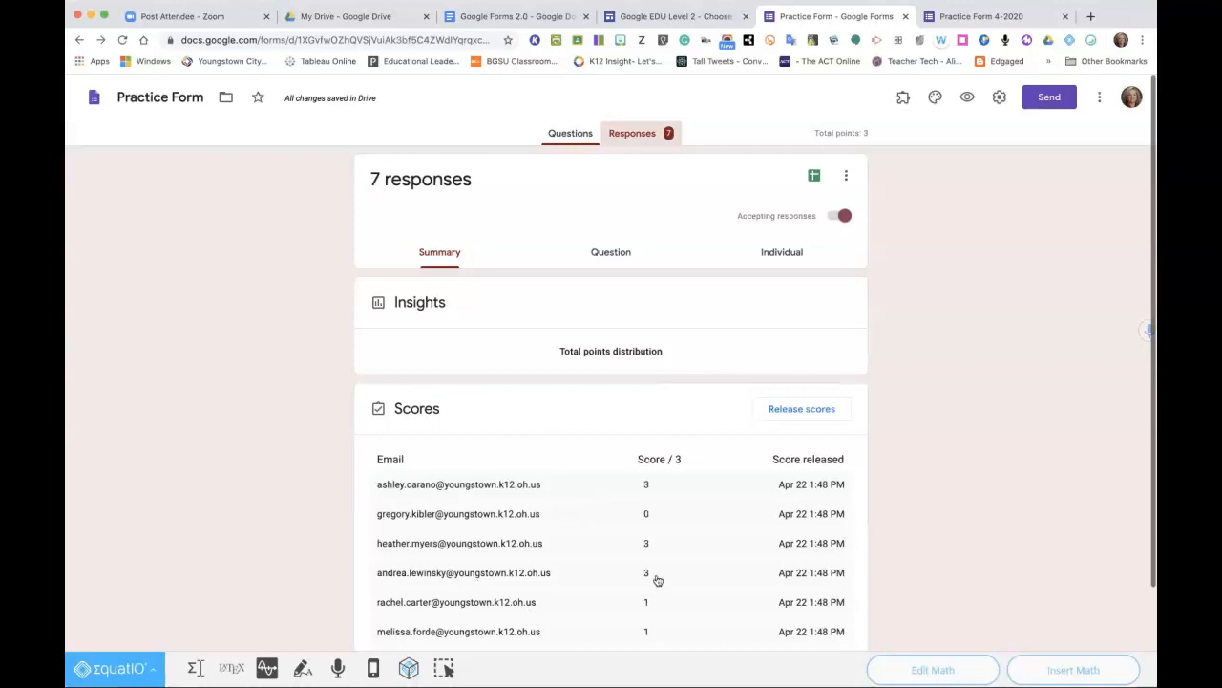
pyautogui.scroll(-2, 821, 398)
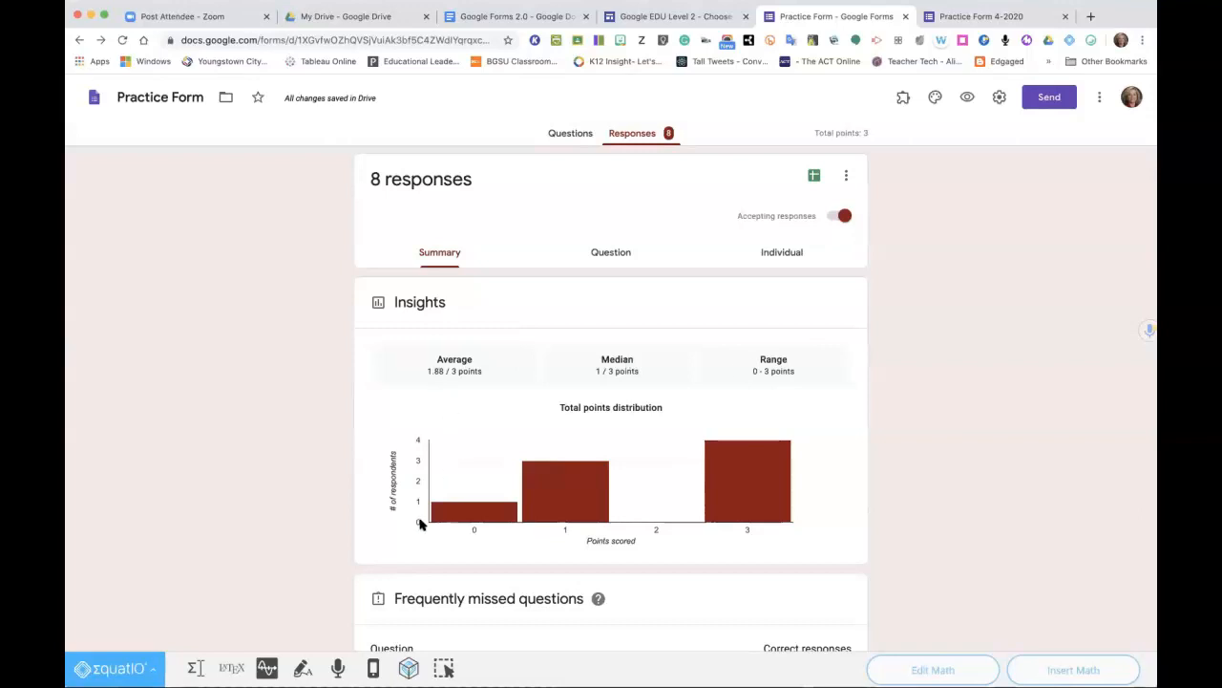
pyautogui.scroll(-5, 420, 524)
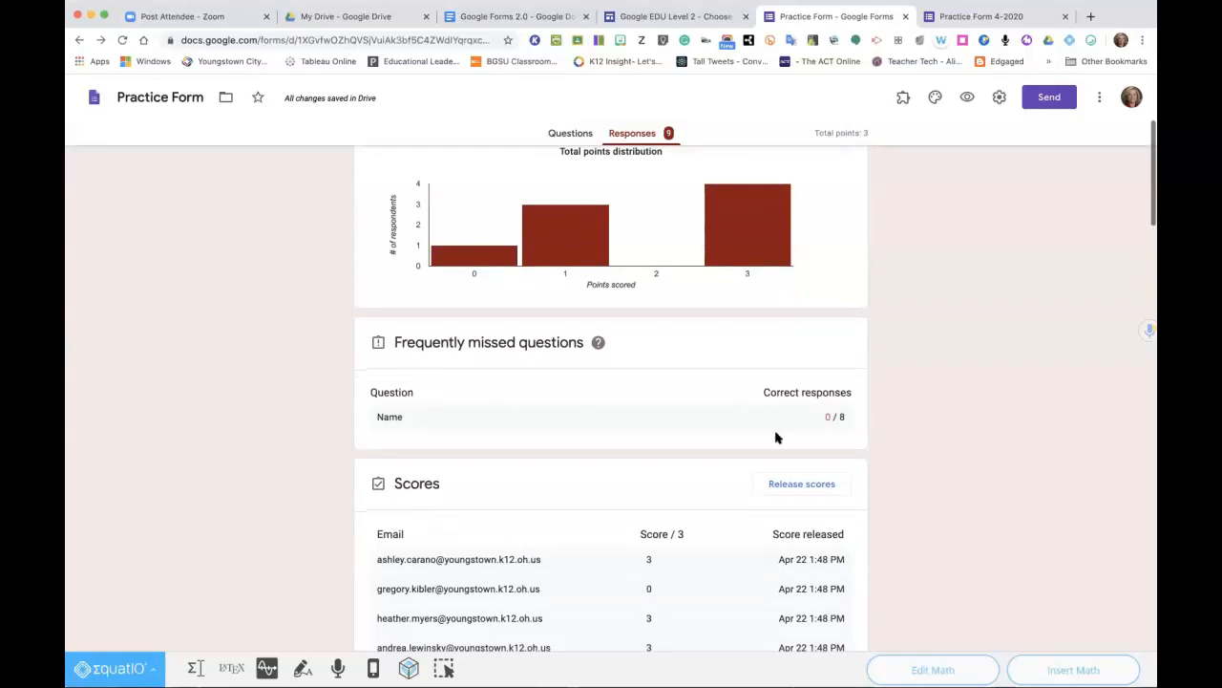
pyautogui.scroll(-5, 604, 525)
pyautogui.scroll(-5, 604, 525)
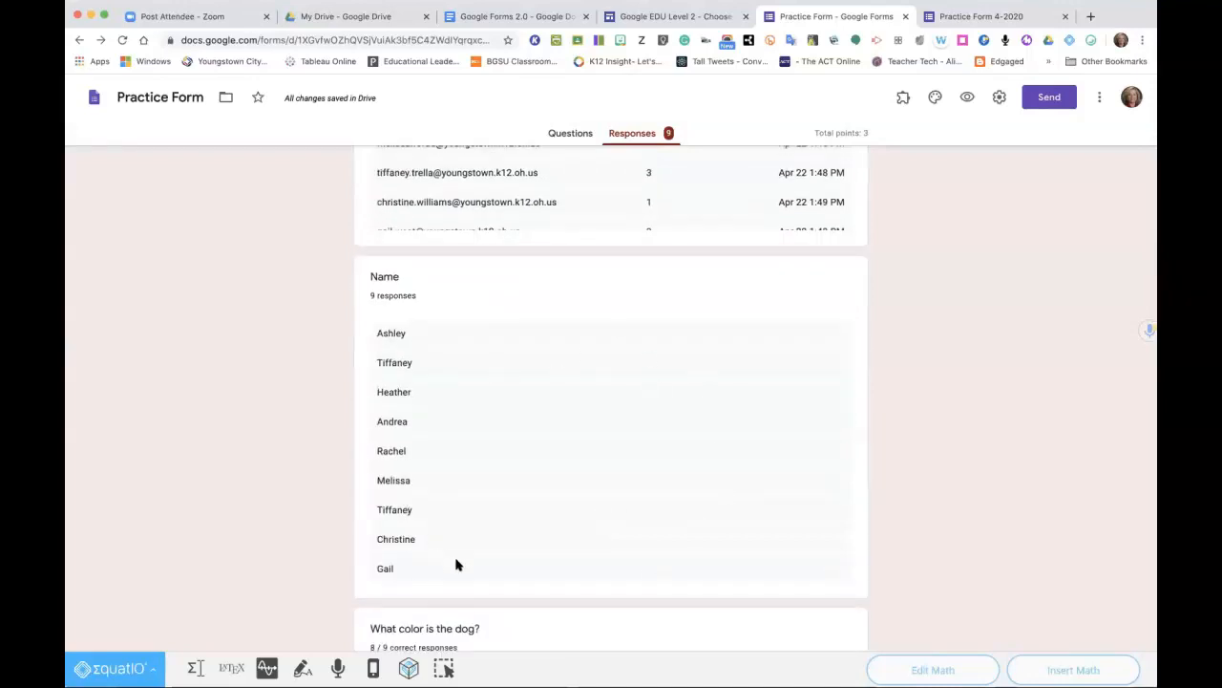
# Examine the answer charts for the dog color, cell parts, weather and Month questions in the response summary.
pyautogui.scroll(-4, 456, 564)
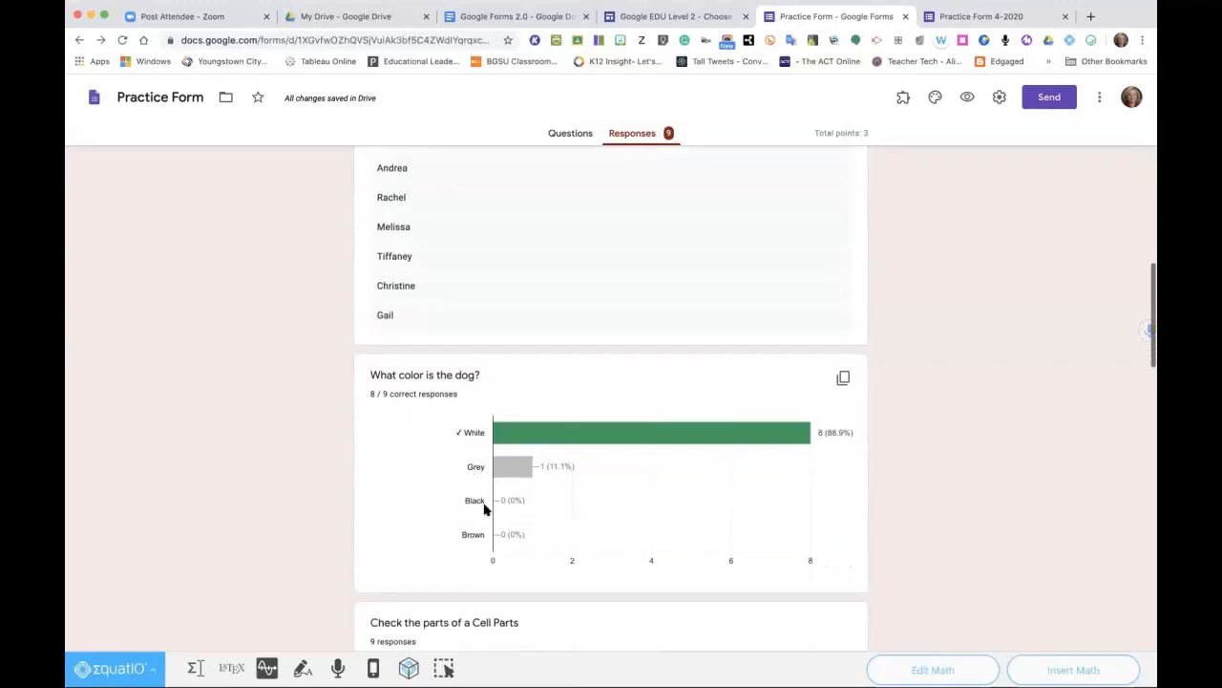
pyautogui.moveTo(754, 445)
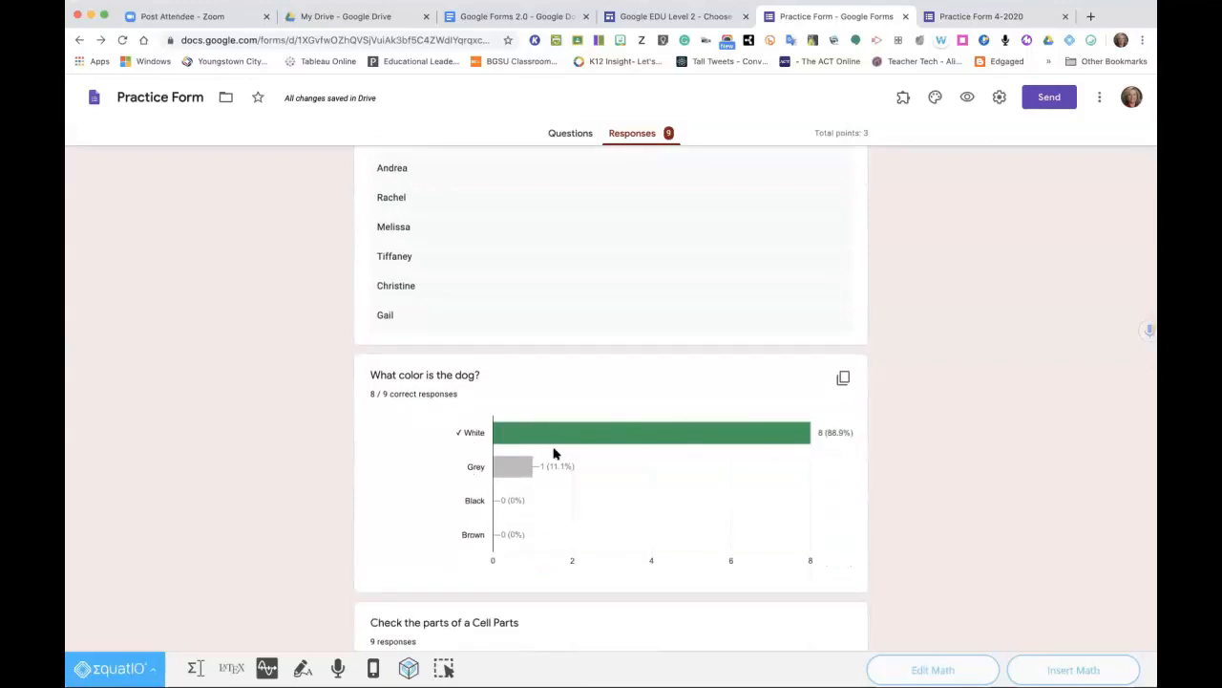
pyautogui.moveTo(674, 445)
pyautogui.scroll(-3, 649, 478)
pyautogui.scroll(-3, 649, 478)
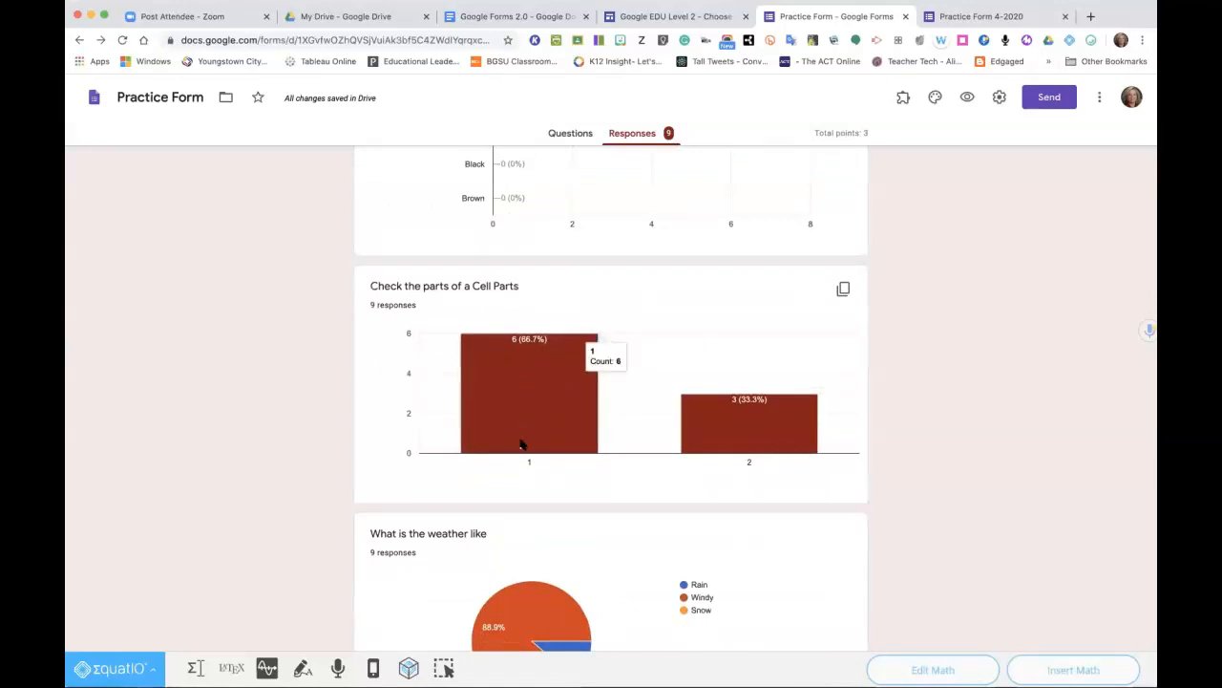
pyautogui.scroll(-2, 755, 439)
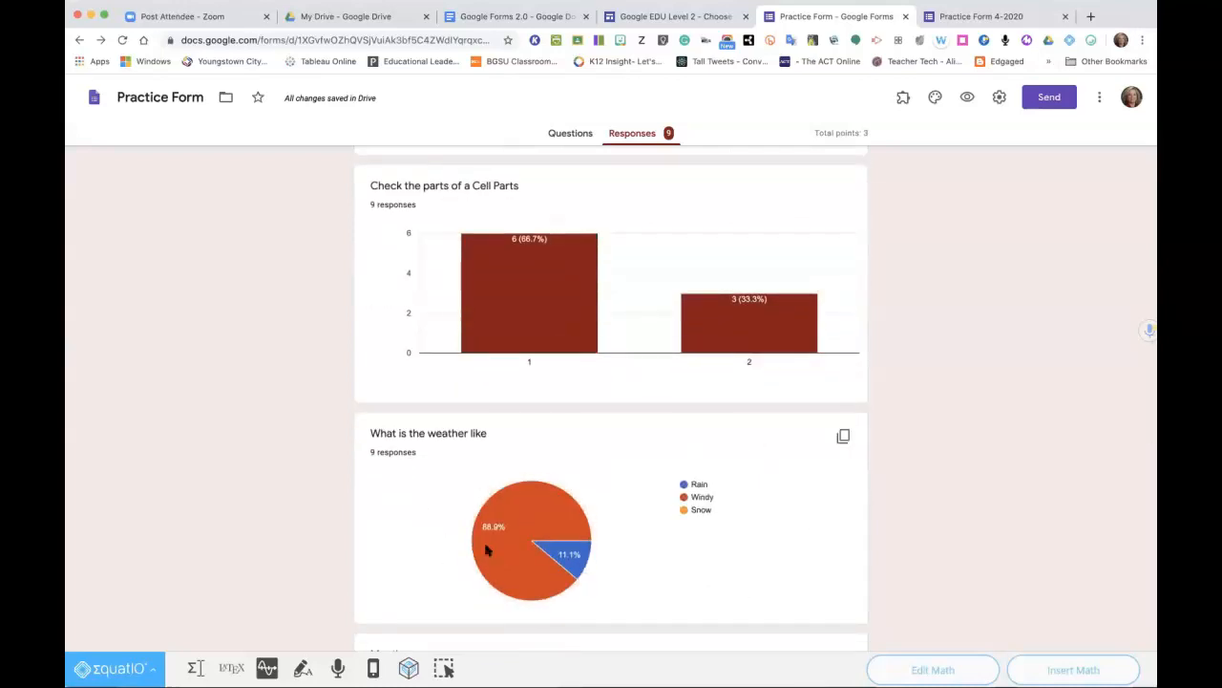
pyautogui.moveTo(494, 560)
pyautogui.scroll(-3, 668, 483)
pyautogui.moveTo(620, 491)
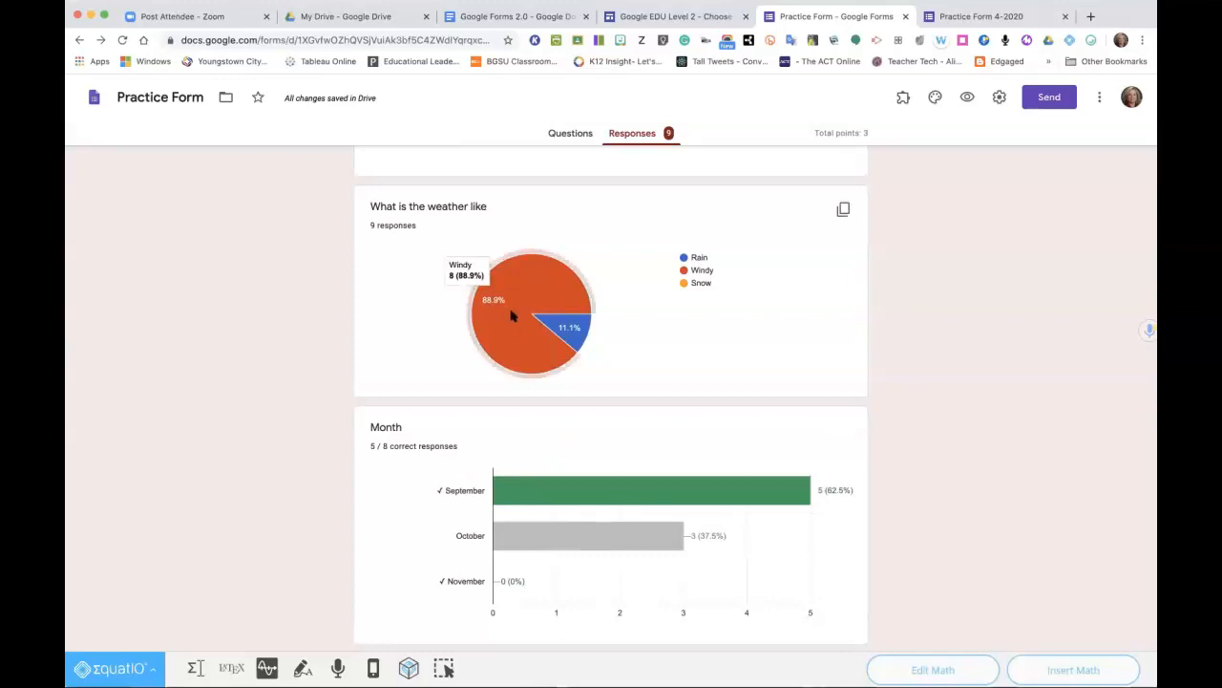
pyautogui.moveTo(509, 322)
pyautogui.moveTo(518, 489)
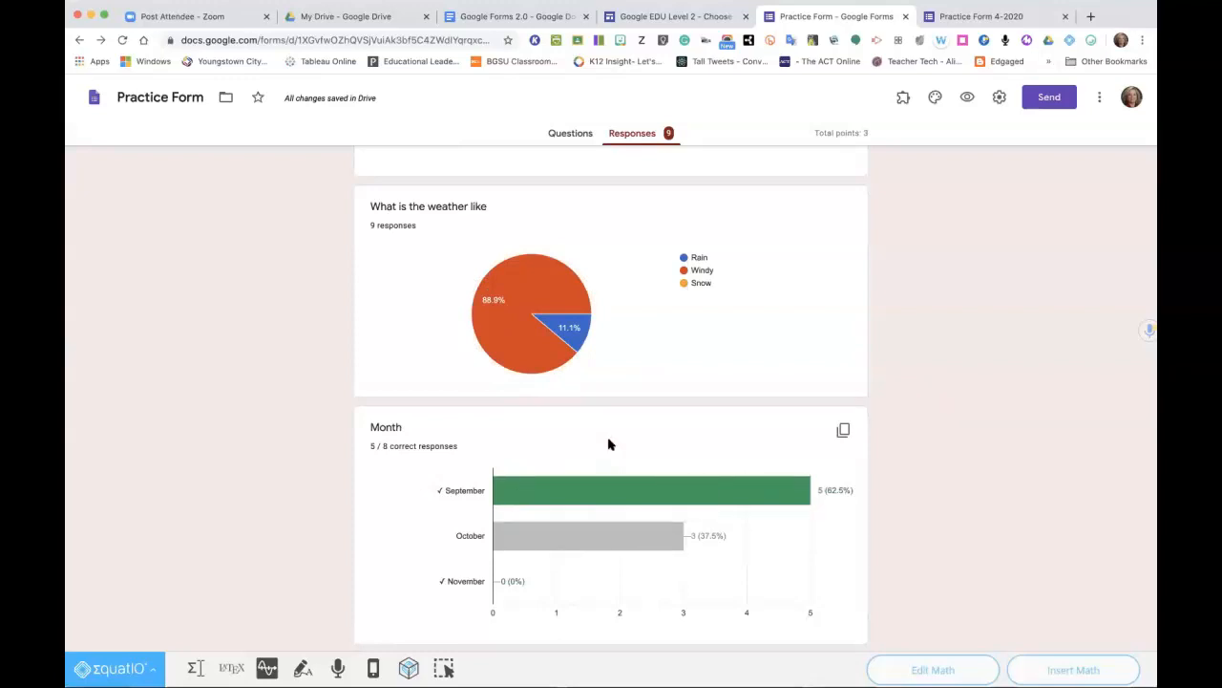
# Skim the remaining response charts down to the Fairy tale section and return to the start of the summary.
pyautogui.scroll(3, 608, 444)
pyautogui.scroll(5, 608, 444)
pyautogui.scroll(-6, 608, 442)
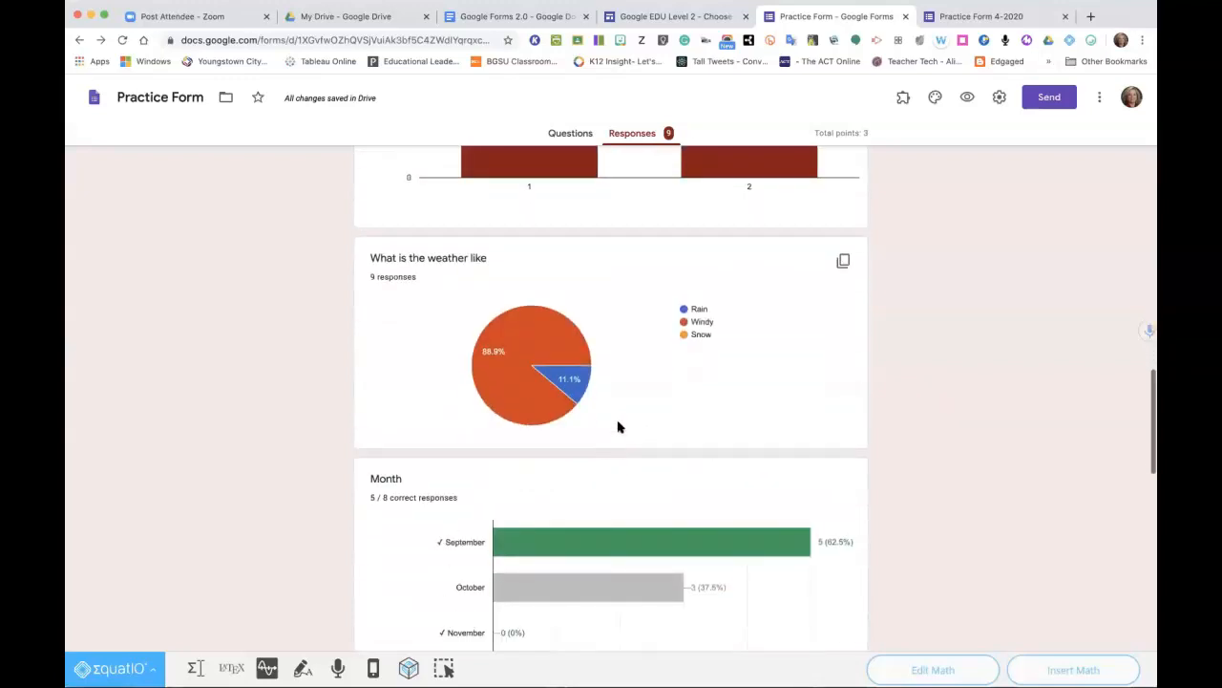
pyautogui.scroll(-6, 723, 350)
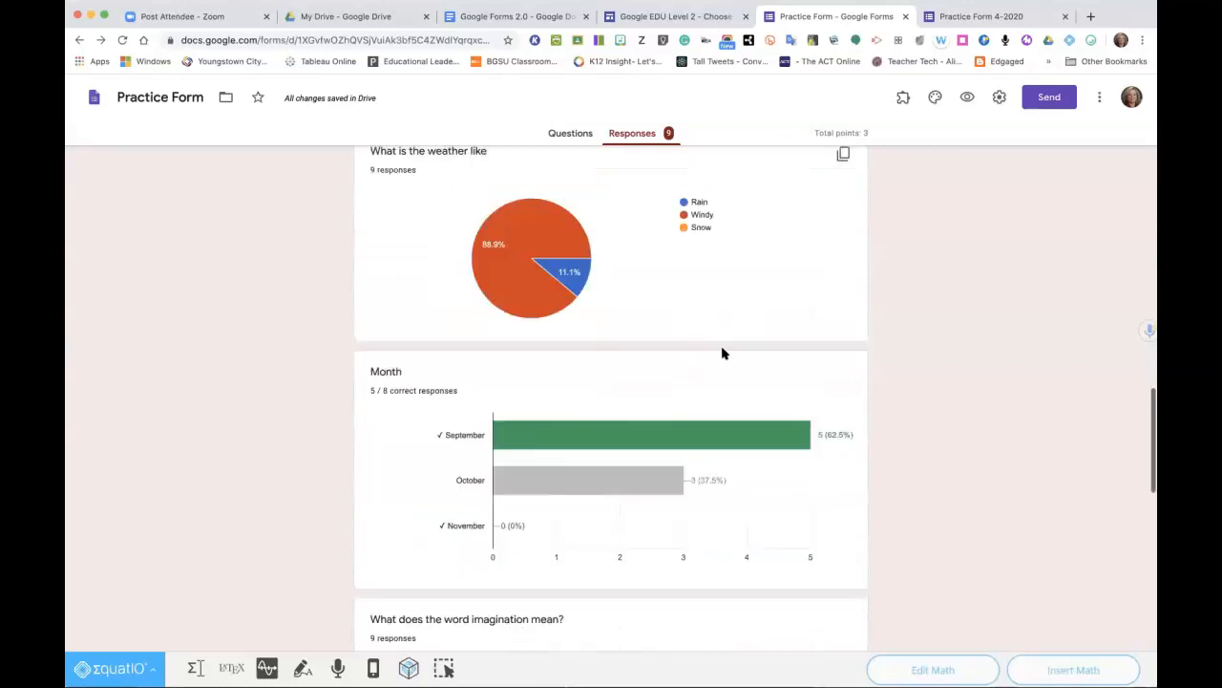
pyautogui.scroll(-7, 723, 354)
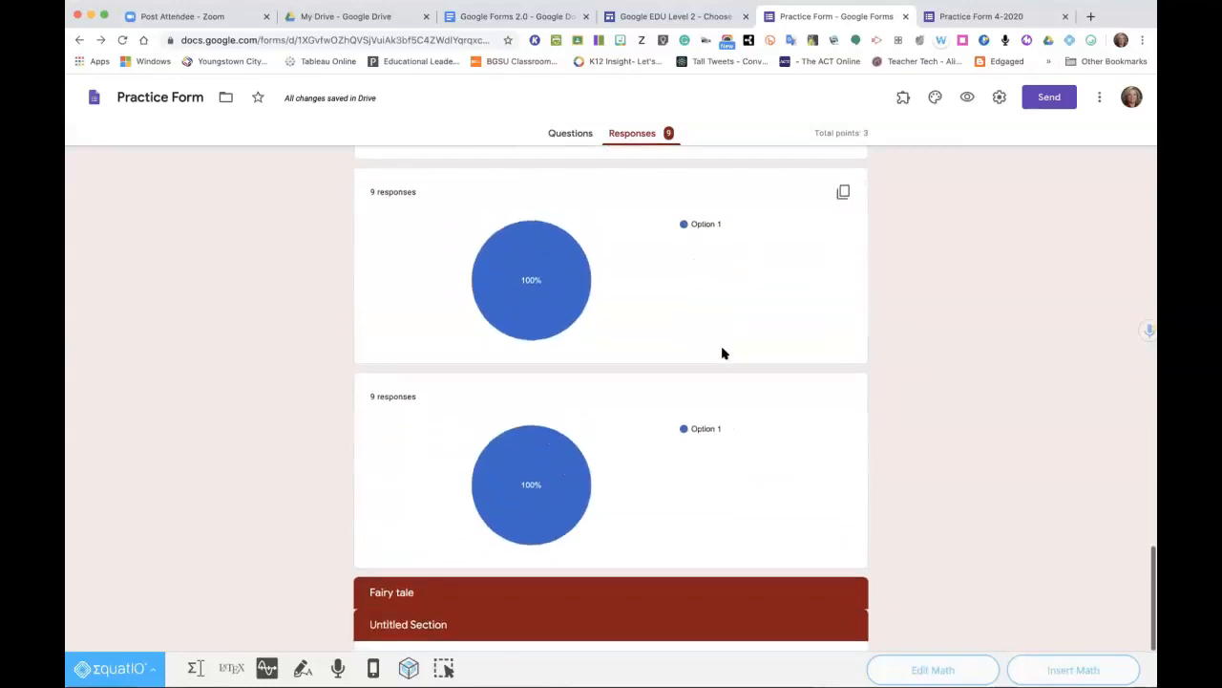
pyautogui.scroll(20, 723, 353)
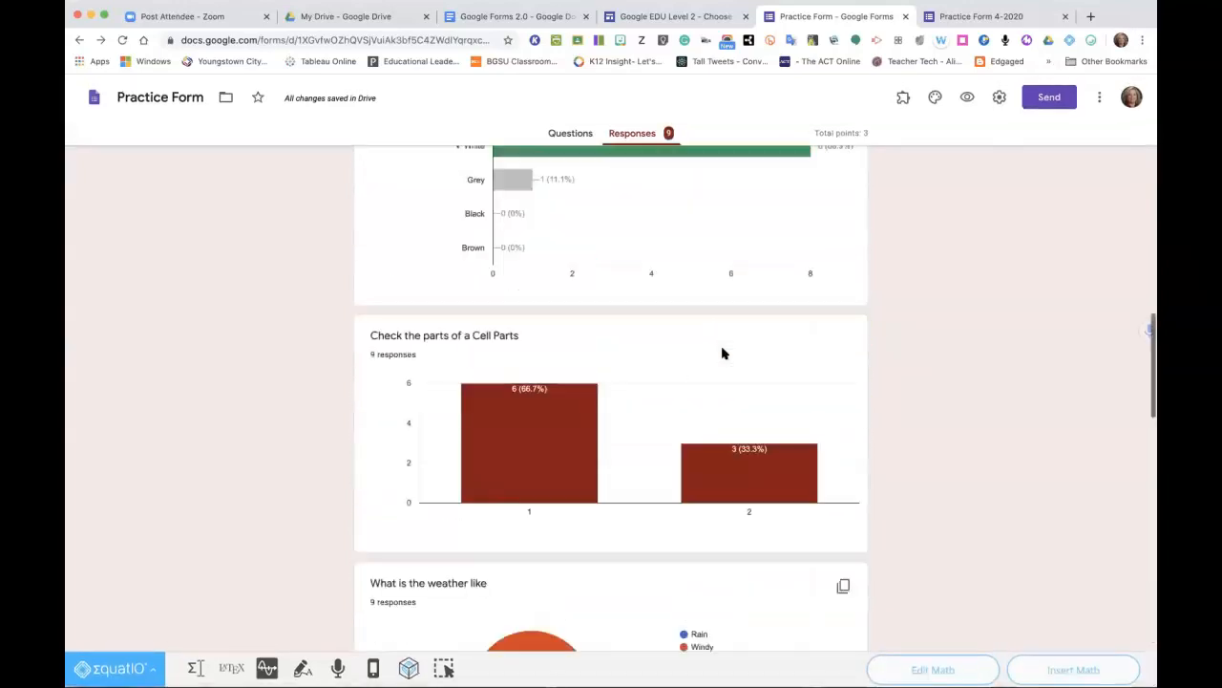
pyautogui.scroll(3, 723, 353)
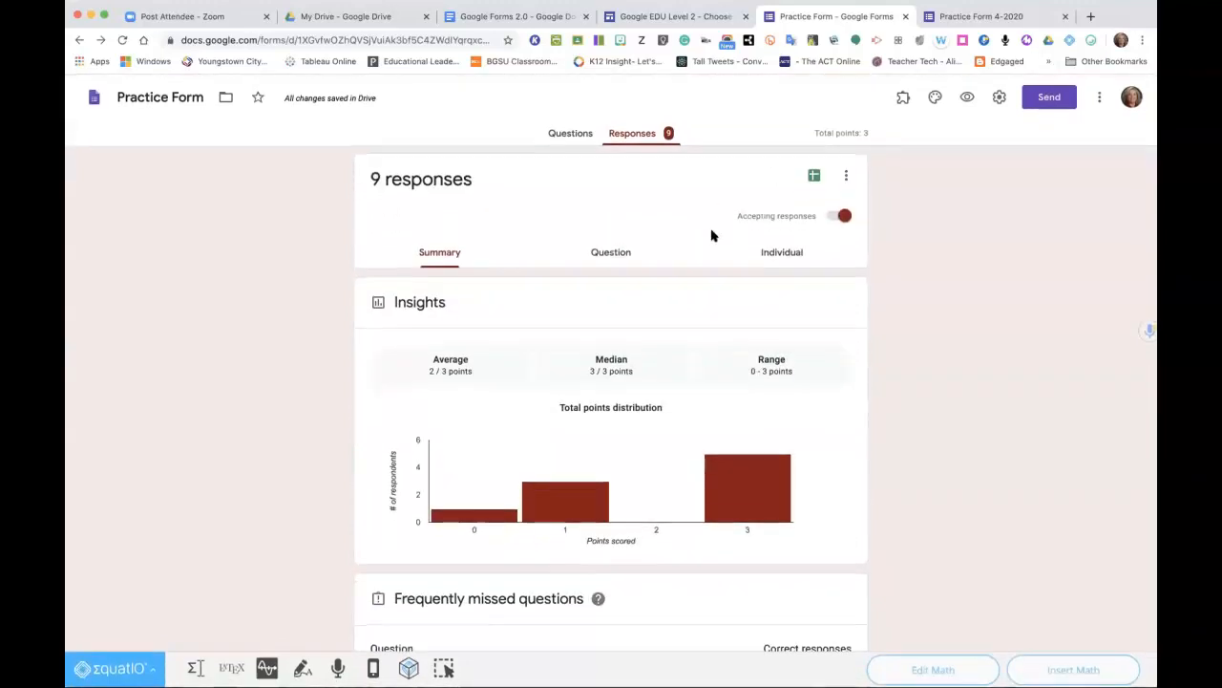
# Switch to individual responses and page forward to the fifth respondent's submission.
pyautogui.click(781, 253)
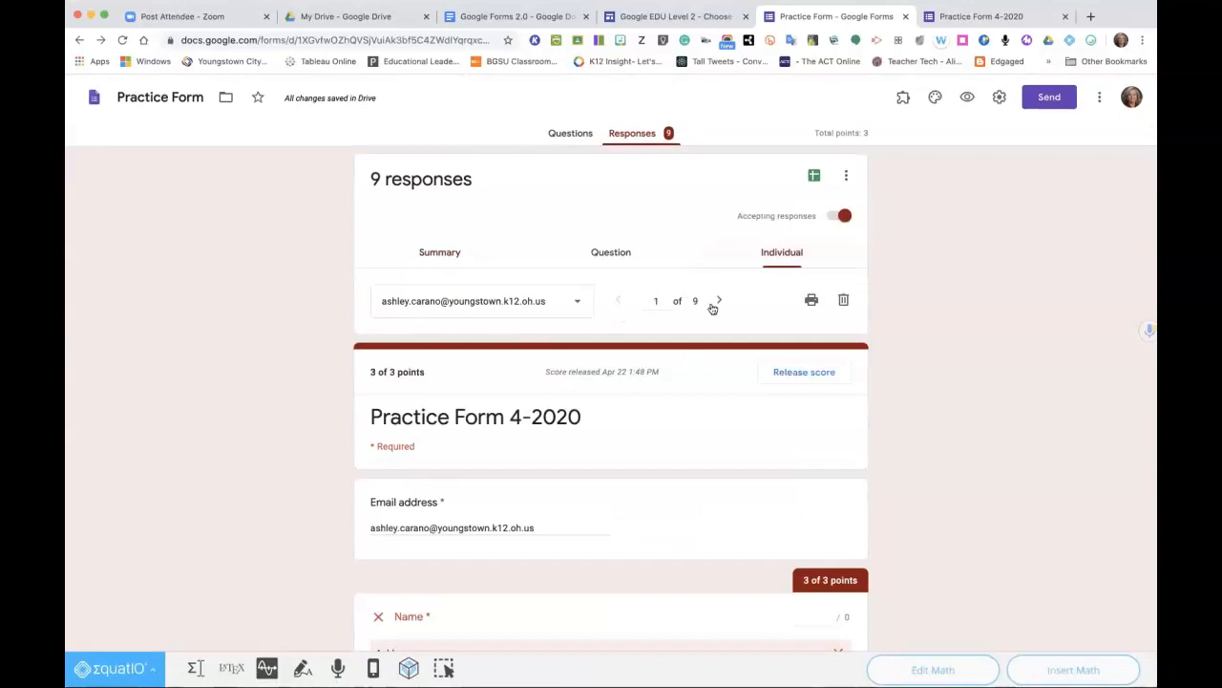
pyautogui.click(711, 306)
pyautogui.click(710, 305)
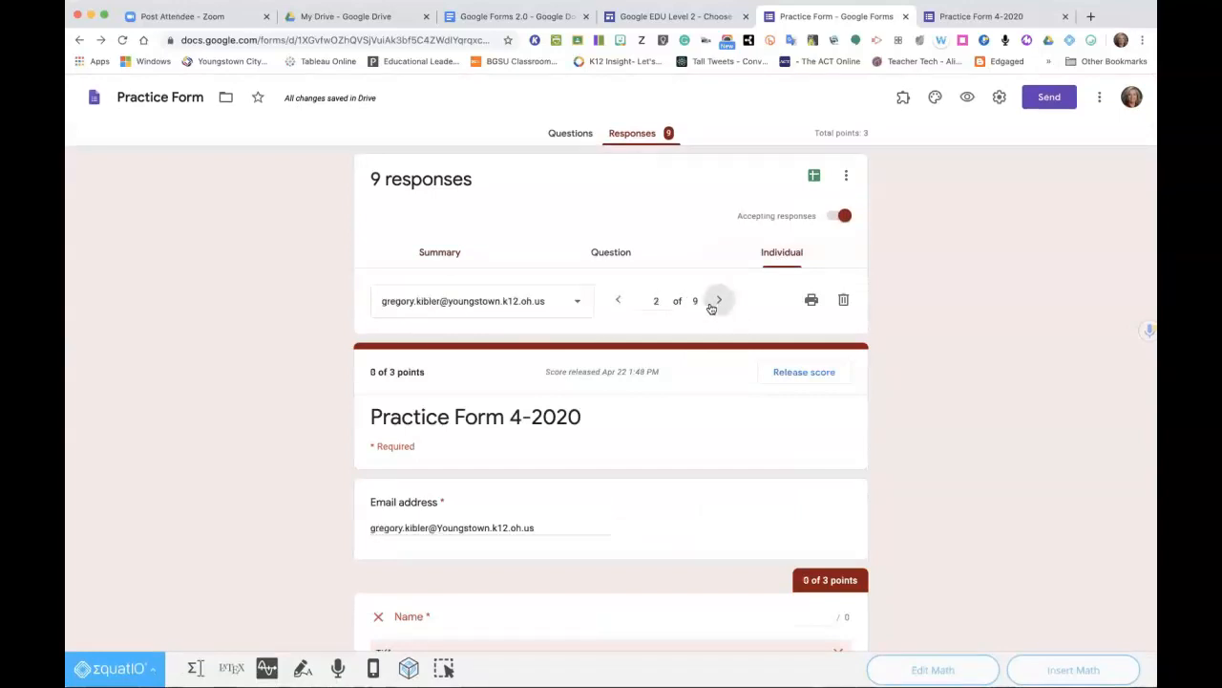
pyautogui.click(711, 306)
pyautogui.click(711, 305)
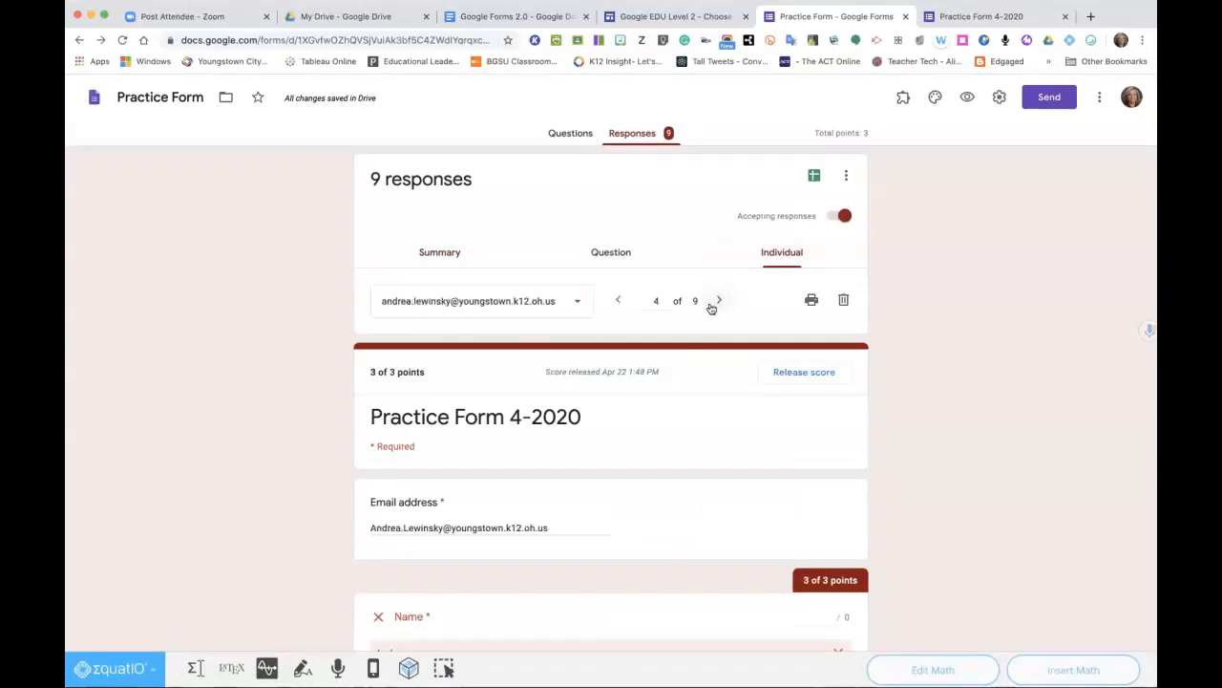
# Review the fifth respondent's graded answers through the Reteach section and return to the start of the submission.
pyautogui.scroll(-4, 646, 439)
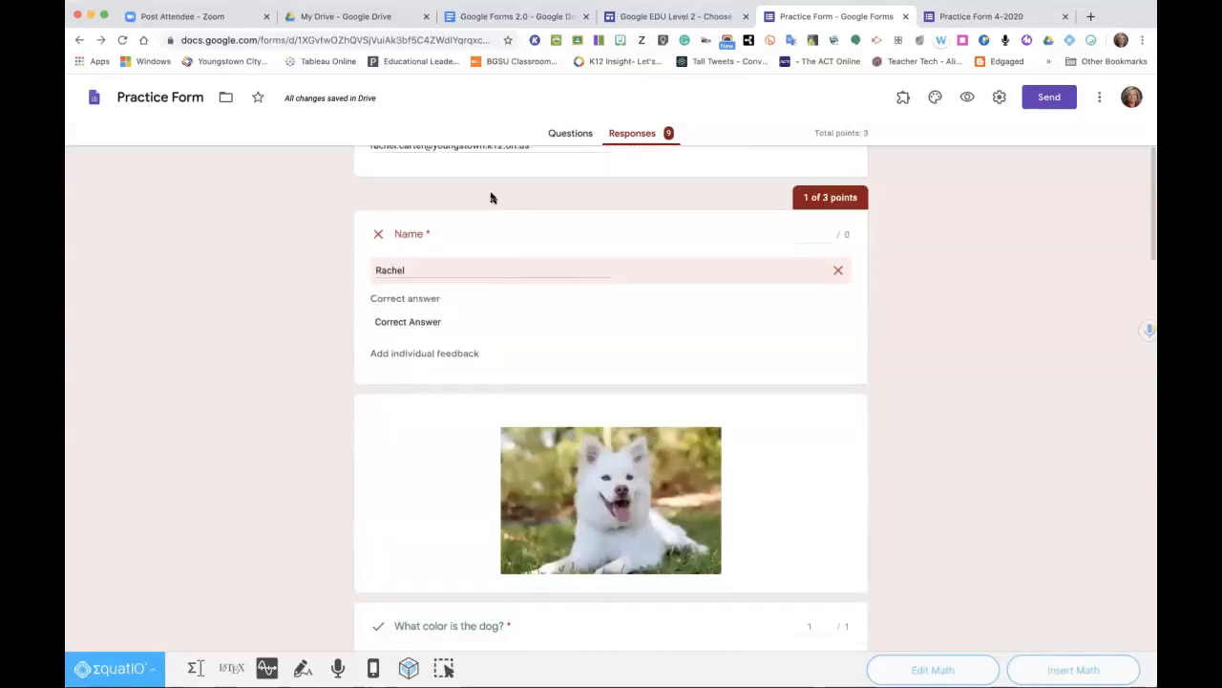
pyautogui.scroll(-10, 551, 547)
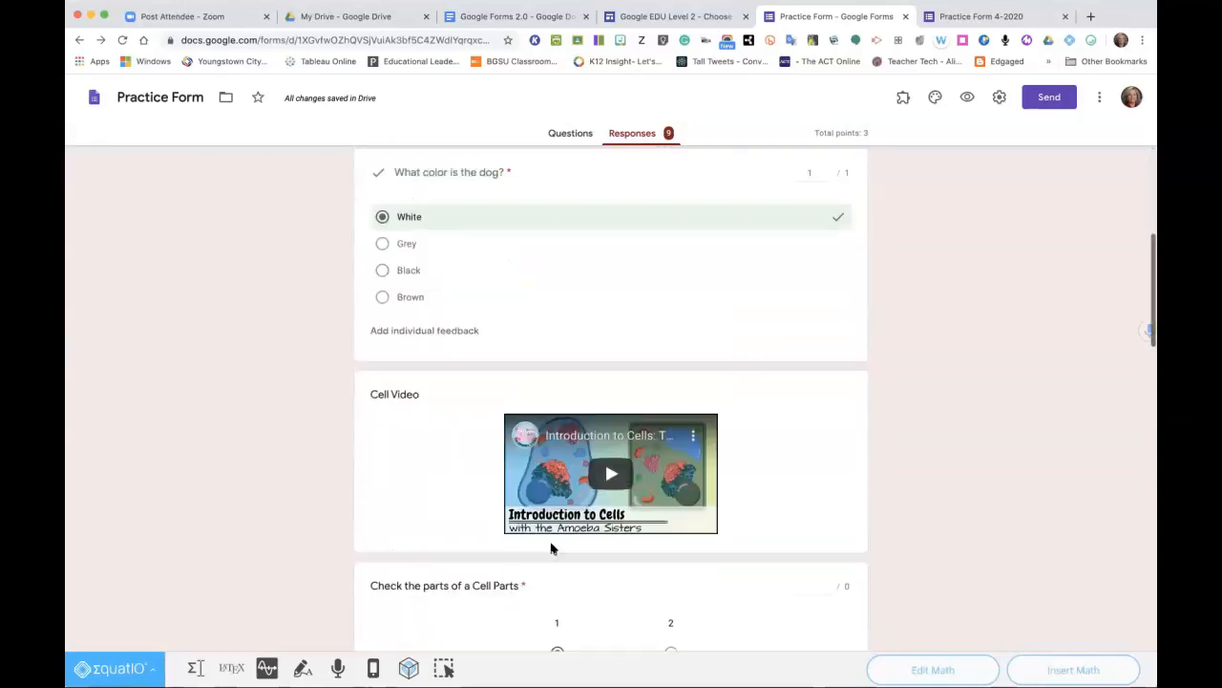
pyautogui.scroll(-7, 551, 547)
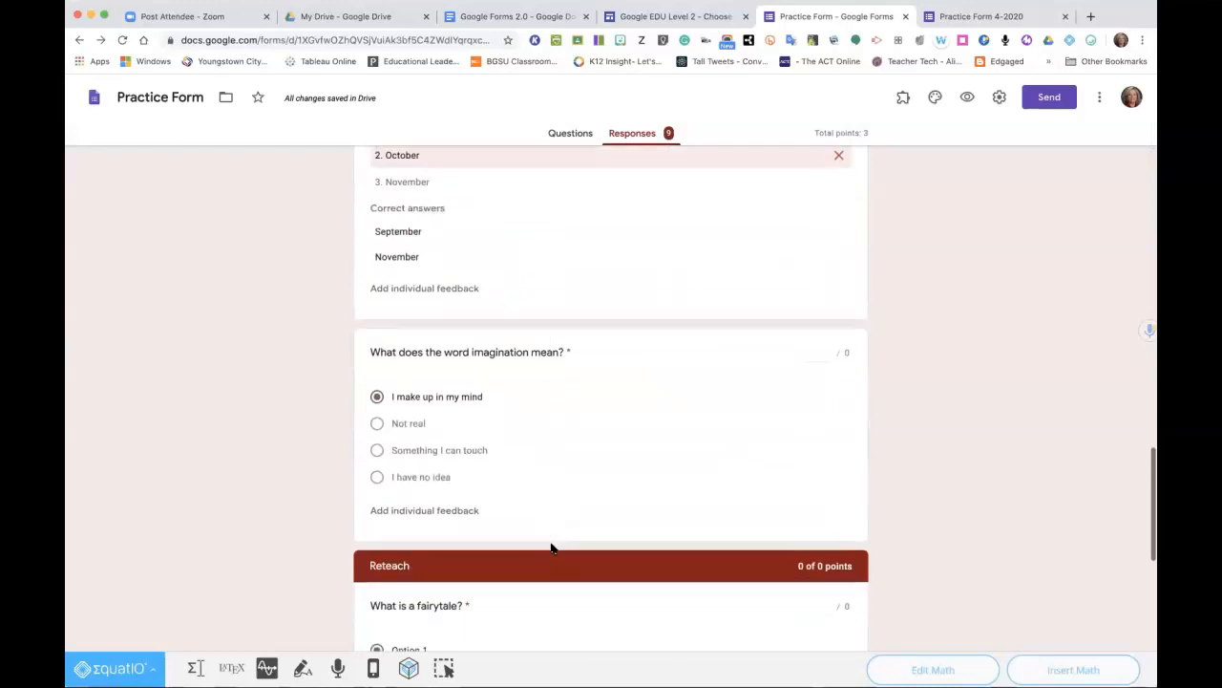
pyautogui.scroll(1, 527, 248)
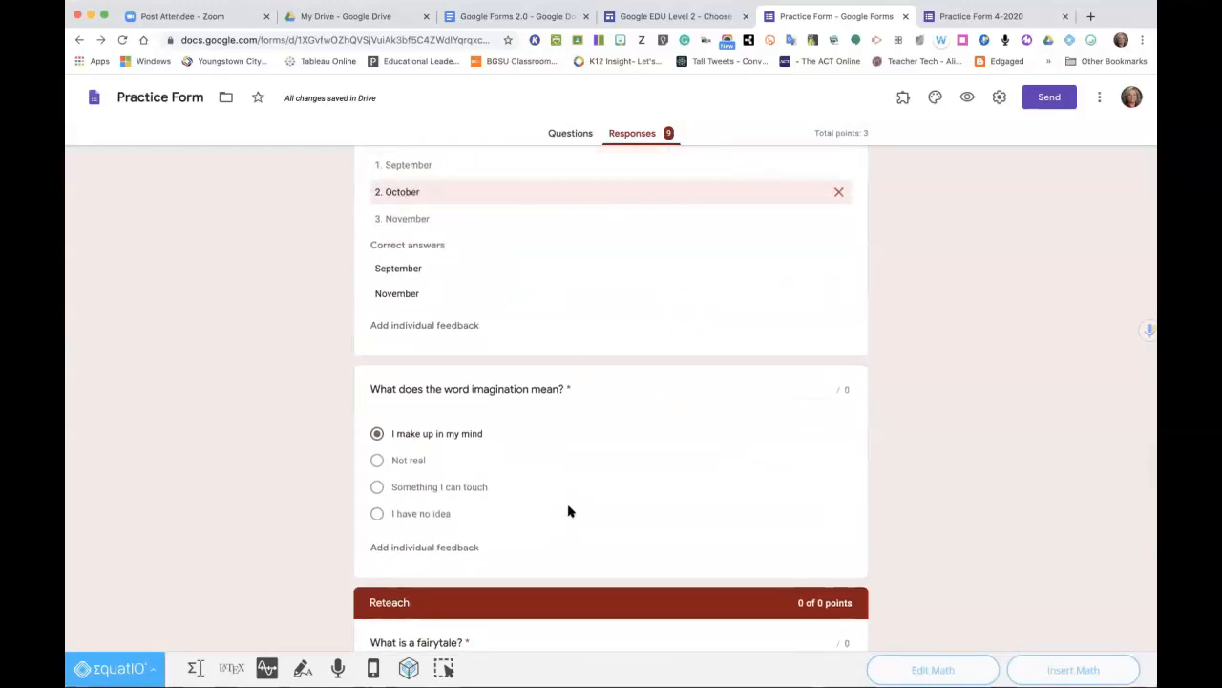
pyautogui.scroll(-3, 567, 507)
pyautogui.scroll(15, 567, 507)
pyautogui.scroll(10, 568, 508)
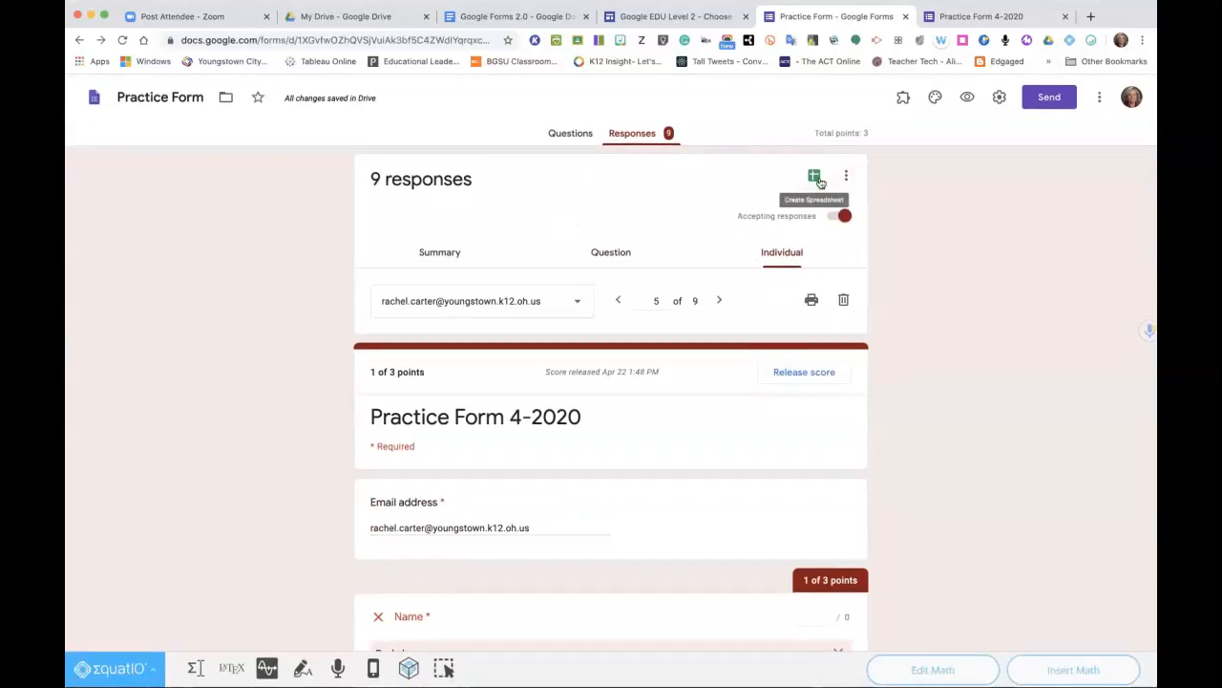
# Create a new spreadsheet named Practice Form (Responses) as the response destination and look across its answer columns.
pyautogui.click(816, 179)
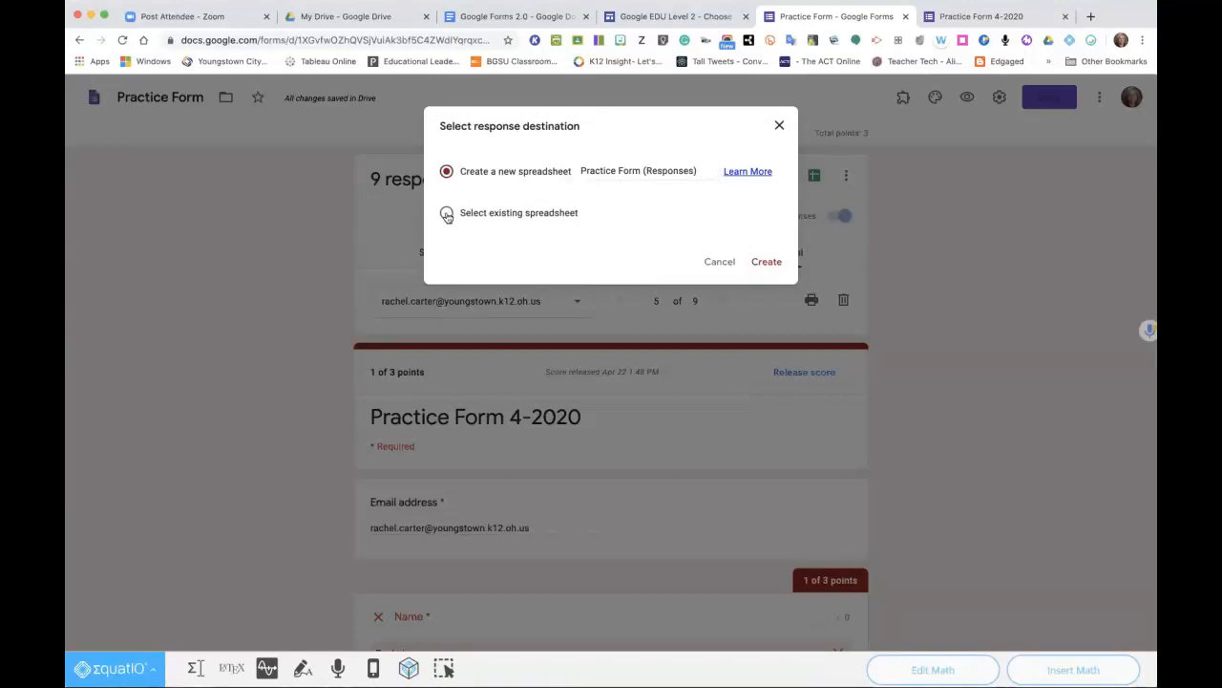
pyautogui.click(768, 268)
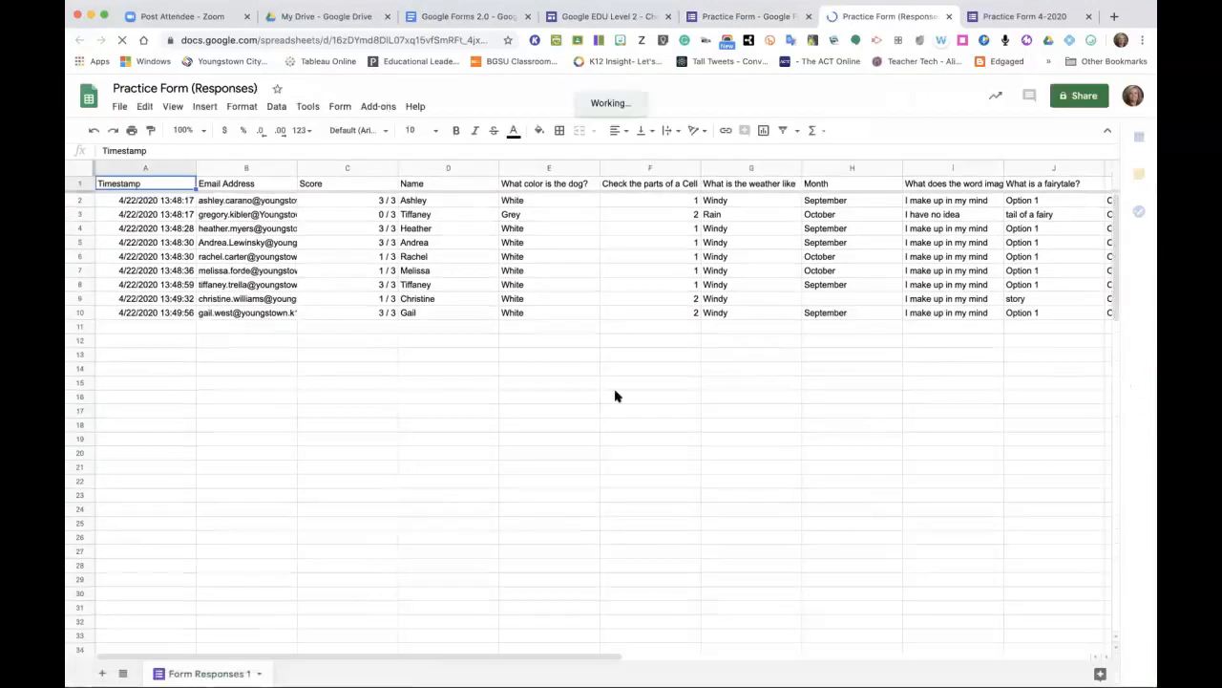
pyautogui.hscroll(3, 535, 420)
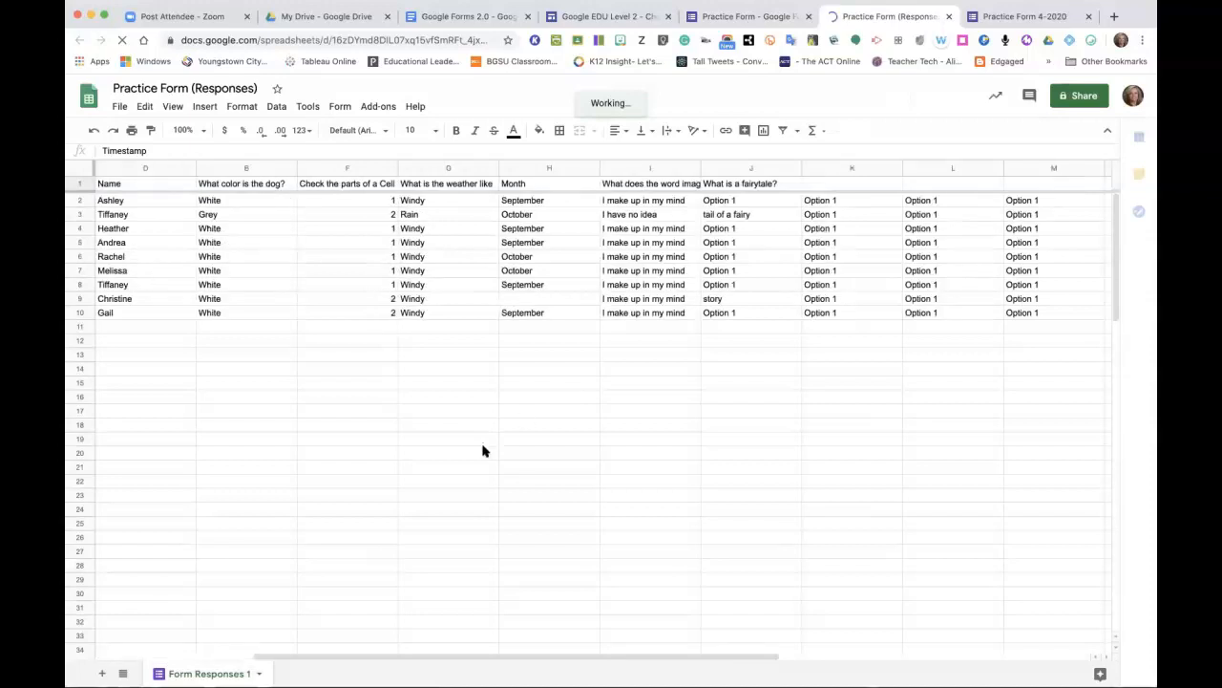
pyautogui.hscroll(3, 482, 450)
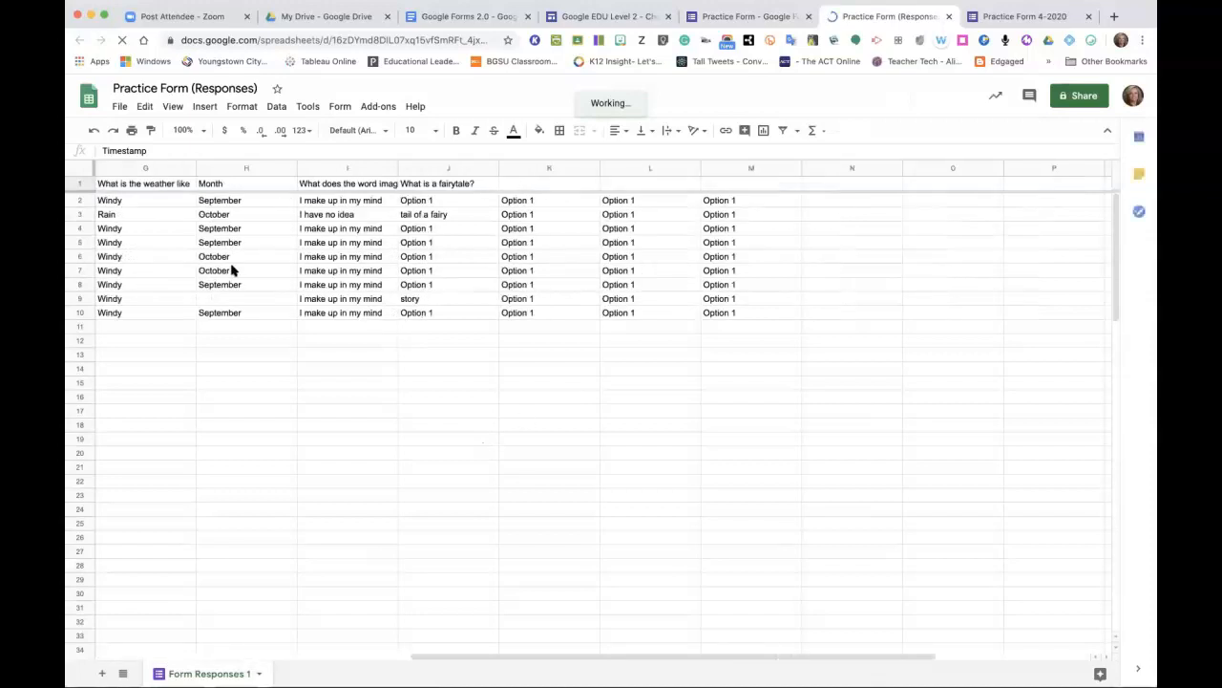
# Insert a chart on the responses sheet and look over its setup and customization options.
pyautogui.click(204, 106)
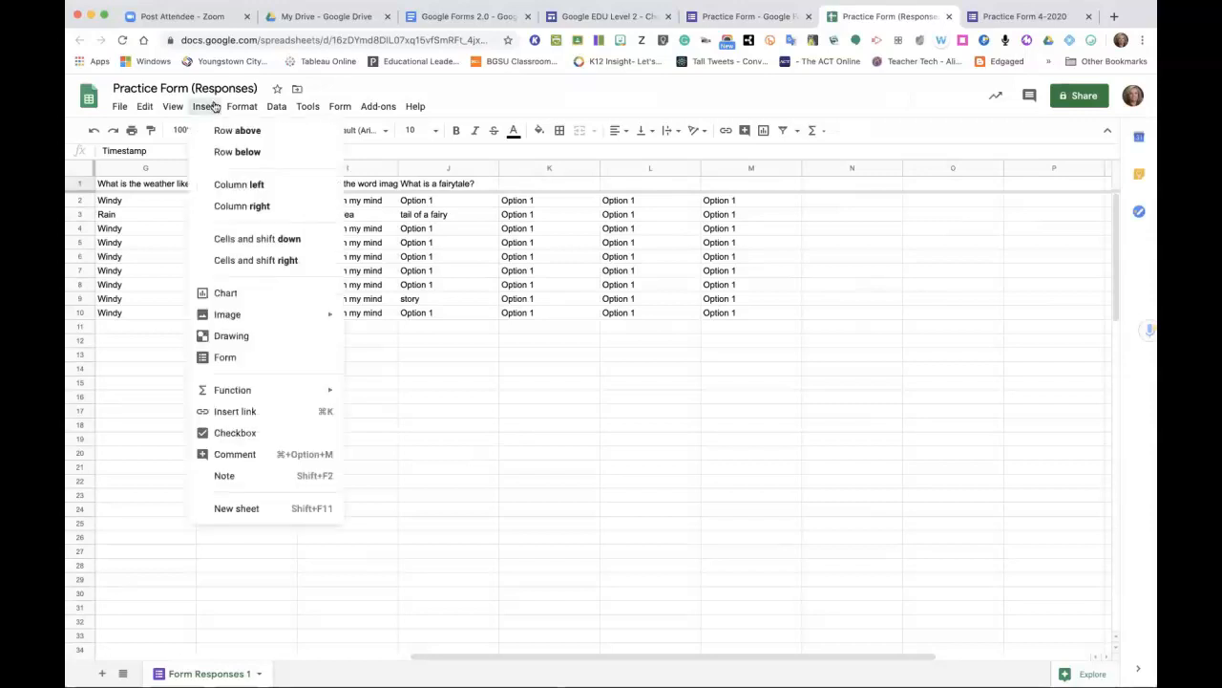
pyautogui.click(229, 296)
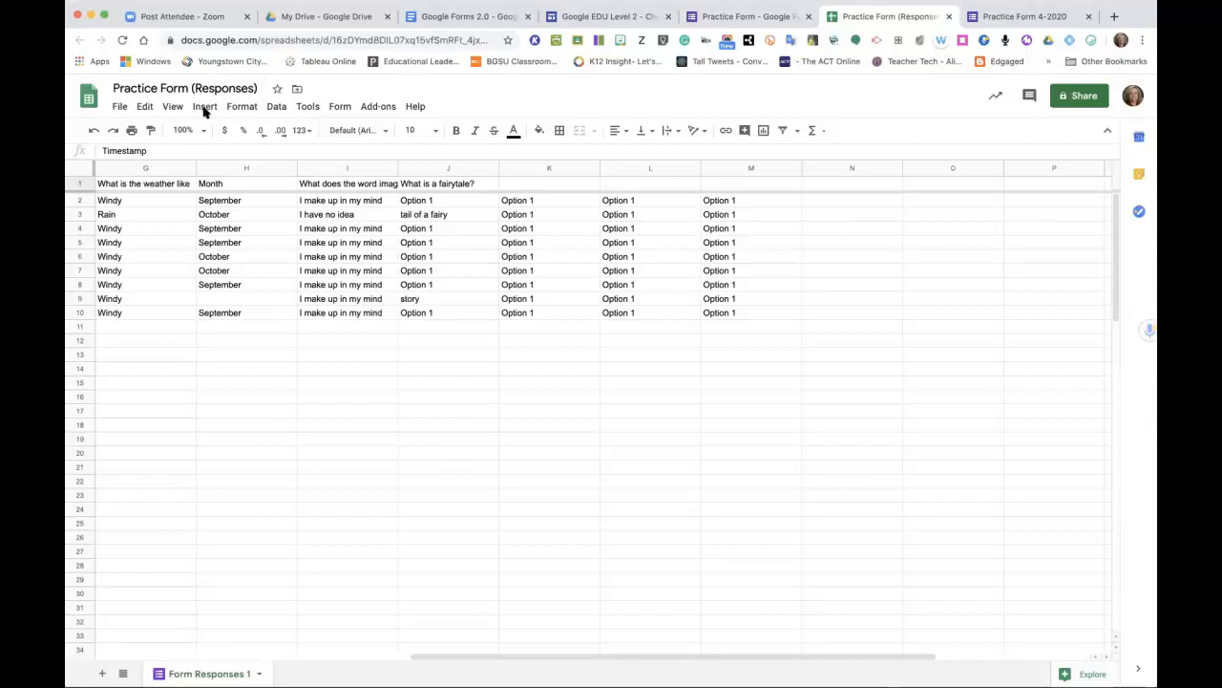
pyautogui.click(447, 451)
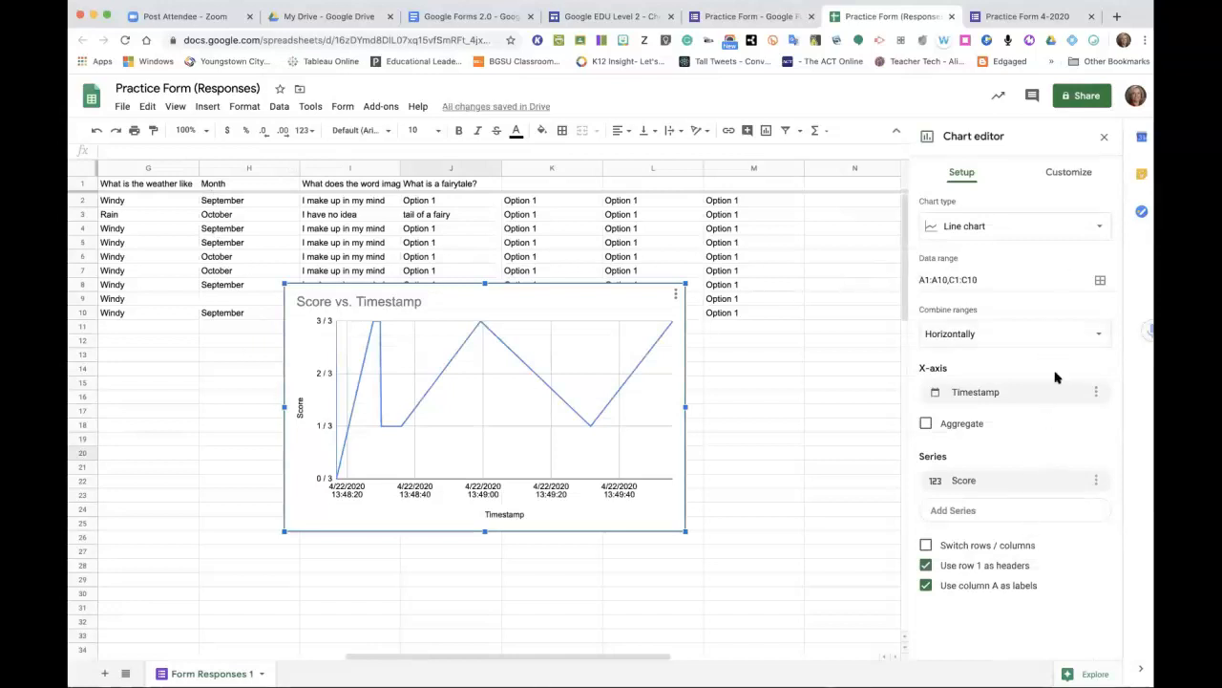
pyautogui.click(1073, 180)
pyautogui.click(963, 174)
pyautogui.click(1044, 180)
pyautogui.click(998, 209)
pyautogui.click(957, 204)
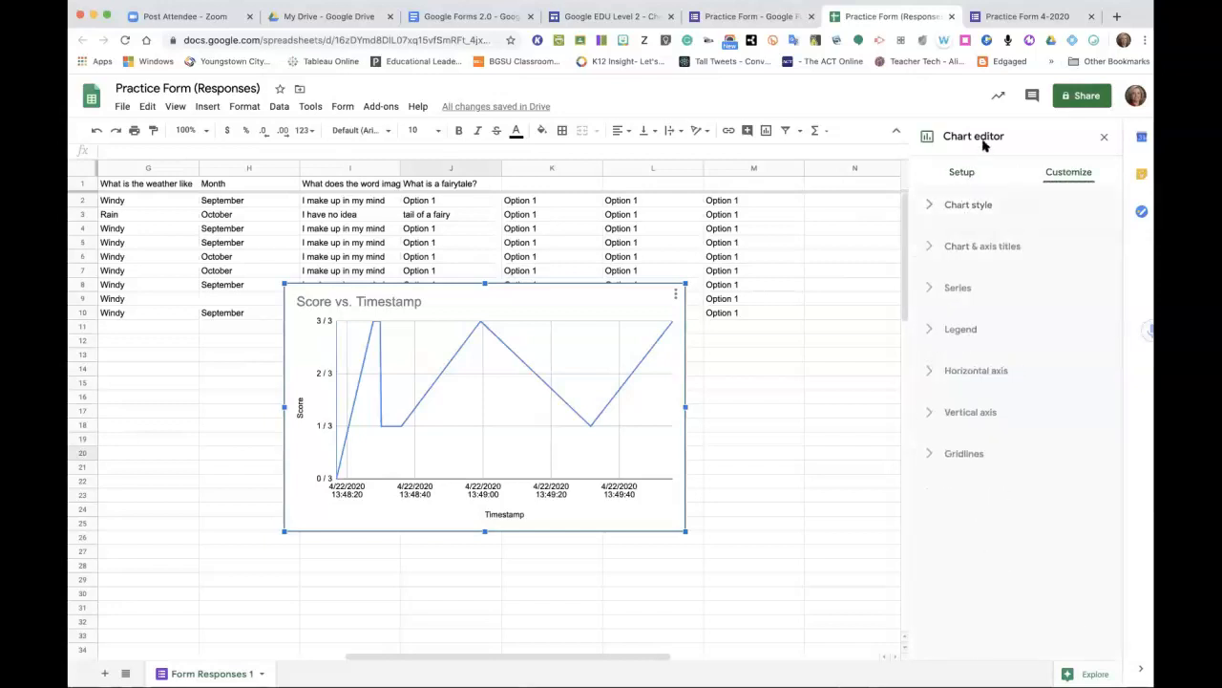
pyautogui.click(972, 176)
# Change the chart to the suggested column chart counting the What is a fairytale? answers.
pyautogui.click(1053, 227)
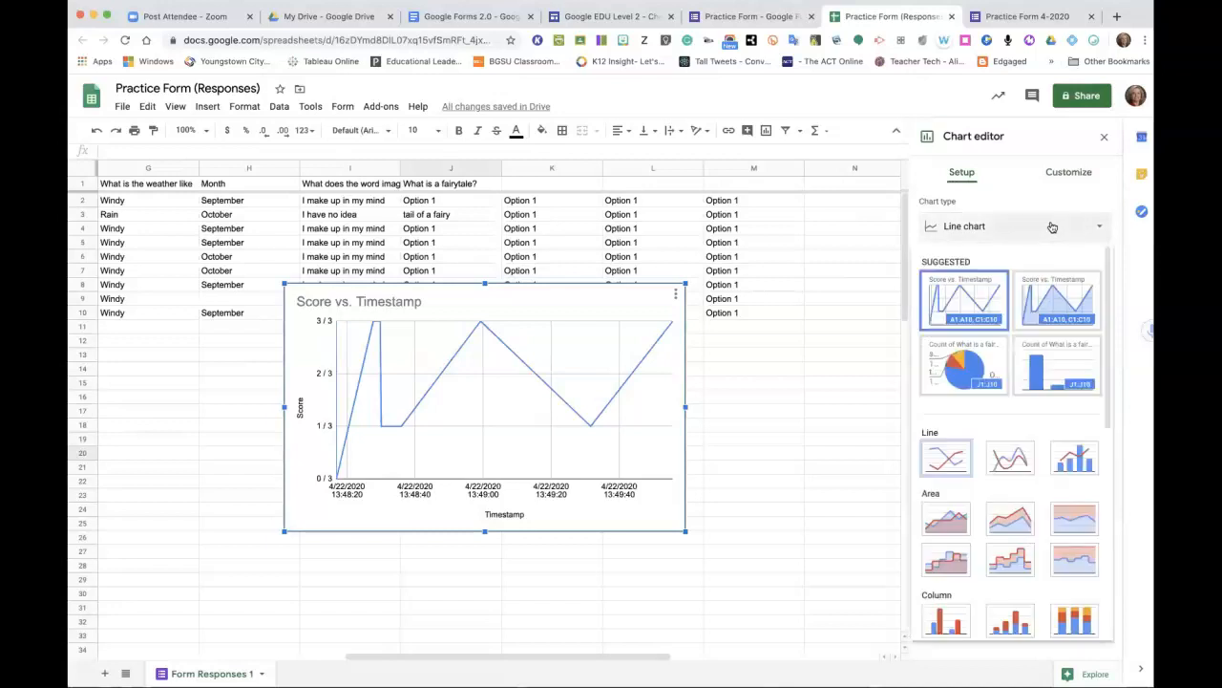
pyautogui.scroll(-2, 990, 388)
pyautogui.scroll(1, 993, 392)
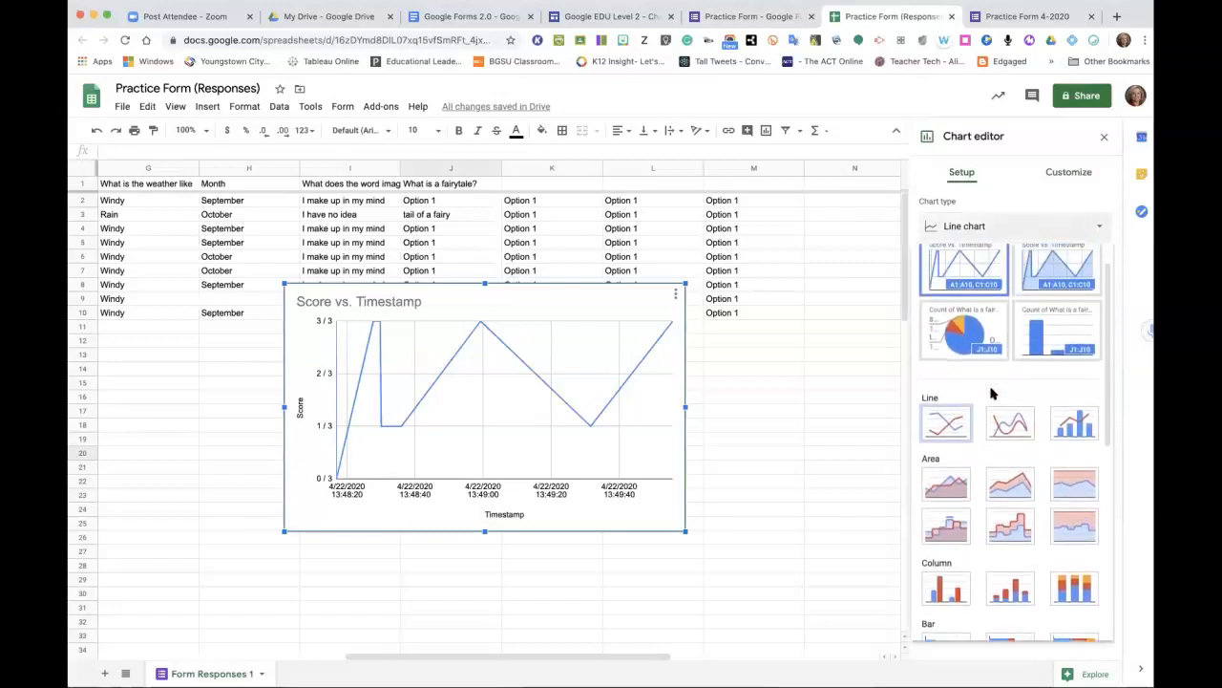
pyautogui.scroll(1, 993, 391)
pyautogui.click(1050, 361)
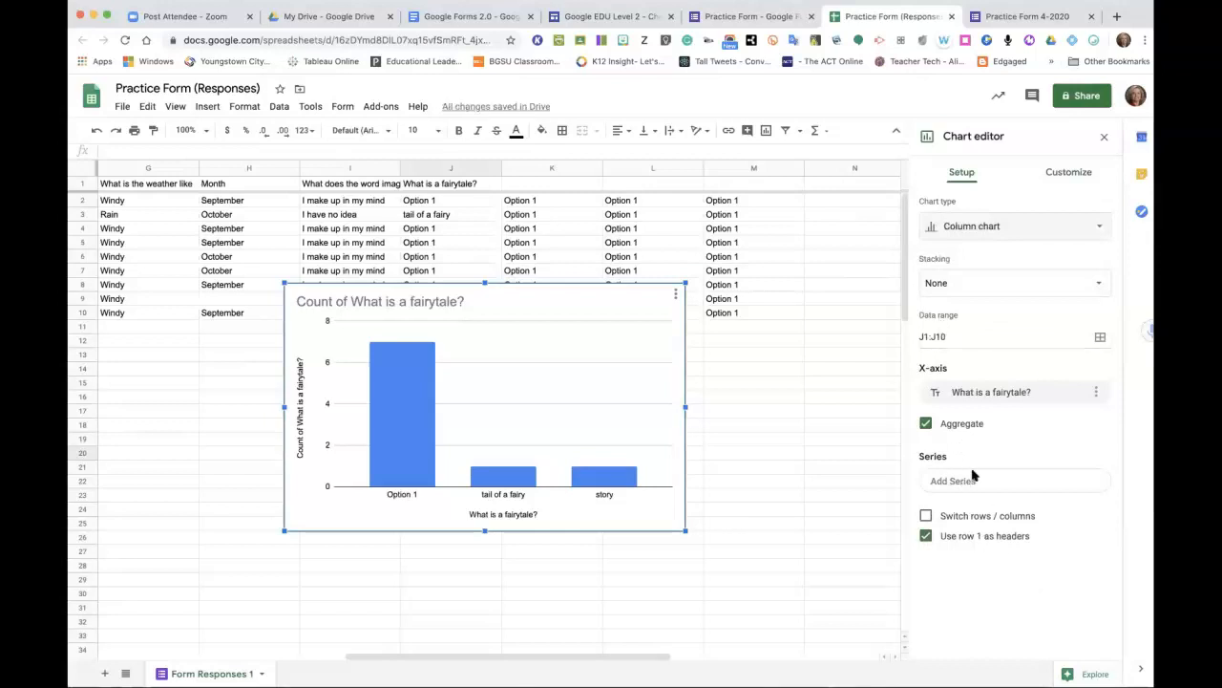
# Look at the fairytale chart's title settings and return to its setup options.
pyautogui.click(1063, 180)
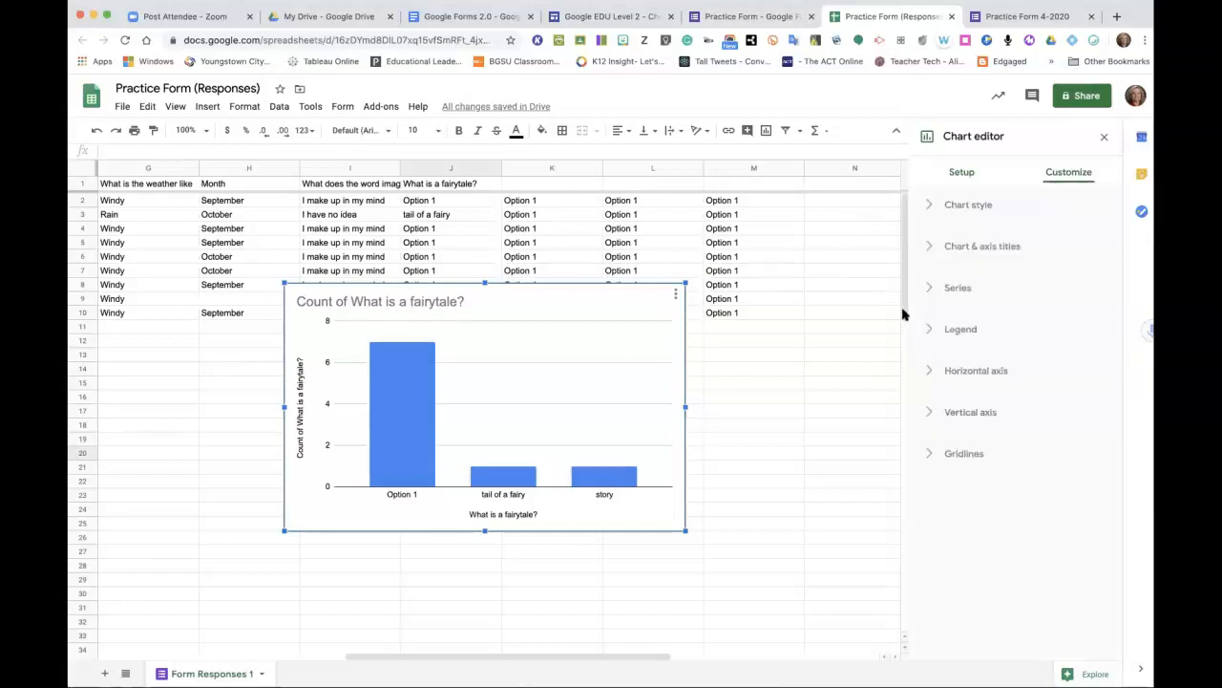
pyautogui.click(932, 250)
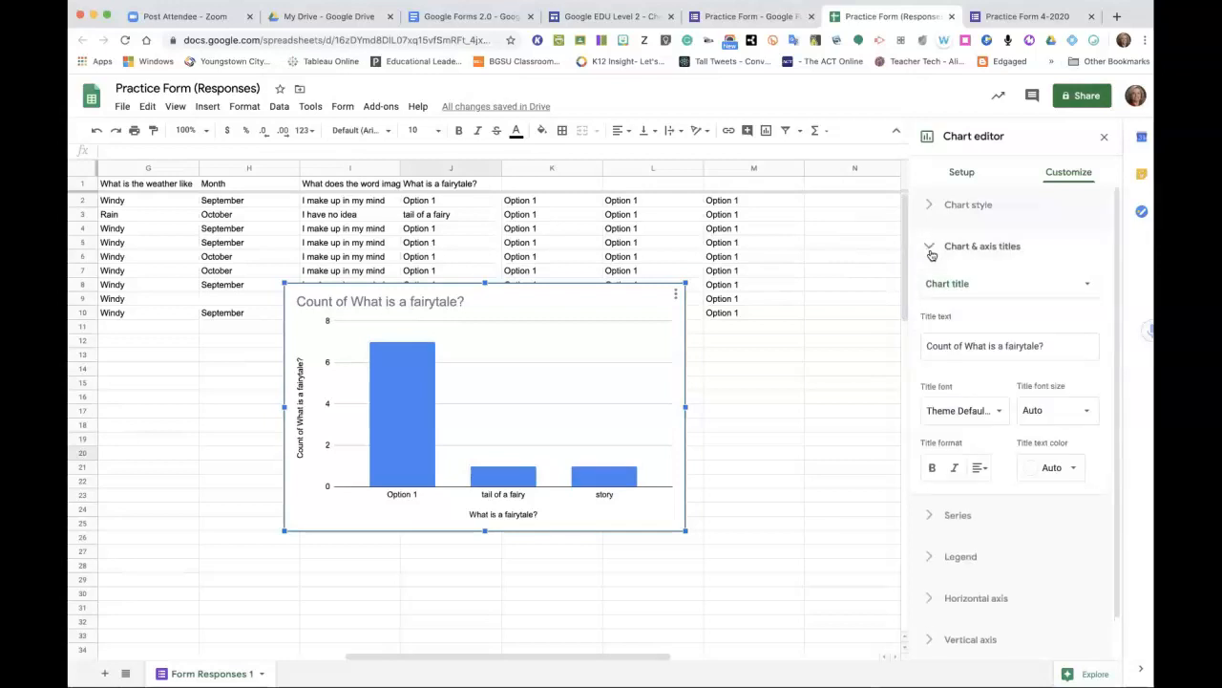
pyautogui.click(1052, 355)
pyautogui.click(928, 172)
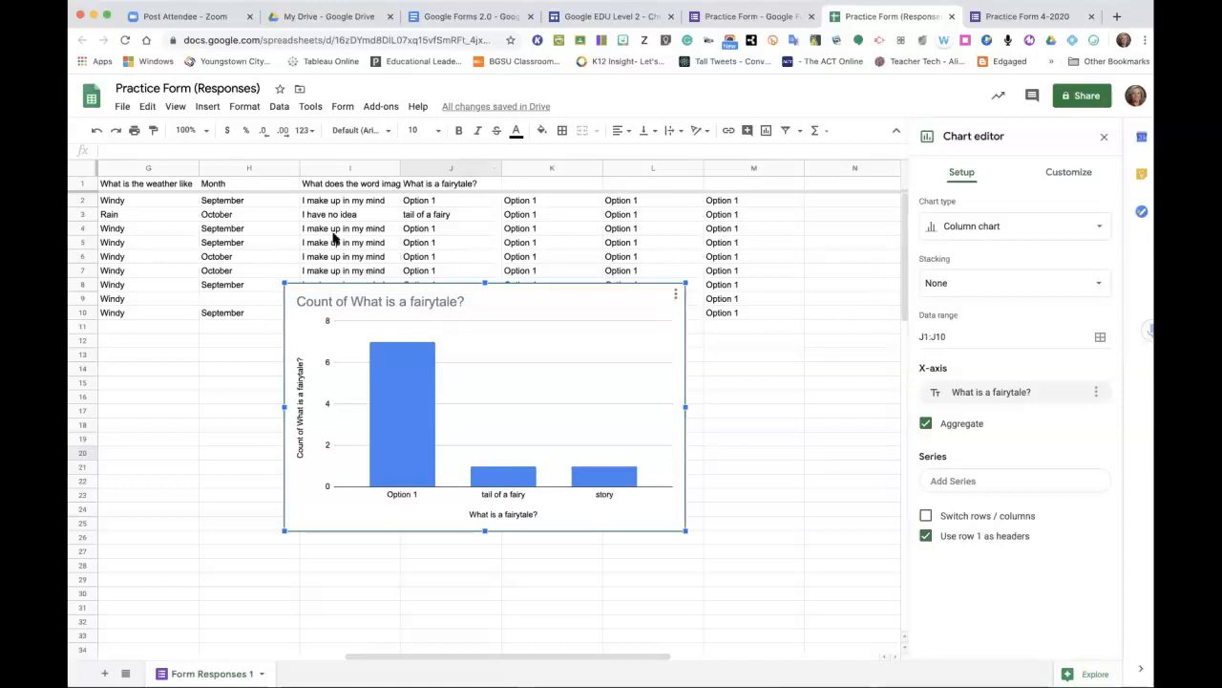
# Insert a column chart counting the What is the weather like answers in column G.
pyautogui.click(172, 172)
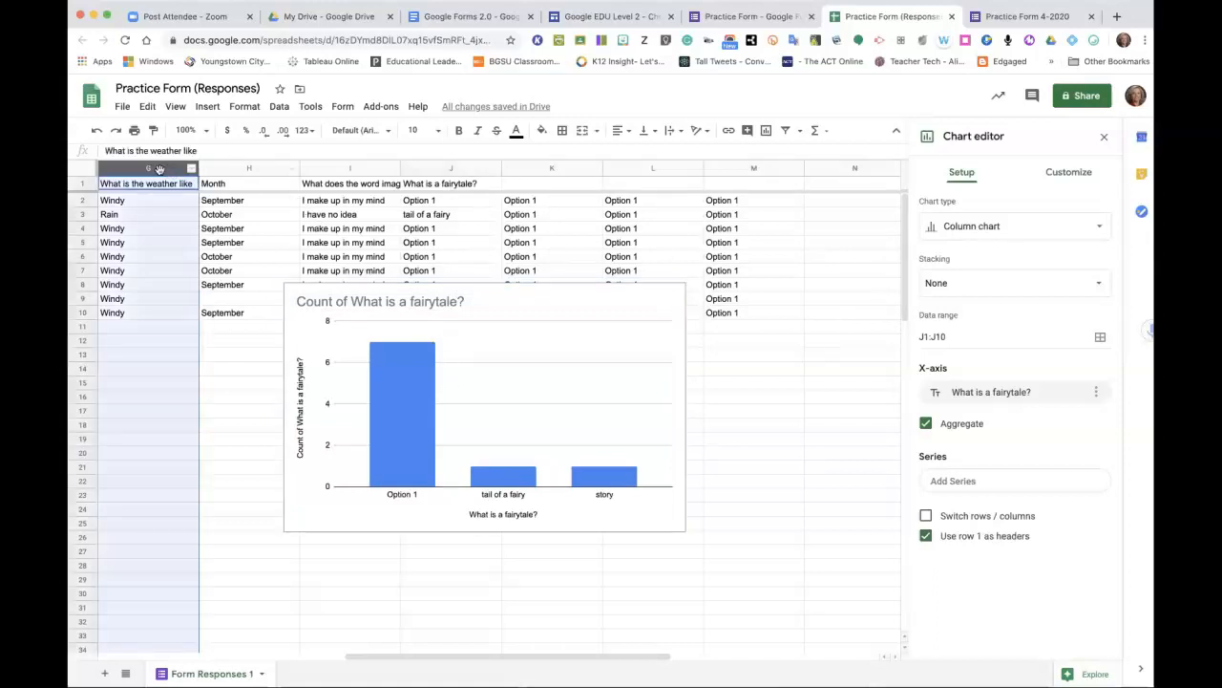
pyautogui.click(1101, 139)
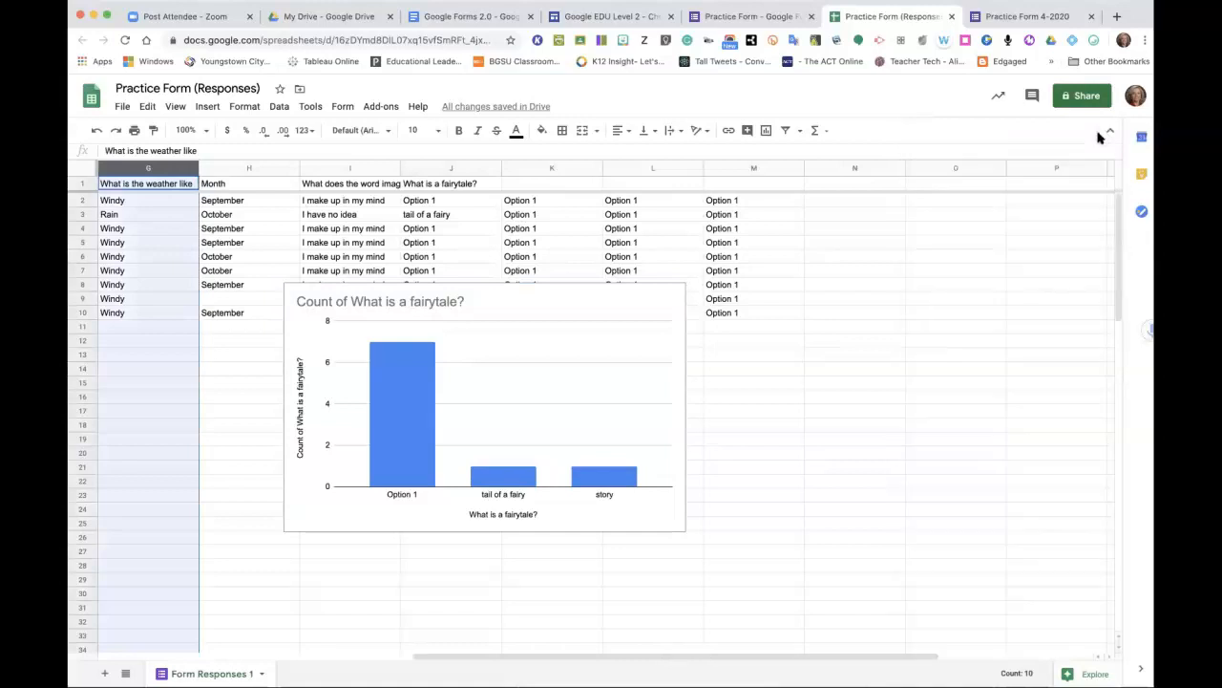
pyautogui.click(207, 107)
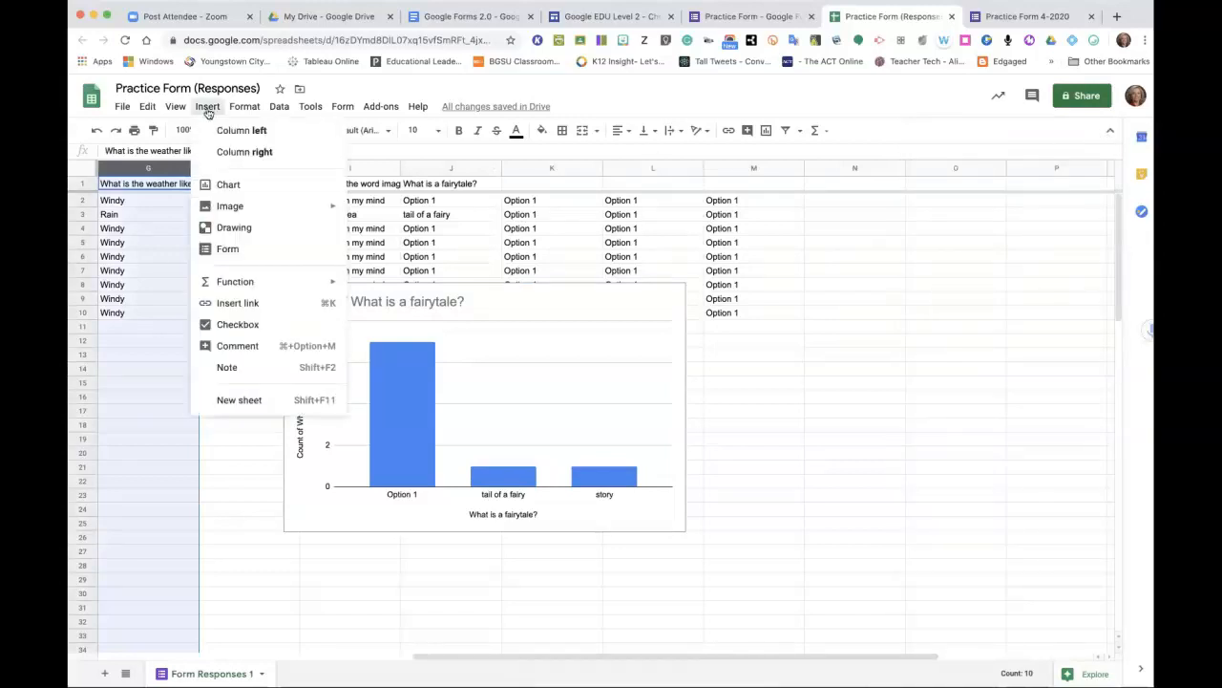
pyautogui.click(221, 187)
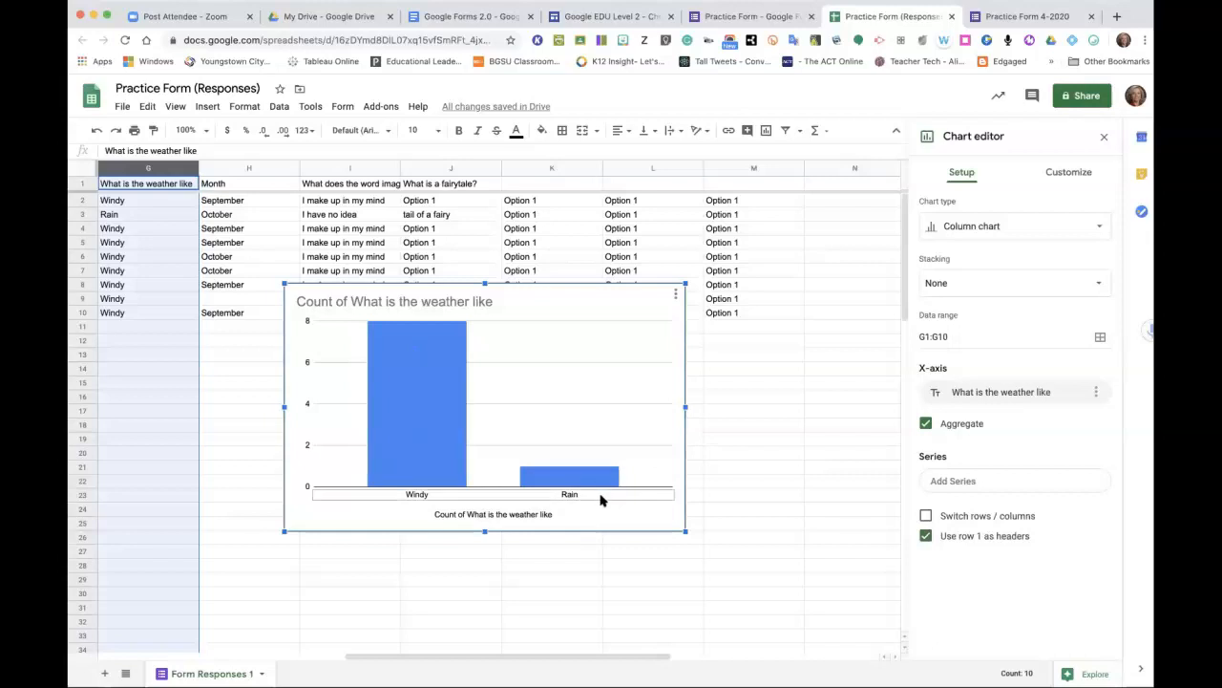
pyautogui.click(814, 515)
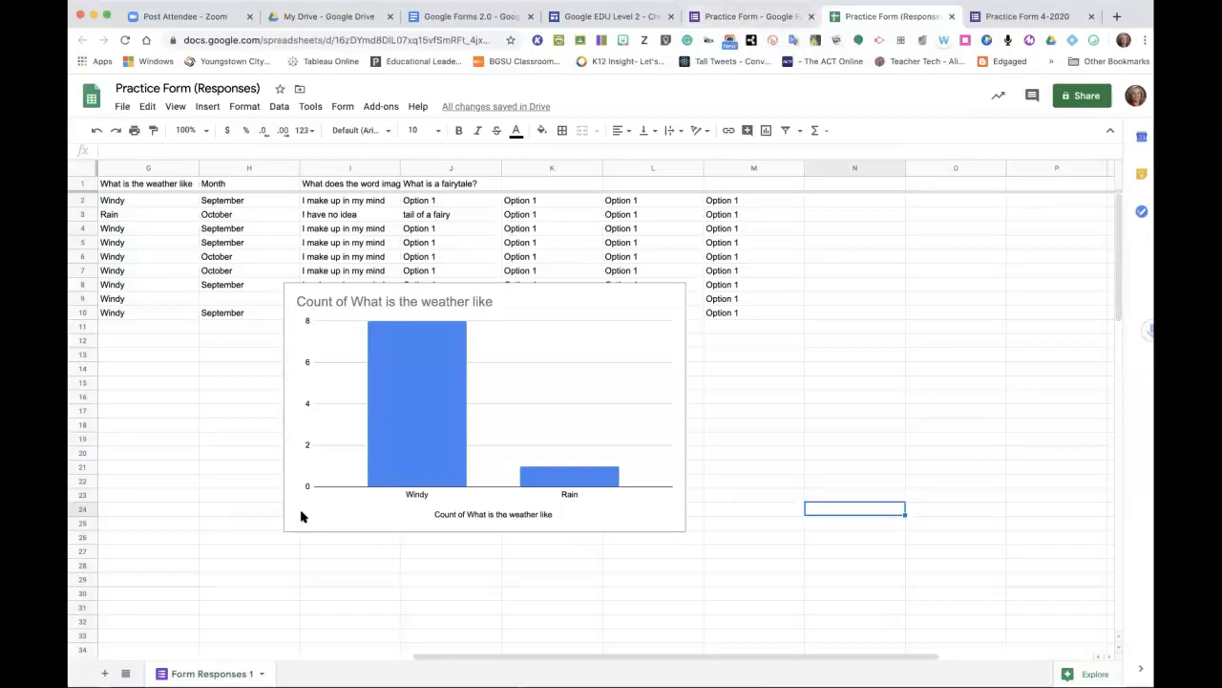
# Add a filter to the Score column and show only responses scoring 0 / 3.
pyautogui.hscroll(-5, 397, 569)
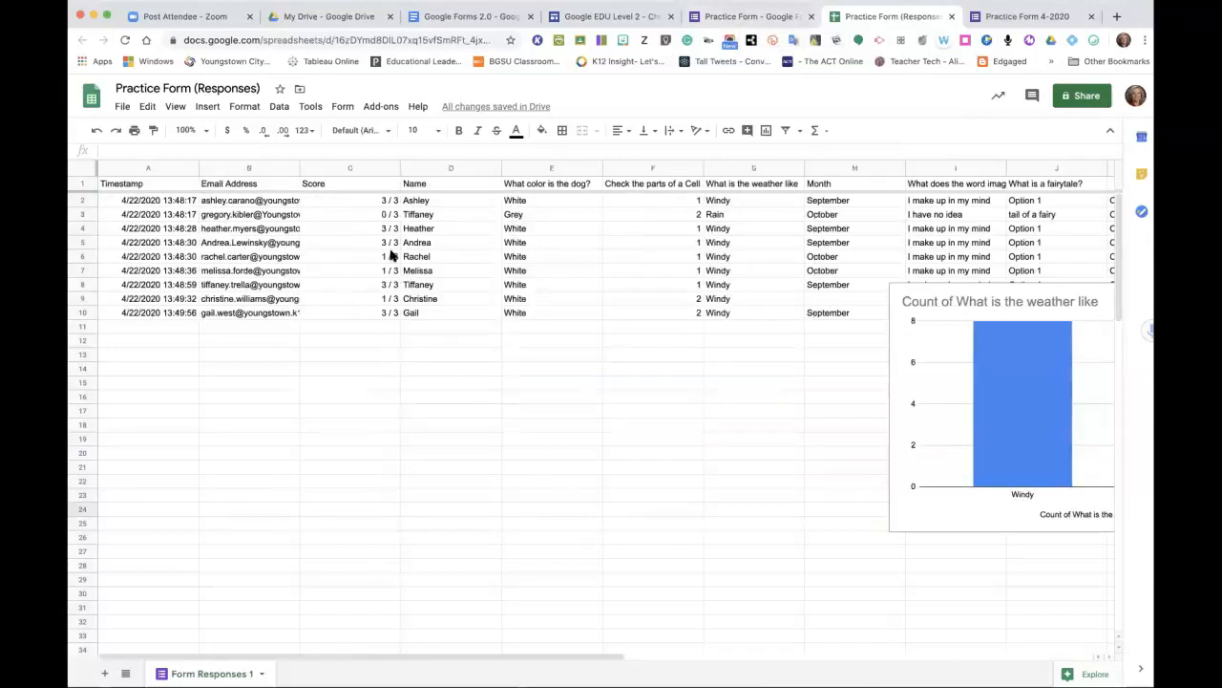
pyautogui.click(344, 169)
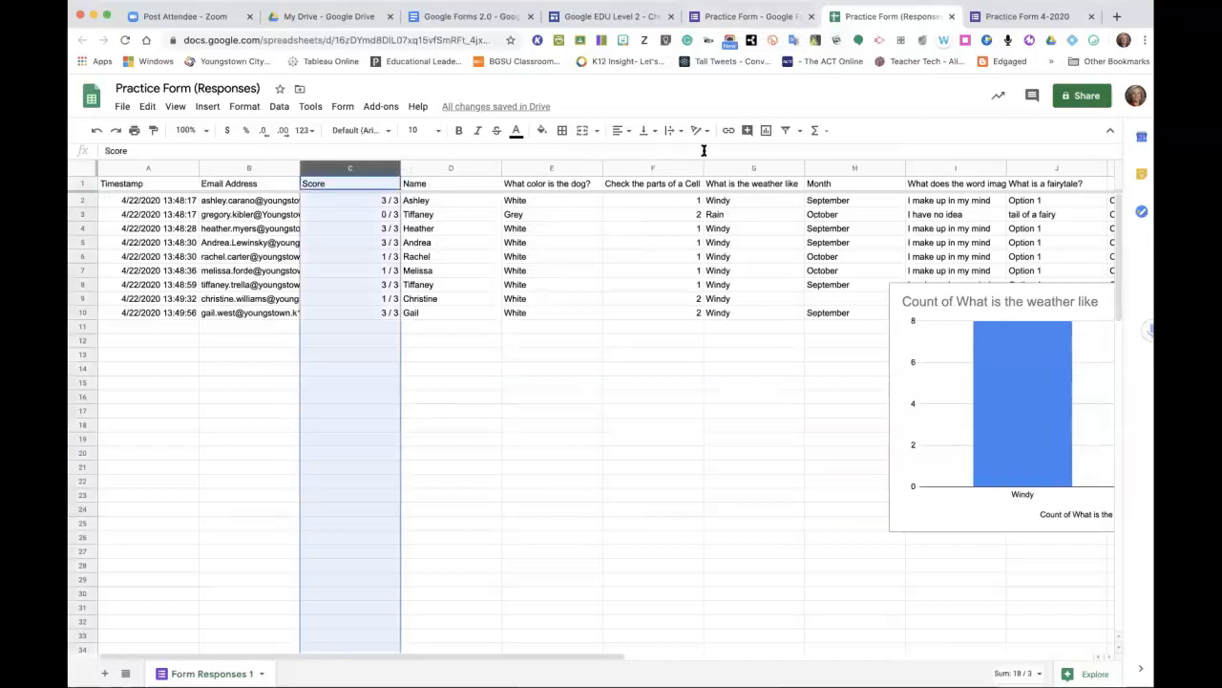
pyautogui.click(794, 131)
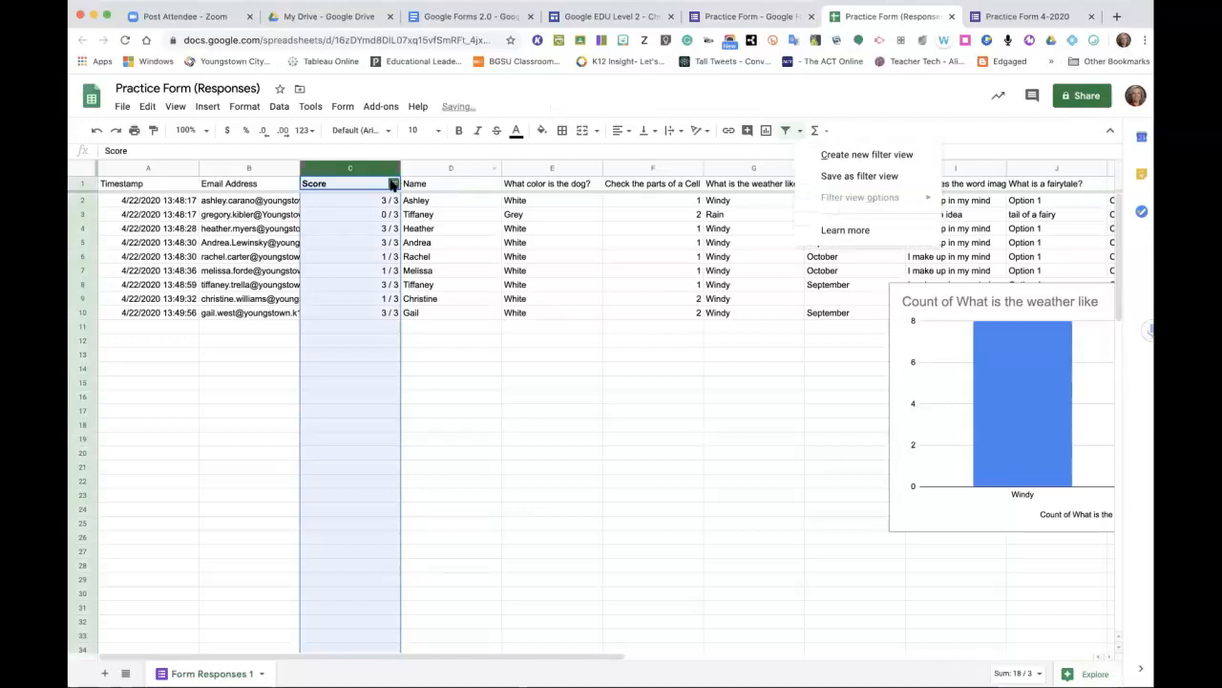
pyautogui.click(392, 184)
pyautogui.click(264, 350)
pyautogui.click(251, 427)
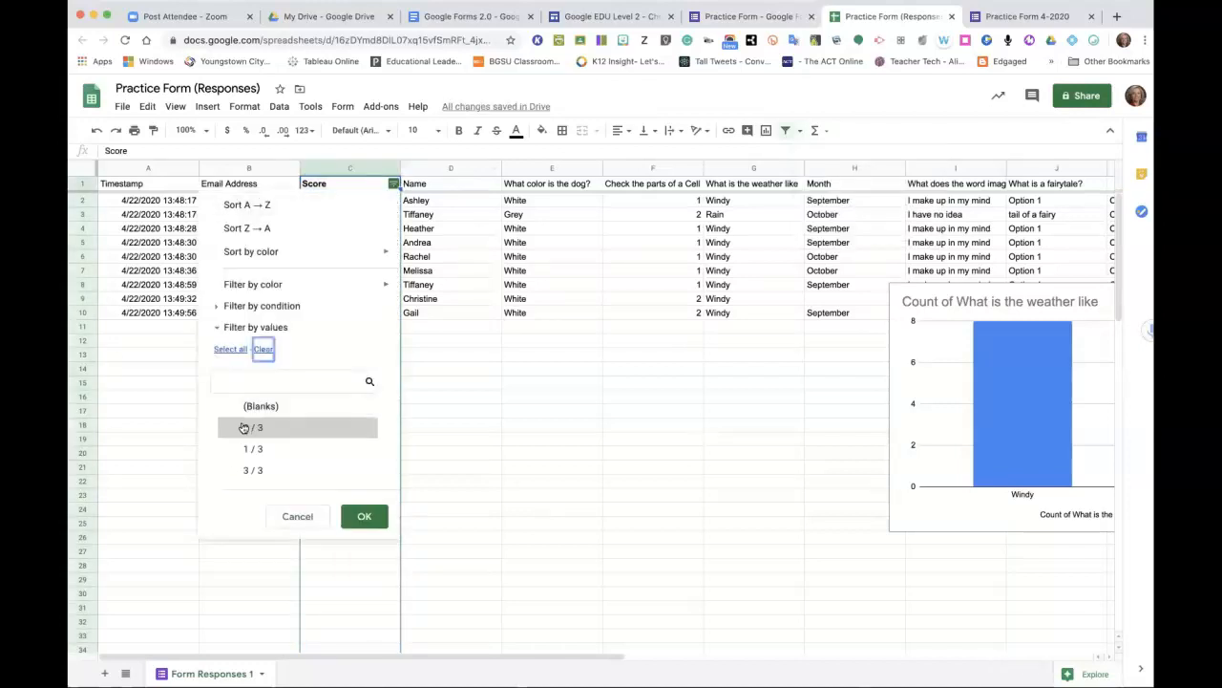
pyautogui.click(359, 515)
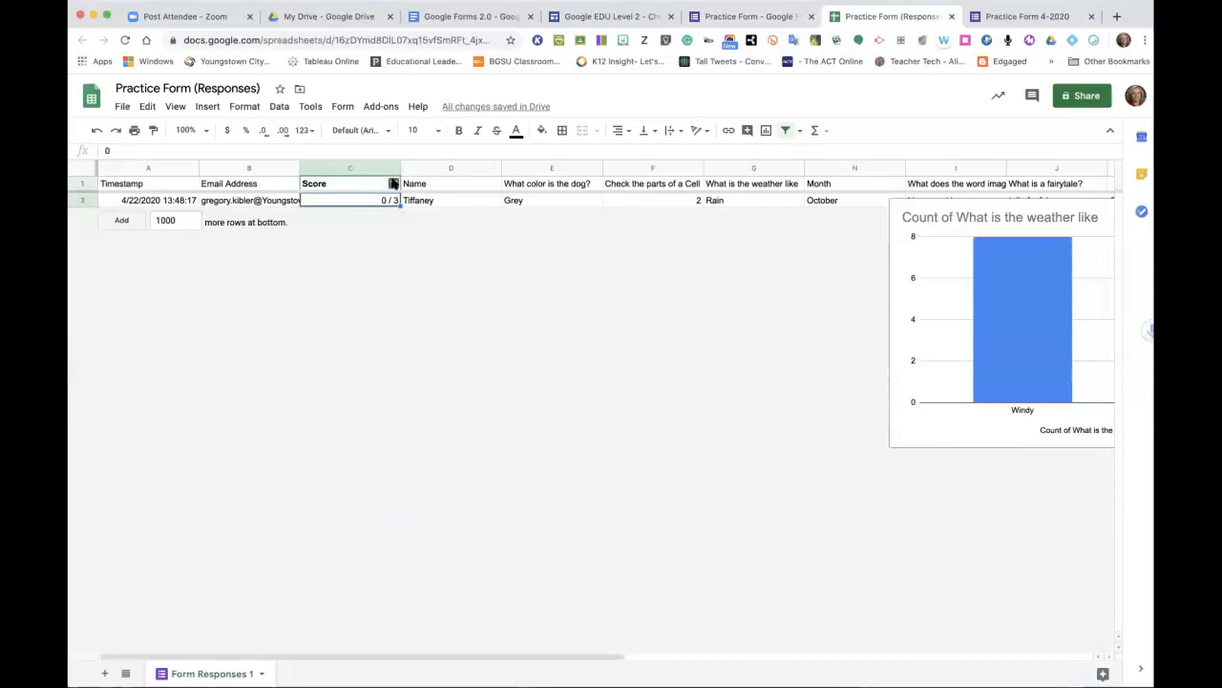
# Change the Score filter to show only responses scoring 3 / 3.
pyautogui.click(392, 185)
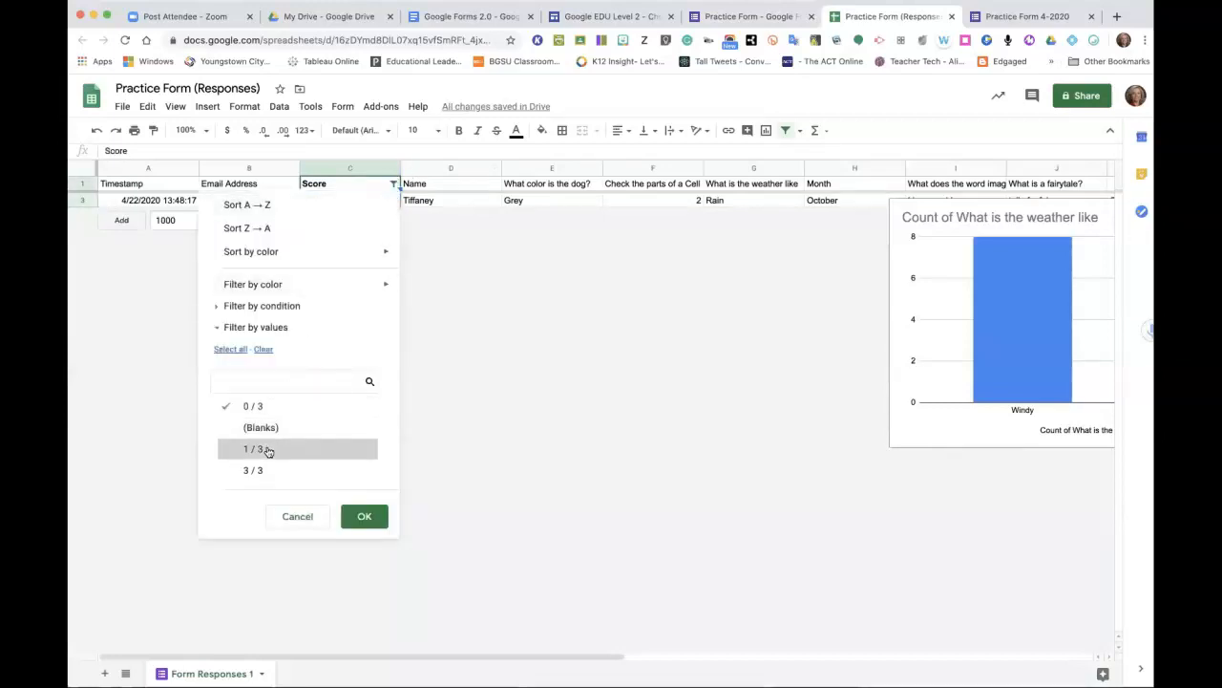
pyautogui.click(268, 450)
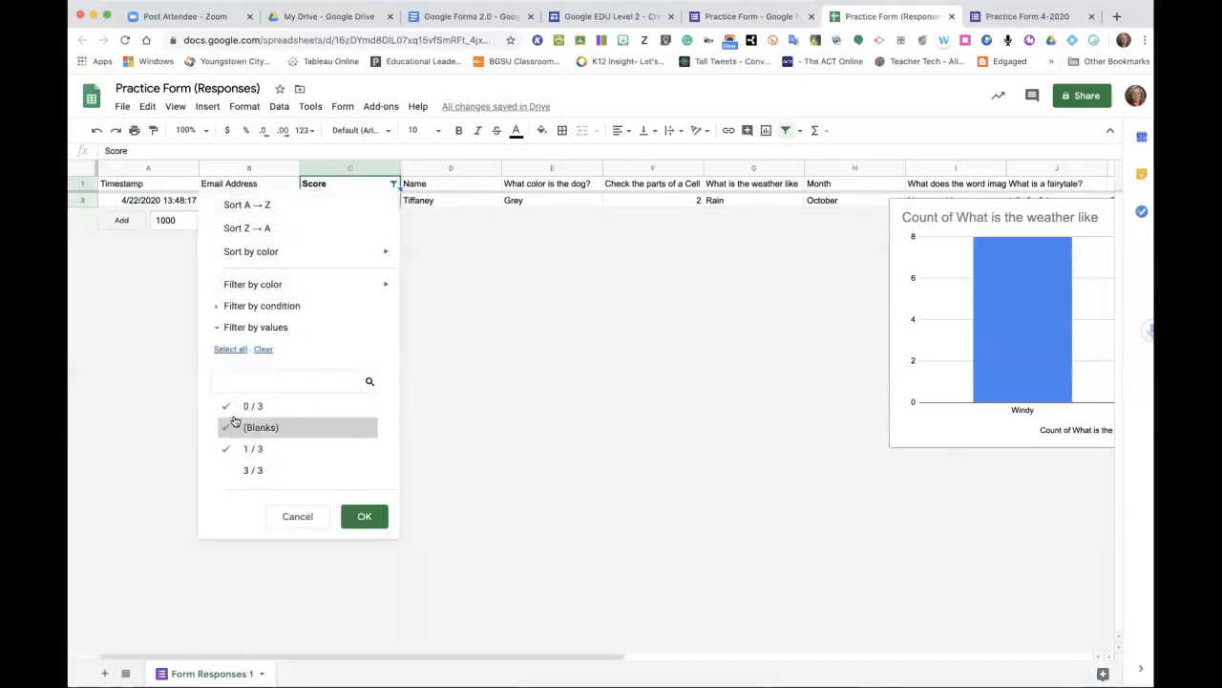
pyautogui.click(234, 426)
pyautogui.click(229, 407)
pyautogui.click(230, 428)
pyautogui.click(232, 470)
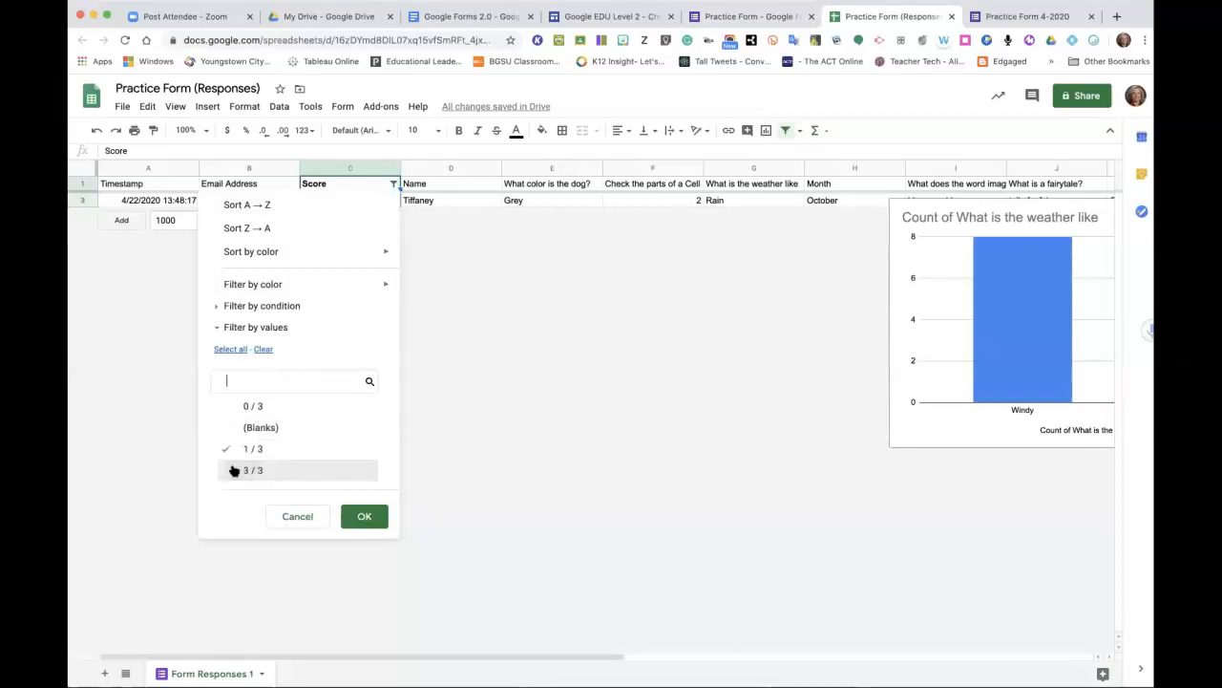
pyautogui.click(230, 448)
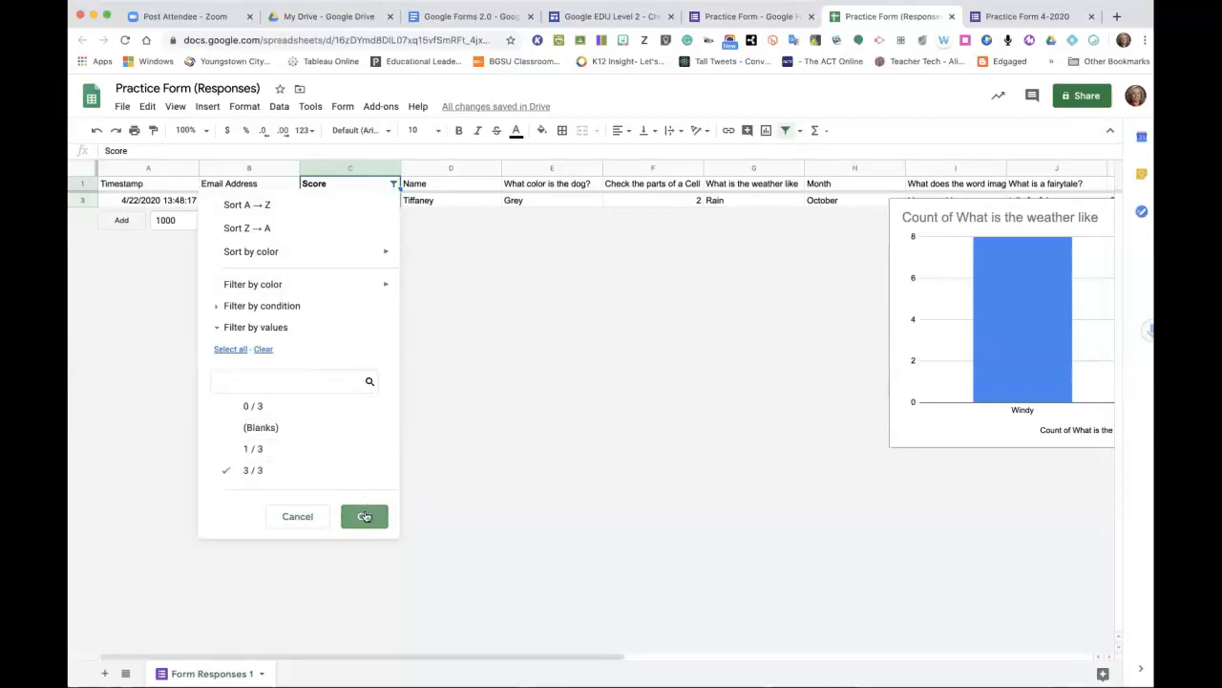
pyautogui.click(365, 516)
pyautogui.hotkey('ctrl', 'Down')
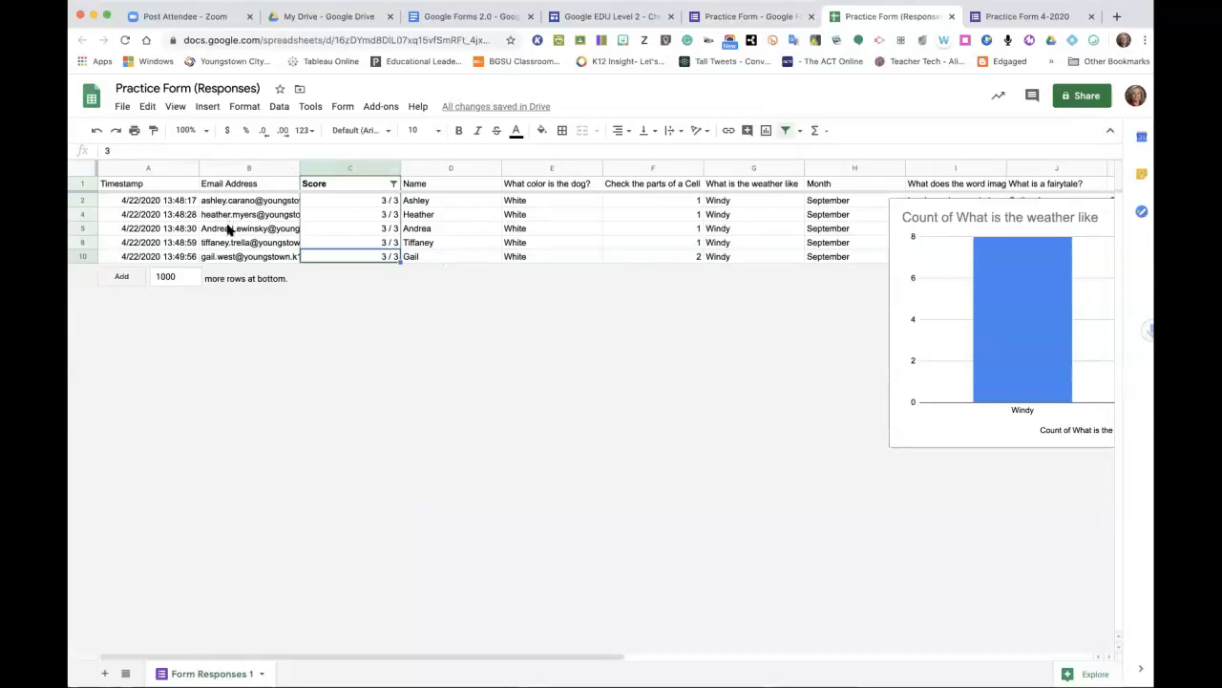
# Add the 0 / 3 and 1 / 3 scores back to the Score filter.
pyautogui.click(394, 184)
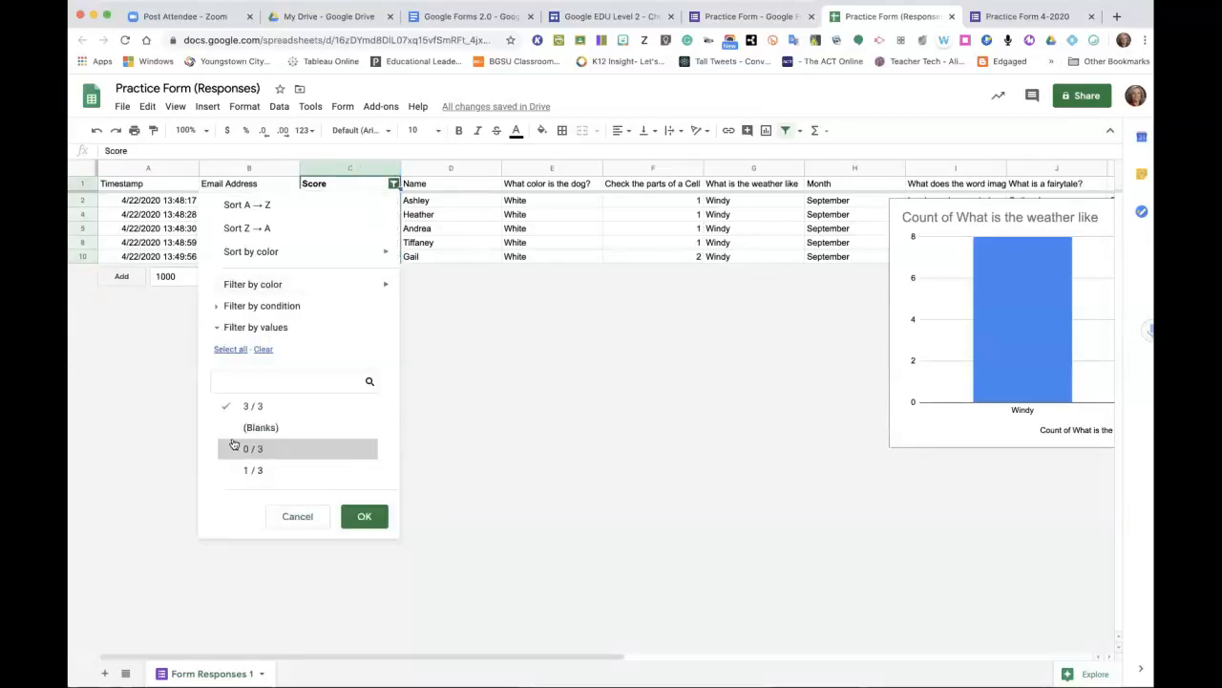
pyautogui.click(232, 448)
pyautogui.click(231, 470)
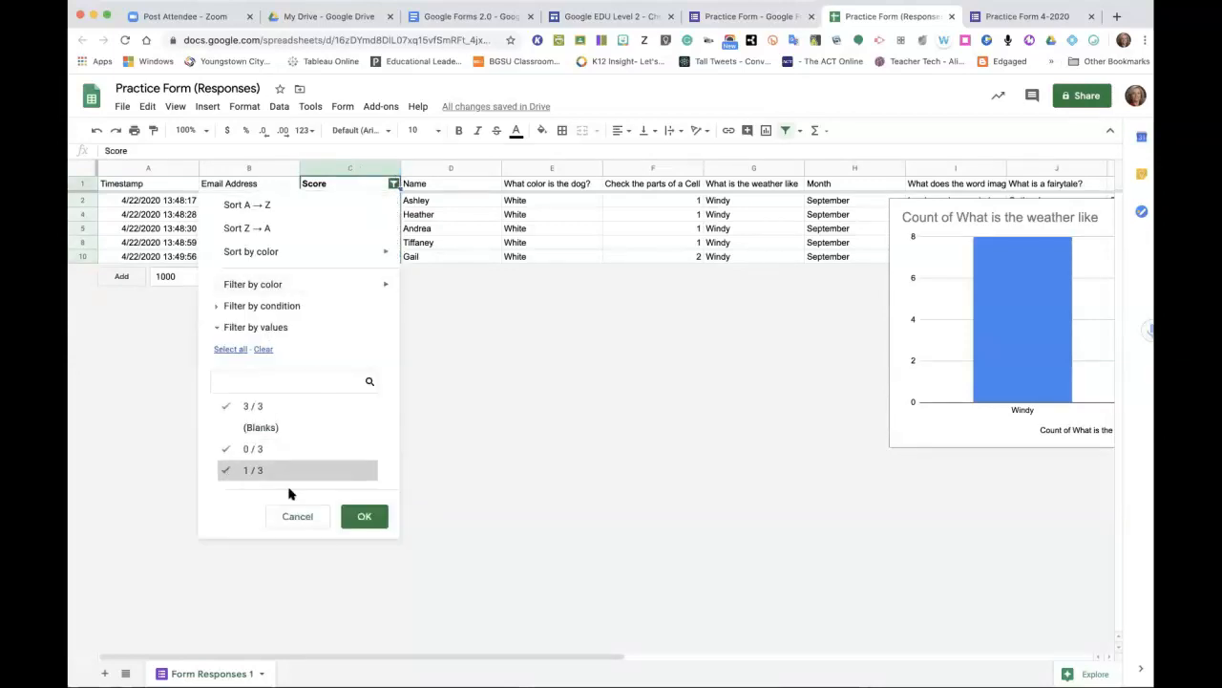
pyautogui.click(363, 519)
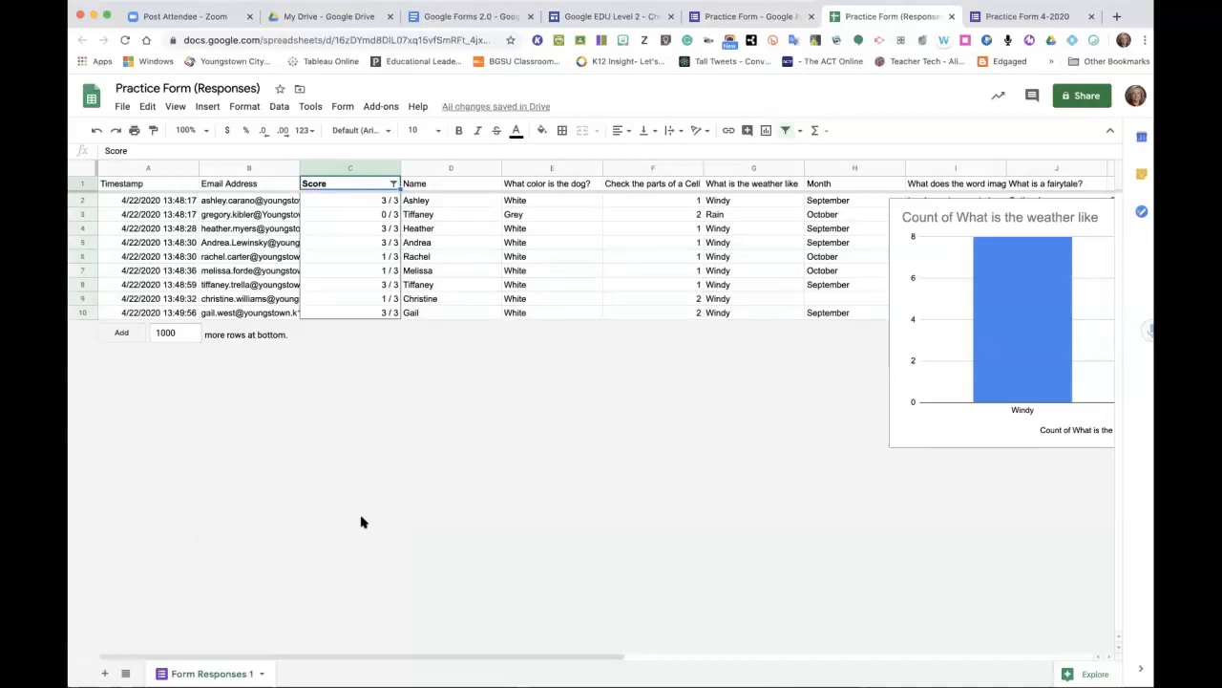
pyautogui.click(392, 184)
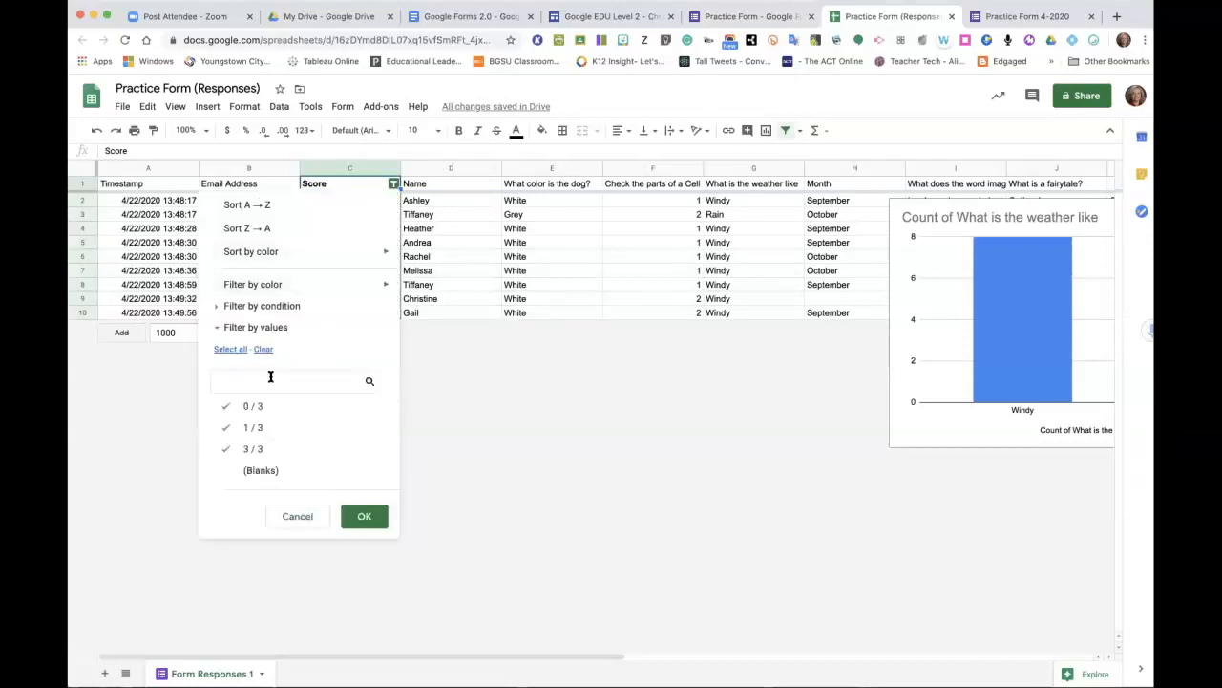
pyautogui.click(298, 517)
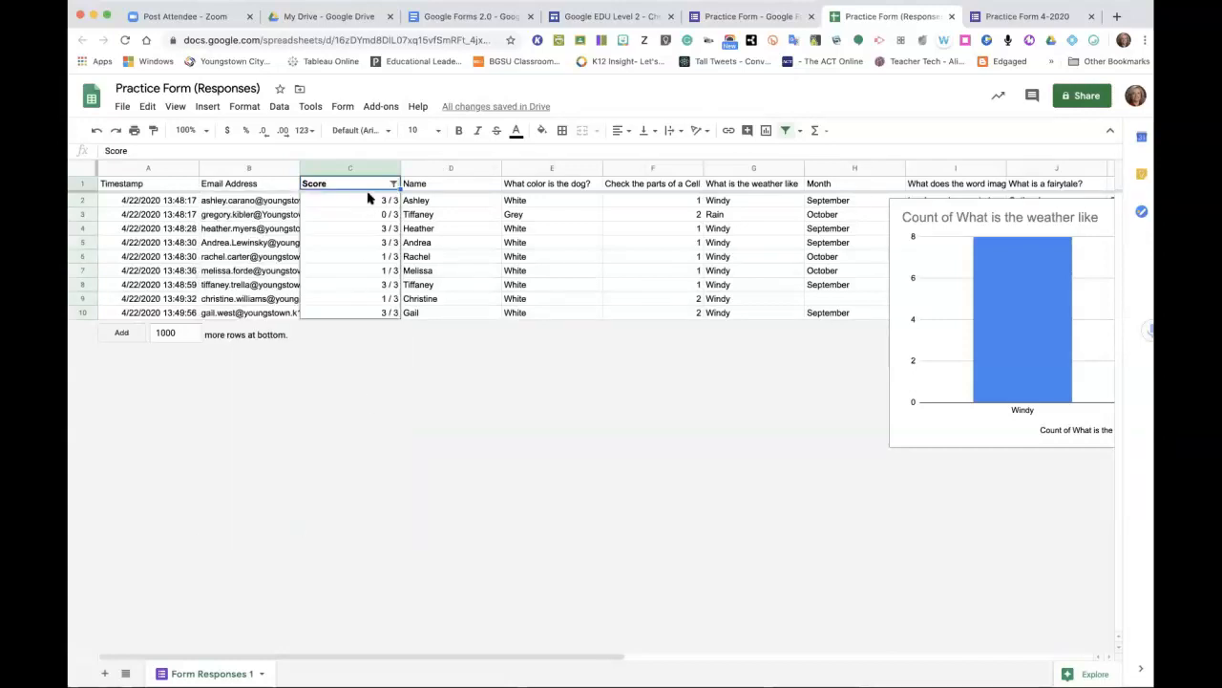
# Remove the filter from the Score column.
pyautogui.click(811, 130)
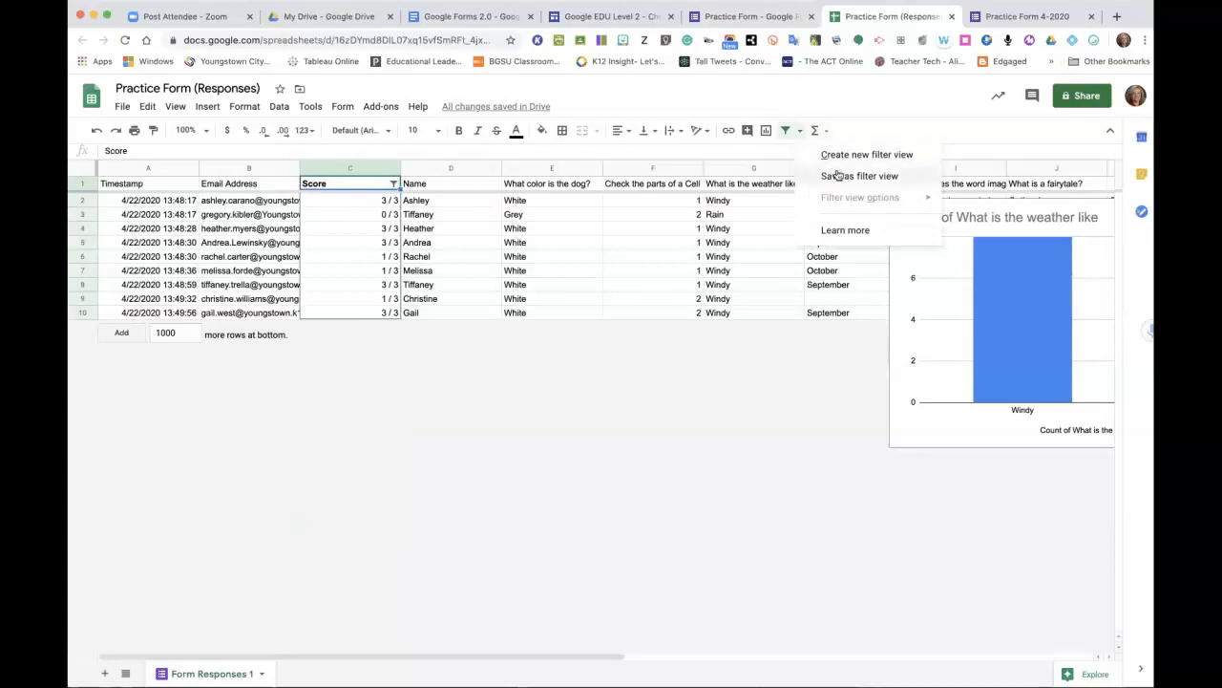
pyautogui.click(801, 133)
pyautogui.click(800, 133)
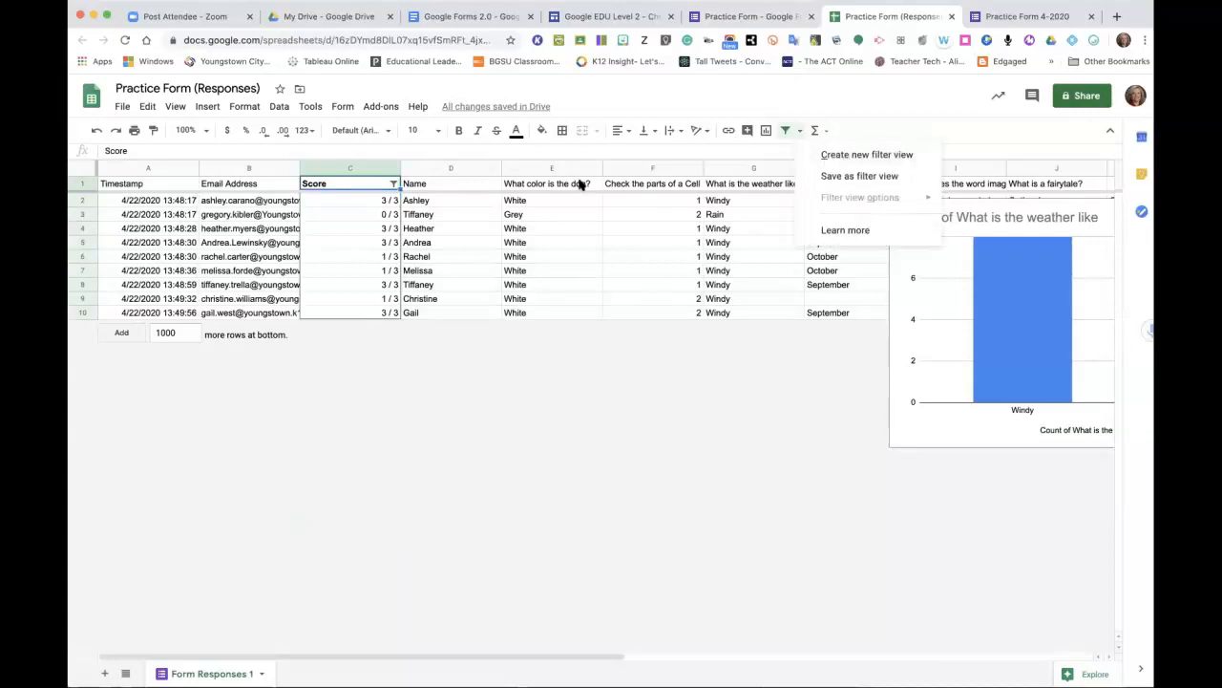
pyautogui.click(786, 131)
# Move the weather chart off the fairytale chart to the empty area below the response rows in columns B to F.
pyautogui.moveTo(1011, 212); pyautogui.dragTo(380, 403)
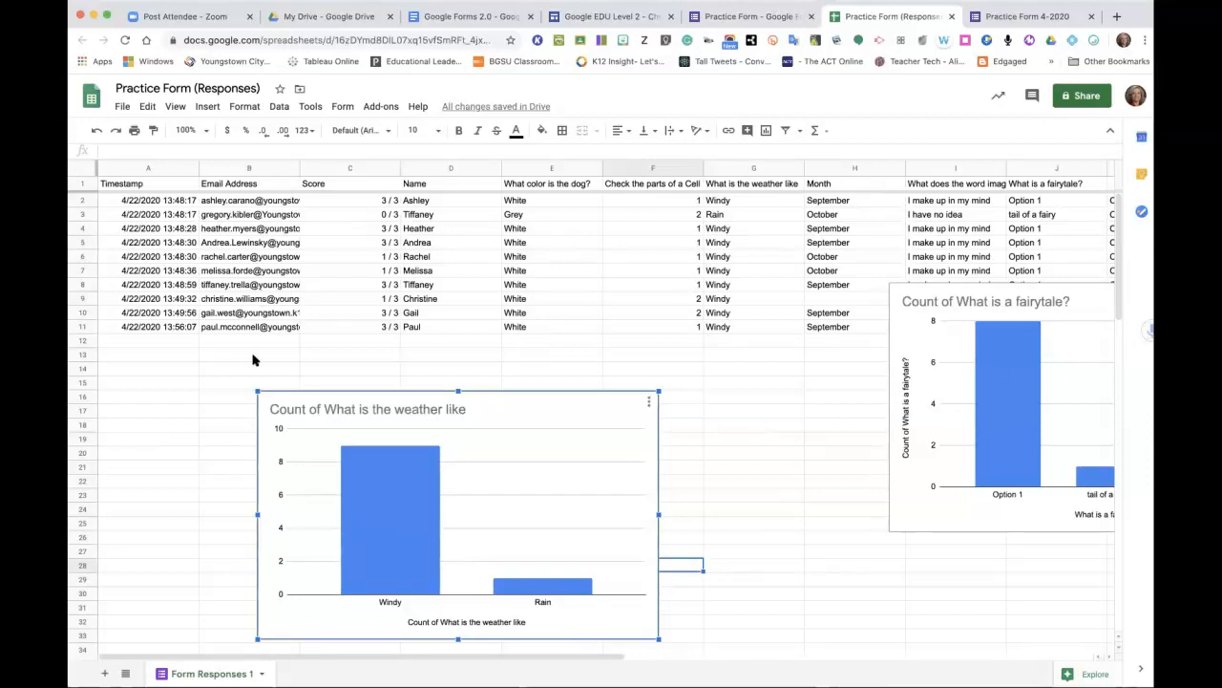
pyautogui.hscroll(2, 253, 359)
pyautogui.hscroll(-2, 253, 359)
# Glance at the submitted Practice Form 4-2020 page and return to the Practice Form editor's individual responses.
pyautogui.click(1041, 16)
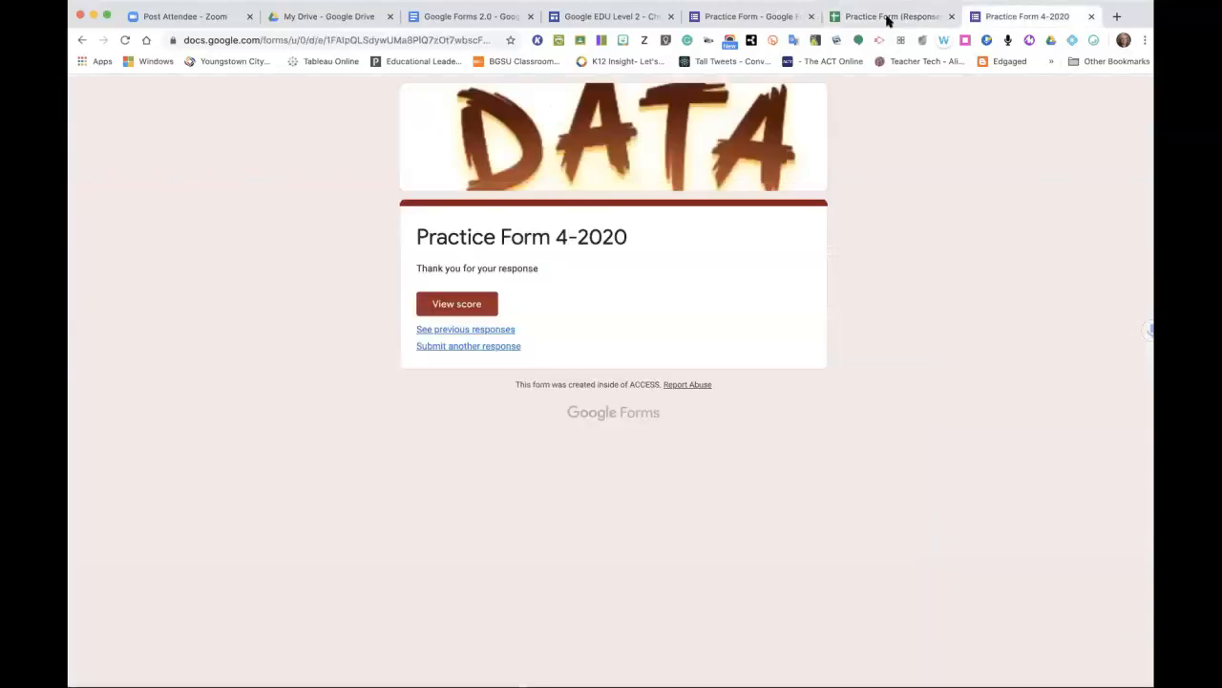
pyautogui.click(856, 19)
pyautogui.click(745, 16)
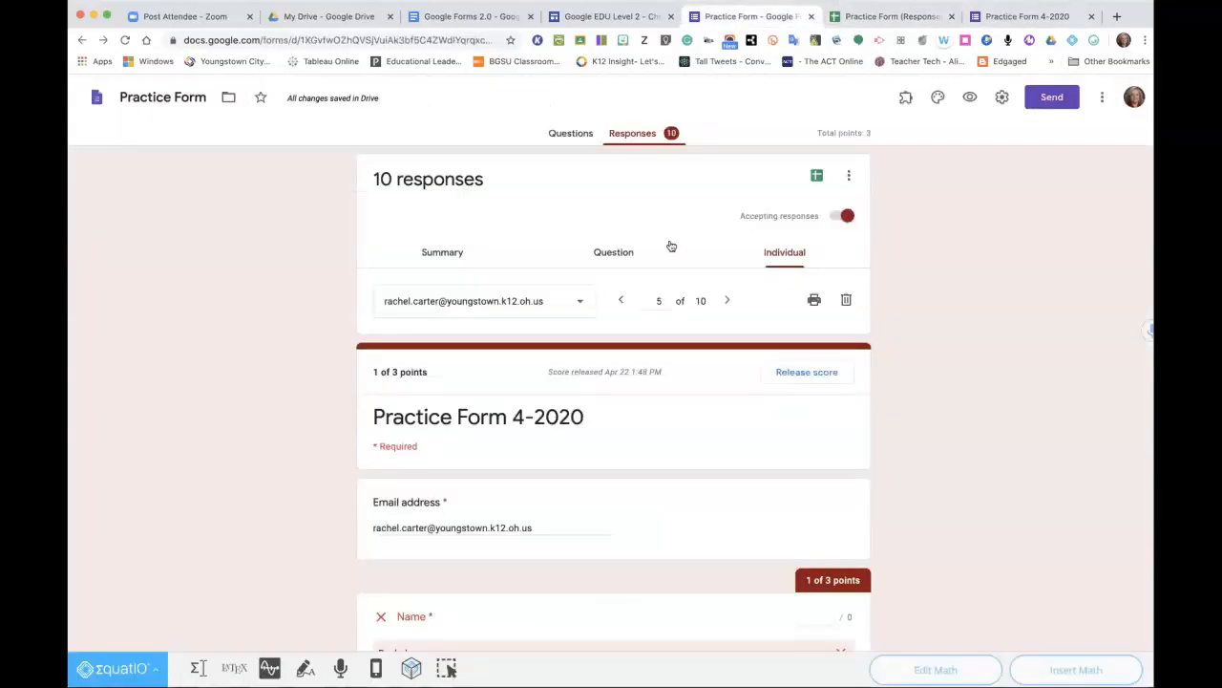
# Page forward through the individual responses from response 5 to response 10.
pyautogui.click(727, 302)
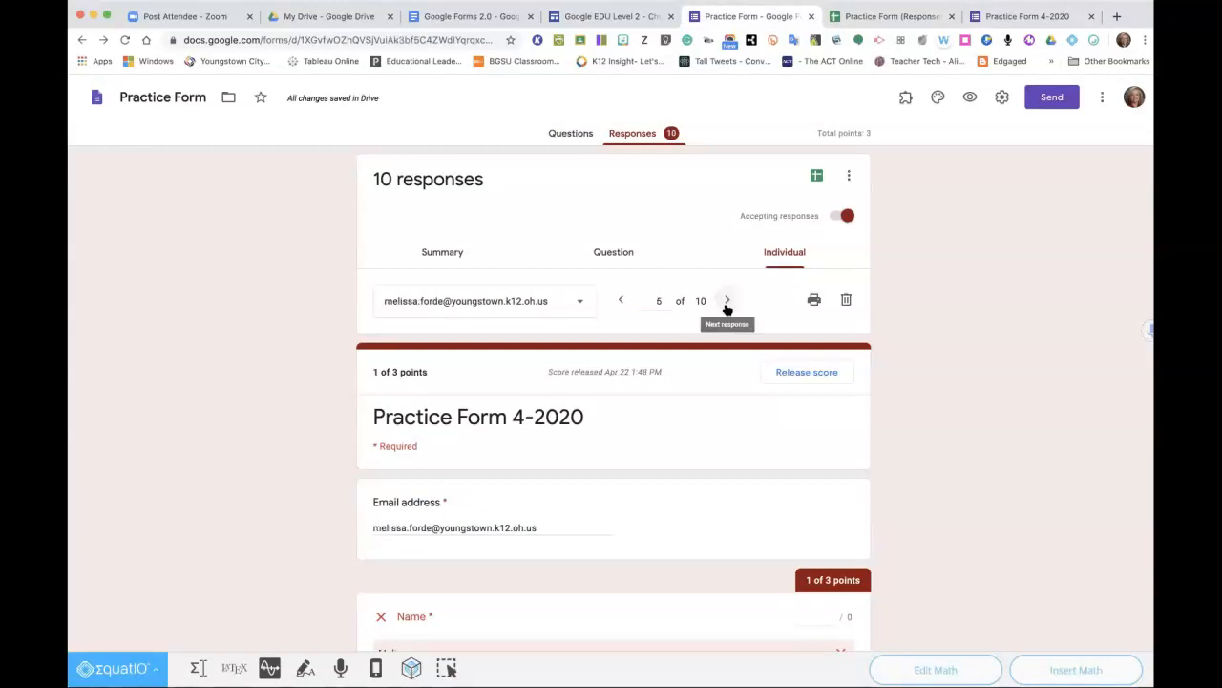
pyautogui.click(726, 302)
pyautogui.click(726, 302)
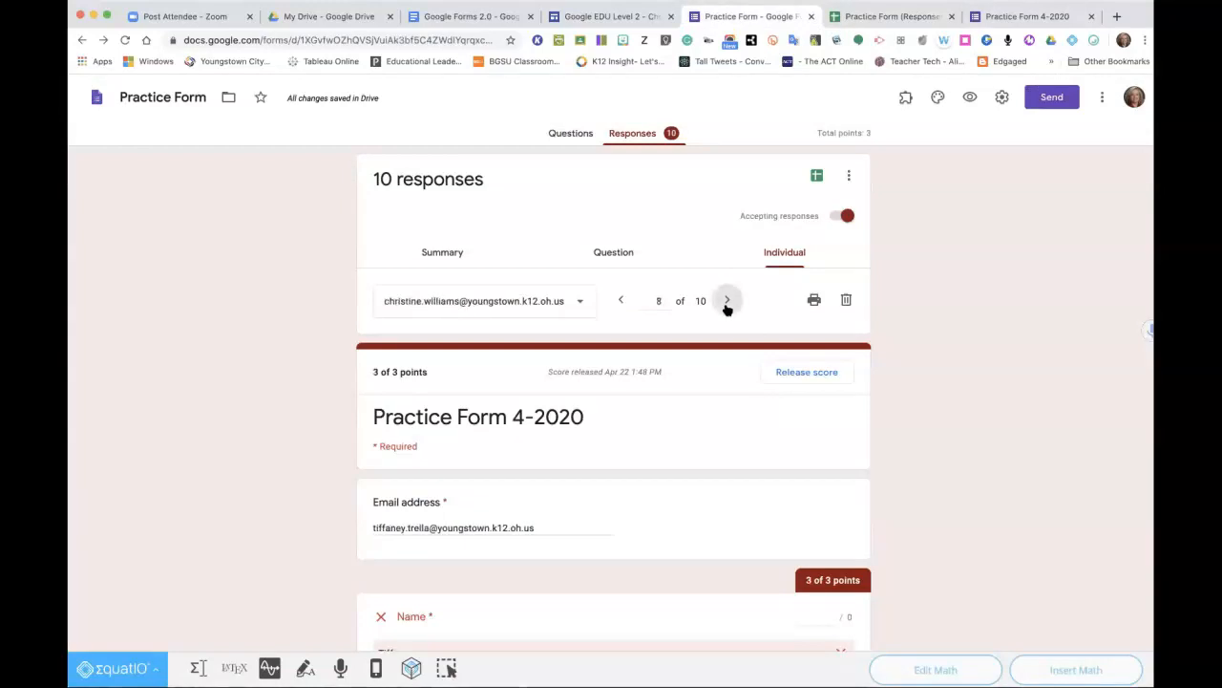
pyautogui.click(726, 302)
pyautogui.click(727, 301)
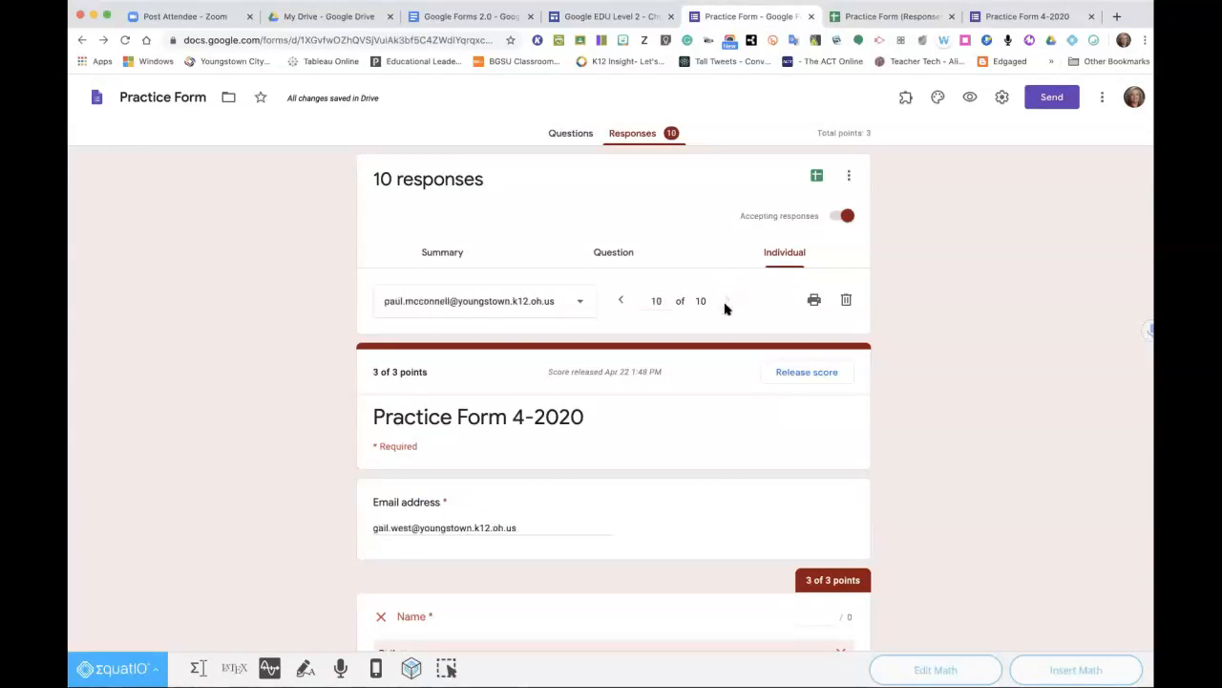
# Page back to the first individual response and look over its graded answers.
pyautogui.click(619, 301)
pyautogui.click(618, 301)
pyautogui.click(618, 301)
pyautogui.click(619, 301)
pyautogui.click(619, 301)
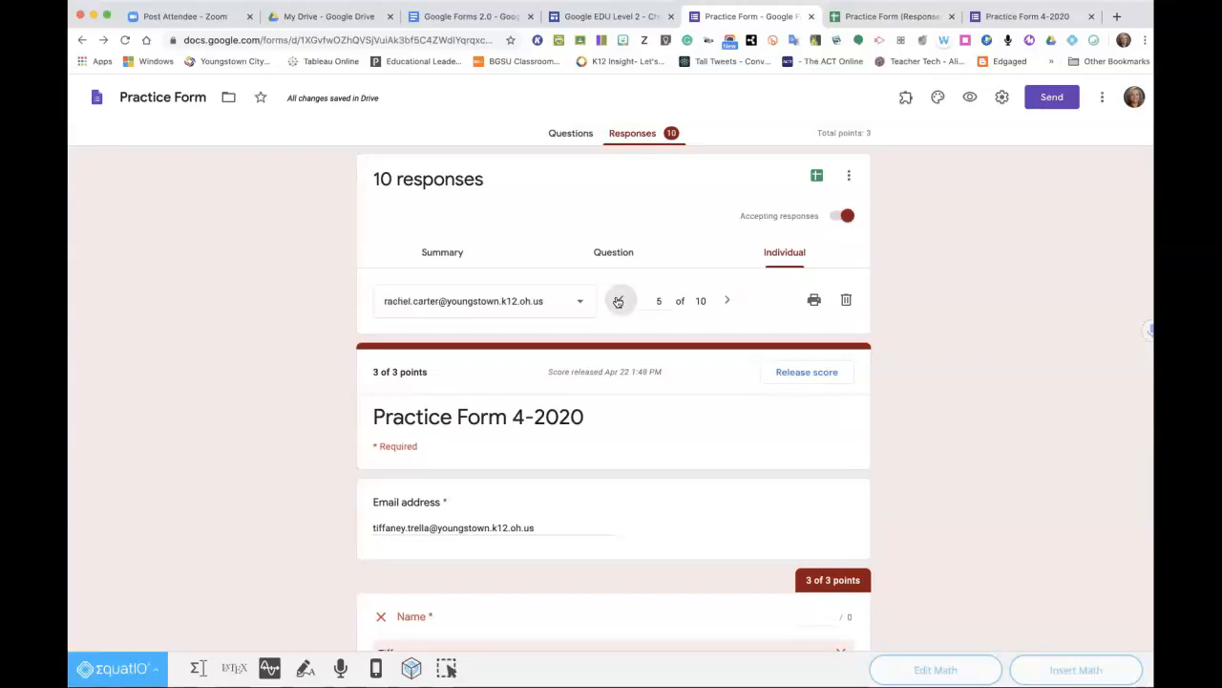
pyautogui.click(619, 302)
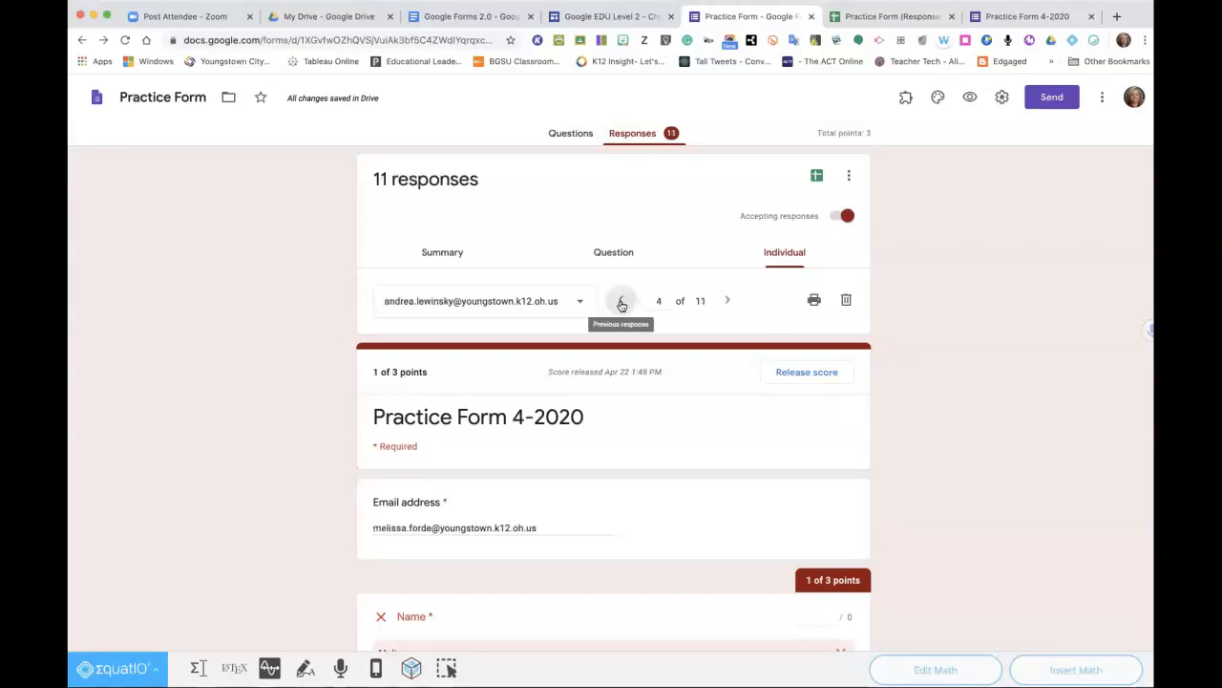
pyautogui.click(620, 302)
pyautogui.click(621, 302)
pyautogui.click(620, 302)
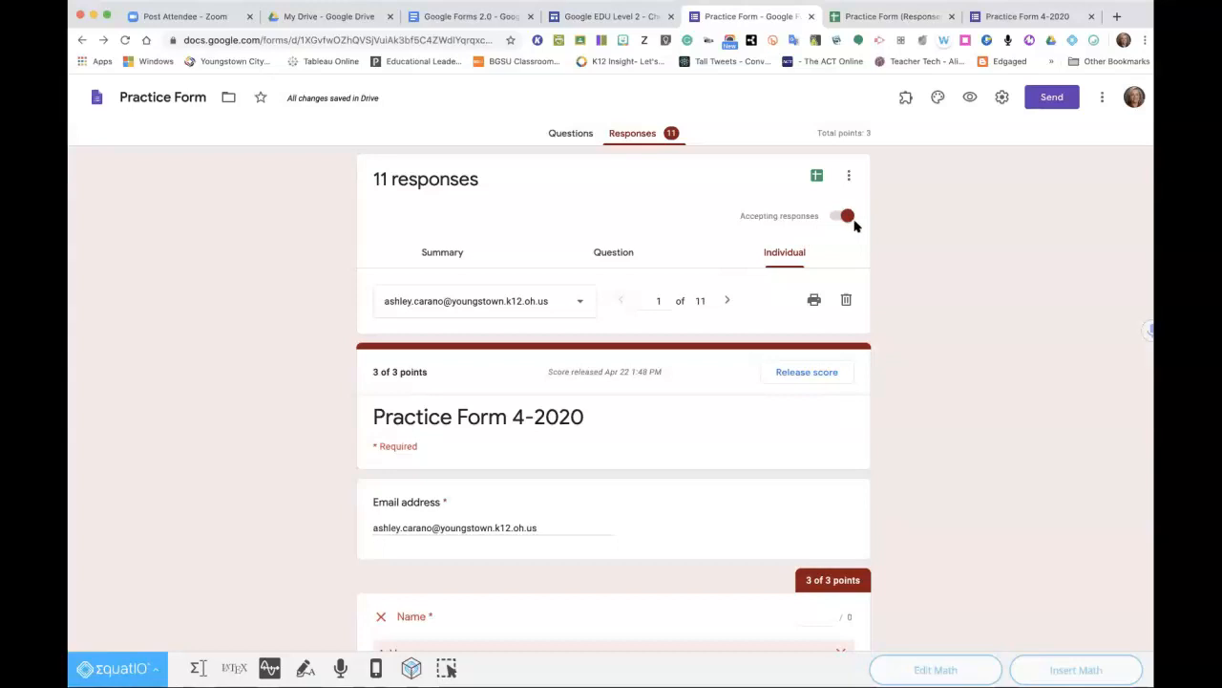
pyautogui.scroll(-10, 529, 582)
pyautogui.scroll(9, 529, 581)
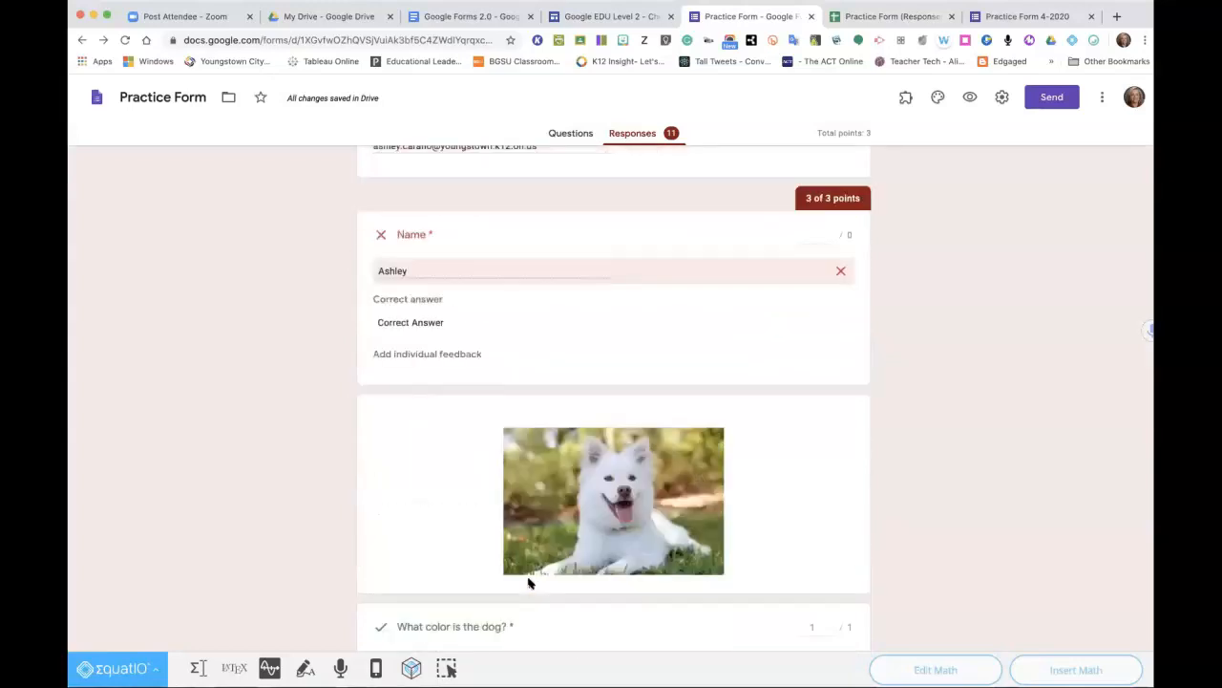
pyautogui.scroll(2, 612, 385)
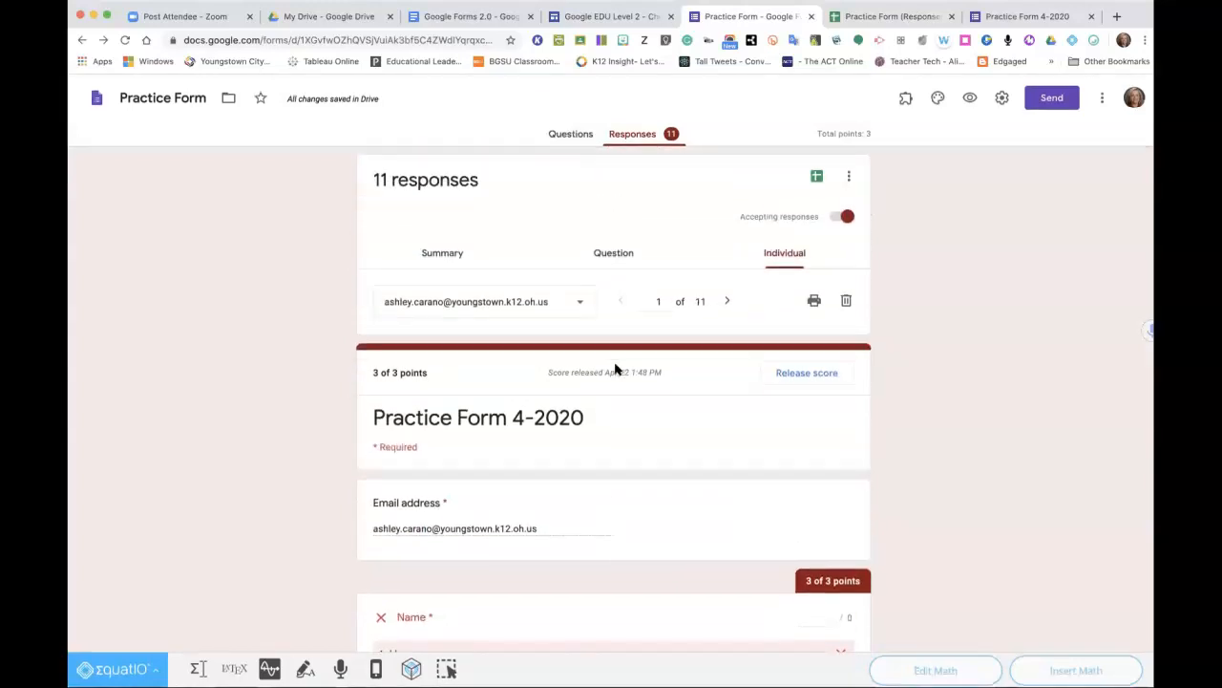
# Switch the responses to the by-question view and look through the submitted answers to the Name question.
pyautogui.click(614, 252)
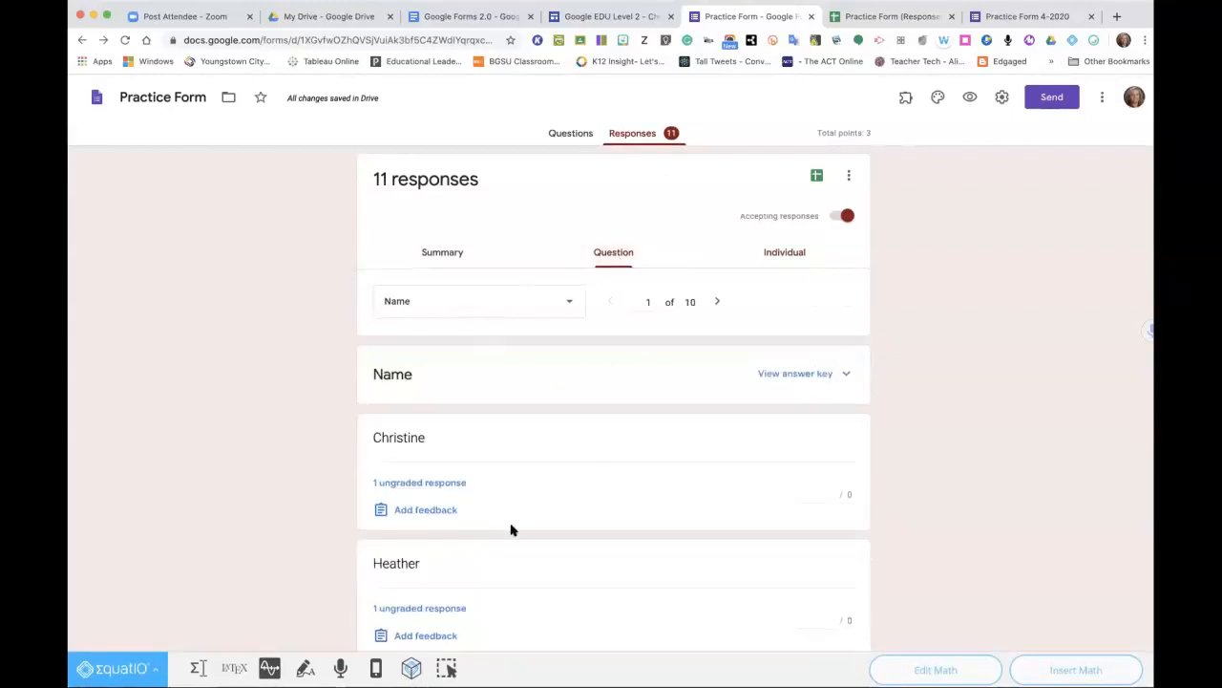
pyautogui.scroll(-2, 494, 511)
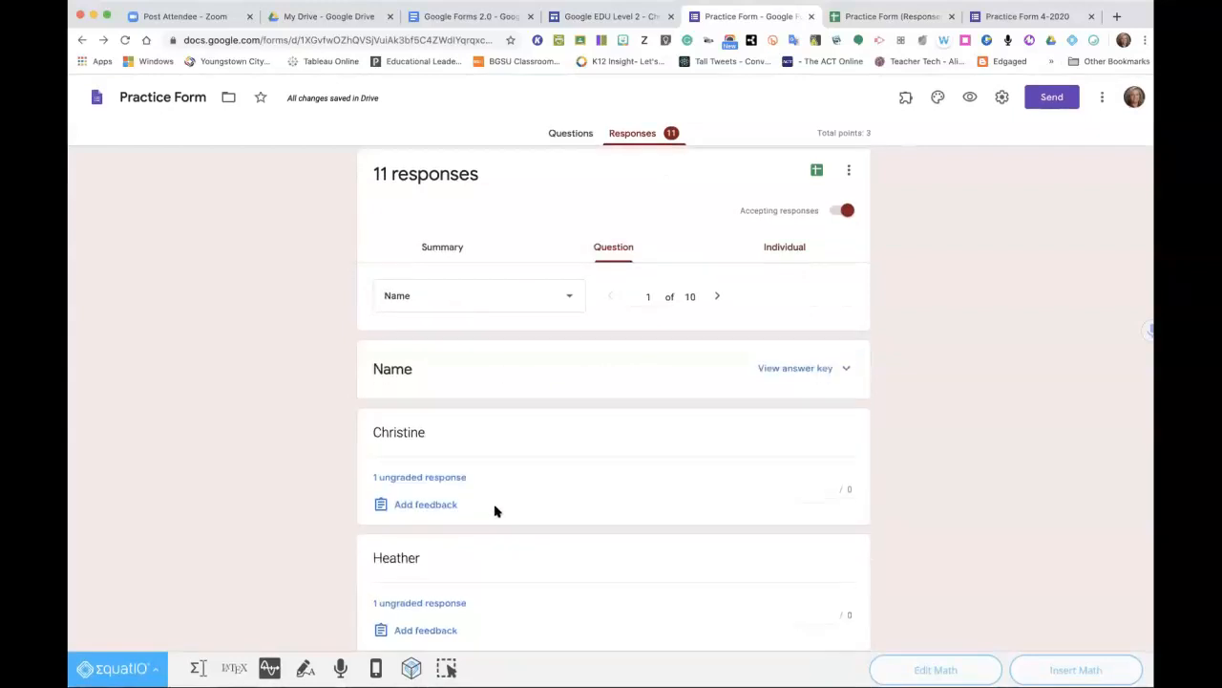
pyautogui.scroll(-6, 494, 511)
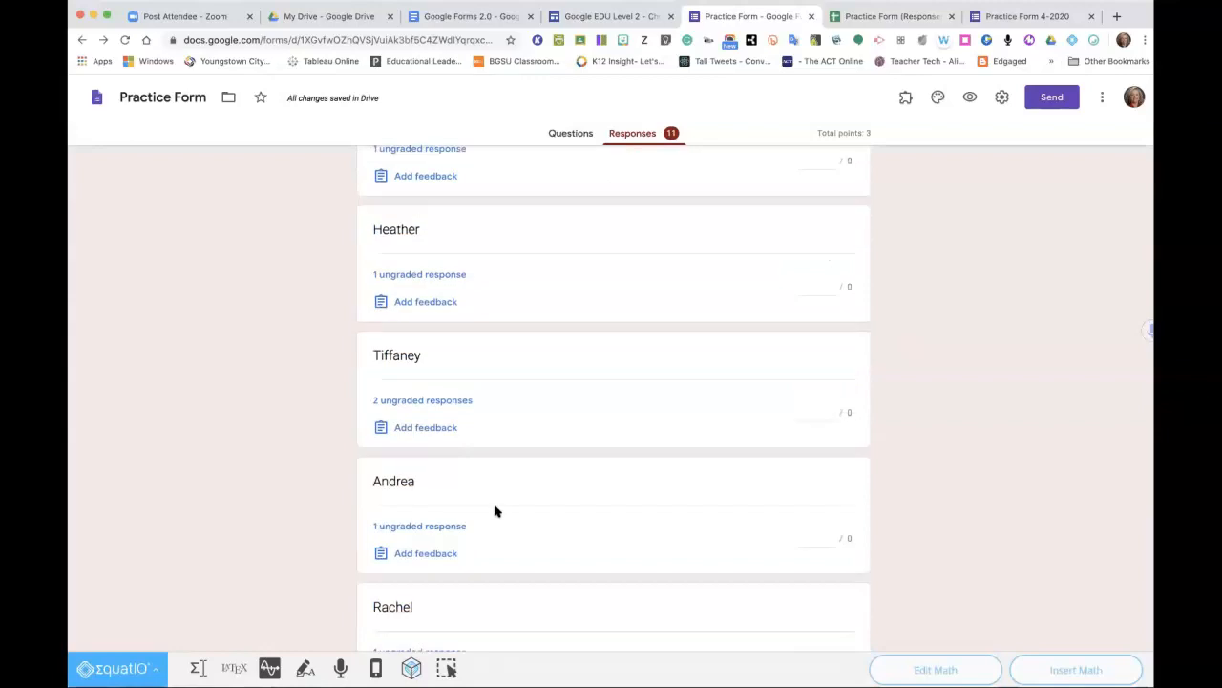
pyautogui.scroll(-3, 495, 510)
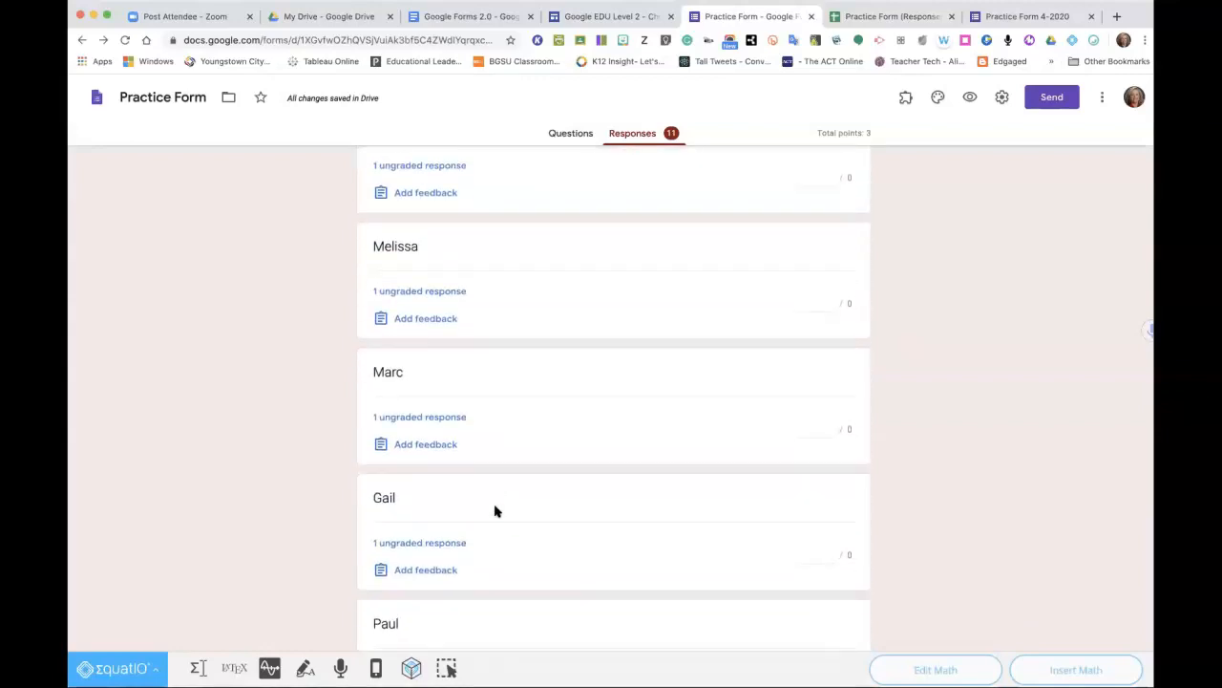
pyautogui.scroll(1, 495, 511)
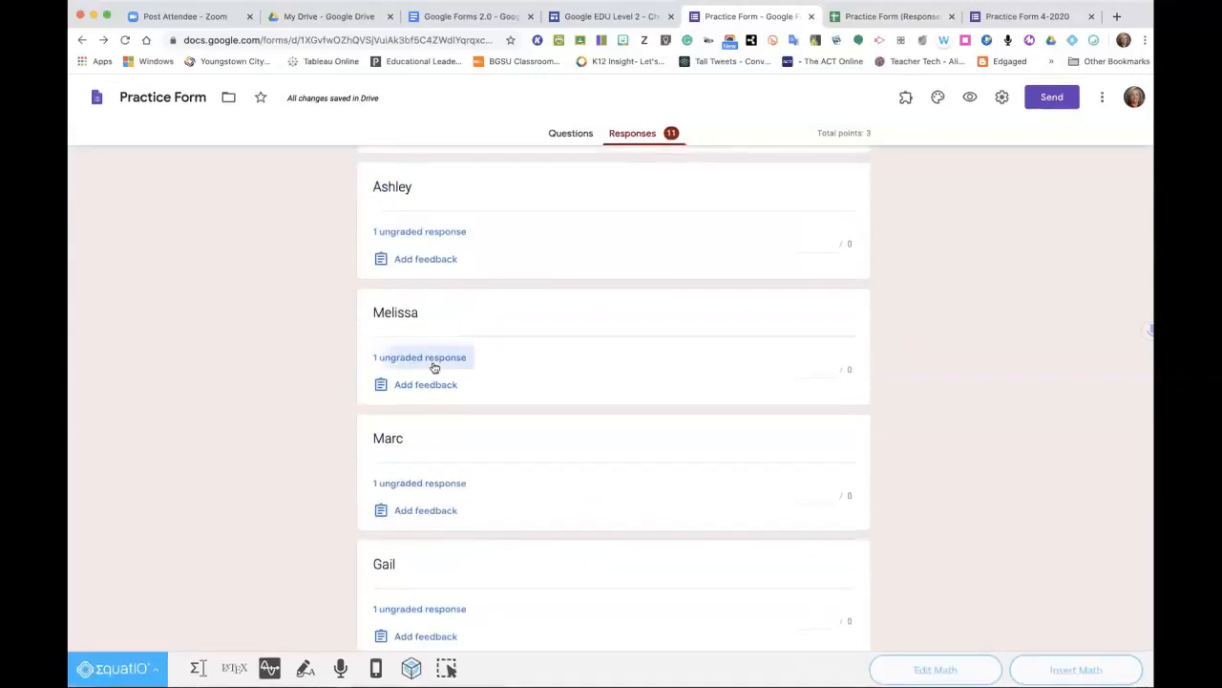
# Enter scores for the Name answers: 35 points on the sixth answer and 1 point each on the seventh and eighth.
pyautogui.moveTo(398, 363)
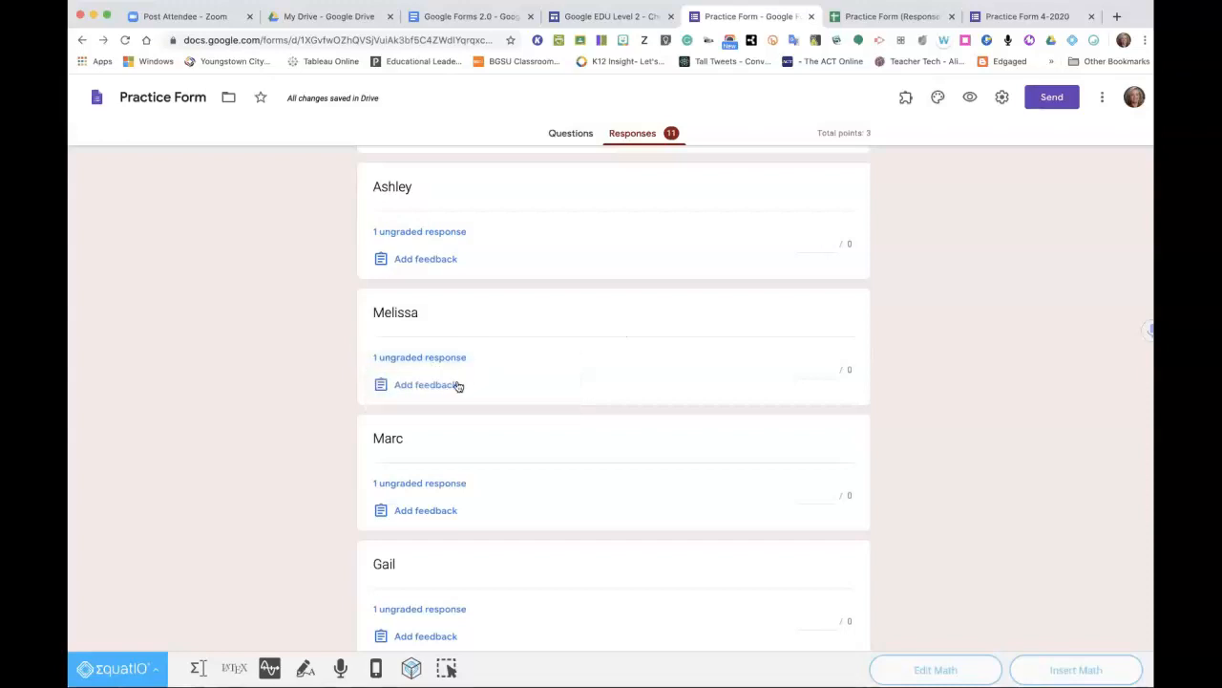
pyautogui.click(813, 368)
pyautogui.write('1')
pyautogui.click(813, 244)
pyautogui.write('10')
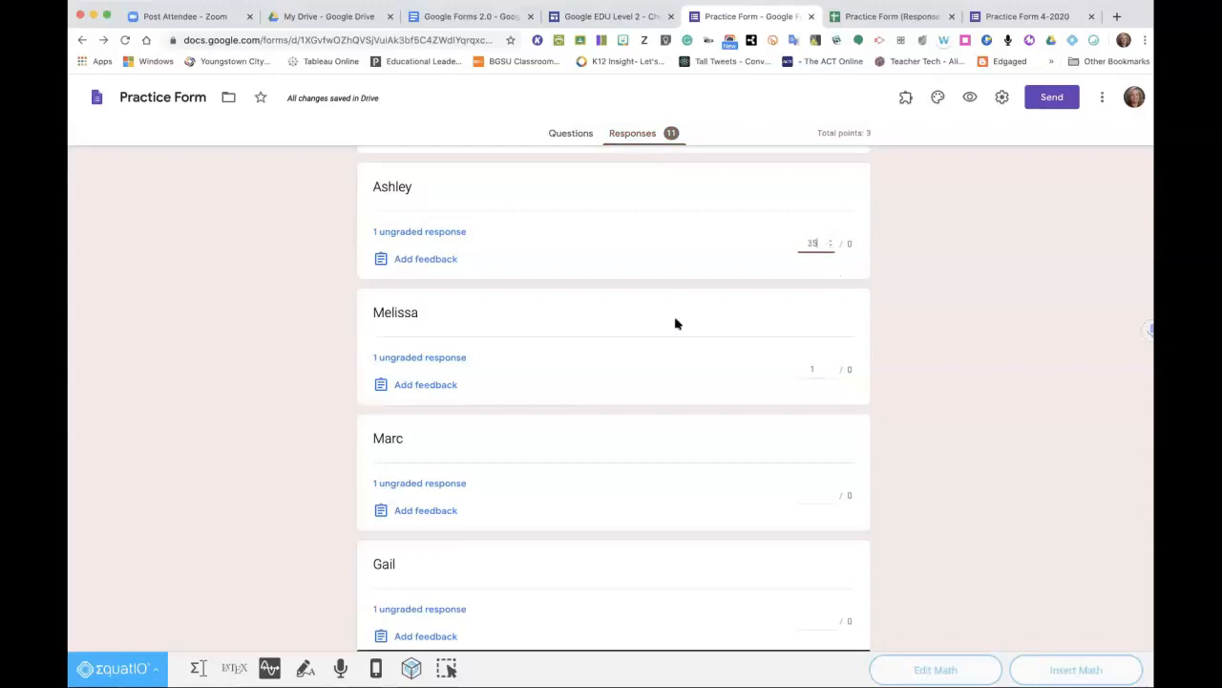
pyautogui.click(812, 495)
# Open the feedback dialog for the eighth and the seventh Name answers, saving each without any text.
pyautogui.click(413, 512)
pyautogui.click(771, 254)
pyautogui.click(436, 387)
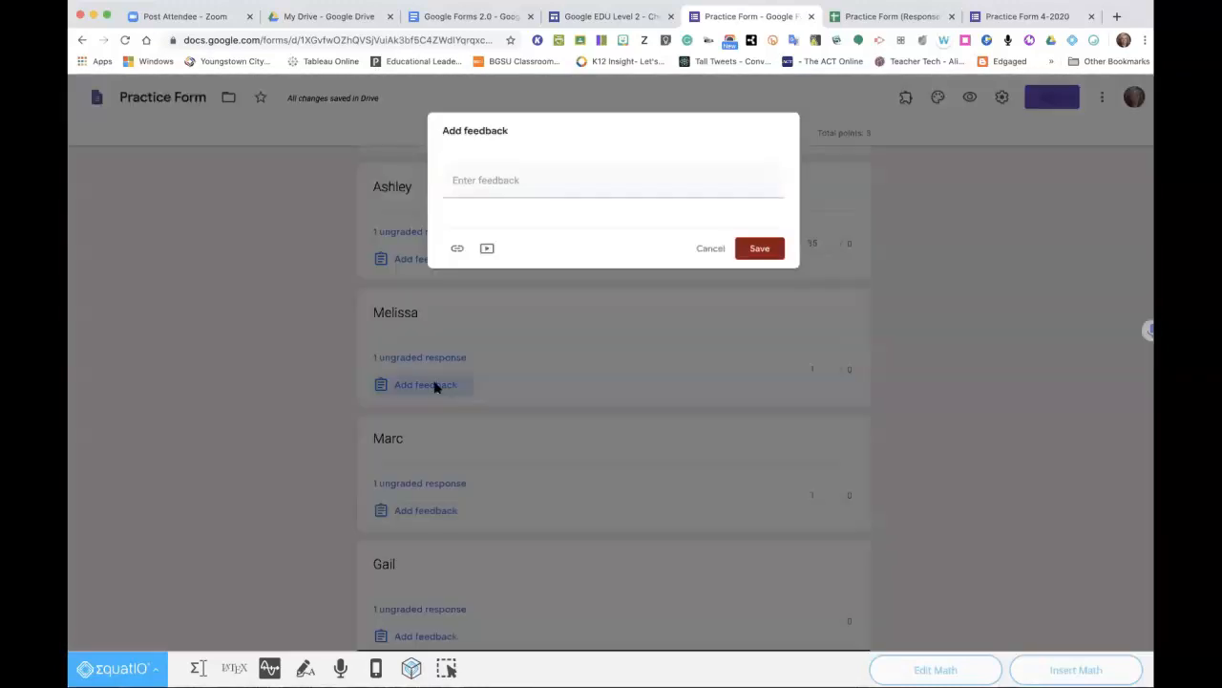
pyautogui.click(772, 250)
# Look over the Name answers with their scores and ungraded-response links, ending at the start of the list.
pyautogui.scroll(10, 418, 469)
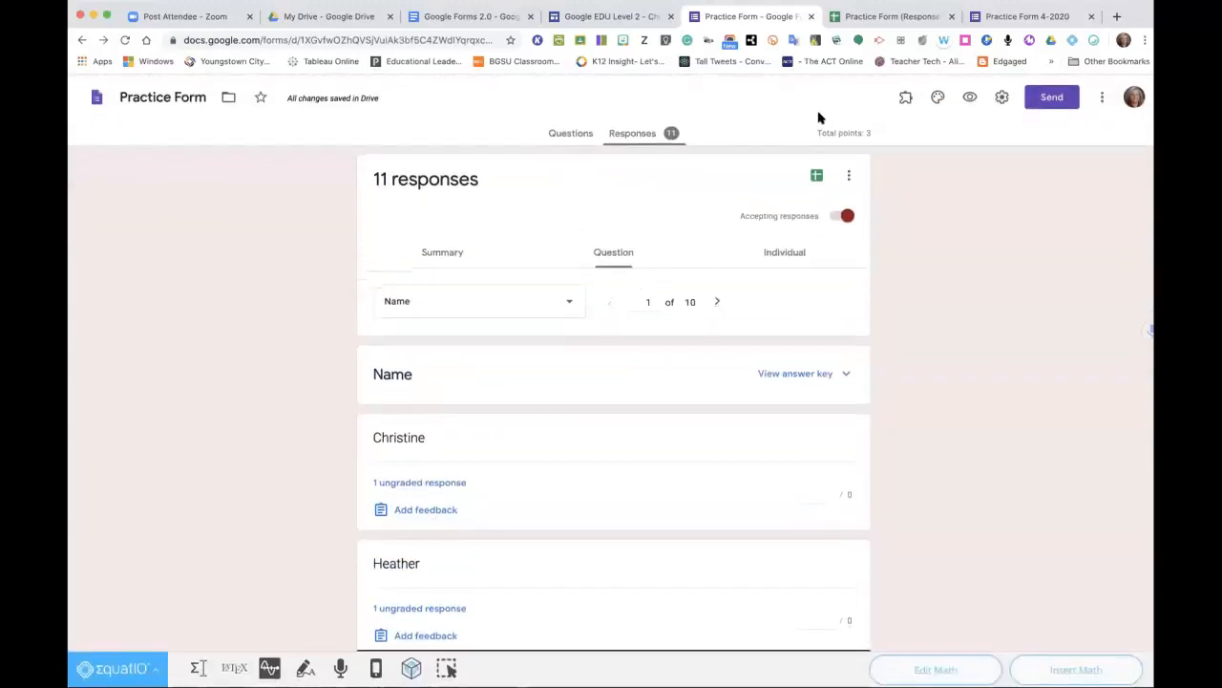
pyautogui.scroll(-10, 528, 436)
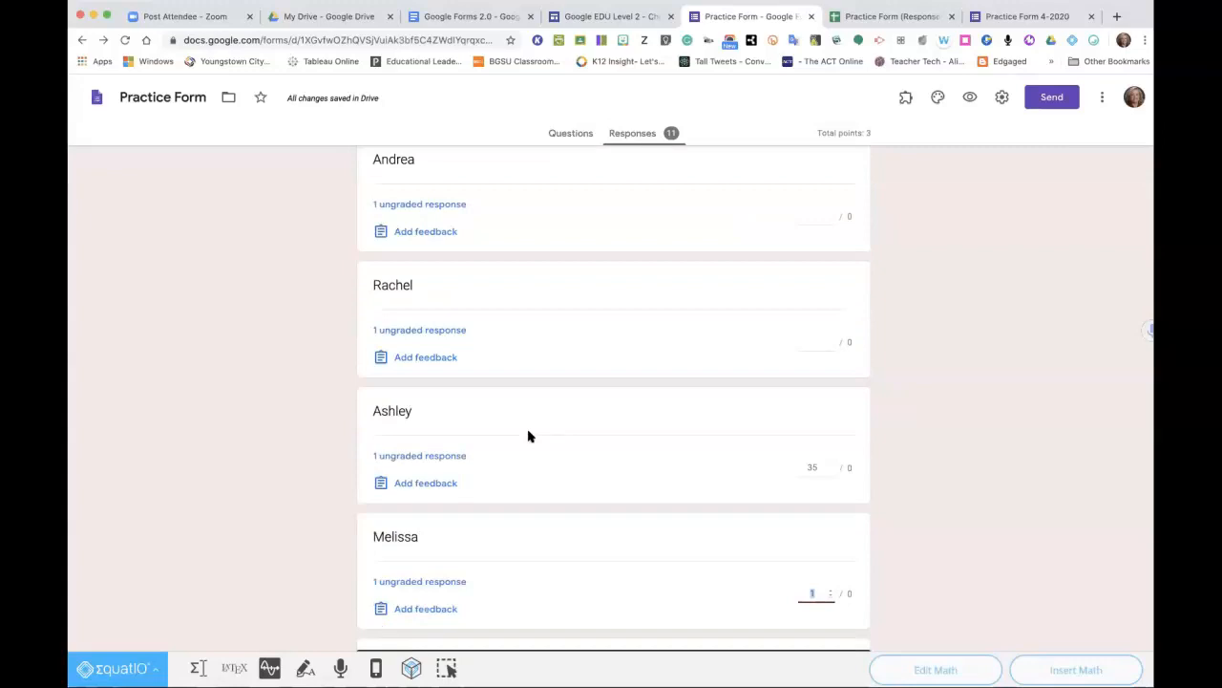
pyautogui.scroll(-3, 529, 436)
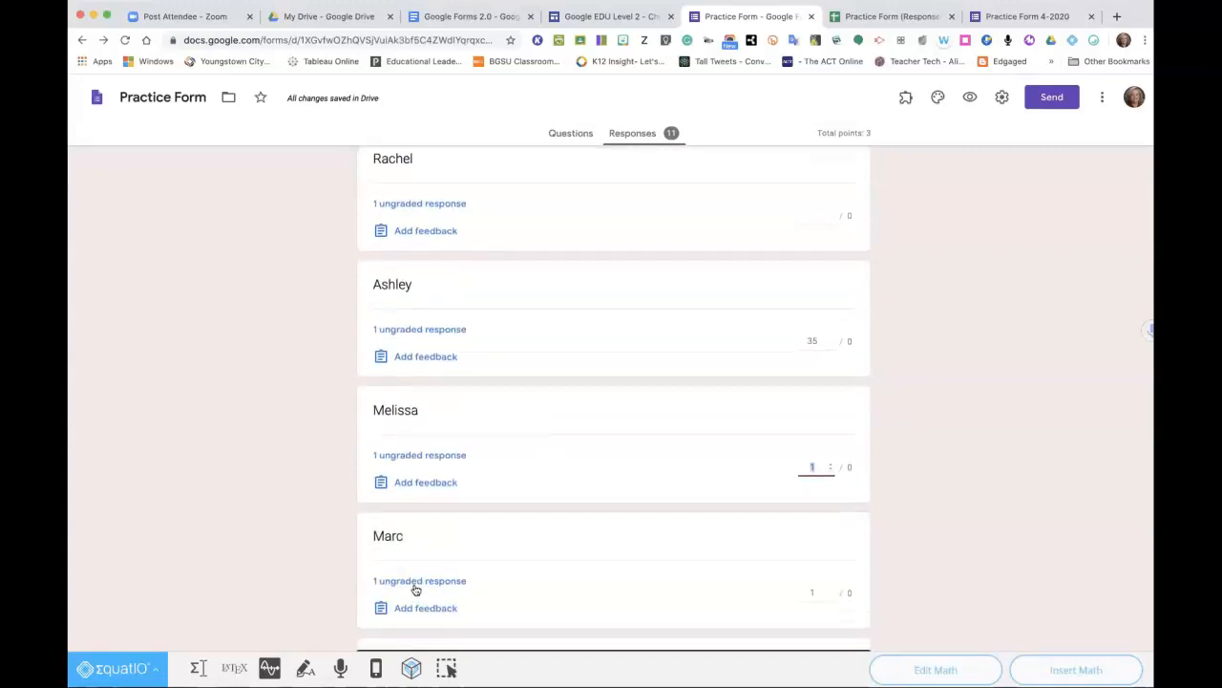
pyautogui.click(416, 590)
pyautogui.press('Tab')
pyautogui.scroll(4, 575, 582)
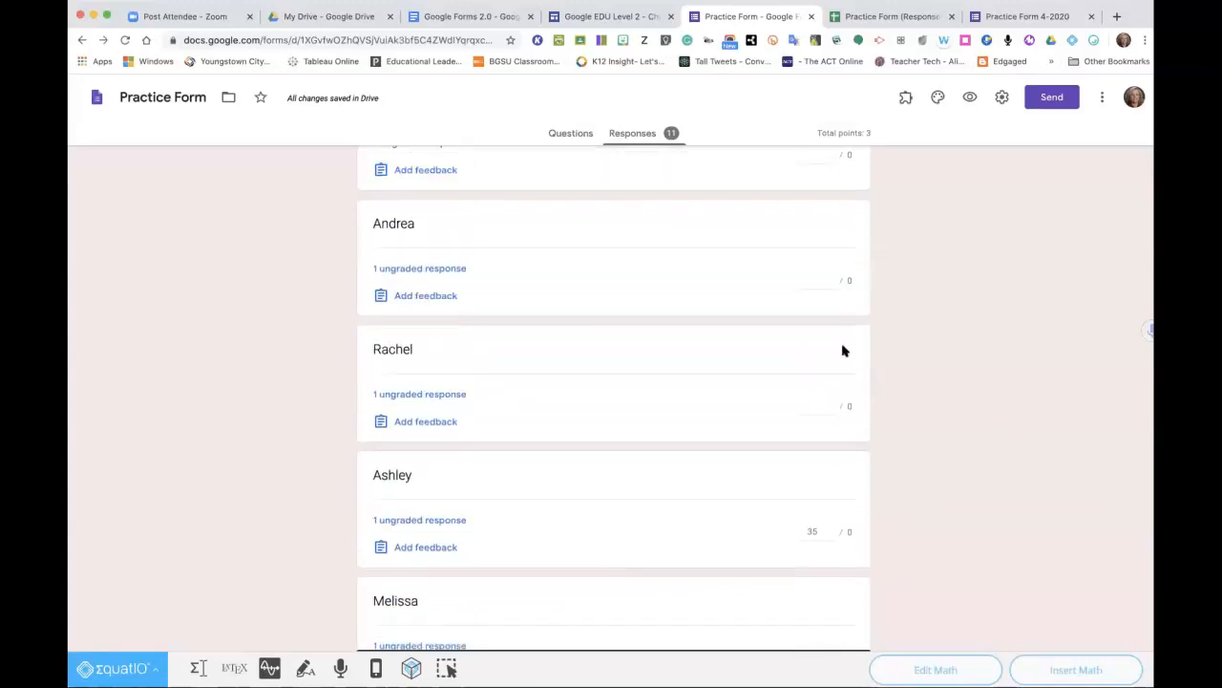
pyautogui.scroll(10, 638, 485)
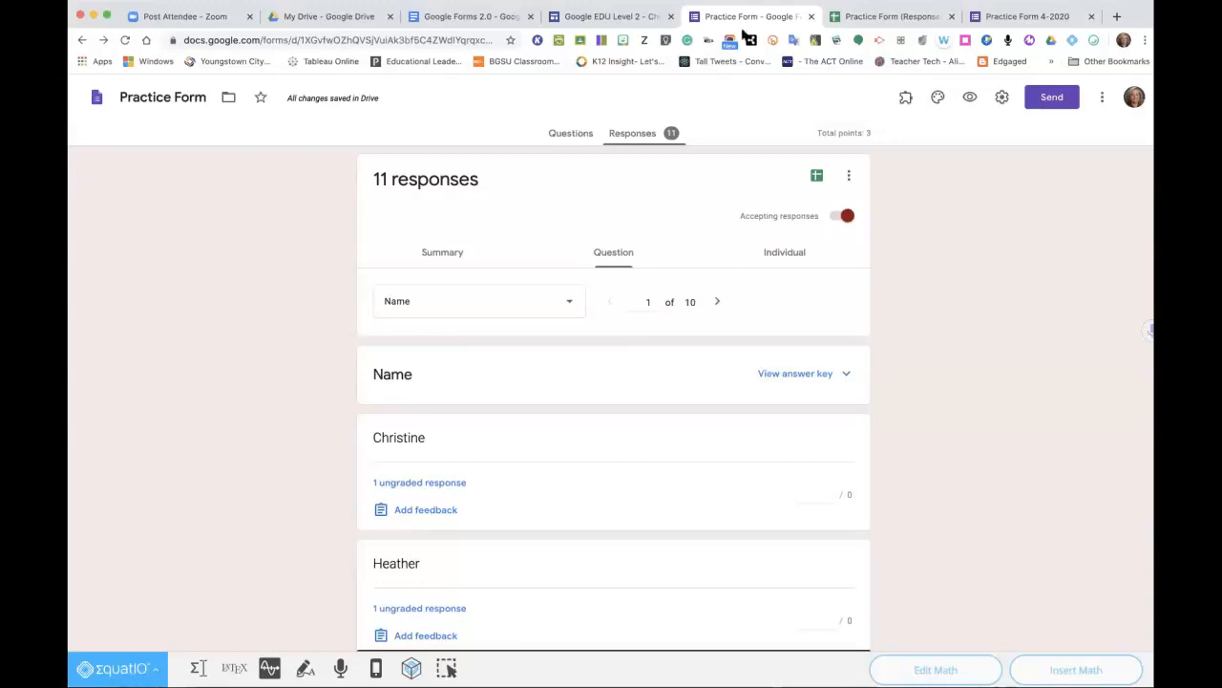
# Close the submitted Practice Form 4-2020 page and return to the Practice Form editor.
pyautogui.click(1005, 21)
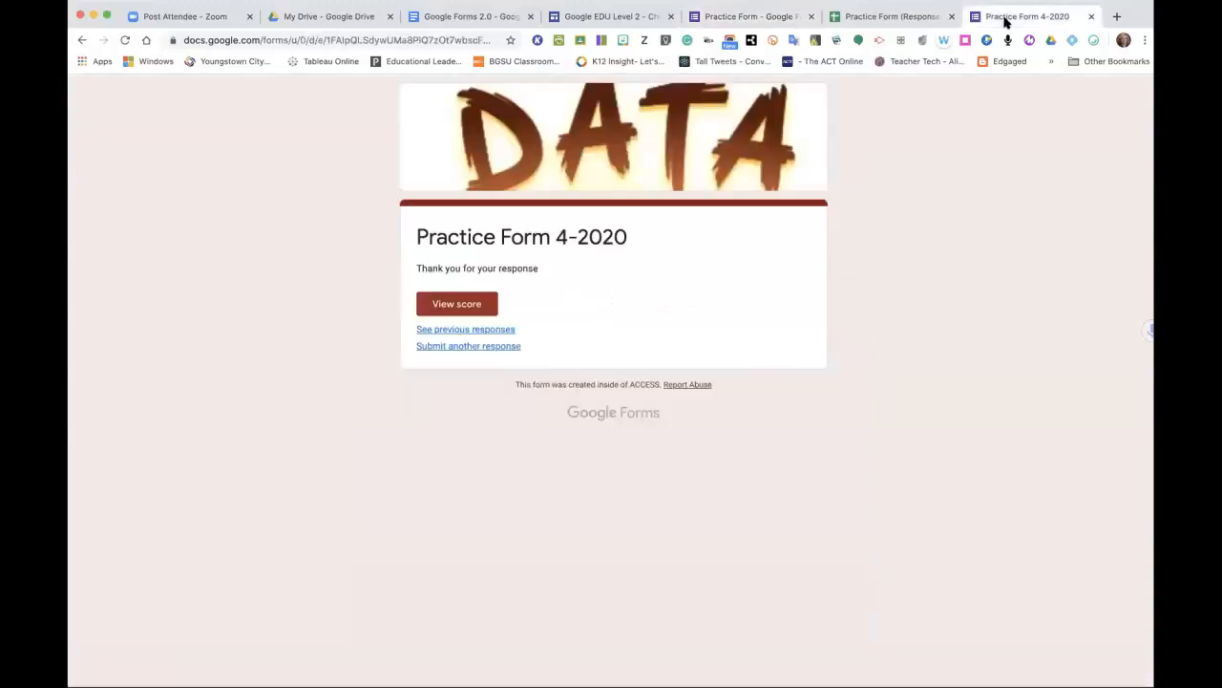
pyautogui.click(1089, 18)
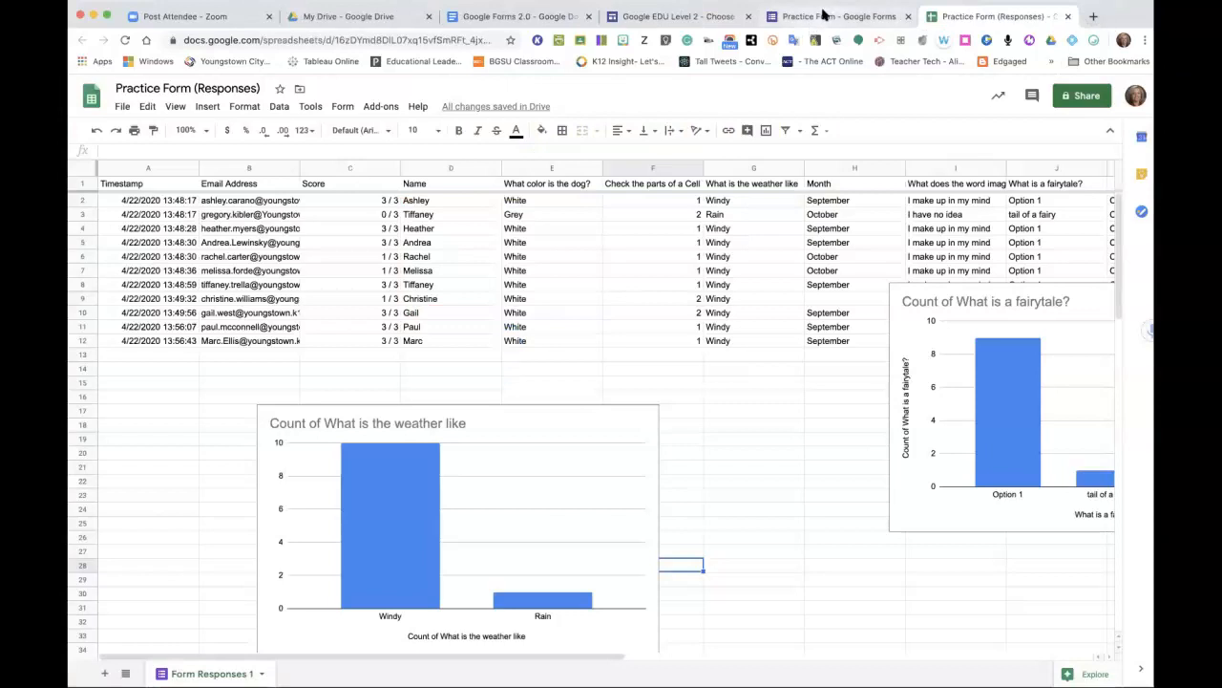
pyautogui.click(823, 16)
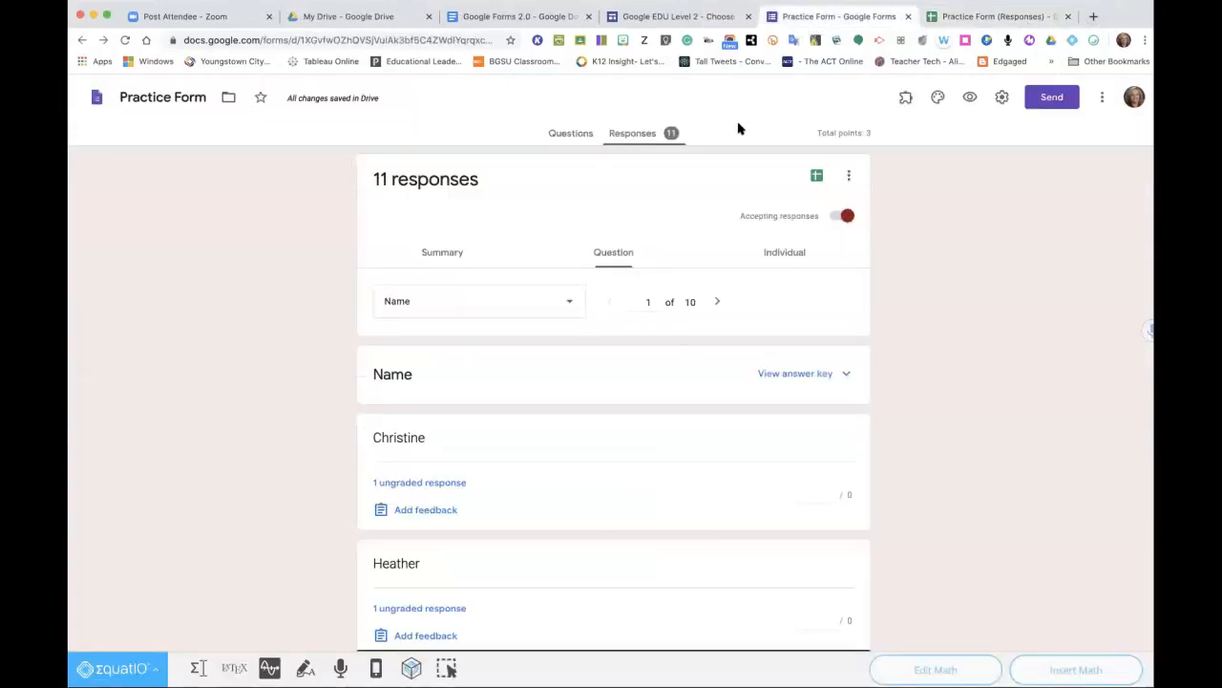